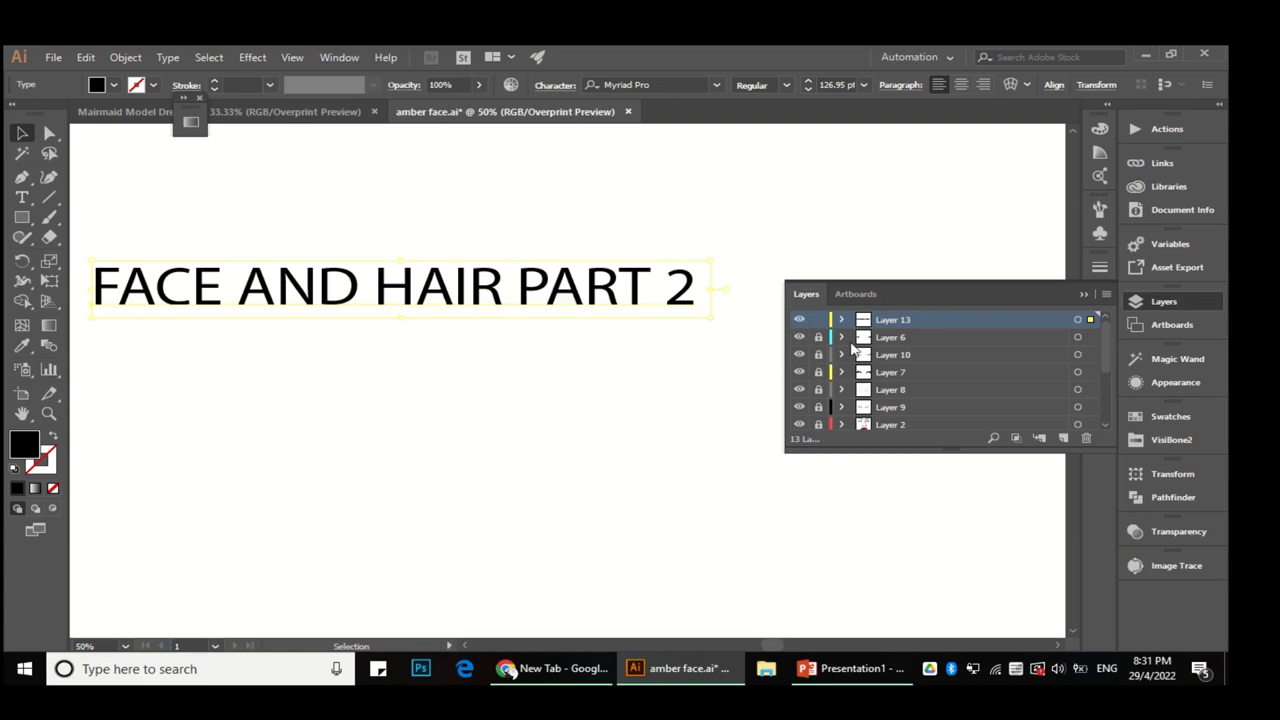
Step: Hide the Layer 1 reference photo and magic-wand select every beige hair shape
{"action": "scroll", "coordinate": [609, 340], "scroll_direction": "down", "scroll_amount": 5}
{"action": "scroll", "coordinate": [703, 434], "scroll_direction": "up", "scroll_amount": 3}
{"action": "scroll", "coordinate": [818, 418], "scroll_direction": "down", "scroll_amount": 3}
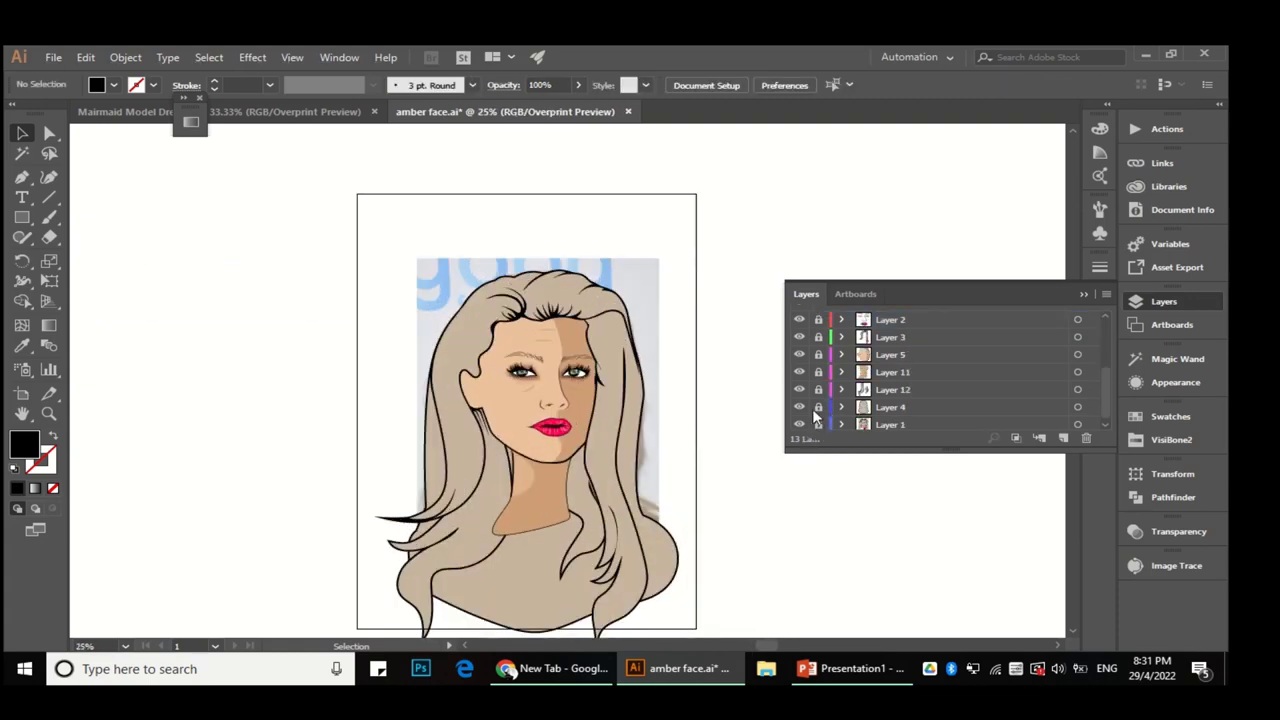
{"action": "left_click", "coordinate": [799, 424]}
{"action": "key", "text": "ctrl+plus"}
{"action": "key", "text": "ctrl+plus"}
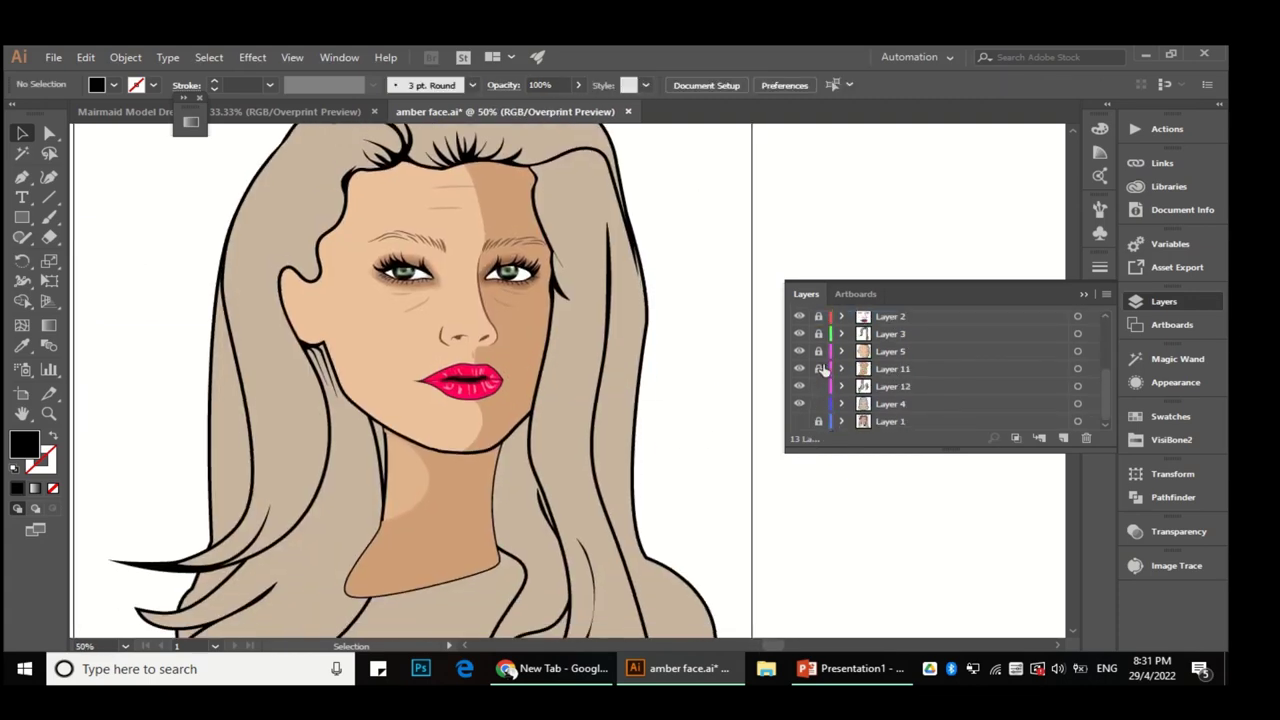
{"action": "left_click", "coordinate": [1177, 358]}
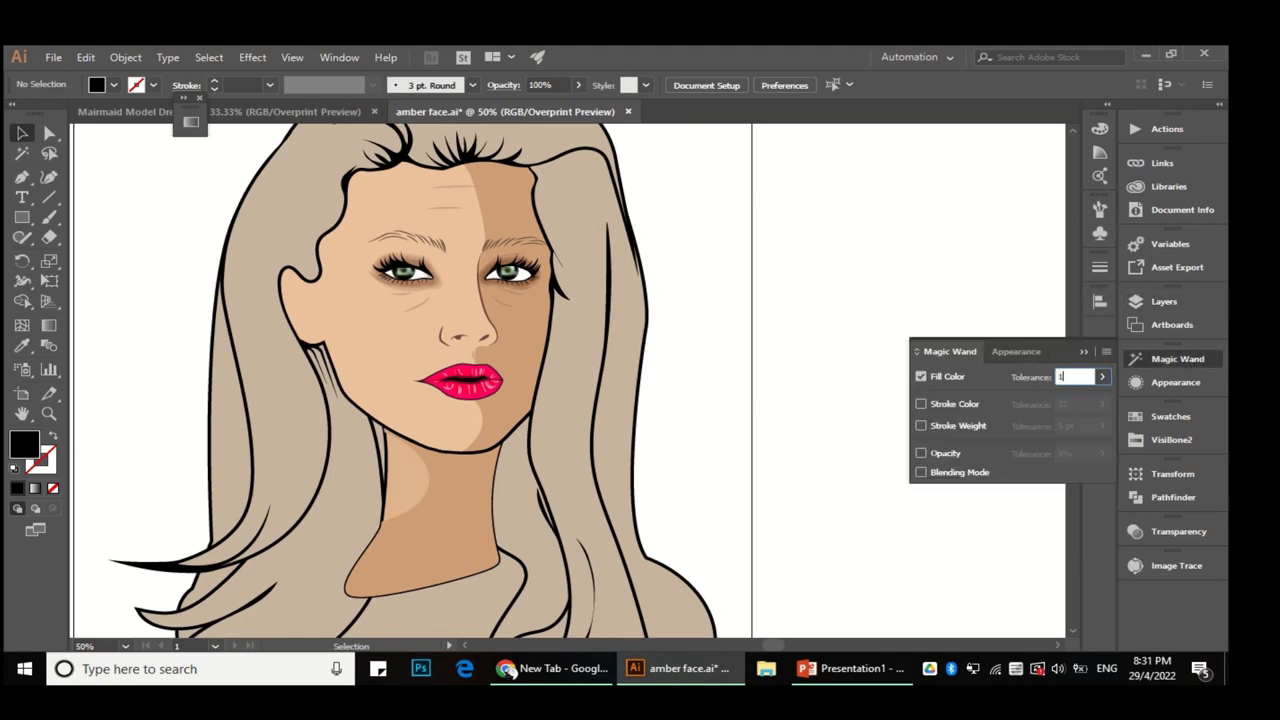
{"action": "left_click", "coordinate": [22, 153]}
{"action": "left_click", "coordinate": [232, 250]}
Step: Recolour the selected hair shapes with a light yellow TRUMATCH swatch
{"action": "left_click", "coordinate": [1185, 442]}
{"action": "left_click", "coordinate": [915, 553]}
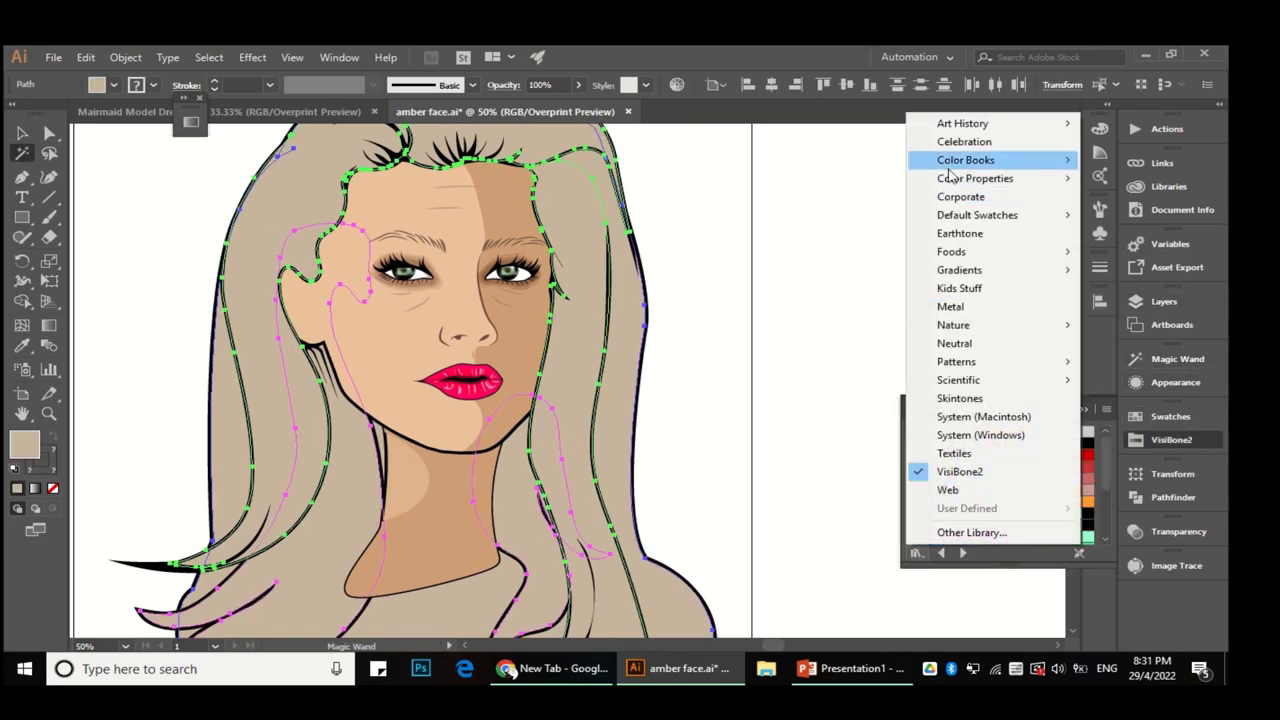
{"action": "left_click", "coordinate": [740, 598]}
{"action": "scroll", "coordinate": [1048, 480], "scroll_direction": "down", "scroll_amount": 5}
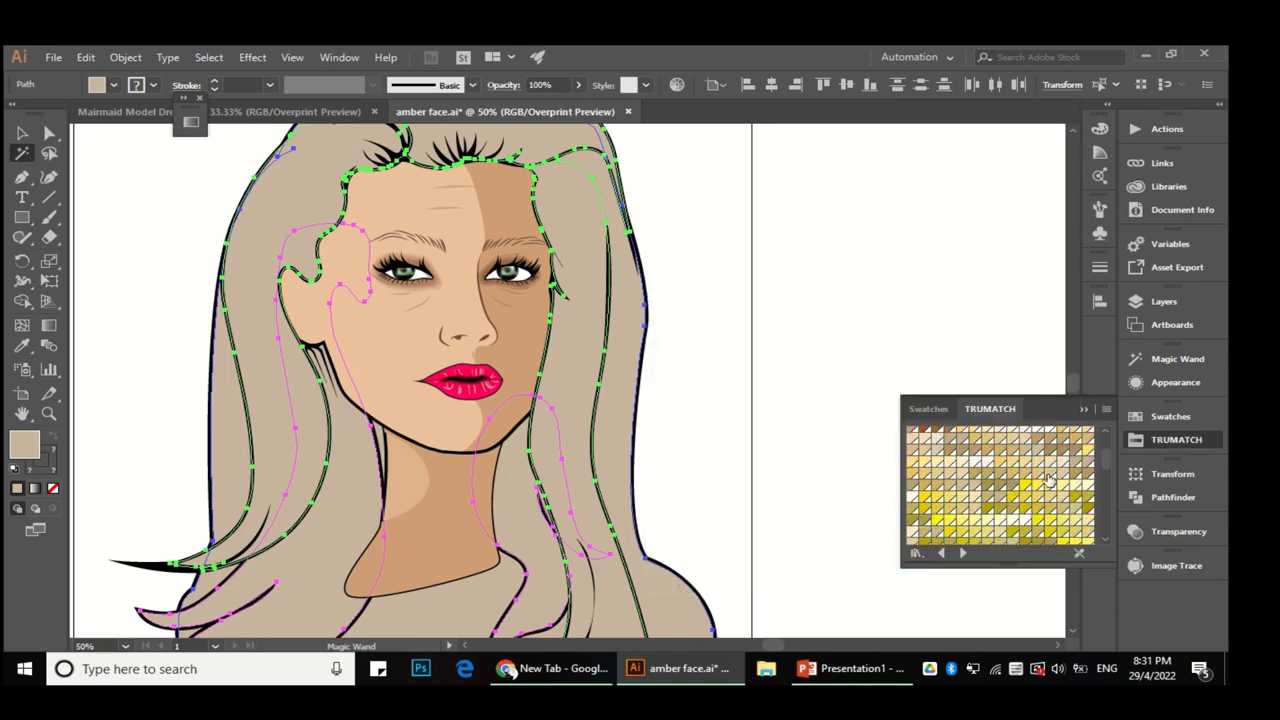
{"action": "left_click", "coordinate": [1036, 466]}
{"action": "left_click", "coordinate": [1064, 460]}
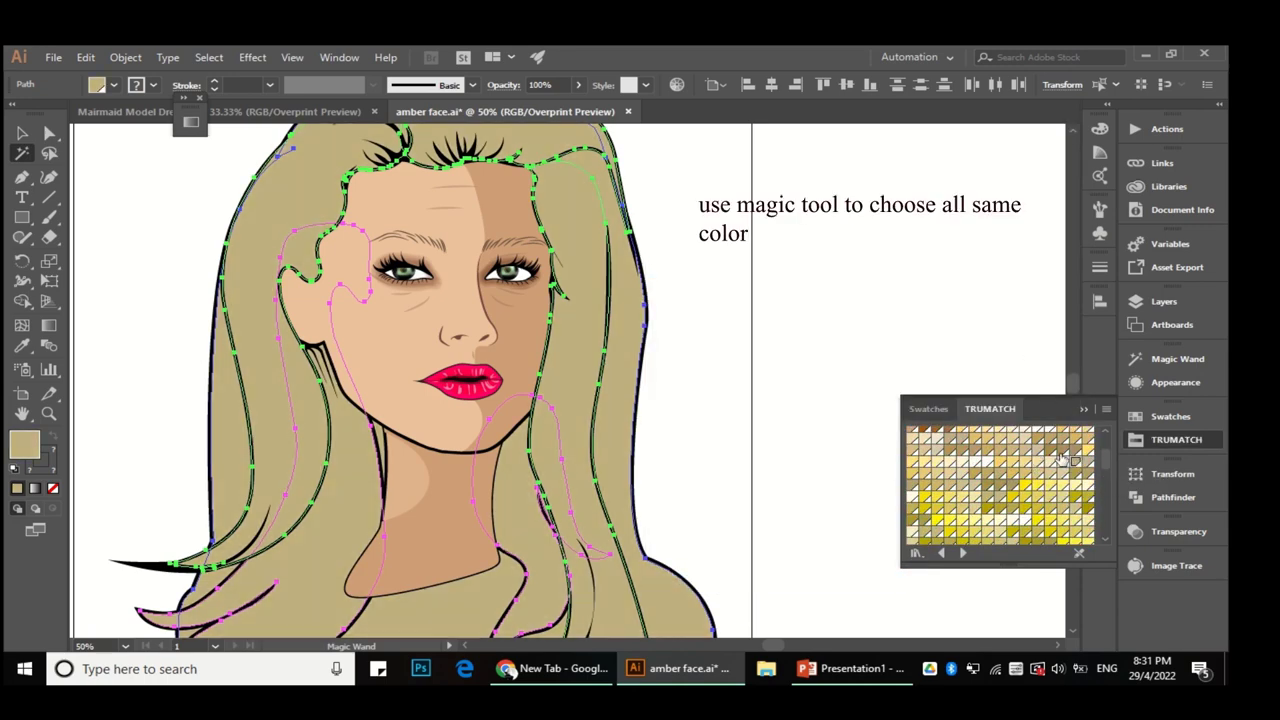
{"action": "left_click", "coordinate": [1012, 466]}
{"action": "key", "text": "a"}
{"action": "scroll", "coordinate": [654, 366], "scroll_direction": "down", "scroll_amount": 3}
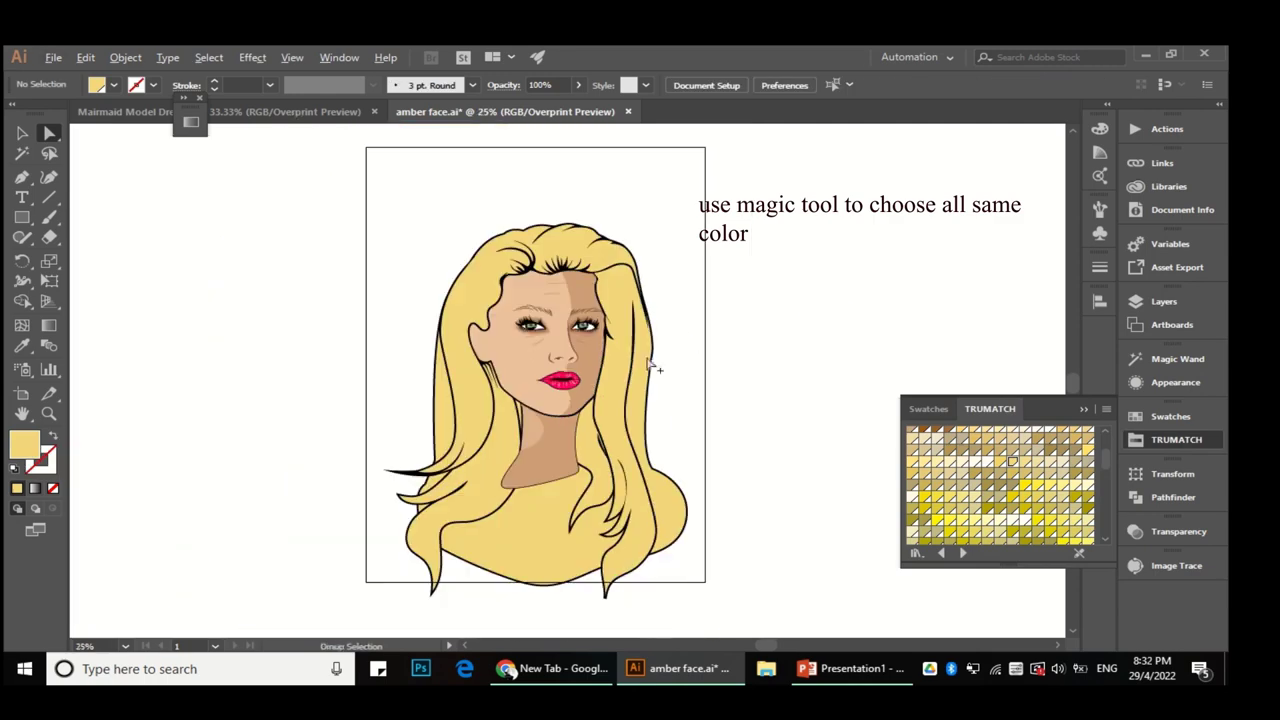
{"action": "scroll", "coordinate": [800, 257], "scroll_direction": "up", "scroll_amount": 3}
Step: Select the left hair strand path on Layer 12 via the Layers panel
{"action": "left_click", "coordinate": [1164, 301]}
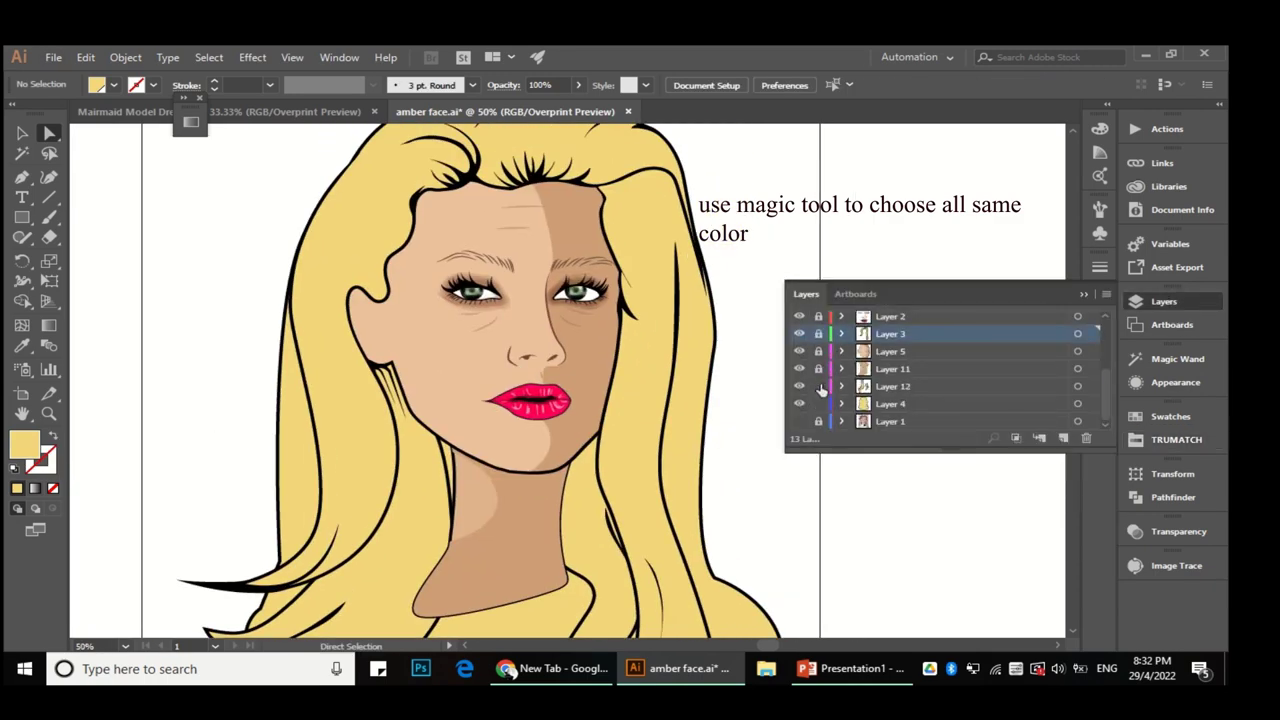
{"action": "scroll", "coordinate": [668, 246], "scroll_direction": "up", "scroll_amount": 1}
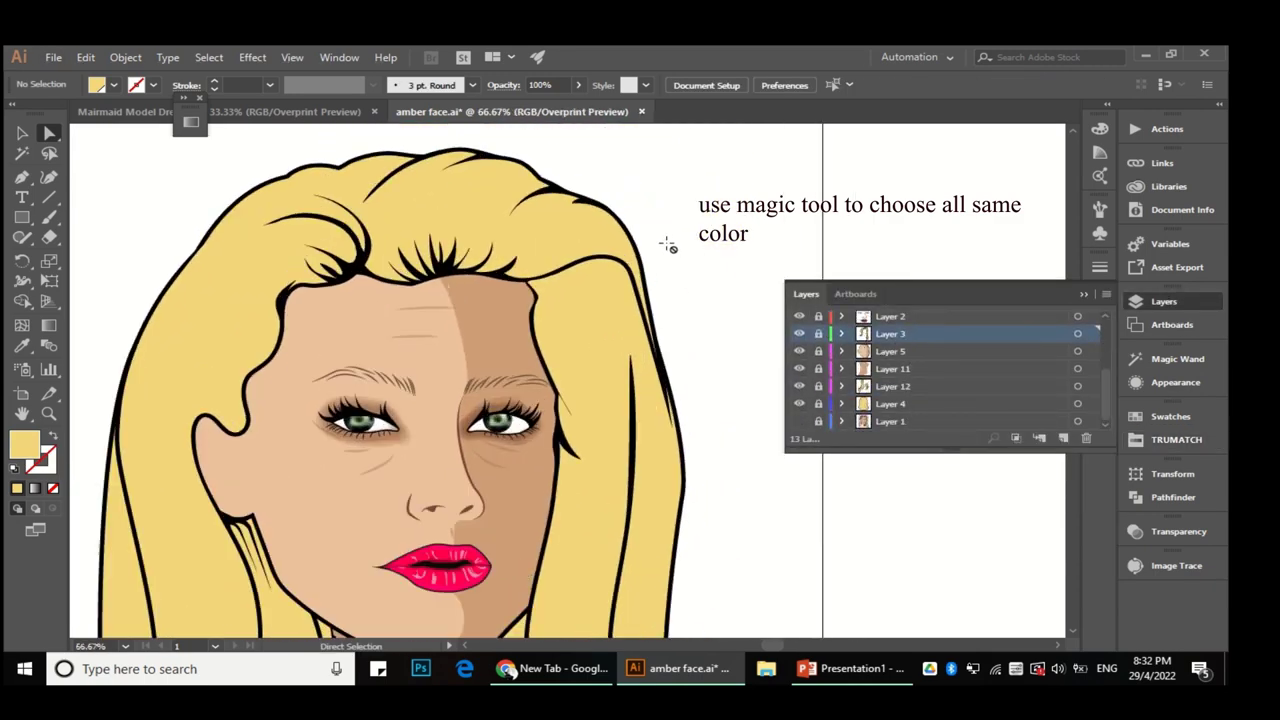
{"action": "scroll", "coordinate": [525, 362], "scroll_direction": "down", "scroll_amount": 2}
{"action": "scroll", "coordinate": [525, 362], "scroll_direction": "down", "scroll_amount": 1}
{"action": "scroll", "coordinate": [600, 345], "scroll_direction": "down", "scroll_amount": 2}
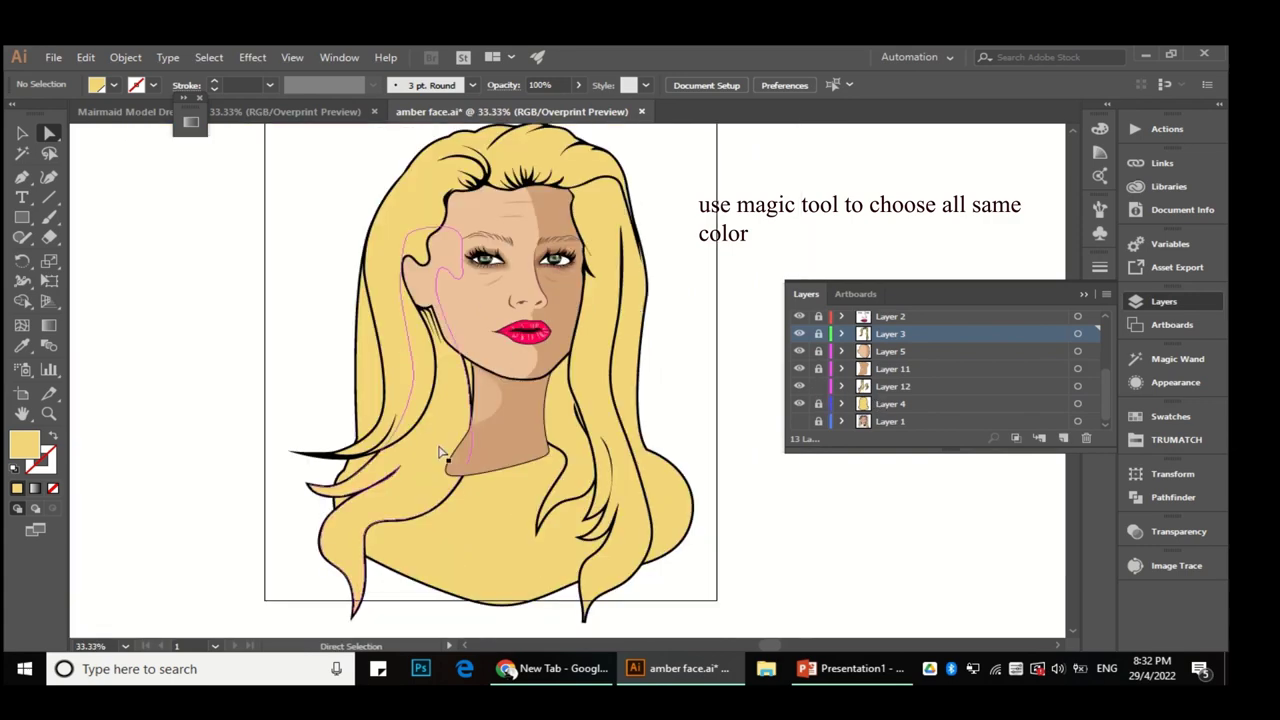
{"action": "left_click", "coordinate": [440, 452]}
{"action": "scroll", "coordinate": [330, 562], "scroll_direction": "up", "scroll_amount": 3}
{"action": "left_click", "coordinate": [49, 177]}
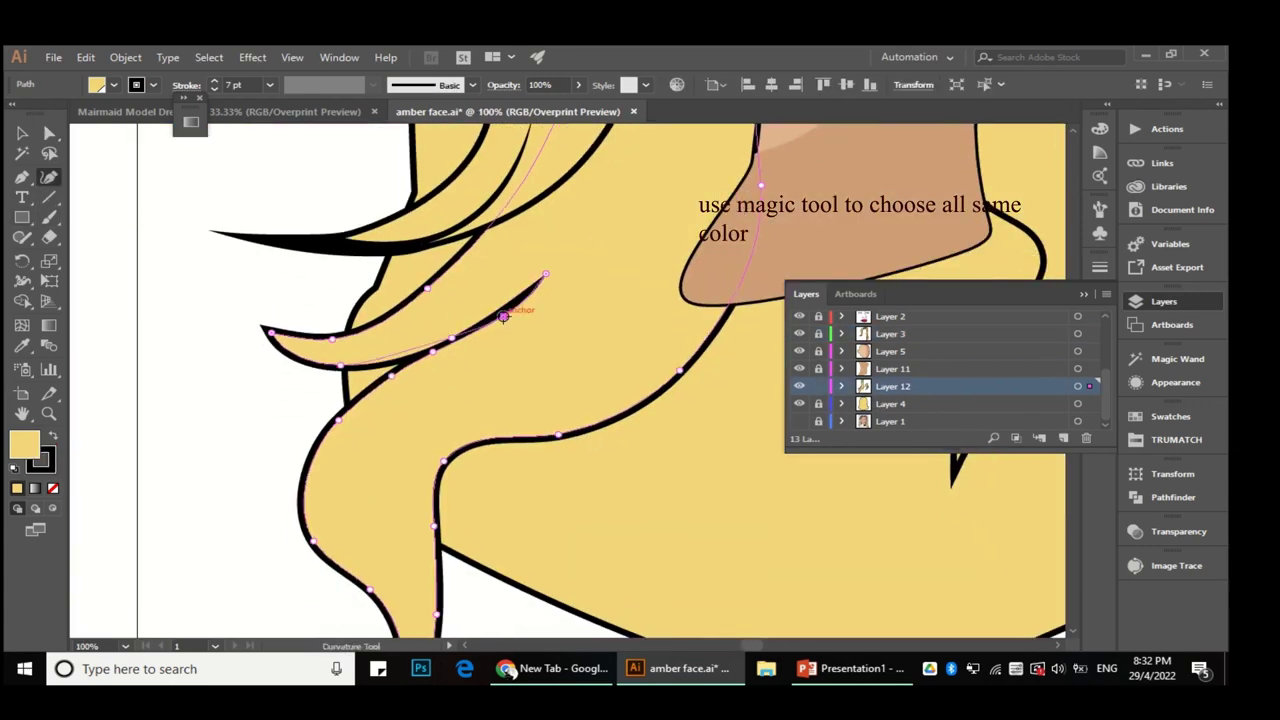
{"action": "left_click", "coordinate": [22, 237]}
{"action": "left_click", "coordinate": [49, 132]}
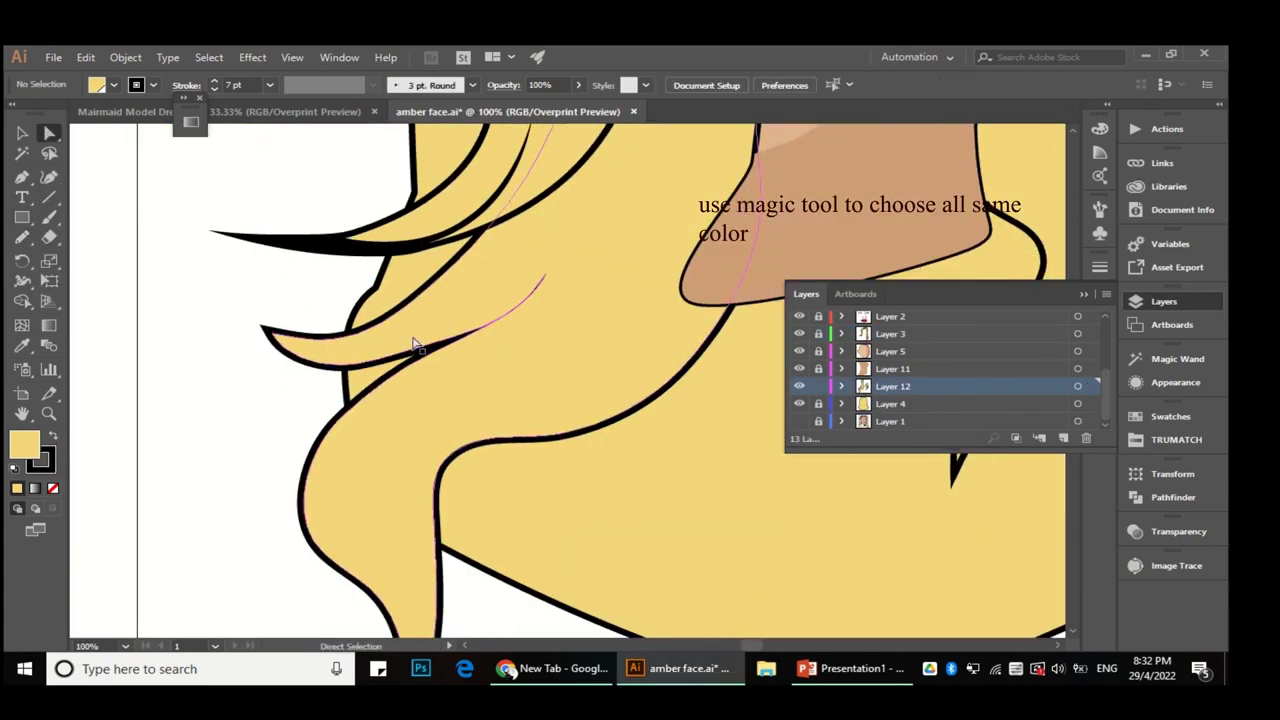
{"action": "left_click", "coordinate": [416, 345]}
Step: Redraw the strand's outline with the Pencil into a smooth tapered curve
{"action": "key", "text": "n"}
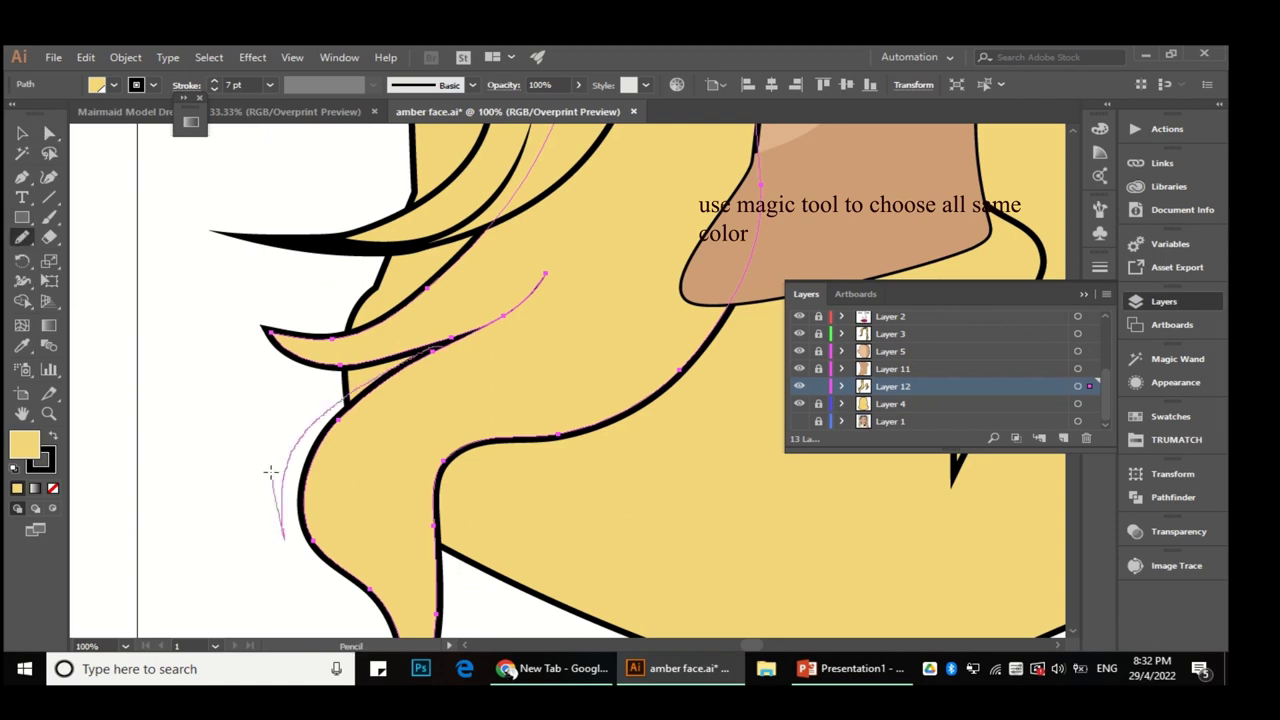
{"action": "left_click_drag", "start_coordinate": [363, 327], "coordinate": [370, 328]}
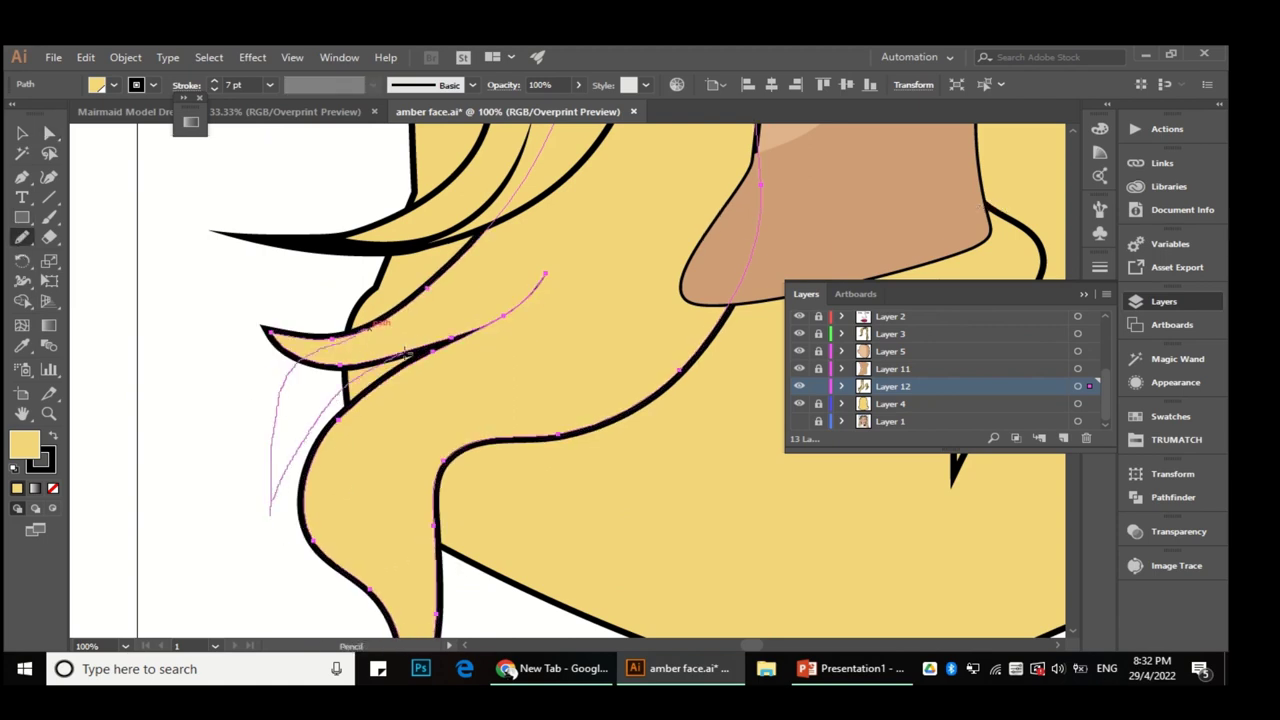
{"action": "left_click_drag", "start_coordinate": [268, 515], "coordinate": [270, 518]}
{"action": "scroll", "coordinate": [491, 201], "scroll_direction": "up", "scroll_amount": 3}
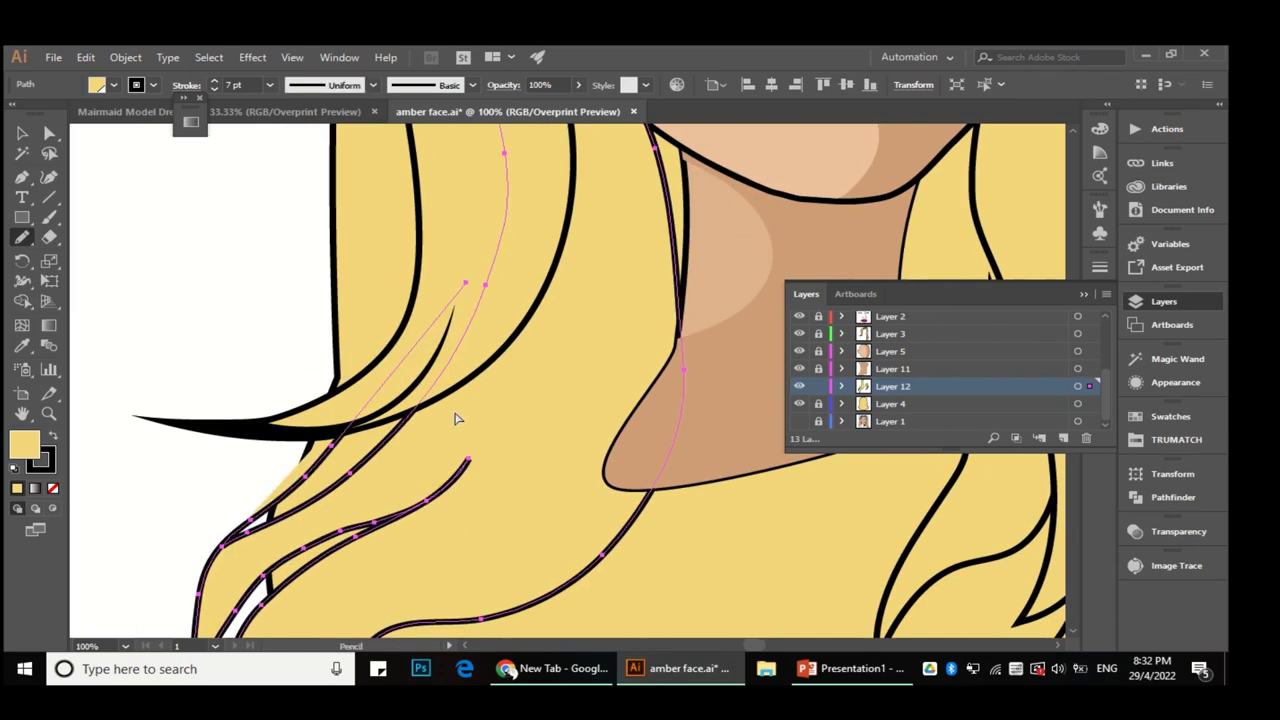
{"action": "scroll", "coordinate": [320, 453], "scroll_direction": "down", "scroll_amount": 4}
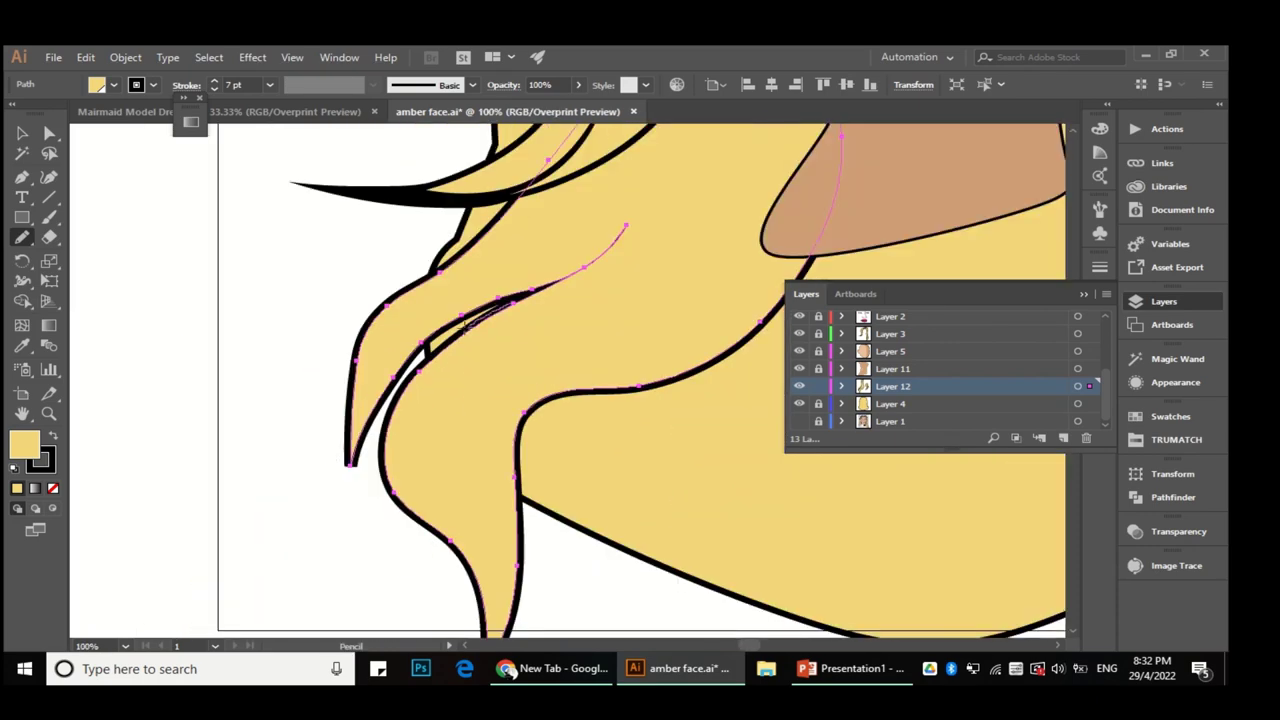
{"action": "mouse_move", "coordinate": [367, 321]}
{"action": "left_mouse_down"}
{"action": "mouse_move", "coordinate": [357, 526]}
{"action": "mouse_move", "coordinate": [392, 500]}
{"action": "left_mouse_up"}
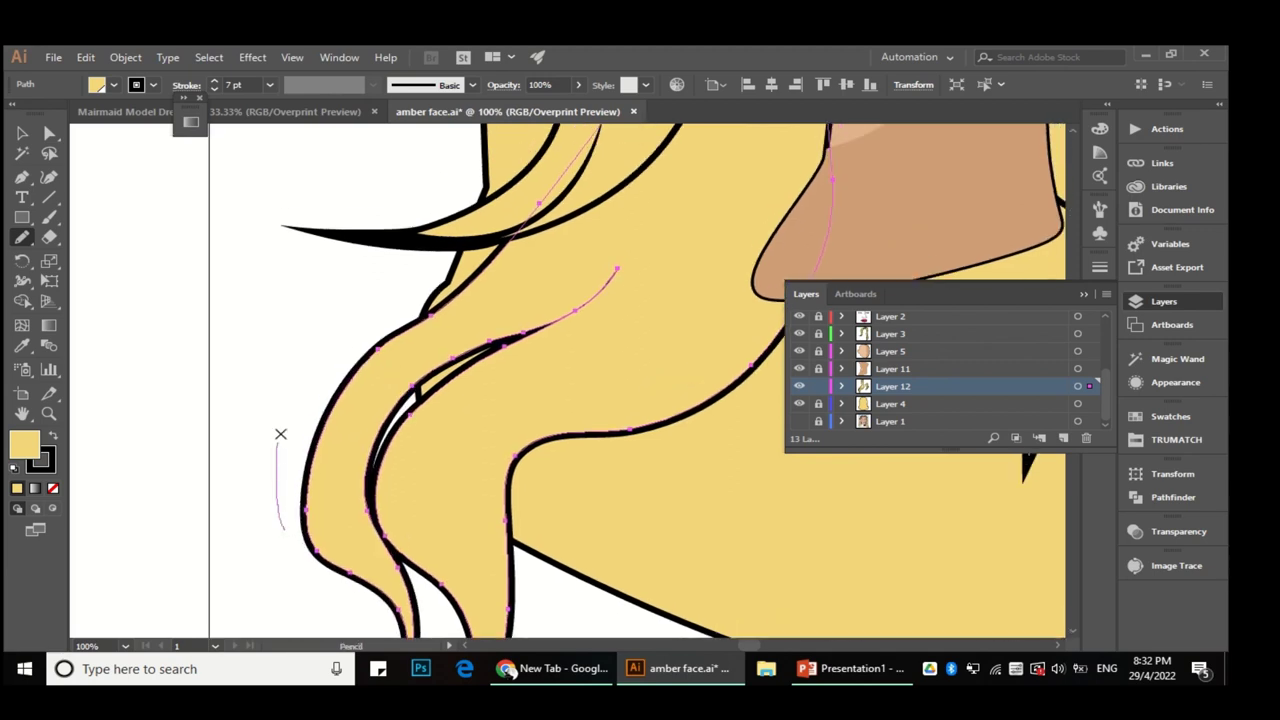
{"action": "mouse_move", "coordinate": [300, 548]}
{"action": "left_mouse_down"}
{"action": "mouse_move", "coordinate": [320, 369]}
{"action": "mouse_move", "coordinate": [313, 410]}
{"action": "mouse_move", "coordinate": [418, 307]}
{"action": "left_mouse_up"}
{"action": "left_click_drag", "start_coordinate": [280, 480], "coordinate": [440, 300]}
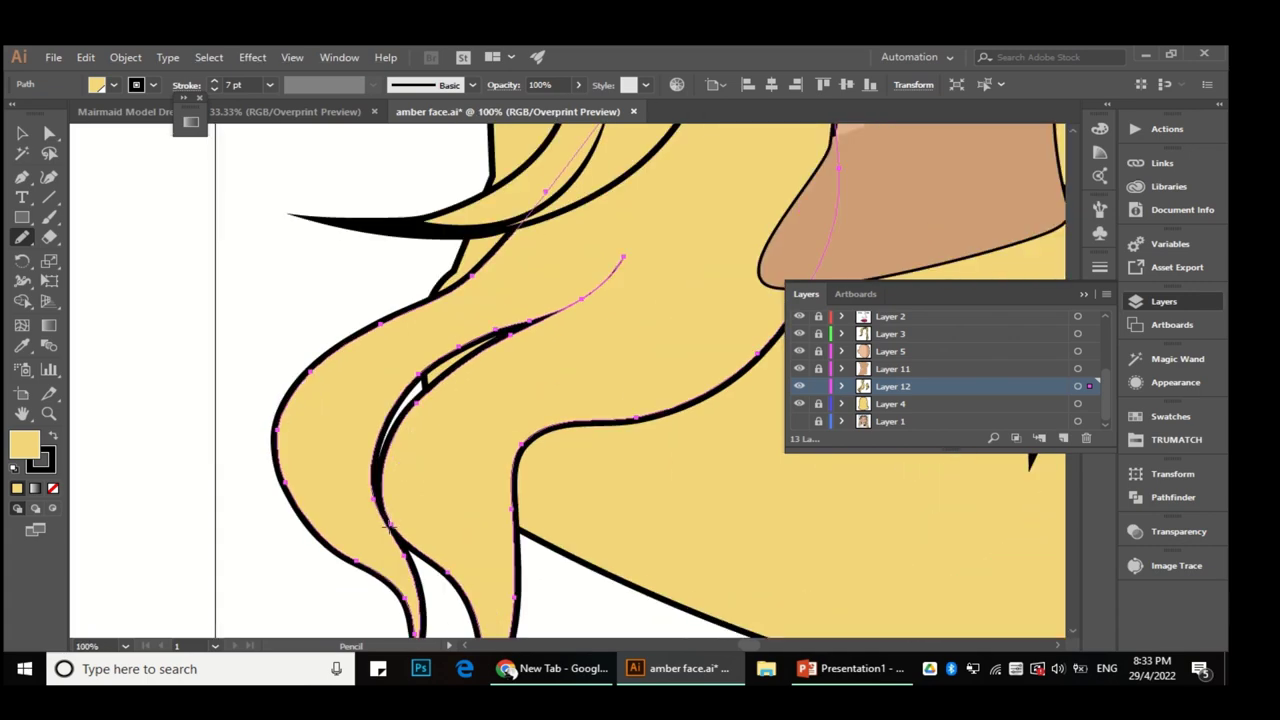
{"action": "scroll", "coordinate": [365, 362], "scroll_direction": "up", "scroll_amount": 1}
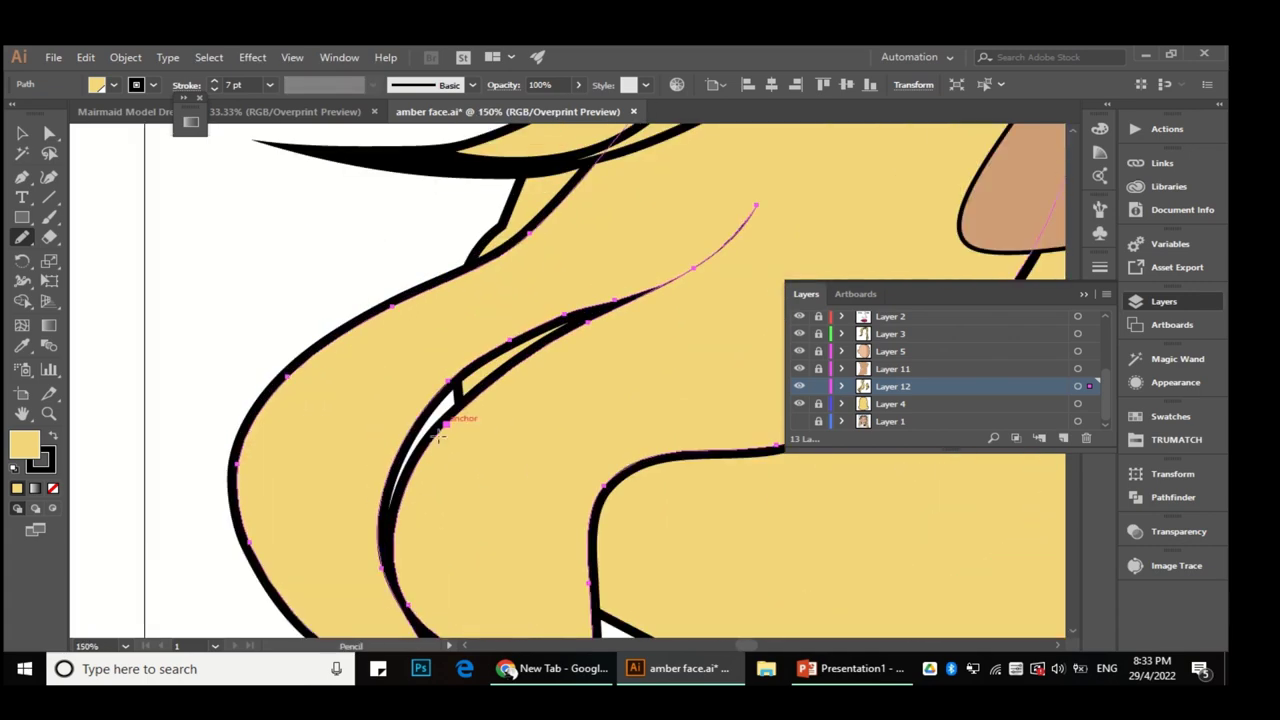
Step: Nudge the strand's thin inner line anchors with Direct Selection
{"action": "key", "text": "a"}
{"action": "scroll", "coordinate": [640, 292], "scroll_direction": "up", "scroll_amount": 3}
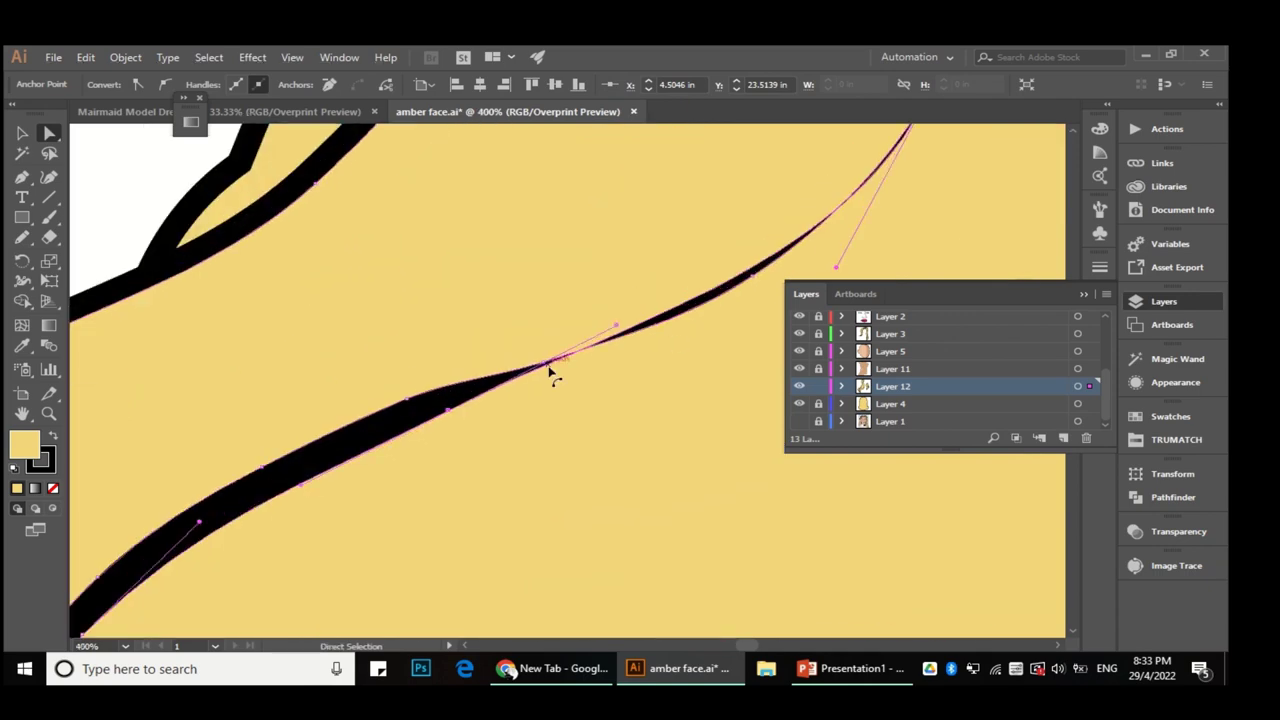
{"action": "scroll", "coordinate": [750, 280], "scroll_direction": "down", "scroll_amount": 1}
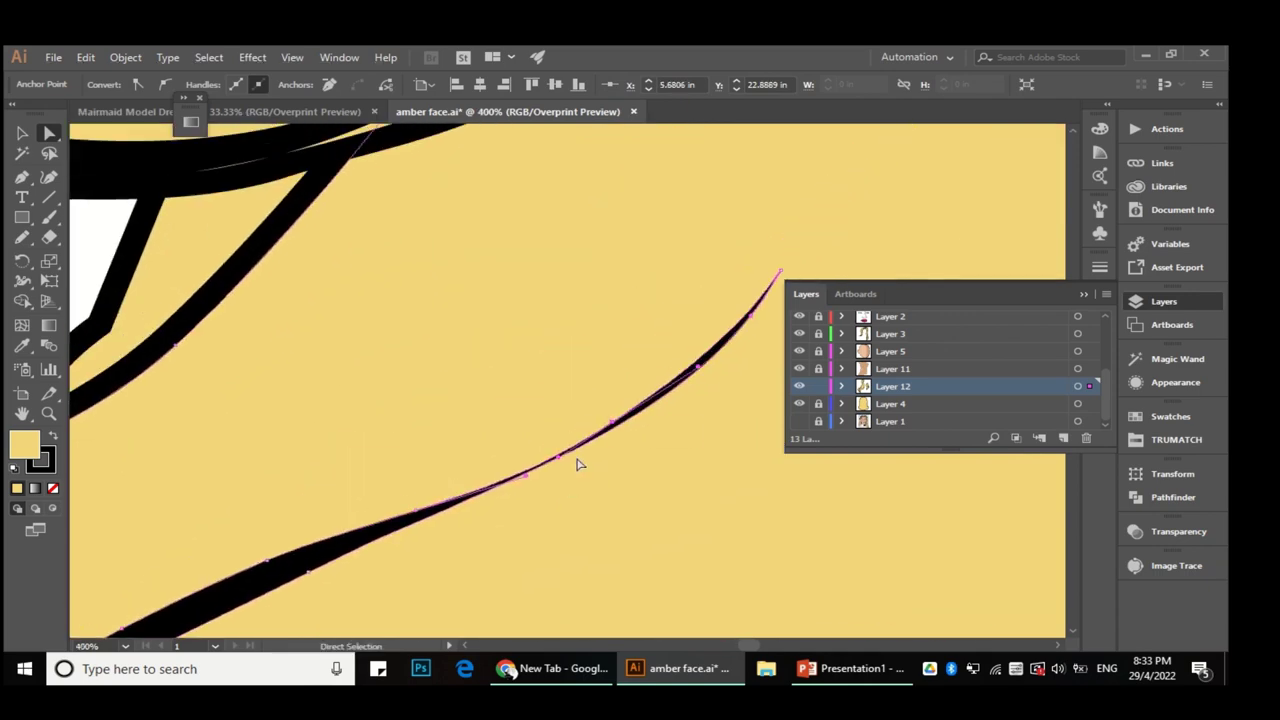
{"action": "left_click", "coordinate": [644, 349], "text": "alt"}
{"action": "scroll", "coordinate": [644, 349], "scroll_direction": "up", "scroll_amount": 1}
{"action": "left_click_drag", "start_coordinate": [580, 417], "coordinate": [583, 423]}
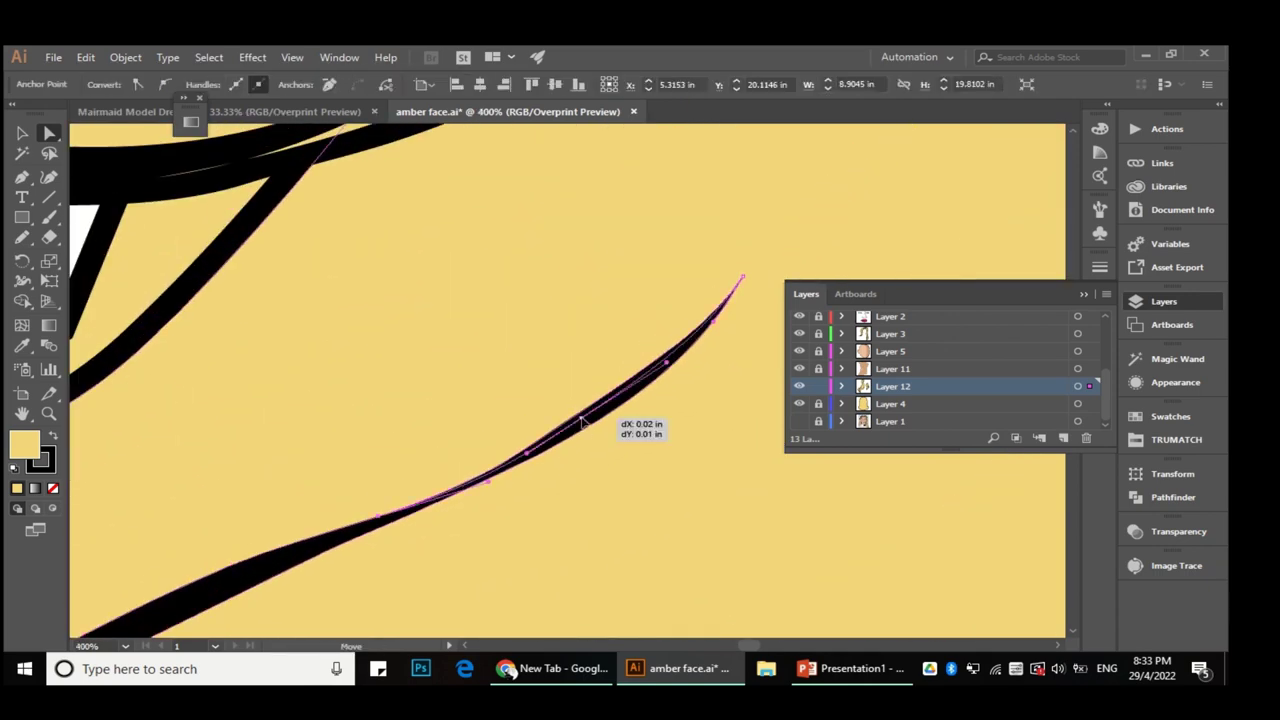
{"action": "scroll", "coordinate": [600, 380], "scroll_direction": "down", "scroll_amount": 2}
Step: Smooth the thin strand line with another Pencil stroke
{"action": "left_click", "coordinate": [22, 238]}
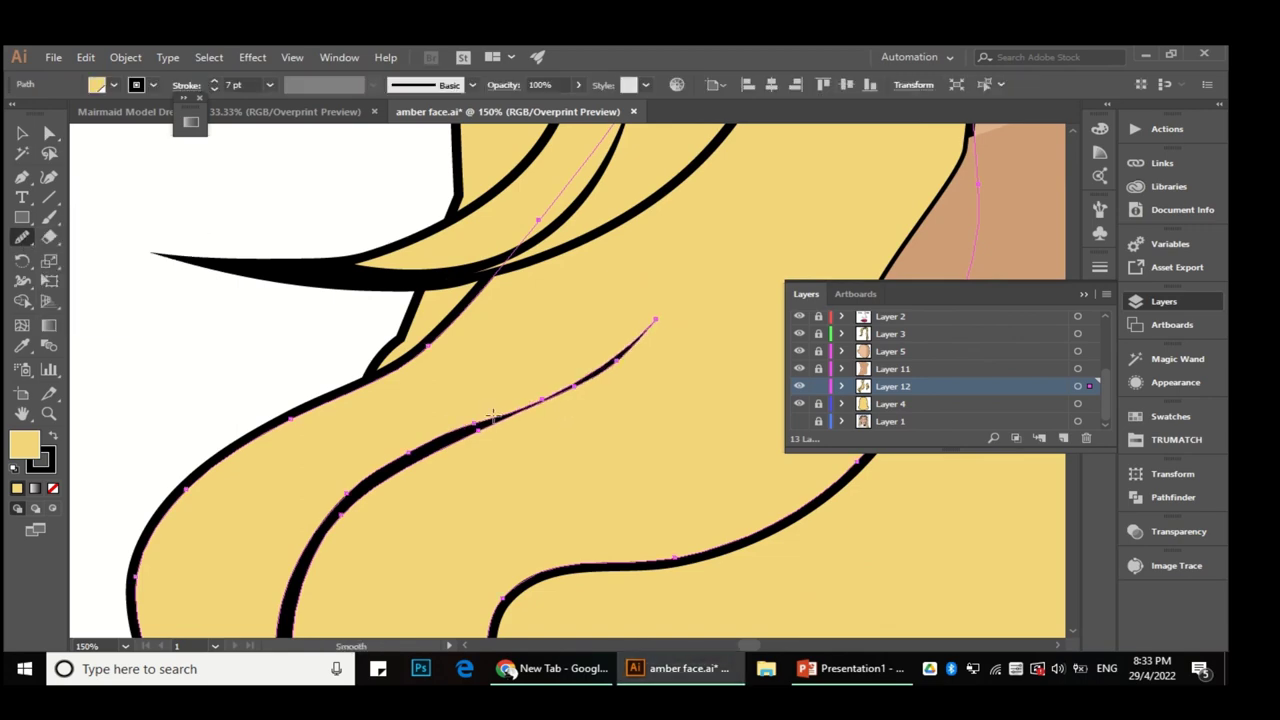
{"action": "left_click_drag", "start_coordinate": [308, 572], "coordinate": [358, 372]}
{"action": "scroll", "coordinate": [335, 415], "scroll_direction": "down", "scroll_amount": 2}
{"action": "key", "text": "a"}
{"action": "scroll", "coordinate": [571, 423], "scroll_direction": "down", "scroll_amount": 2}
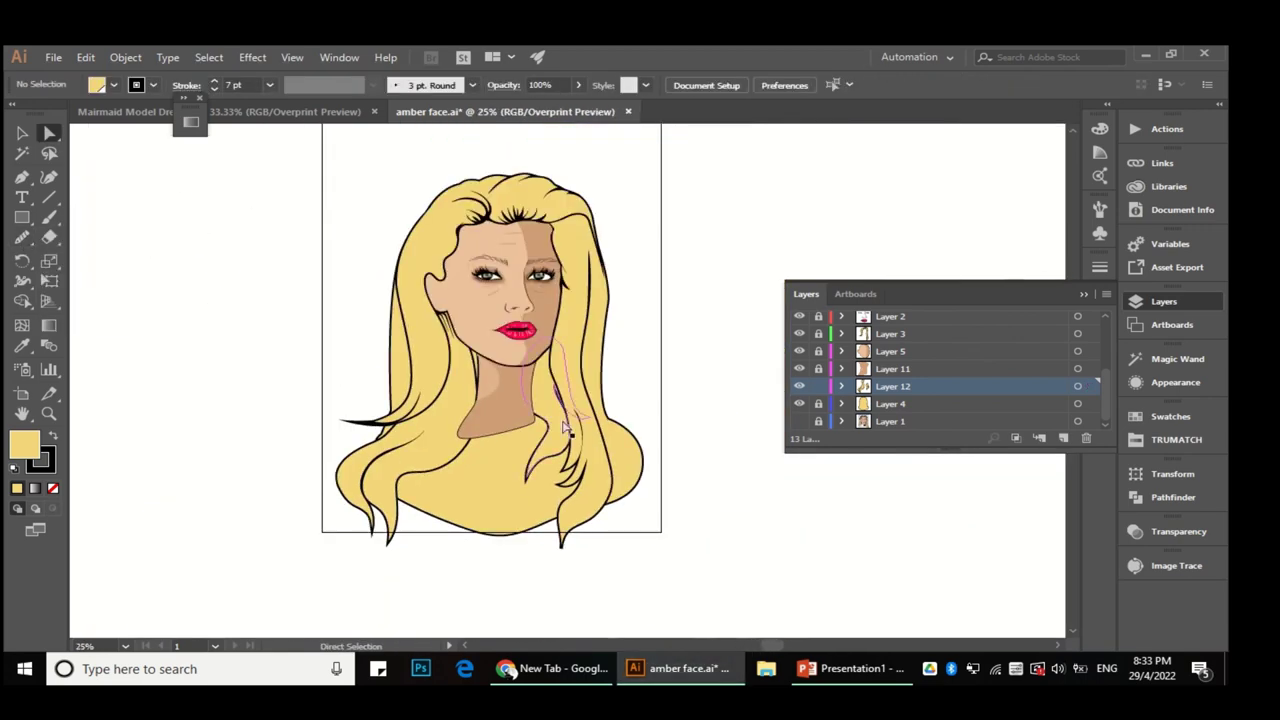
{"action": "scroll", "coordinate": [594, 480], "scroll_direction": "up", "scroll_amount": 3}
{"action": "scroll", "coordinate": [848, 358], "scroll_direction": "up", "scroll_amount": 2}
Step: Select the Layer 3 hair path and pan to the lower strands
{"action": "left_click", "coordinate": [860, 386]}
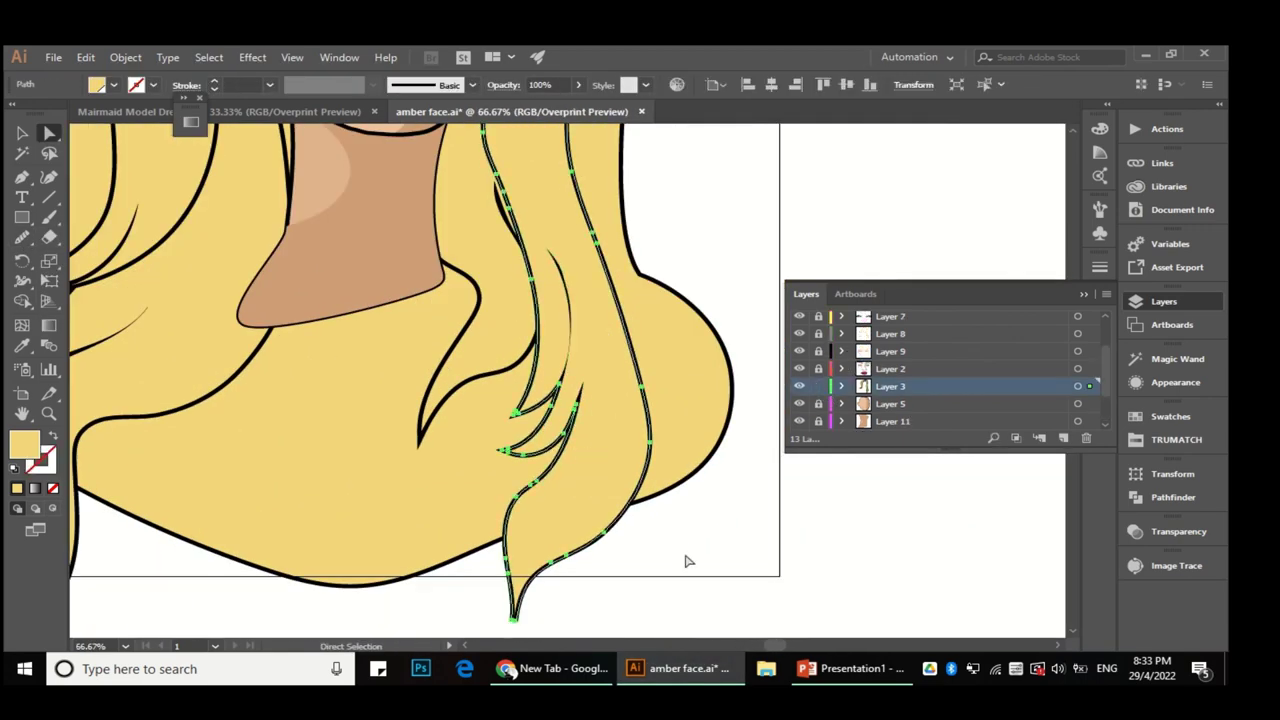
{"action": "scroll", "coordinate": [520, 480], "scroll_direction": "up", "scroll_amount": 3}
{"action": "left_click_drag", "start_coordinate": [537, 400], "coordinate": [452, 362]}
{"action": "left_click", "coordinate": [452, 362]}
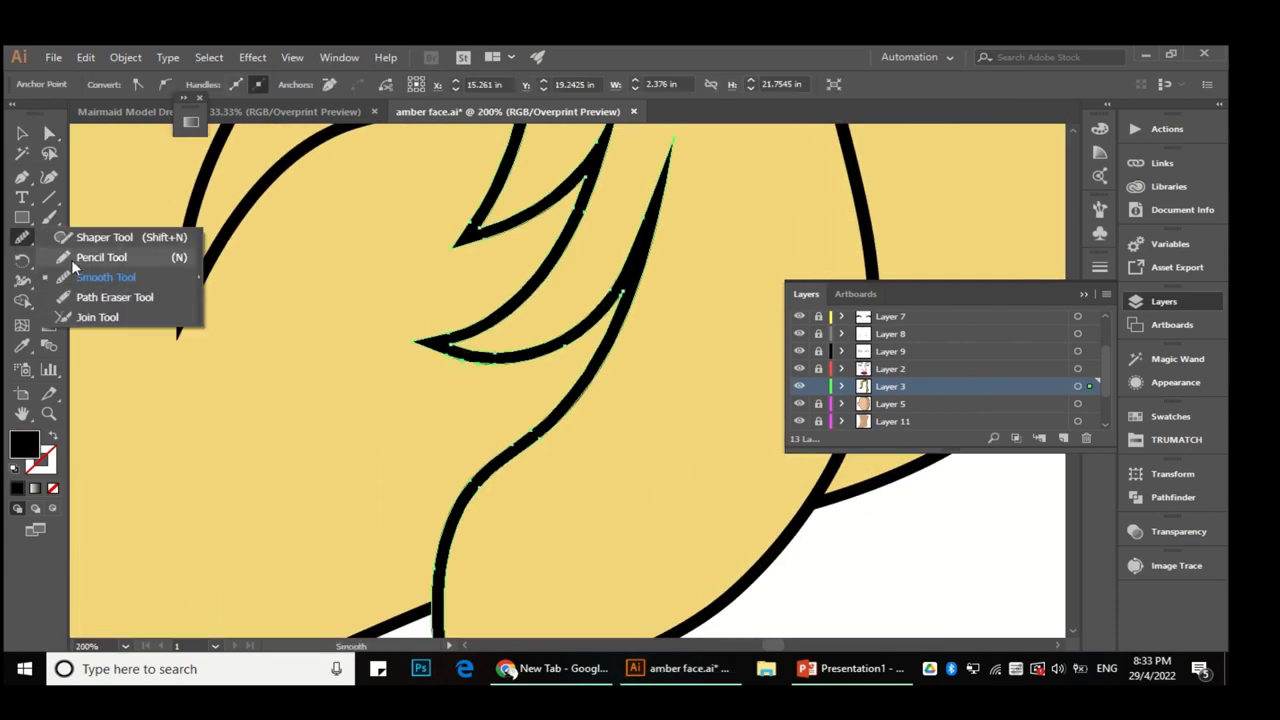
{"action": "left_click_drag", "start_coordinate": [22, 237], "coordinate": [109, 254]}
{"action": "scroll", "coordinate": [505, 310], "scroll_direction": "down", "scroll_amount": 2}
{"action": "scroll", "coordinate": [505, 310], "scroll_direction": "up", "scroll_amount": 1}
Step: Pencil the black strand tip downward into a sharp pointed end
{"action": "left_click_drag", "start_coordinate": [369, 417], "coordinate": [372, 422]}
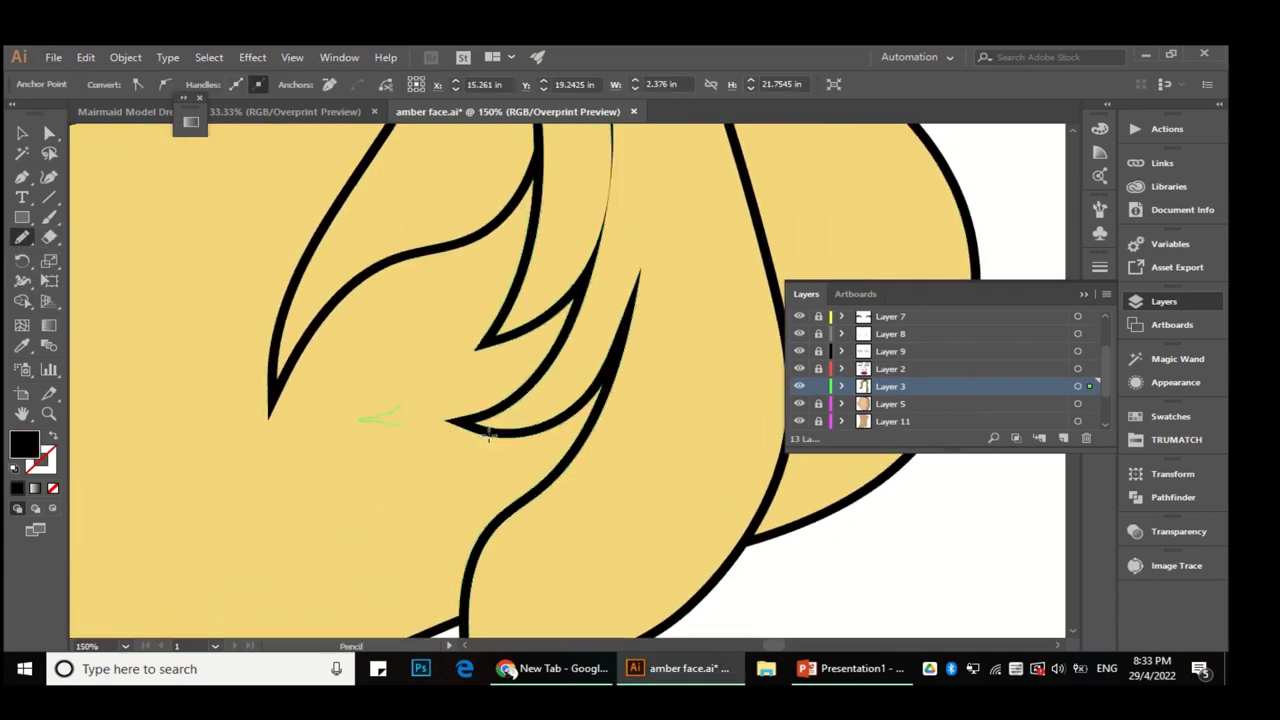
{"action": "scroll", "coordinate": [372, 422], "scroll_direction": "down", "scroll_amount": 1}
{"action": "scroll", "coordinate": [458, 418], "scroll_direction": "down", "scroll_amount": 2}
{"action": "scroll", "coordinate": [458, 418], "scroll_direction": "down", "scroll_amount": 2}
{"action": "scroll", "coordinate": [458, 418], "scroll_direction": "up", "scroll_amount": 1}
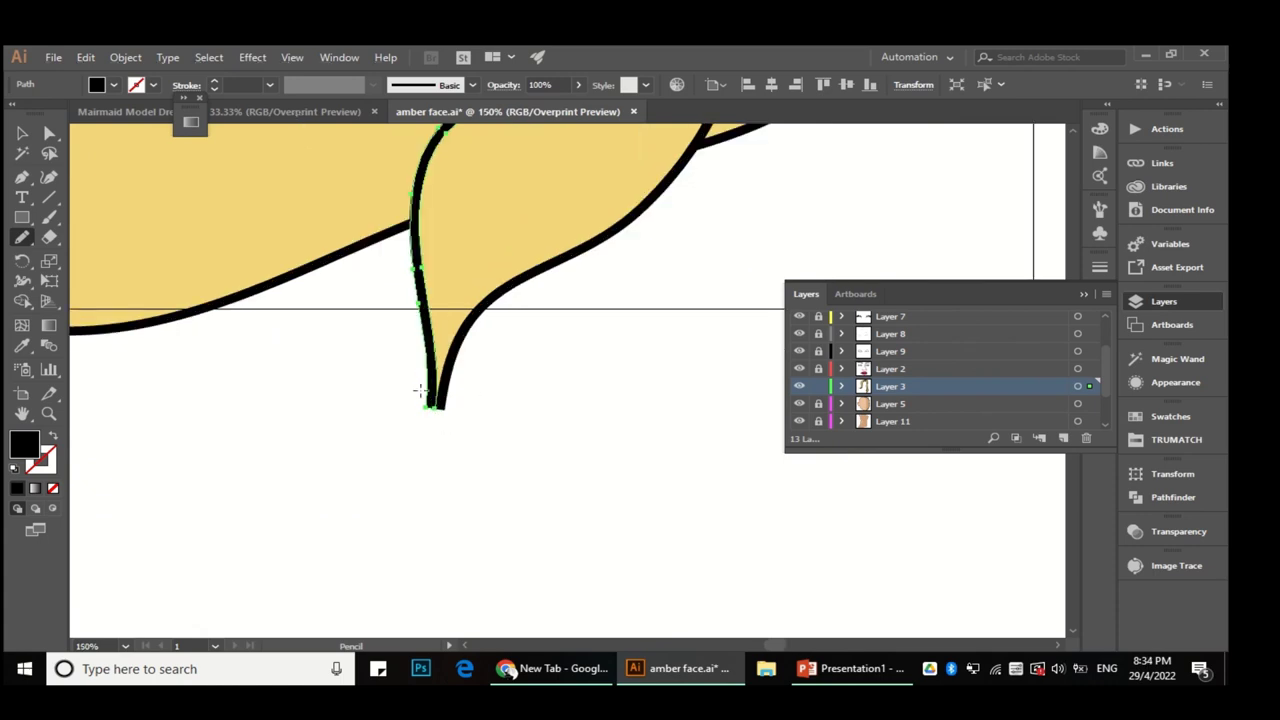
{"action": "left_click_drag", "start_coordinate": [405, 464], "coordinate": [430, 405]}
{"action": "scroll", "coordinate": [430, 405], "scroll_direction": "up", "scroll_amount": 2}
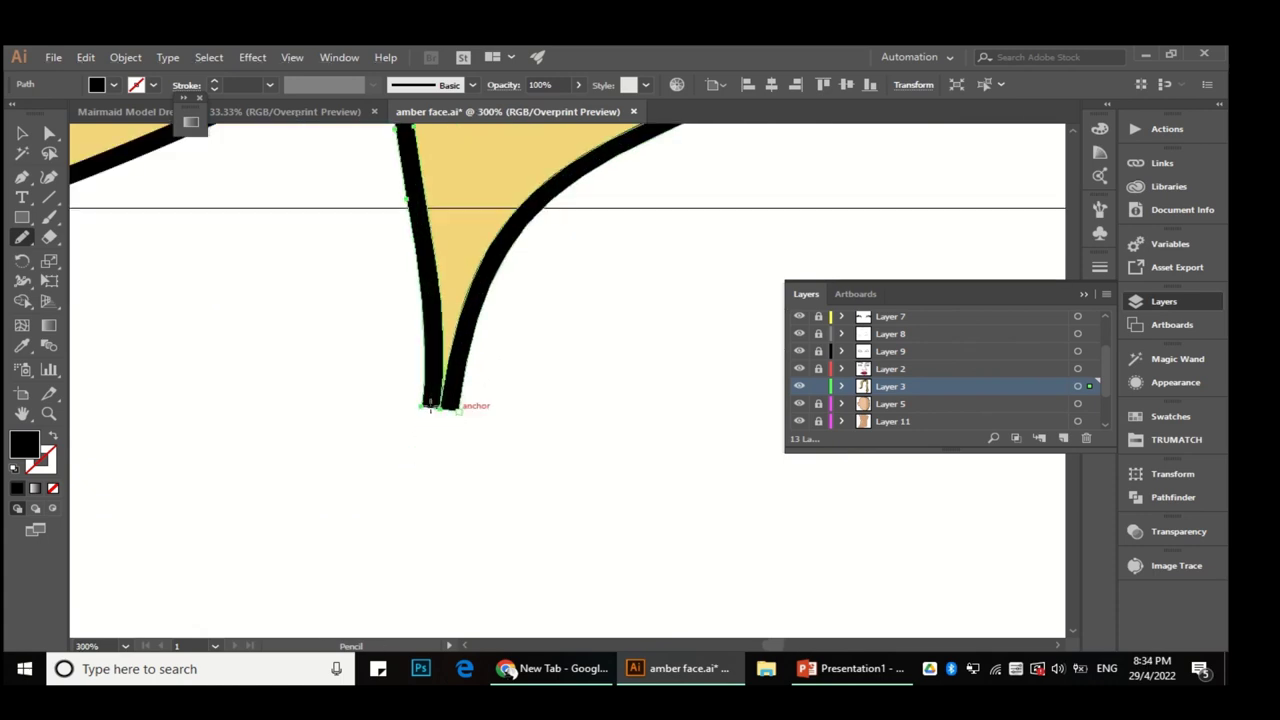
{"action": "left_click_drag", "start_coordinate": [467, 486], "coordinate": [464, 484]}
Step: Inspect the reshaped strand's anchors and smooth its bent black tip
{"action": "key", "text": "a"}
{"action": "left_click", "coordinate": [1163, 516]}
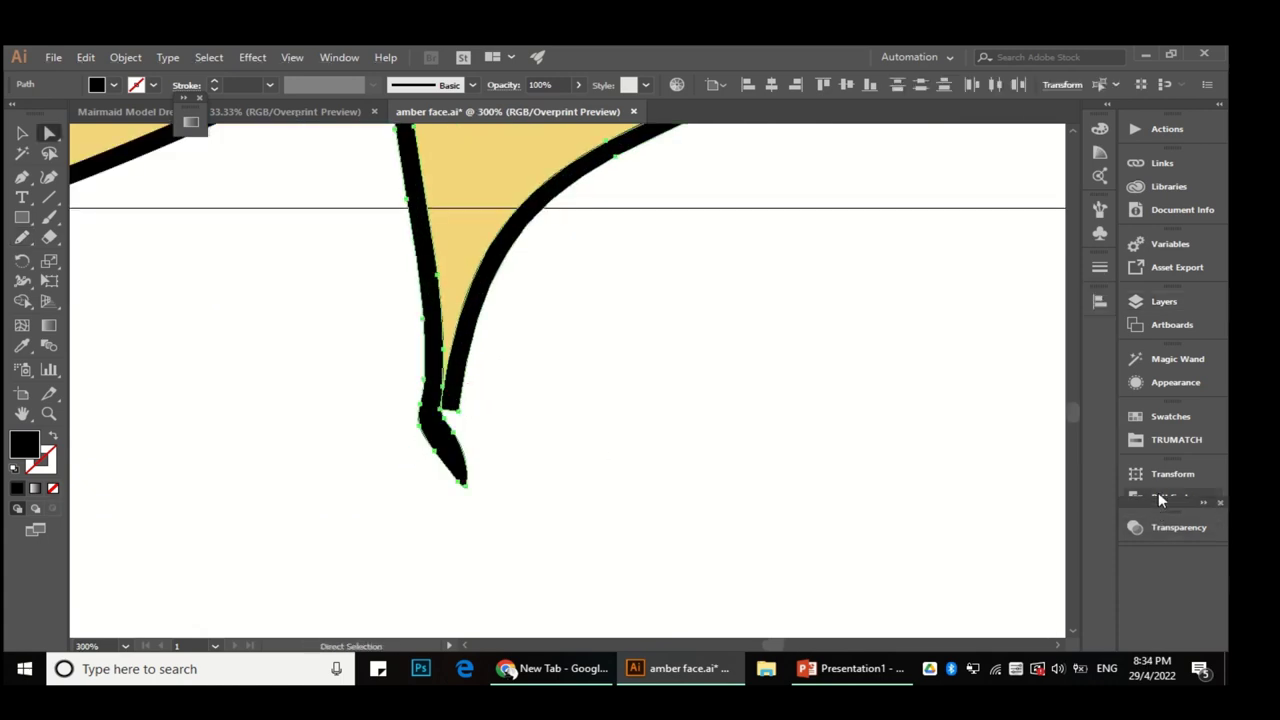
{"action": "left_click", "coordinate": [1173, 561]}
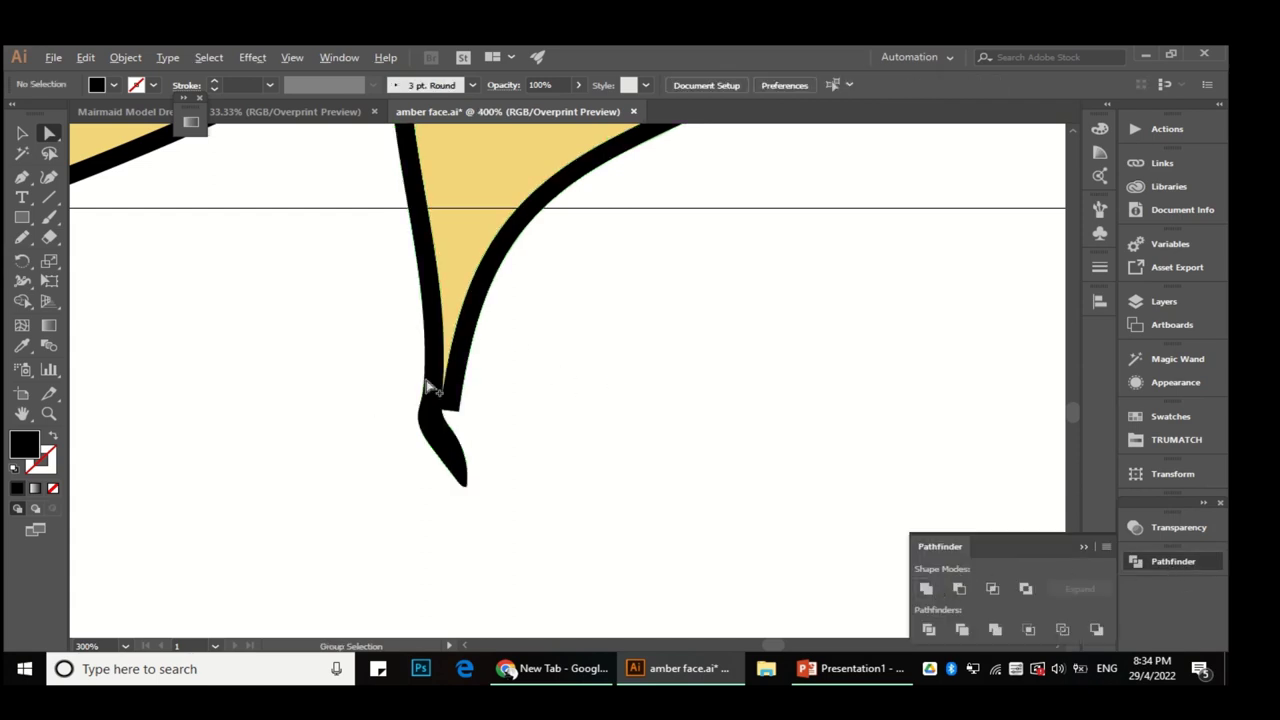
{"action": "scroll", "coordinate": [380, 400], "scroll_direction": "up", "scroll_amount": 3}
{"action": "scroll", "coordinate": [223, 366], "scroll_direction": "up", "scroll_amount": 1}
{"action": "scroll", "coordinate": [223, 366], "scroll_direction": "left", "scroll_amount": 2}
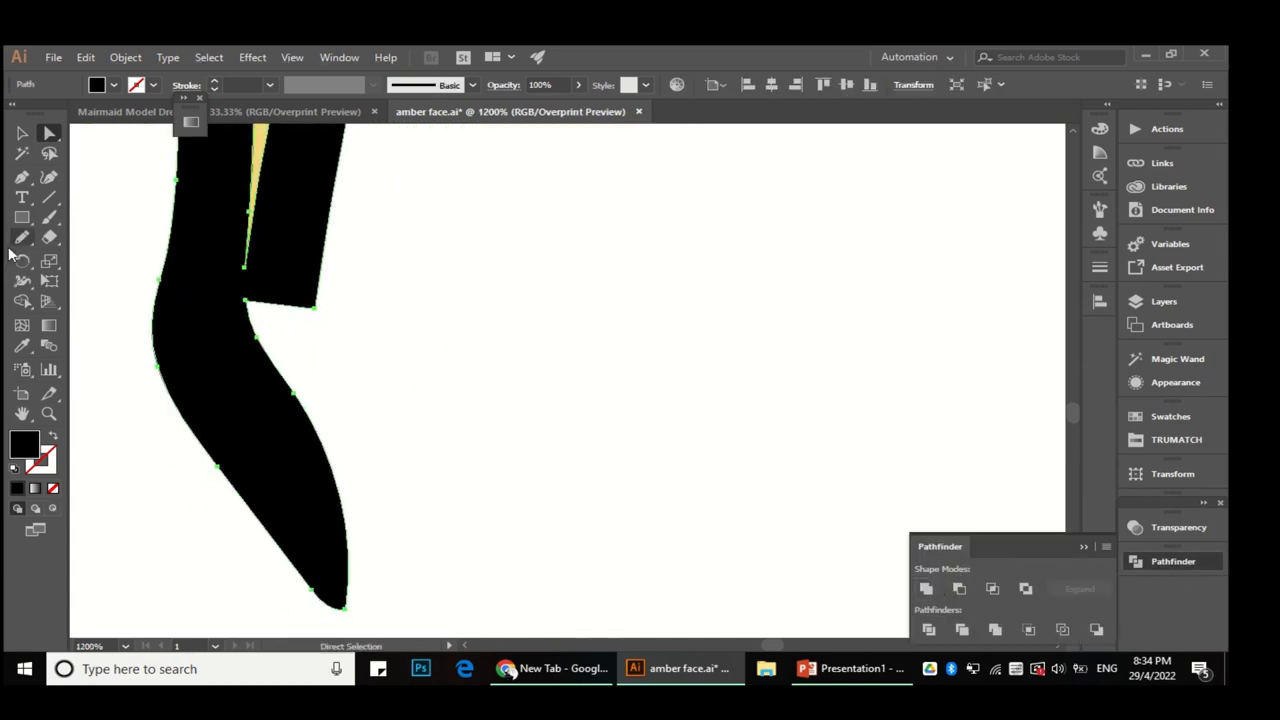
{"action": "left_click_drag", "start_coordinate": [336, 378], "coordinate": [338, 245]}
{"action": "scroll", "coordinate": [383, 517], "scroll_direction": "left", "scroll_amount": 2}
{"action": "scroll", "coordinate": [414, 306], "scroll_direction": "down", "scroll_amount": 1}
Step: Check the hair path's anchor points with Direct Selection while zooming around the strands
{"action": "key", "text": "p"}
{"action": "scroll", "coordinate": [430, 428], "scroll_direction": "down", "scroll_amount": 5}
{"action": "key", "text": "v"}
{"action": "left_click", "coordinate": [430, 428]}
{"action": "scroll", "coordinate": [430, 428], "scroll_direction": "down", "scroll_amount": 2}
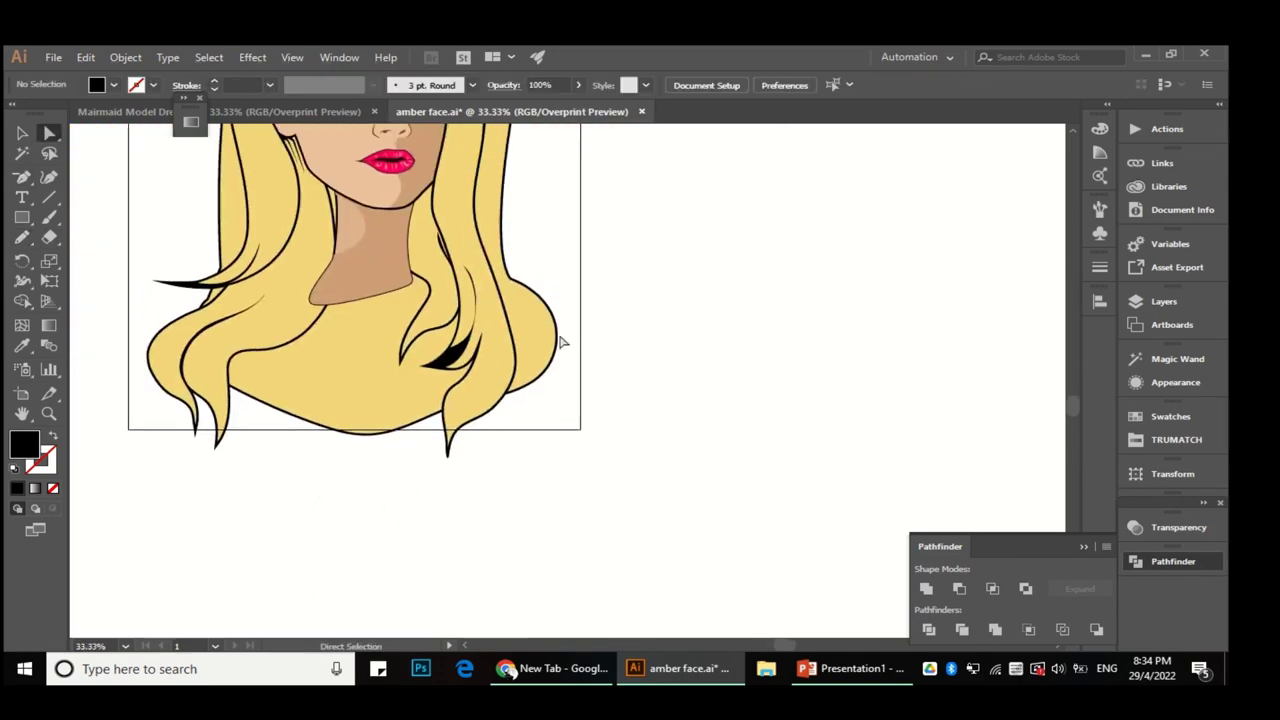
{"action": "scroll", "coordinate": [437, 266], "scroll_direction": "up", "scroll_amount": 3}
{"action": "scroll", "coordinate": [365, 459], "scroll_direction": "down", "scroll_amount": 2}
{"action": "scroll", "coordinate": [365, 459], "scroll_direction": "up", "scroll_amount": 3}
{"action": "key", "text": "a"}
{"action": "scroll", "coordinate": [457, 410], "scroll_direction": "up", "scroll_amount": 2}
{"action": "left_click", "coordinate": [470, 405]}
{"action": "scroll", "coordinate": [475, 410], "scroll_direction": "up", "scroll_amount": 3}
{"action": "left_click", "coordinate": [514, 423]}
{"action": "scroll", "coordinate": [514, 423], "scroll_direction": "down", "scroll_amount": 1}
{"action": "scroll", "coordinate": [523, 426], "scroll_direction": "down", "scroll_amount": 3}
{"action": "scroll", "coordinate": [580, 391], "scroll_direction": "up", "scroll_amount": 3}
Step: Select the black strand tip and wedge anchors to check the pointed shape
{"action": "left_click", "coordinate": [404, 497]}
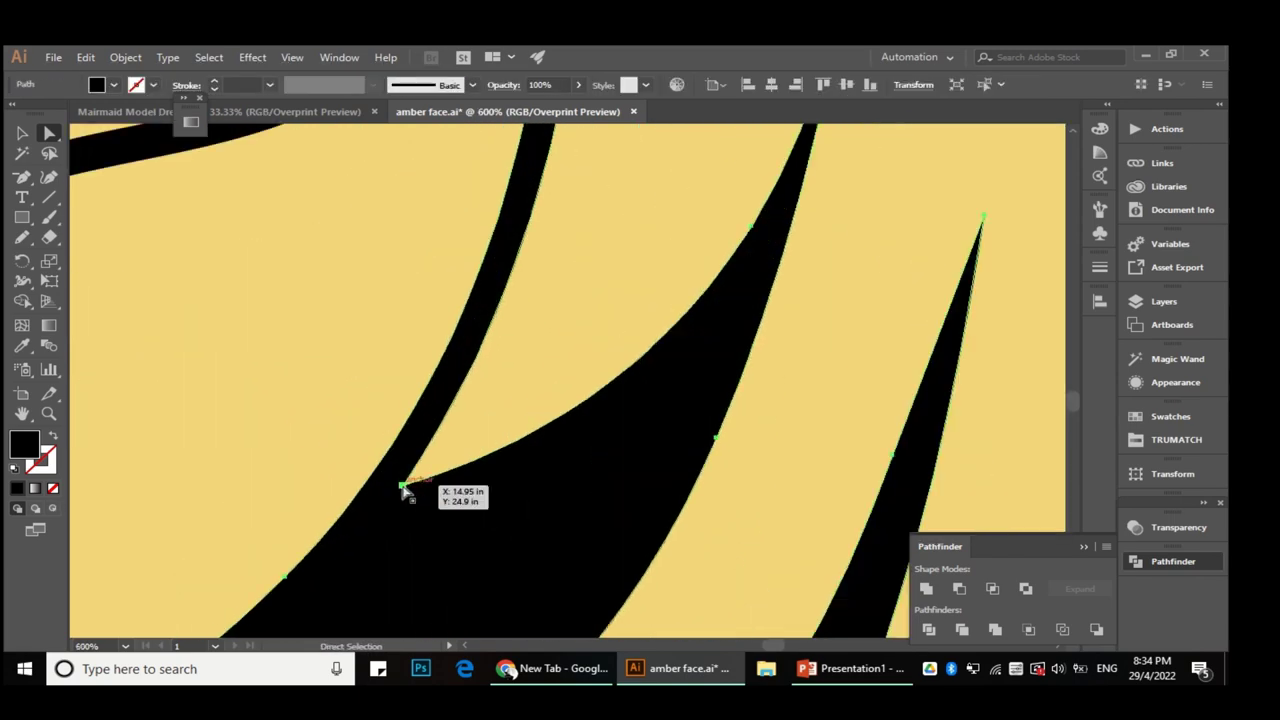
{"action": "scroll", "coordinate": [400, 491], "scroll_direction": "down", "scroll_amount": 2}
{"action": "scroll", "coordinate": [520, 410], "scroll_direction": "down", "scroll_amount": 2}
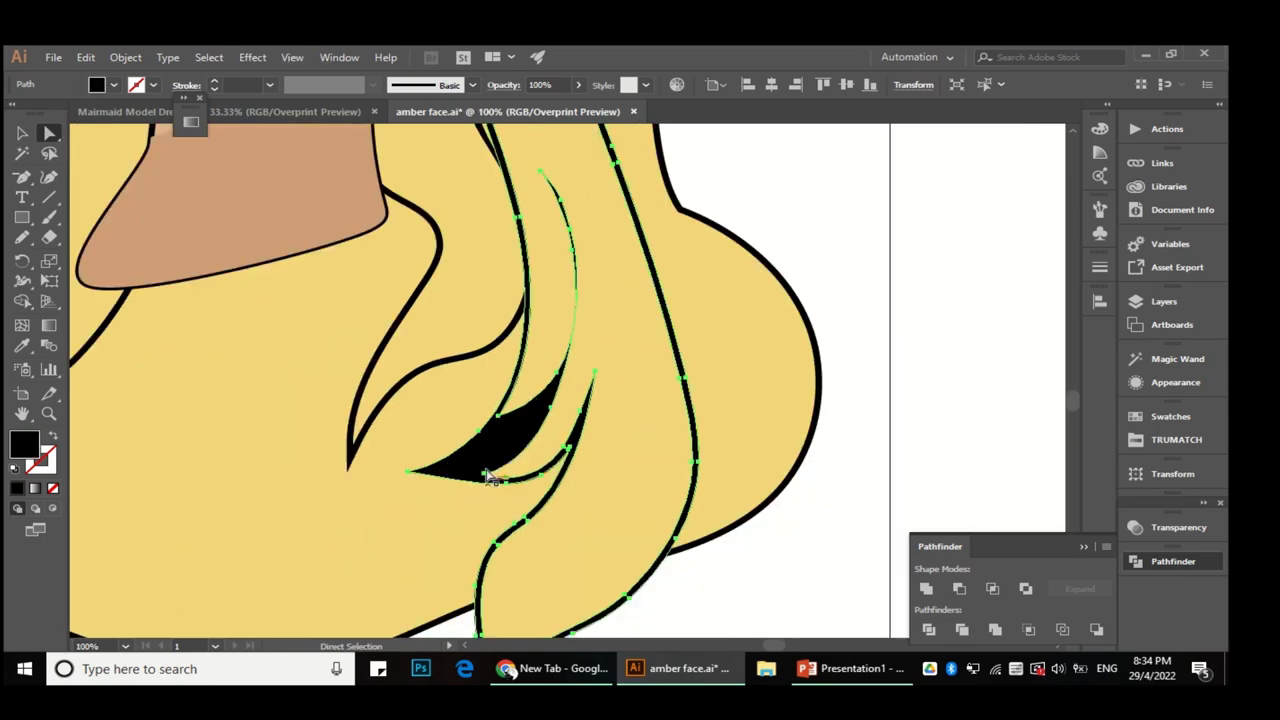
{"action": "scroll", "coordinate": [470, 452], "scroll_direction": "up", "scroll_amount": 2}
{"action": "right_click", "coordinate": [470, 452]}
{"action": "key", "text": "Escape"}
{"action": "left_click", "coordinate": [527, 372]}
{"action": "scroll", "coordinate": [527, 378], "scroll_direction": "down", "scroll_amount": 3}
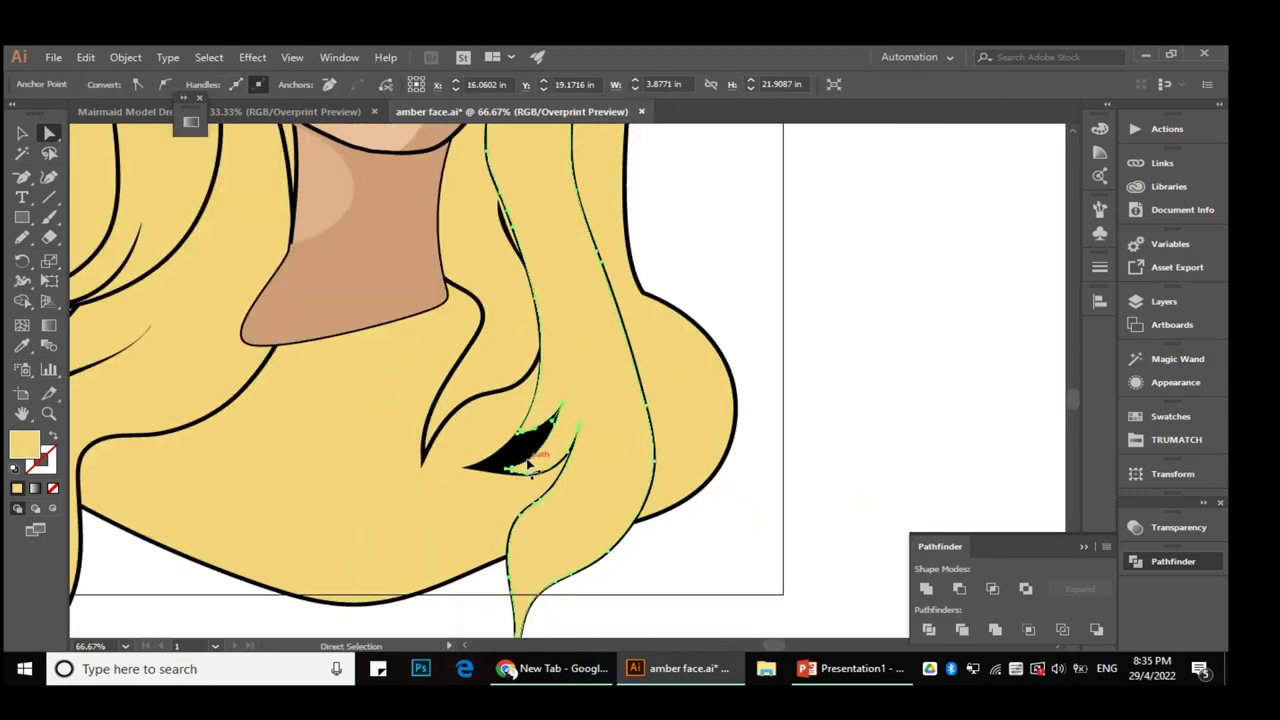
{"action": "scroll", "coordinate": [768, 417], "scroll_direction": "down", "scroll_amount": 2}
{"action": "scroll", "coordinate": [443, 398], "scroll_direction": "up", "scroll_amount": 2}
{"action": "scroll", "coordinate": [443, 398], "scroll_direction": "up", "scroll_amount": 2}
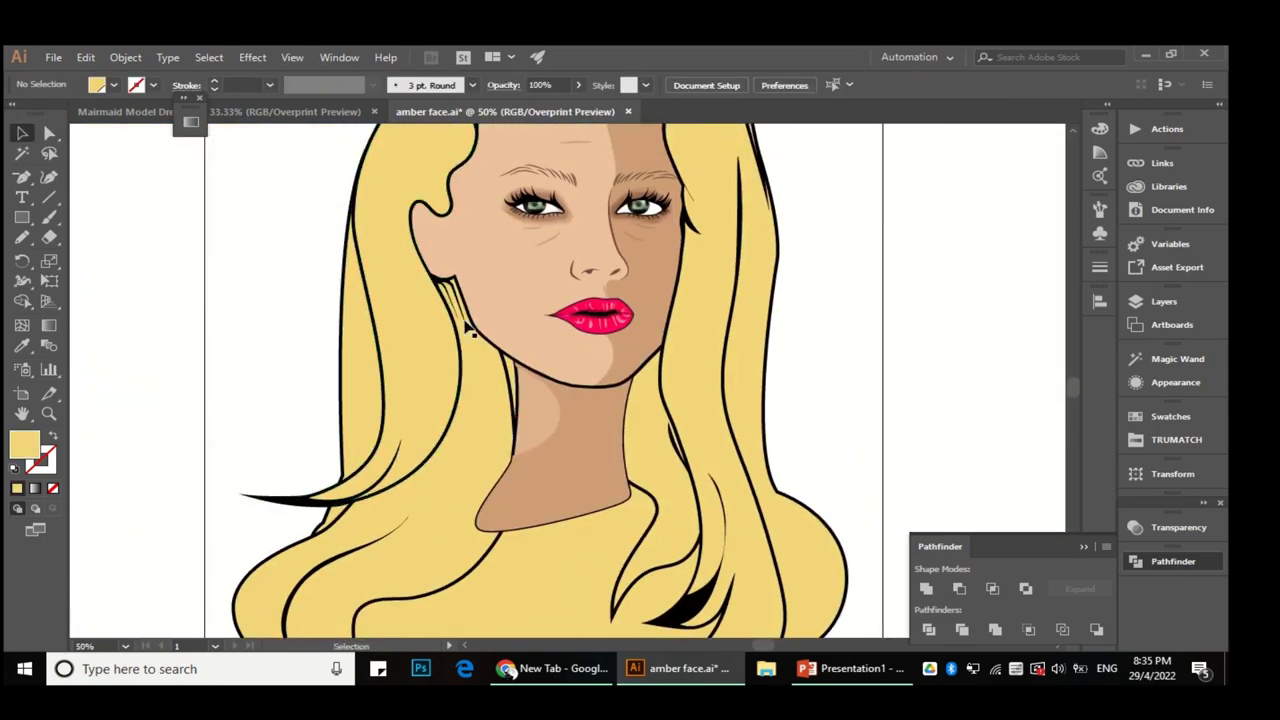
{"action": "scroll", "coordinate": [440, 280], "scroll_direction": "up", "scroll_amount": 5}
Step: Redraw the top of the inner strand beside the ear into a rounded curve
{"action": "left_click", "coordinate": [424, 335]}
{"action": "key", "text": "n"}
{"action": "left_click_drag", "start_coordinate": [424, 335], "coordinate": [400, 355]}
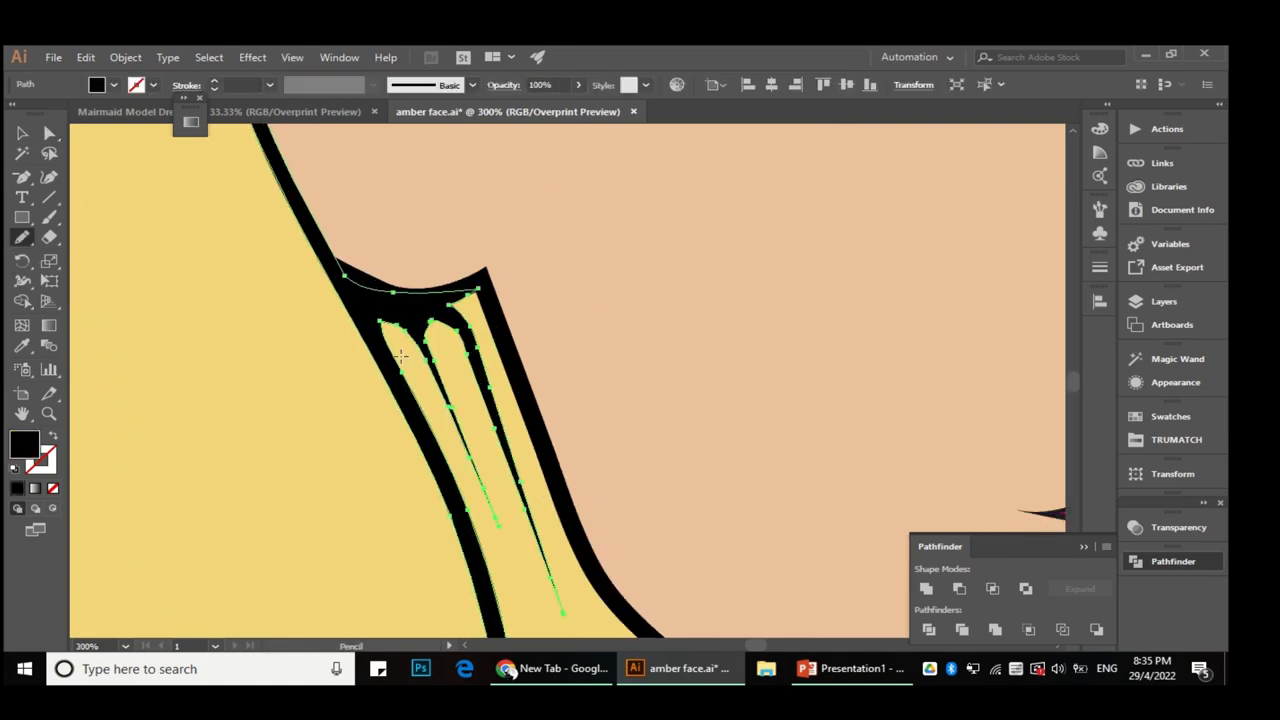
Step: Redraw the black wedge in the lower hair as a thin curved strand
{"action": "scroll", "coordinate": [472, 297], "scroll_direction": "down", "scroll_amount": 3}
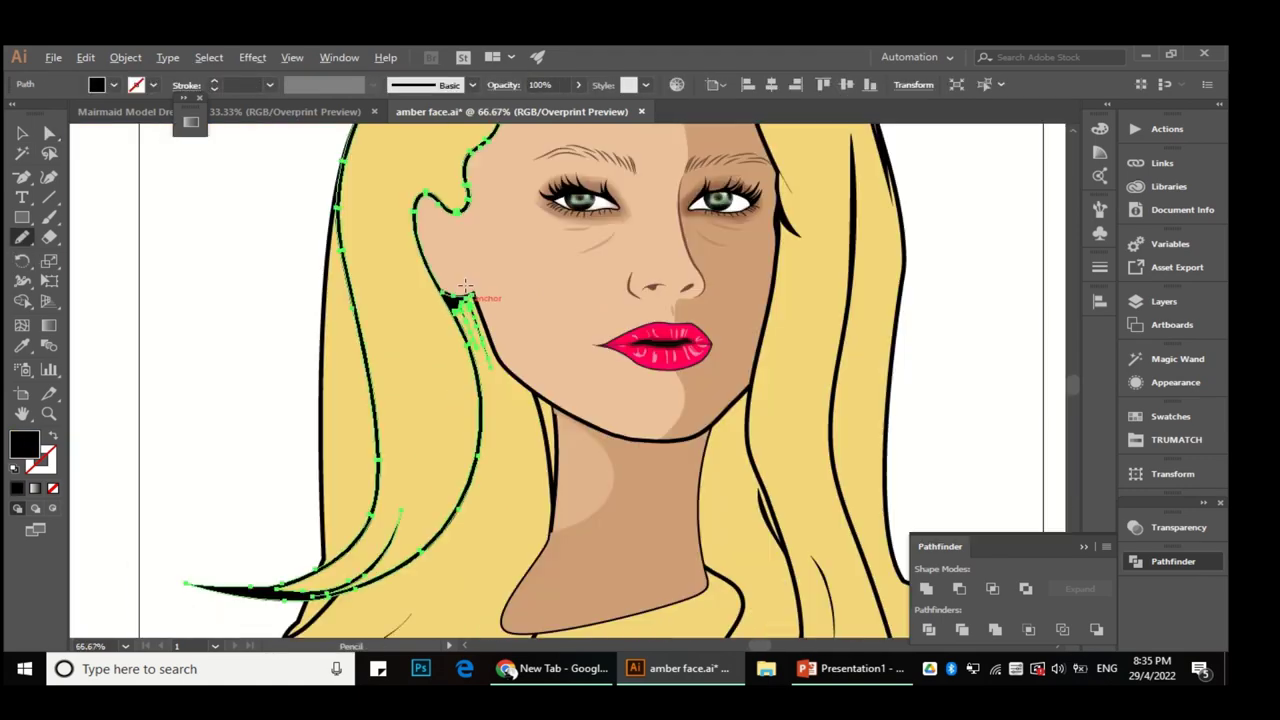
{"action": "key", "text": "a"}
{"action": "left_click", "coordinate": [274, 337]}
{"action": "scroll", "coordinate": [274, 337], "scroll_direction": "down", "scroll_amount": 2}
{"action": "scroll", "coordinate": [557, 286], "scroll_direction": "up", "scroll_amount": 2}
{"action": "scroll", "coordinate": [591, 428], "scroll_direction": "down", "scroll_amount": 2}
{"action": "scroll", "coordinate": [591, 428], "scroll_direction": "up", "scroll_amount": 4}
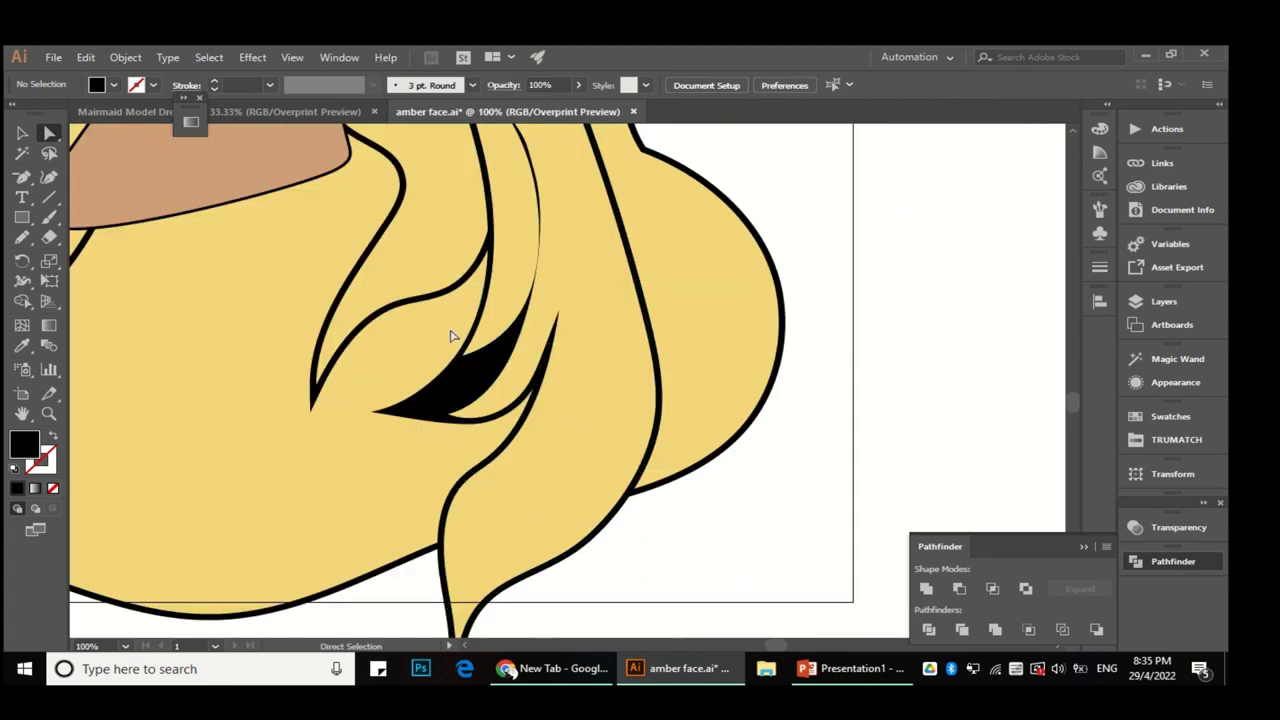
{"action": "left_click", "coordinate": [478, 374]}
{"action": "scroll", "coordinate": [422, 378], "scroll_direction": "up", "scroll_amount": 3}
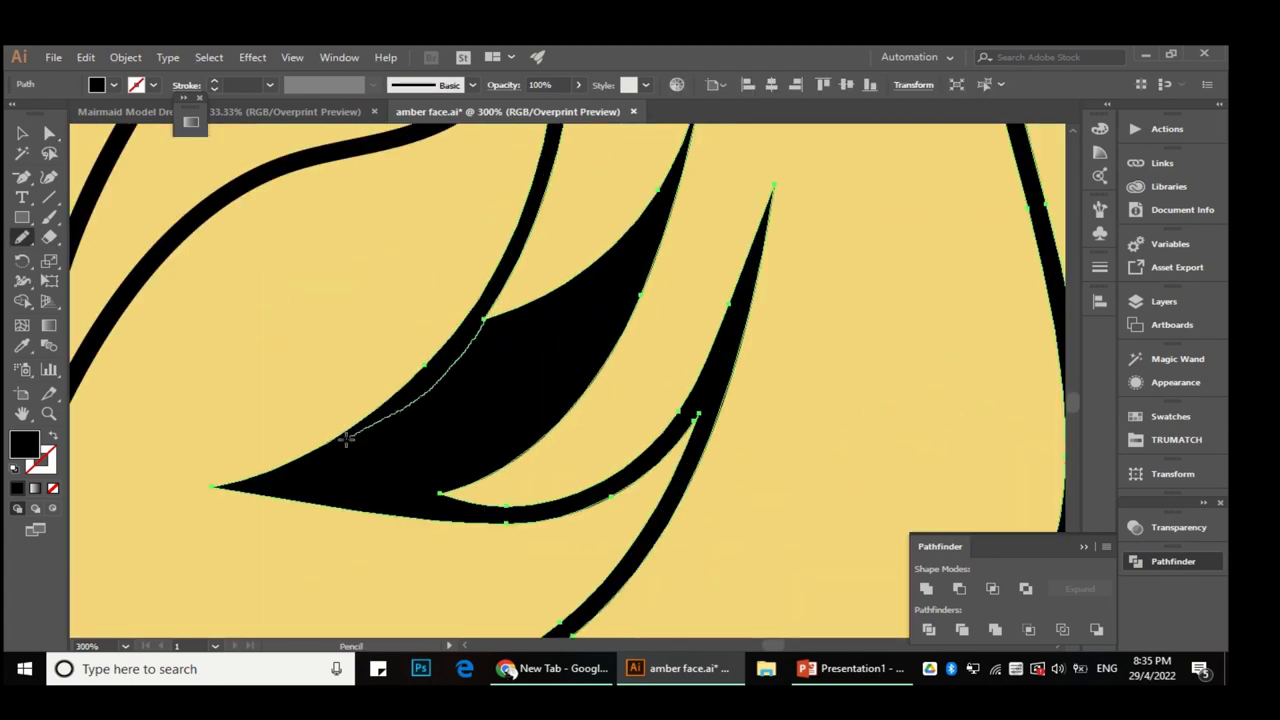
{"action": "left_click_drag", "start_coordinate": [448, 500], "coordinate": [440, 495]}
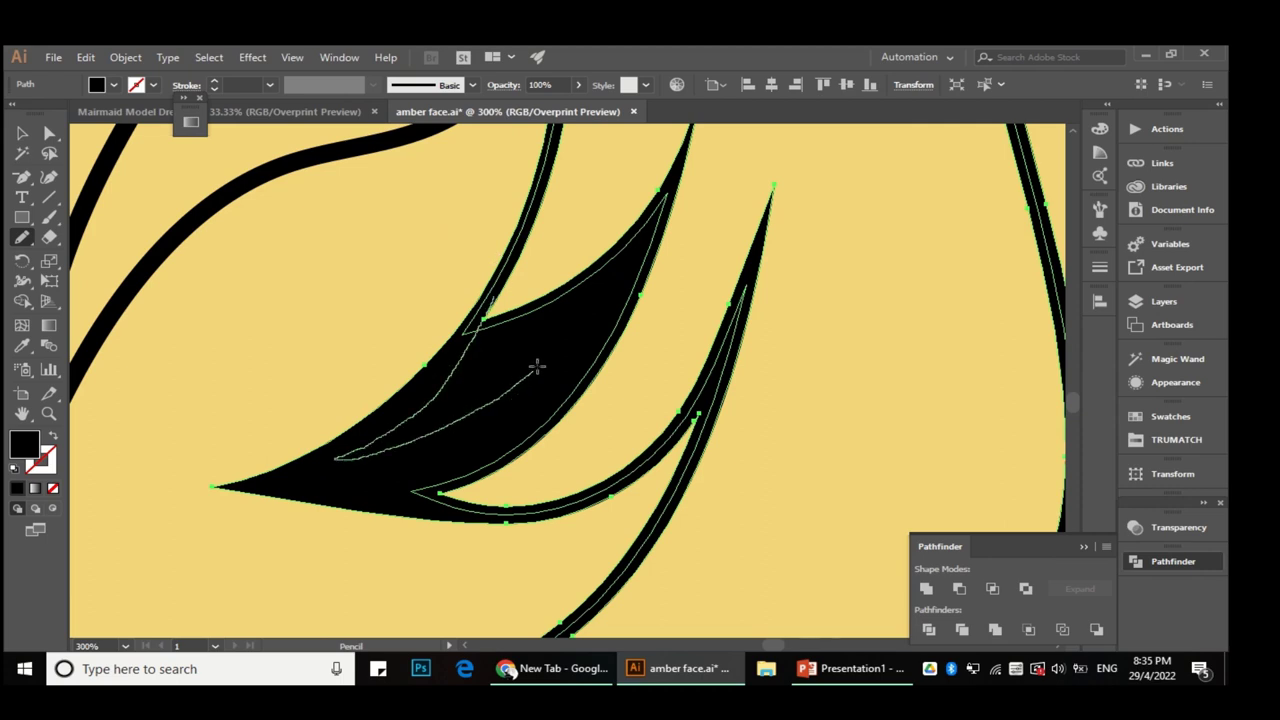
{"action": "mouse_move", "coordinate": [476, 503]}
{"action": "left_mouse_down"}
{"action": "mouse_move", "coordinate": [516, 497]}
{"action": "mouse_move", "coordinate": [405, 505]}
{"action": "left_mouse_up"}
Step: Redraw the lower edge of the yellow hair lock around the wedge
{"action": "left_click", "coordinate": [603, 385], "text": "ctrl"}
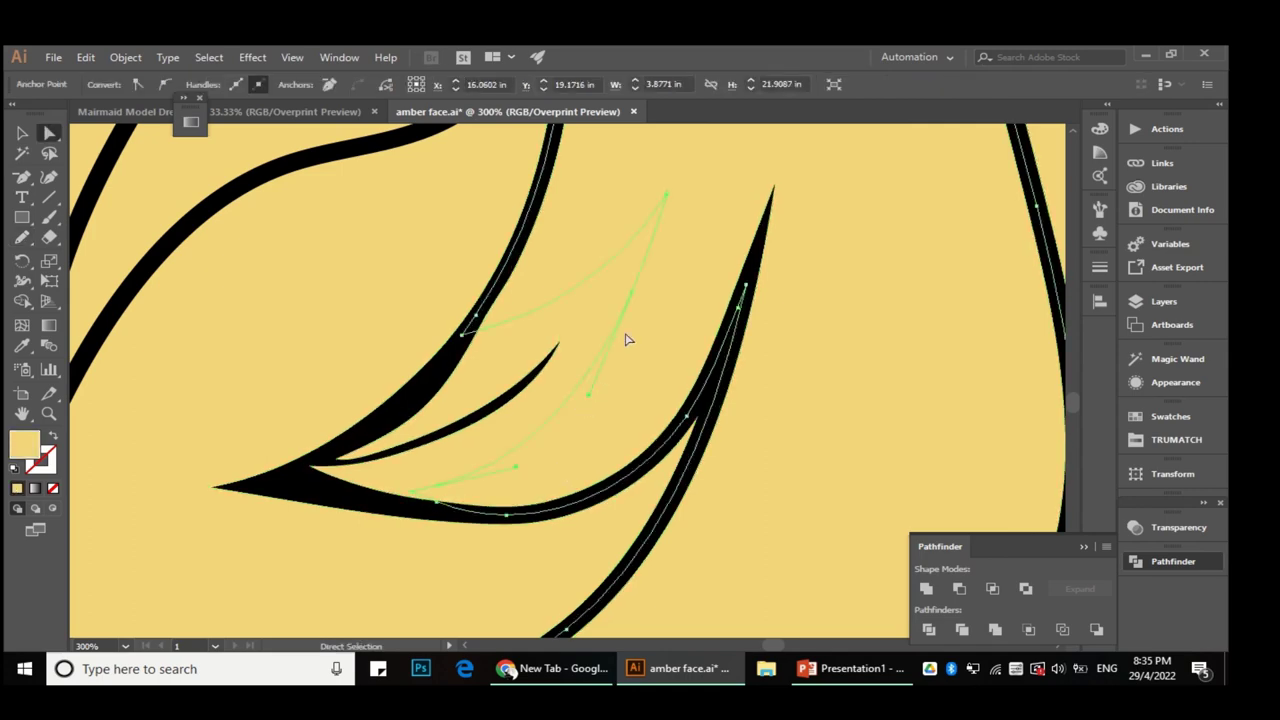
{"action": "left_click_drag", "start_coordinate": [313, 453], "coordinate": [330, 460]}
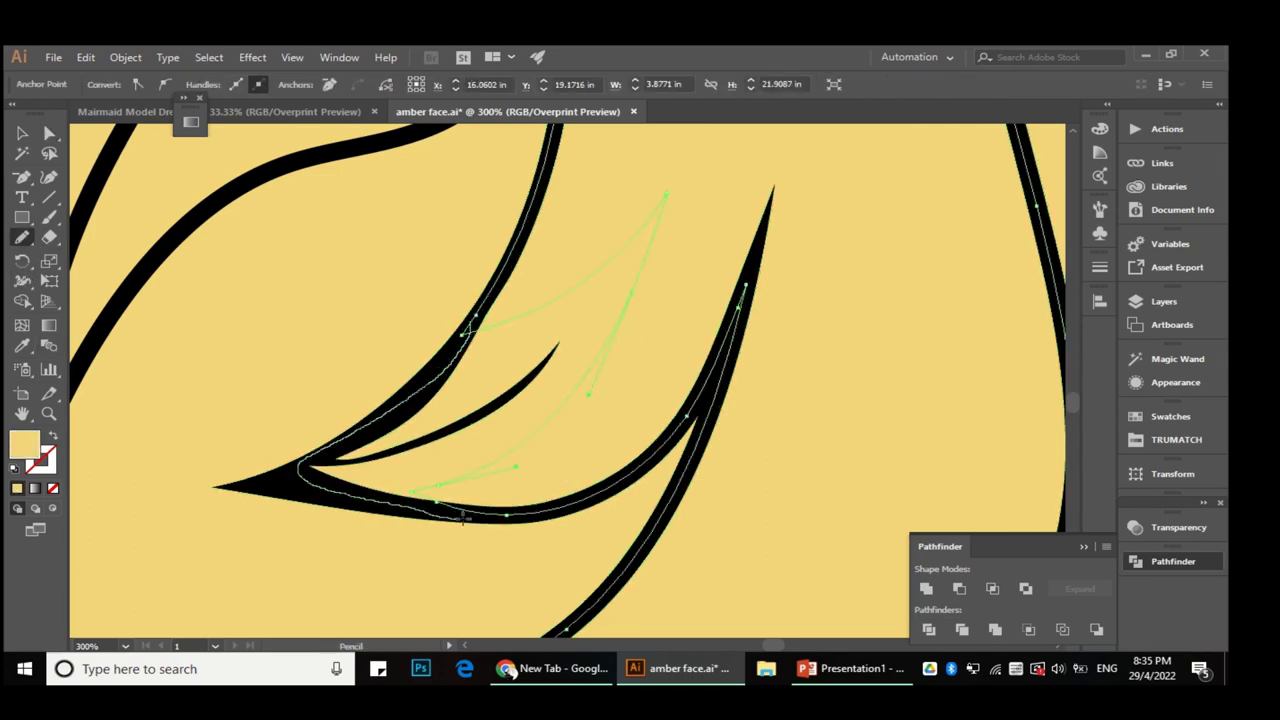
{"action": "key", "text": "ctrl+shift+a"}
{"action": "key", "text": "a"}
{"action": "key", "text": "ctrl+minus"}
Step: Redraw the black strand with the Pencil and taper it into a thin curve
{"action": "left_click", "coordinate": [470, 440]}
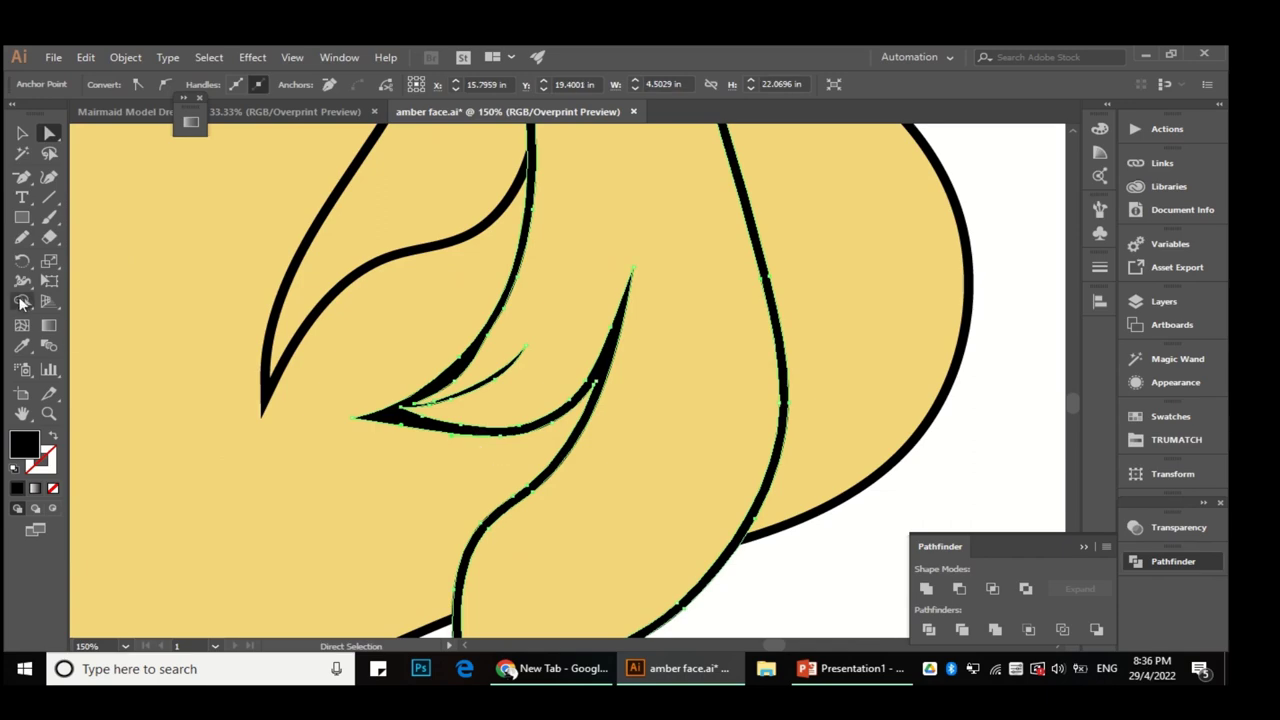
{"action": "key", "text": "n"}
{"action": "left_click_drag", "start_coordinate": [600, 385], "coordinate": [480, 470]}
{"action": "key", "text": "ctrl+minus"}
{"action": "left_click_drag", "start_coordinate": [512, 337], "coordinate": [437, 324]}
{"action": "key", "text": "ctrl+plus"}
{"action": "key", "text": "ctrl+plus"}
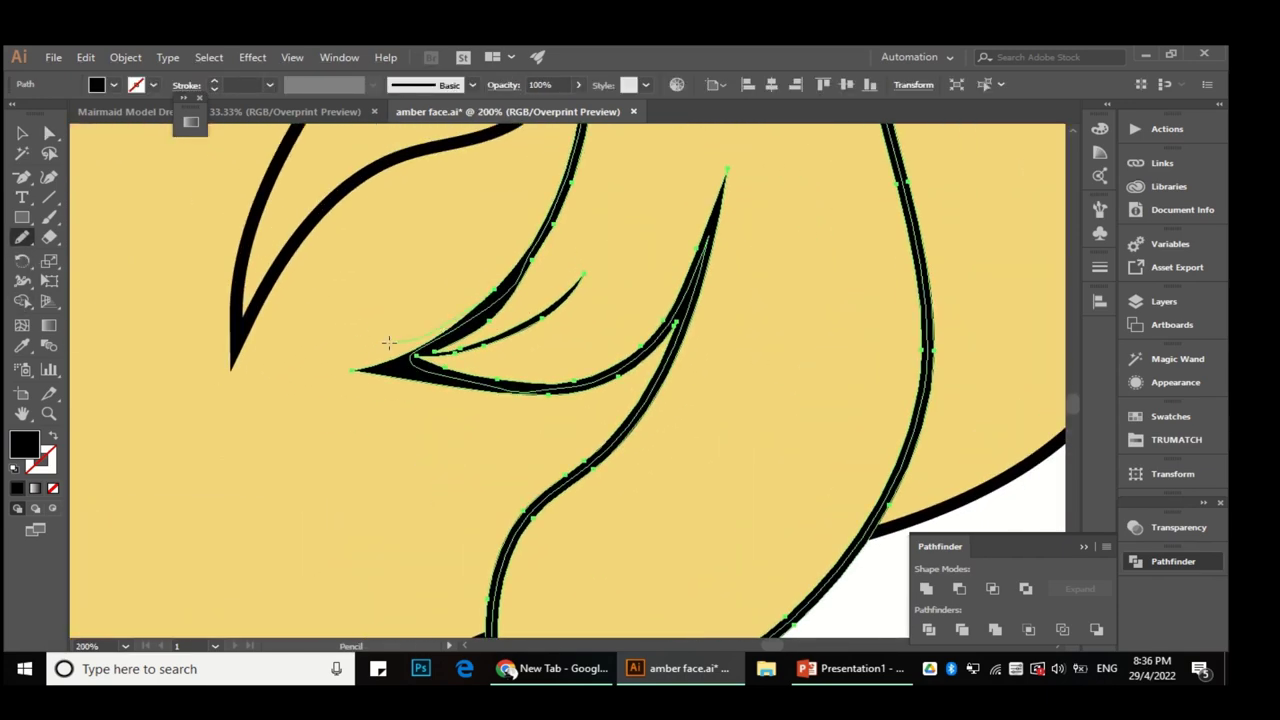
{"action": "left_click_drag", "start_coordinate": [430, 385], "coordinate": [432, 386]}
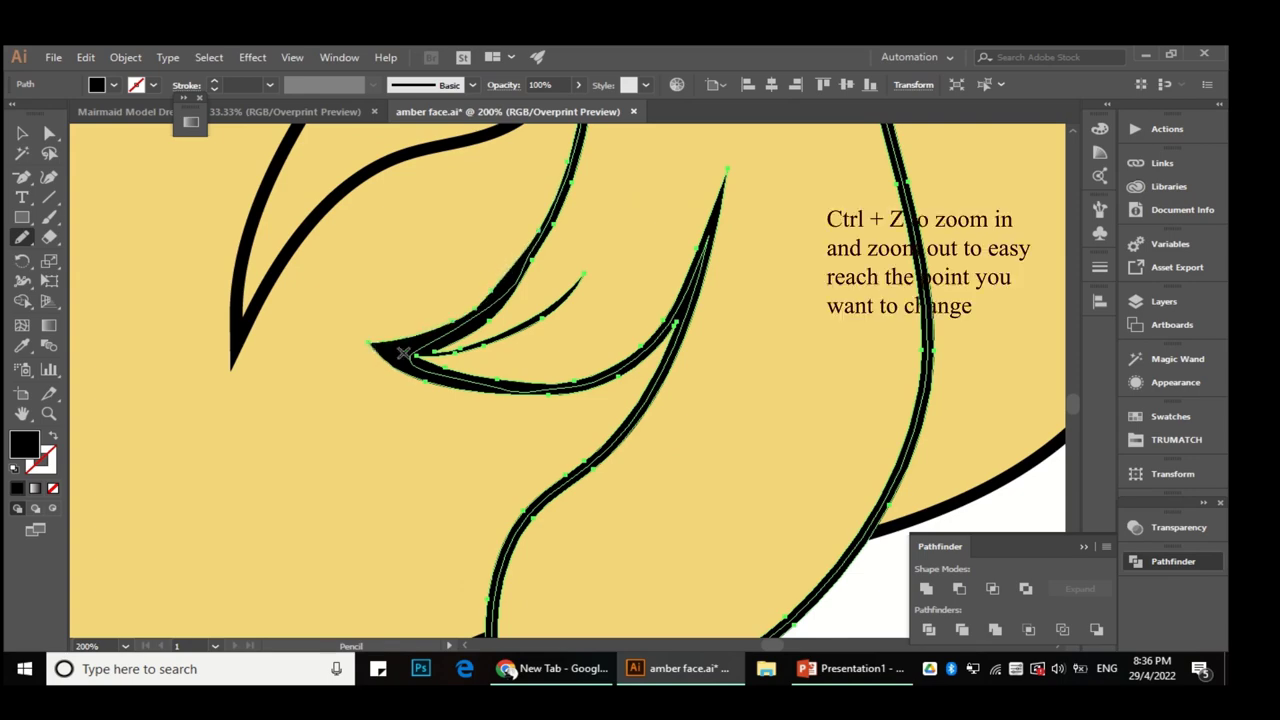
Step: Add black accents running down the hanging hair lock
{"action": "key", "text": "ctrl+minus"}
{"action": "left_click_drag", "start_coordinate": [580, 412], "coordinate": [582, 414]}
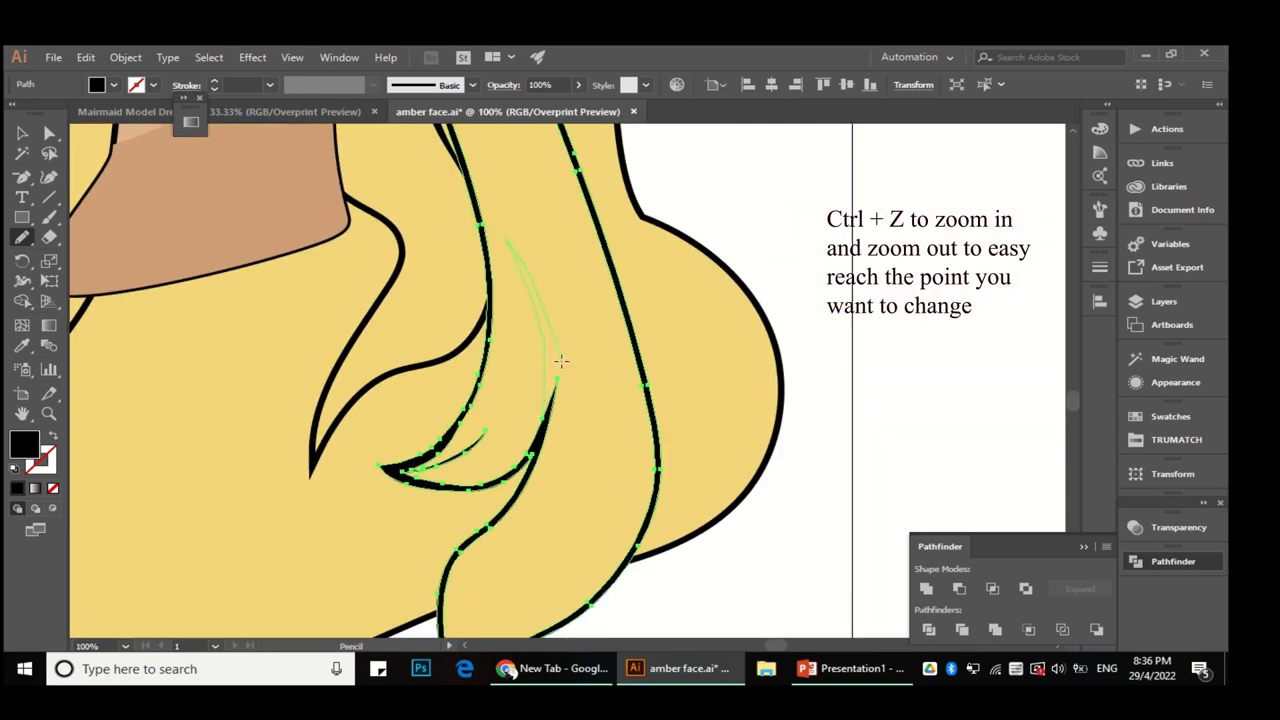
{"action": "left_click_drag", "start_coordinate": [541, 452], "coordinate": [543, 448]}
{"action": "key", "text": "ctrl+minus"}
{"action": "key", "text": "ctrl+plus"}
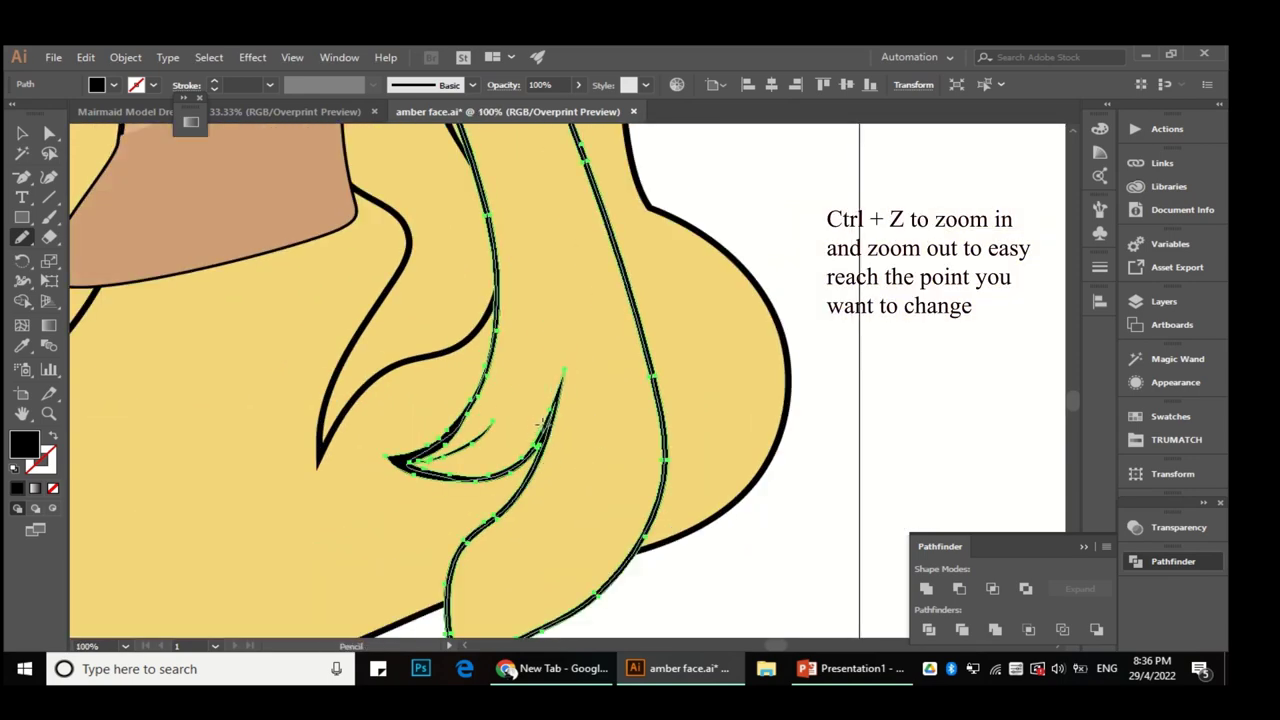
{"action": "left_click_drag", "start_coordinate": [490, 543], "coordinate": [488, 545]}
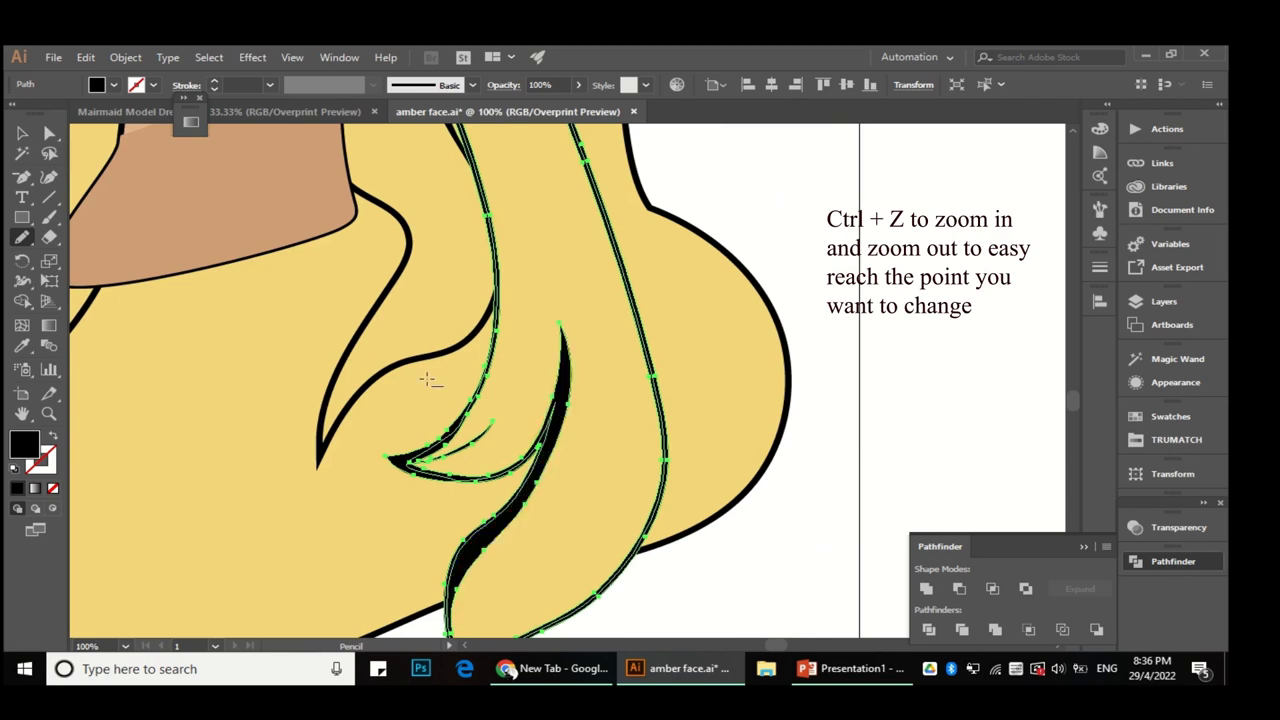
{"action": "key", "text": "ctrl+minus"}
{"action": "key", "text": "ctrl+plus"}
{"action": "key", "text": "ctrl+plus"}
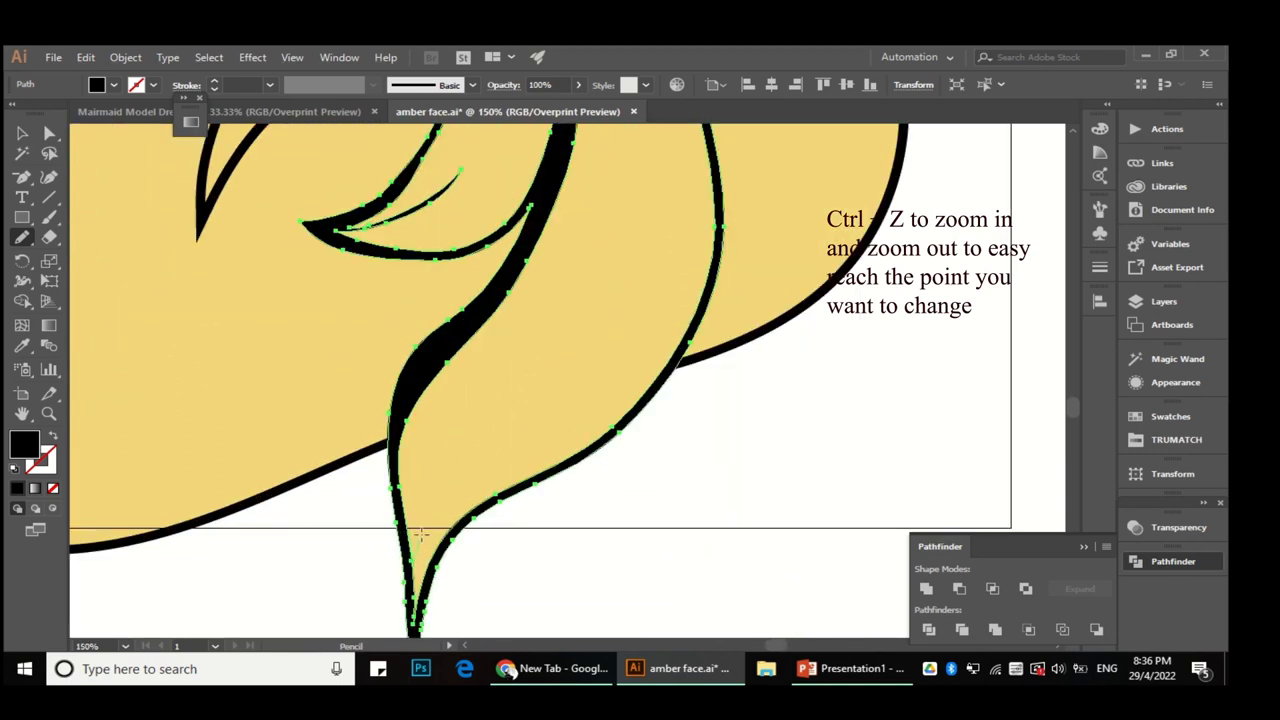
Step: Zoom to the eye area and select the hair edge beside the eye
{"action": "key", "text": "ctrl+minus"}
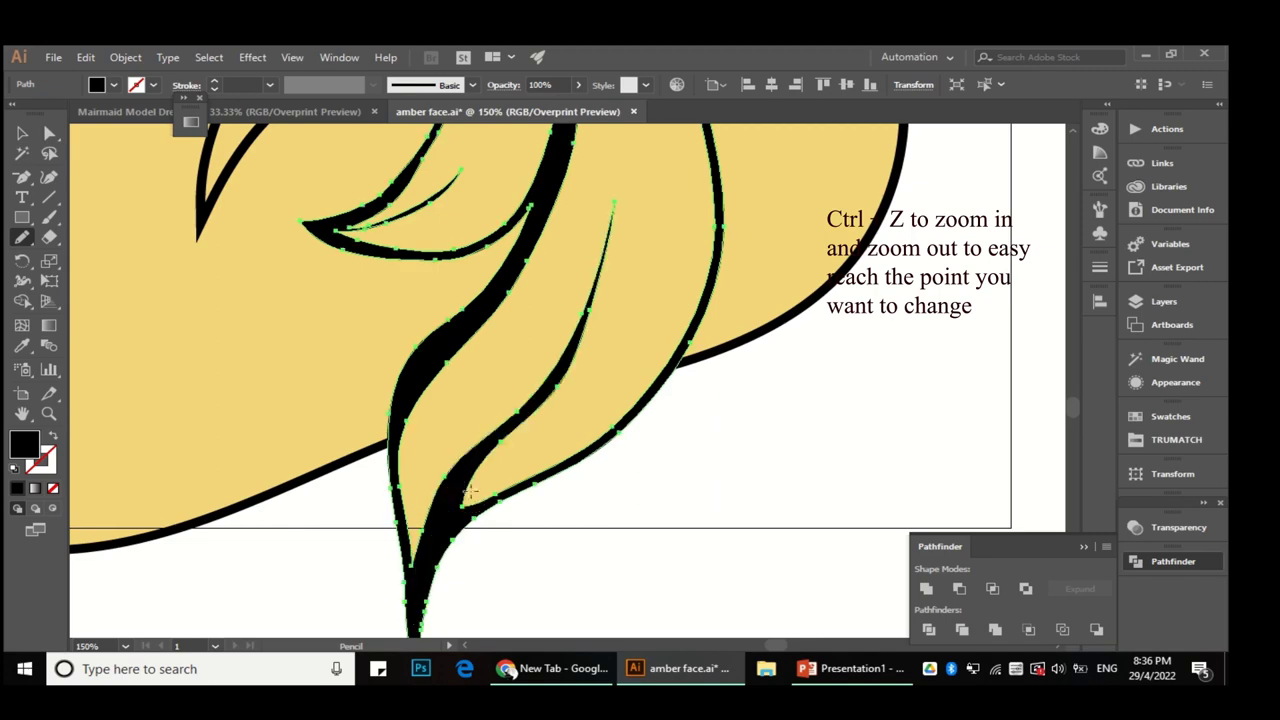
{"action": "key", "text": "a"}
{"action": "key", "text": "ctrl+minus"}
{"action": "key", "text": "ctrl+minus"}
{"action": "scroll", "coordinate": [380, 262], "scroll_direction": "up", "scroll_amount": 4}
{"action": "left_click", "coordinate": [380, 262]}
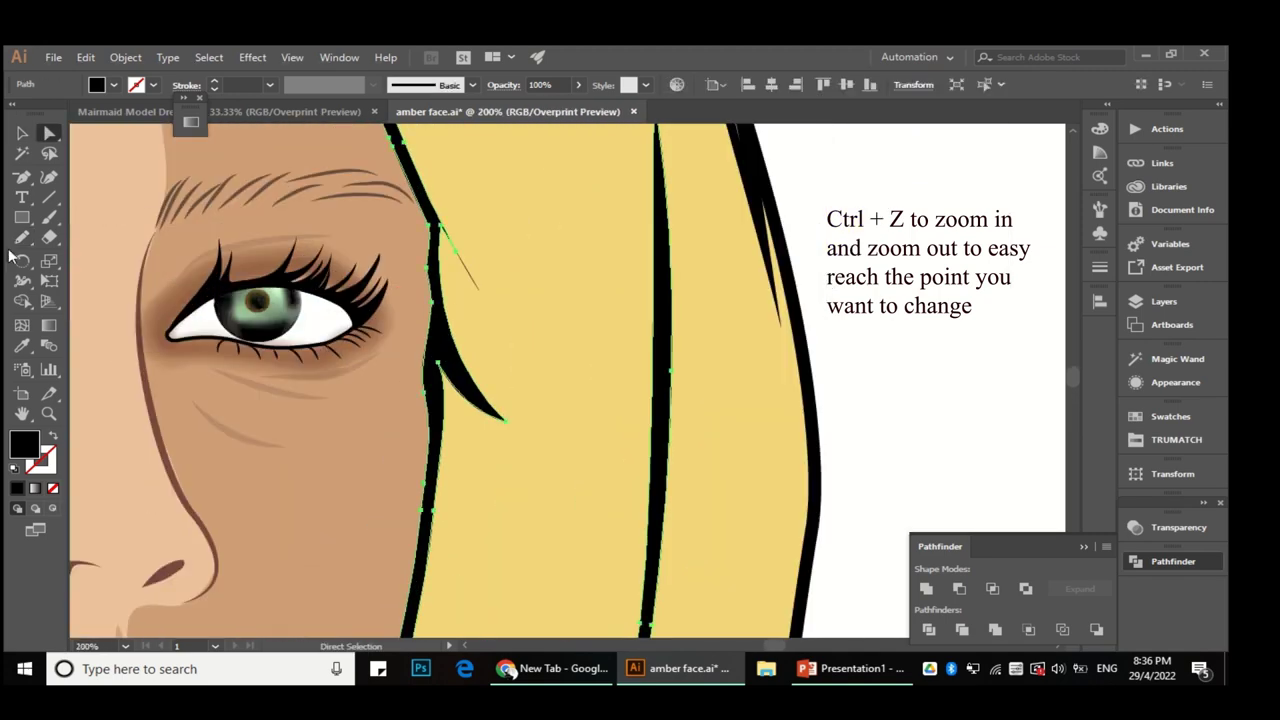
Step: Pull the hair spike's tip further out with Direct Selection
{"action": "key", "text": "a"}
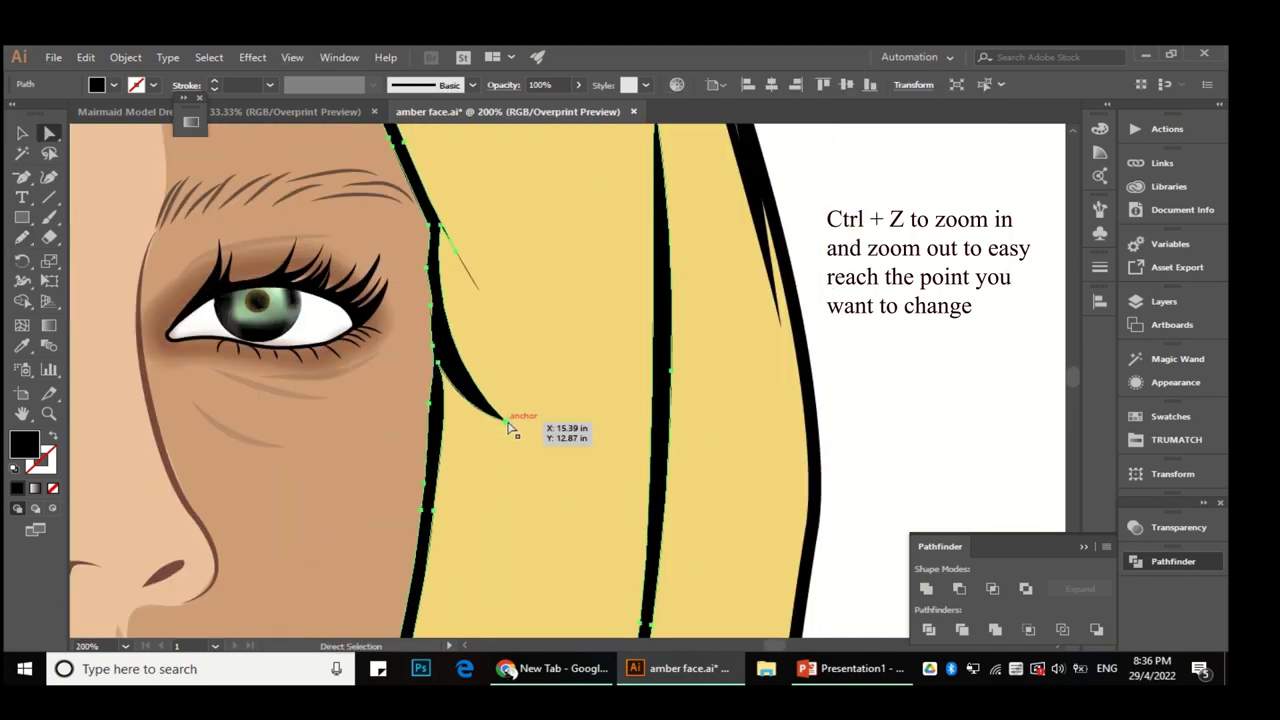
{"action": "left_click_drag", "start_coordinate": [505, 420], "coordinate": [543, 451]}
{"action": "key", "text": "ctrl+minus"}
{"action": "key", "text": "ctrl+minus"}
{"action": "key", "text": "ctrl+minus"}
{"action": "key", "text": "ctrl+minus"}
{"action": "key", "text": "ctrl+minus"}
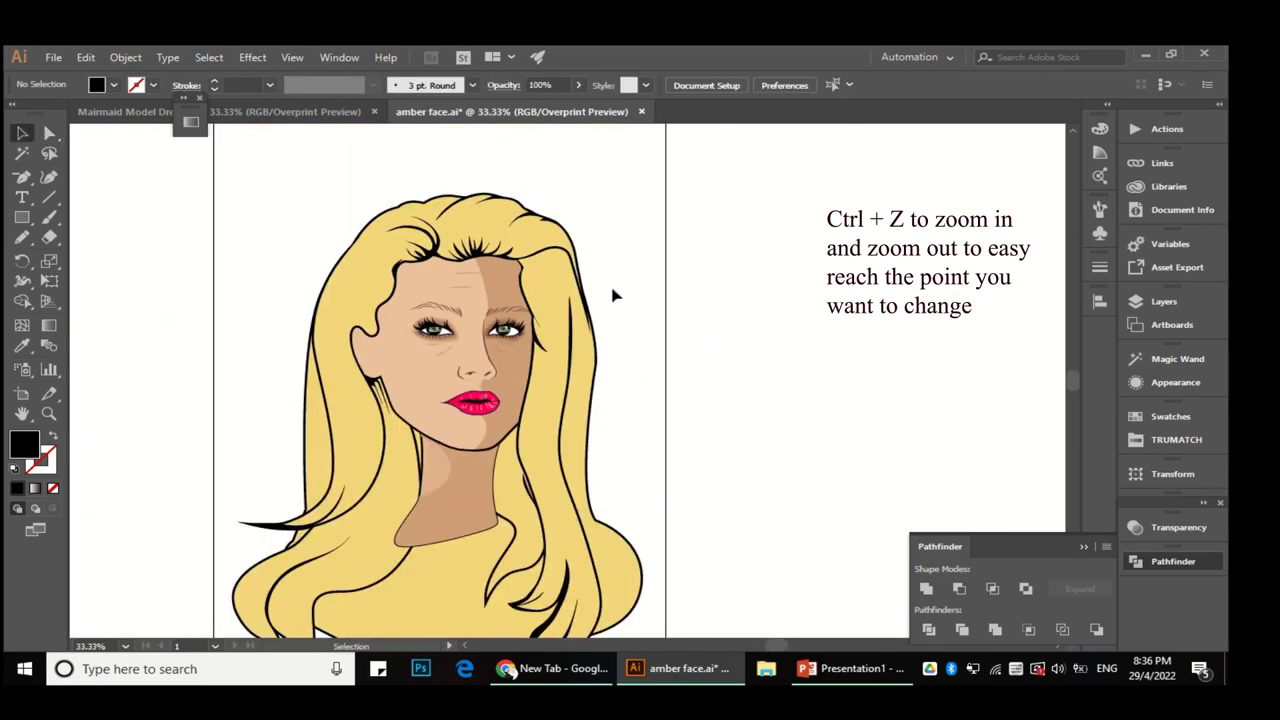
{"action": "key", "text": "ctrl+plus"}
{"action": "key", "text": "ctrl+plus"}
{"action": "key", "text": "ctrl+plus"}
{"action": "key", "text": "ctrl+plus"}
{"action": "left_click", "coordinate": [415, 447]}
{"action": "left_click", "coordinate": [551, 271]}
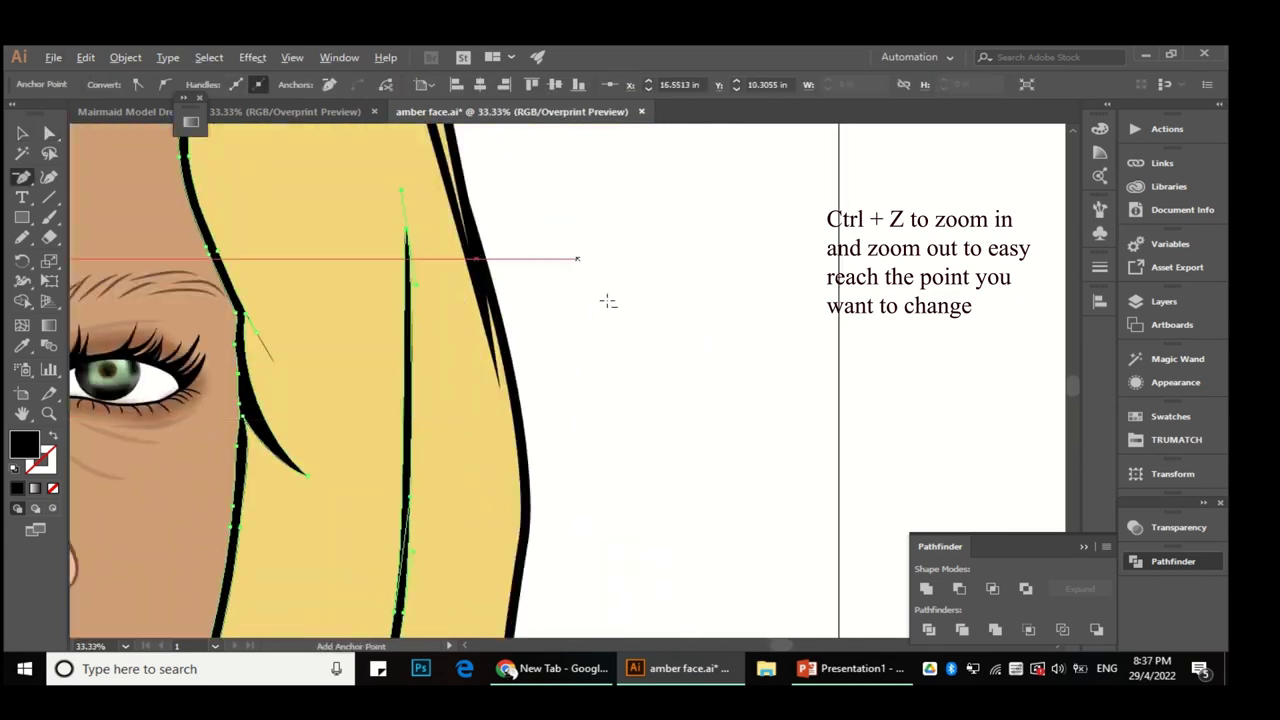
{"action": "key", "text": "ctrl+minus"}
{"action": "key", "text": "ctrl+minus"}
{"action": "key", "text": "ctrl+minus"}
{"action": "key", "text": "ctrl+plus"}
{"action": "key", "text": "ctrl+plus"}
{"action": "key", "text": "ctrl+plus"}
Step: Reshape the inner curve of the black hair tip with the Curvature tool
{"action": "left_click", "coordinate": [527, 410]}
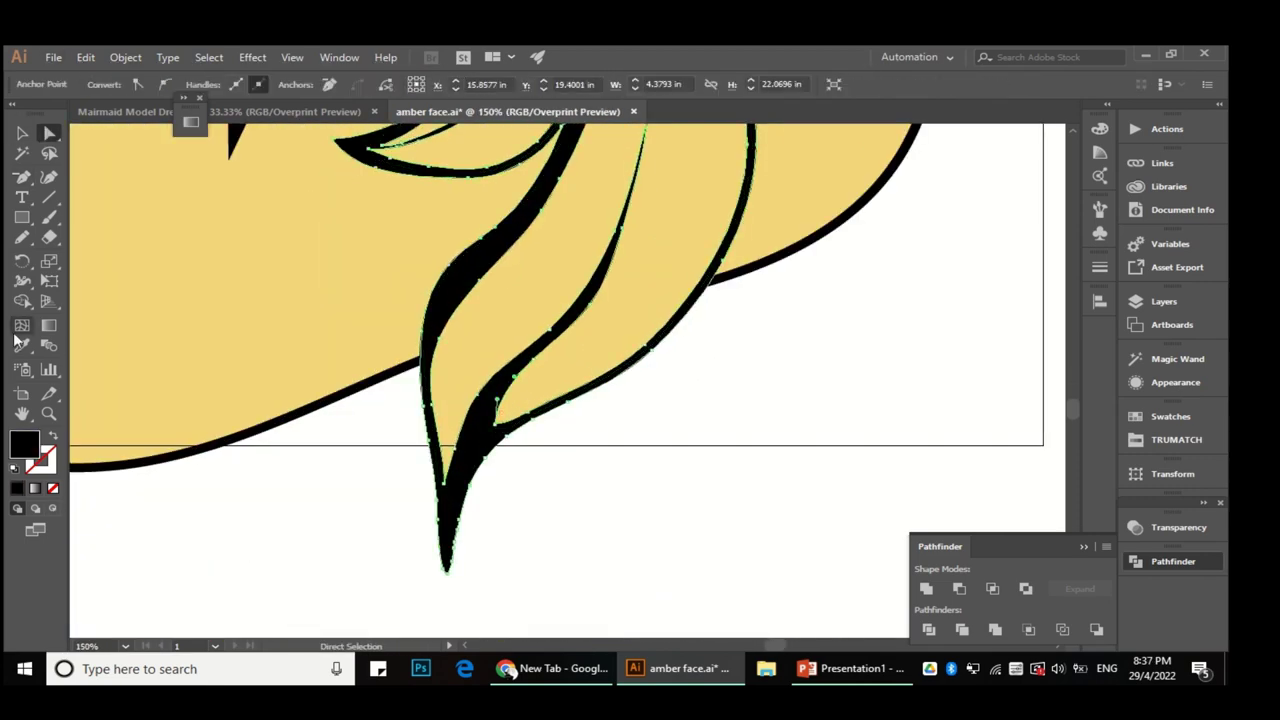
{"action": "key", "text": "ctrl+plus"}
{"action": "key", "text": "shift+asciitilde"}
{"action": "left_click_drag", "start_coordinate": [520, 395], "coordinate": [460, 449]}
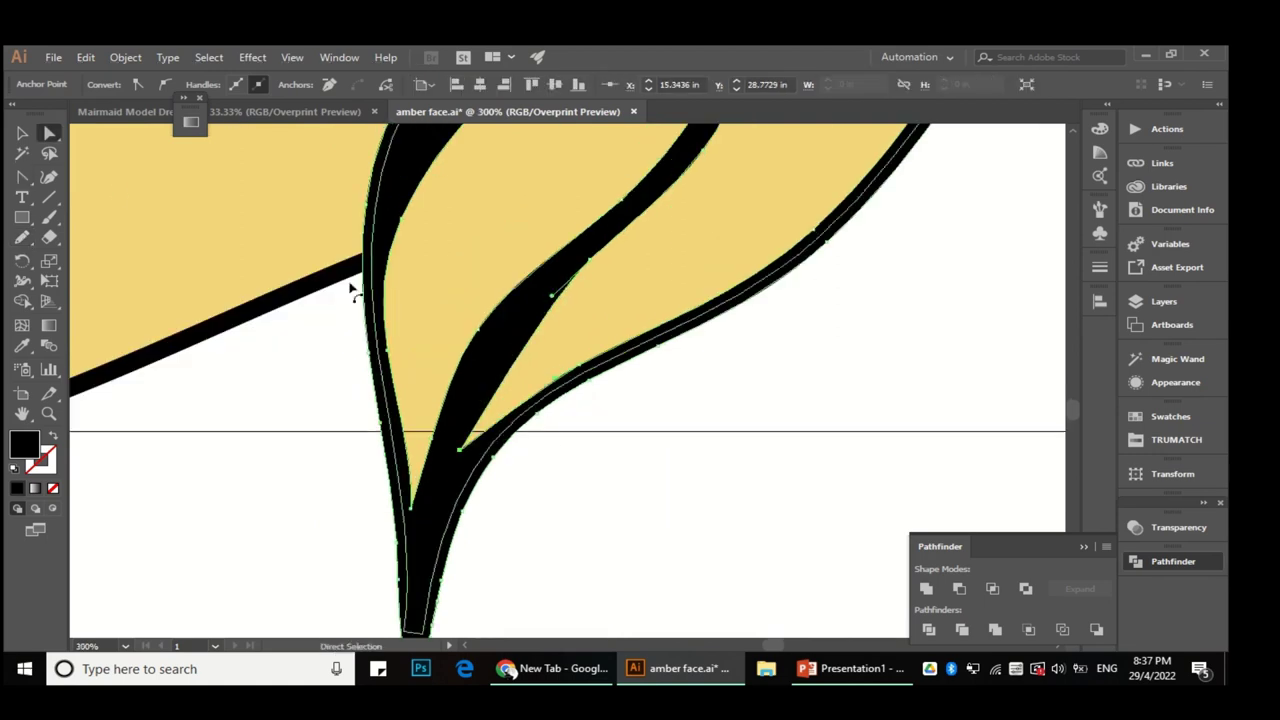
{"action": "left_click", "coordinate": [498, 362]}
{"action": "mouse_move", "coordinate": [443, 487]}
{"action": "left_mouse_down"}
{"action": "mouse_move", "coordinate": [466, 451]}
{"action": "mouse_move", "coordinate": [520, 515]}
{"action": "left_mouse_up"}
{"action": "key", "text": "v"}
{"action": "key", "text": "ctrl+1"}
Step: Select both hair-tip paths together, zoomed in close on the tip
{"action": "left_click", "coordinate": [505, 483]}
{"action": "key", "text": "ctrl+plus"}
{"action": "left_click", "coordinate": [380, 434]}
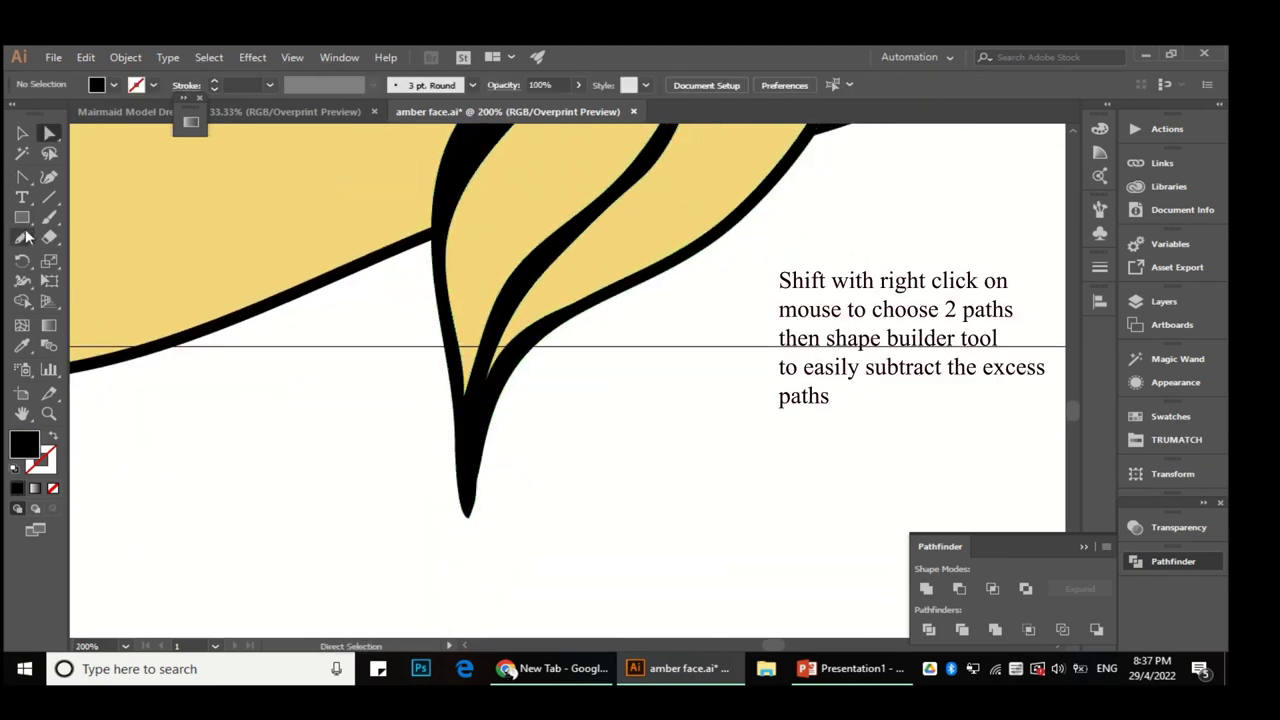
{"action": "left_click", "coordinate": [508, 403], "text": "shift"}
{"action": "key", "text": "ctrl+plus"}
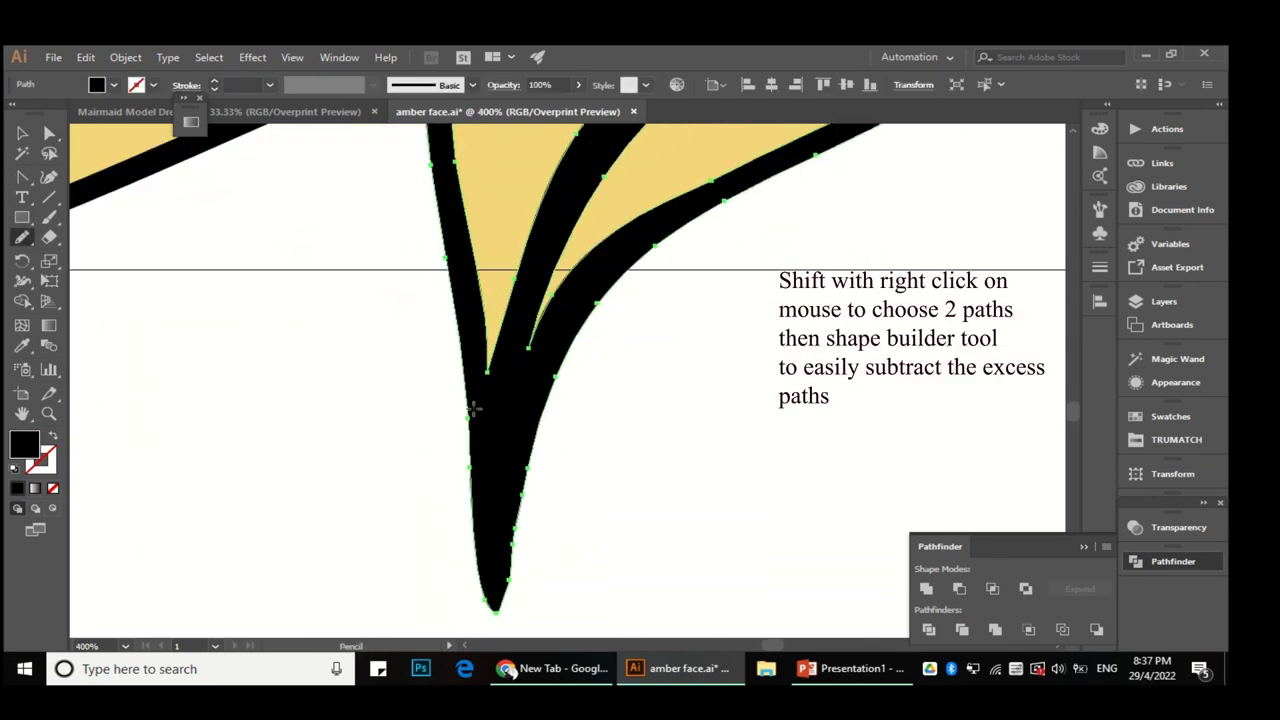
{"action": "scroll", "coordinate": [531, 466], "scroll_direction": "down", "scroll_amount": 2}
{"action": "scroll", "coordinate": [443, 537], "scroll_direction": "up", "scroll_amount": 3}
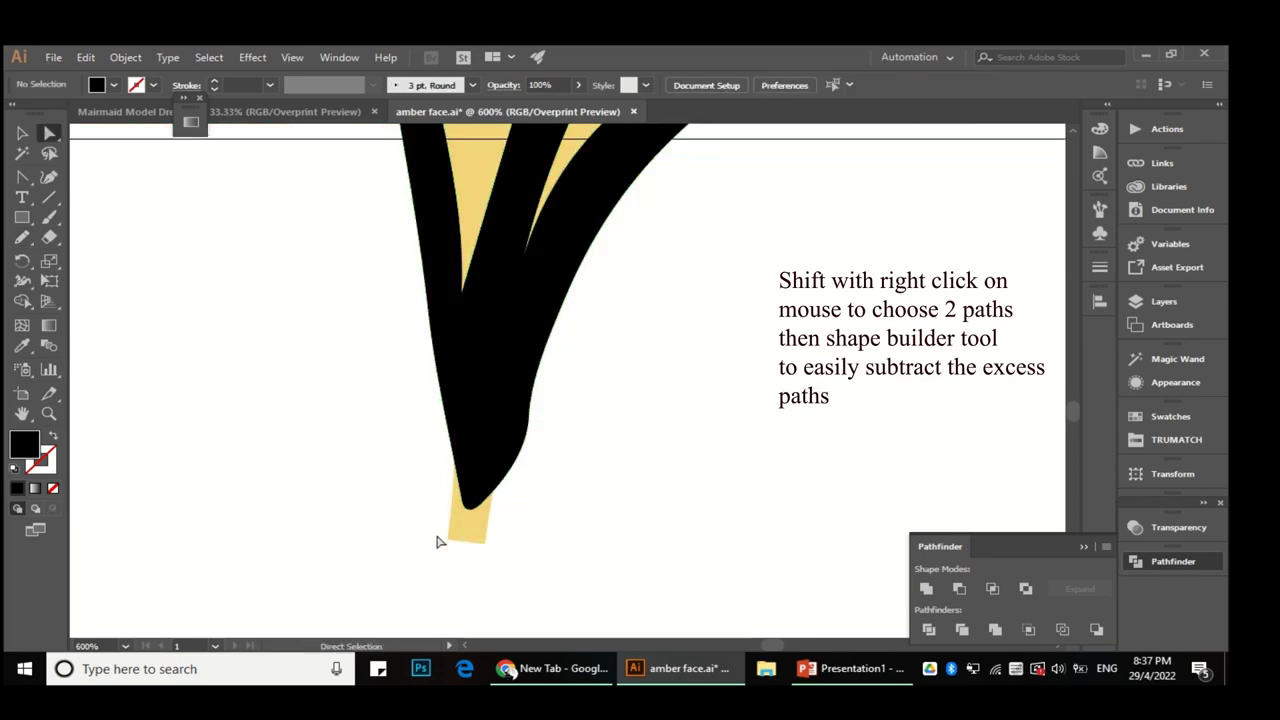
Step: Alt-click the yellow sliver below the tip with Shape Builder to remove it
{"action": "key", "text": "shift+m"}
{"action": "left_click", "coordinate": [478, 530], "text": "alt"}
{"action": "scroll", "coordinate": [471, 534], "scroll_direction": "down", "scroll_amount": 5}
{"action": "key", "text": "a"}
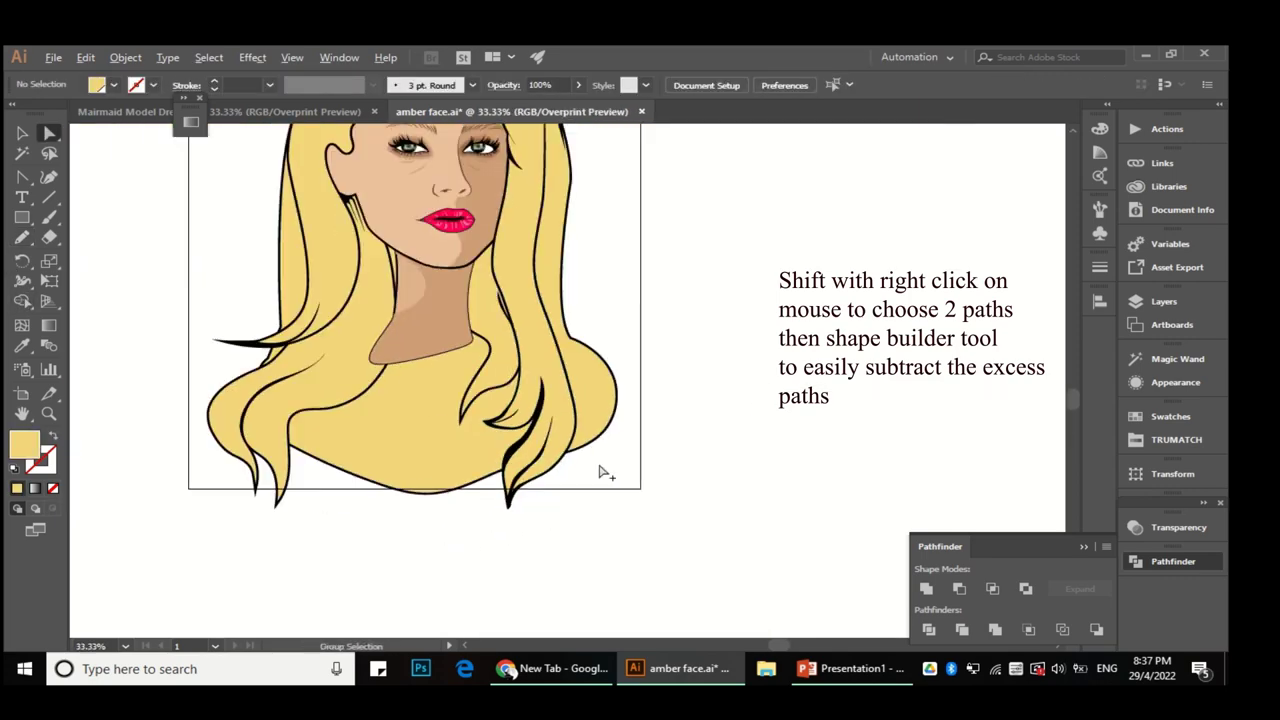
{"action": "scroll", "coordinate": [603, 471], "scroll_direction": "up", "scroll_amount": 5}
{"action": "scroll", "coordinate": [480, 520], "scroll_direction": "up", "scroll_amount": 3}
Step: Move an anchor on the thin strand and add a curve point near its end
{"action": "scroll", "coordinate": [498, 472], "scroll_direction": "down", "scroll_amount": 2}
{"action": "scroll", "coordinate": [498, 472], "scroll_direction": "left", "scroll_amount": 2}
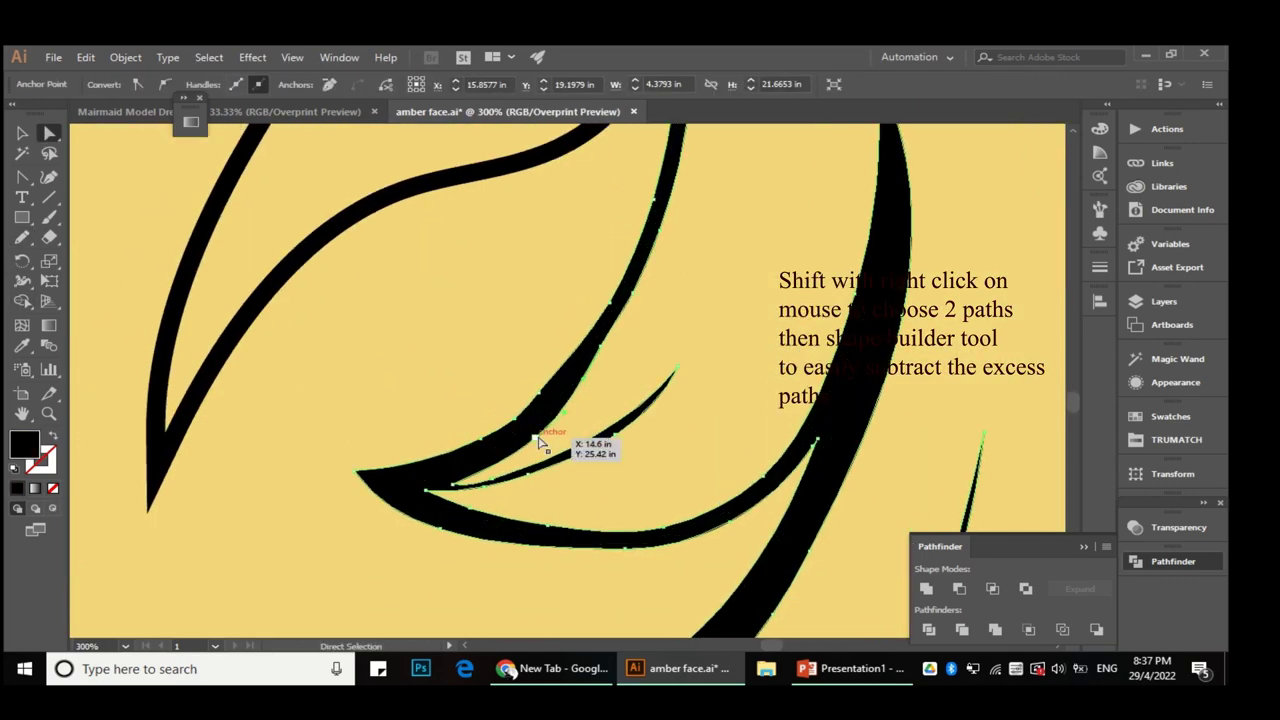
{"action": "key", "text": "p"}
{"action": "left_click_drag", "start_coordinate": [432, 487], "coordinate": [430, 487]}
{"action": "key", "text": "shift+grave"}
{"action": "left_click", "coordinate": [474, 453]}
{"action": "left_click", "coordinate": [531, 440]}
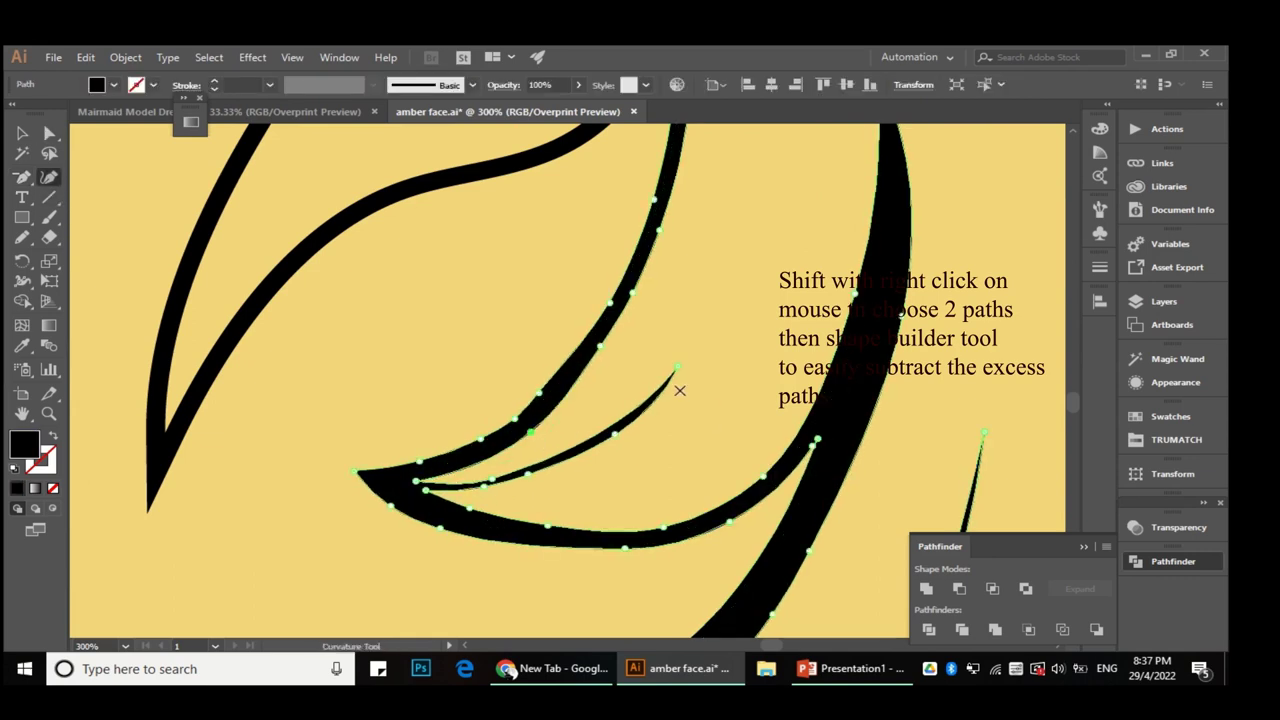
Step: Smooth the lower edge of the thin strand with the Smooth tool
{"action": "left_click_drag", "start_coordinate": [21, 237], "coordinate": [100, 274]}
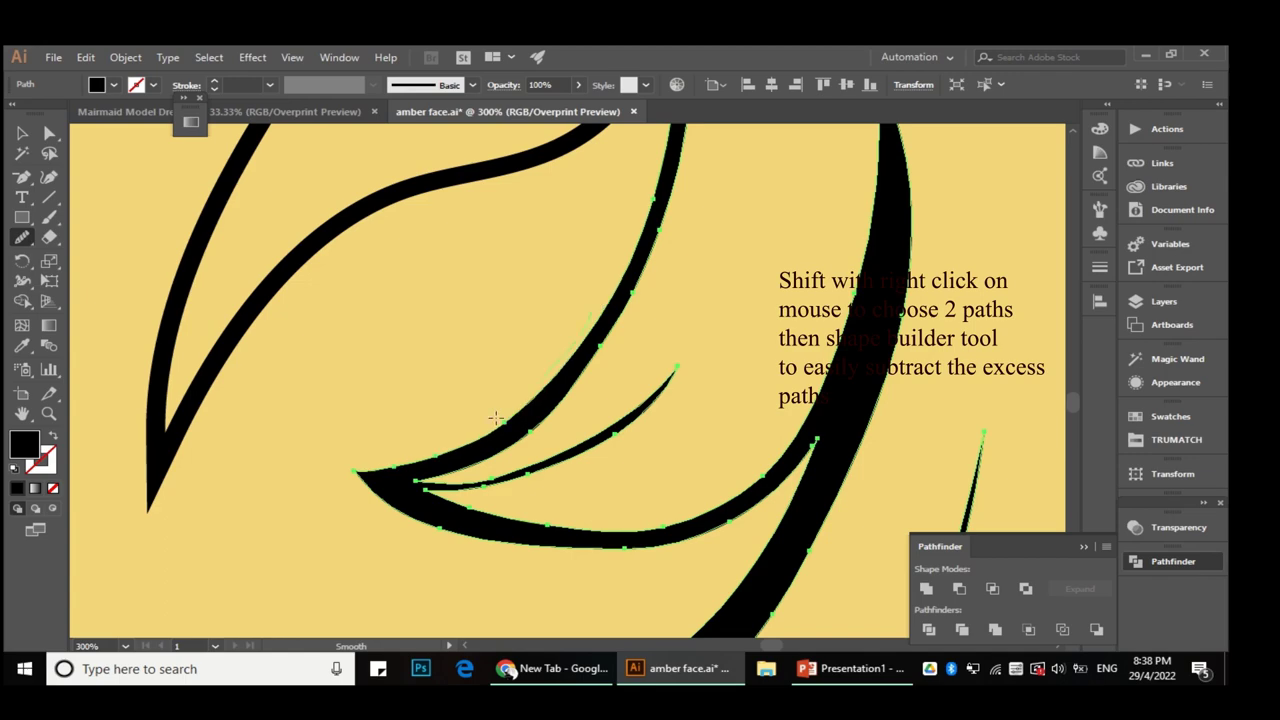
{"action": "left_click_drag", "start_coordinate": [498, 545], "coordinate": [508, 571]}
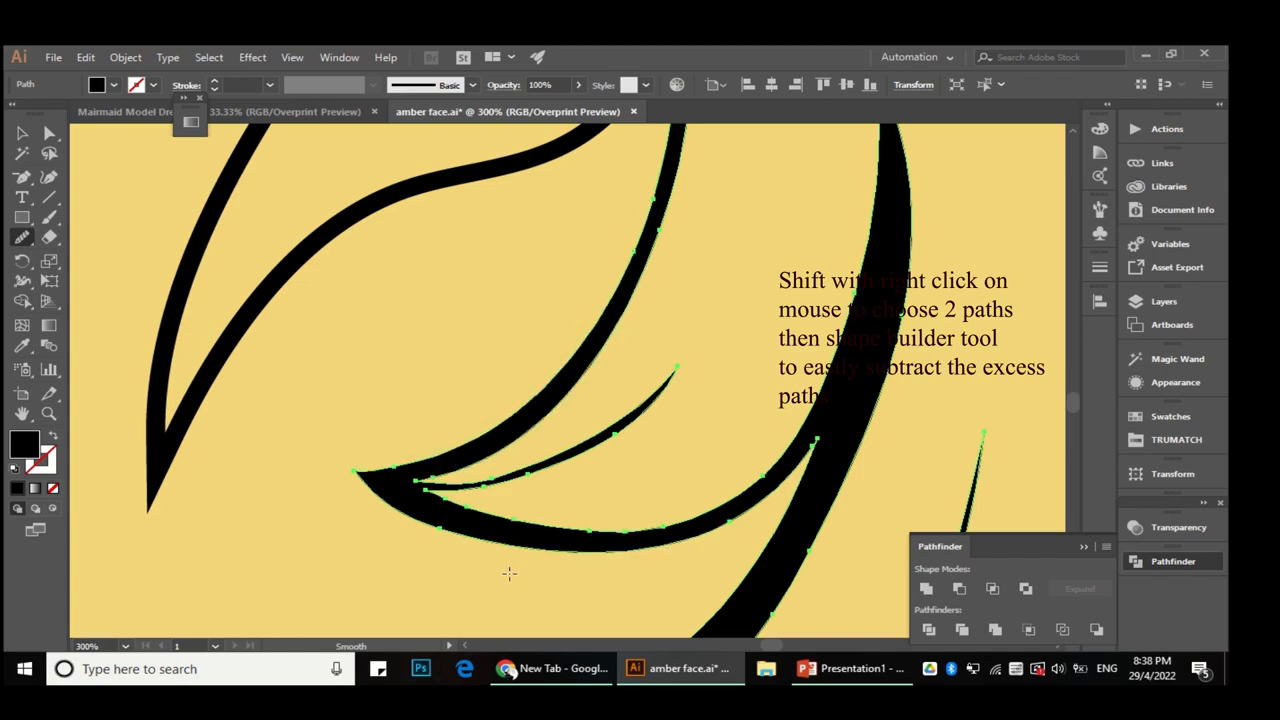
{"action": "key", "text": "ctrl+minus"}
{"action": "key", "text": "ctrl+minus"}
{"action": "key", "text": "ctrl+minus"}
{"action": "key", "text": "ctrl+shift+a"}
{"action": "key", "text": "a"}
Step: Review the whole portrait and select the left hair strand
{"action": "scroll", "coordinate": [407, 354], "scroll_direction": "up", "scroll_amount": 2}
{"action": "key", "text": "ctrl+0"}
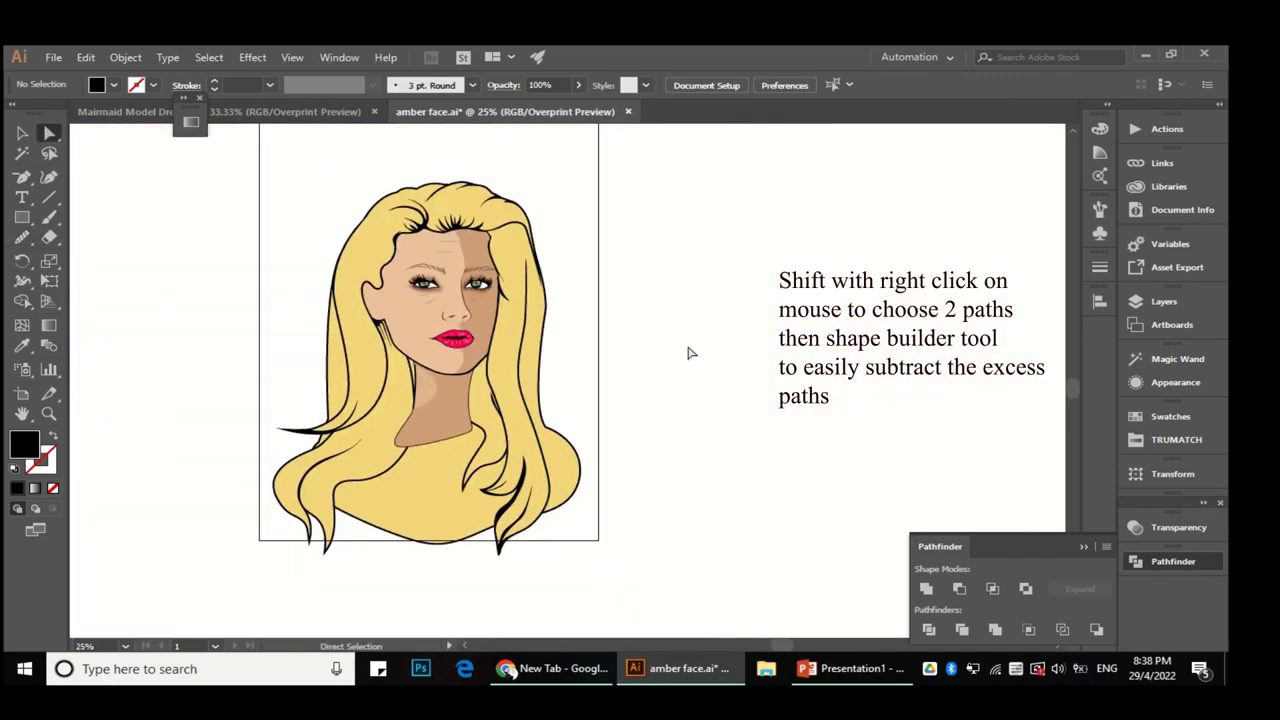
{"action": "key", "text": "ctrl+plus"}
{"action": "key", "text": "ctrl+plus"}
{"action": "left_click", "coordinate": [457, 271]}
{"action": "left_click", "coordinate": [294, 308]}
{"action": "key", "text": "ctrl+0"}
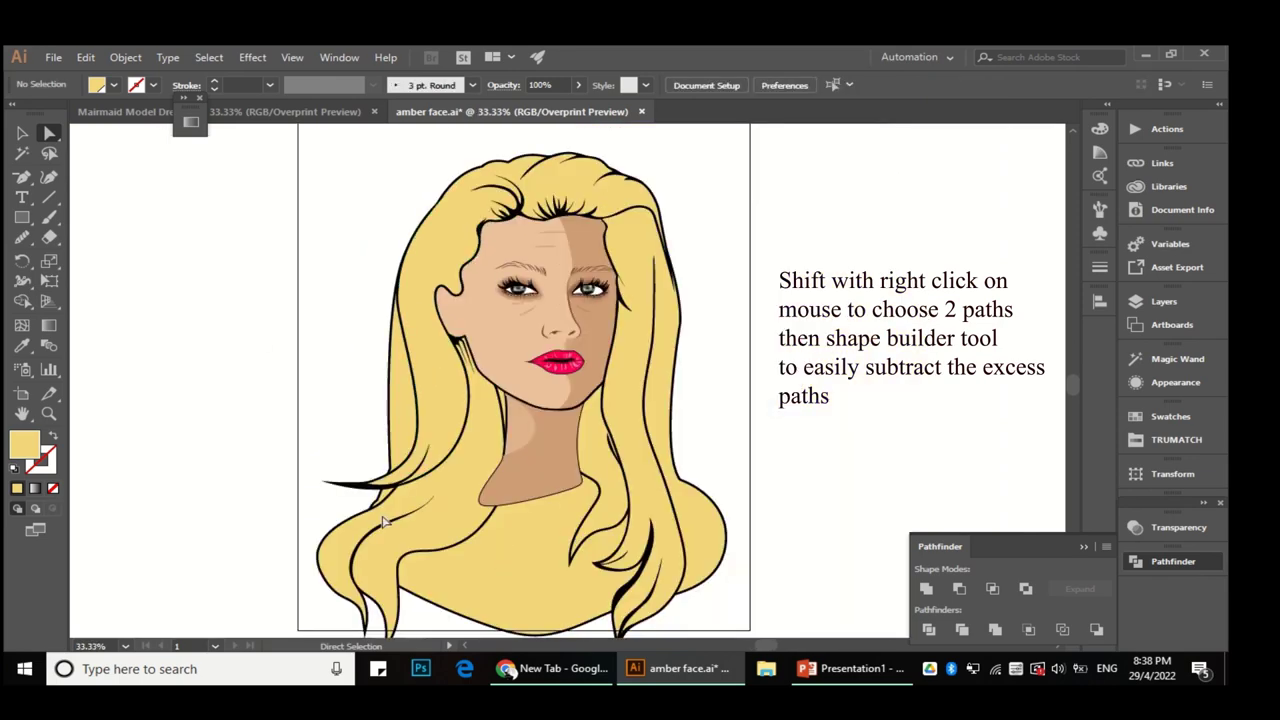
{"action": "scroll", "coordinate": [379, 339], "scroll_direction": "up", "scroll_amount": 2}
{"action": "left_click", "coordinate": [346, 466]}
Step: Draw a black curl at the end of the left hair strand
{"action": "left_click_drag", "start_coordinate": [21, 237], "coordinate": [100, 254]}
{"action": "left_click_drag", "start_coordinate": [307, 433], "coordinate": [409, 441]}
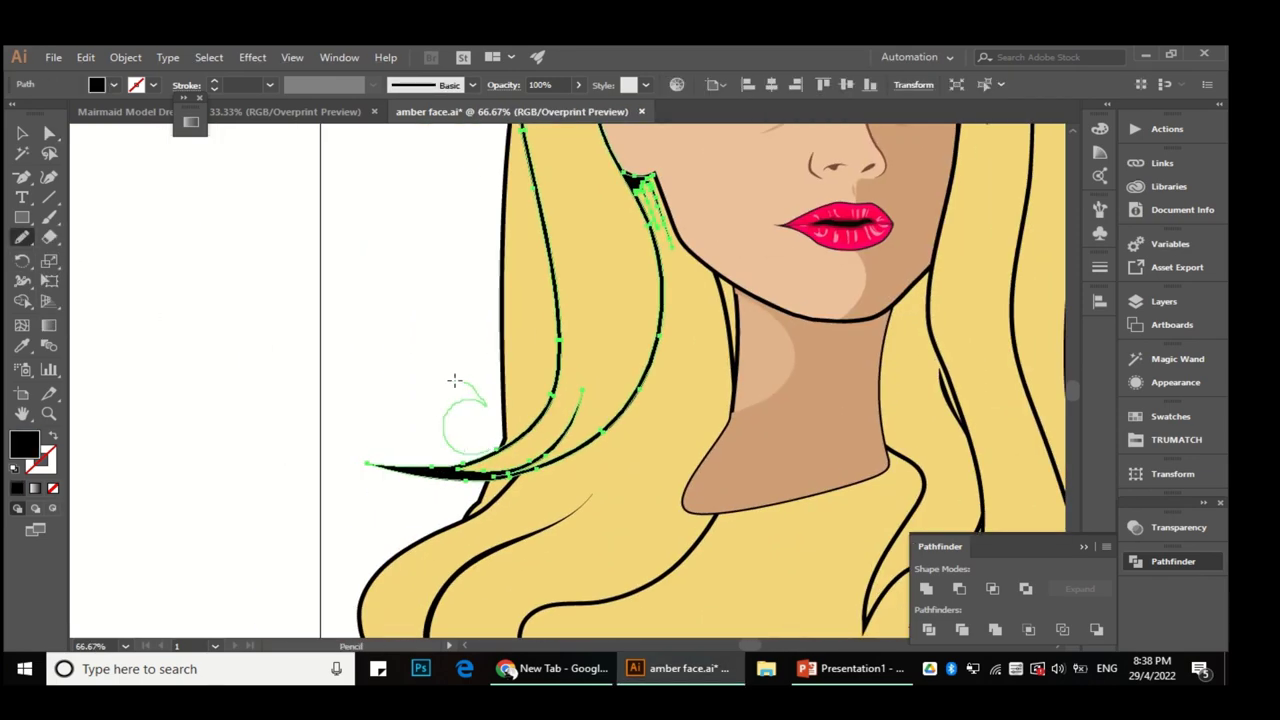
{"action": "left_click_drag", "start_coordinate": [441, 473], "coordinate": [472, 490]}
{"action": "key", "text": "ctrl+plus"}
{"action": "key", "text": "ctrl+plus"}
{"action": "key", "text": "a"}
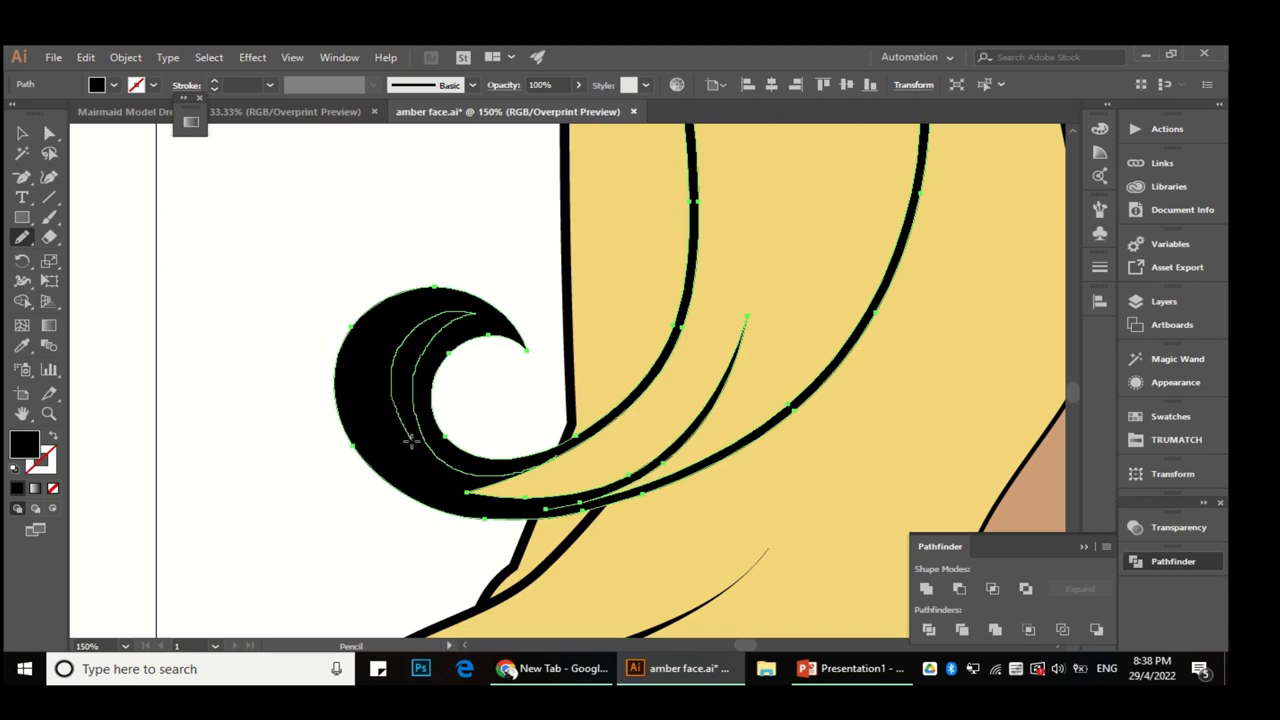
Step: Carve and widen a white gap inside the curl, refining its inner top edge
{"action": "left_click_drag", "start_coordinate": [477, 494], "coordinate": [483, 505]}
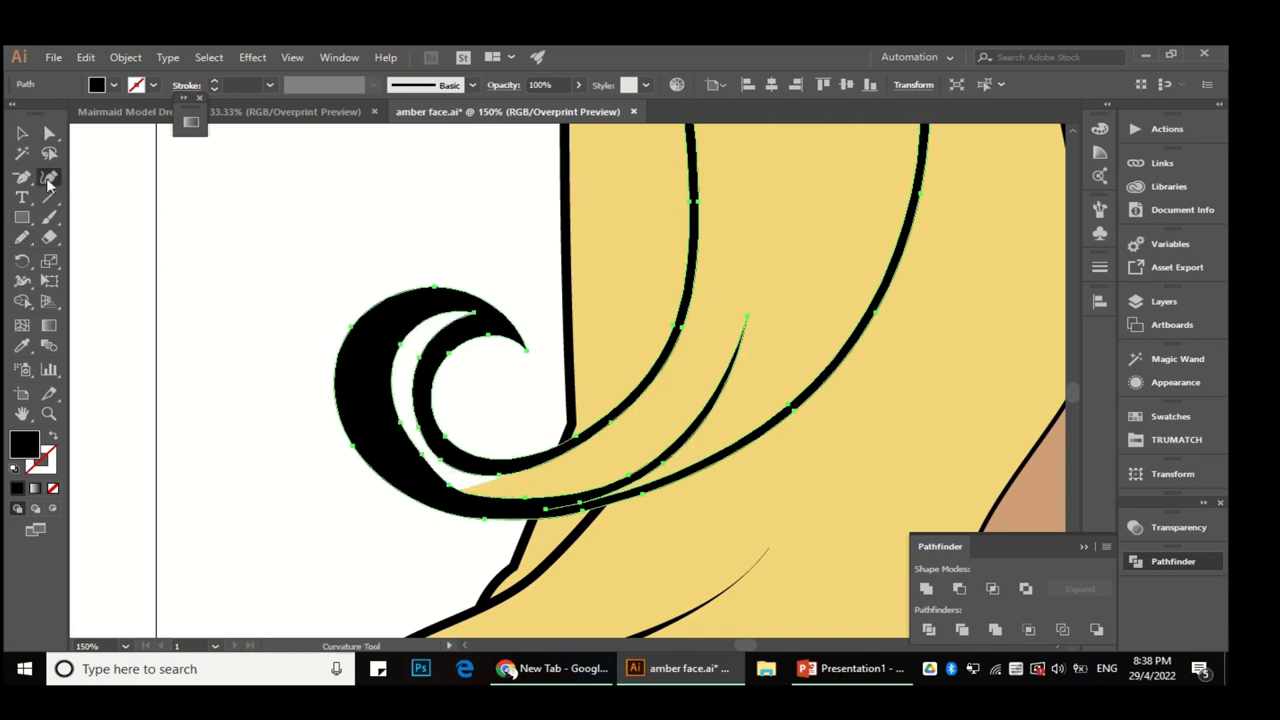
{"action": "scroll", "coordinate": [383, 449], "scroll_direction": "up", "scroll_amount": 2}
{"action": "key", "text": "n"}
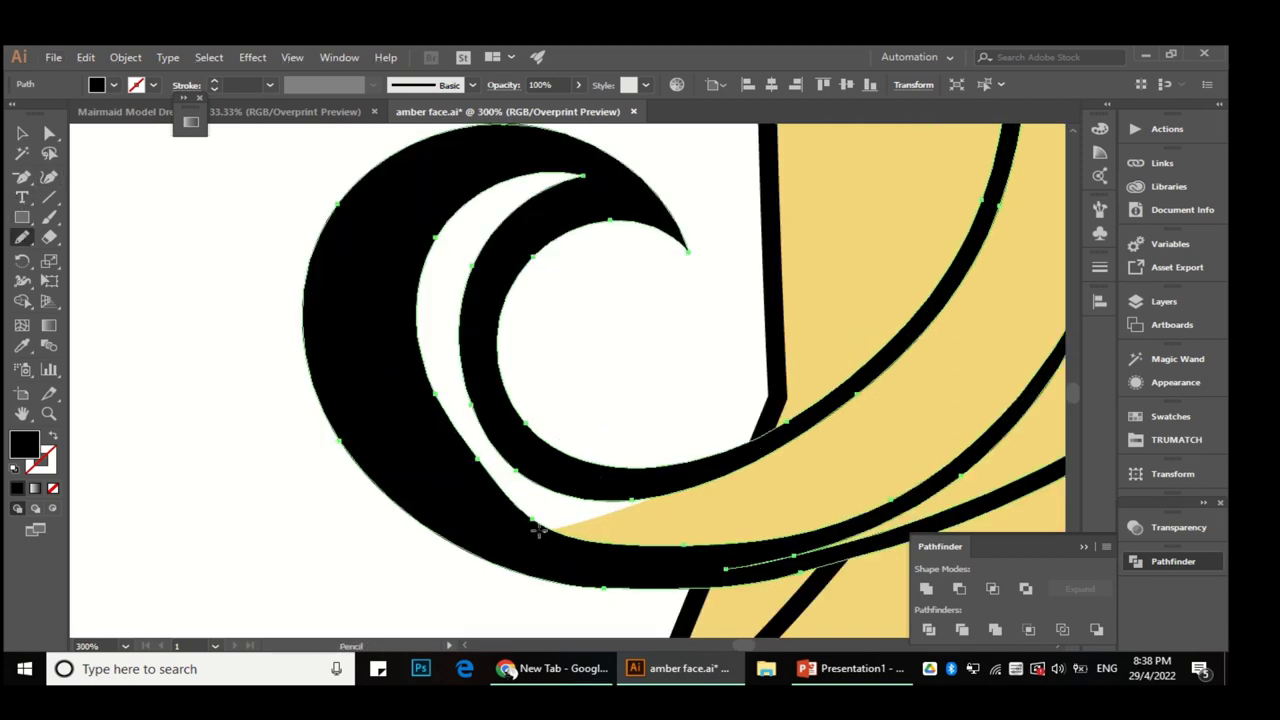
{"action": "left_click_drag", "start_coordinate": [435, 221], "coordinate": [436, 224]}
{"action": "left_click_drag", "start_coordinate": [380, 286], "coordinate": [474, 220]}
{"action": "scroll", "coordinate": [474, 220], "scroll_direction": "up", "scroll_amount": 1}
{"action": "left_click_drag", "start_coordinate": [400, 290], "coordinate": [555, 202]}
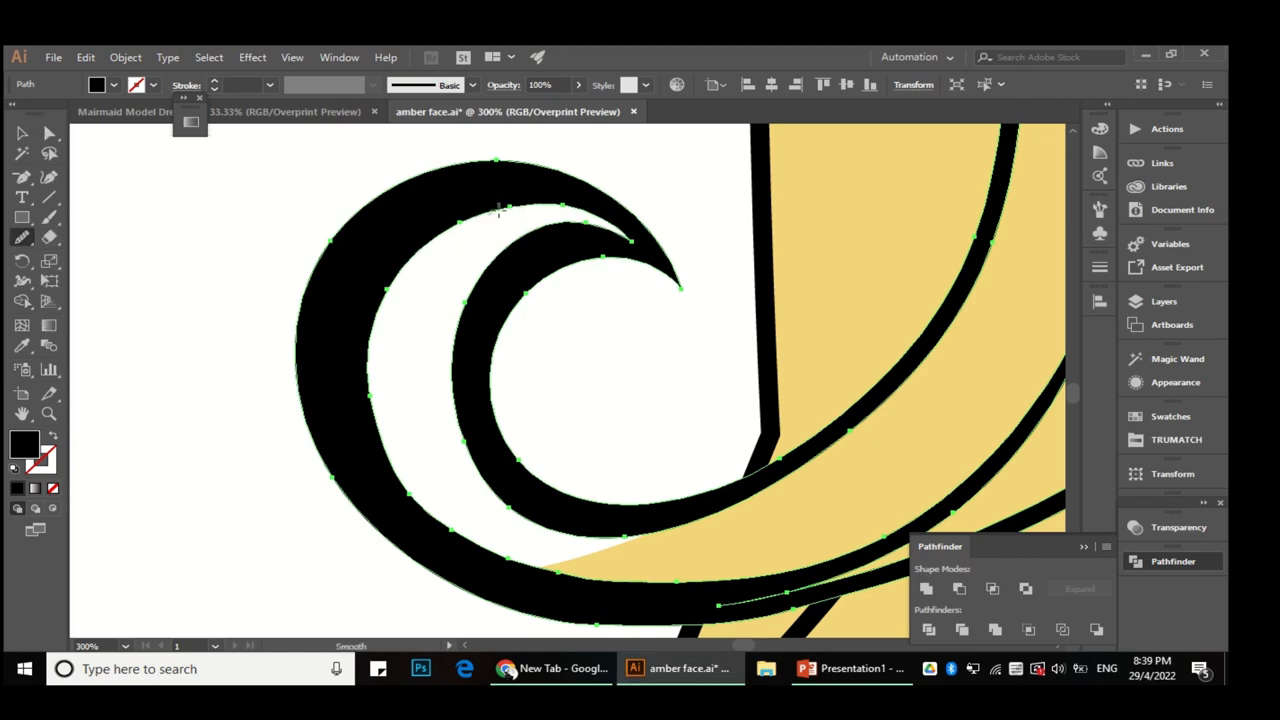
Step: Check the curled strand paths, deselect, and zoom out to review the portrait
{"action": "scroll", "coordinate": [283, 331], "scroll_direction": "down", "scroll_amount": 5}
{"action": "scroll", "coordinate": [340, 288], "scroll_direction": "up", "scroll_amount": 3}
{"action": "left_click", "coordinate": [486, 423], "text": "ctrl"}
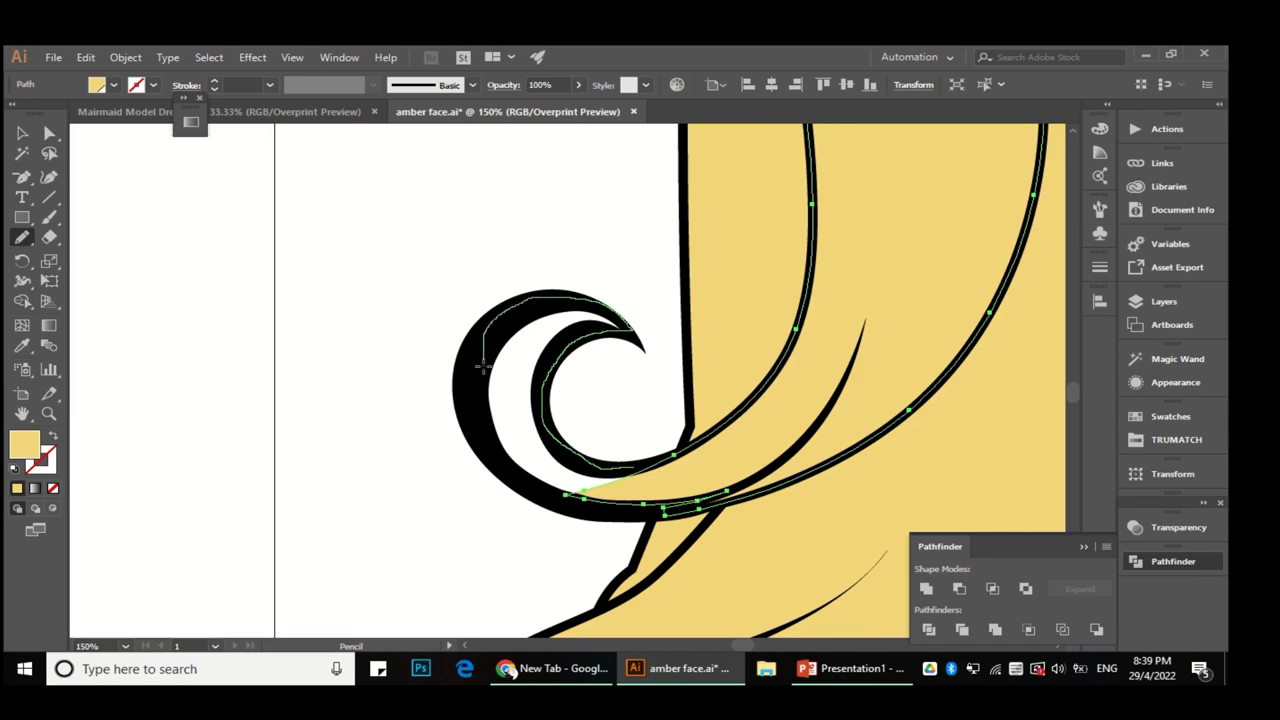
{"action": "key", "text": "ctrl+shift+a"}
{"action": "scroll", "coordinate": [406, 403], "scroll_direction": "down", "scroll_amount": 6}
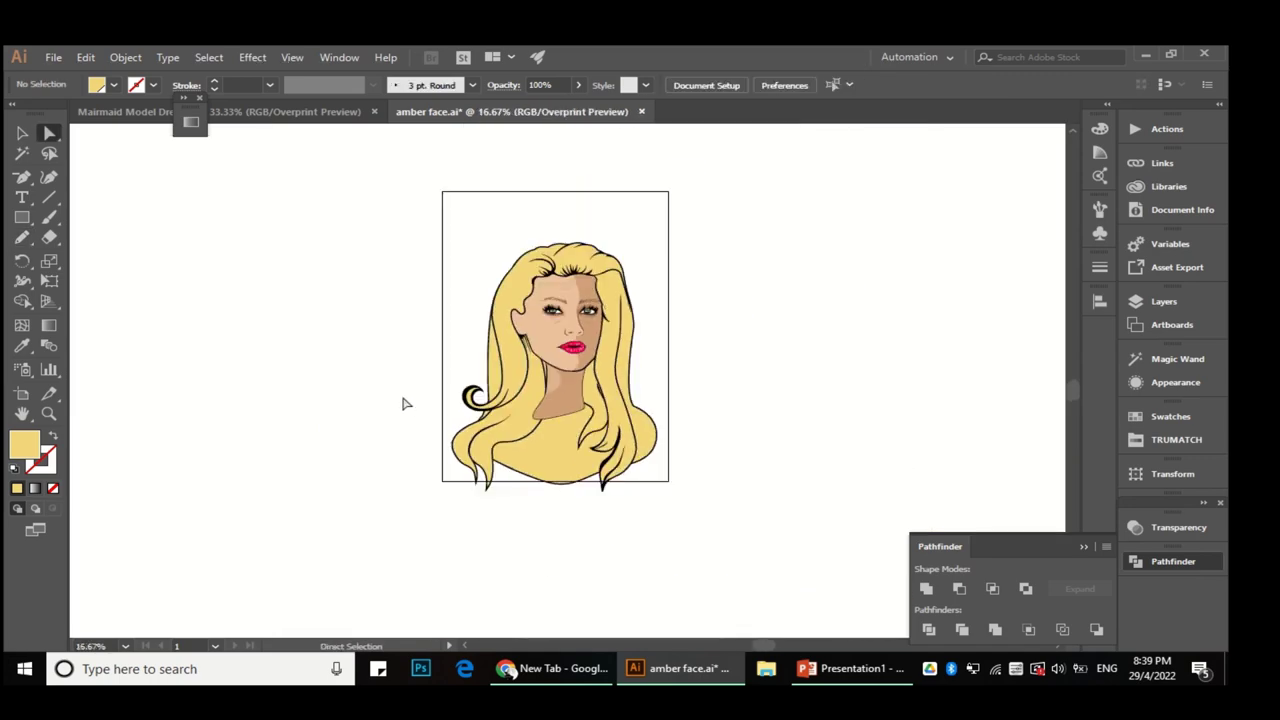
{"action": "key", "text": "v"}
{"action": "scroll", "coordinate": [410, 321], "scroll_direction": "up", "scroll_amount": 2}
{"action": "scroll", "coordinate": [457, 443], "scroll_direction": "up", "scroll_amount": 2}
{"action": "scroll", "coordinate": [457, 514], "scroll_direction": "up", "scroll_amount": 1}
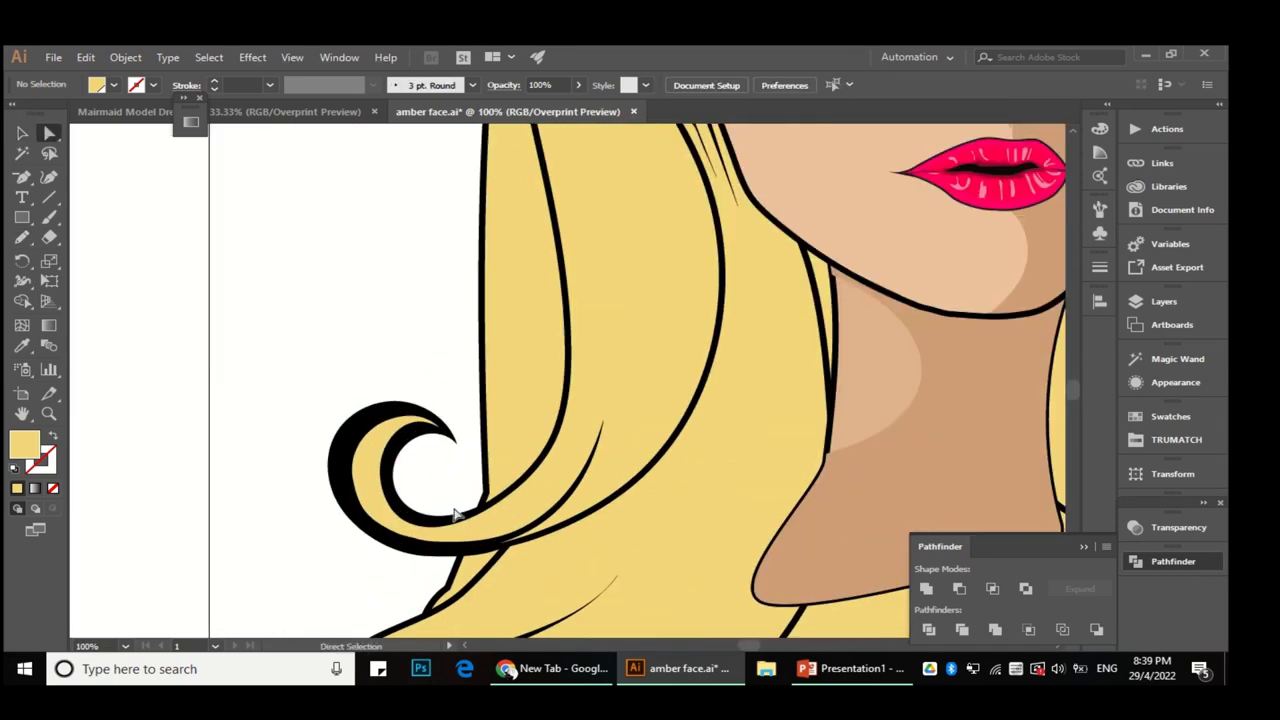
Step: Redraw the strand feeding the curl and extend it upward into the hair
{"action": "key", "text": "n"}
{"action": "left_click", "coordinate": [450, 514], "text": "ctrl"}
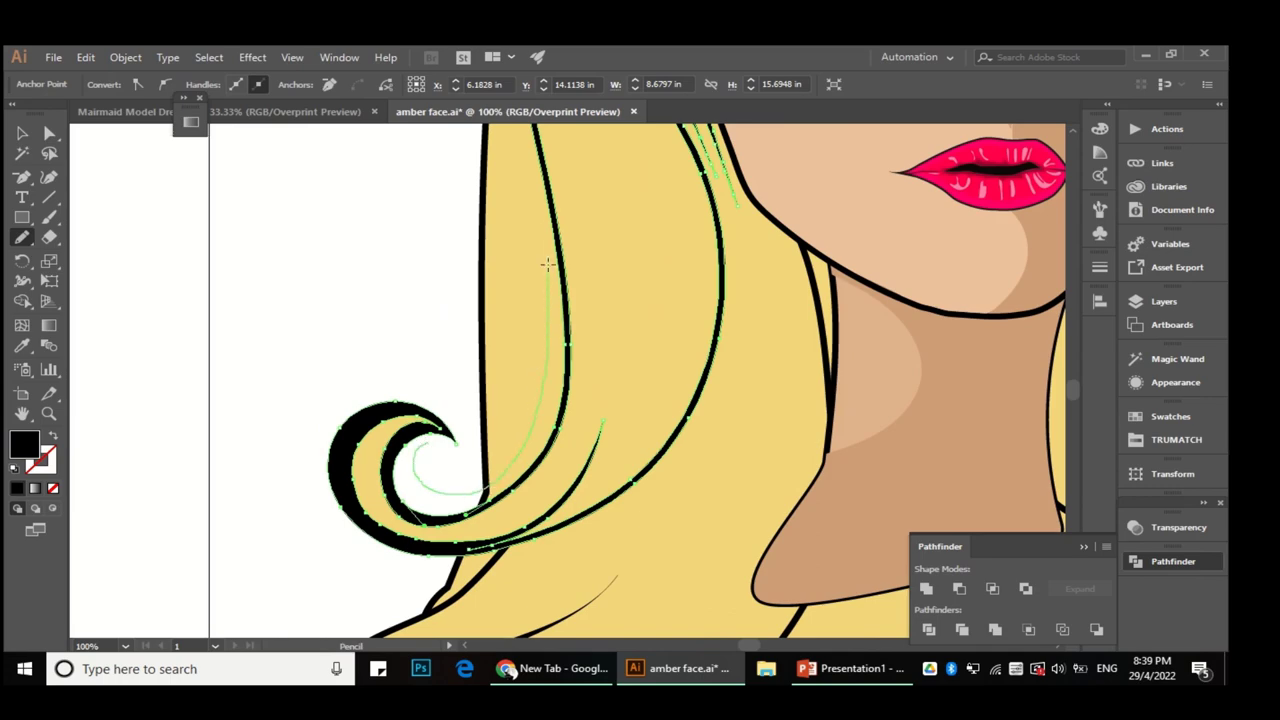
{"action": "left_click_drag", "start_coordinate": [548, 265], "coordinate": [548, 268]}
{"action": "scroll", "coordinate": [470, 607], "scroll_direction": "up", "scroll_amount": 2}
{"action": "mouse_move", "coordinate": [540, 384]}
{"action": "left_mouse_down"}
{"action": "mouse_move", "coordinate": [535, 240]}
{"action": "mouse_move", "coordinate": [585, 368]}
{"action": "left_mouse_up"}
Step: Try deleting an anchor, dismiss the Delete Anchor Point alert, and reselect the path
{"action": "key", "text": "a"}
{"action": "left_click", "coordinate": [590, 466]}
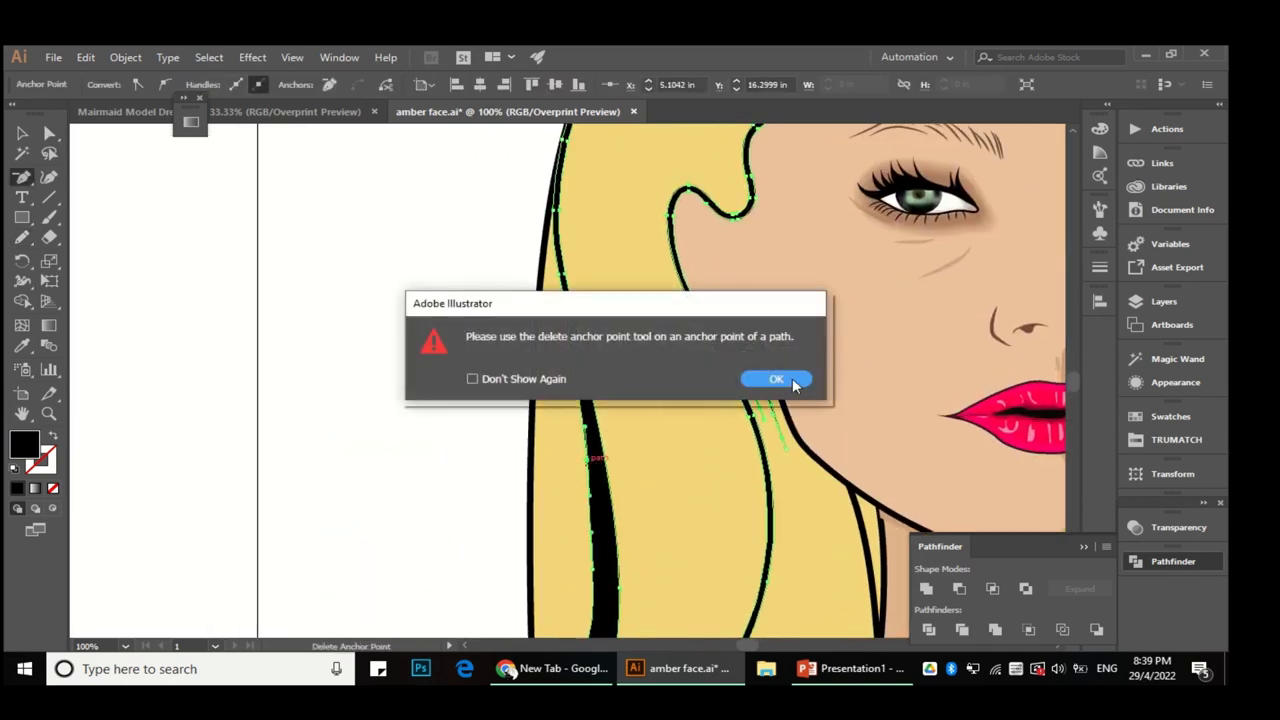
{"action": "left_click", "coordinate": [768, 375]}
{"action": "key", "text": "ctrl+minus"}
{"action": "key", "text": "ctrl+minus"}
{"action": "key", "text": "a"}
{"action": "left_click", "coordinate": [601, 556]}
{"action": "scroll", "coordinate": [518, 520], "scroll_direction": "up", "scroll_amount": 3}
Step: Pick the Smooth tool and bring the hair beside the neck into view
{"action": "left_click_drag", "start_coordinate": [22, 237], "coordinate": [80, 274]}
{"action": "scroll", "coordinate": [366, 449], "scroll_direction": "down", "scroll_amount": 3}
{"action": "scroll", "coordinate": [680, 323], "scroll_direction": "up", "scroll_amount": 3}
{"action": "left_click_drag", "start_coordinate": [680, 323], "coordinate": [290, 207]}
{"action": "left_click_drag", "start_coordinate": [22, 237], "coordinate": [101, 257]}
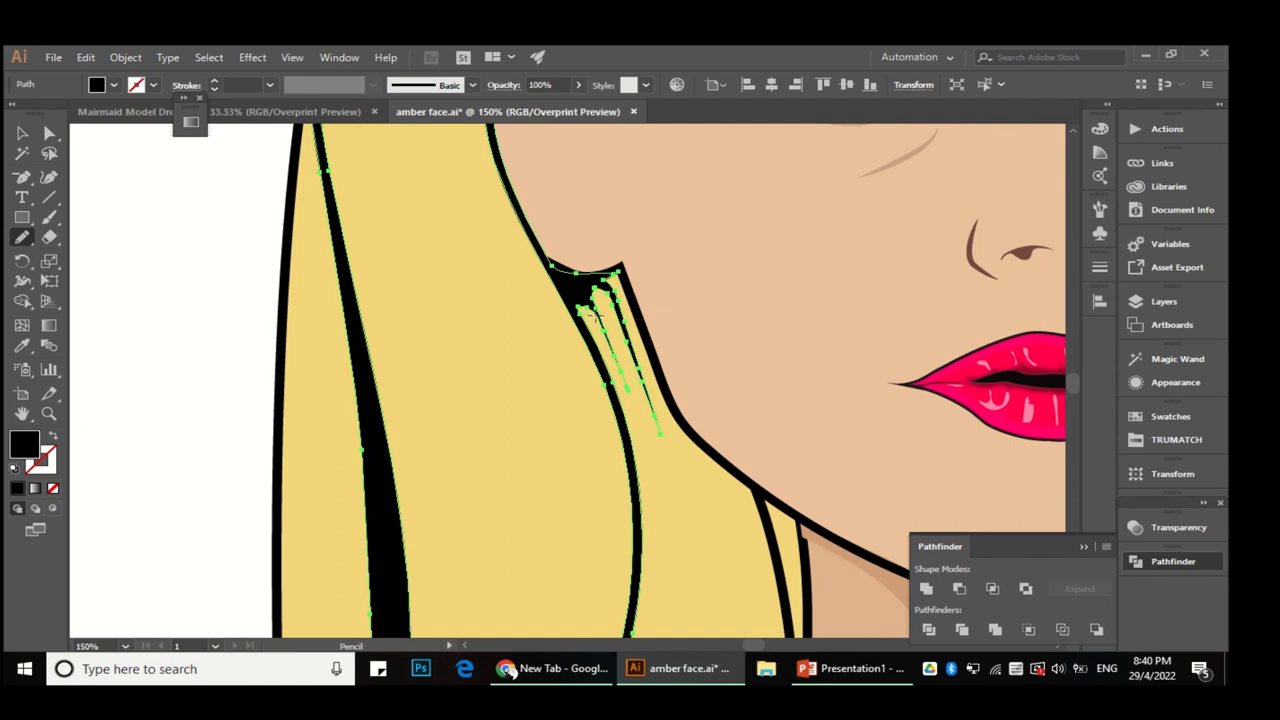
Step: Move an anchor point of the newly drawn strand beside the jaw
{"action": "scroll", "coordinate": [636, 393], "scroll_direction": "up", "scroll_amount": 2}
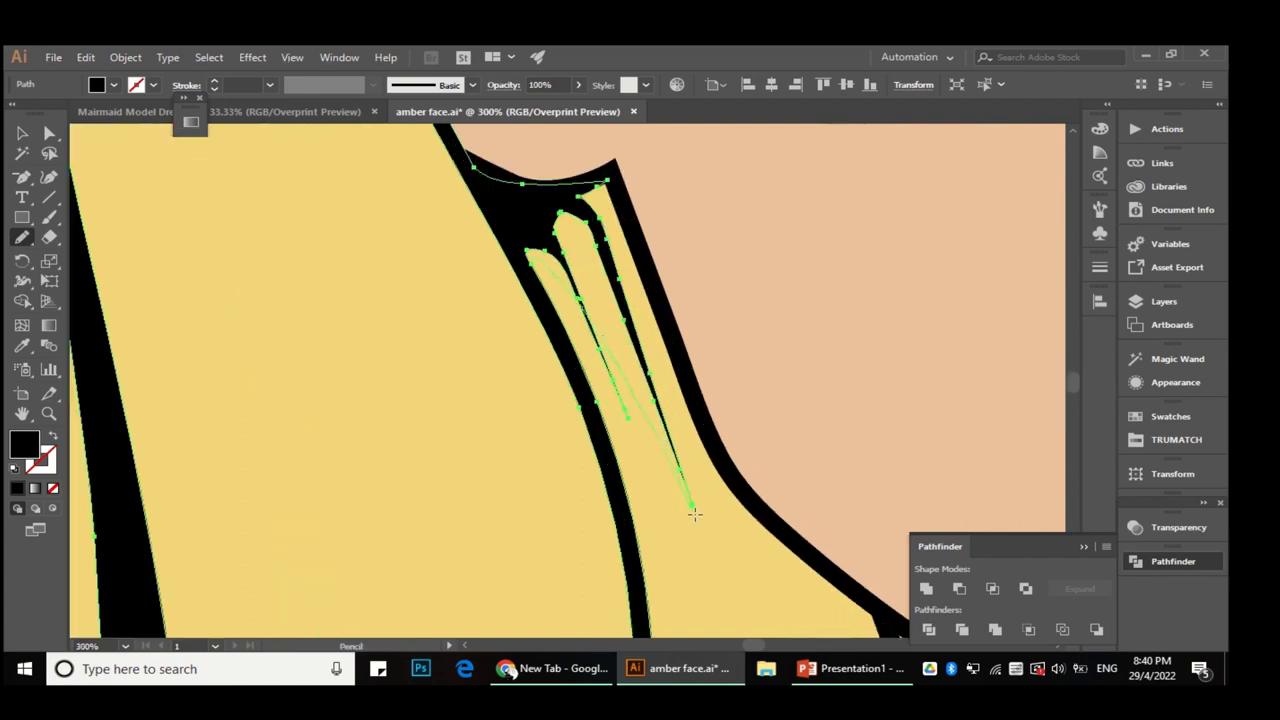
{"action": "scroll", "coordinate": [600, 205], "scroll_direction": "down", "scroll_amount": 1}
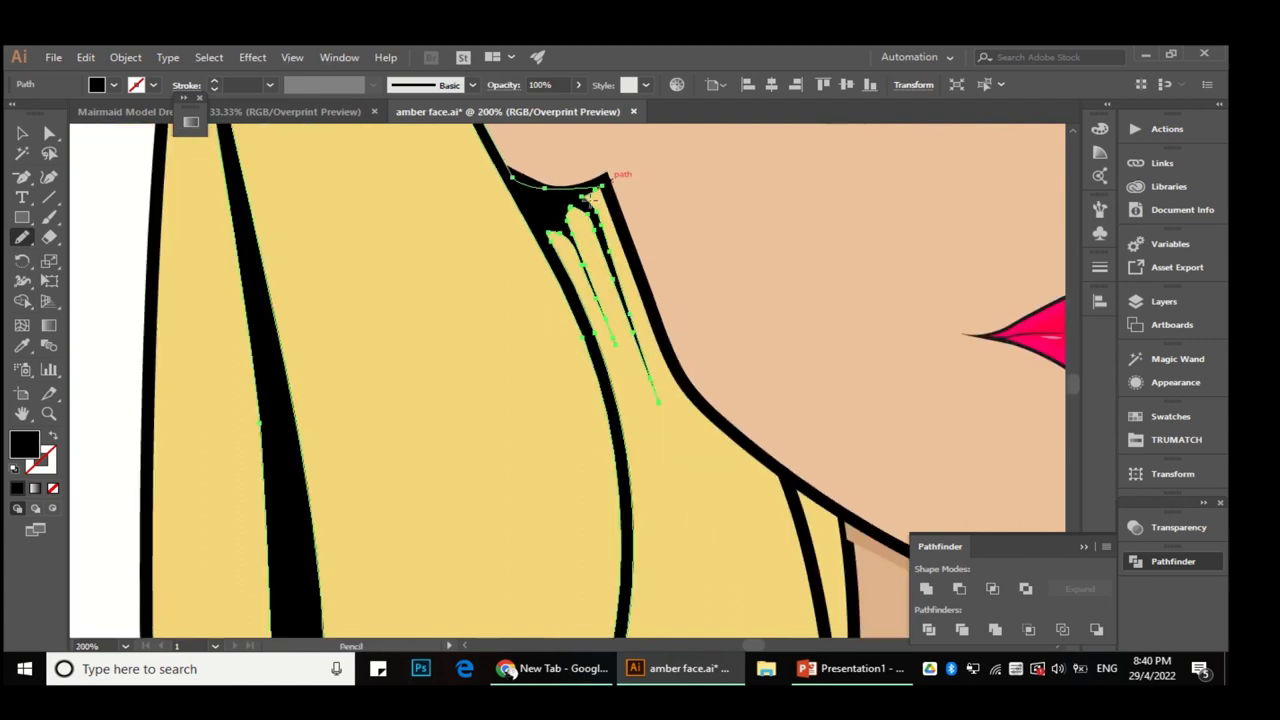
{"action": "scroll", "coordinate": [600, 188], "scroll_direction": "down", "scroll_amount": 2}
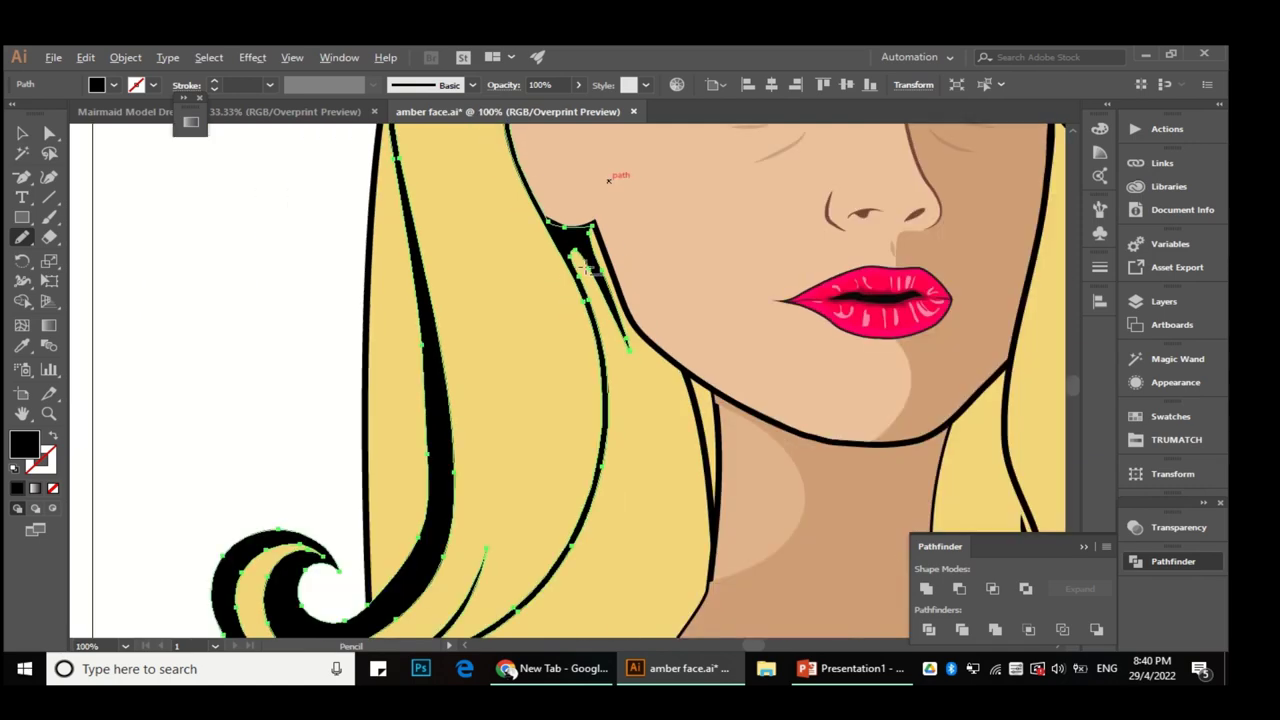
{"action": "scroll", "coordinate": [640, 360], "scroll_direction": "up", "scroll_amount": 1}
{"action": "key", "text": "a"}
{"action": "left_click", "coordinate": [657, 466]}
{"action": "scroll", "coordinate": [632, 378], "scroll_direction": "up", "scroll_amount": 1}
{"action": "scroll", "coordinate": [632, 378], "scroll_direction": "up", "scroll_amount": 1}
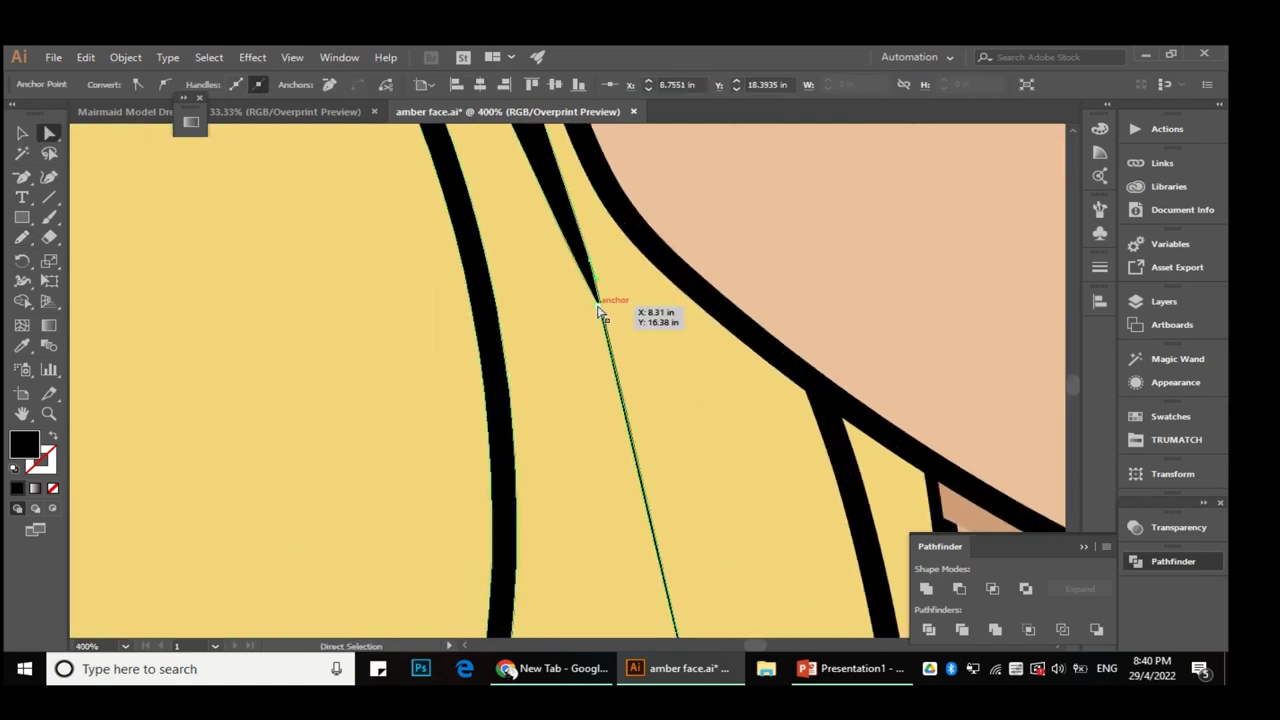
{"action": "left_click_drag", "start_coordinate": [600, 309], "coordinate": [586, 290]}
Step: Bend the strand with the Curvature Tool to follow the black hair line
{"action": "key", "text": "p"}
{"action": "scroll", "coordinate": [483, 333], "scroll_direction": "down", "scroll_amount": 3}
{"action": "left_click", "coordinate": [50, 179]}
{"action": "scroll", "coordinate": [576, 291], "scroll_direction": "up", "scroll_amount": 1}
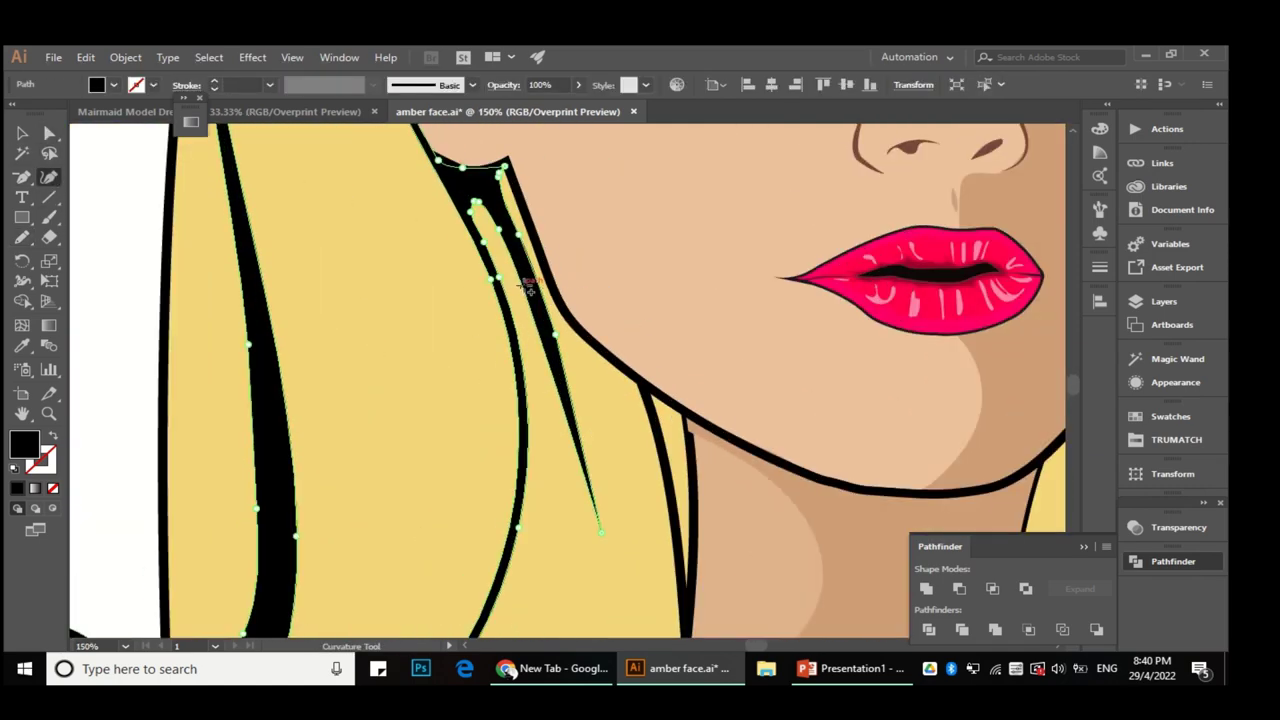
{"action": "scroll", "coordinate": [534, 275], "scroll_direction": "up", "scroll_amount": 1}
{"action": "left_click_drag", "start_coordinate": [564, 406], "coordinate": [569, 411]}
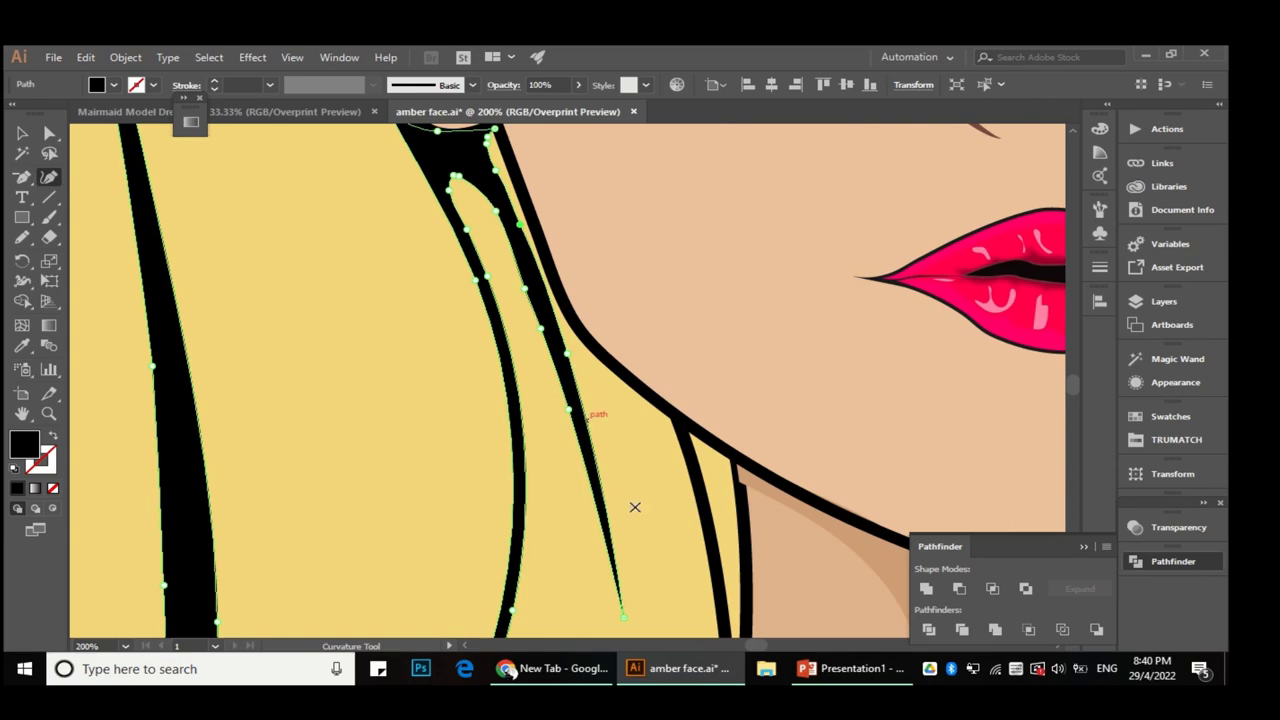
{"action": "scroll", "coordinate": [634, 507], "scroll_direction": "down", "scroll_amount": 3}
Step: Redraw the top edge of the black strand with the Pencil
{"action": "key", "text": "a"}
{"action": "scroll", "coordinate": [334, 363], "scroll_direction": "up", "scroll_amount": 2}
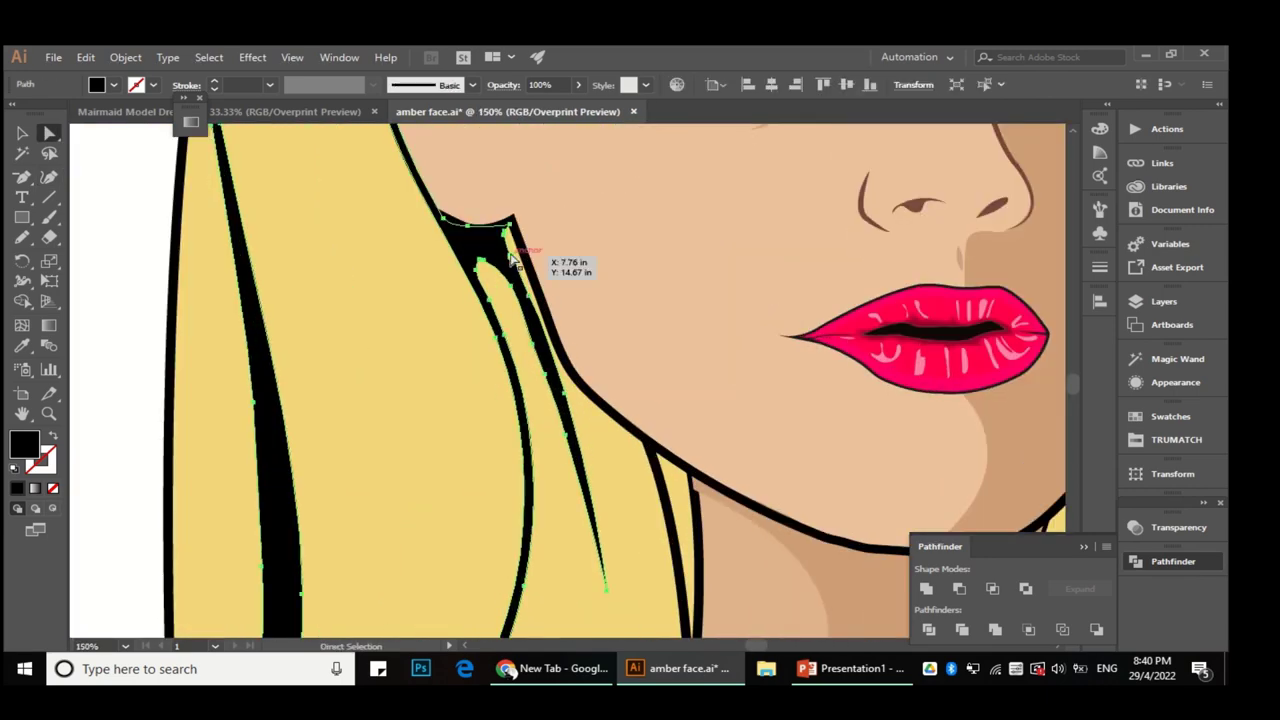
{"action": "scroll", "coordinate": [510, 258], "scroll_direction": "up", "scroll_amount": 2}
{"action": "left_click", "coordinate": [446, 230]}
{"action": "key", "text": "n"}
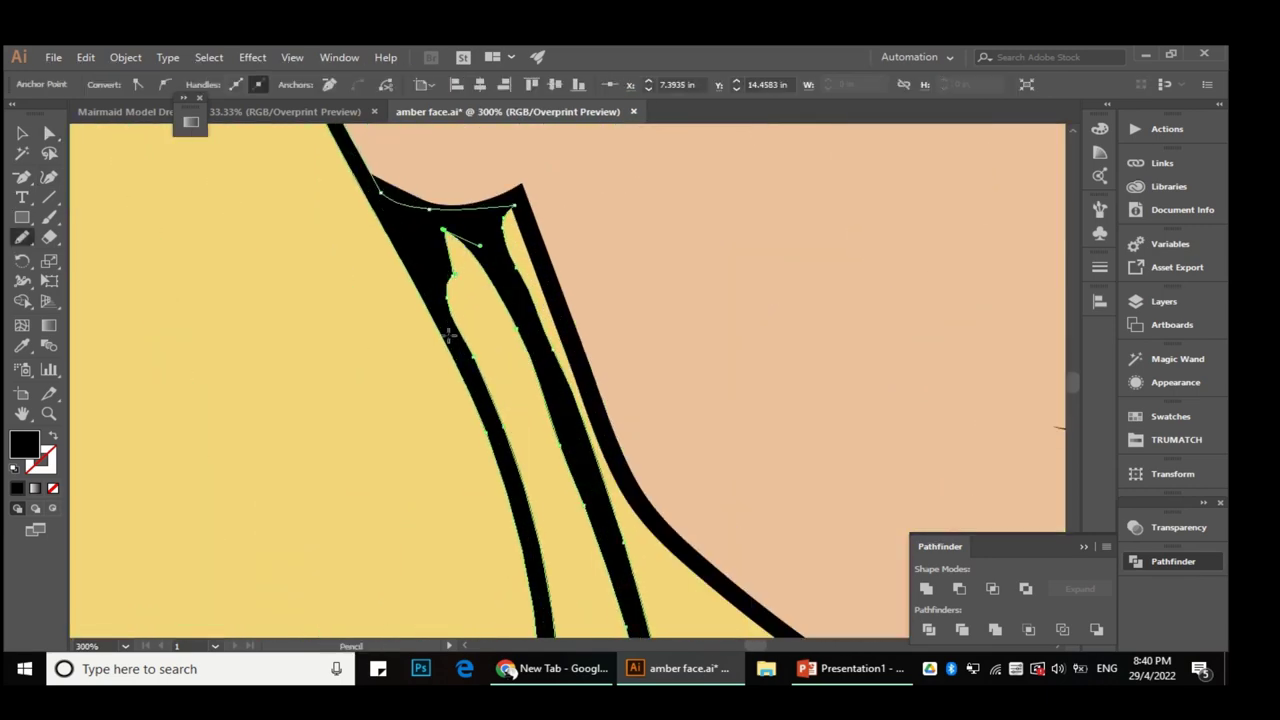
{"action": "left_click_drag", "start_coordinate": [431, 270], "coordinate": [477, 290]}
{"action": "scroll", "coordinate": [500, 300], "scroll_direction": "right", "scroll_amount": 2}
{"action": "scroll", "coordinate": [527, 314], "scroll_direction": "down", "scroll_amount": 2}
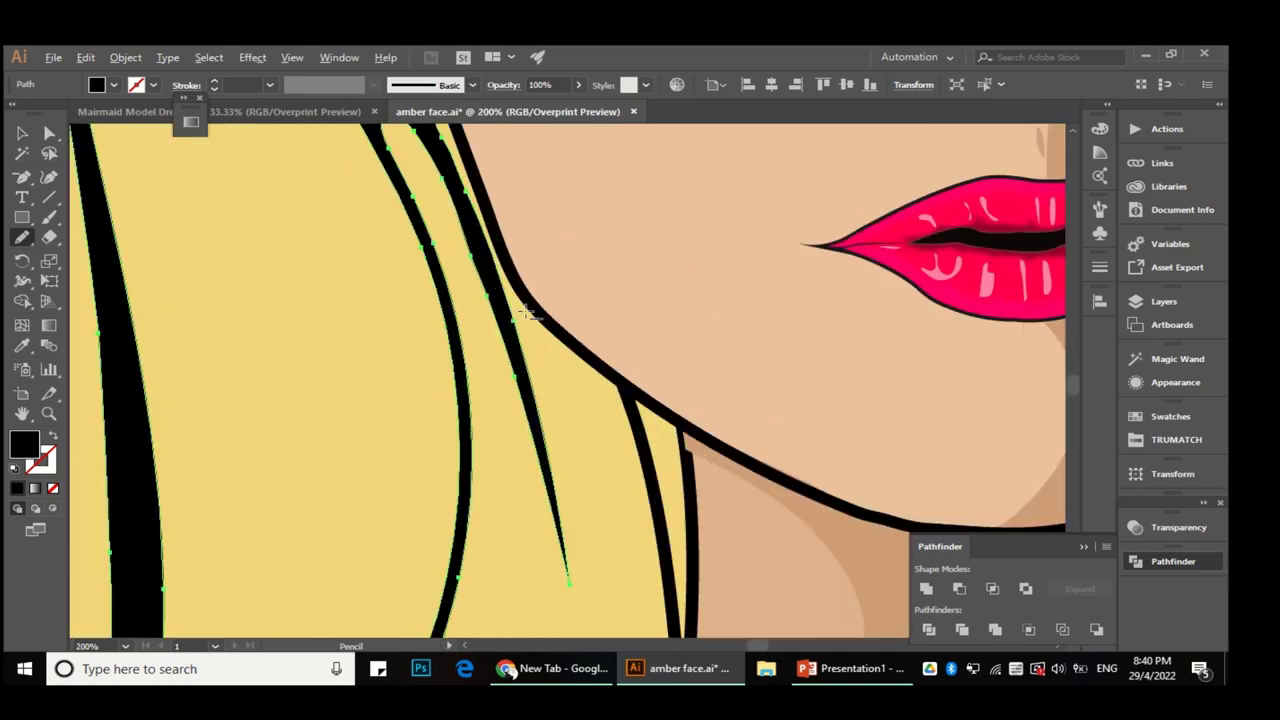
Step: Delete an extra anchor point on the strand with the Pen tool
{"action": "key", "text": "p"}
{"action": "left_click", "coordinate": [511, 365]}
{"action": "scroll", "coordinate": [471, 286], "scroll_direction": "up", "scroll_amount": 2}
{"action": "key", "text": "shift+grave"}
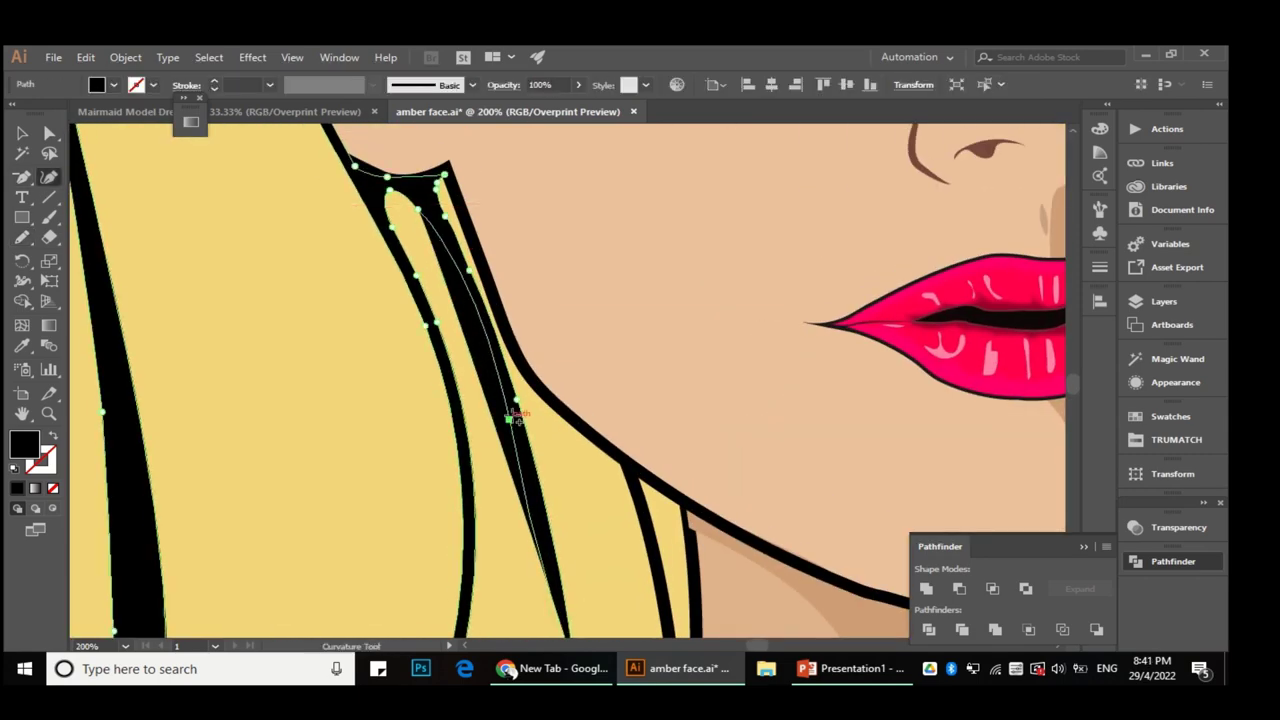
{"action": "scroll", "coordinate": [513, 419], "scroll_direction": "down", "scroll_amount": 2}
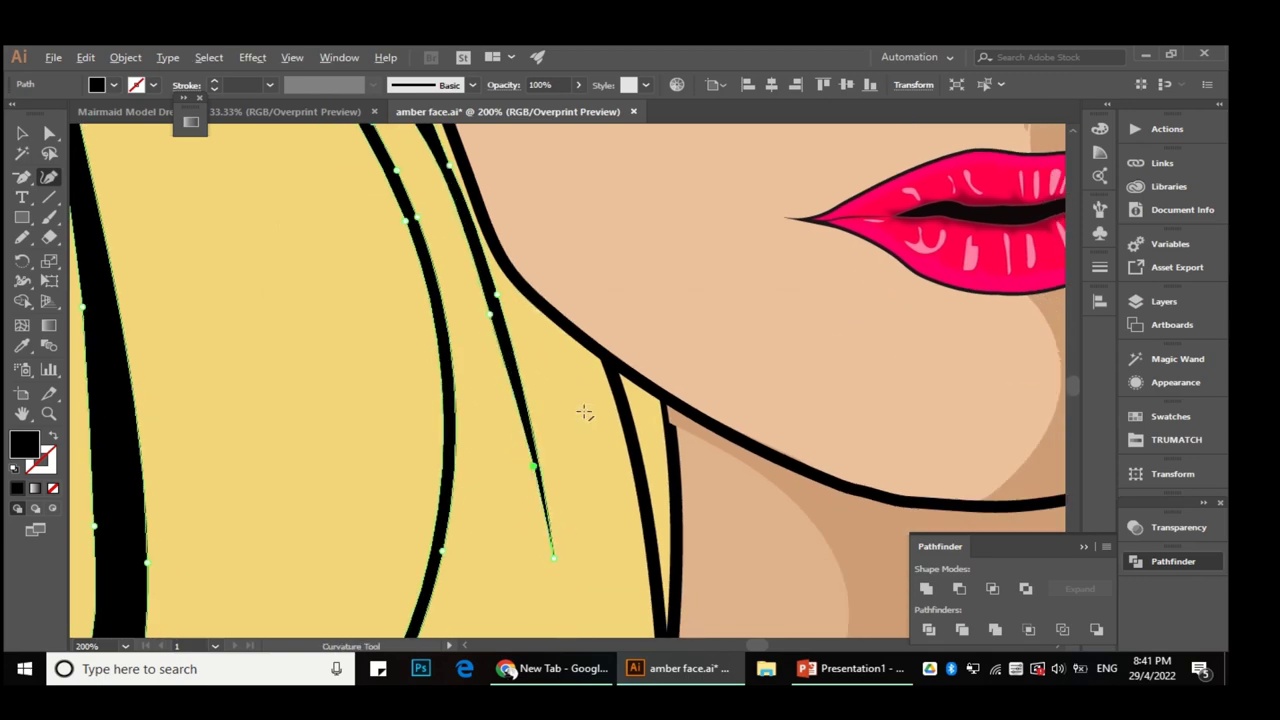
{"action": "scroll", "coordinate": [584, 413], "scroll_direction": "down", "scroll_amount": 5}
{"action": "scroll", "coordinate": [582, 392], "scroll_direction": "up", "scroll_amount": 3}
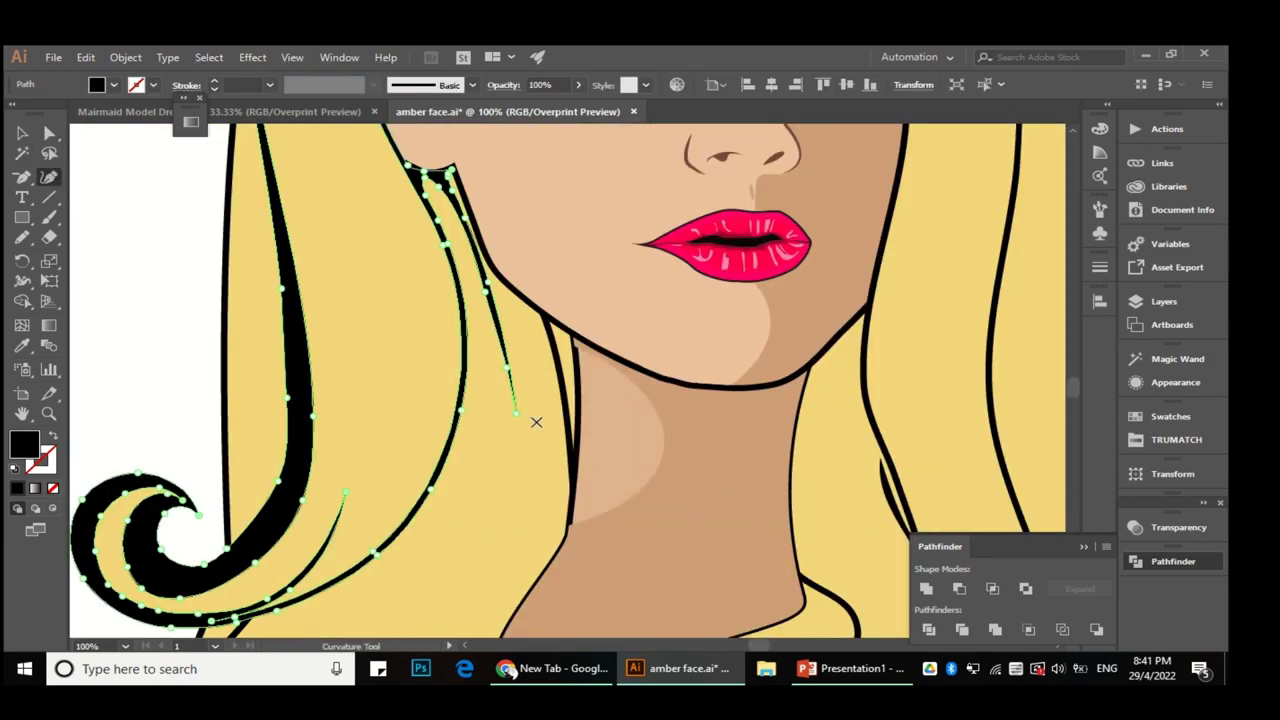
{"action": "key", "text": "Escape"}
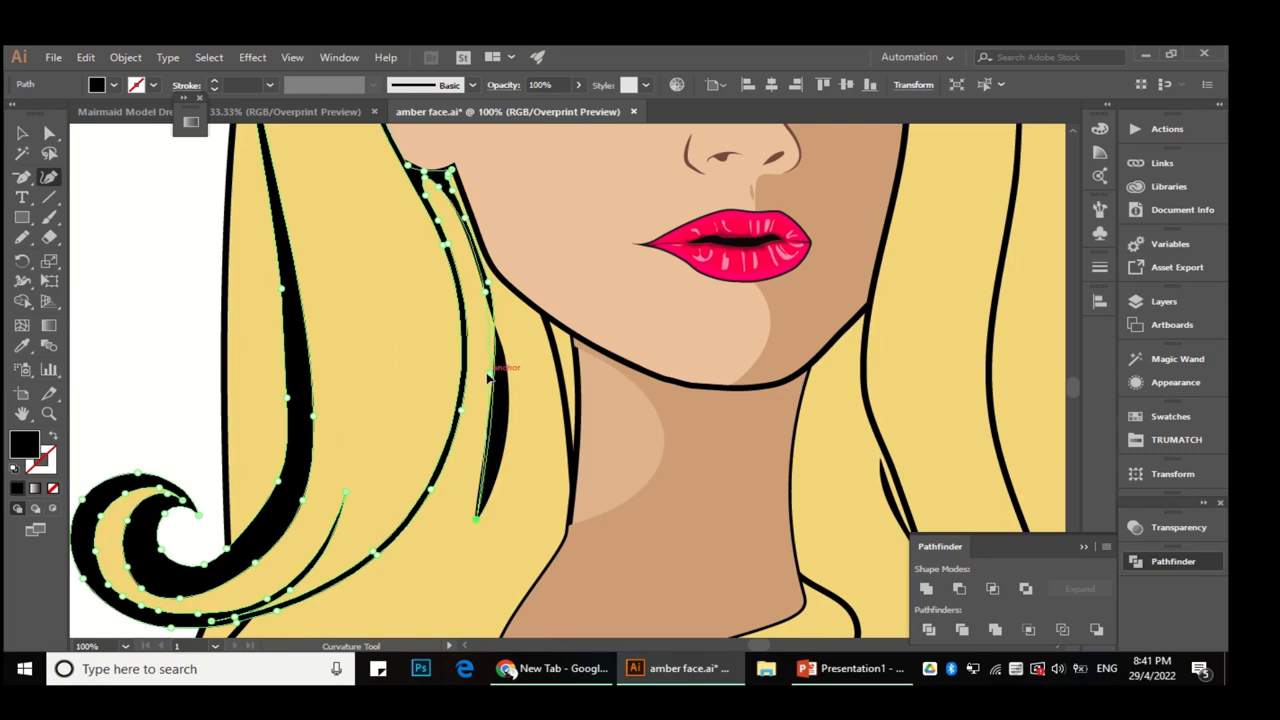
Step: Add a curvature point to reshape the strand, undoing an extra lower tip point
{"action": "left_click", "coordinate": [487, 374]}
{"action": "left_click", "coordinate": [426, 578]}
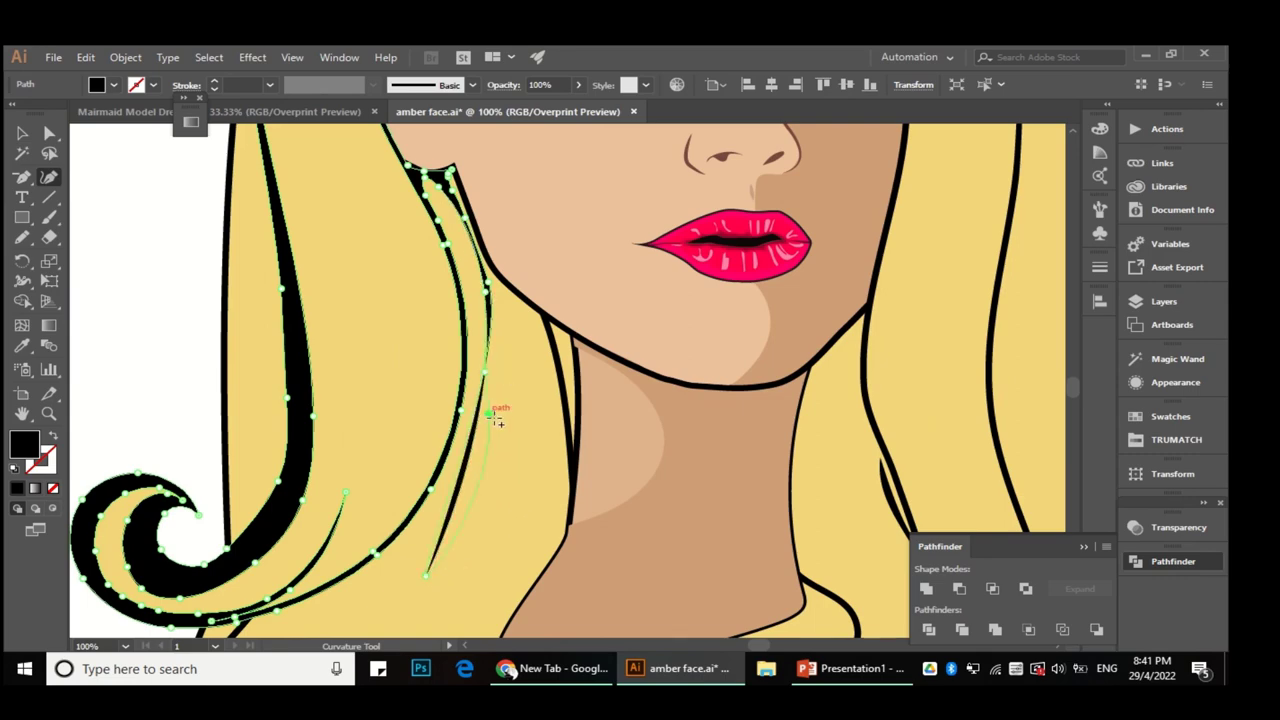
{"action": "key", "text": "ctrl+z"}
{"action": "key", "text": "ctrl+0"}
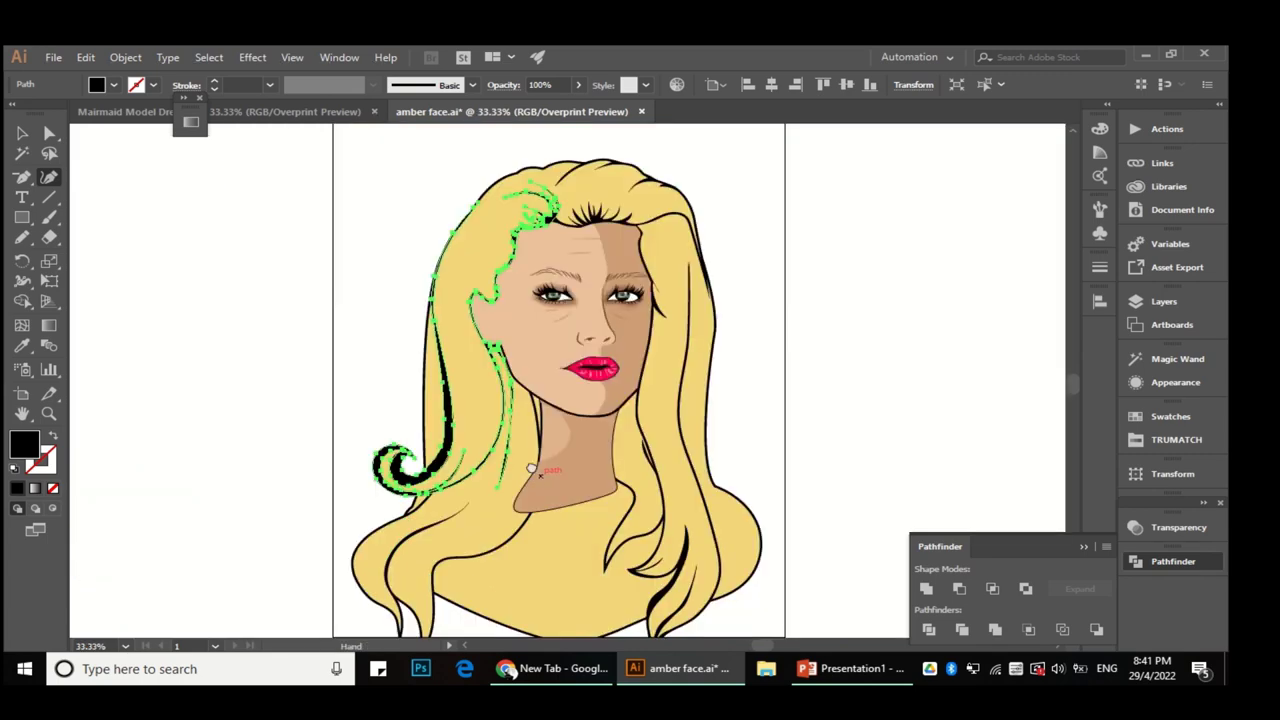
{"action": "key", "text": "ctrl+plus"}
{"action": "key", "text": "ctrl+plus"}
{"action": "key", "text": "ctrl+plus"}
Step: Bend the strand's curve around the new point, then deselect it
{"action": "key", "text": "a"}
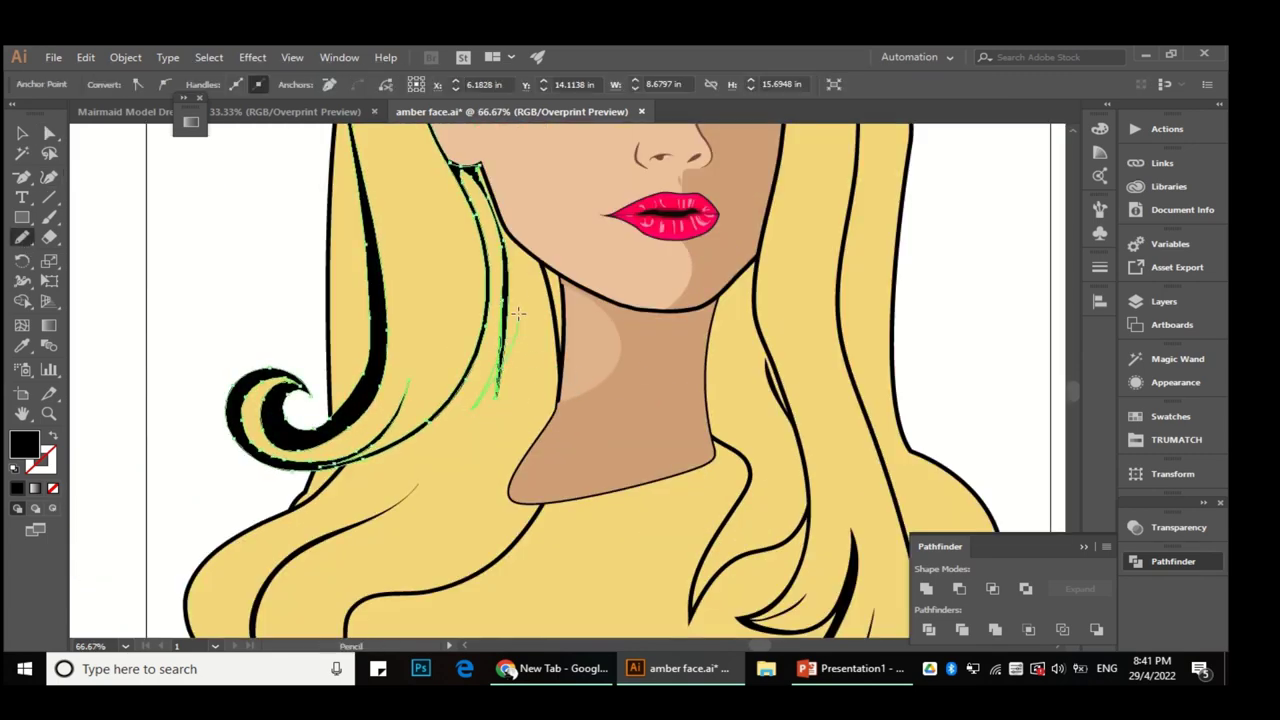
{"action": "key", "text": "shift+asciitilde"}
{"action": "key", "text": "ctrl+plus"}
{"action": "key", "text": "ctrl+plus"}
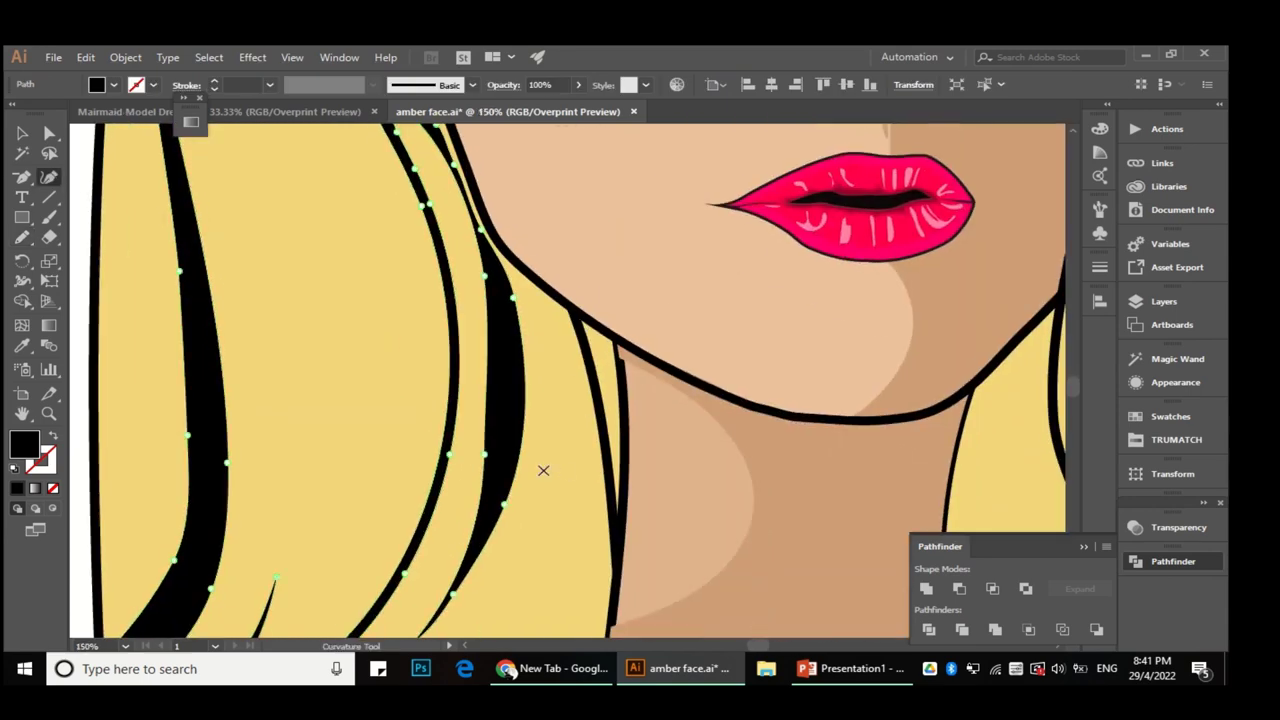
{"action": "left_click_drag", "start_coordinate": [507, 458], "coordinate": [508, 460]}
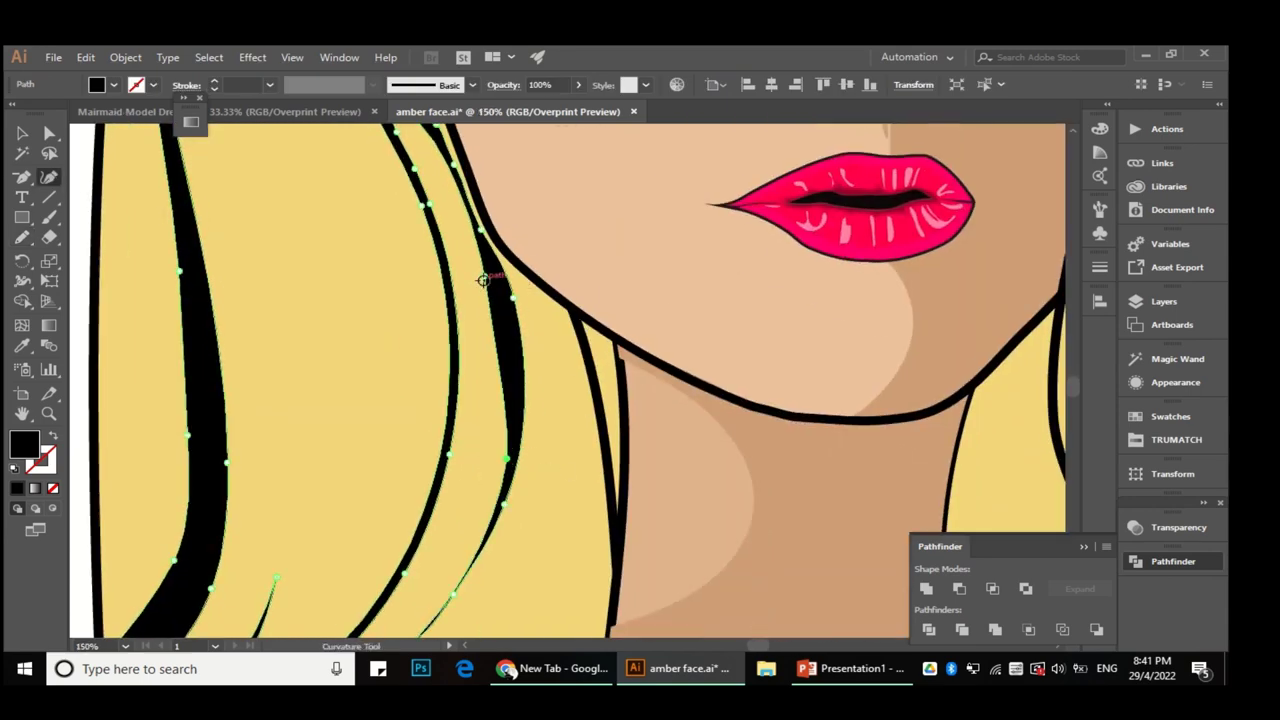
{"action": "key", "text": "ctrl+shift+a"}
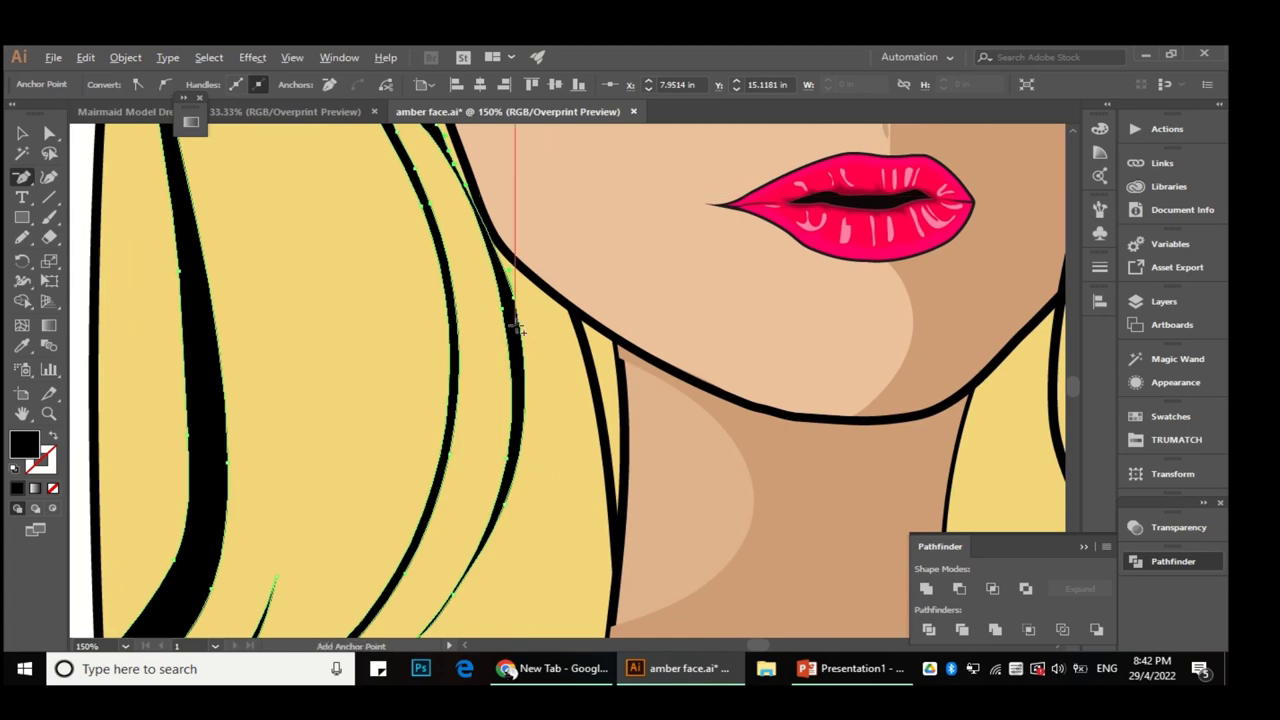
{"action": "key", "text": "ctrl+minus"}
{"action": "key", "text": "ctrl+minus"}
{"action": "key", "text": "ctrl+minus"}
{"action": "key", "text": "ctrl+minus"}
{"action": "key", "text": "ctrl+plus"}
{"action": "key", "text": "ctrl+plus"}
{"action": "key", "text": "ctrl+plus"}
{"action": "key", "text": "ctrl+plus"}
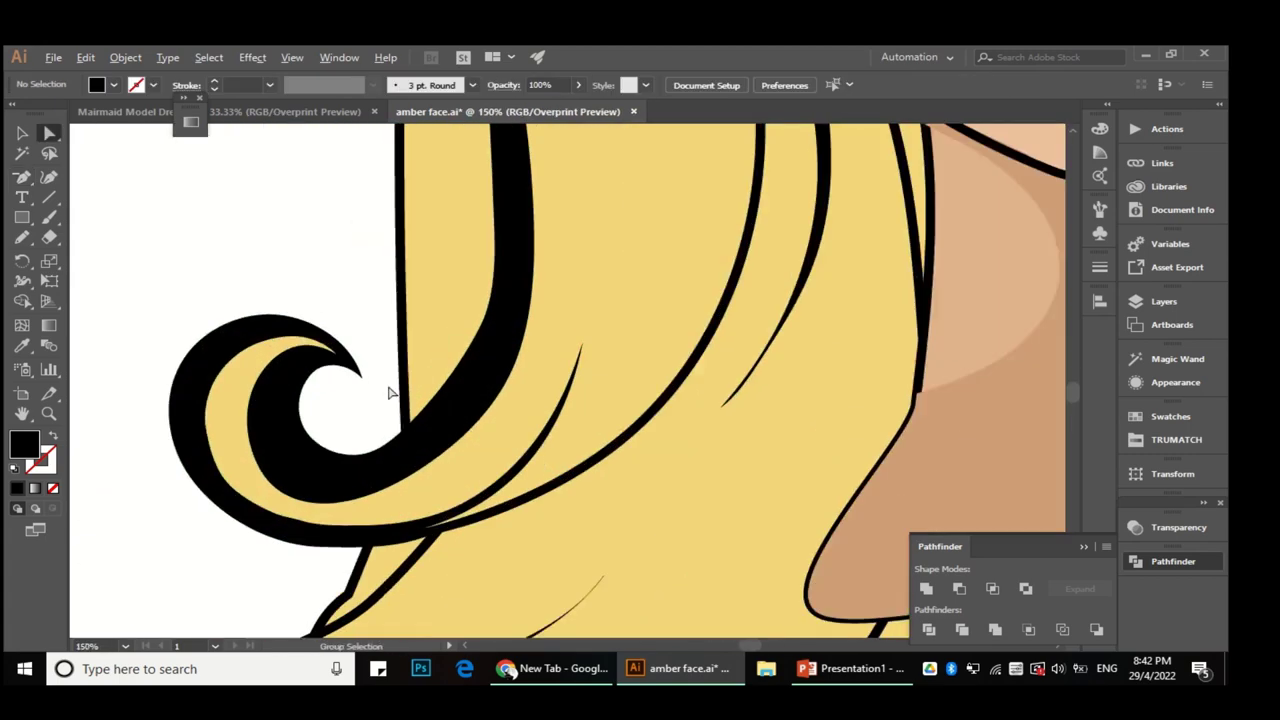
Step: Smooth the bumpy black strand near the curl and redraw the curl's inner edge
{"action": "key", "text": "ctrl+minus"}
{"action": "key", "text": "ctrl+minus"}
{"action": "left_click", "coordinate": [440, 370]}
{"action": "left_click_drag", "start_coordinate": [22, 237], "coordinate": [100, 284]}
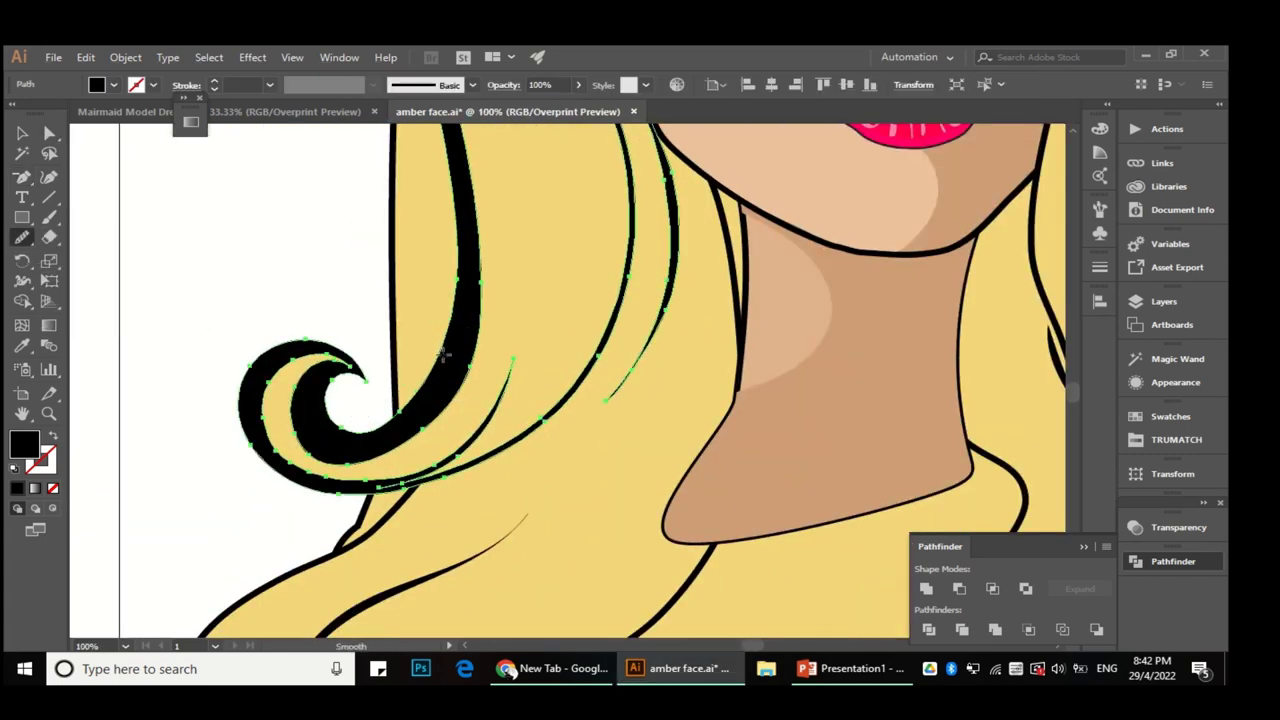
{"action": "key", "text": "a"}
{"action": "left_click", "coordinate": [231, 334]}
{"action": "left_click", "coordinate": [366, 471]}
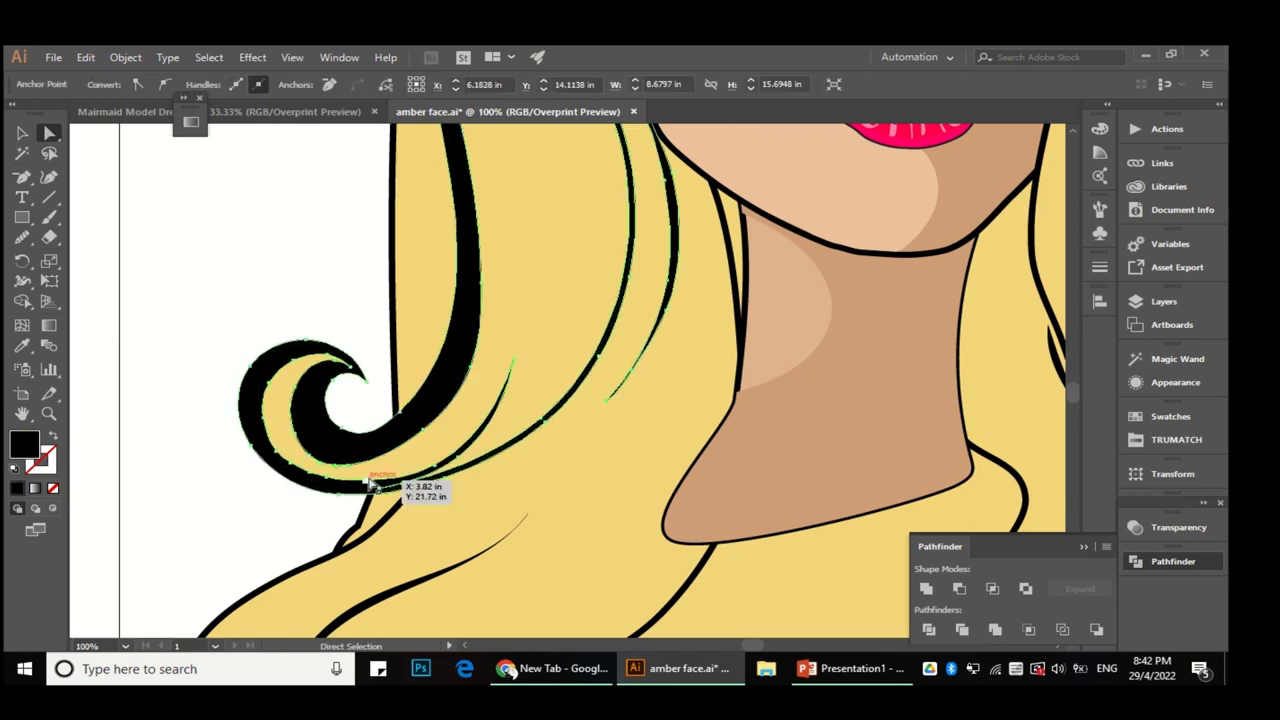
{"action": "left_click_drag", "start_coordinate": [22, 240], "coordinate": [80, 252]}
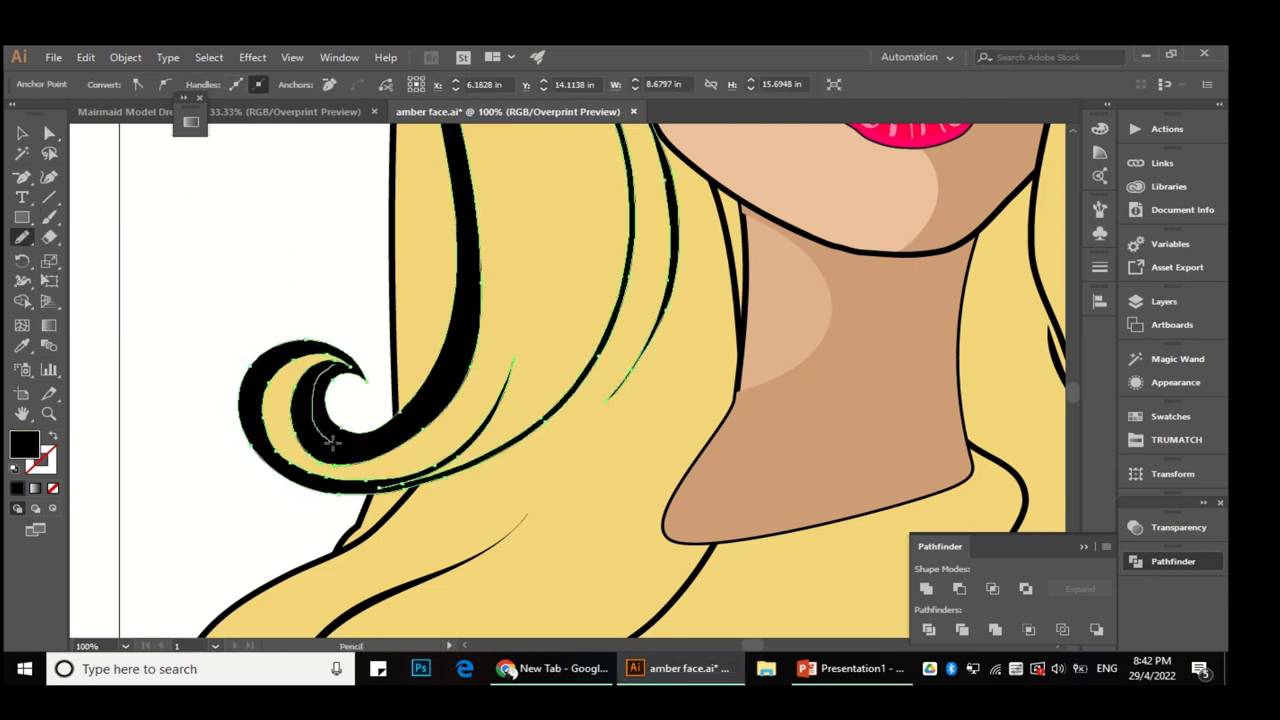
{"action": "scroll", "coordinate": [455, 383], "scroll_direction": "up", "scroll_amount": 3}
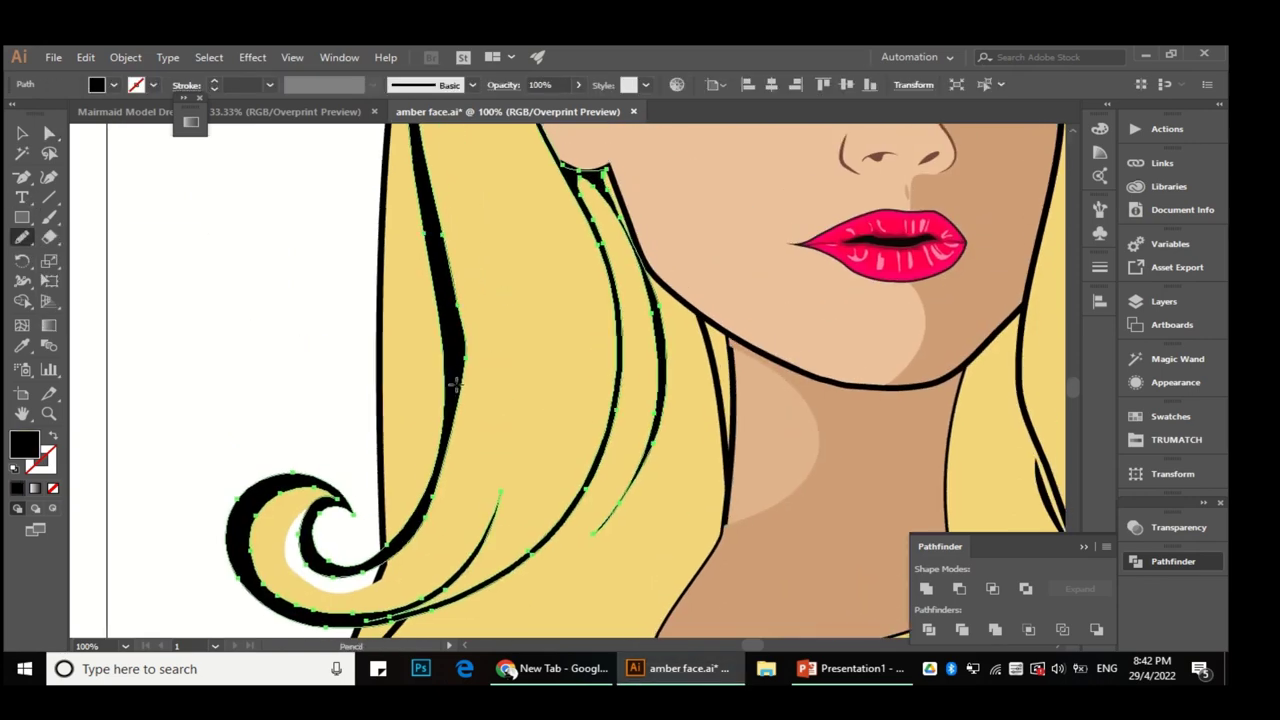
Step: Smooth the outline of the yellow hair shape around the curl, then deselect it
{"action": "left_click_drag", "start_coordinate": [22, 237], "coordinate": [80, 275]}
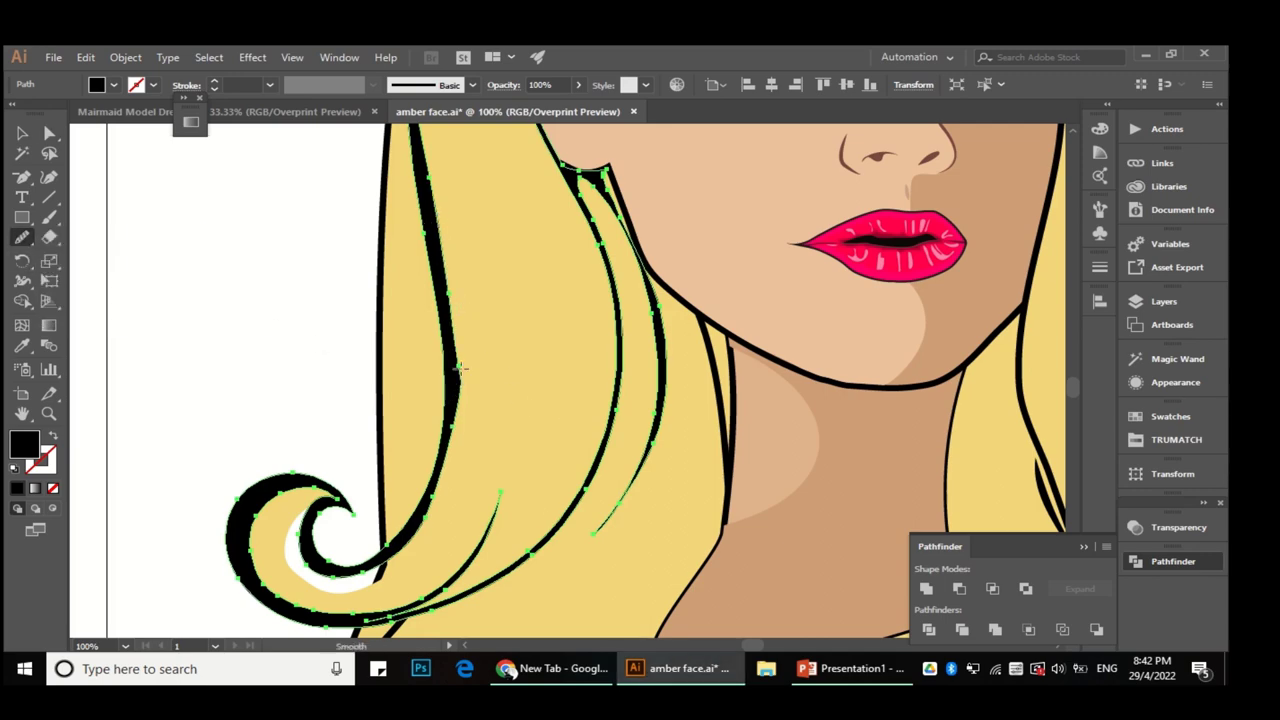
{"action": "scroll", "coordinate": [352, 530], "scroll_direction": "down", "scroll_amount": 3}
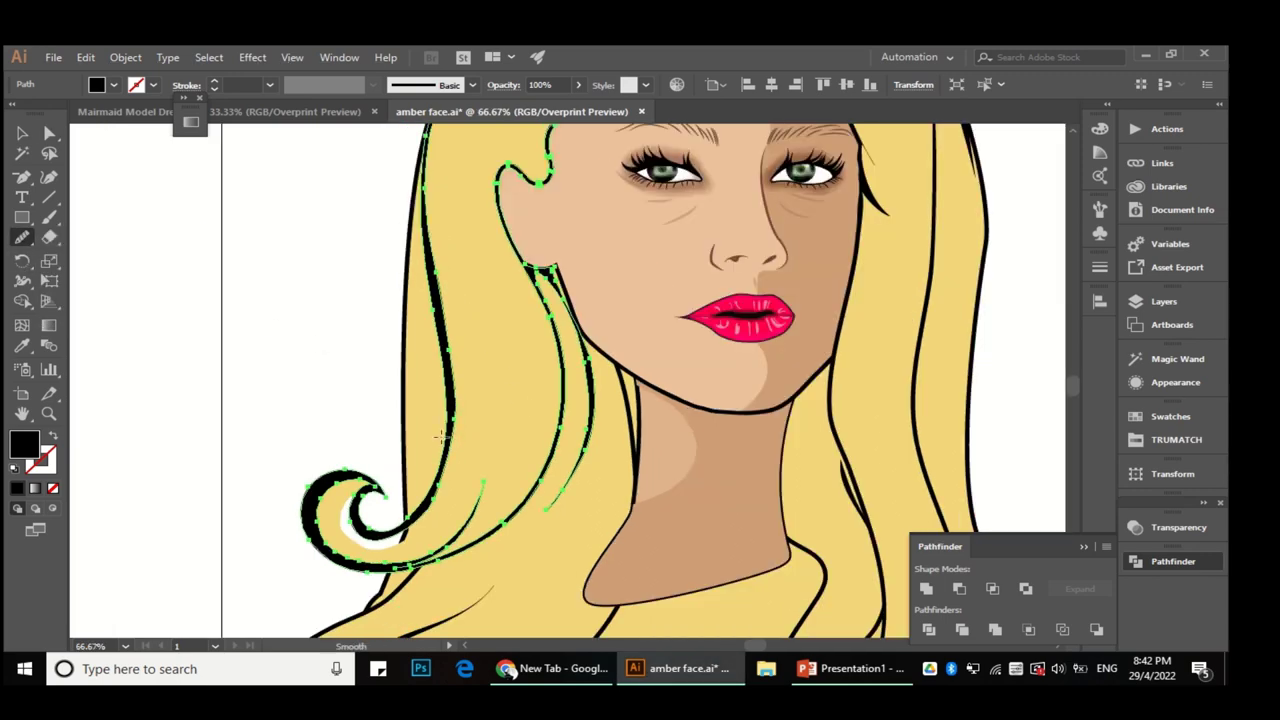
{"action": "scroll", "coordinate": [352, 530], "scroll_direction": "up", "scroll_amount": 3}
{"action": "left_click", "coordinate": [500, 480], "text": "ctrl"}
{"action": "left_click_drag", "start_coordinate": [22, 237], "coordinate": [65, 262]}
{"action": "left_click", "coordinate": [65, 258]}
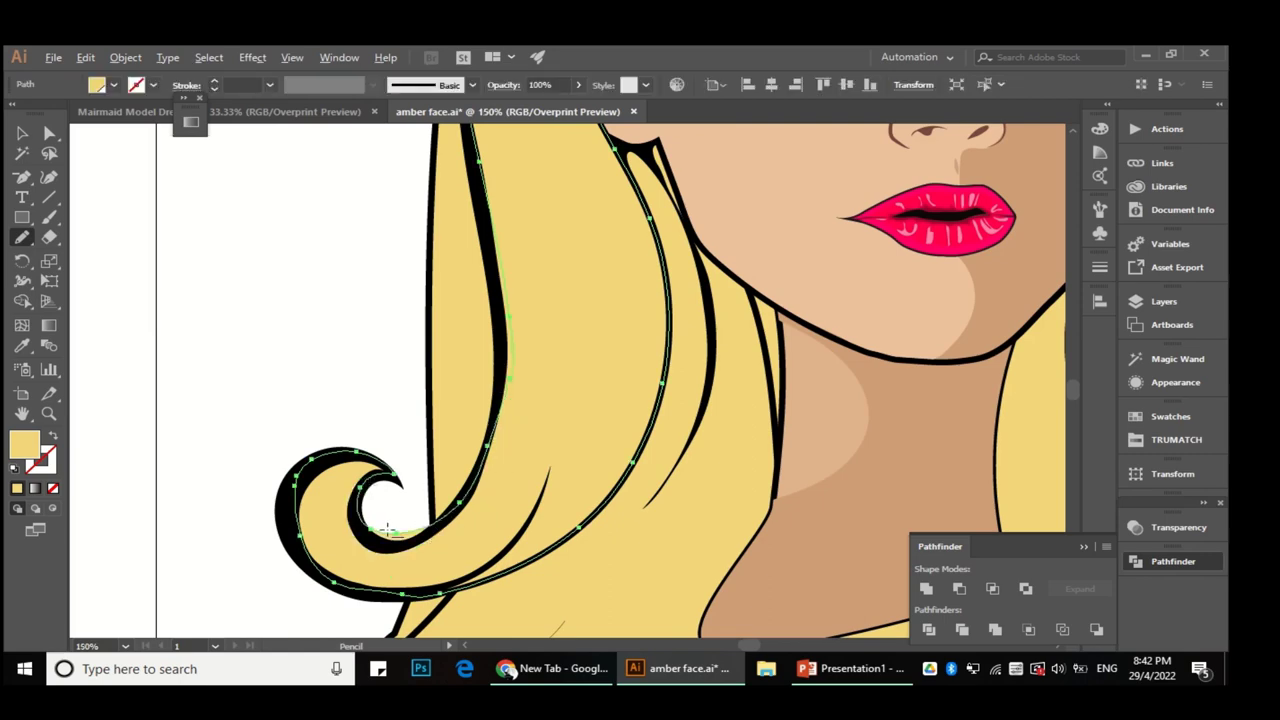
{"action": "scroll", "coordinate": [385, 525], "scroll_direction": "up", "scroll_amount": 2}
{"action": "scroll", "coordinate": [490, 512], "scroll_direction": "down", "scroll_amount": 2}
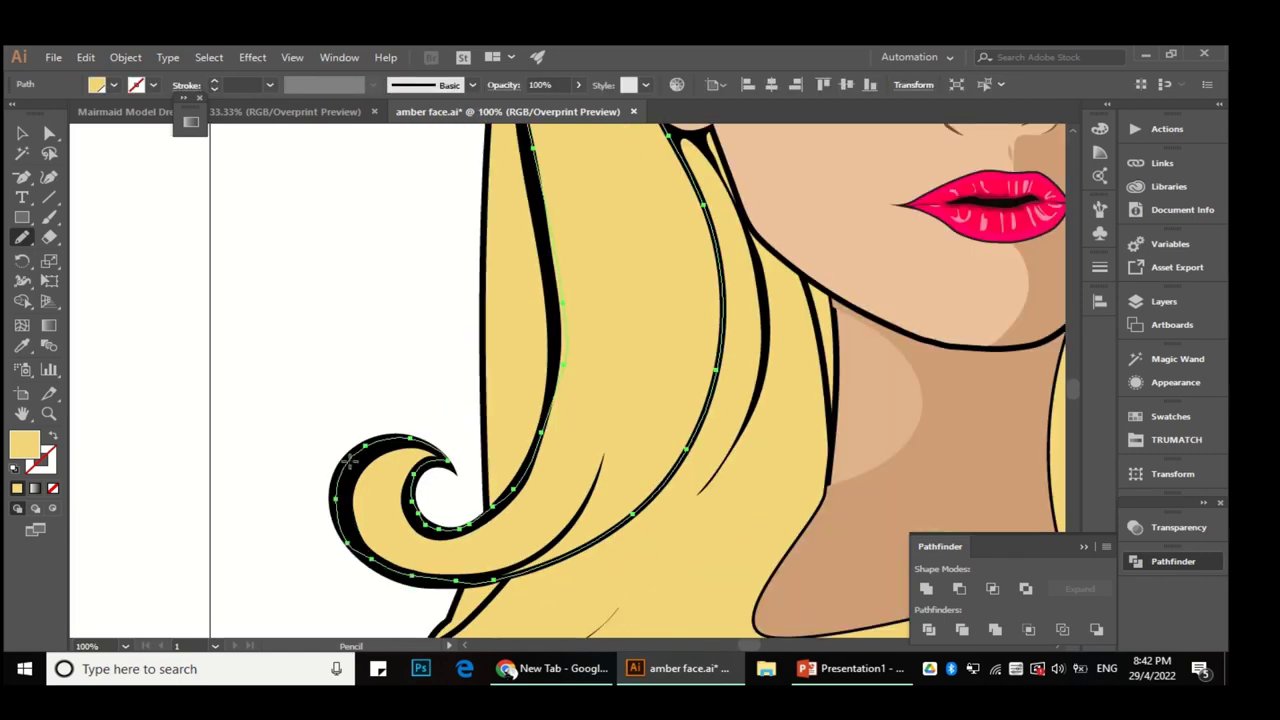
{"action": "scroll", "coordinate": [360, 520], "scroll_direction": "down", "scroll_amount": 1}
{"action": "key", "text": "a"}
{"action": "left_click", "coordinate": [500, 509]}
{"action": "scroll", "coordinate": [509, 300], "scroll_direction": "up", "scroll_amount": 1}
{"action": "scroll", "coordinate": [560, 440], "scroll_direction": "up", "scroll_amount": 2}
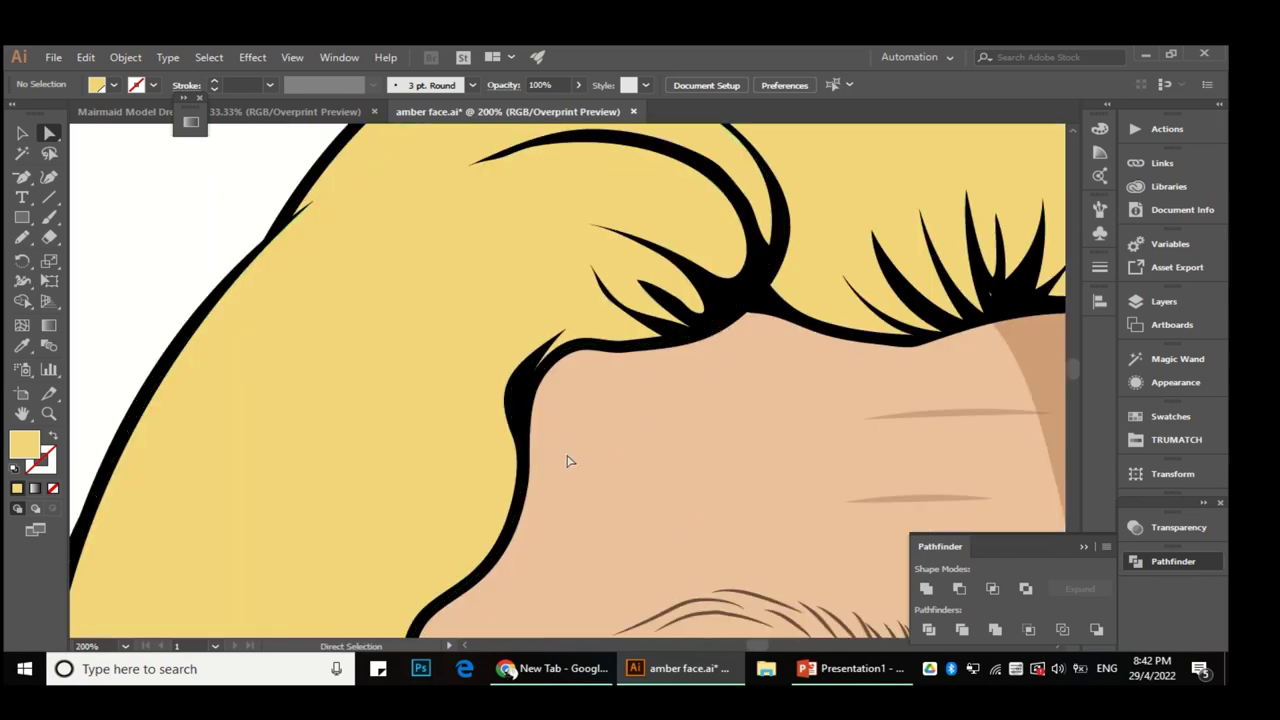
Step: Select the lower-right black strand and redraw its left flick edge with the Pencil
{"action": "scroll", "coordinate": [567, 461], "scroll_direction": "down", "scroll_amount": 3}
{"action": "scroll", "coordinate": [680, 337], "scroll_direction": "down", "scroll_amount": 1}
{"action": "key", "text": "v"}
{"action": "scroll", "coordinate": [606, 580], "scroll_direction": "up", "scroll_amount": 1}
{"action": "scroll", "coordinate": [560, 520], "scroll_direction": "up", "scroll_amount": 2}
{"action": "left_click", "coordinate": [537, 483]}
{"action": "key", "text": "a"}
{"action": "left_click", "coordinate": [509, 449]}
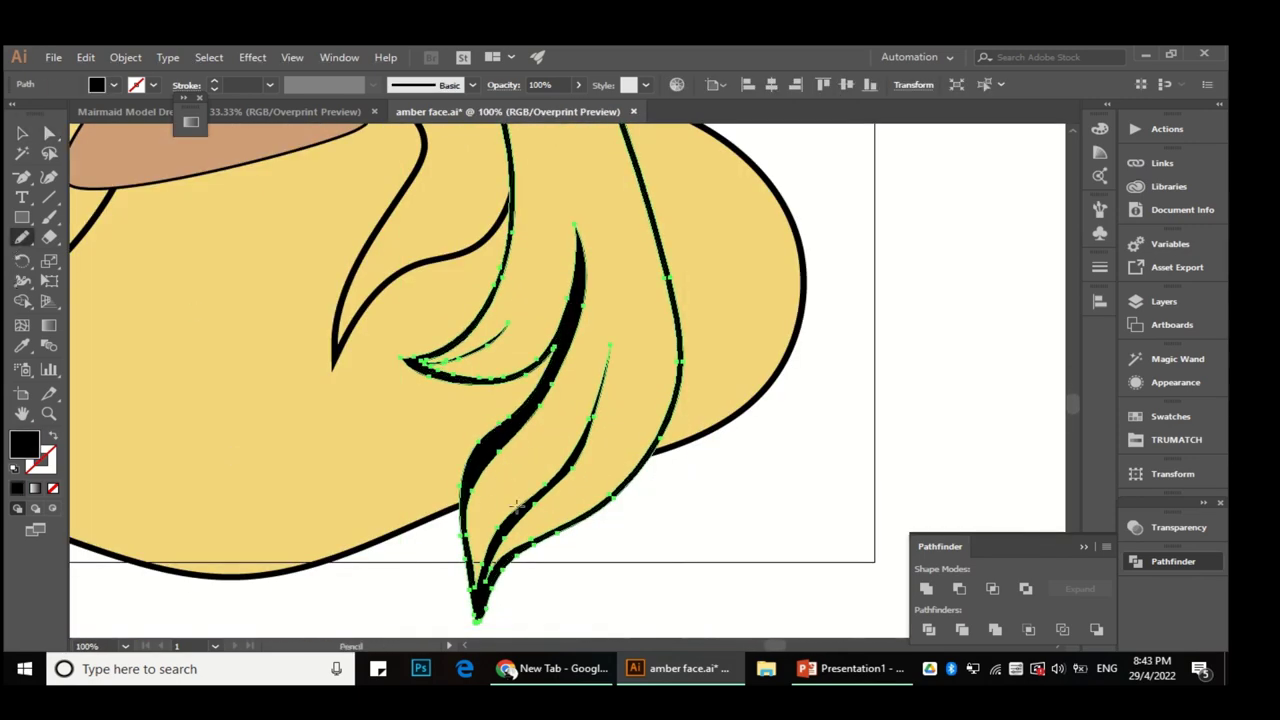
{"action": "left_click_drag", "start_coordinate": [470, 461], "coordinate": [466, 497]}
{"action": "scroll", "coordinate": [588, 344], "scroll_direction": "up", "scroll_amount": 3}
{"action": "scroll", "coordinate": [617, 380], "scroll_direction": "left", "scroll_amount": 1}
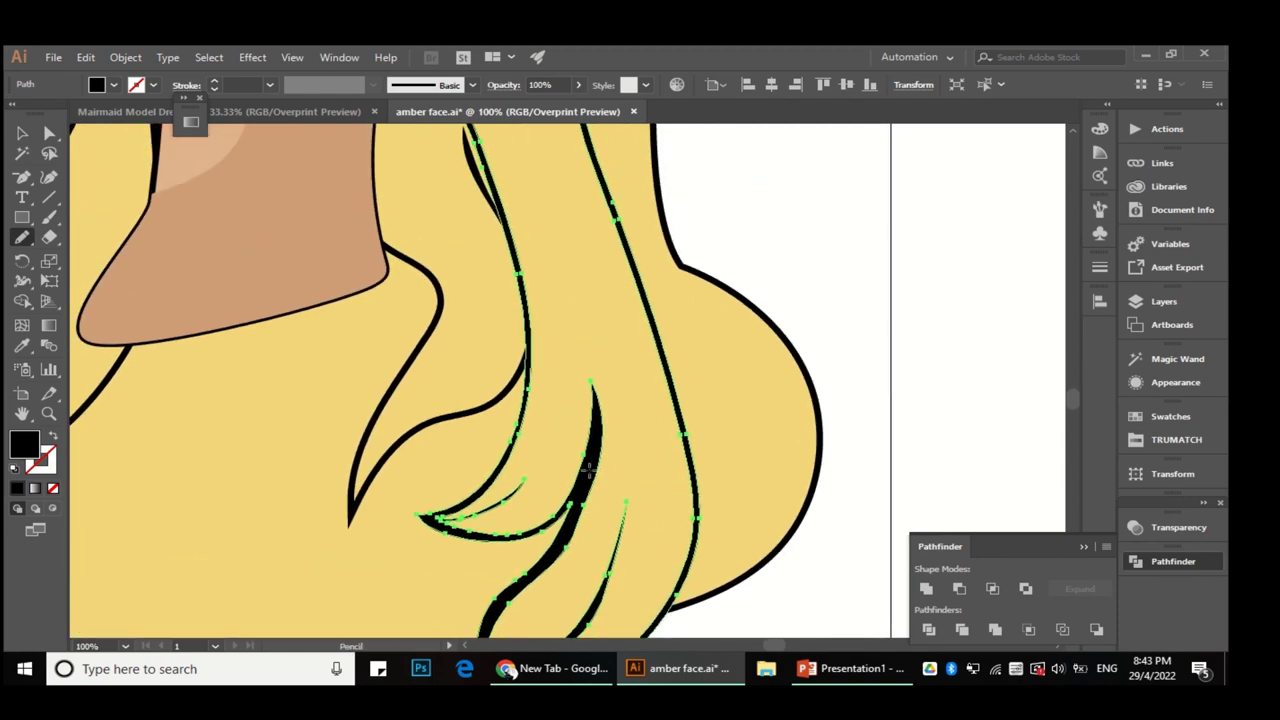
Step: Reselect the strand for Pencil redrawing, then deselect it and fit the portrait in view
{"action": "key", "text": "ctrl+shift+a"}
{"action": "key", "text": "a"}
{"action": "left_click", "coordinate": [566, 558]}
{"action": "key", "text": "n"}
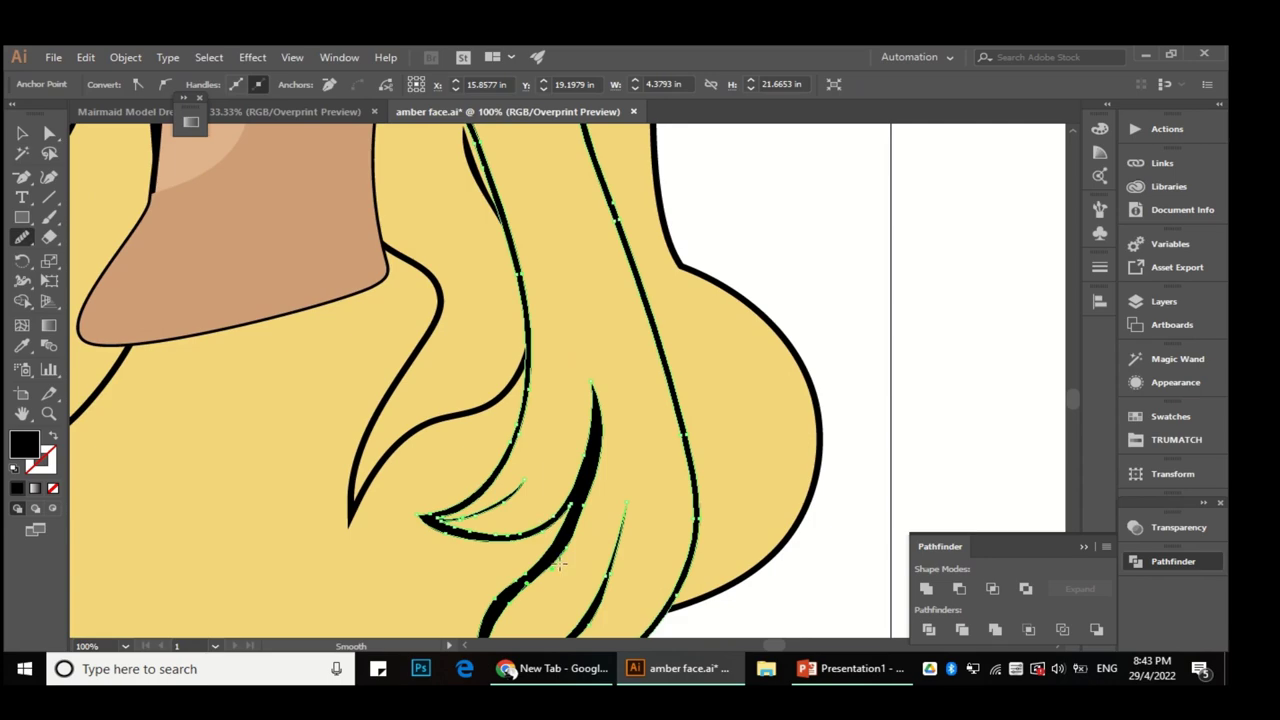
{"action": "key", "text": "ctrl+shift+a"}
{"action": "key", "text": "v"}
{"action": "key", "text": "ctrl+0"}
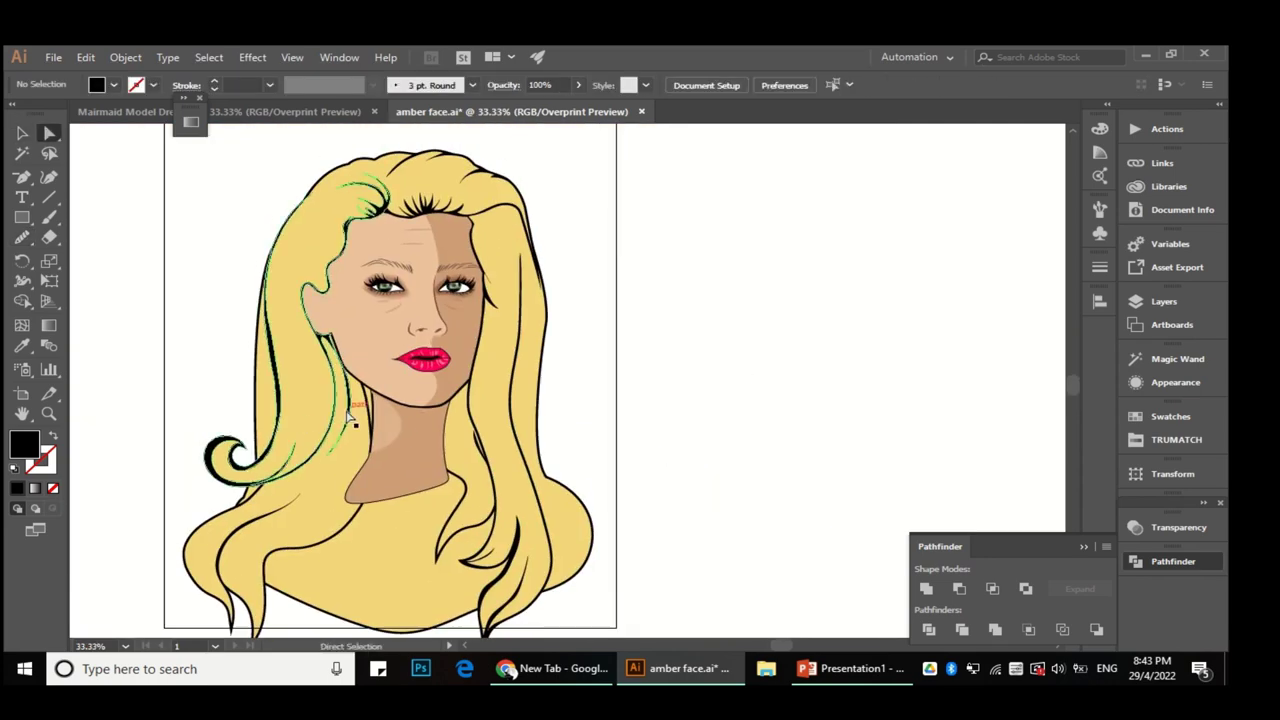
Step: Select the right-side hair strand group
{"action": "key", "text": "ctrl+plus"}
{"action": "scroll", "coordinate": [466, 380], "scroll_direction": "right", "scroll_amount": 2}
{"action": "left_click", "coordinate": [474, 329]}
{"action": "key", "text": "ctrl+minus"}
{"action": "key", "text": "ctrl+shift+a"}
{"action": "key", "text": "v"}
{"action": "key", "text": "ctrl+z"}
{"action": "left_click", "coordinate": [86, 57]}
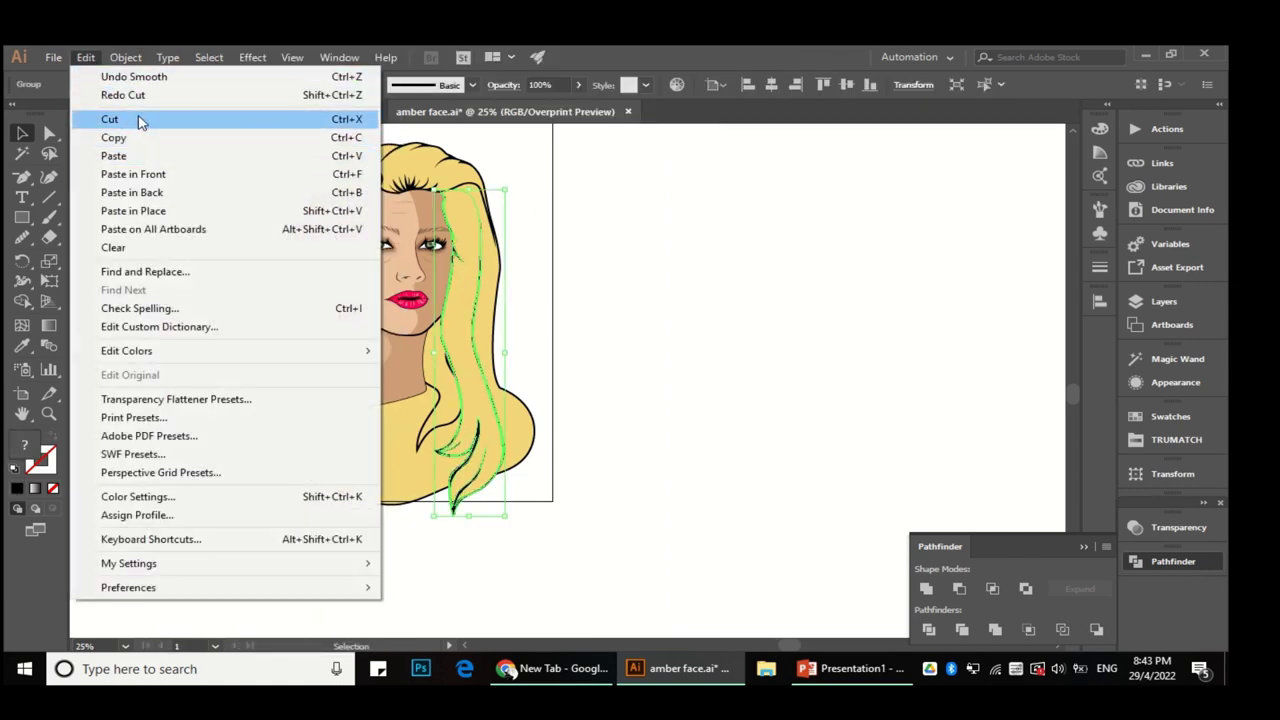
Step: Cut the right-side hair group, create a new layer, and paste it in place
{"action": "left_click", "coordinate": [143, 119]}
{"action": "left_click", "coordinate": [1164, 301]}
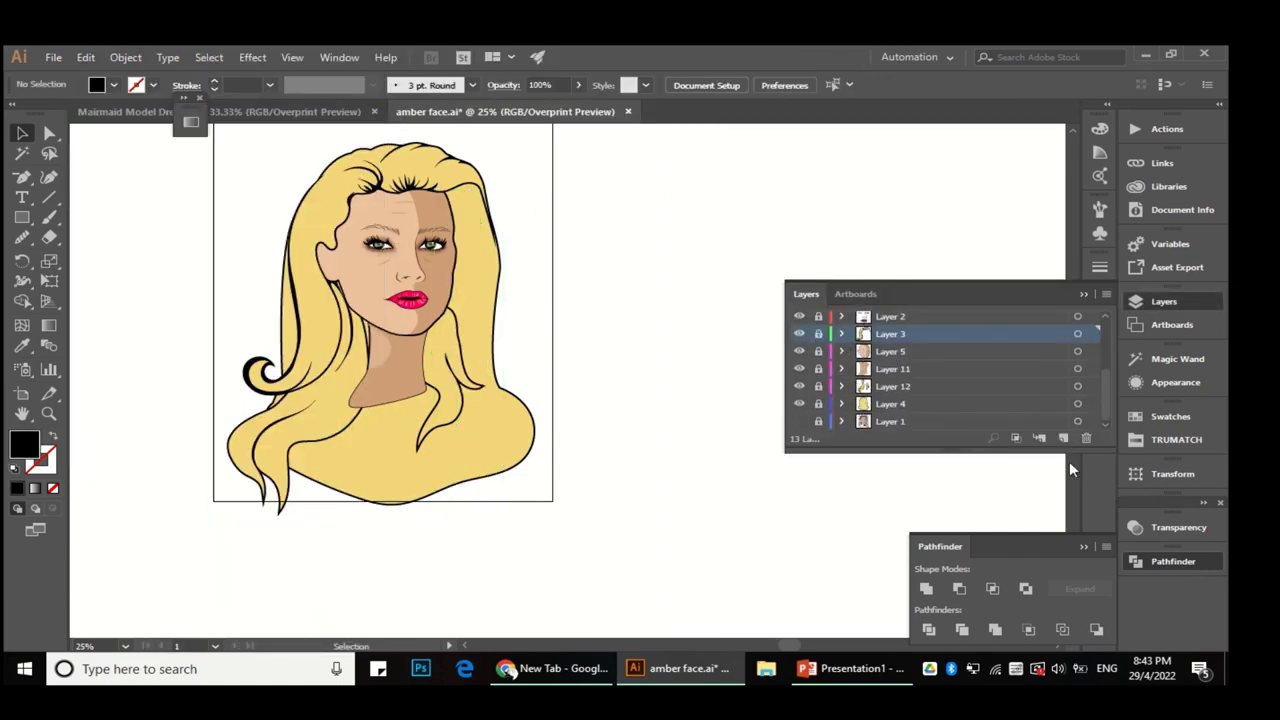
{"action": "left_click", "coordinate": [1062, 439]}
{"action": "key", "text": "ctrl+f"}
{"action": "left_click", "coordinate": [86, 57]}
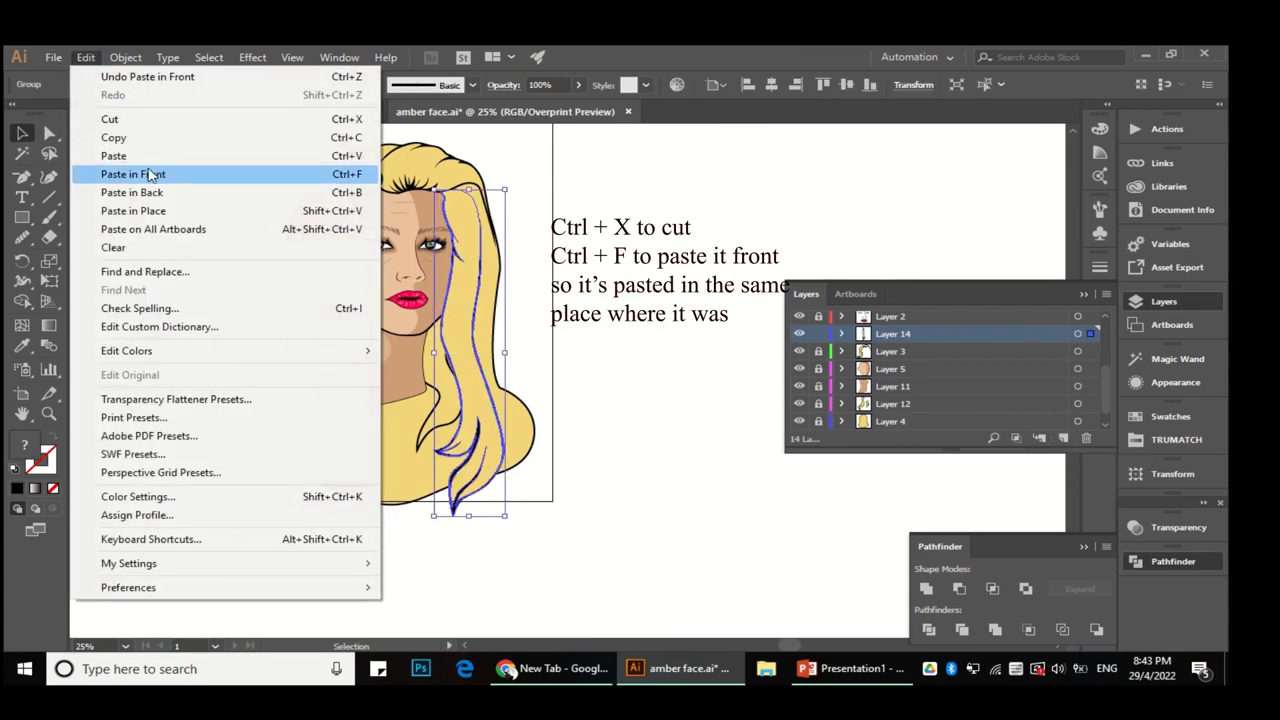
{"action": "left_click", "coordinate": [347, 174]}
{"action": "left_click", "coordinate": [818, 334]}
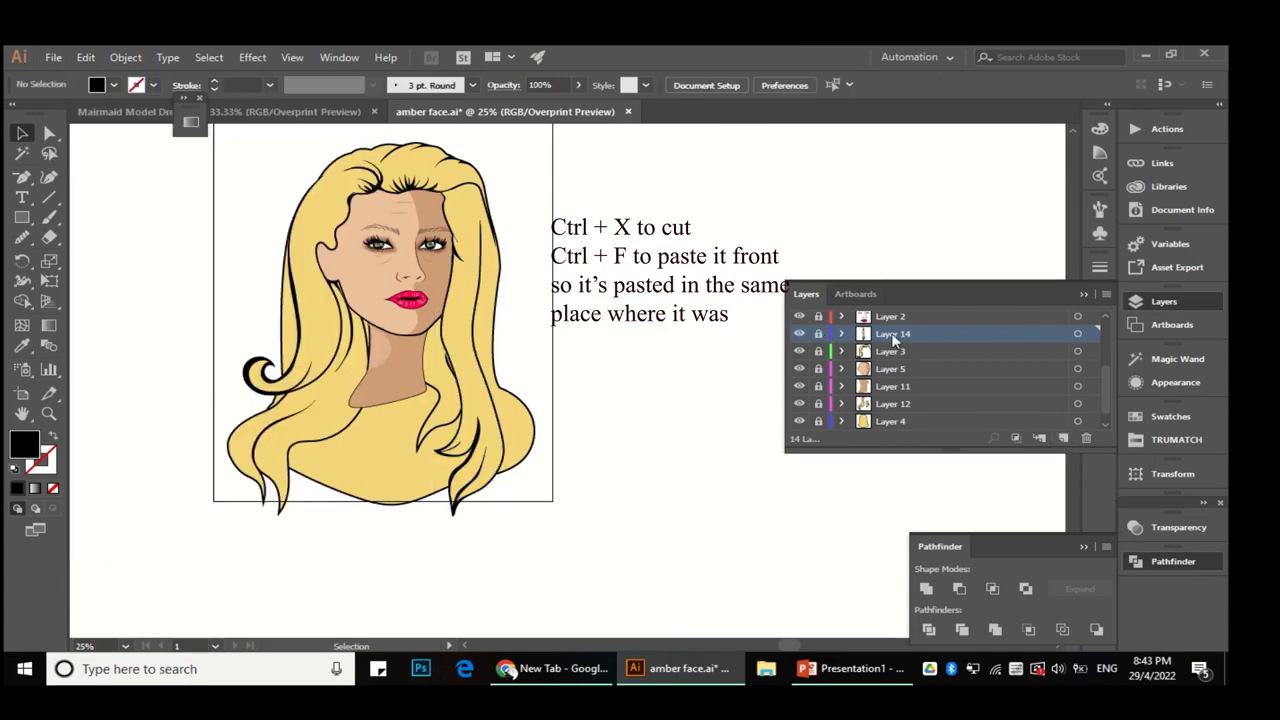
Step: Duplicate the right-hand hair strand slightly left and colour it from the TRUMATCH swatches
{"action": "key", "text": "a"}
{"action": "scroll", "coordinate": [470, 300], "scroll_direction": "up", "scroll_amount": 1}
{"action": "scroll", "coordinate": [466, 334], "scroll_direction": "up", "scroll_amount": 1}
{"action": "left_click", "coordinate": [455, 328]}
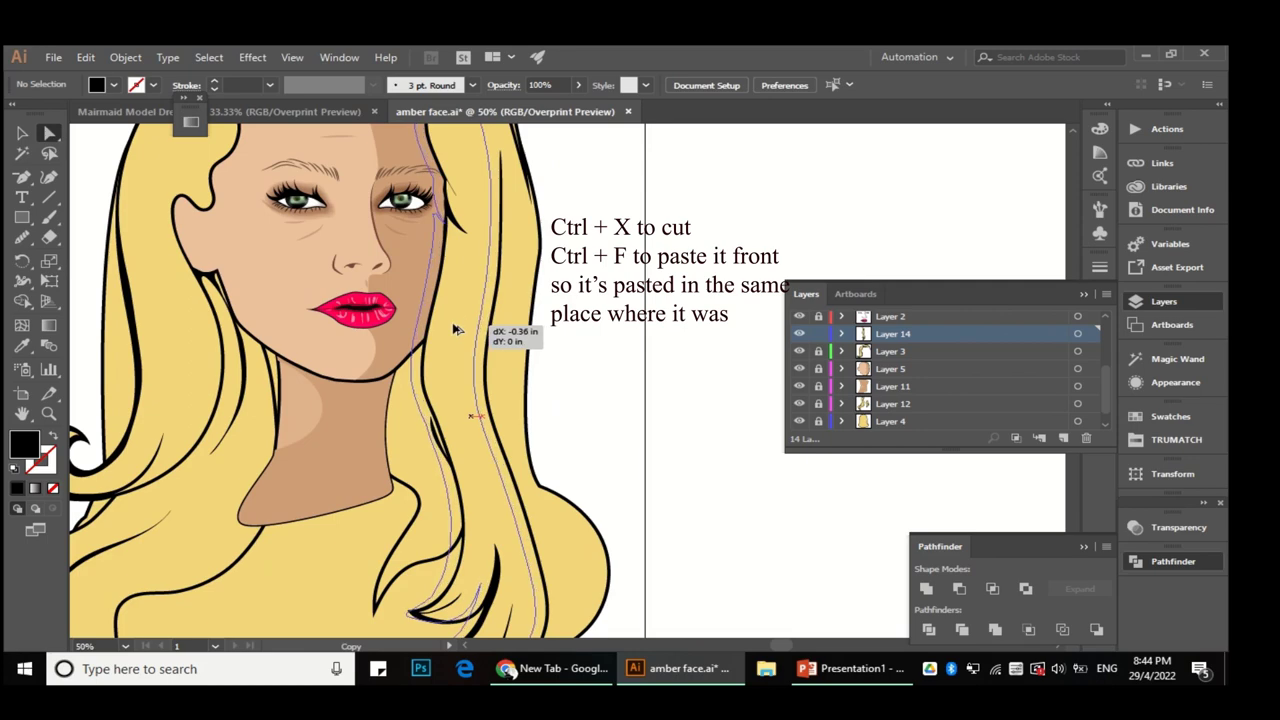
{"action": "left_click_drag", "start_coordinate": [468, 320], "coordinate": [452, 322]}
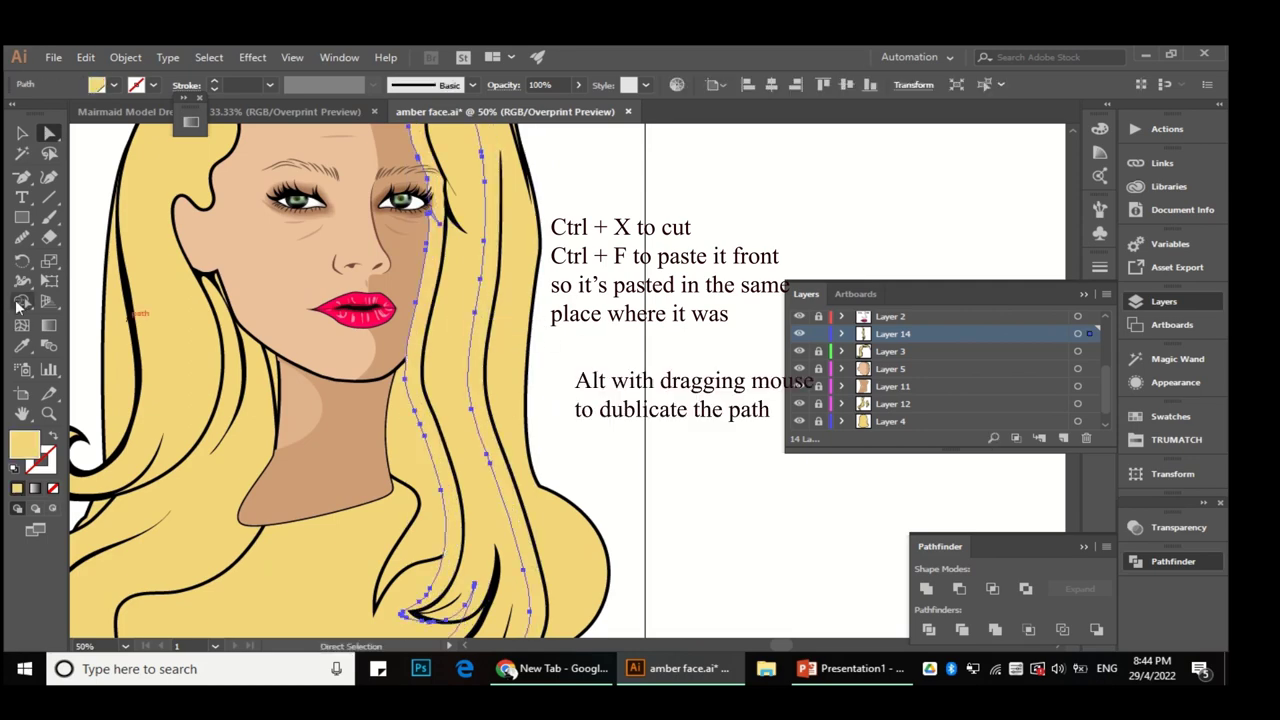
{"action": "left_click", "coordinate": [1165, 438]}
{"action": "scroll", "coordinate": [700, 340], "scroll_direction": "down", "scroll_amount": 1}
{"action": "scroll", "coordinate": [591, 331], "scroll_direction": "up", "scroll_amount": 1}
{"action": "left_click", "coordinate": [757, 343]}
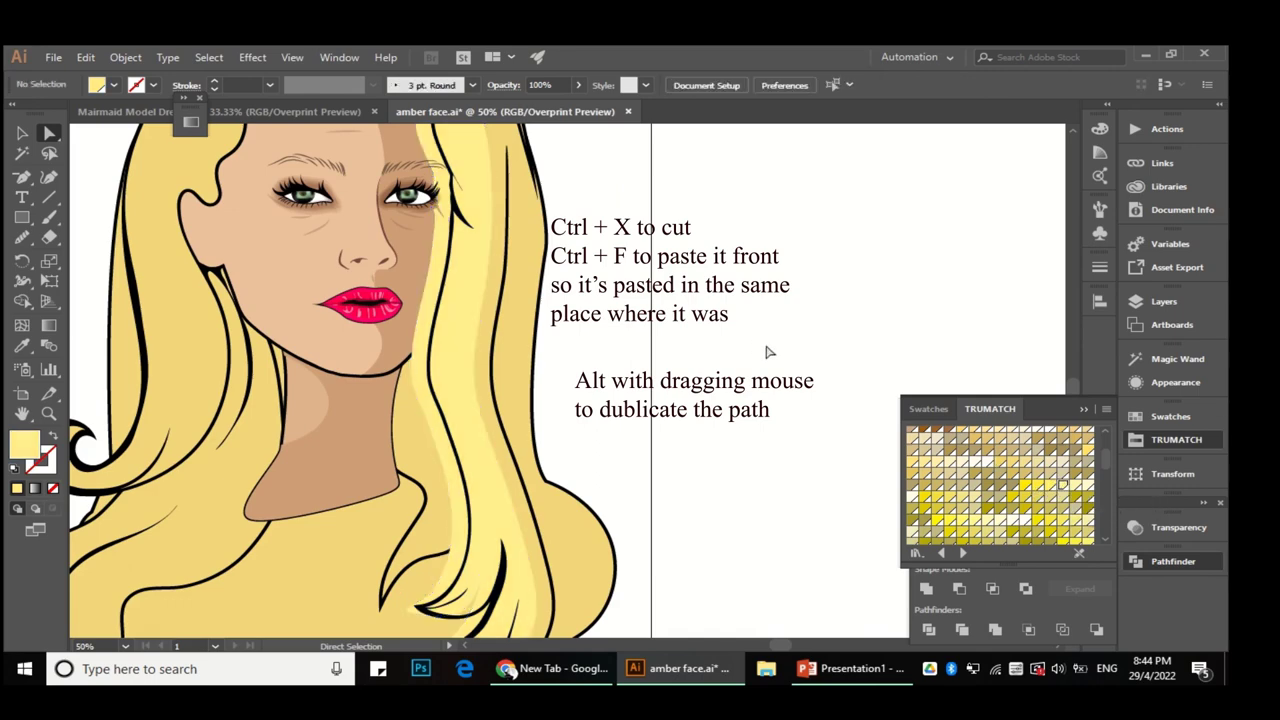
Step: Select the lower part of the duplicated highlight strand
{"action": "scroll", "coordinate": [757, 343], "scroll_direction": "down", "scroll_amount": 1}
{"action": "scroll", "coordinate": [620, 340], "scroll_direction": "up", "scroll_amount": 2}
{"action": "scroll", "coordinate": [624, 337], "scroll_direction": "down", "scroll_amount": 1}
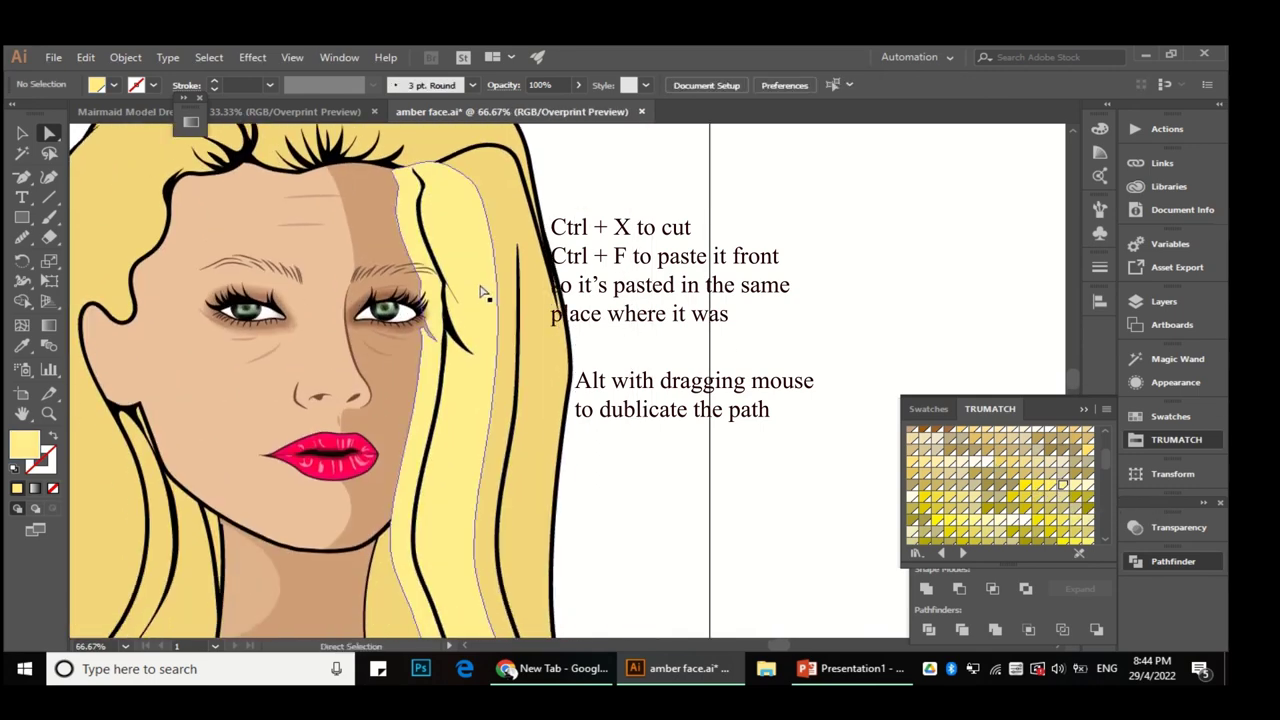
{"action": "scroll", "coordinate": [729, 343], "scroll_direction": "down", "scroll_amount": 3}
{"action": "scroll", "coordinate": [686, 346], "scroll_direction": "down", "scroll_amount": 2}
{"action": "left_click", "coordinate": [503, 400]}
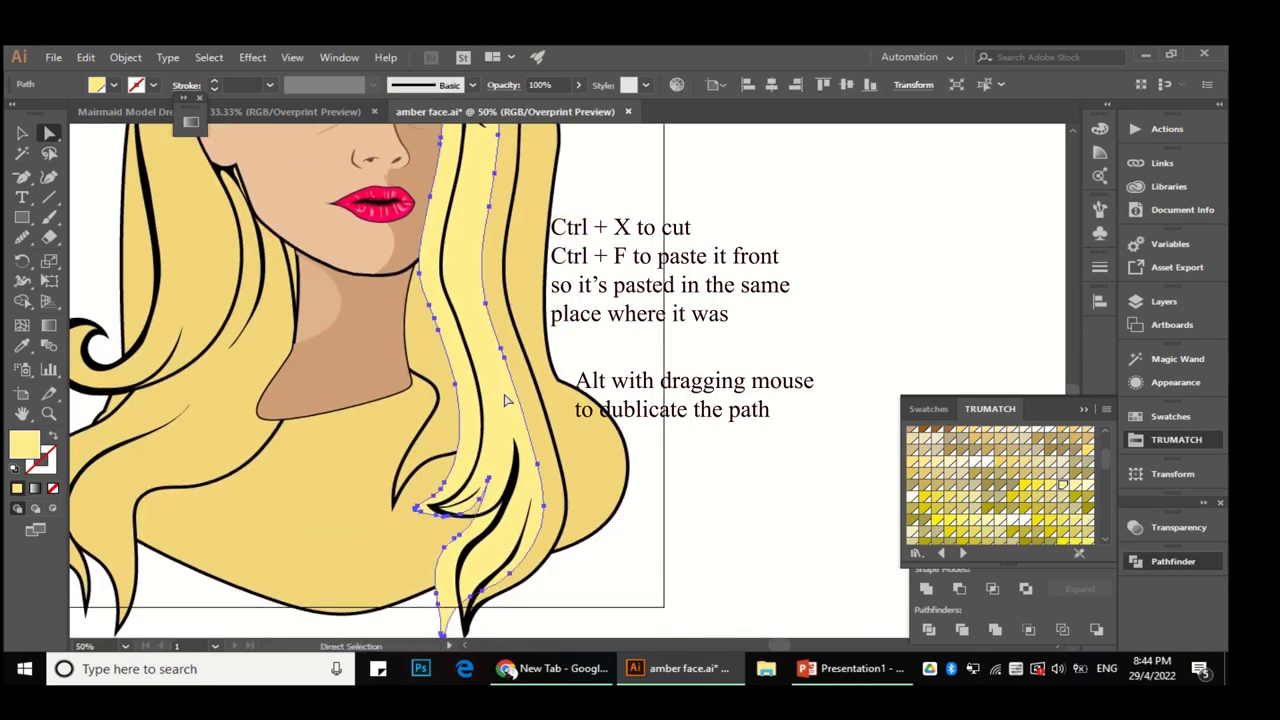
{"action": "scroll", "coordinate": [494, 400], "scroll_direction": "up", "scroll_amount": 1}
{"action": "key", "text": "shift+m"}
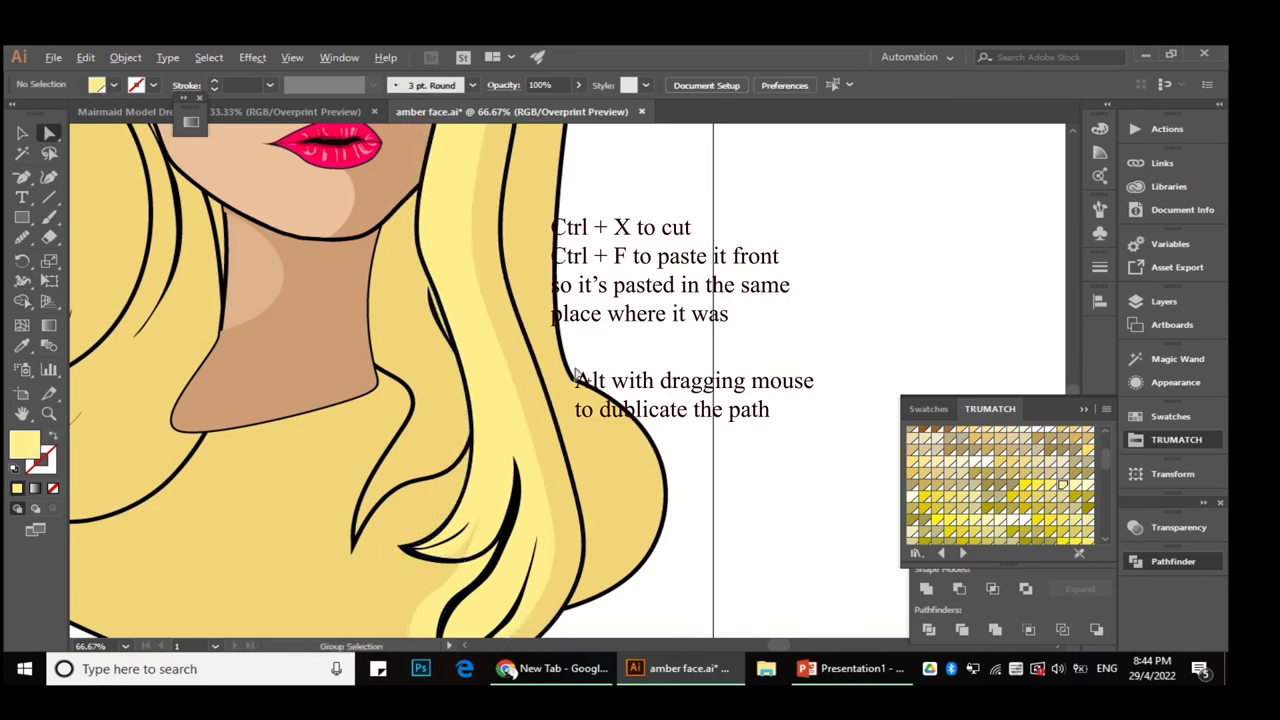
{"action": "scroll", "coordinate": [500, 480], "scroll_direction": "up", "scroll_amount": 1}
{"action": "key", "text": "a"}
Step: Redraw the right edge of the strand's tip with the Pencil, then smooth it
{"action": "left_click", "coordinate": [420, 360]}
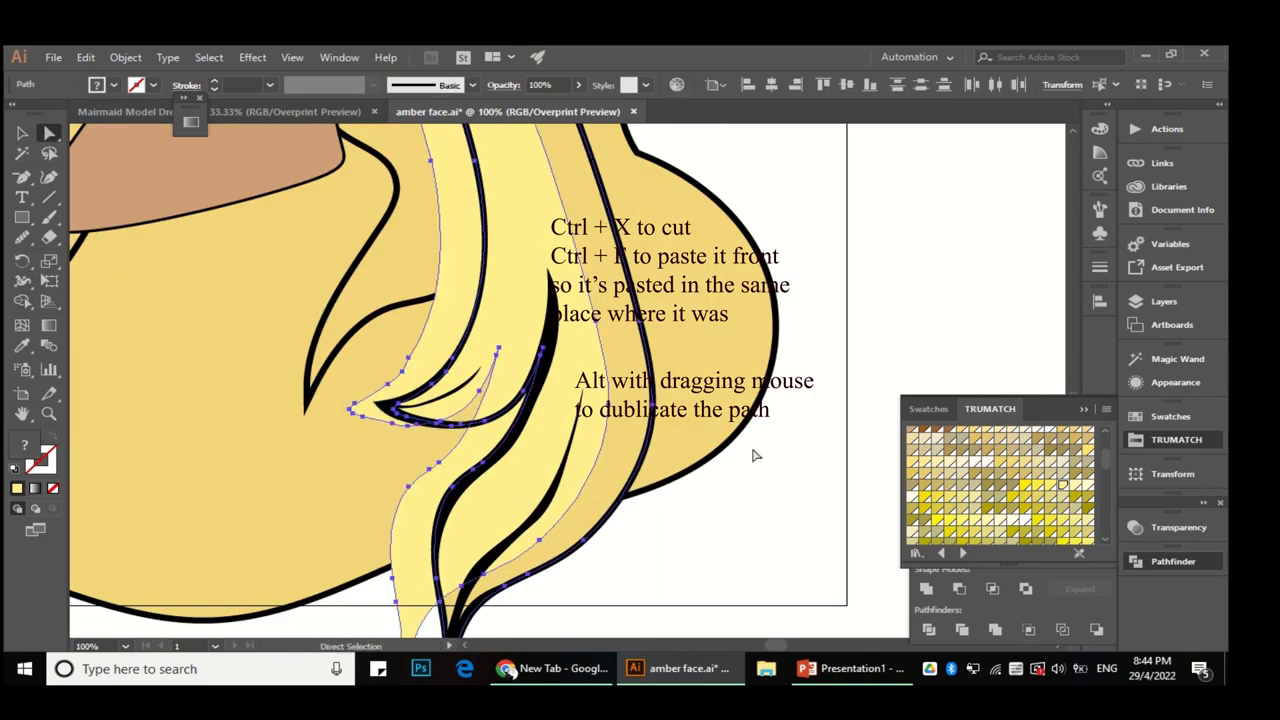
{"action": "left_click_drag", "start_coordinate": [22, 237], "coordinate": [100, 257]}
{"action": "scroll", "coordinate": [374, 422], "scroll_direction": "down", "scroll_amount": 2}
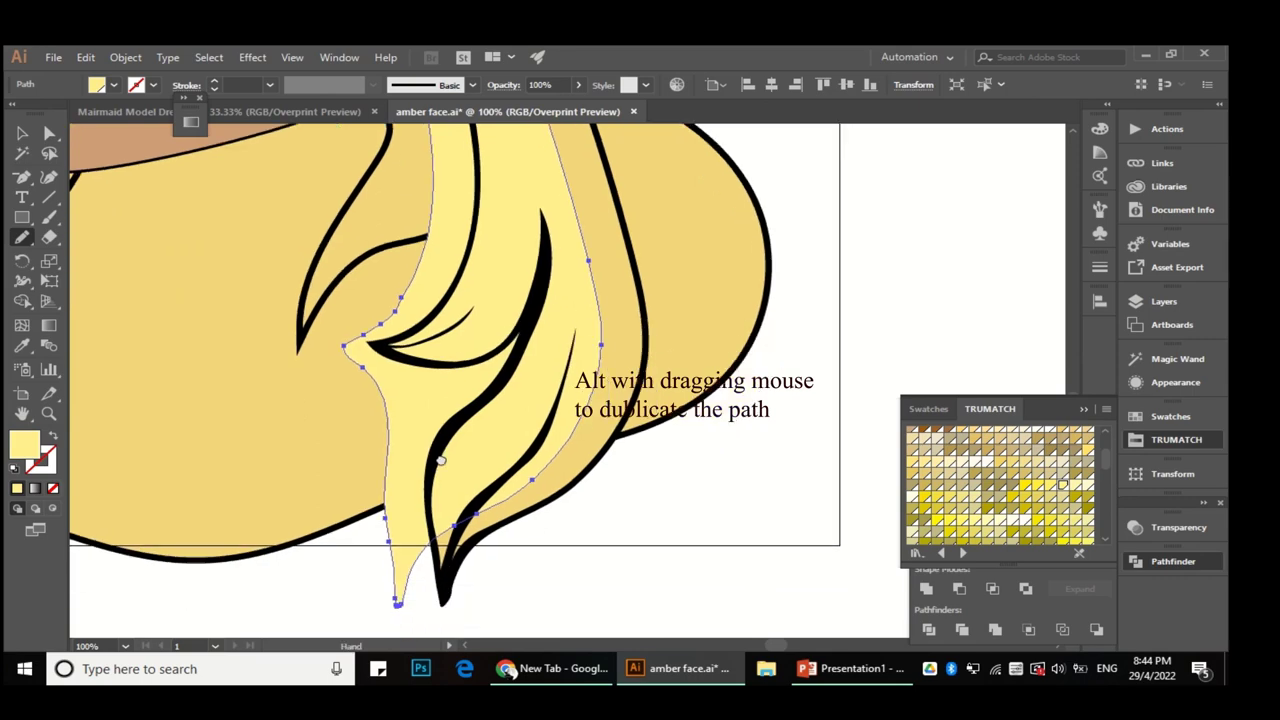
{"action": "scroll", "coordinate": [470, 492], "scroll_direction": "down", "scroll_amount": 1}
{"action": "scroll", "coordinate": [488, 530], "scroll_direction": "up", "scroll_amount": 1}
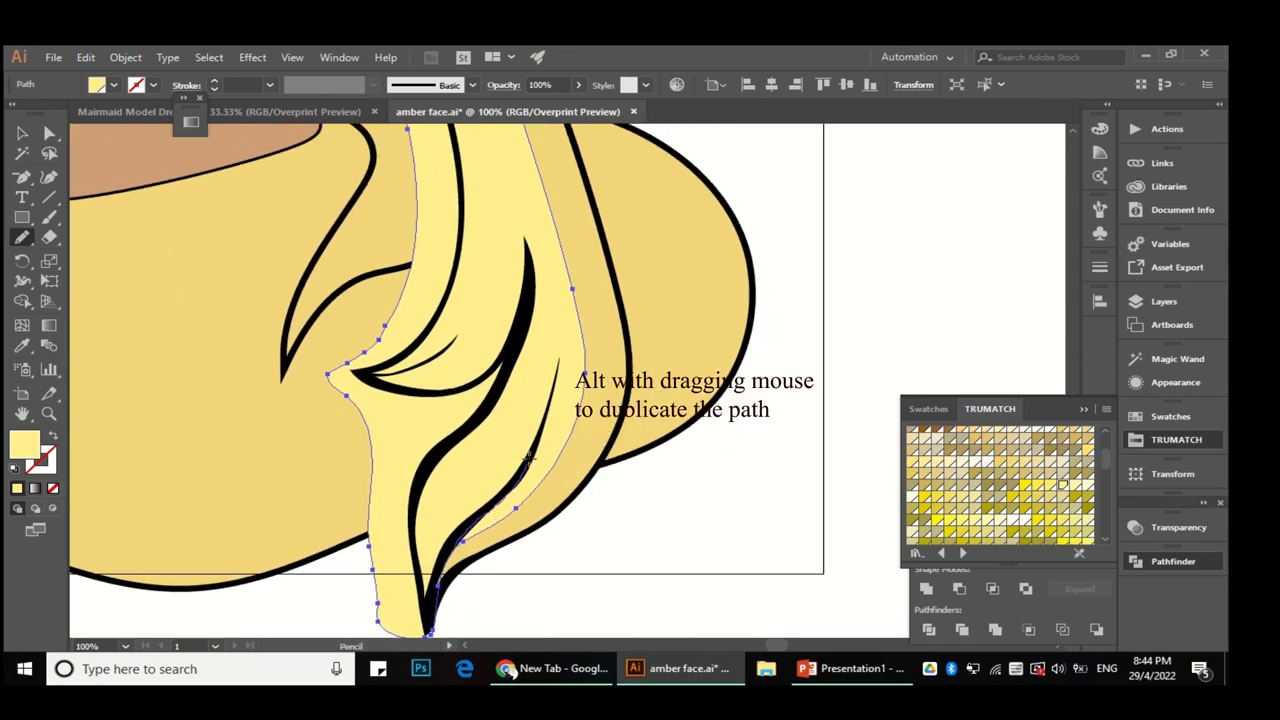
{"action": "left_click_drag", "start_coordinate": [530, 455], "coordinate": [580, 310]}
{"action": "left_click_drag", "start_coordinate": [14, 245], "coordinate": [90, 275]}
{"action": "key", "text": "ctrl+minus"}
{"action": "scroll", "coordinate": [466, 406], "scroll_direction": "up", "scroll_amount": 3}
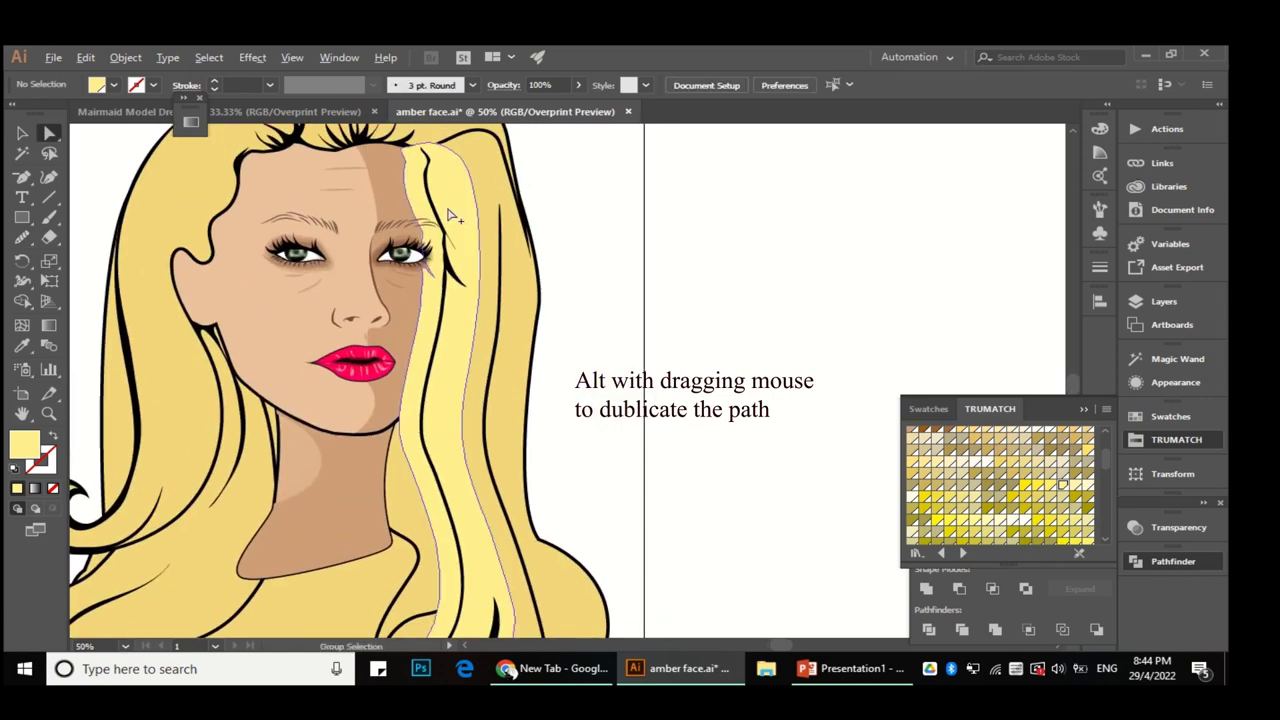
{"action": "key", "text": "ctrl+plus"}
Step: Try bright yellow on the right highlight strip, then settle on a pale cream TRUMATCH fill
{"action": "key", "text": "a"}
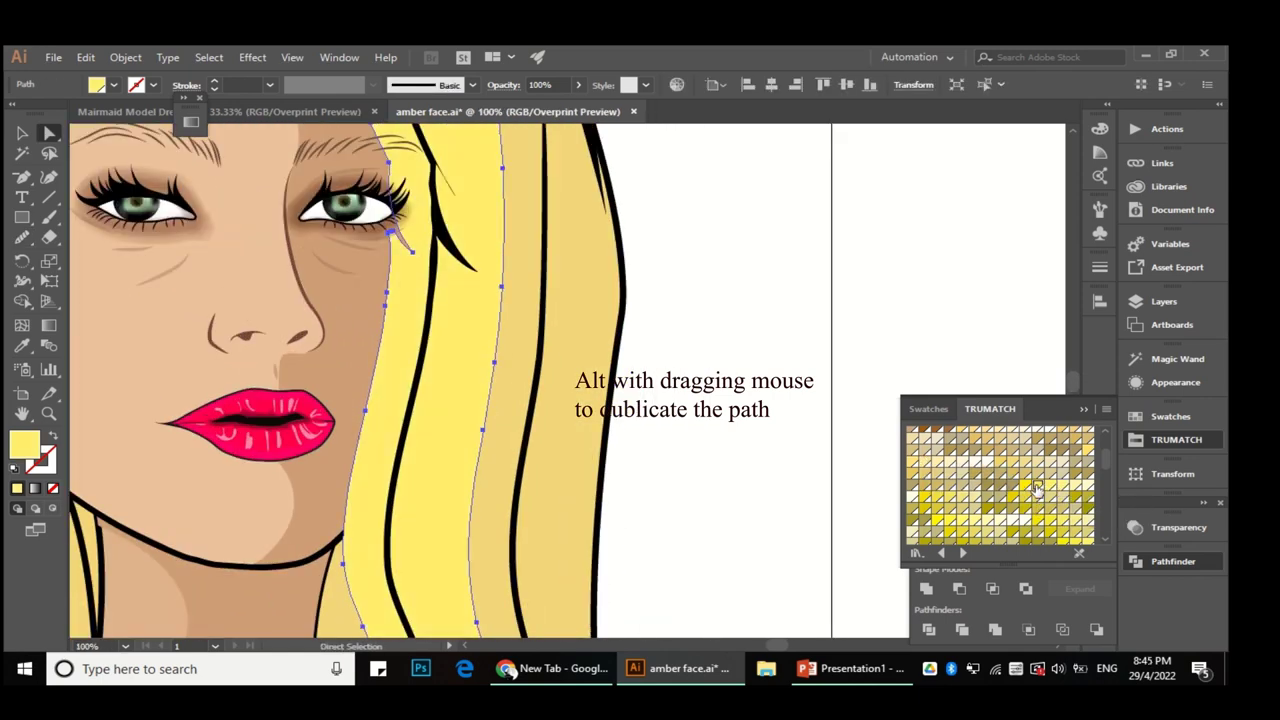
{"action": "left_click", "coordinate": [1036, 488]}
{"action": "key", "text": "ctrl+minus"}
{"action": "key", "text": "ctrl+plus"}
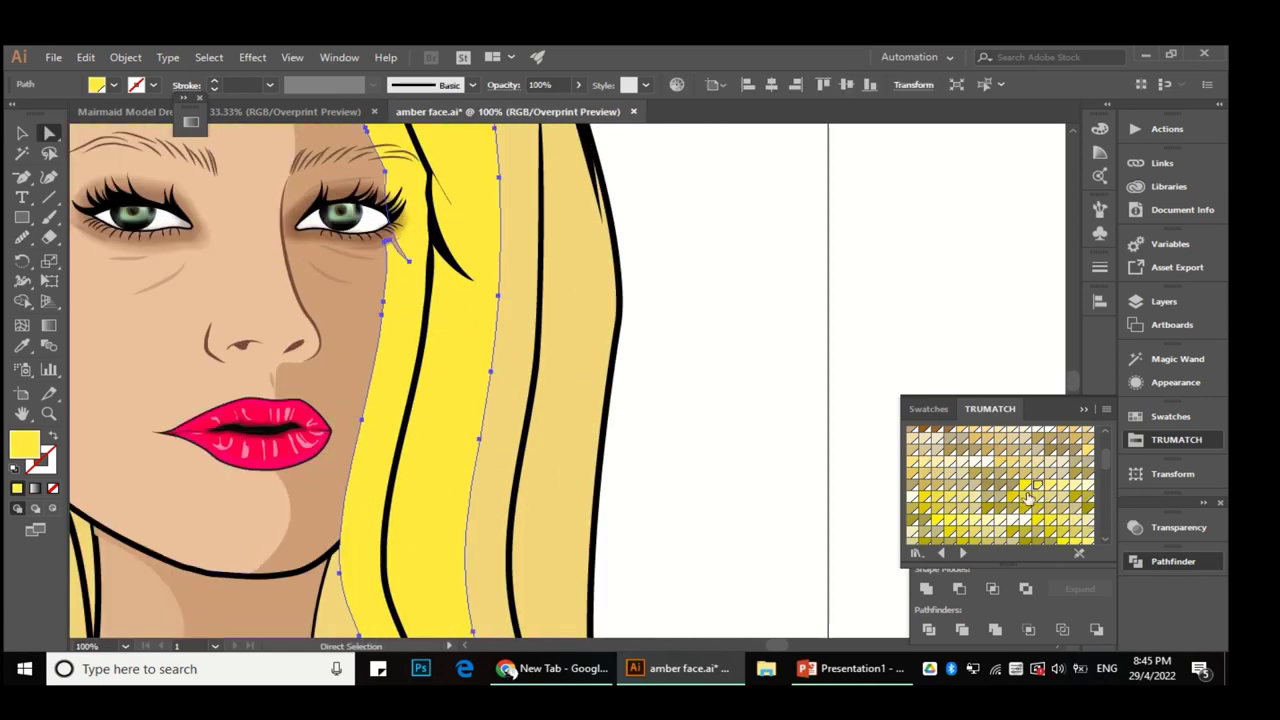
{"action": "key", "text": "ctrl+minus"}
{"action": "left_click", "coordinate": [1075, 488]}
{"action": "key", "text": "ctrl+plus"}
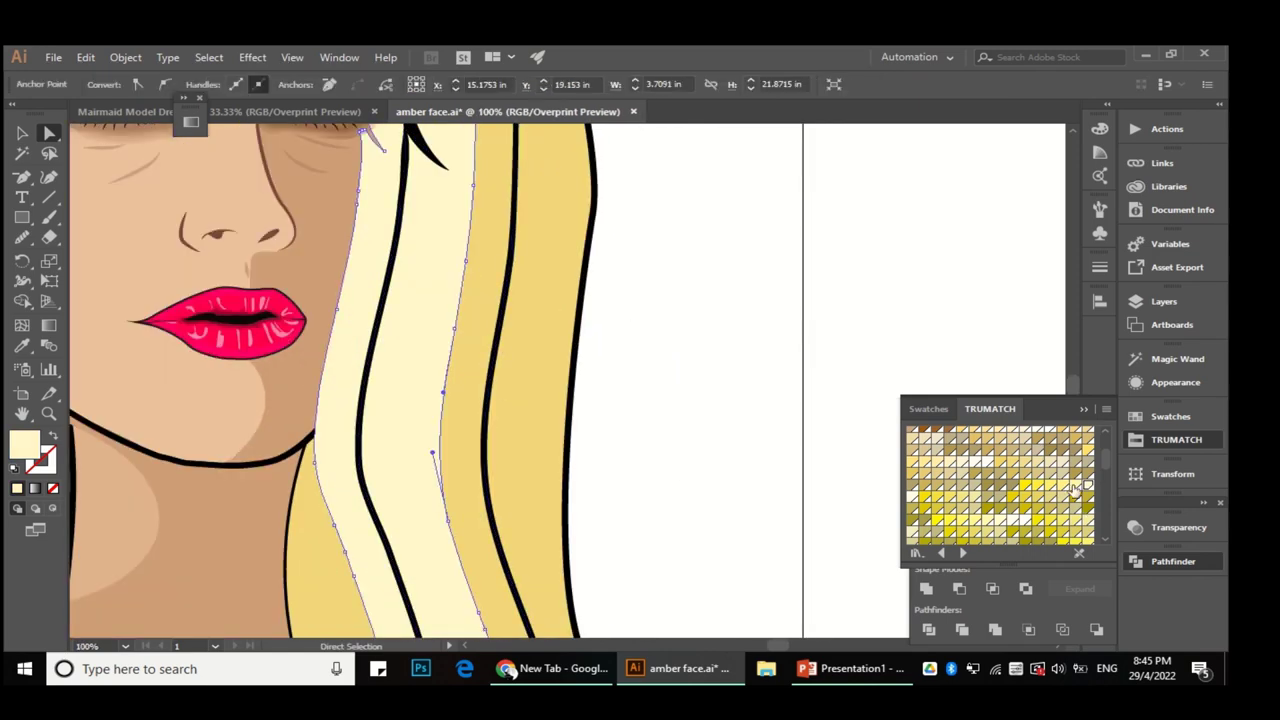
{"action": "key", "text": "ctrl+shift+a"}
{"action": "key", "text": "ctrl+minus"}
{"action": "key", "text": "ctrl+plus"}
Step: Refine the strip's edge by deleting an anchor point and reshaping it with the Curvature tool
{"action": "key", "text": "ctrl+z"}
{"action": "left_click", "coordinate": [22, 240]}
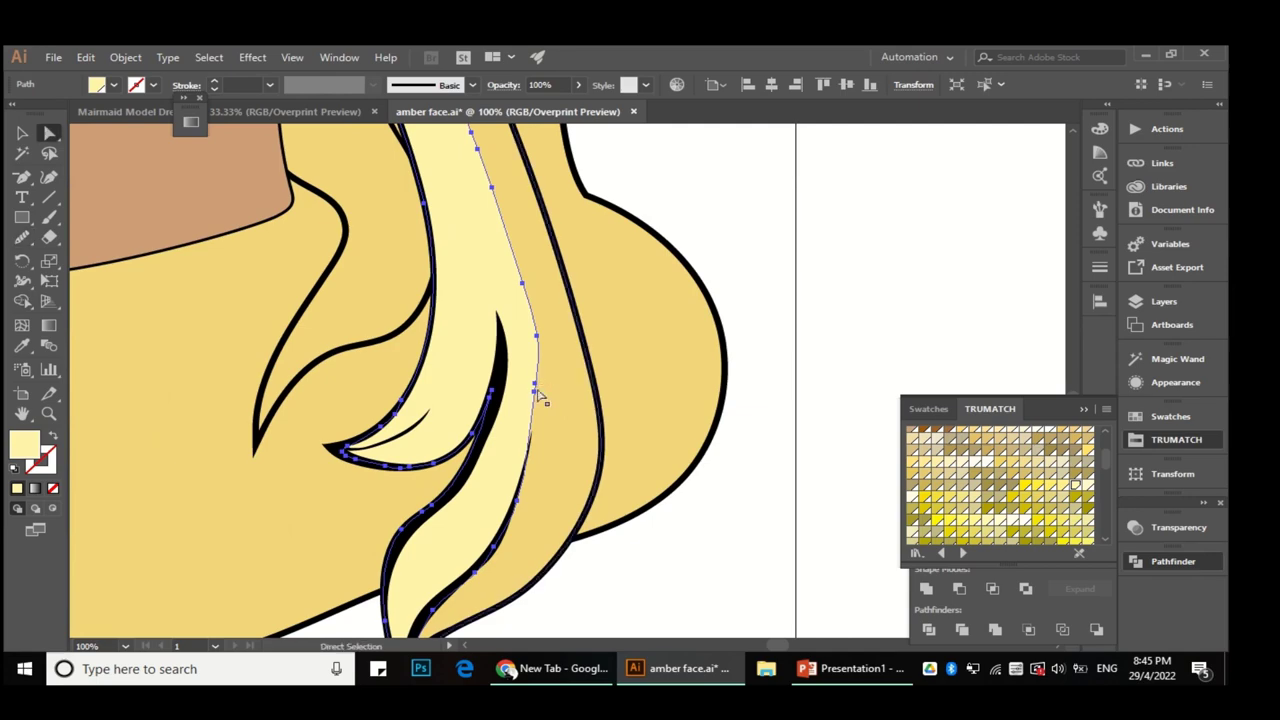
{"action": "key", "text": "minus"}
{"action": "key", "text": "shift+asciitilde"}
{"action": "scroll", "coordinate": [530, 440], "scroll_direction": "up", "scroll_amount": 2}
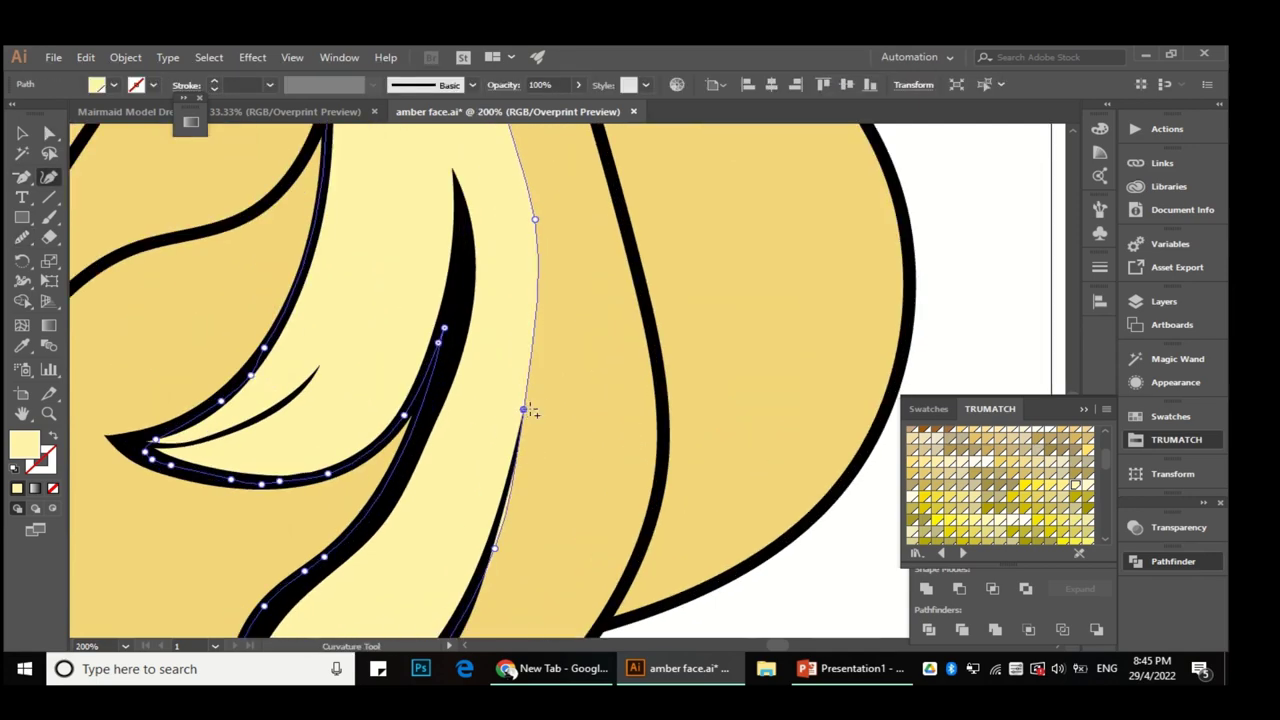
{"action": "left_click", "coordinate": [494, 551]}
{"action": "key", "text": "ctrl+minus"}
{"action": "key", "text": "ctrl+minus"}
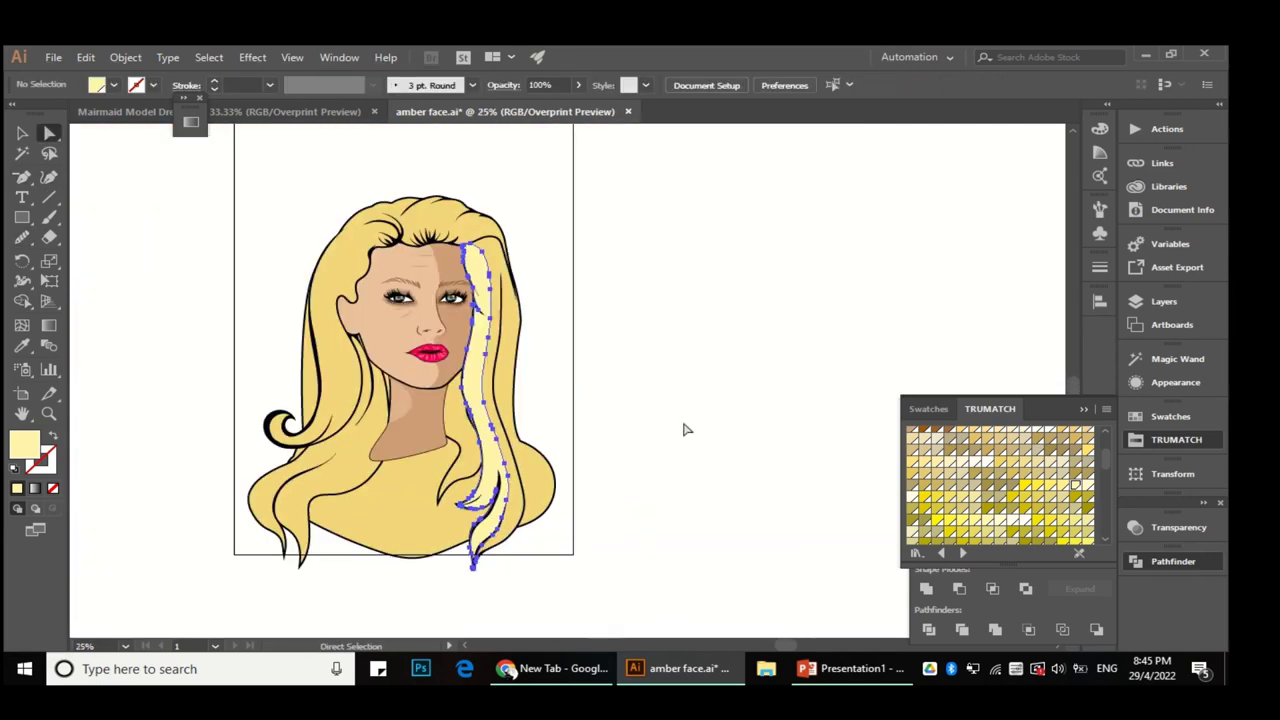
{"action": "key", "text": "v"}
{"action": "left_click", "coordinate": [518, 247]}
{"action": "key", "text": "ctrl+plus"}
Step: With Layers open, draw fine Pencil strand lines at the highlight's top near the hairline
{"action": "key", "text": "a"}
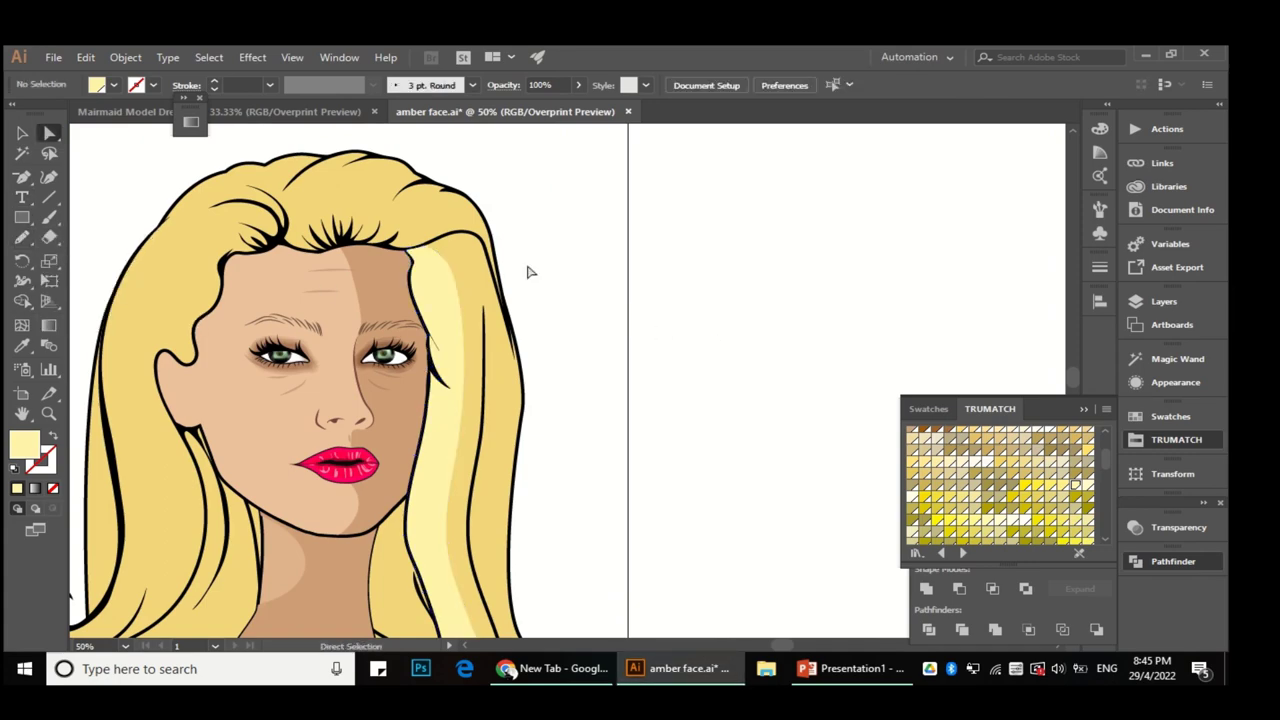
{"action": "scroll", "coordinate": [428, 267], "scroll_direction": "up", "scroll_amount": 1}
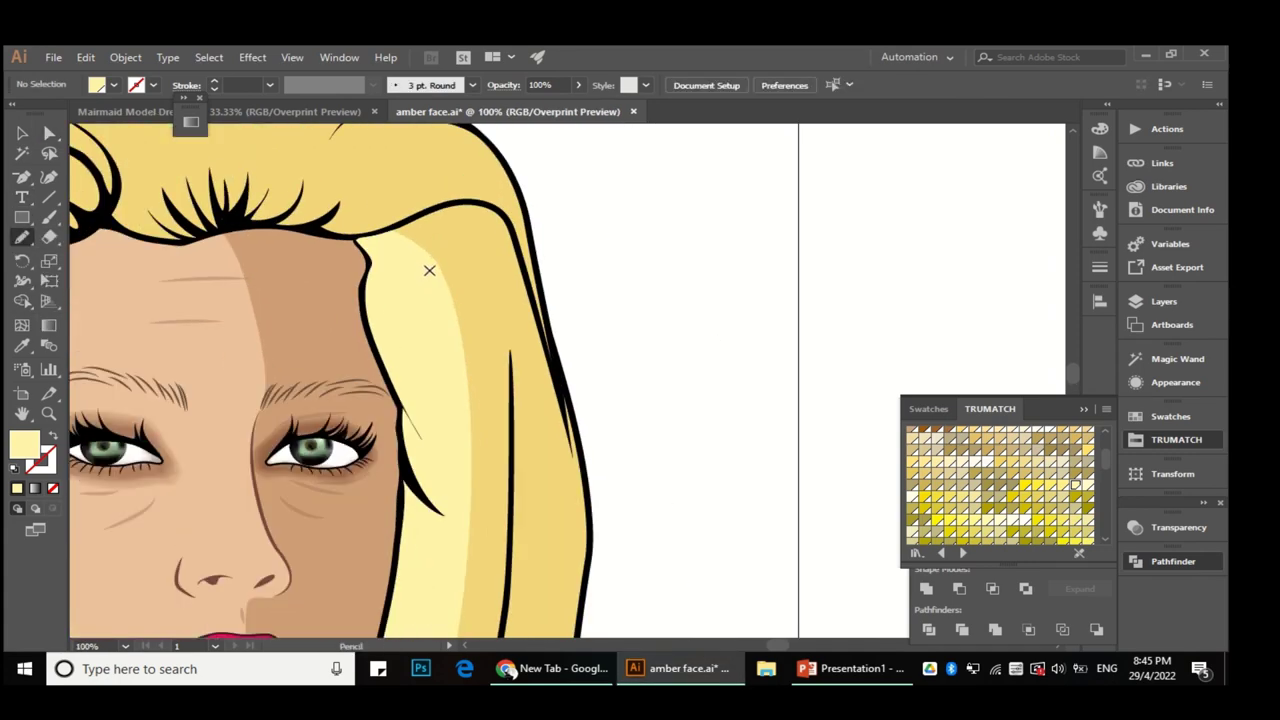
{"action": "left_click", "coordinate": [1175, 290]}
{"action": "scroll", "coordinate": [848, 345], "scroll_direction": "up", "scroll_amount": 1}
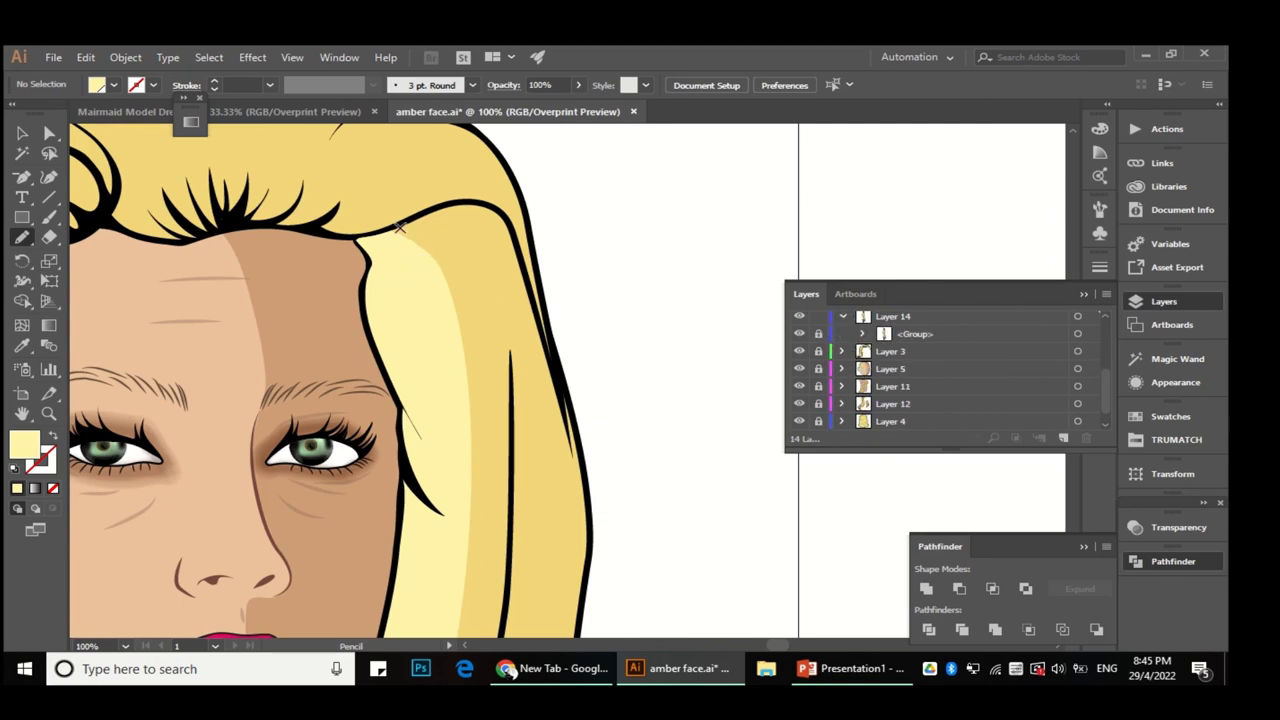
{"action": "scroll", "coordinate": [445, 303], "scroll_direction": "up", "scroll_amount": 3}
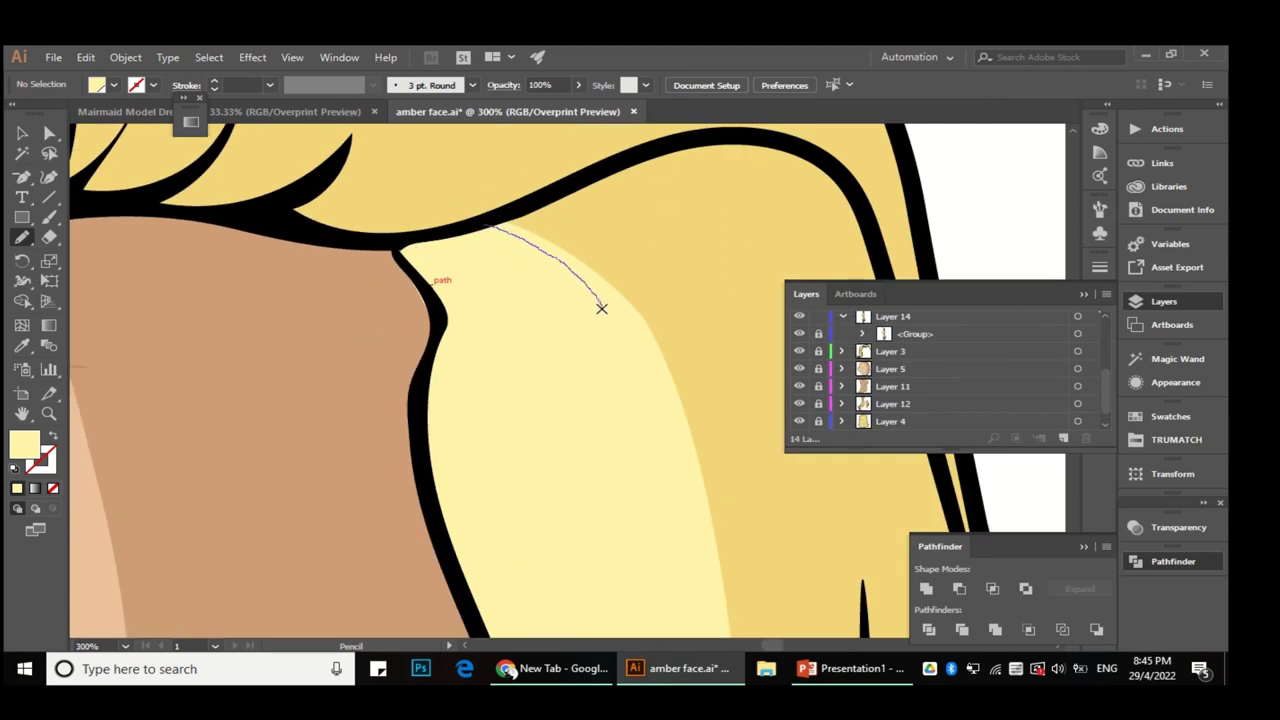
{"action": "left_click_drag", "start_coordinate": [601, 308], "coordinate": [602, 307]}
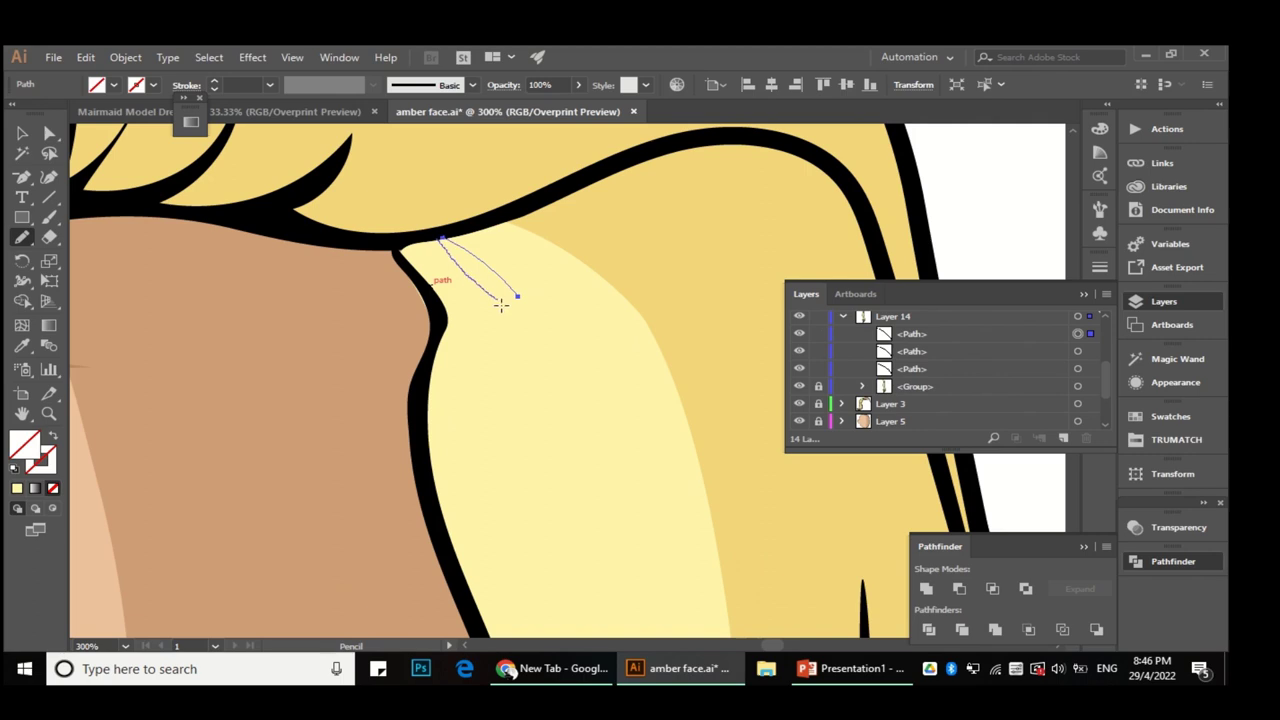
{"action": "key", "text": "ctrl+z"}
{"action": "left_click_drag", "start_coordinate": [430, 252], "coordinate": [436, 268]}
{"action": "left_click_drag", "start_coordinate": [476, 537], "coordinate": [477, 538]}
Step: Group the four strand lines and give them a black stroke
{"action": "scroll", "coordinate": [476, 537], "scroll_direction": "down", "scroll_amount": 3}
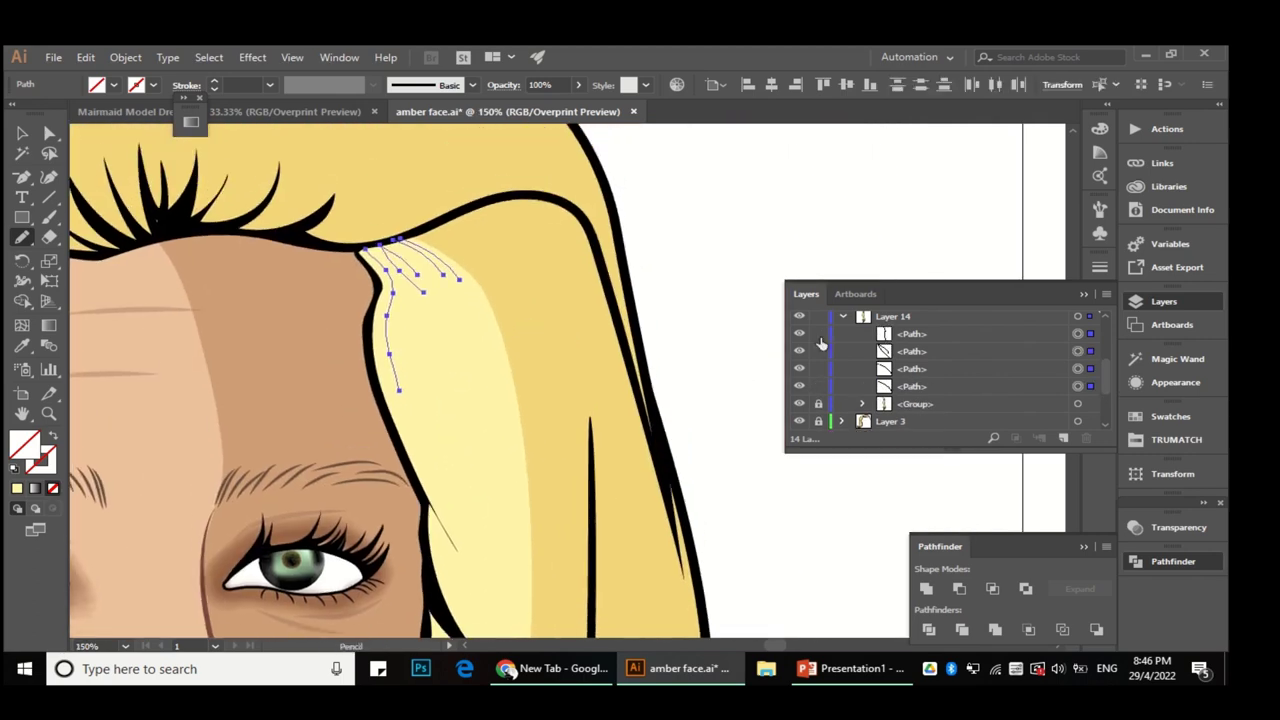
{"action": "key", "text": "ctrl+g"}
{"action": "scroll", "coordinate": [471, 268], "scroll_direction": "up", "scroll_amount": 1}
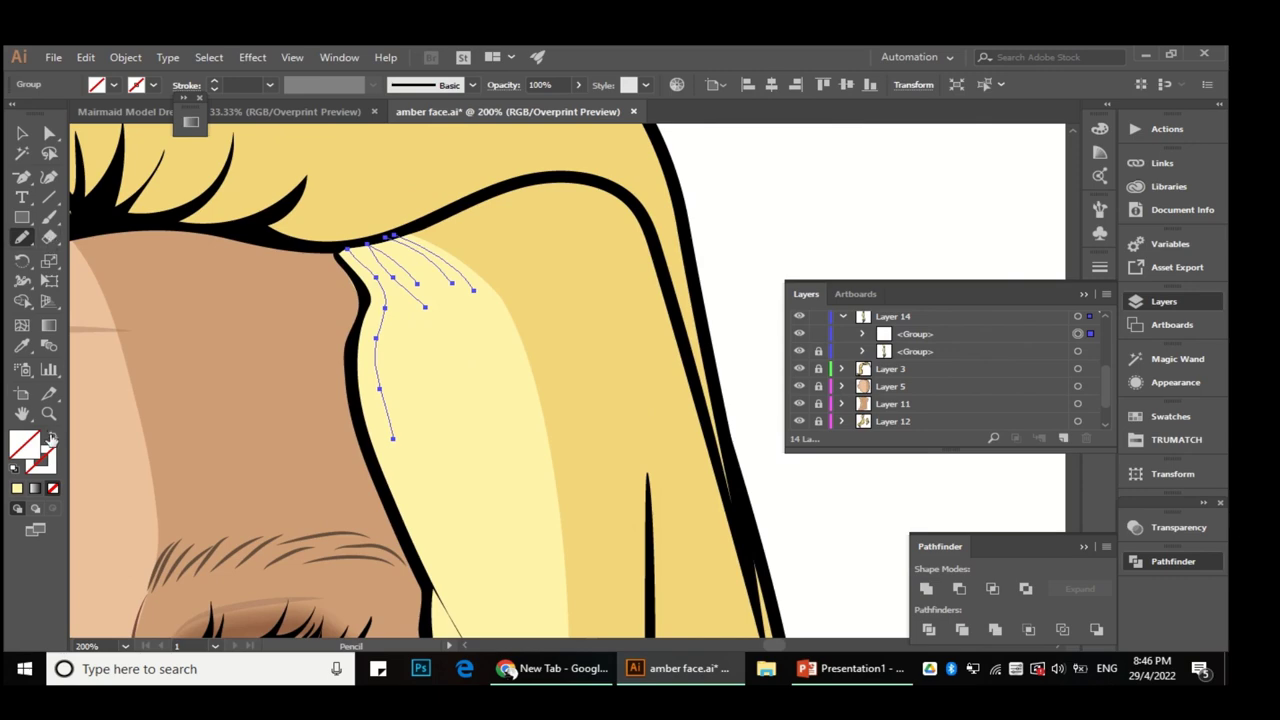
{"action": "left_click", "coordinate": [51, 440]}
Step: Try a thicker stroke weight on the strand lines, then set them to 1 pt
{"action": "left_click", "coordinate": [269, 85]}
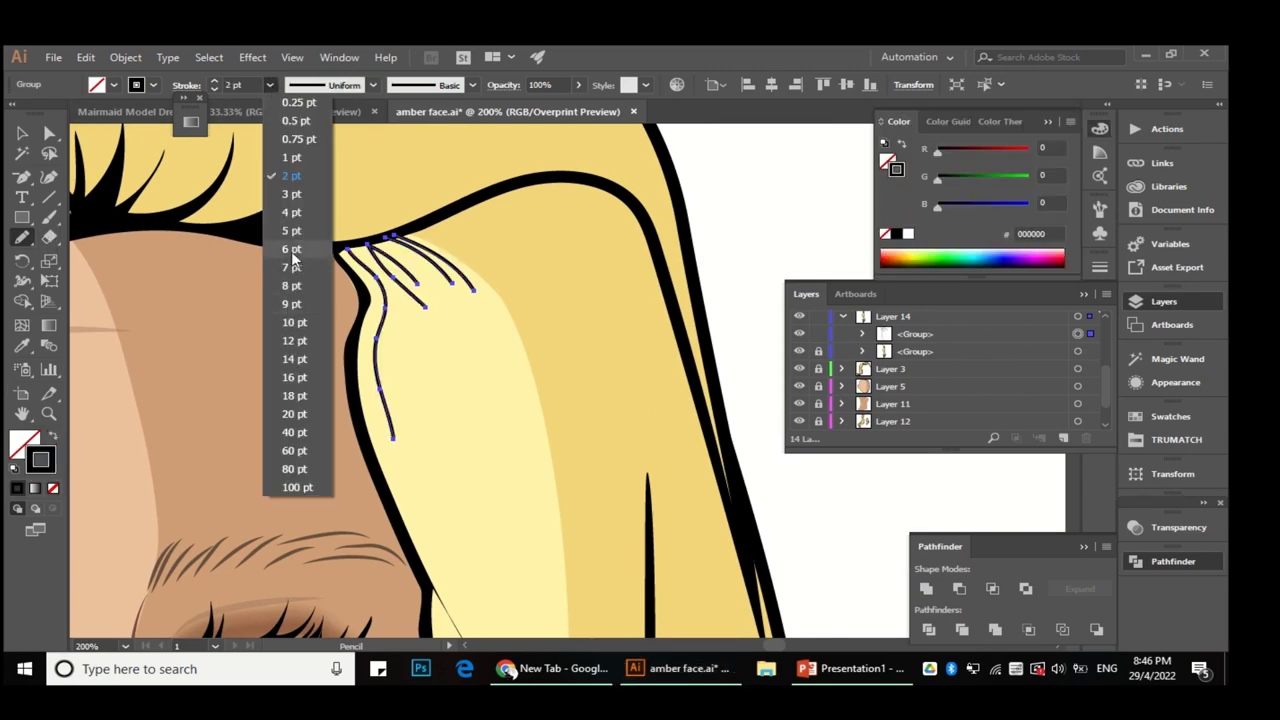
{"action": "left_click", "coordinate": [290, 223]}
{"action": "key", "text": "v"}
{"action": "left_click", "coordinate": [533, 263]}
{"action": "scroll", "coordinate": [533, 263], "scroll_direction": "down", "scroll_amount": 1}
{"action": "scroll", "coordinate": [533, 263], "scroll_direction": "up", "scroll_amount": 1}
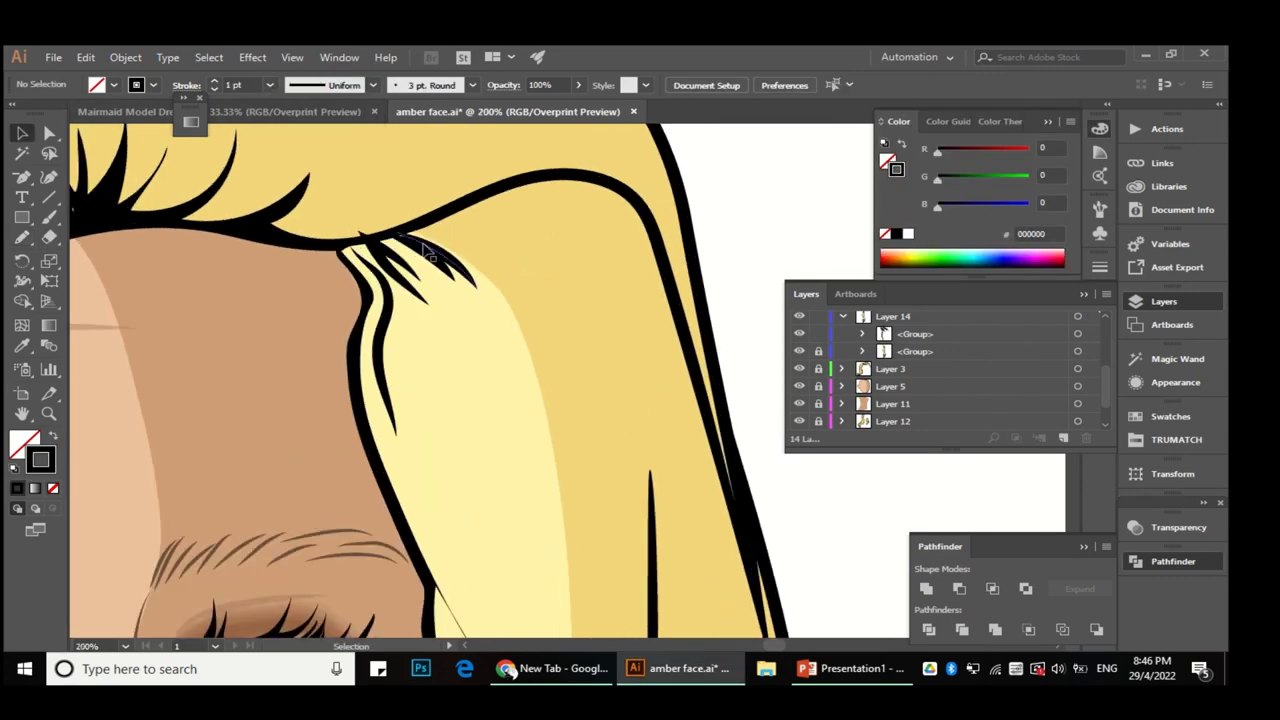
{"action": "key", "text": "a"}
{"action": "scroll", "coordinate": [594, 250], "scroll_direction": "up", "scroll_amount": 2}
{"action": "left_click", "coordinate": [269, 85]}
{"action": "left_click", "coordinate": [290, 163]}
Step: Move and rotate the strand lines into position at the hairline
{"action": "scroll", "coordinate": [594, 277], "scroll_direction": "down", "scroll_amount": 1}
{"action": "left_click", "coordinate": [450, 322]}
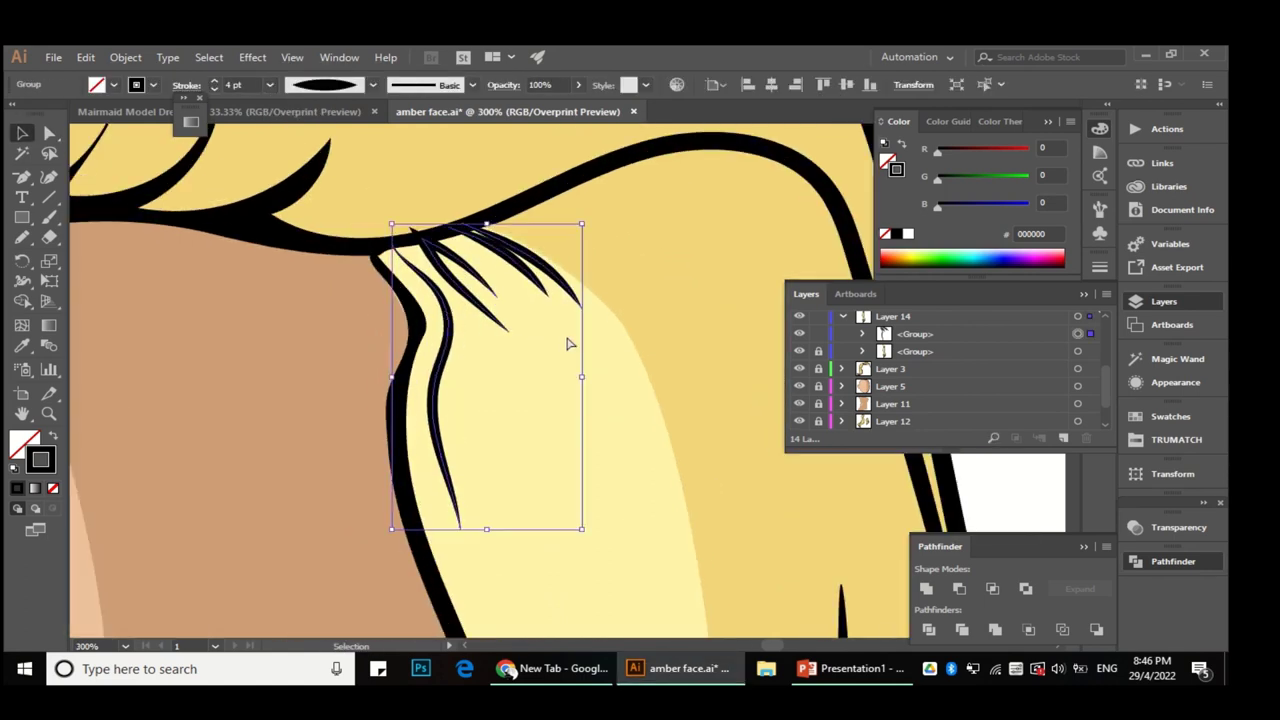
{"action": "left_click_drag", "start_coordinate": [452, 327], "coordinate": [445, 318]}
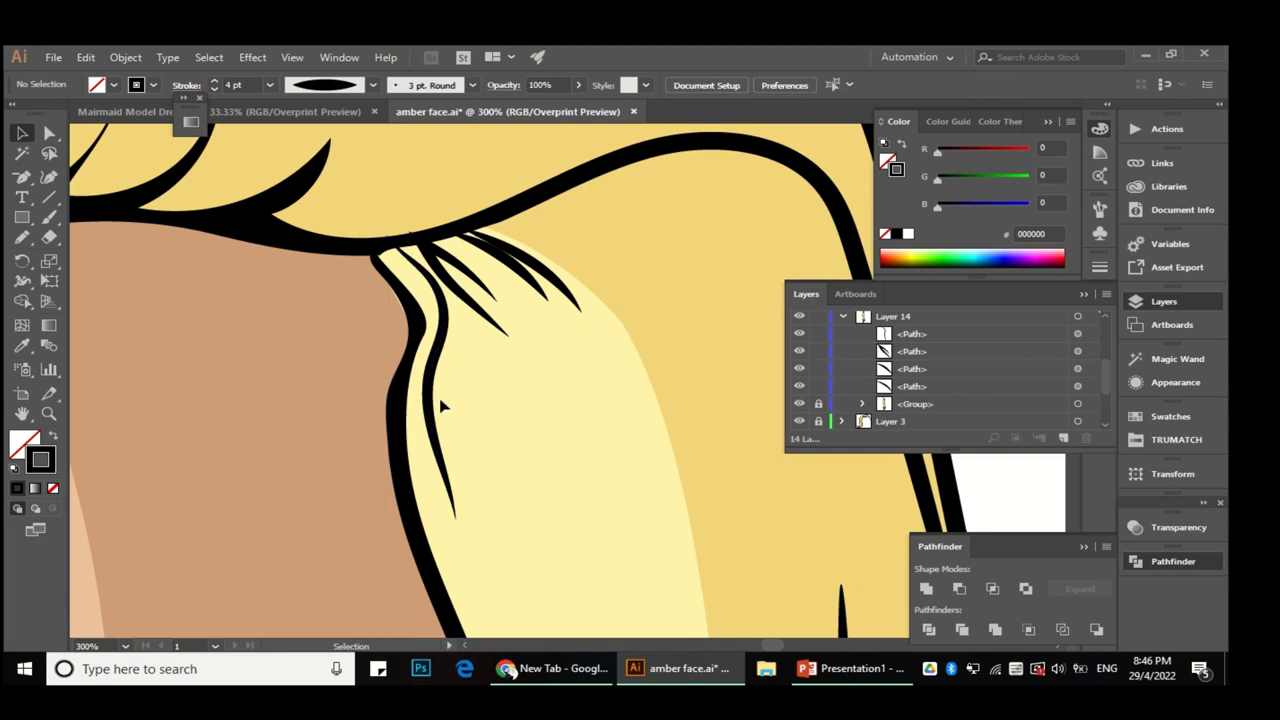
{"action": "scroll", "coordinate": [449, 251], "scroll_direction": "up", "scroll_amount": 2}
{"action": "left_click_drag", "start_coordinate": [449, 251], "coordinate": [557, 289]}
{"action": "left_click_drag", "start_coordinate": [624, 397], "coordinate": [697, 257]}
{"action": "left_click_drag", "start_coordinate": [578, 391], "coordinate": [514, 277]}
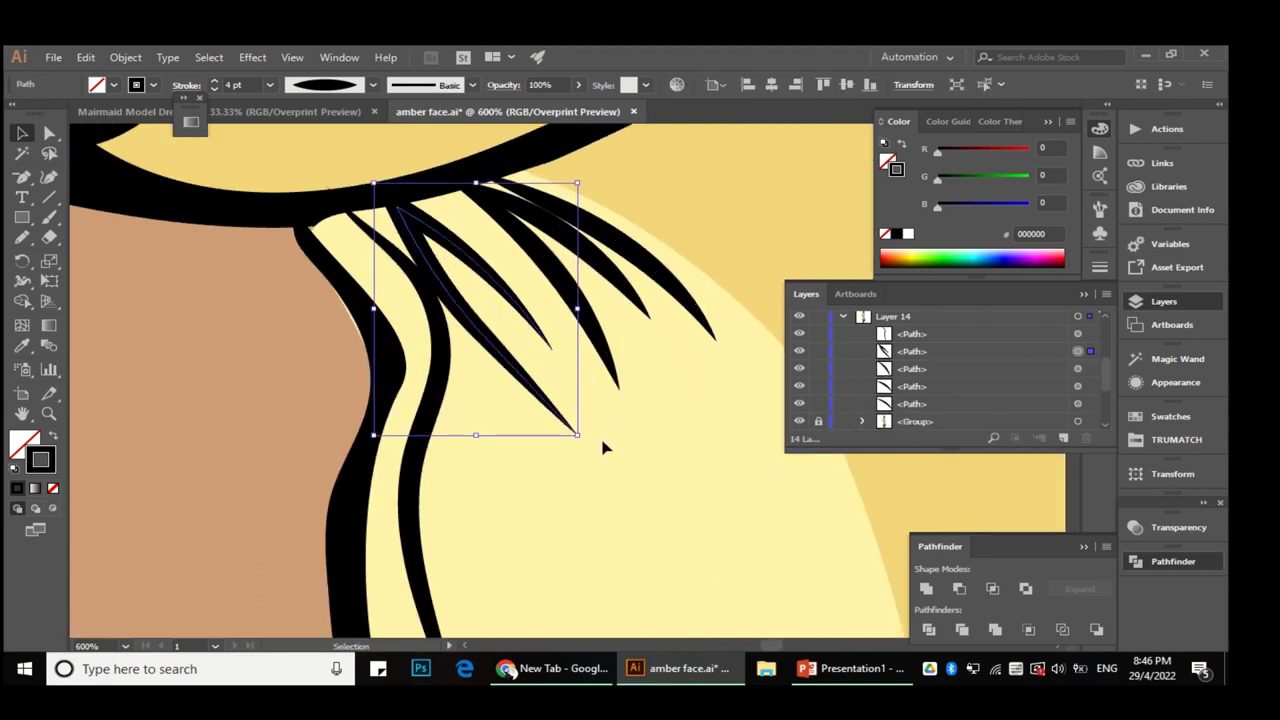
Step: Marquee-select the black hair strand strokes beside the face and group them
{"action": "scroll", "coordinate": [478, 228], "scroll_direction": "down", "scroll_amount": 3}
{"action": "scroll", "coordinate": [477, 227], "scroll_direction": "down", "scroll_amount": 3}
{"action": "scroll", "coordinate": [543, 329], "scroll_direction": "up", "scroll_amount": 2}
{"action": "scroll", "coordinate": [430, 300], "scroll_direction": "up", "scroll_amount": 2}
{"action": "left_click_drag", "start_coordinate": [430, 300], "coordinate": [545, 345]}
{"action": "key", "text": "ctrl+g"}
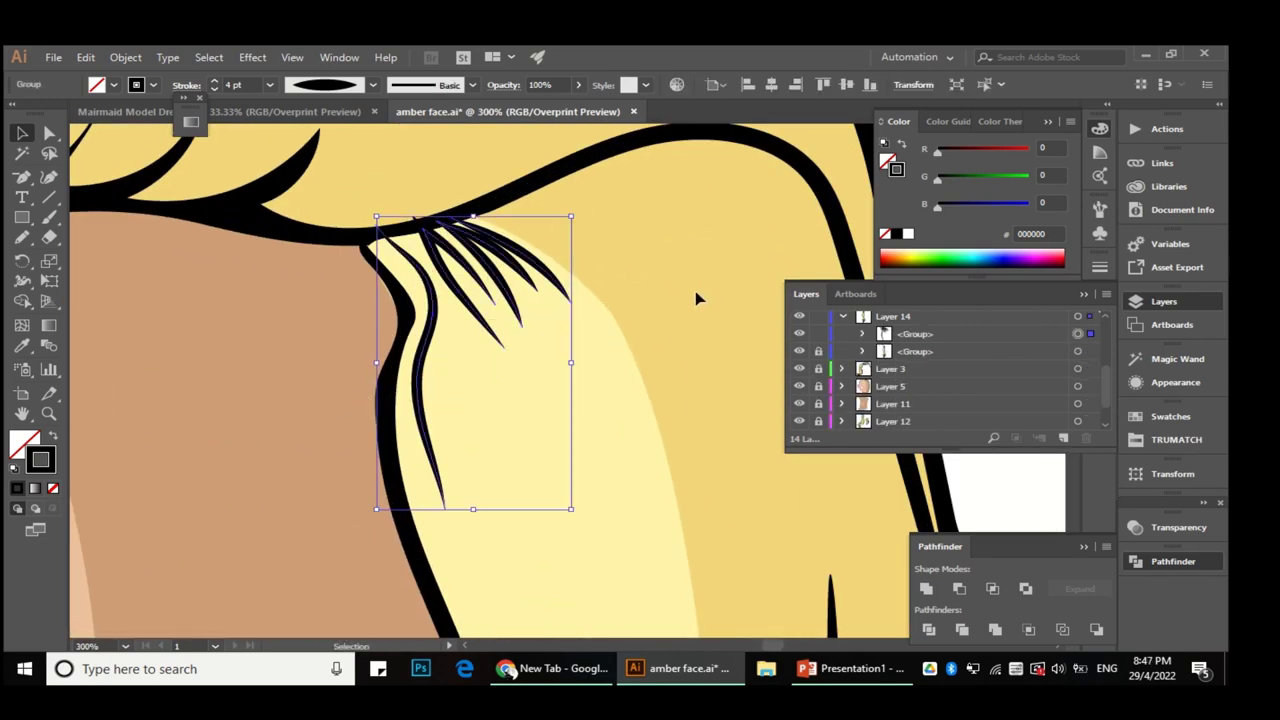
Step: Copy the grouped hair strands and paste the copy in front
{"action": "left_click", "coordinate": [84, 58]}
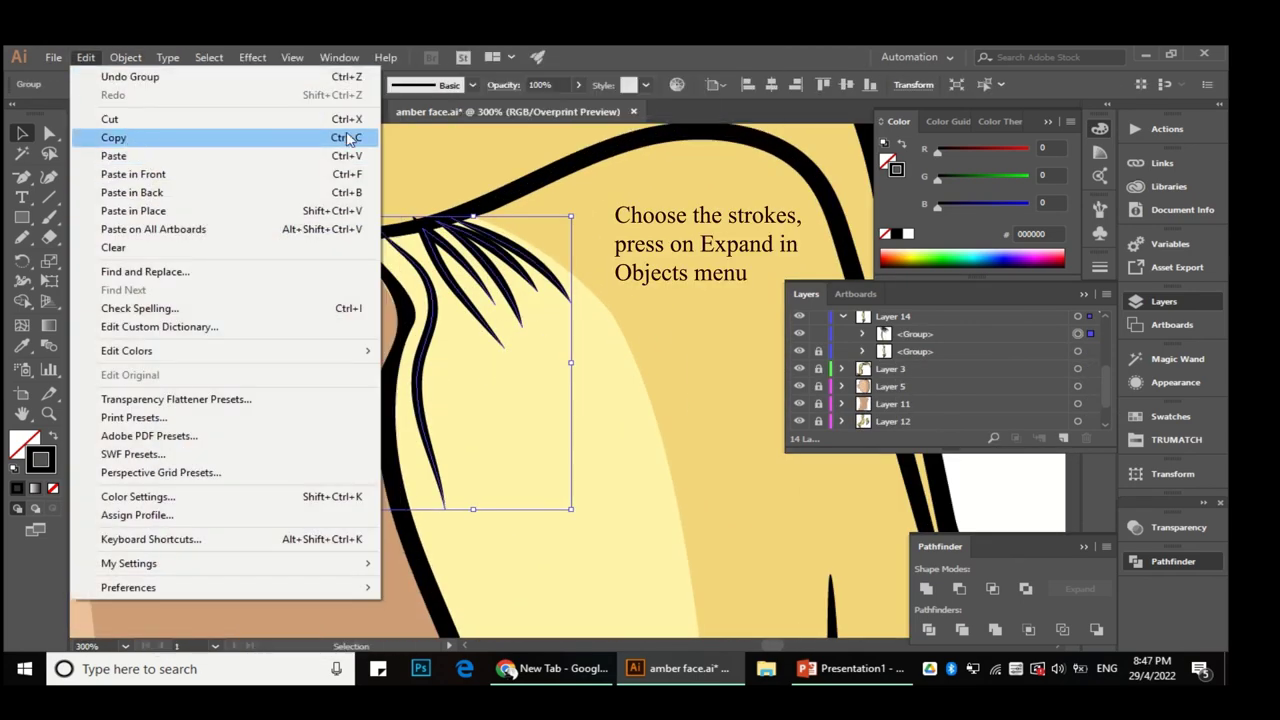
{"action": "left_click", "coordinate": [113, 137]}
{"action": "left_click", "coordinate": [634, 308]}
{"action": "left_click", "coordinate": [84, 58]}
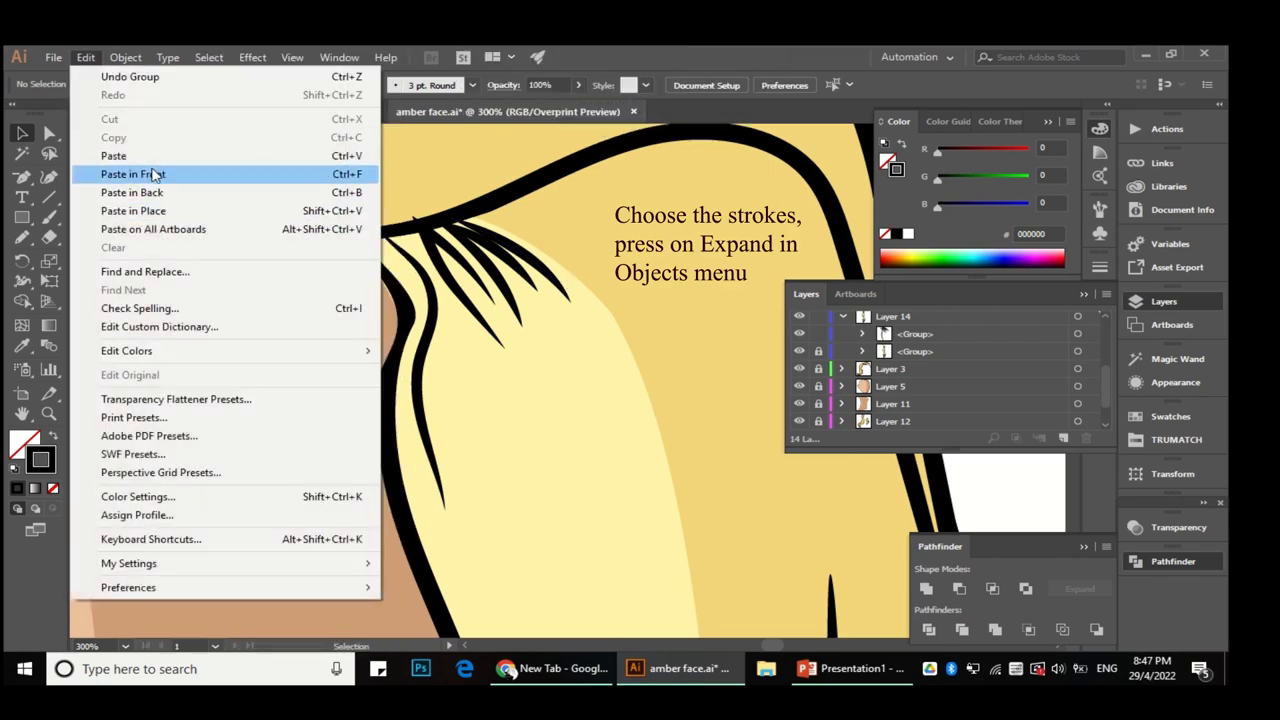
{"action": "left_click", "coordinate": [352, 180]}
Step: Expand the pasted strand strokes into filled shapes with Object > Expand
{"action": "left_click", "coordinate": [125, 57]}
{"action": "left_click", "coordinate": [228, 250]}
{"action": "left_click", "coordinate": [619, 360]}
{"action": "left_click", "coordinate": [545, 232]}
Step: Subtract the strands from the highlight with Shape Builder and hide the original strand group
{"action": "key", "text": "a"}
{"action": "key", "text": "ctrl+a"}
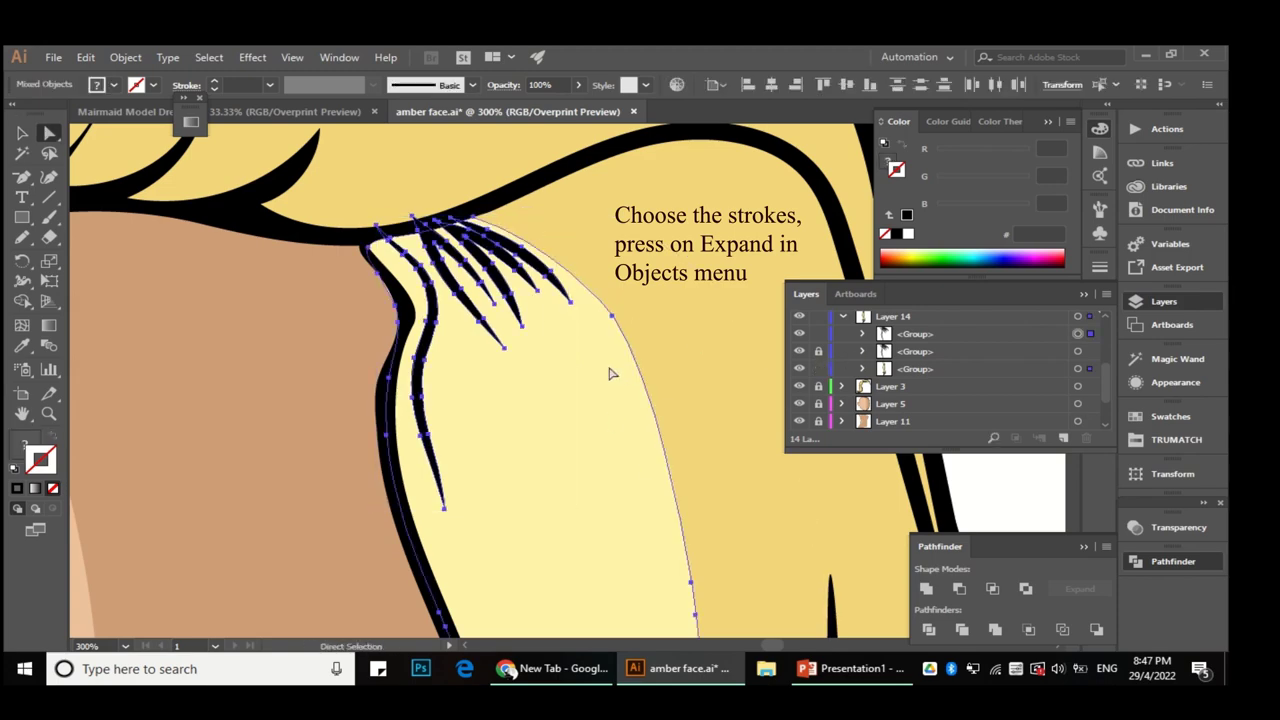
{"action": "scroll", "coordinate": [527, 257], "scroll_direction": "up", "scroll_amount": 2}
{"action": "left_click", "coordinate": [22, 300]}
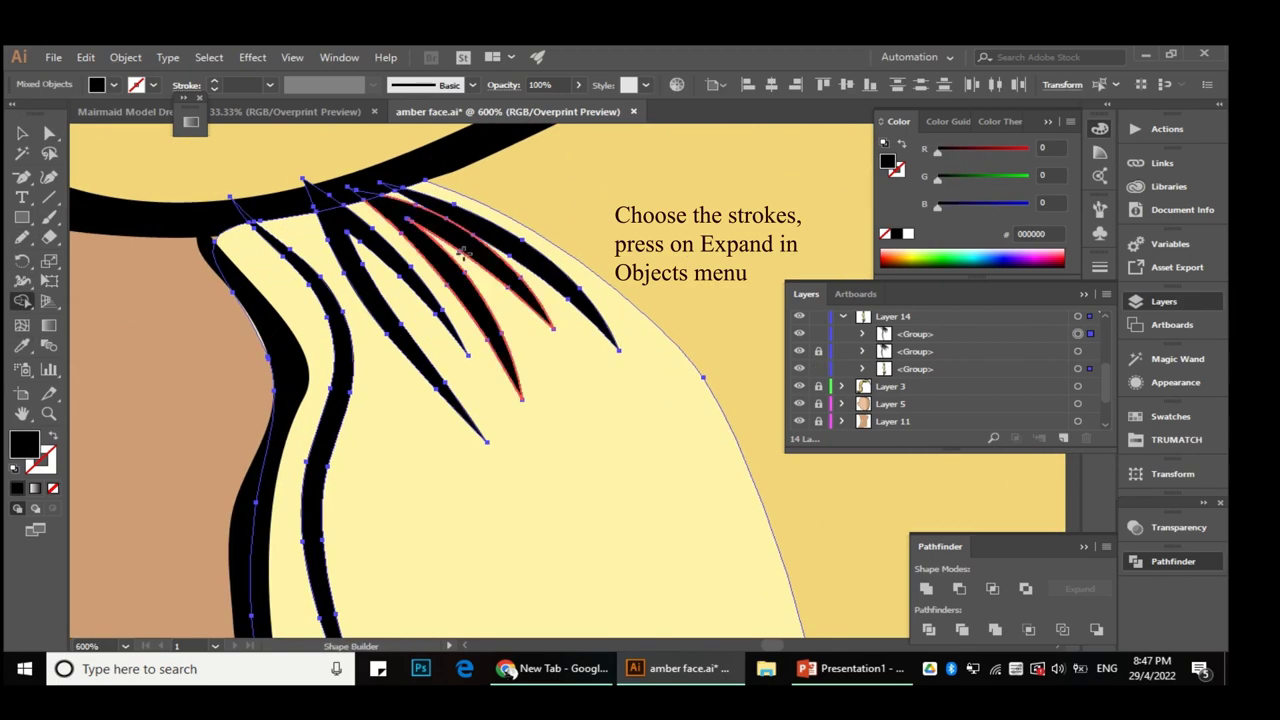
{"action": "left_click", "coordinate": [798, 350]}
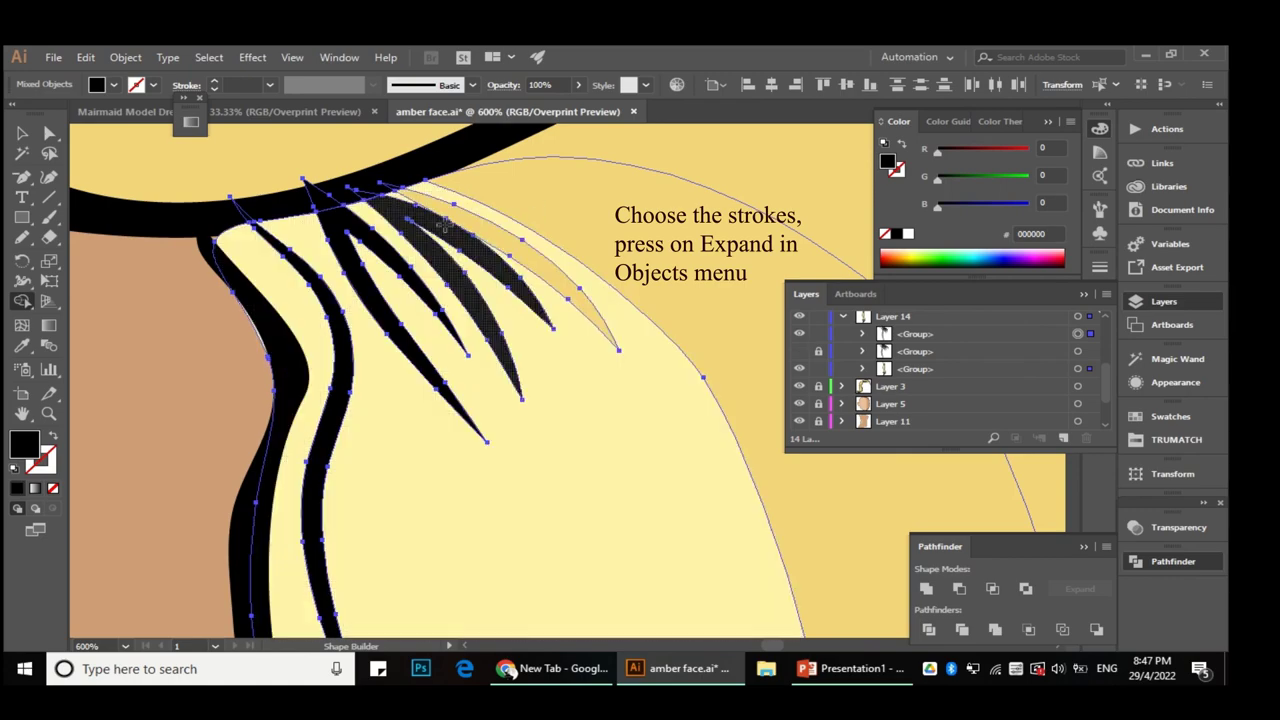
{"action": "scroll", "coordinate": [436, 223], "scroll_direction": "up", "scroll_amount": 2}
{"action": "scroll", "coordinate": [505, 212], "scroll_direction": "down", "scroll_amount": 1}
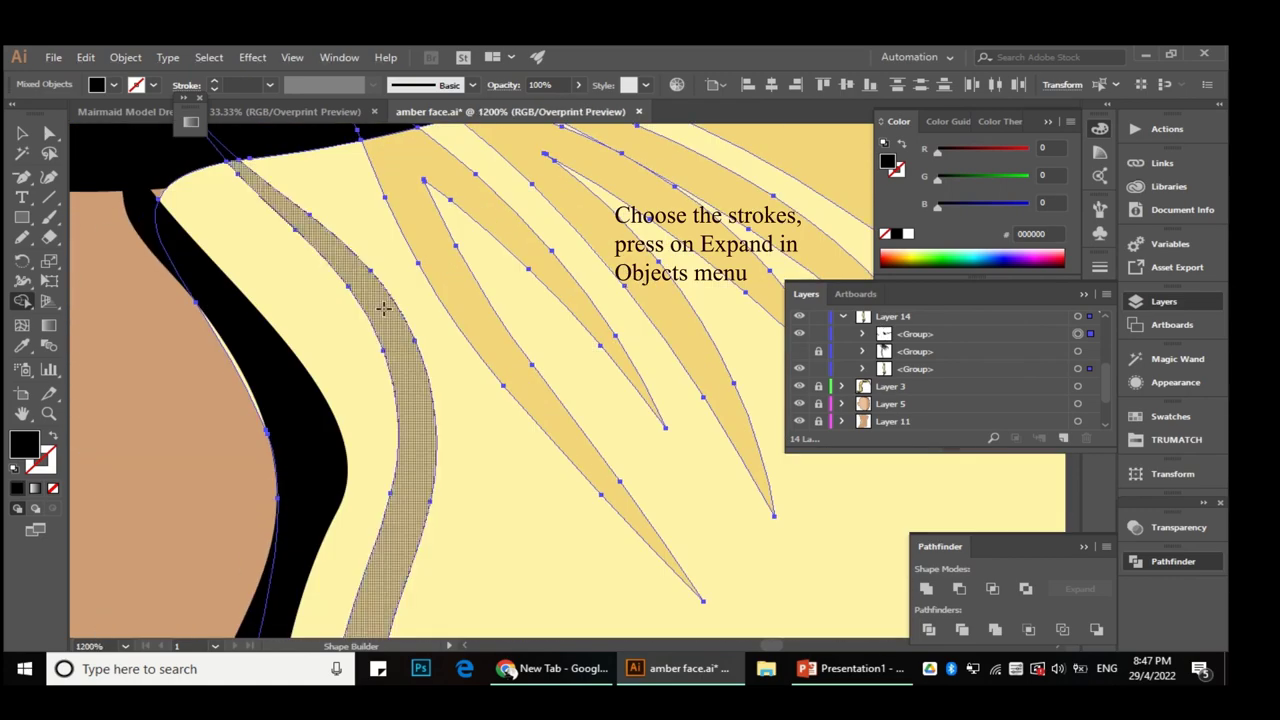
{"action": "scroll", "coordinate": [505, 230], "scroll_direction": "down", "scroll_amount": 1}
{"action": "scroll", "coordinate": [520, 300], "scroll_direction": "down", "scroll_amount": 2}
Step: Reselect the expanded strand outlines, then select the path along the face edge
{"action": "key", "text": "a"}
{"action": "scroll", "coordinate": [400, 280], "scroll_direction": "up", "scroll_amount": 3}
{"action": "scroll", "coordinate": [266, 217], "scroll_direction": "up", "scroll_amount": 2}
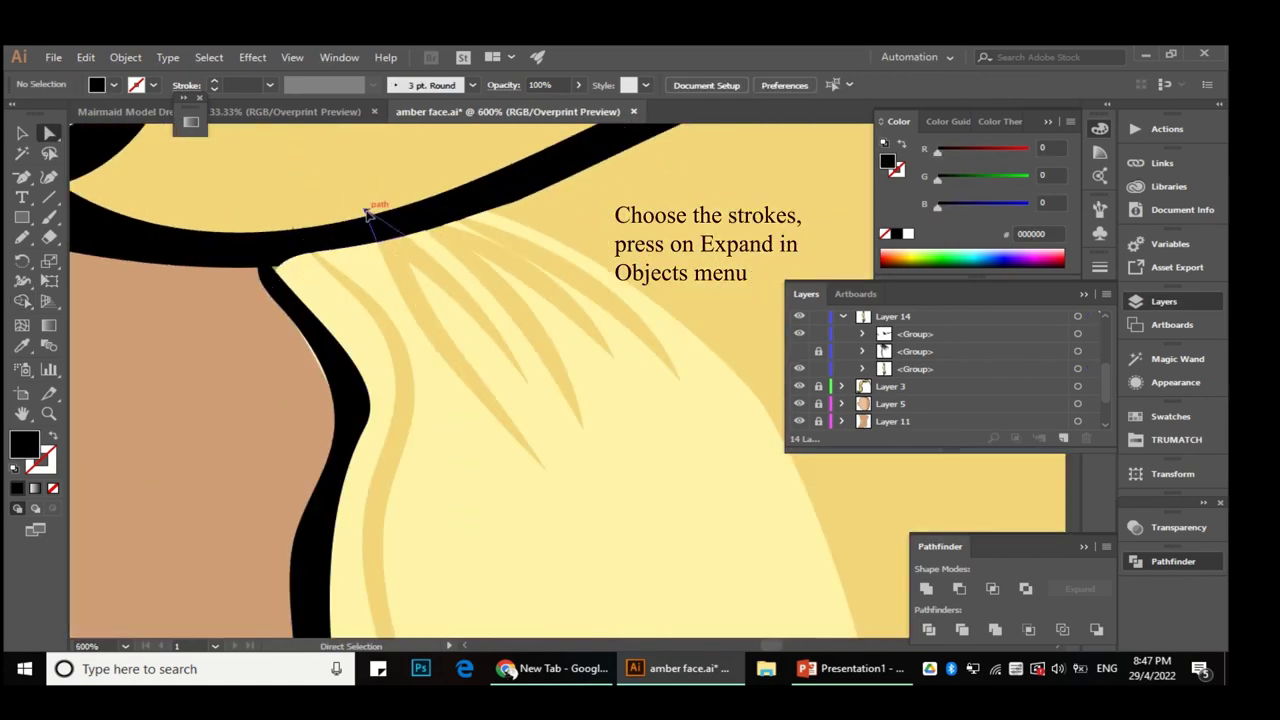
{"action": "scroll", "coordinate": [262, 347], "scroll_direction": "up", "scroll_amount": 2}
{"action": "key", "text": "ctrl+a"}
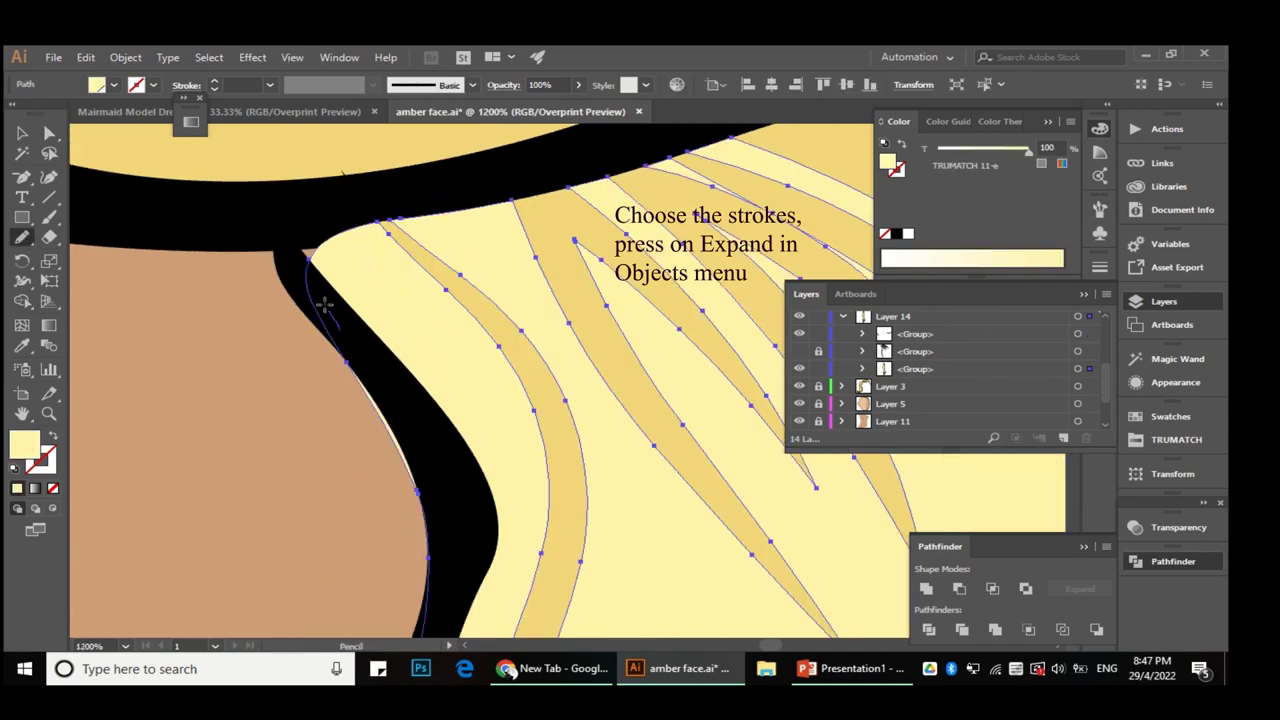
{"action": "scroll", "coordinate": [380, 335], "scroll_direction": "down", "scroll_amount": 2}
{"action": "scroll", "coordinate": [395, 393], "scroll_direction": "down", "scroll_amount": 1}
{"action": "scroll", "coordinate": [380, 340], "scroll_direction": "up", "scroll_amount": 2}
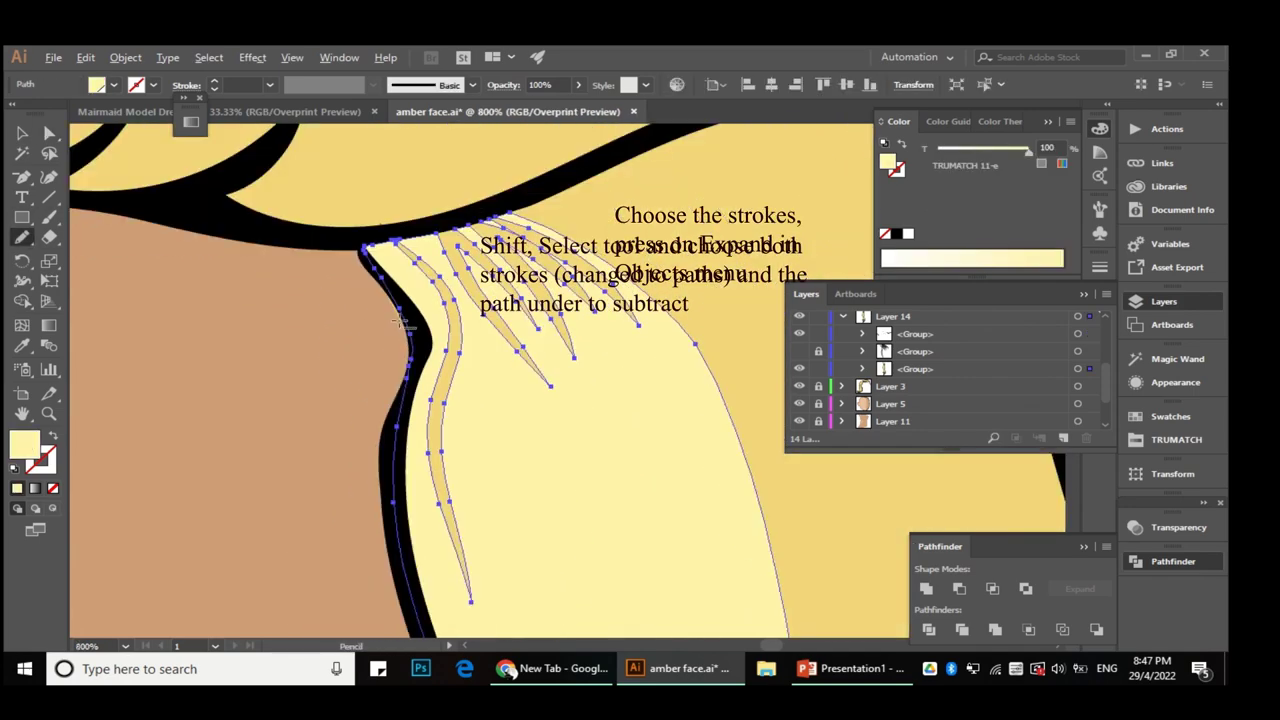
{"action": "scroll", "coordinate": [380, 340], "scroll_direction": "down", "scroll_amount": 2}
{"action": "key", "text": "a"}
{"action": "left_click", "coordinate": [378, 348]}
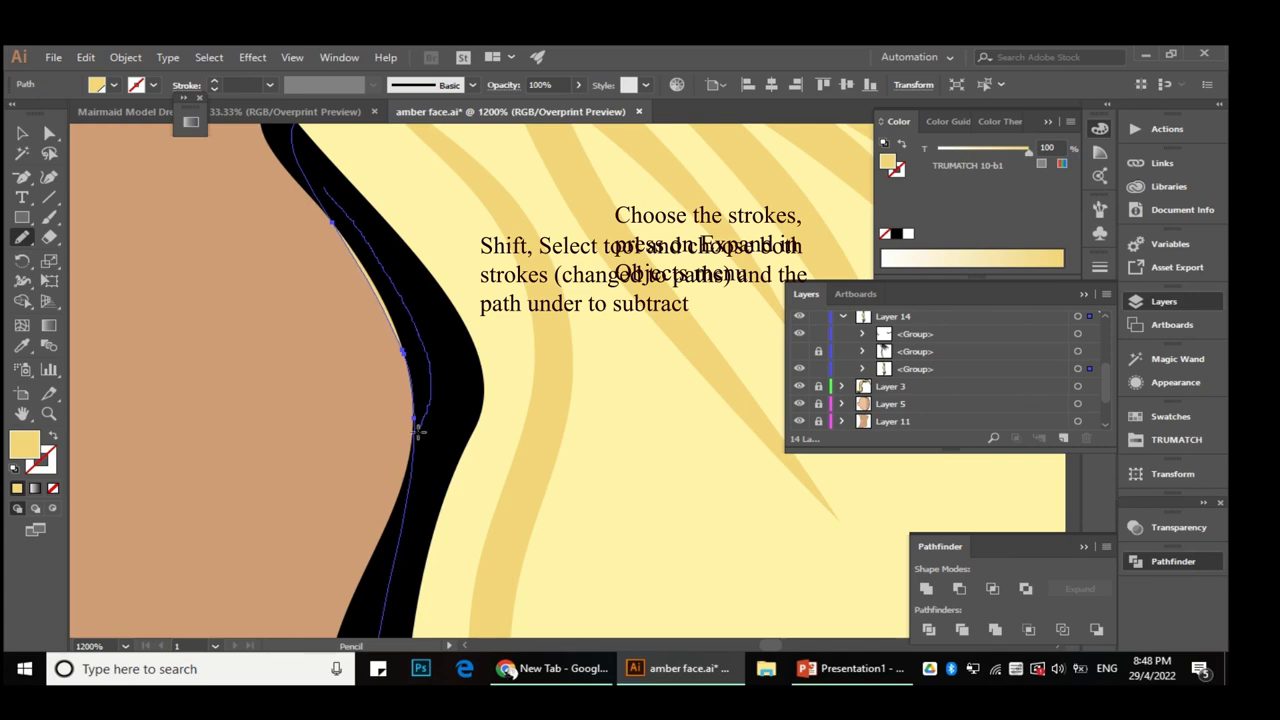
{"action": "scroll", "coordinate": [622, 313], "scroll_direction": "down", "scroll_amount": 10}
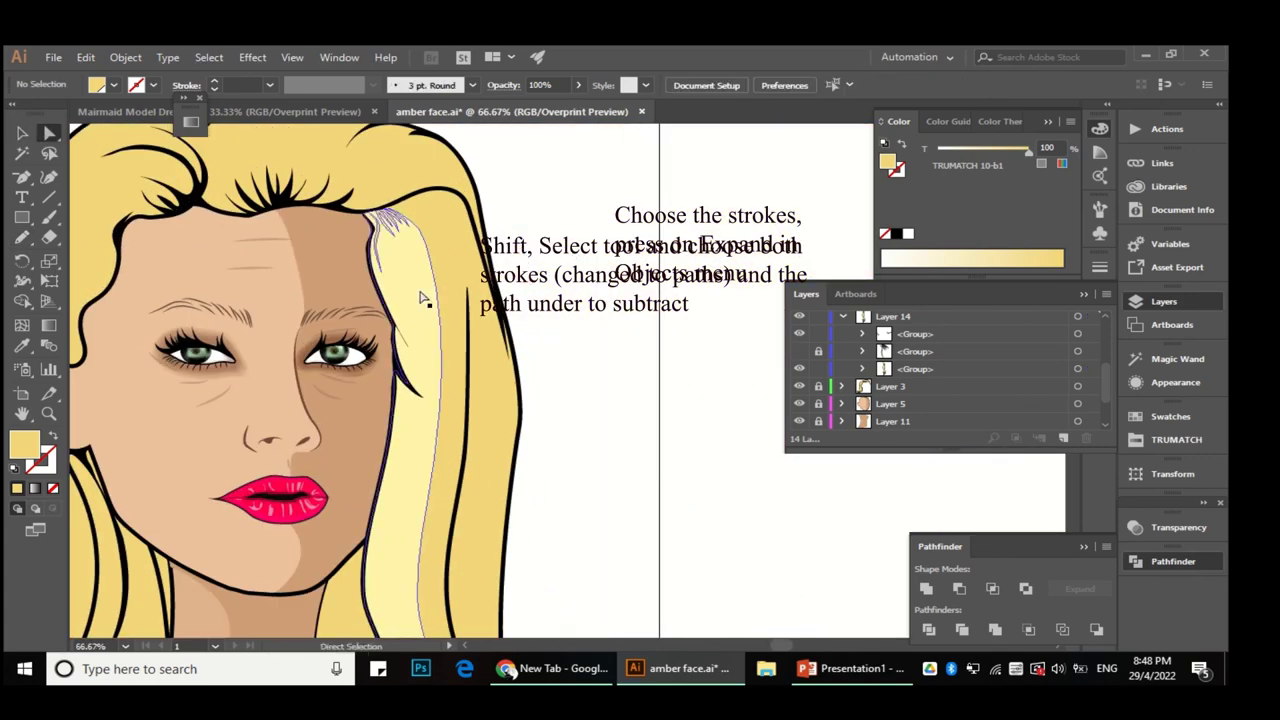
Step: Load the VisiBone2 library and fill the highlight strip bright yellow (#ffff66)
{"action": "left_click", "coordinate": [1160, 416]}
{"action": "left_click", "coordinate": [1157, 417]}
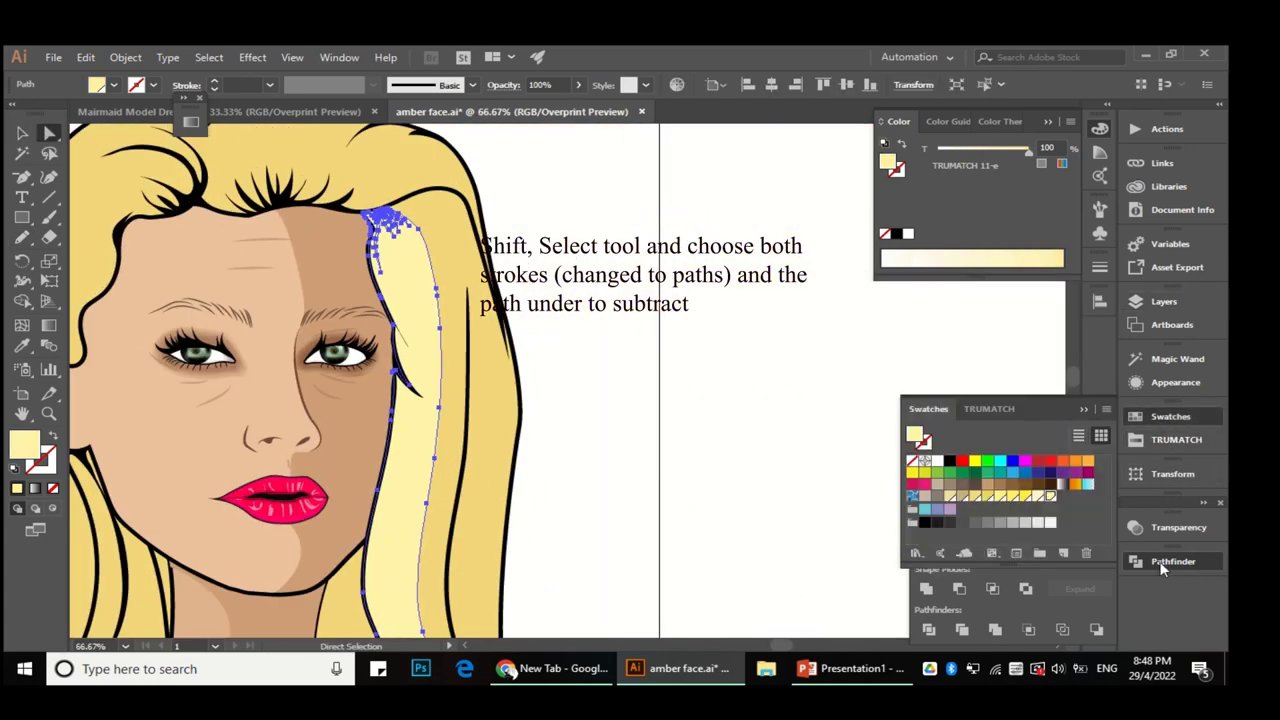
{"action": "left_click", "coordinate": [915, 551]}
{"action": "left_click", "coordinate": [1094, 443]}
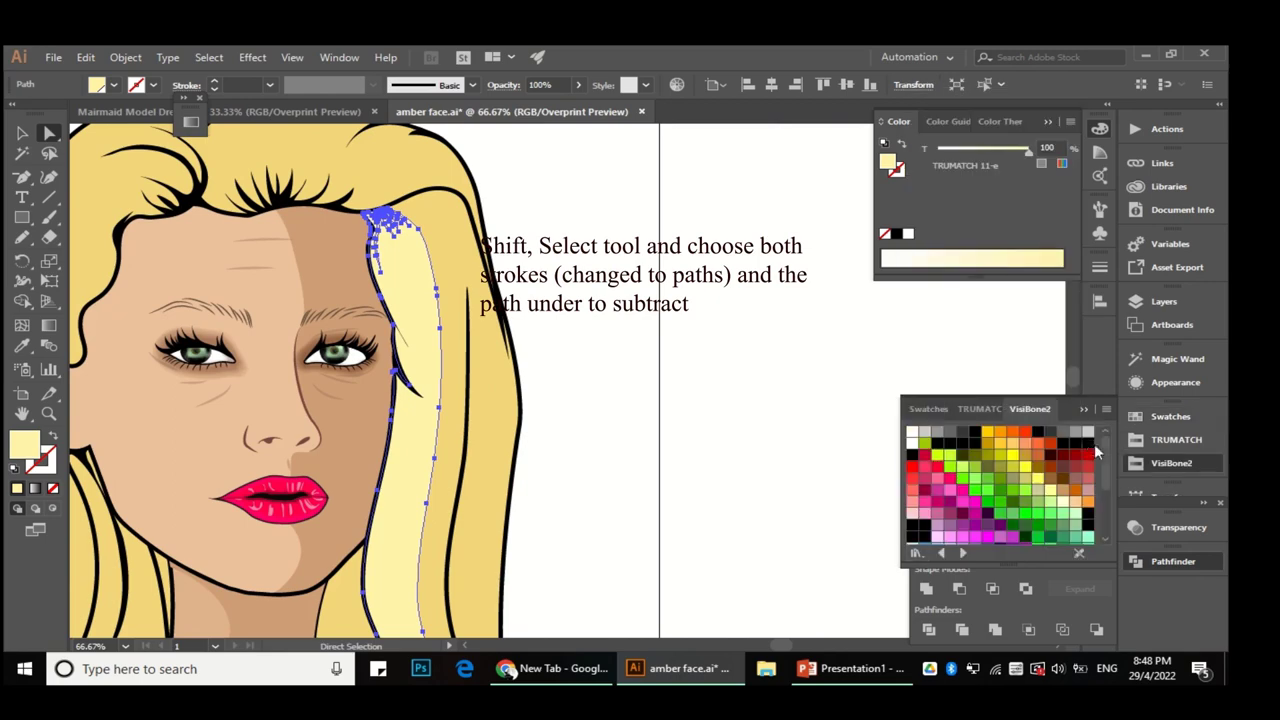
{"action": "left_click", "coordinate": [1028, 468]}
{"action": "left_click", "coordinate": [571, 320]}
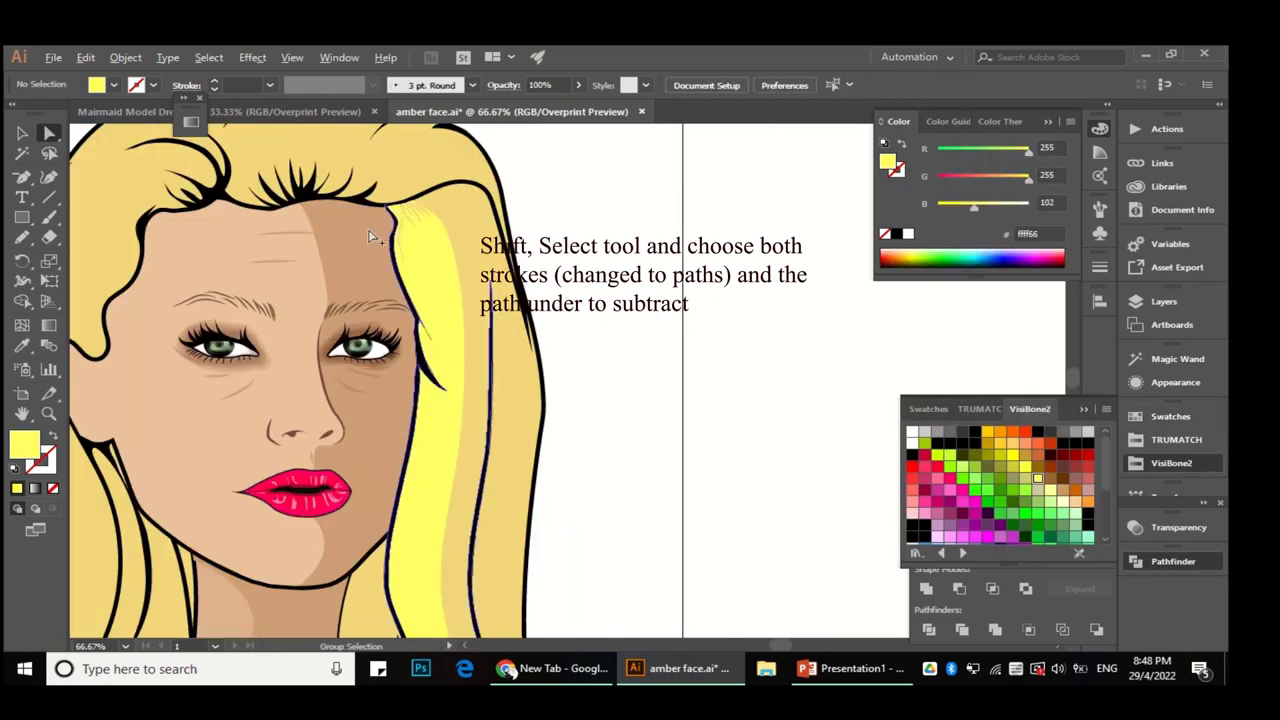
Step: Select the hair highlight paths and zoom out to review the whole figure
{"action": "key", "text": "ctrl+minus"}
{"action": "key", "text": "ctrl+minus"}
{"action": "left_click_drag", "start_coordinate": [86, 129], "coordinate": [471, 537]}
{"action": "scroll", "coordinate": [406, 523], "scroll_direction": "up", "scroll_amount": 5}
{"action": "key", "text": "ctrl+minus"}
{"action": "key", "text": "ctrl+minus"}
{"action": "key", "text": "ctrl+minus"}
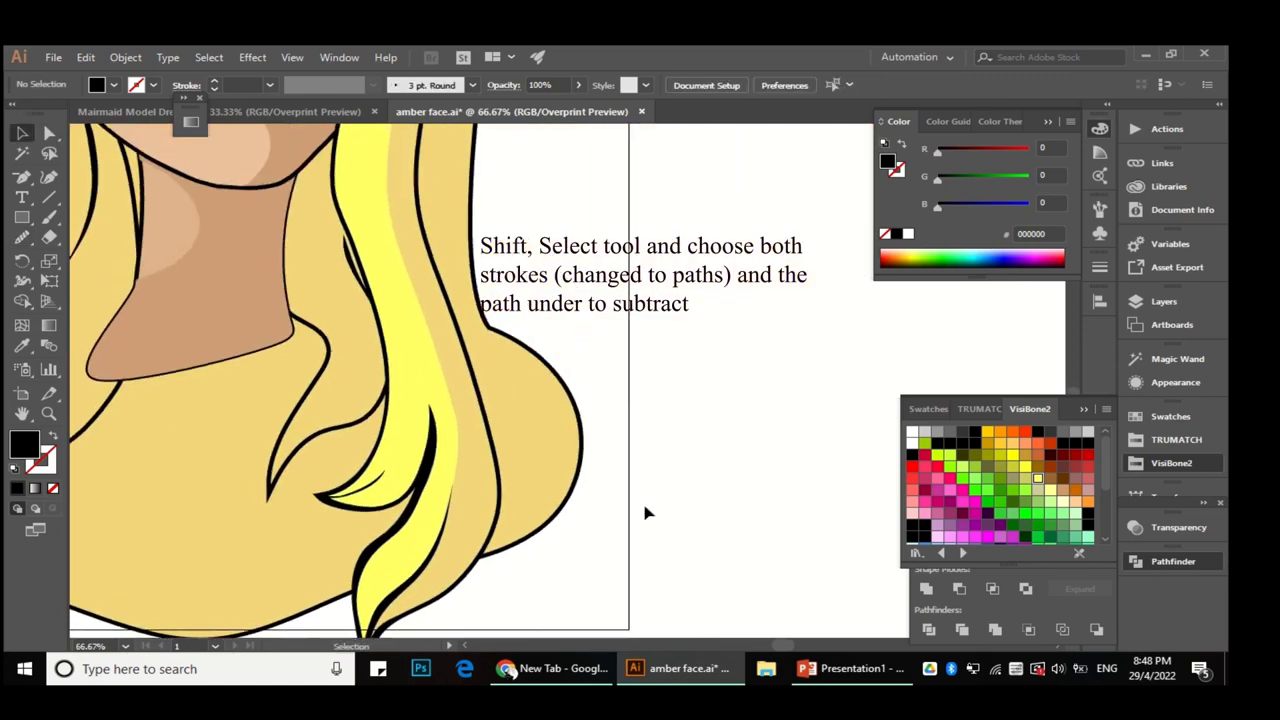
{"action": "scroll", "coordinate": [624, 540], "scroll_direction": "up", "scroll_amount": 5}
{"action": "key", "text": "ctrl+minus"}
{"action": "key", "text": "ctrl+minus"}
{"action": "key", "text": "ctrl+plus"}
{"action": "key", "text": "ctrl+plus"}
{"action": "key", "text": "ctrl+minus"}
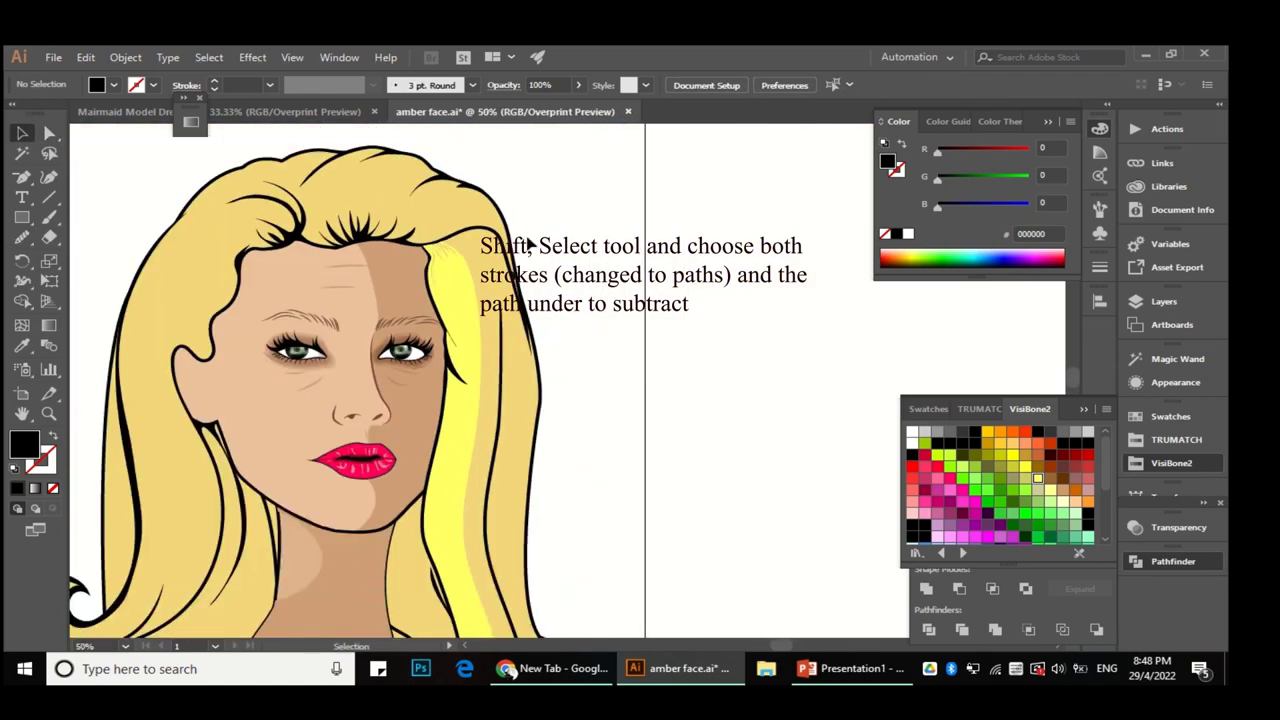
{"action": "key", "text": "ctrl+minus"}
Step: Expand Layer 14 and direct-select the yellow band beside the highlight
{"action": "left_click", "coordinate": [1150, 301]}
{"action": "left_click", "coordinate": [842, 337]}
{"action": "key", "text": "ctrl+plus"}
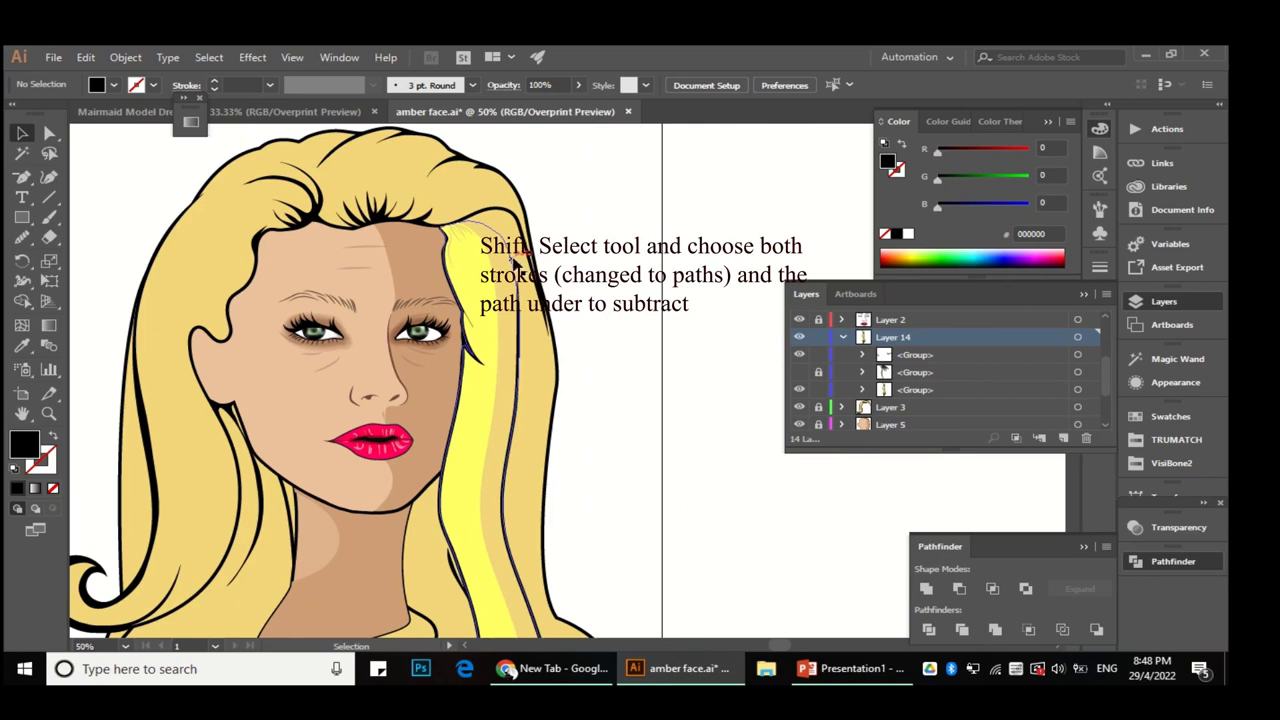
{"action": "key", "text": "a"}
{"action": "left_click", "coordinate": [512, 268]}
Step: Try several TRUMATCH swatches on the band, settling on TRUMATCH 10-a1 yellow
{"action": "left_click", "coordinate": [1176, 439]}
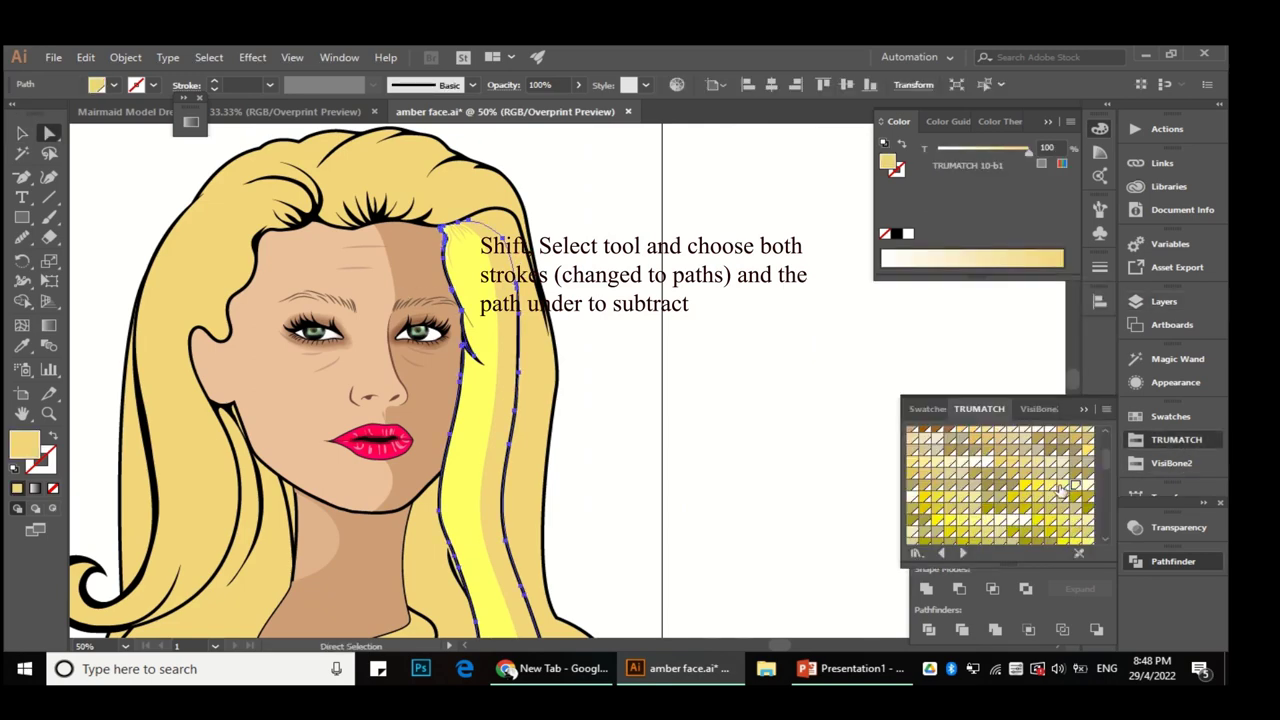
{"action": "left_click", "coordinate": [1064, 487]}
{"action": "left_click", "coordinate": [1012, 492]}
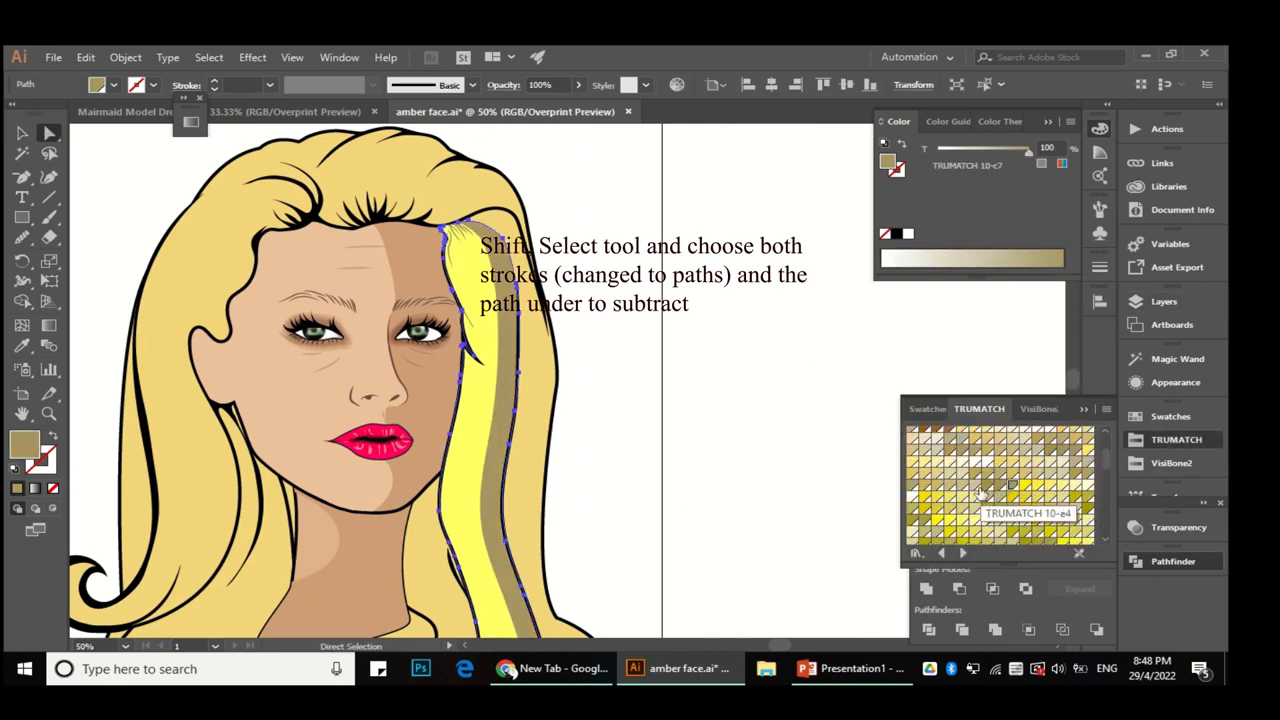
{"action": "left_click", "coordinate": [977, 489]}
{"action": "left_click", "coordinate": [1076, 465]}
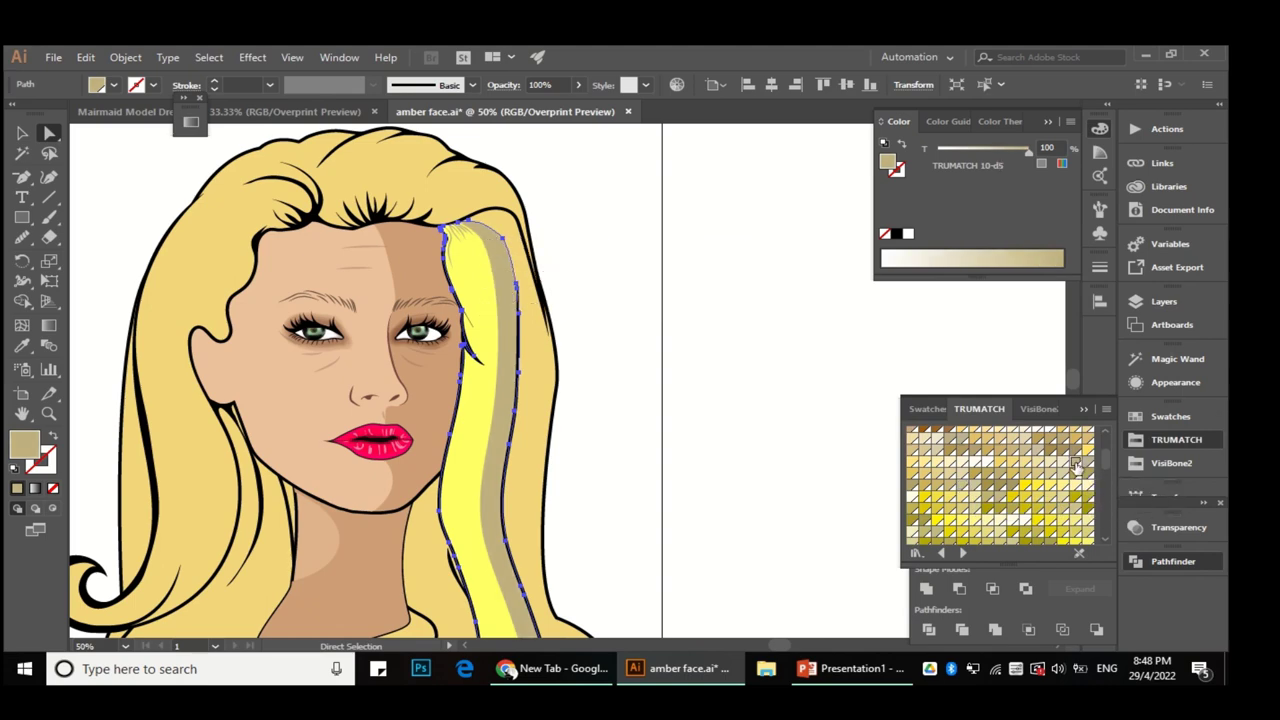
{"action": "left_click", "coordinate": [1055, 463]}
{"action": "left_click", "coordinate": [1000, 462]}
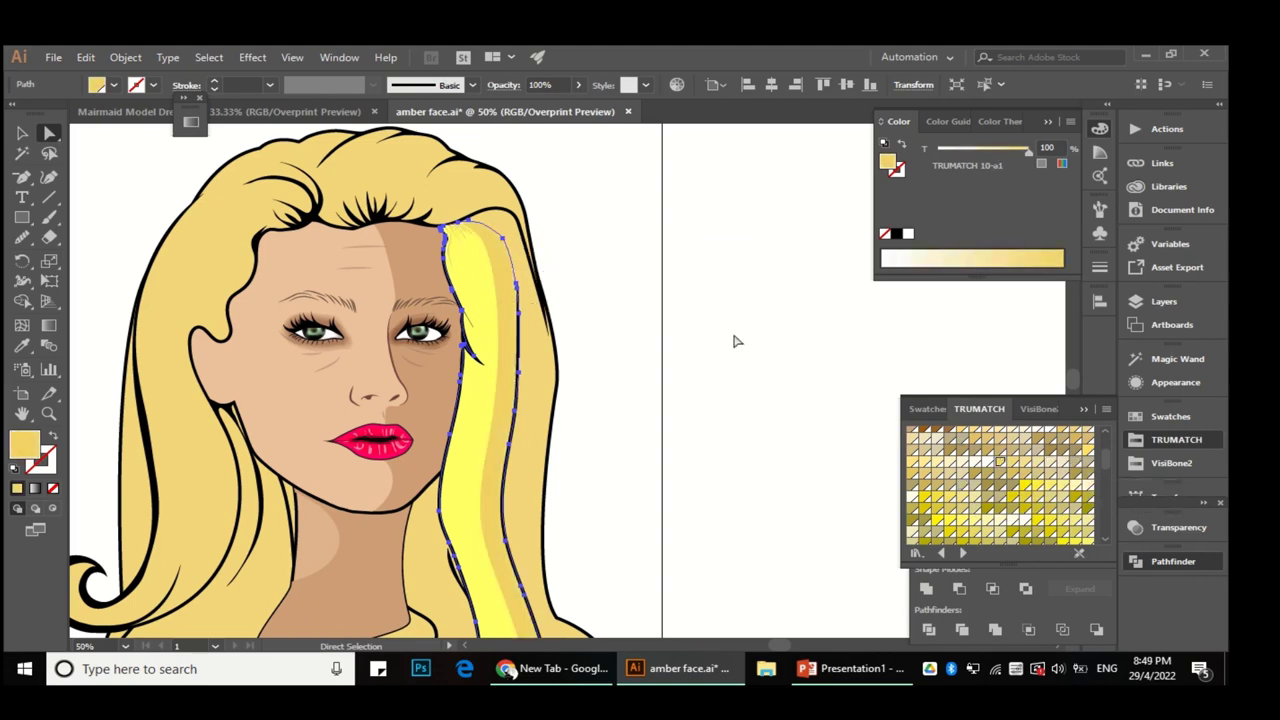
Step: Collapse Layer 14, view the whole portrait and pick the bright yellow strand path to redraw with the Pencil
{"action": "left_click", "coordinate": [731, 340]}
{"action": "scroll", "coordinate": [571, 449], "scroll_direction": "down", "scroll_amount": 3}
{"action": "scroll", "coordinate": [571, 449], "scroll_direction": "up", "scroll_amount": 5}
{"action": "left_click", "coordinate": [1139, 302]}
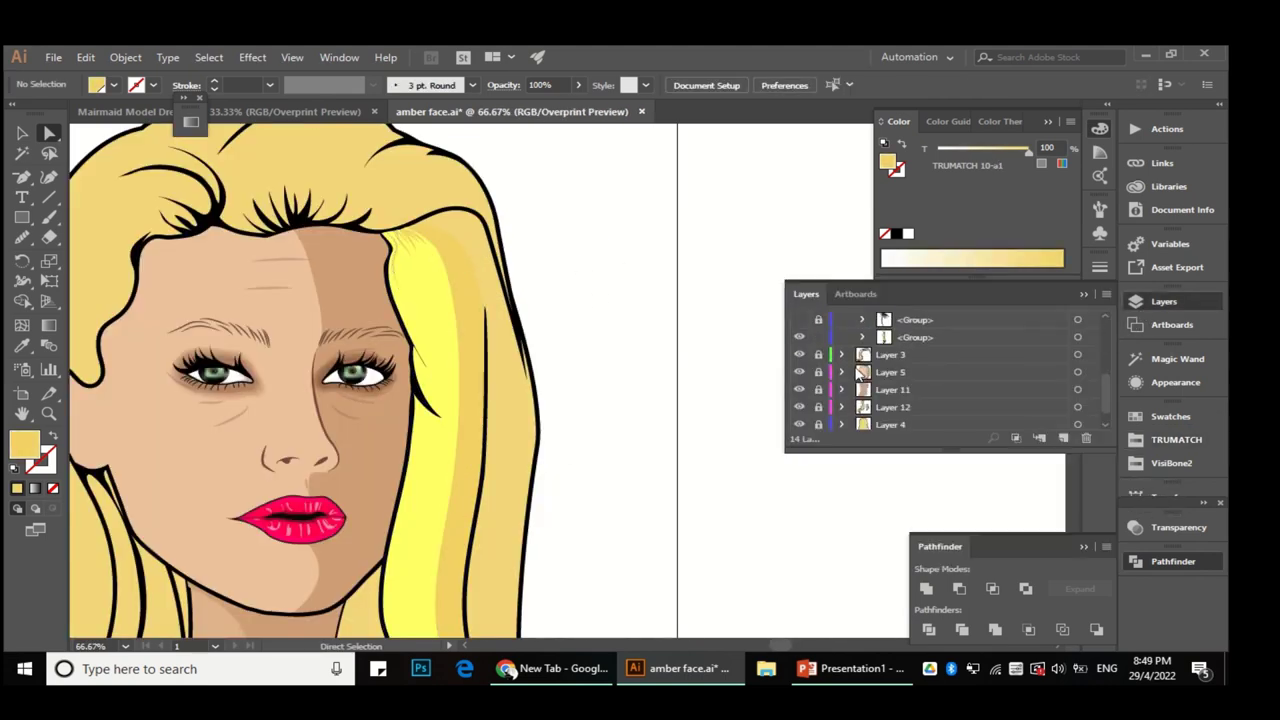
{"action": "left_click", "coordinate": [841, 337]}
{"action": "key", "text": "ctrl+minus"}
{"action": "key", "text": "v"}
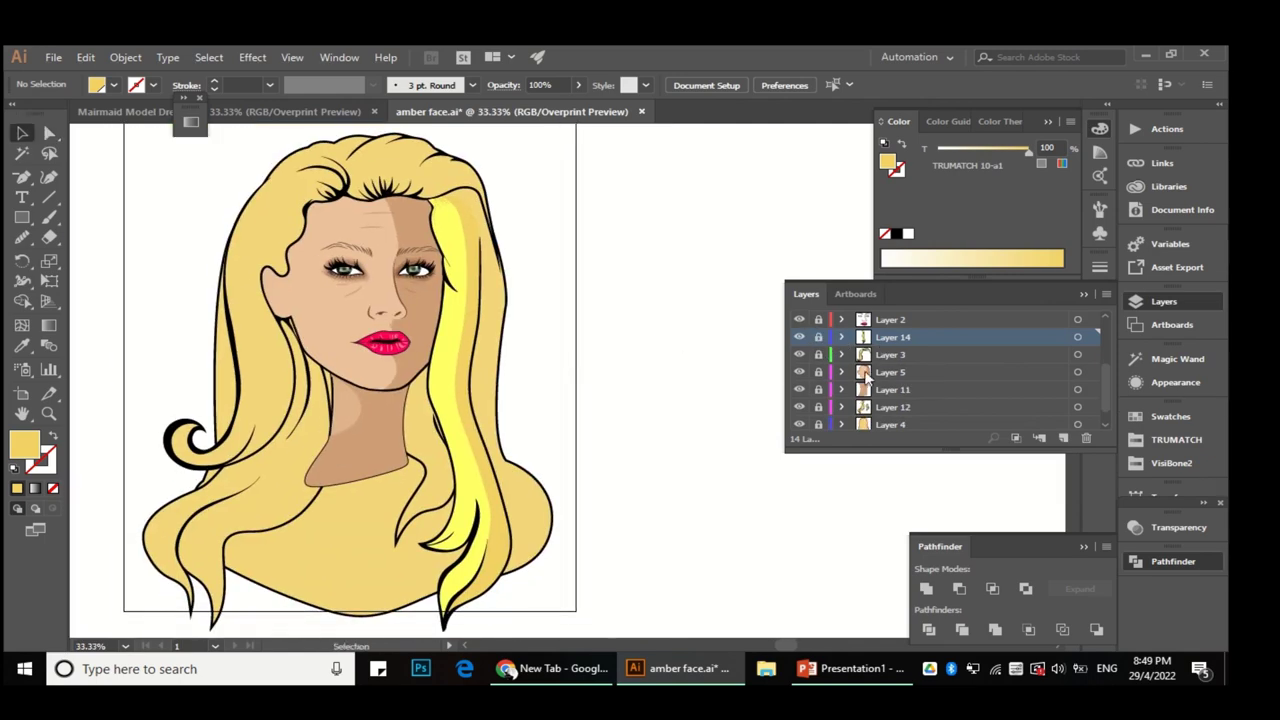
{"action": "scroll", "coordinate": [451, 281], "scroll_direction": "up", "scroll_amount": 2}
{"action": "scroll", "coordinate": [451, 281], "scroll_direction": "up", "scroll_amount": 3}
{"action": "left_click", "coordinate": [477, 294]}
{"action": "key", "text": "n"}
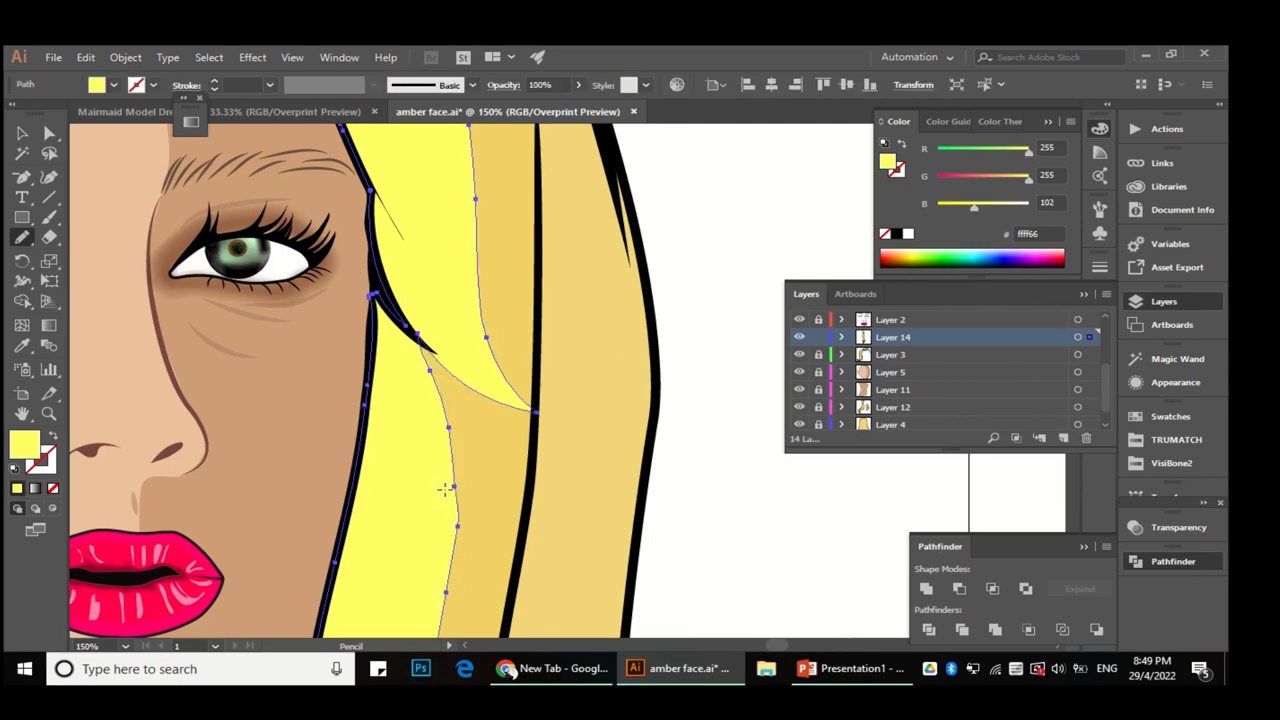
Step: Pencil-redraw the edge of the yellow highlight strip beside the eye
{"action": "scroll", "coordinate": [614, 377], "scroll_direction": "down", "scroll_amount": 2}
{"action": "scroll", "coordinate": [523, 390], "scroll_direction": "up", "scroll_amount": 1}
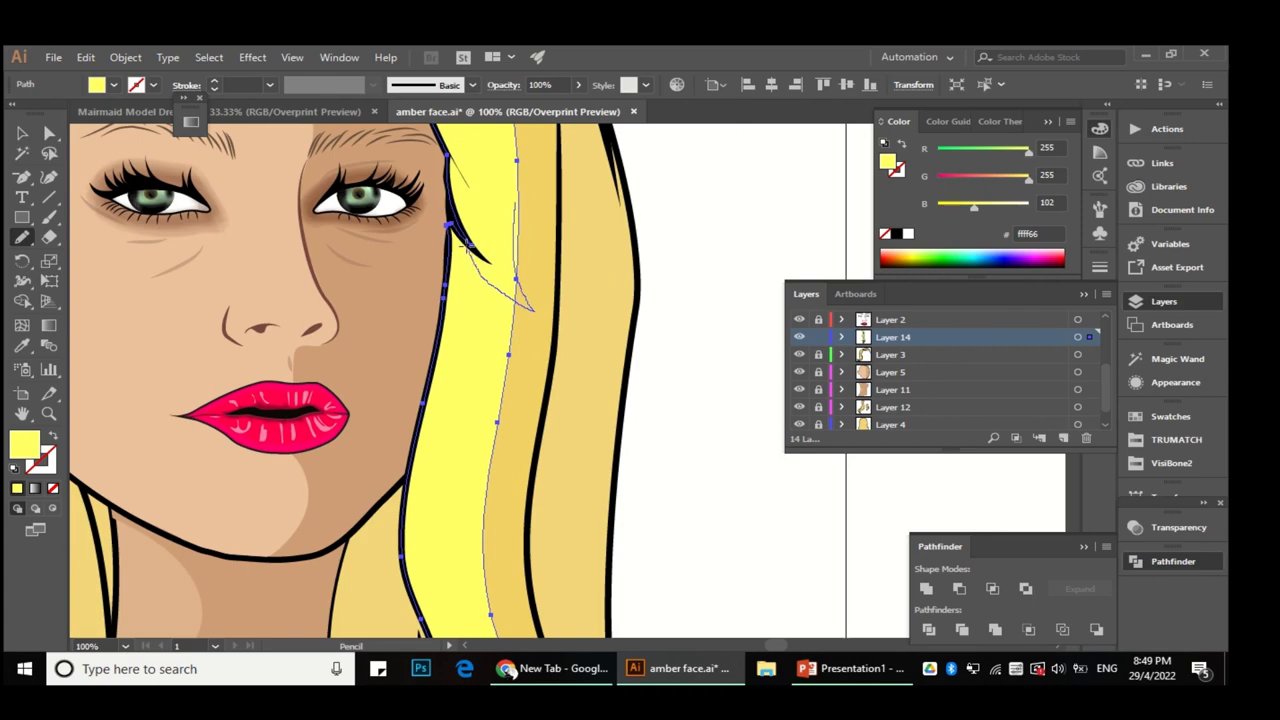
{"action": "scroll", "coordinate": [488, 228], "scroll_direction": "up", "scroll_amount": 1}
{"action": "scroll", "coordinate": [431, 214], "scroll_direction": "up", "scroll_amount": 2}
{"action": "scroll", "coordinate": [408, 300], "scroll_direction": "down", "scroll_amount": 2}
{"action": "scroll", "coordinate": [480, 320], "scroll_direction": "down", "scroll_amount": 2}
{"action": "scroll", "coordinate": [553, 341], "scroll_direction": "up", "scroll_amount": 1}
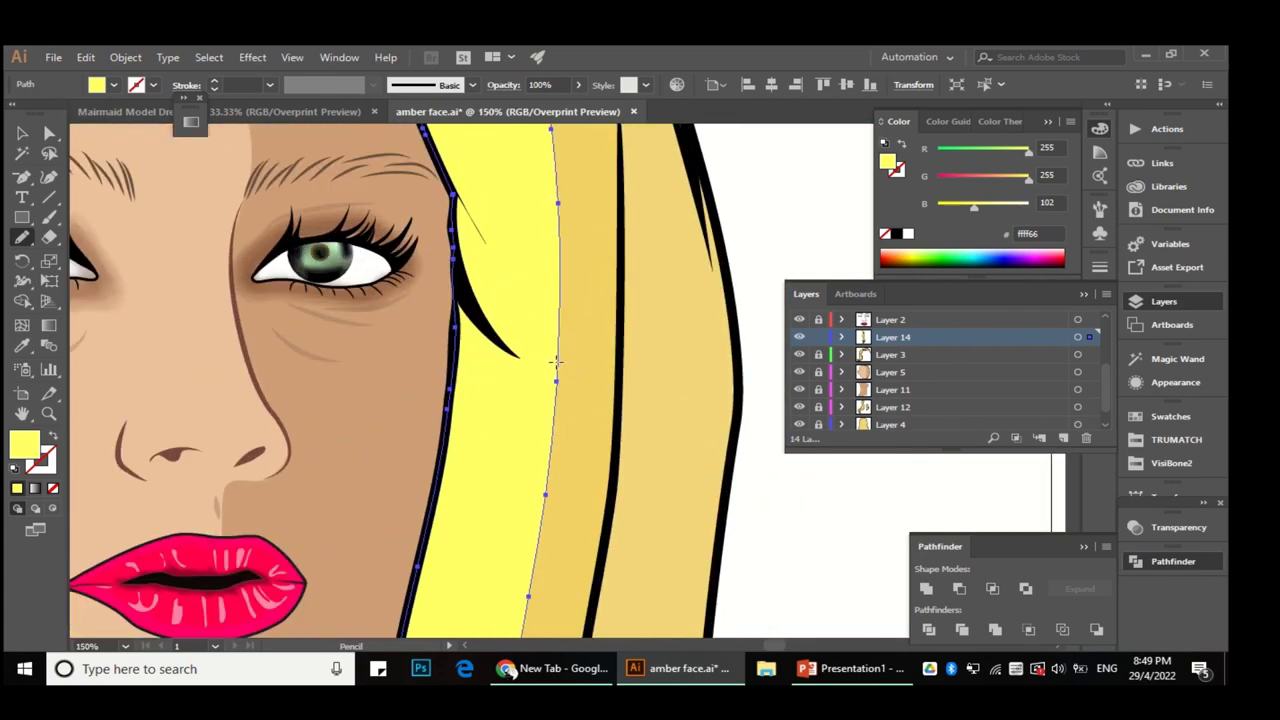
{"action": "left_click_drag", "start_coordinate": [500, 362], "coordinate": [550, 412]}
{"action": "scroll", "coordinate": [569, 414], "scroll_direction": "down", "scroll_amount": 2}
Step: Reselect the yellow strand path and reshape it near the notch freehand
{"action": "key", "text": "v"}
{"action": "scroll", "coordinate": [88, 218], "scroll_direction": "up", "scroll_amount": 2}
{"action": "left_click", "coordinate": [455, 320]}
{"action": "key", "text": "n"}
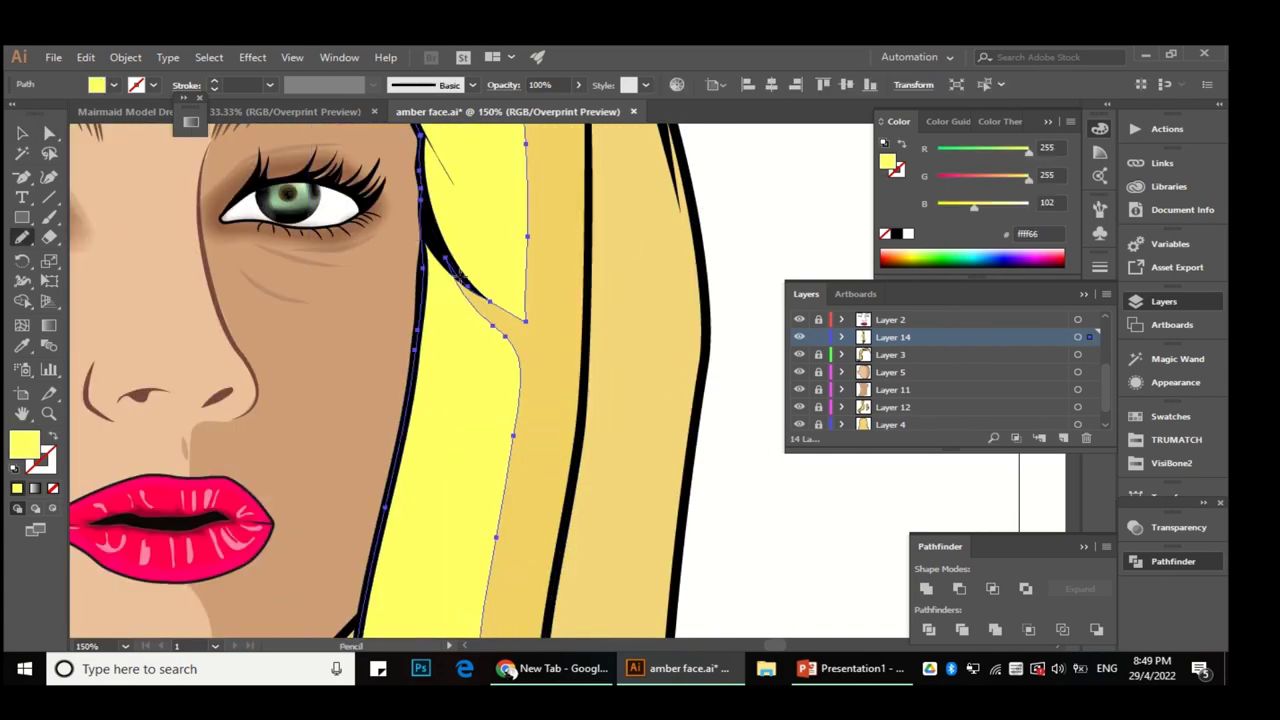
{"action": "left_click_drag", "start_coordinate": [527, 320], "coordinate": [509, 251]}
{"action": "scroll", "coordinate": [509, 251], "scroll_direction": "down", "scroll_amount": 2}
{"action": "scroll", "coordinate": [509, 300], "scroll_direction": "up", "scroll_amount": 2}
{"action": "scroll", "coordinate": [475, 312], "scroll_direction": "down", "scroll_amount": 2}
{"action": "scroll", "coordinate": [475, 312], "scroll_direction": "up", "scroll_amount": 2}
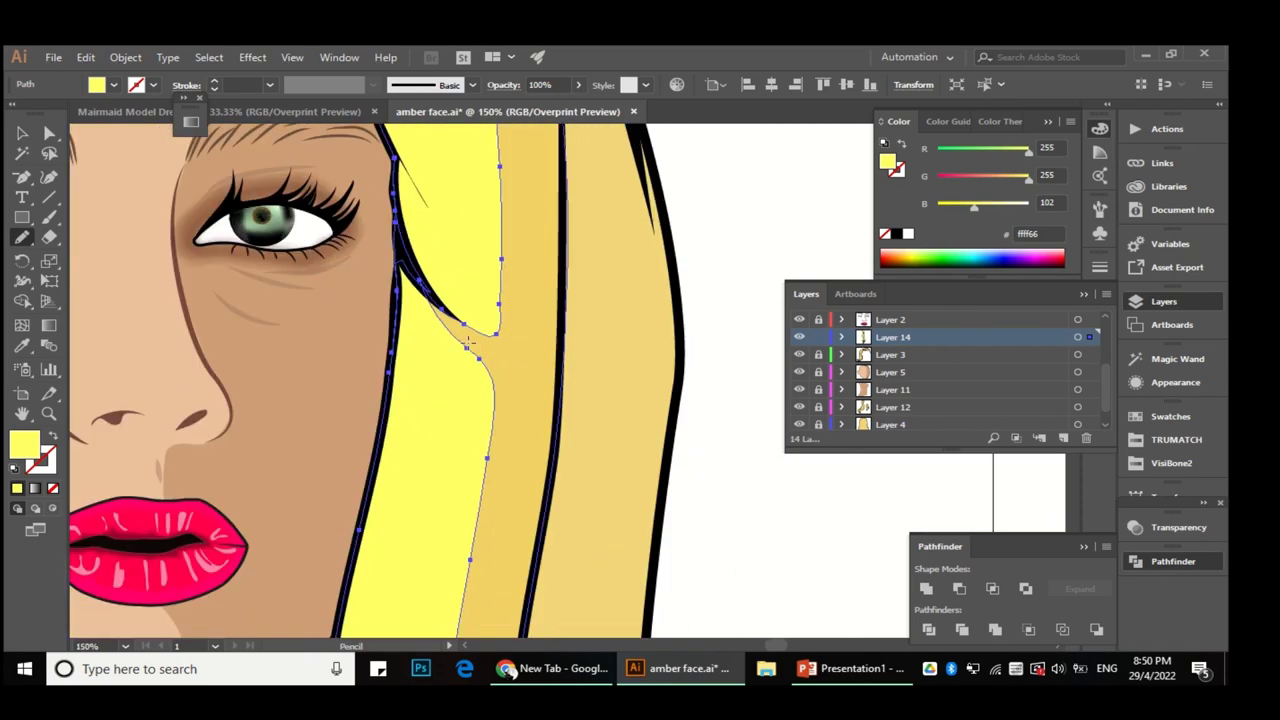
Step: Reselect the bright strand path and redraw its outer edge
{"action": "key", "text": "v"}
{"action": "scroll", "coordinate": [597, 251], "scroll_direction": "down", "scroll_amount": 3}
{"action": "scroll", "coordinate": [630, 267], "scroll_direction": "up", "scroll_amount": 2}
{"action": "scroll", "coordinate": [540, 185], "scroll_direction": "up", "scroll_amount": 1}
{"action": "left_click", "coordinate": [430, 300]}
{"action": "key", "text": "n"}
{"action": "left_click_drag", "start_coordinate": [480, 397], "coordinate": [478, 393]}
{"action": "scroll", "coordinate": [470, 380], "scroll_direction": "down", "scroll_amount": 1}
{"action": "scroll", "coordinate": [445, 360], "scroll_direction": "up", "scroll_amount": 1}
{"action": "scroll", "coordinate": [420, 355], "scroll_direction": "up", "scroll_amount": 1}
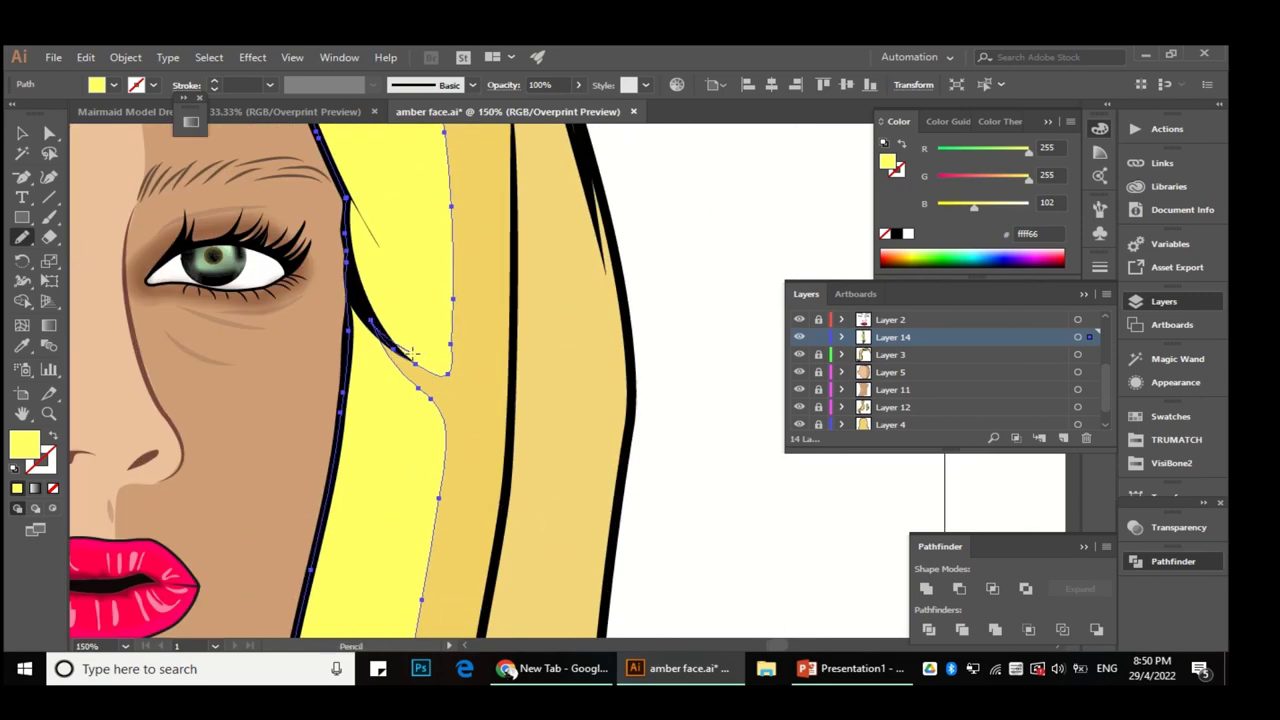
{"action": "scroll", "coordinate": [430, 345], "scroll_direction": "down", "scroll_amount": 2}
Step: Redraw the highlight edge along the strand, then deselect and fit the artboard in the window
{"action": "left_click_drag", "start_coordinate": [455, 347], "coordinate": [450, 356]}
{"action": "scroll", "coordinate": [380, 340], "scroll_direction": "up", "scroll_amount": 3}
{"action": "scroll", "coordinate": [420, 360], "scroll_direction": "down", "scroll_amount": 3}
{"action": "scroll", "coordinate": [452, 380], "scroll_direction": "up", "scroll_amount": 2}
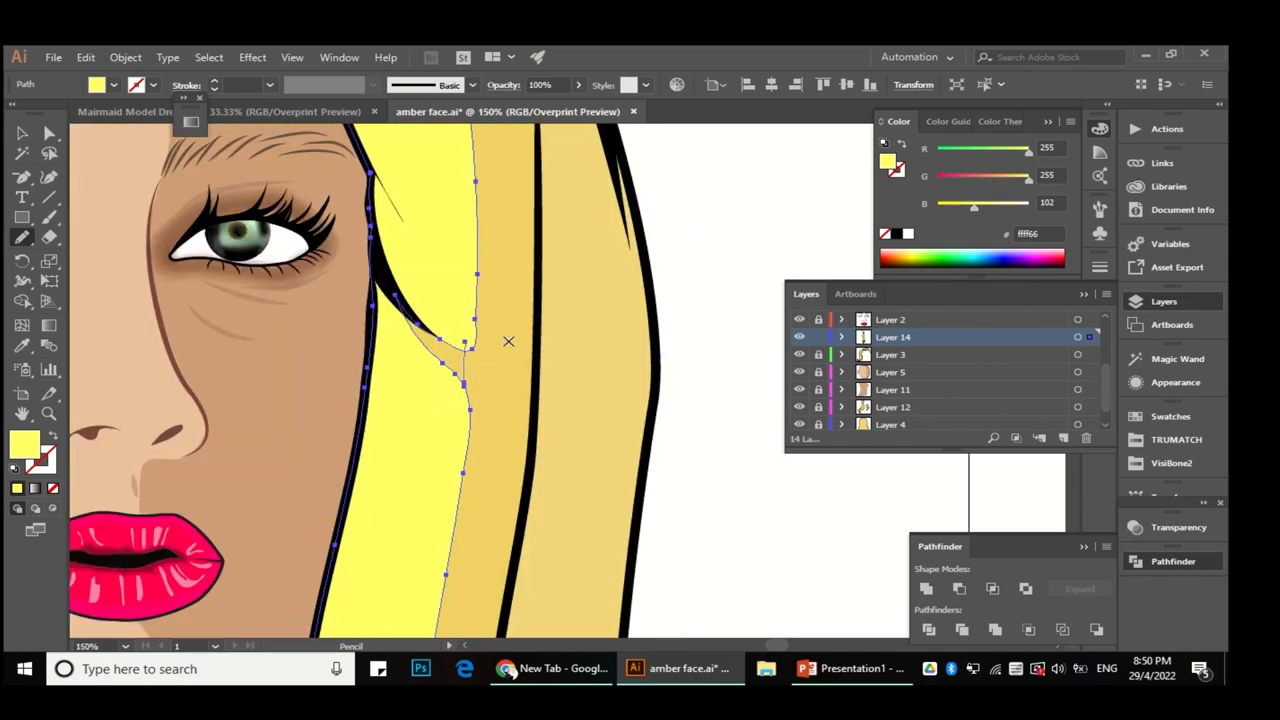
{"action": "key", "text": "v"}
{"action": "key", "text": "ctrl+shift+a"}
{"action": "key", "text": "ctrl+0"}
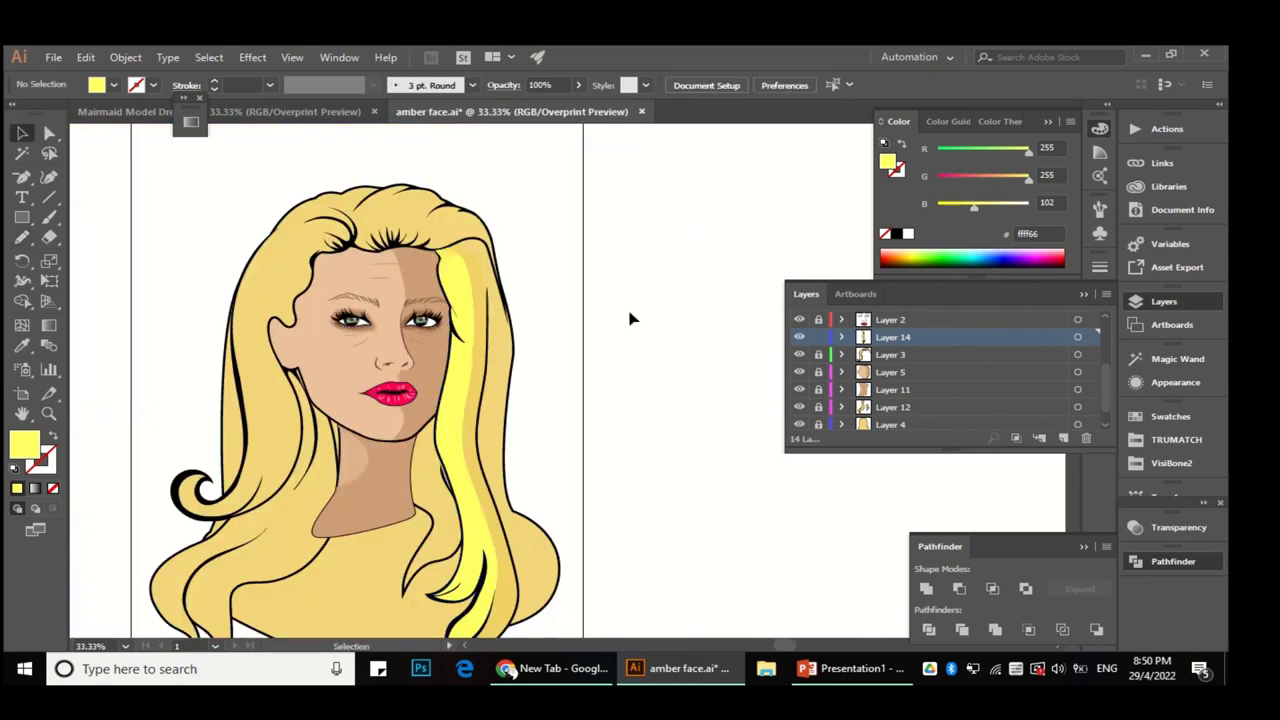
Step: Create a new layer above Layer 3 and unlock Layer 3
{"action": "scroll", "coordinate": [818, 357], "scroll_direction": "down", "scroll_amount": 1}
{"action": "key", "text": "a"}
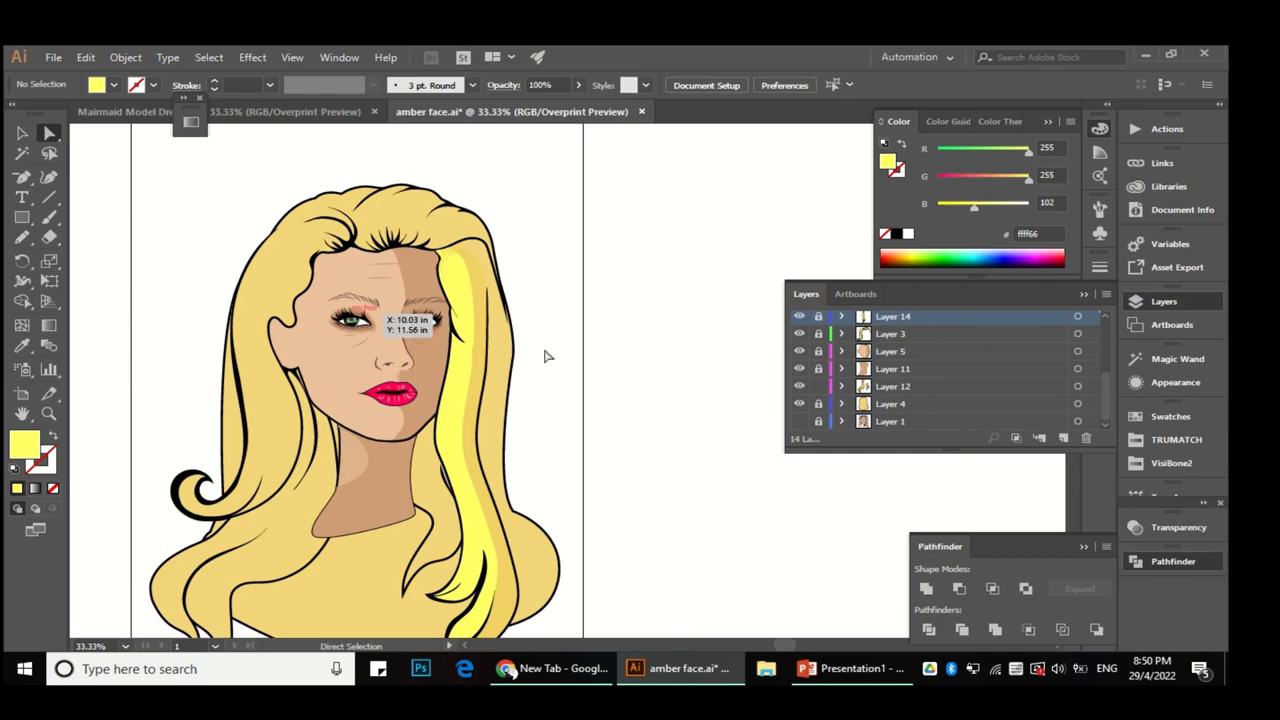
{"action": "left_click", "coordinate": [822, 386]}
{"action": "scroll", "coordinate": [537, 230], "scroll_direction": "down", "scroll_amount": 1}
{"action": "scroll", "coordinate": [537, 230], "scroll_direction": "up", "scroll_amount": 1}
{"action": "scroll", "coordinate": [895, 368], "scroll_direction": "up", "scroll_amount": 2}
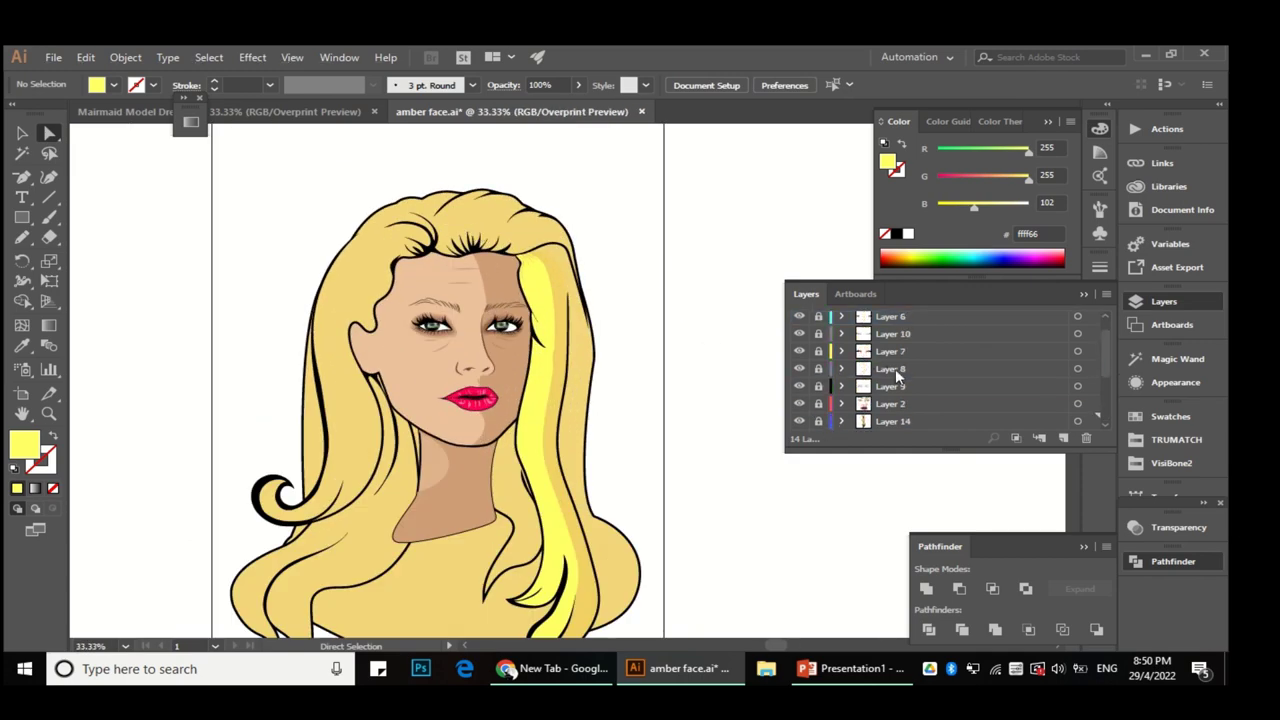
{"action": "scroll", "coordinate": [502, 240], "scroll_direction": "up", "scroll_amount": 2}
{"action": "key", "text": "v"}
{"action": "left_click", "coordinate": [502, 240]}
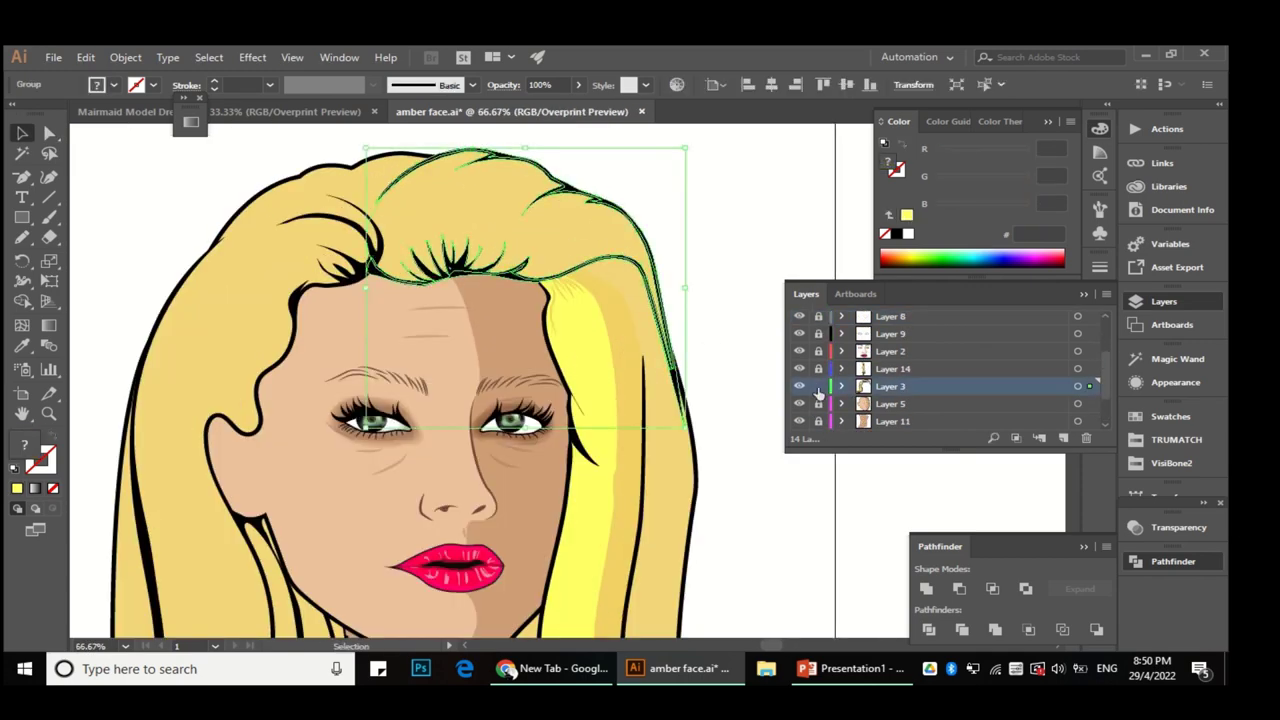
{"action": "key", "text": "ctrl+shift+a"}
{"action": "left_click", "coordinate": [1063, 437]}
{"action": "left_click", "coordinate": [818, 403]}
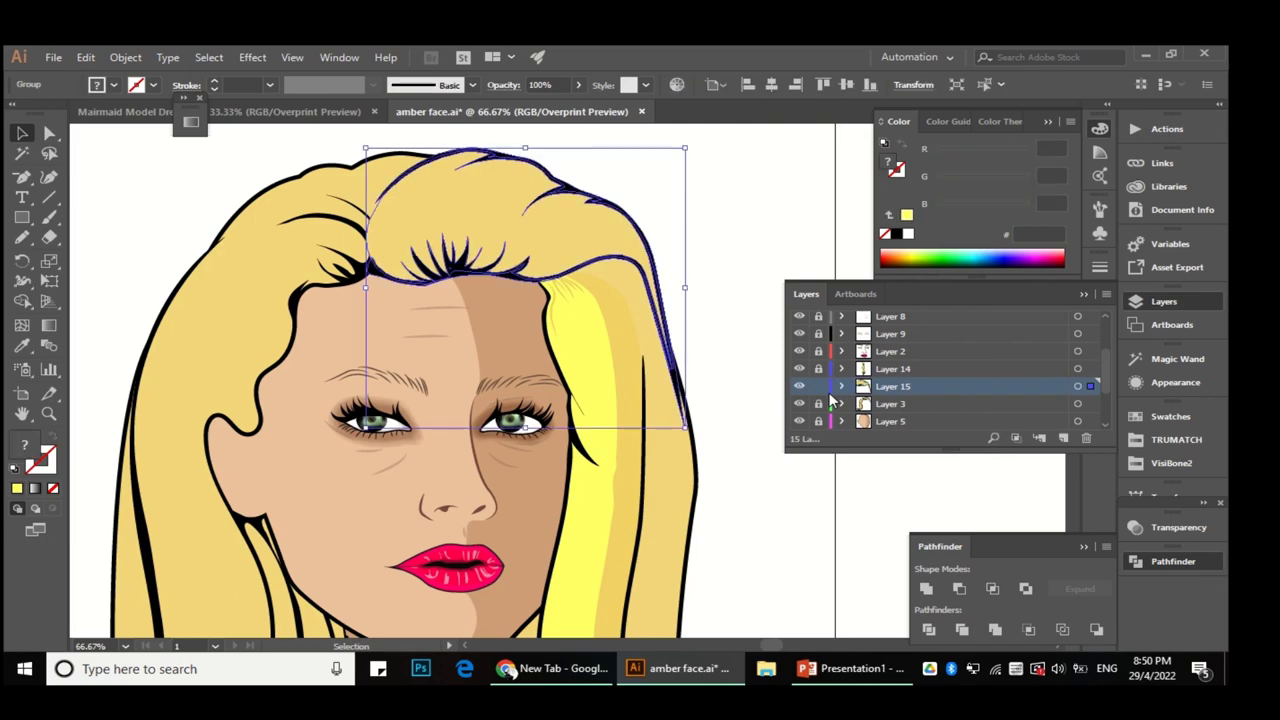
Step: Add a 'PART A' label beside the portrait, enlarge it to about 71 pt, and name Layer 14 PART A
{"action": "left_click_drag", "start_coordinate": [806, 494], "coordinate": [762, 480]}
{"action": "left_click", "coordinate": [818, 368]}
{"action": "key", "text": "t"}
{"action": "left_click", "coordinate": [595, 258]}
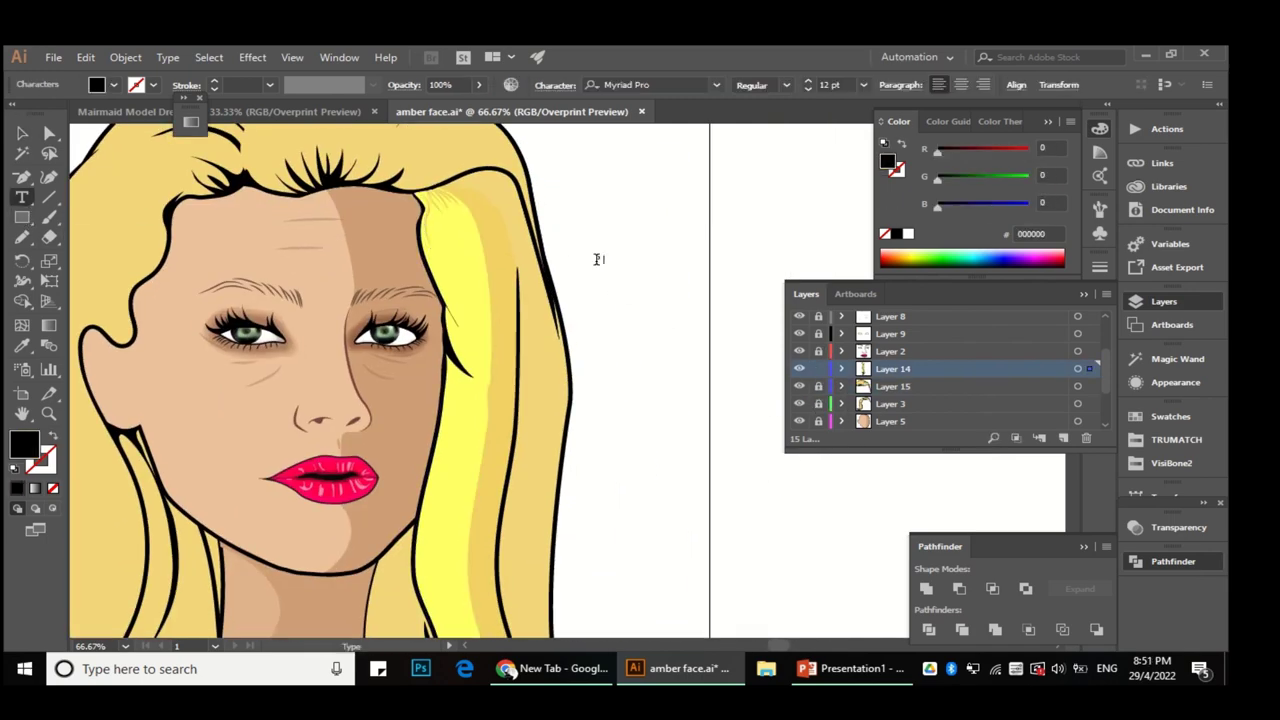
{"action": "left_click", "coordinate": [22, 133]}
{"action": "mouse_move", "coordinate": [622, 265]}
{"action": "left_mouse_down"}
{"action": "mouse_move", "coordinate": [700, 305]}
{"action": "mouse_move", "coordinate": [650, 240]}
{"action": "left_mouse_up"}
{"action": "double_click", "coordinate": [897, 368]}
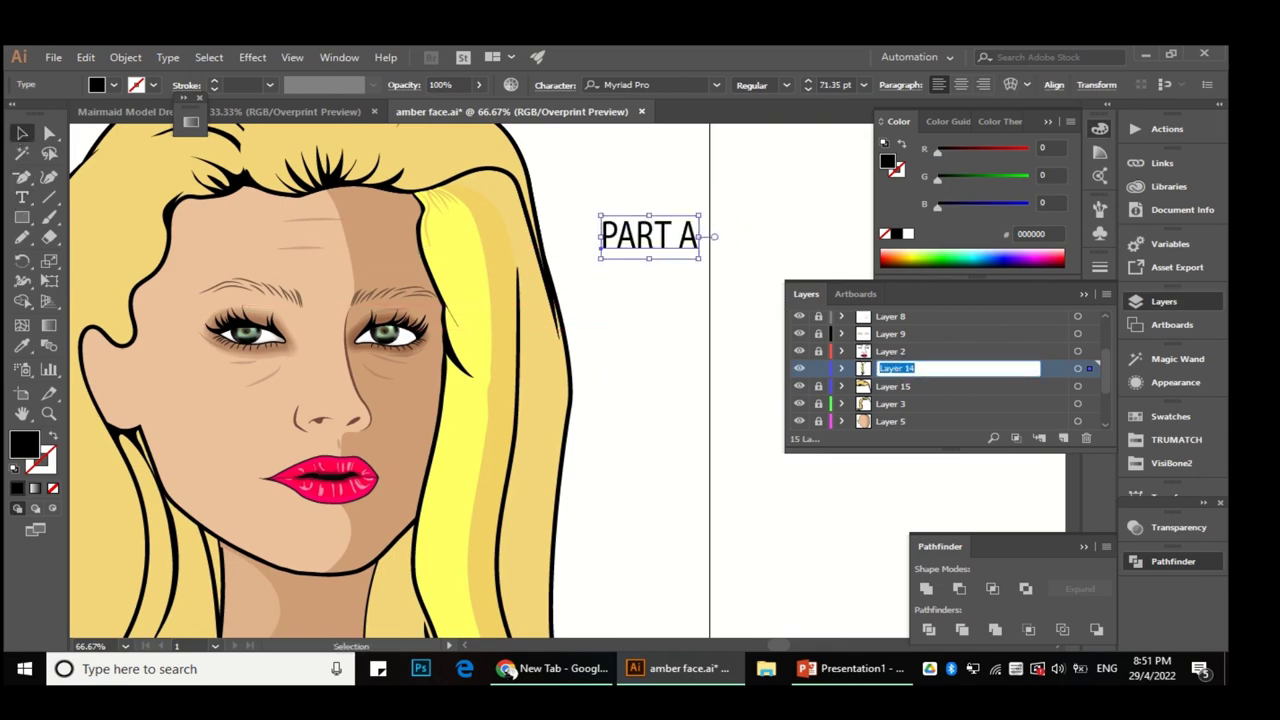
{"action": "type", "text": "PART A"}
{"action": "key", "text": "Return"}
Step: Add an enlarged 'PART B' label on Layer 15, move it up, and rename the layer PART B
{"action": "left_click", "coordinate": [799, 368]}
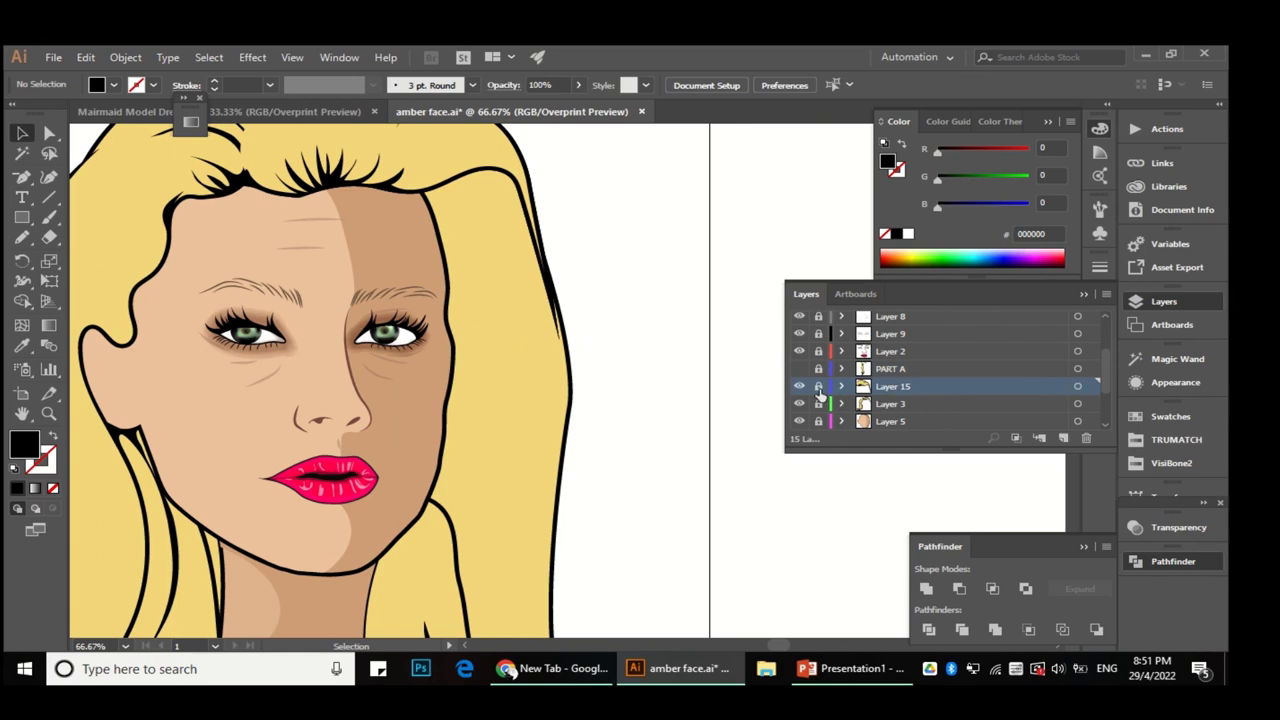
{"action": "left_click", "coordinate": [22, 197]}
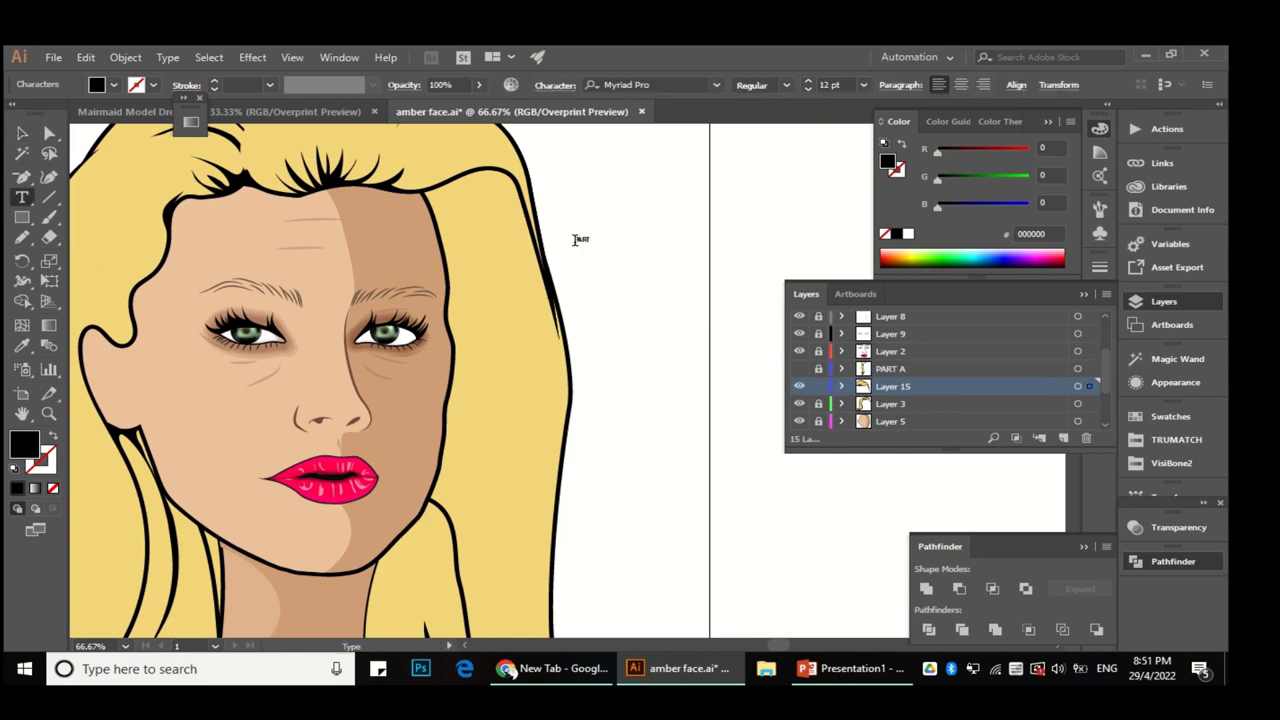
{"action": "type", "text": "B"}
{"action": "key", "text": "Escape"}
{"action": "mouse_move", "coordinate": [606, 246]}
{"action": "left_mouse_down"}
{"action": "mouse_move", "coordinate": [700, 286]}
{"action": "mouse_move", "coordinate": [757, 200]}
{"action": "left_mouse_up"}
{"action": "double_click", "coordinate": [881, 386]}
{"action": "type", "text": "T B"}
{"action": "key", "text": "Return"}
Step: Select the hair fill path at the fringe for freehand redrawing
{"action": "scroll", "coordinate": [571, 366], "scroll_direction": "down", "scroll_amount": 2}
{"action": "scroll", "coordinate": [600, 324], "scroll_direction": "up", "scroll_amount": 2}
{"action": "scroll", "coordinate": [180, 230], "scroll_direction": "up", "scroll_amount": 3}
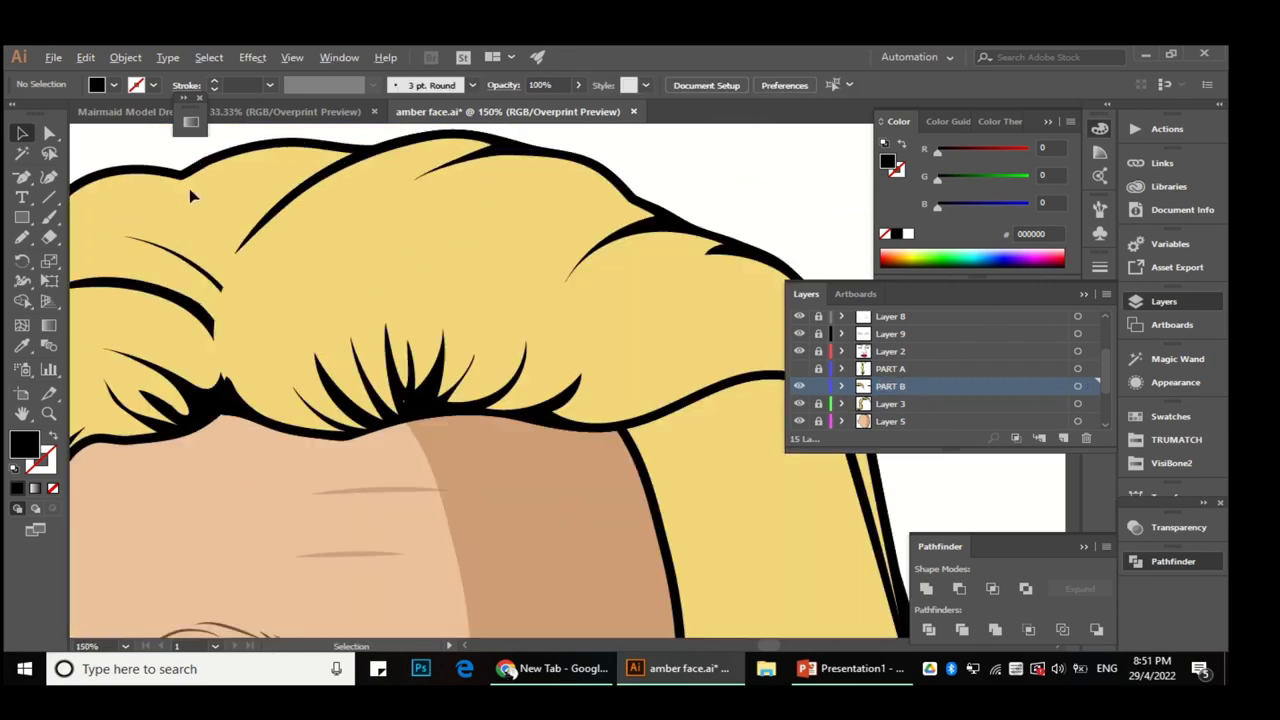
{"action": "key", "text": "n"}
{"action": "left_click", "coordinate": [157, 266], "text": "ctrl"}
Step: Redraw the left edge of the hair fill path from bottom to top
{"action": "mouse_move", "coordinate": [267, 398]}
{"action": "left_mouse_down"}
{"action": "mouse_move", "coordinate": [334, 386]}
{"action": "mouse_move", "coordinate": [343, 236]}
{"action": "mouse_move", "coordinate": [345, 250]}
{"action": "left_mouse_up"}
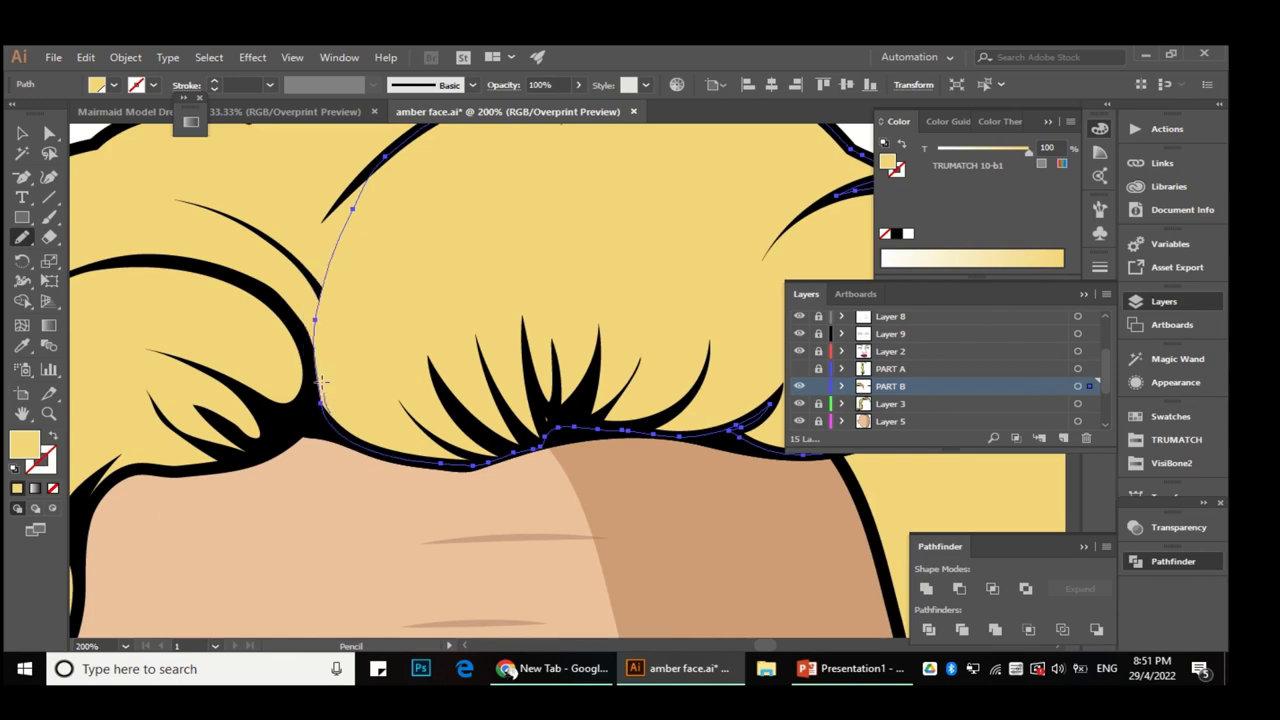
{"action": "scroll", "coordinate": [400, 420], "scroll_direction": "up", "scroll_amount": 2}
{"action": "left_click_drag", "start_coordinate": [426, 472], "coordinate": [419, 185]}
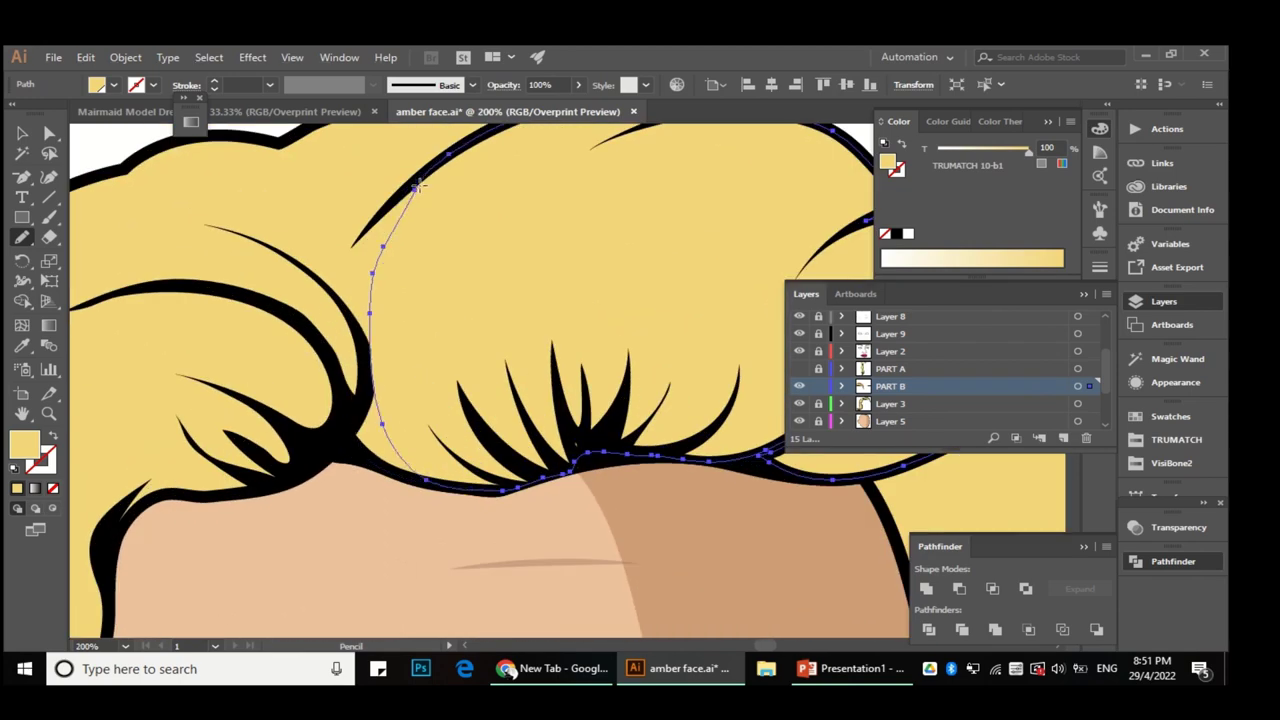
{"action": "key", "text": "ctrl+minus"}
{"action": "key", "text": "ctrl+minus"}
{"action": "key", "text": "ctrl+minus"}
{"action": "key", "text": "a"}
{"action": "left_click", "coordinate": [640, 420]}
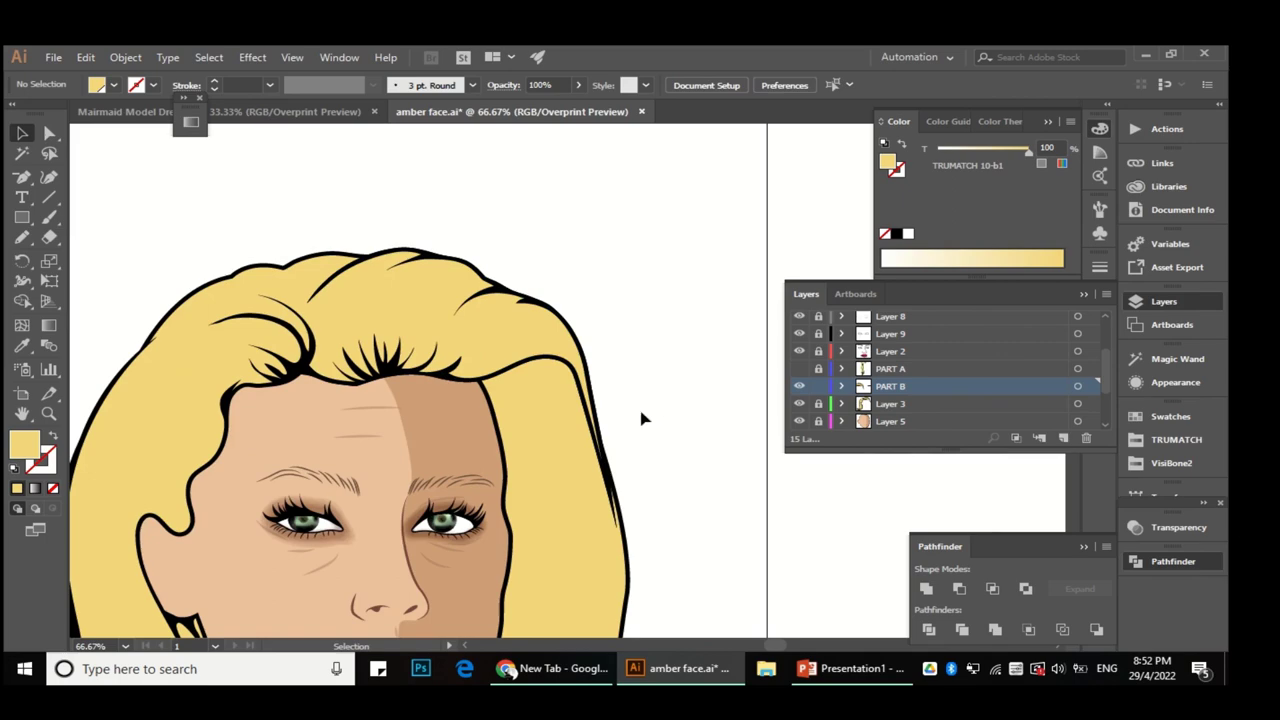
{"action": "key", "text": "ctrl+plus"}
{"action": "key", "text": "ctrl+plus"}
{"action": "key", "text": "ctrl+plus"}
{"action": "key", "text": "ctrl+plus"}
{"action": "key", "text": "ctrl+plus"}
{"action": "left_click", "coordinate": [371, 471]}
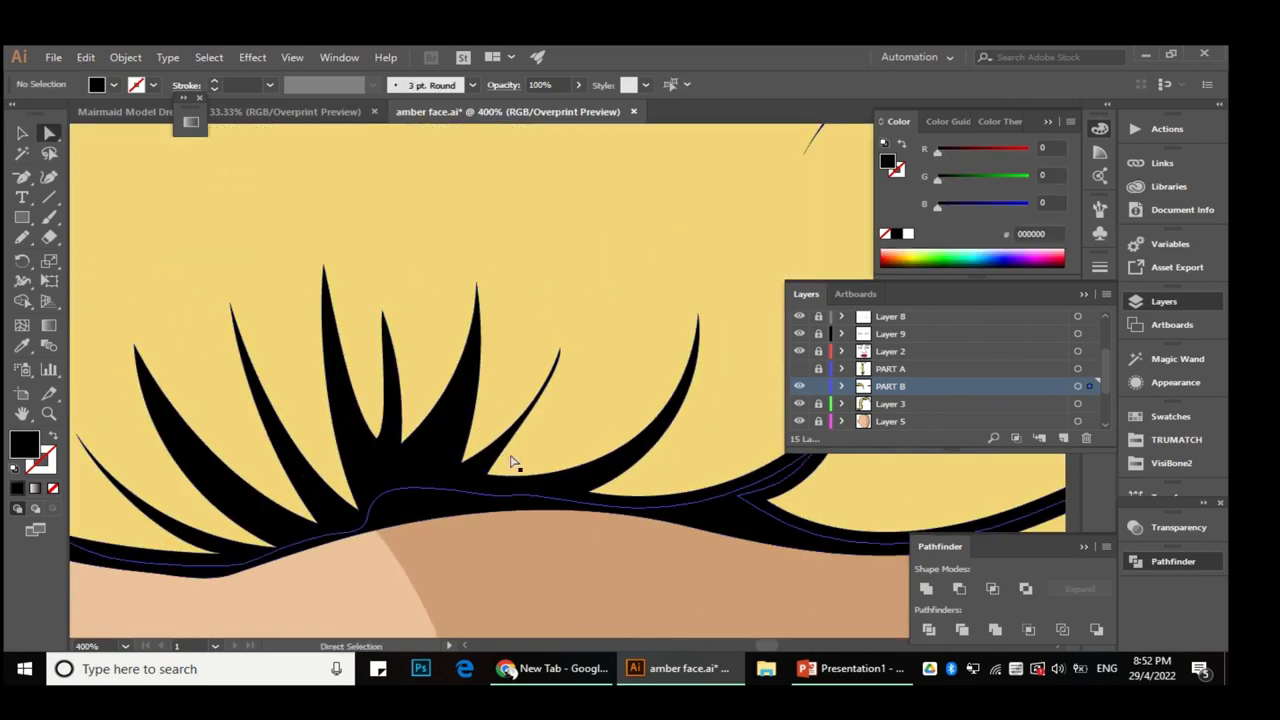
{"action": "key", "text": "ctrl+minus"}
{"action": "key", "text": "ctrl+minus"}
{"action": "key", "text": "ctrl+minus"}
{"action": "left_click", "coordinate": [657, 220]}
{"action": "key", "text": "ctrl+minus"}
{"action": "key", "text": "ctrl+minus"}
{"action": "key", "text": "v"}
{"action": "key", "text": "ctrl+plus"}
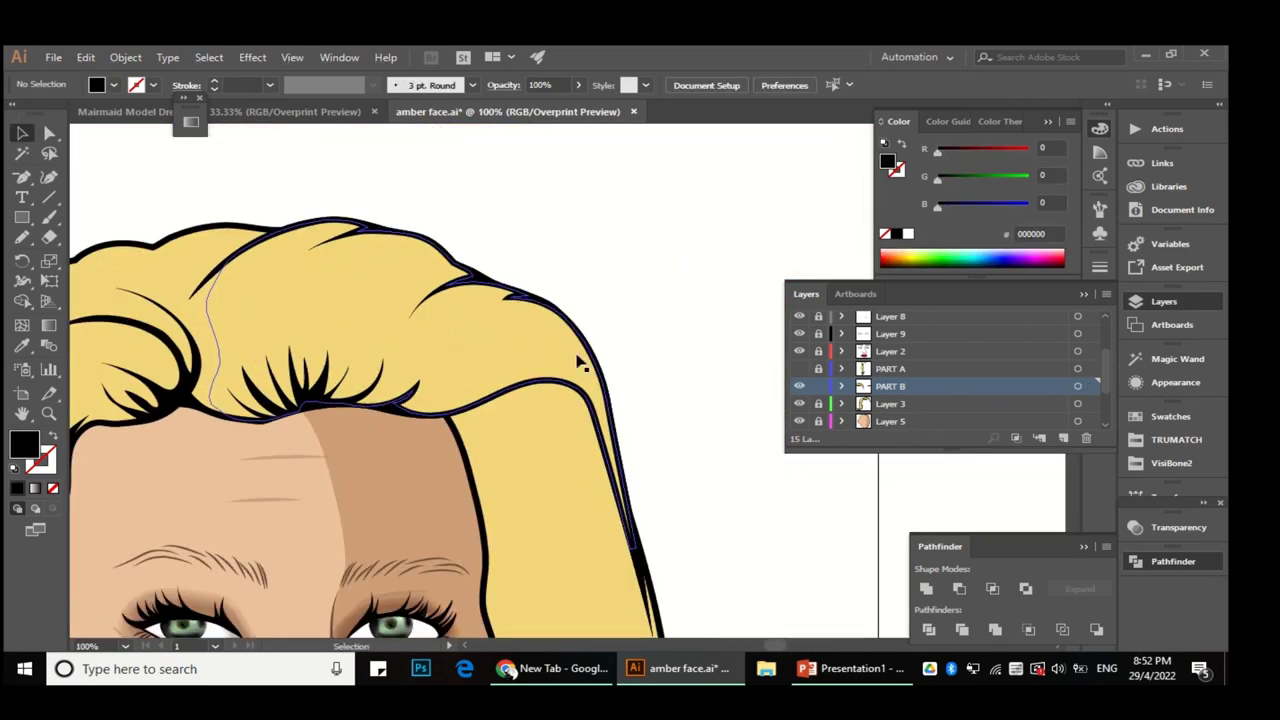
Step: Pencil-draw a closed spiky highlight outline over the fringe
{"action": "key", "text": "n"}
{"action": "key", "text": "ctrl+plus"}
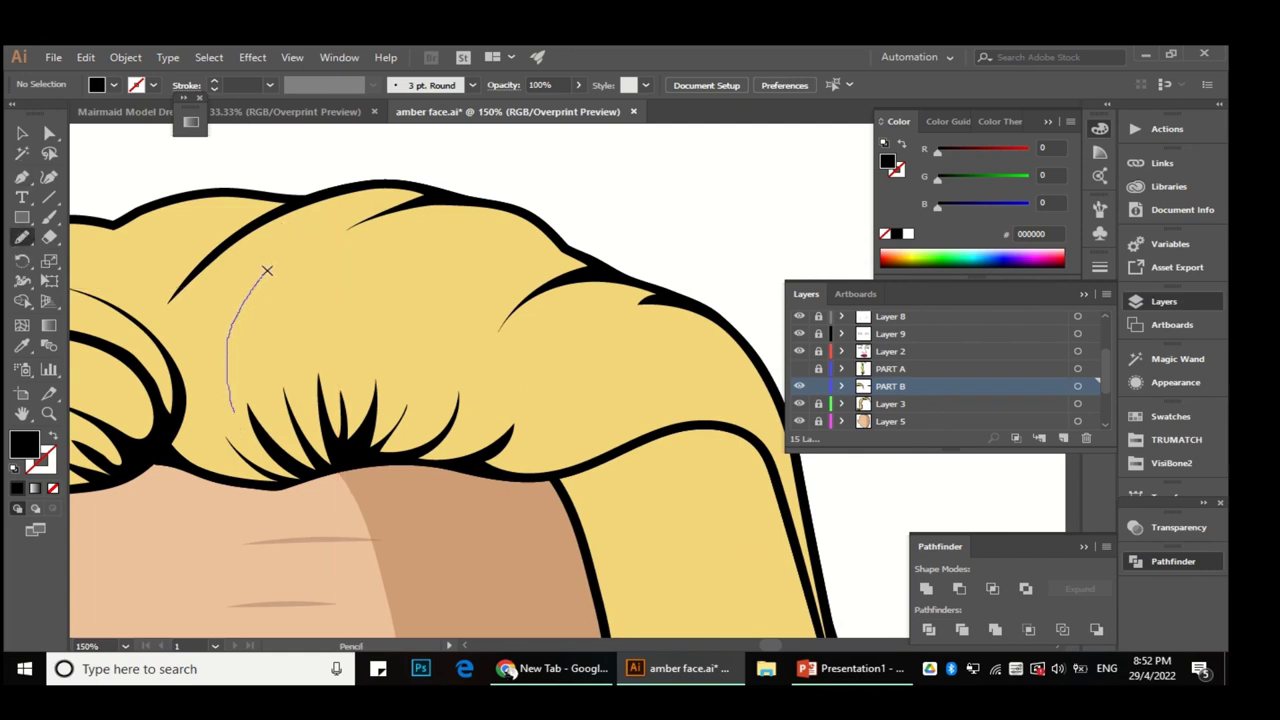
{"action": "left_click_drag", "start_coordinate": [343, 217], "coordinate": [326, 213]}
{"action": "left_click", "coordinate": [841, 386]}
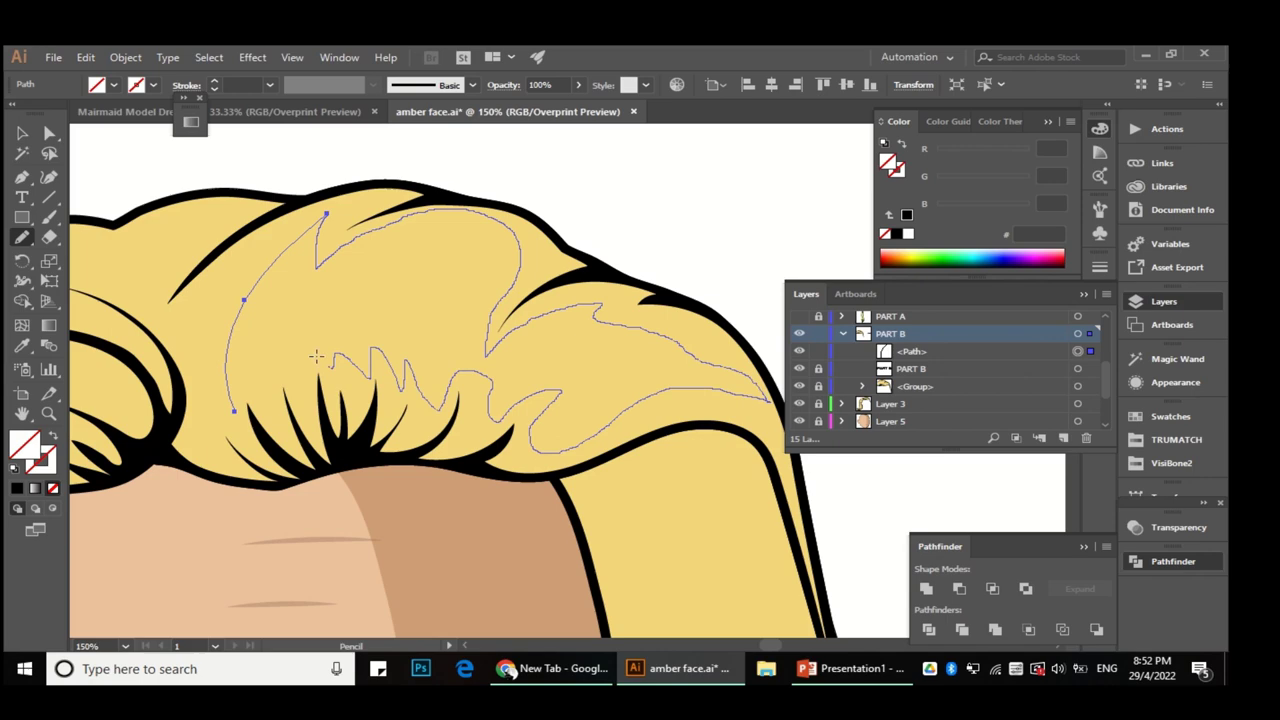
{"action": "key", "text": "ctrl+minus"}
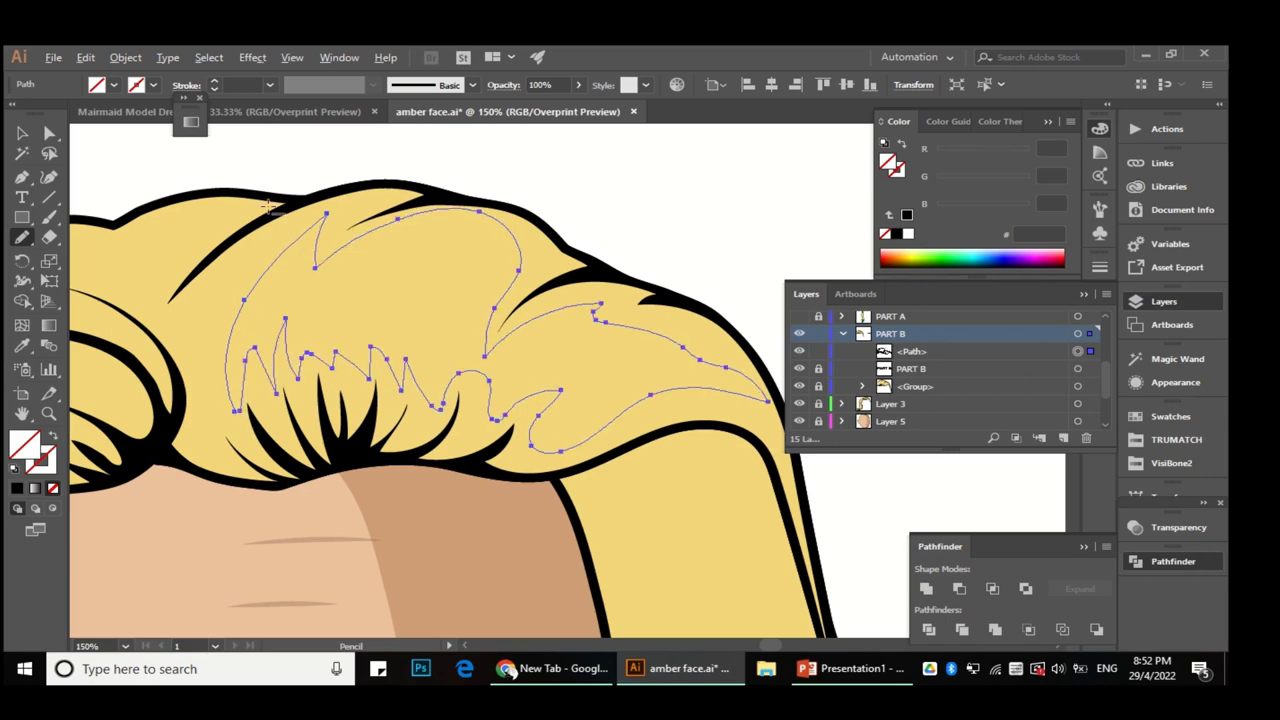
{"action": "key", "text": "ctrl+minus"}
Step: Fill the highlight shape with the bright-yellow strip's colour using the Eyedropper
{"action": "key", "text": "i"}
{"action": "key", "text": "ctrl+minus"}
{"action": "scroll", "coordinate": [677, 397], "scroll_direction": "down", "scroll_amount": 3}
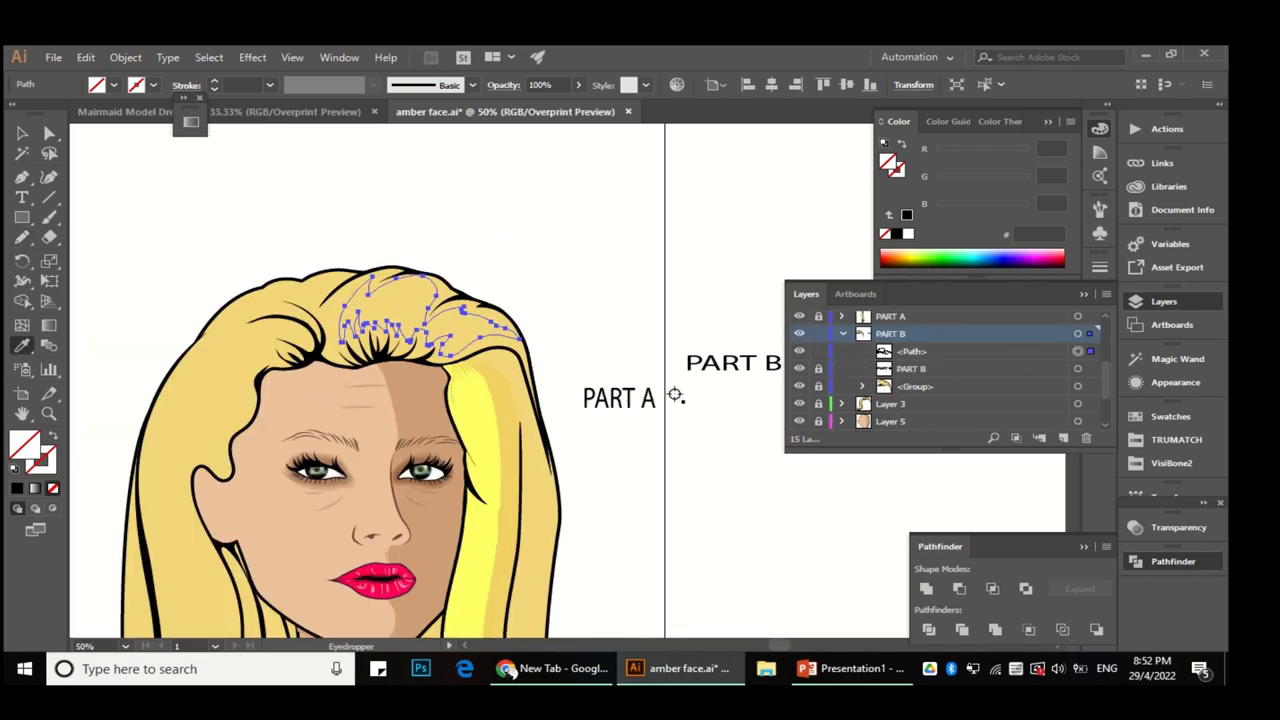
{"action": "left_click", "coordinate": [500, 432]}
{"action": "key", "text": "a"}
{"action": "key", "text": "ctrl+minus"}
{"action": "scroll", "coordinate": [520, 233], "scroll_direction": "up", "scroll_amount": 3}
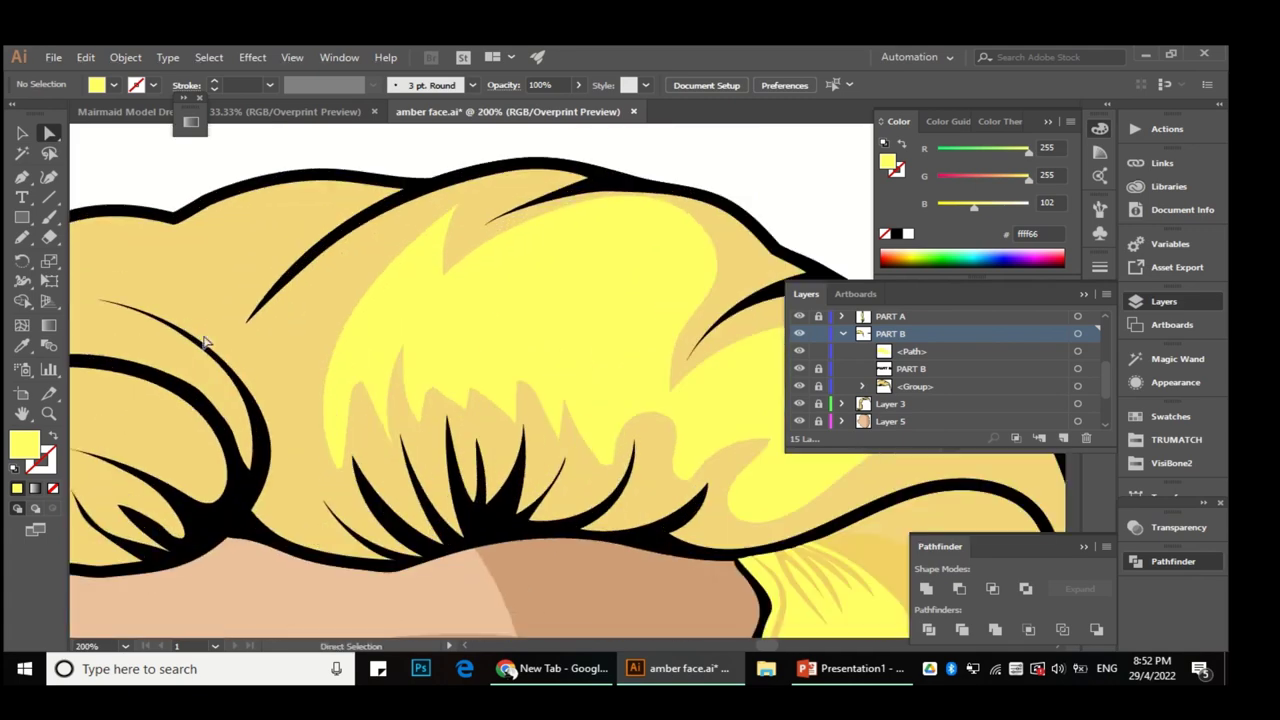
Step: Move the highlight's top hook tip right and pull its lower-left point down
{"action": "scroll", "coordinate": [386, 266], "scroll_direction": "up", "scroll_amount": 2}
{"action": "left_click", "coordinate": [386, 266]}
{"action": "key", "text": "shift+grave"}
{"action": "left_click", "coordinate": [313, 247]}
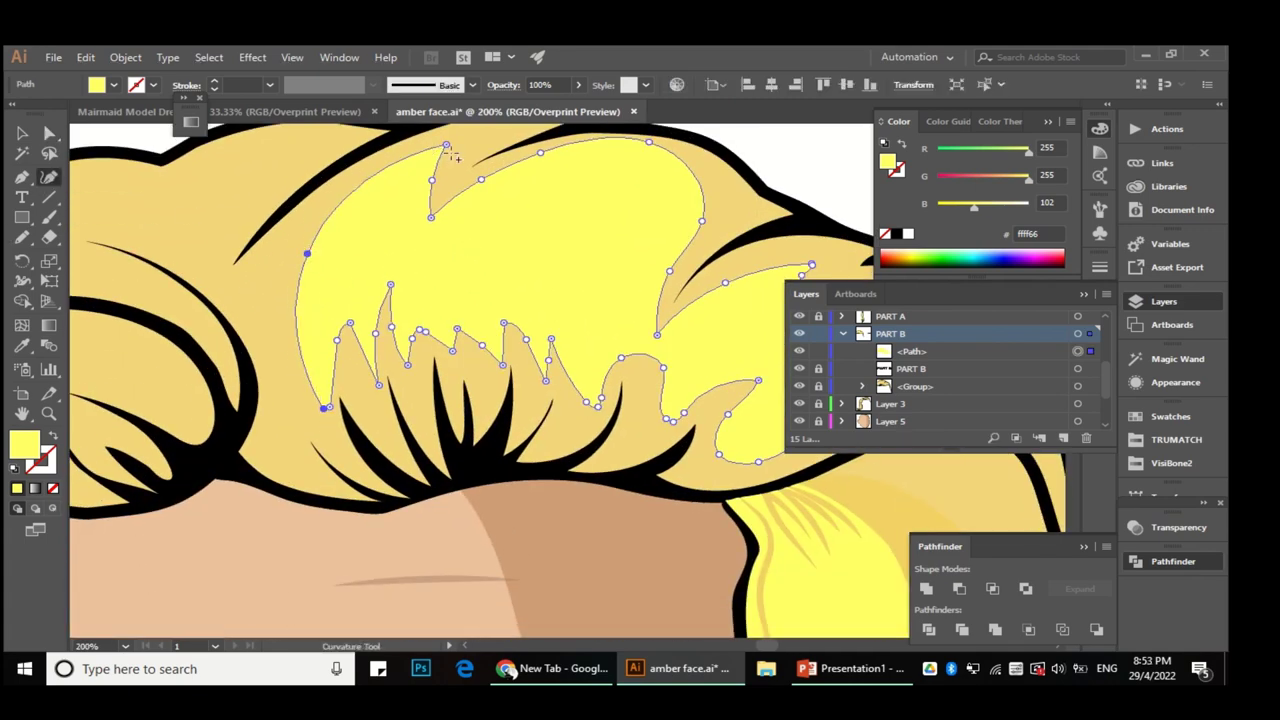
{"action": "scroll", "coordinate": [380, 300], "scroll_direction": "up", "scroll_amount": 1}
{"action": "left_click_drag", "start_coordinate": [430, 191], "coordinate": [493, 174]}
{"action": "left_click_drag", "start_coordinate": [307, 453], "coordinate": [321, 502]}
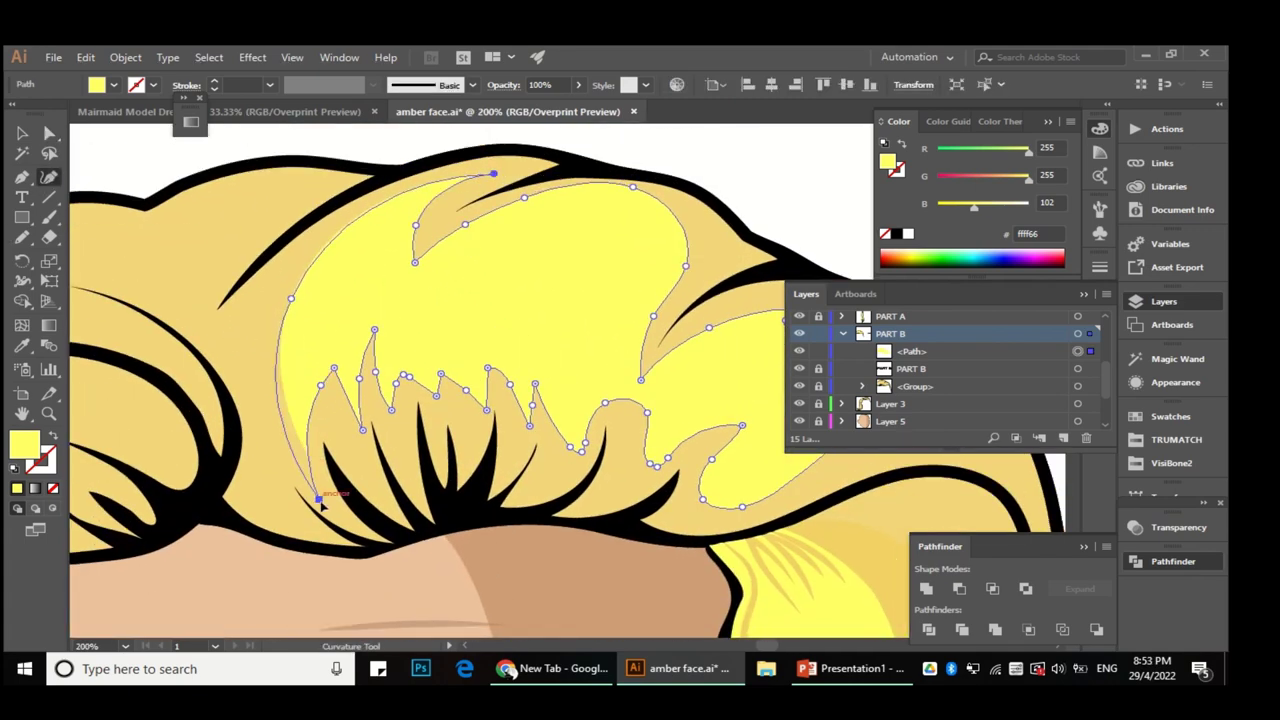
Step: Select the hook tip anchor point of the yellow highlight
{"action": "key", "text": "n"}
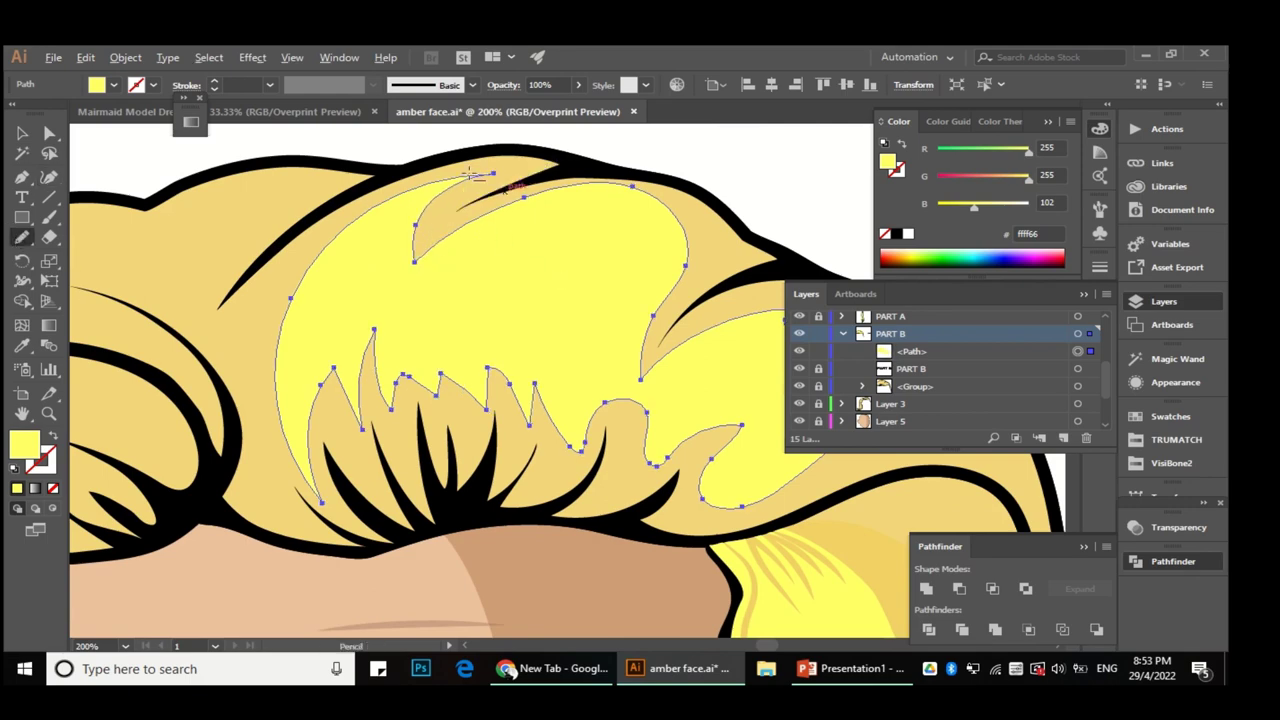
{"action": "scroll", "coordinate": [422, 258], "scroll_direction": "up", "scroll_amount": 1}
{"action": "key", "text": "a"}
{"action": "left_click", "coordinate": [386, 328]}
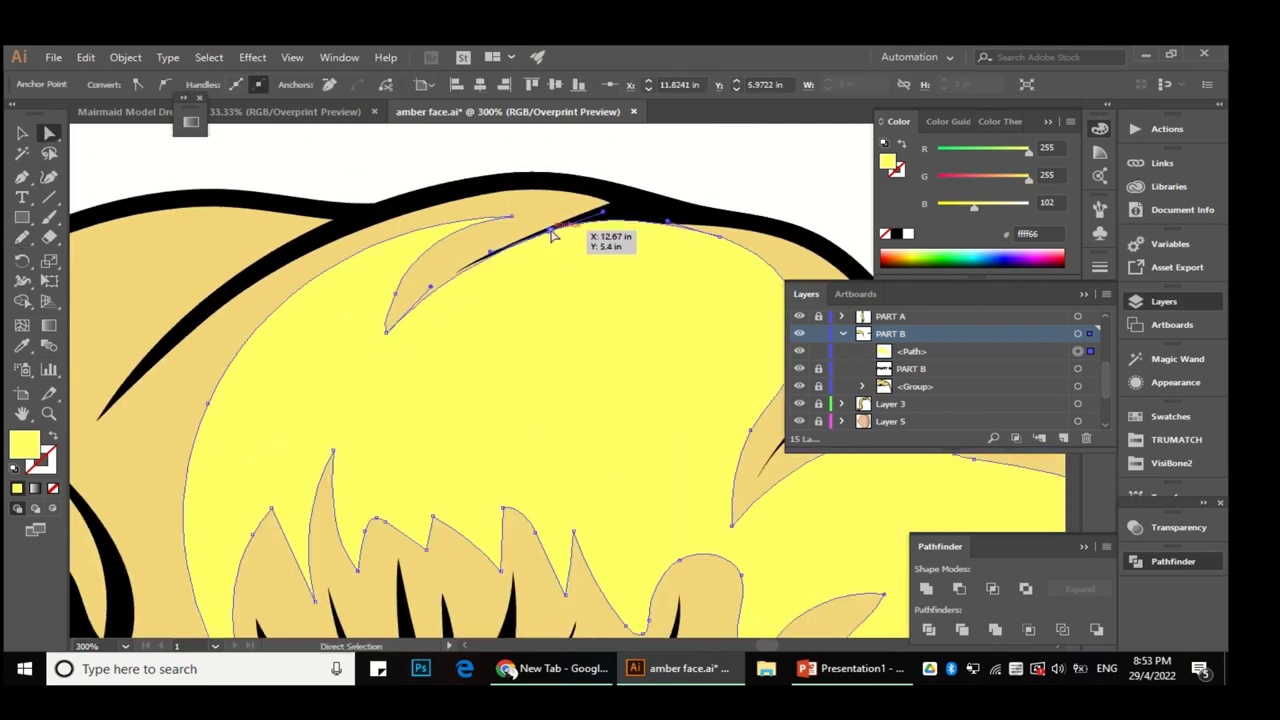
{"action": "scroll", "coordinate": [558, 235], "scroll_direction": "up", "scroll_amount": 1}
{"action": "key", "text": "shift+grave"}
{"action": "scroll", "coordinate": [477, 280], "scroll_direction": "down", "scroll_amount": 3}
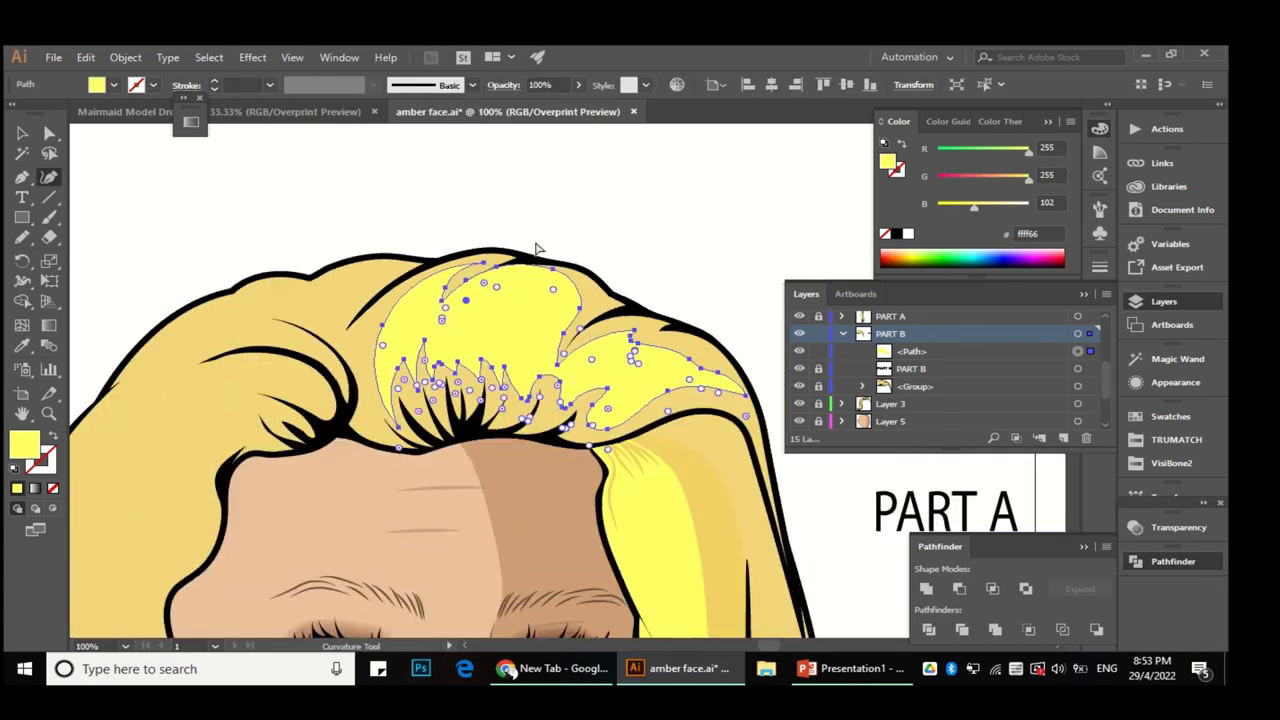
{"action": "scroll", "coordinate": [380, 374], "scroll_direction": "up", "scroll_amount": 2}
{"action": "key", "text": "a"}
{"action": "key", "text": "n"}
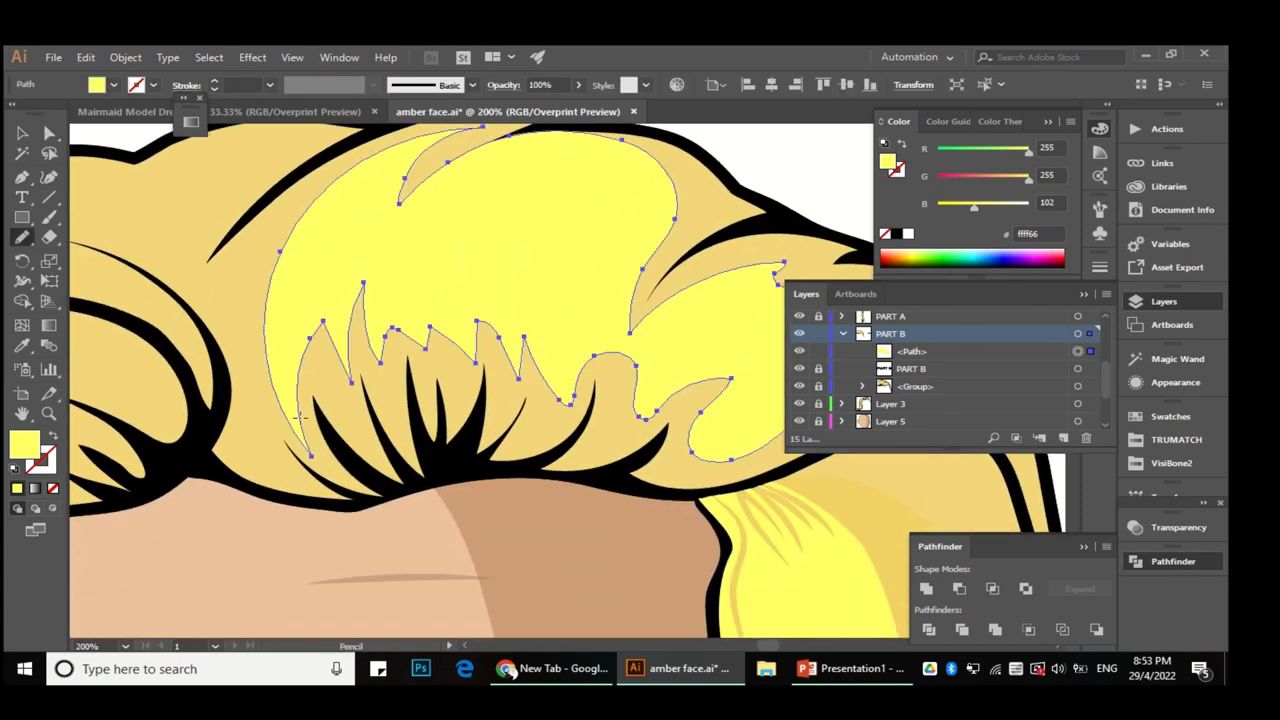
Step: Pencil-draw a tall curved spike rising from the strand base into the highlight
{"action": "scroll", "coordinate": [298, 418], "scroll_direction": "up", "scroll_amount": 1}
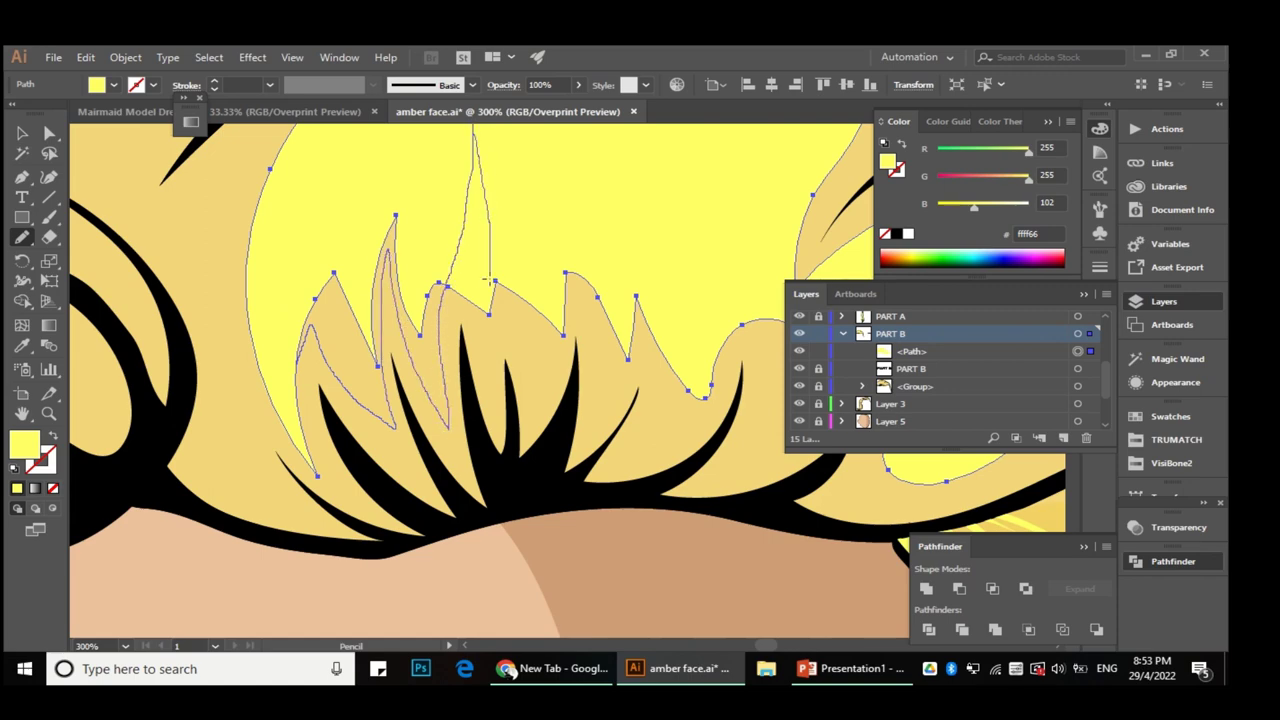
{"action": "scroll", "coordinate": [629, 243], "scroll_direction": "up", "scroll_amount": 3}
{"action": "left_click_drag", "start_coordinate": [442, 428], "coordinate": [561, 258]}
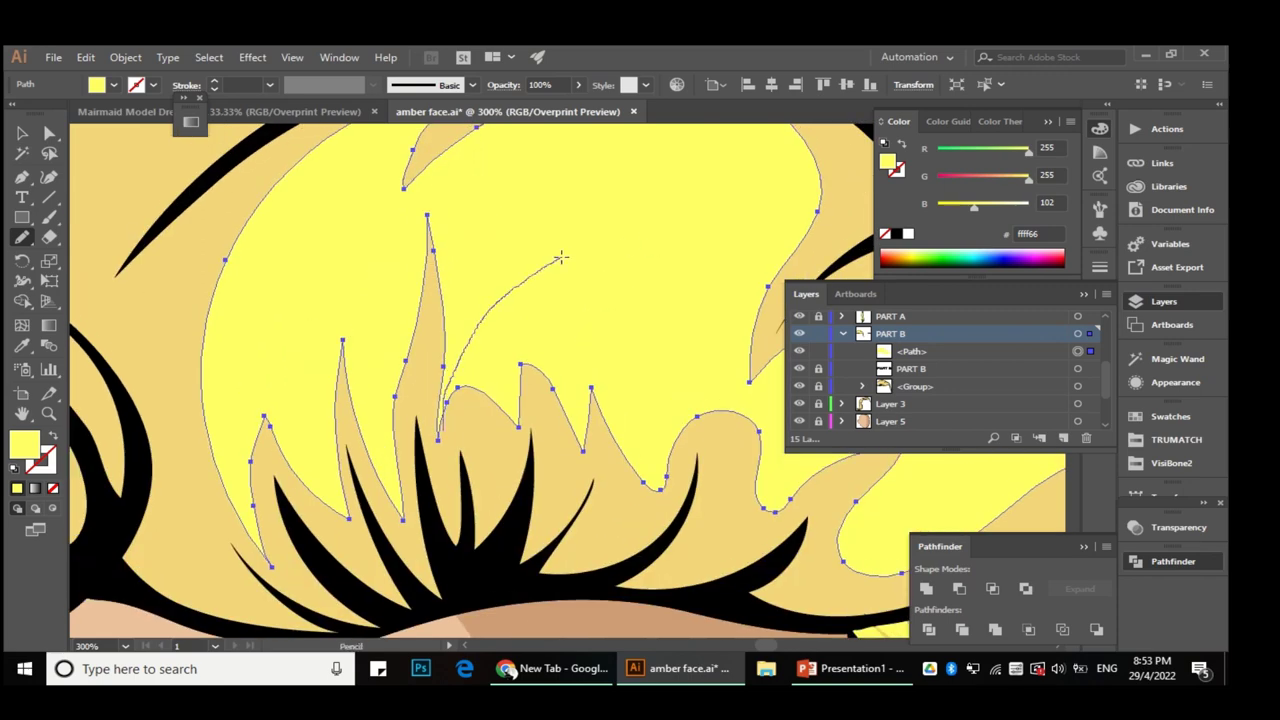
{"action": "left_click_drag", "start_coordinate": [409, 368], "coordinate": [436, 341]}
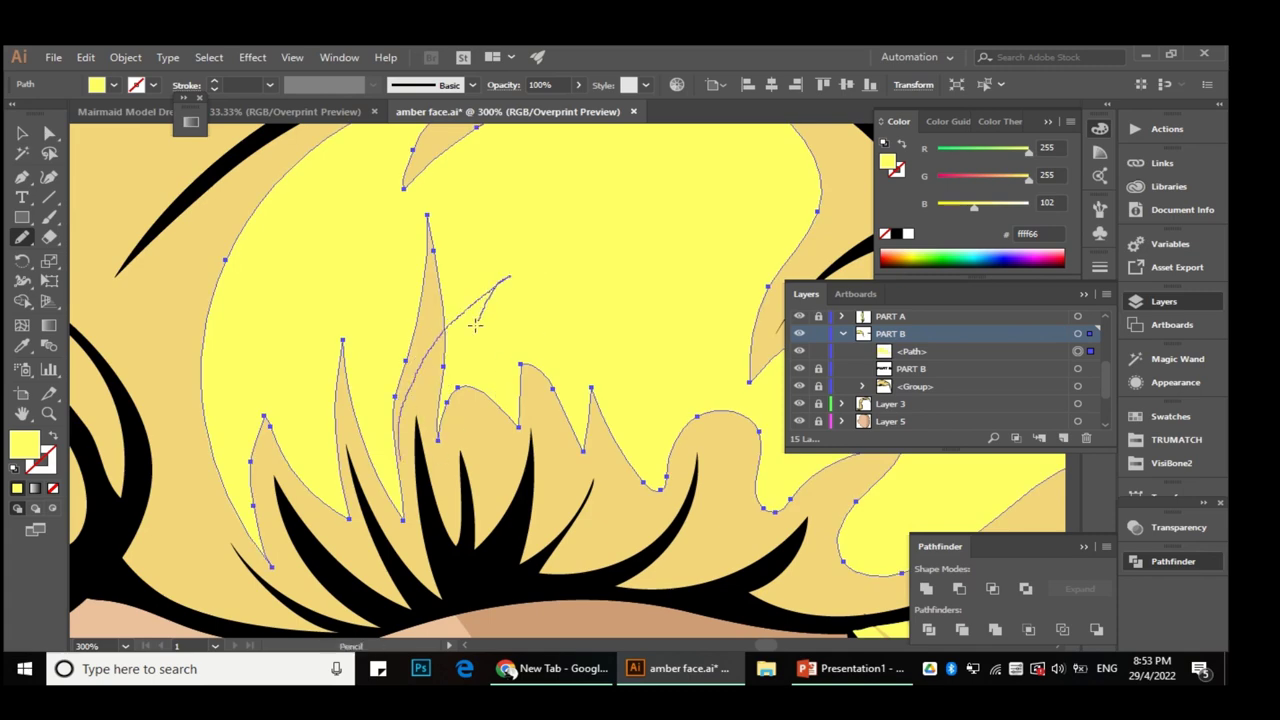
{"action": "left_click_drag", "start_coordinate": [456, 402], "coordinate": [447, 400]}
{"action": "scroll", "coordinate": [420, 350], "scroll_direction": "down", "scroll_amount": 1}
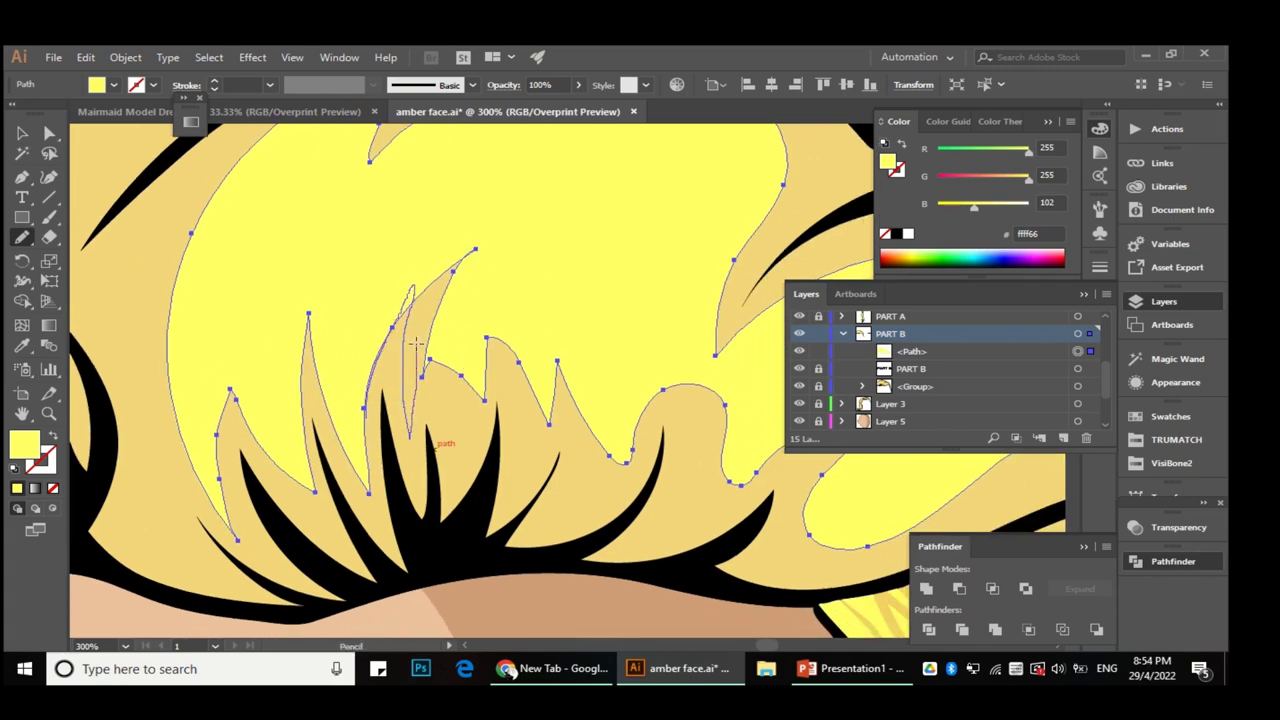
Step: Pencil a tall spike down to the hair base and pull its base anchor into the black strands
{"action": "left_click_drag", "start_coordinate": [580, 340], "coordinate": [549, 540]}
{"action": "left_click_drag", "start_coordinate": [668, 395], "coordinate": [668, 395]}
{"action": "key", "text": "ctrl+plus"}
{"action": "key", "text": "ctrl+plus"}
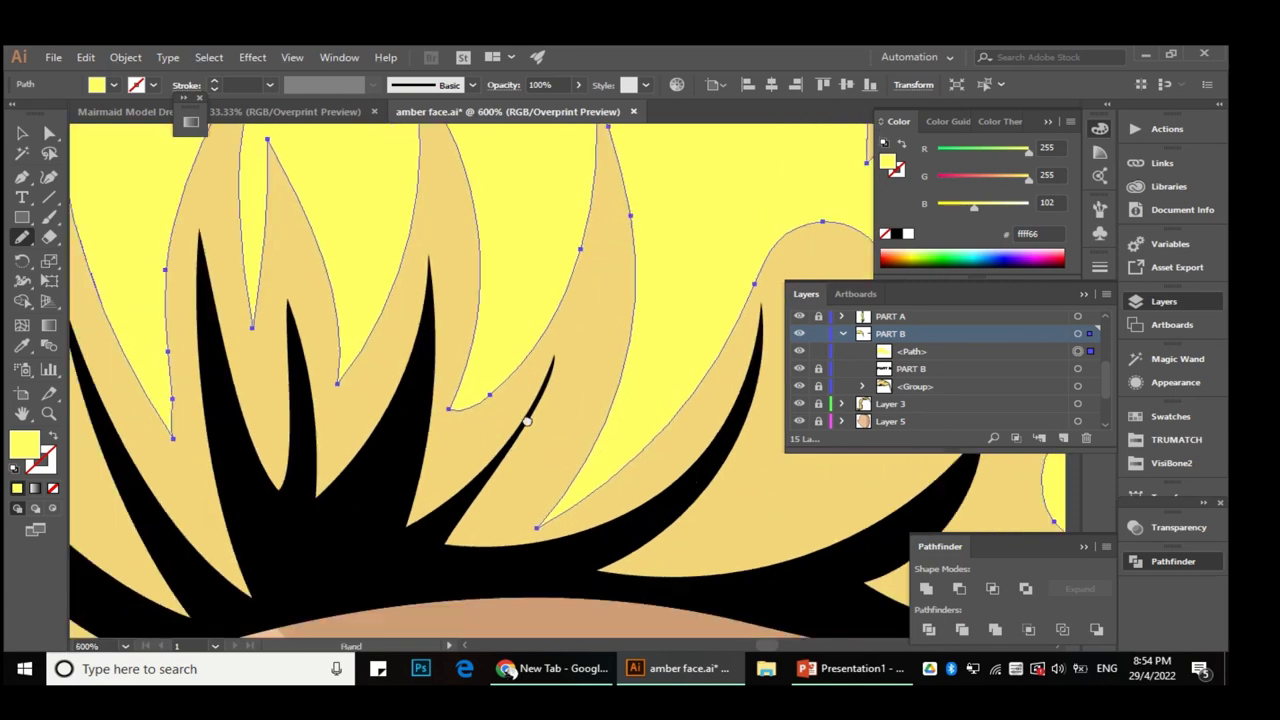
{"action": "key", "text": "a"}
{"action": "left_click_drag", "start_coordinate": [462, 372], "coordinate": [405, 478]}
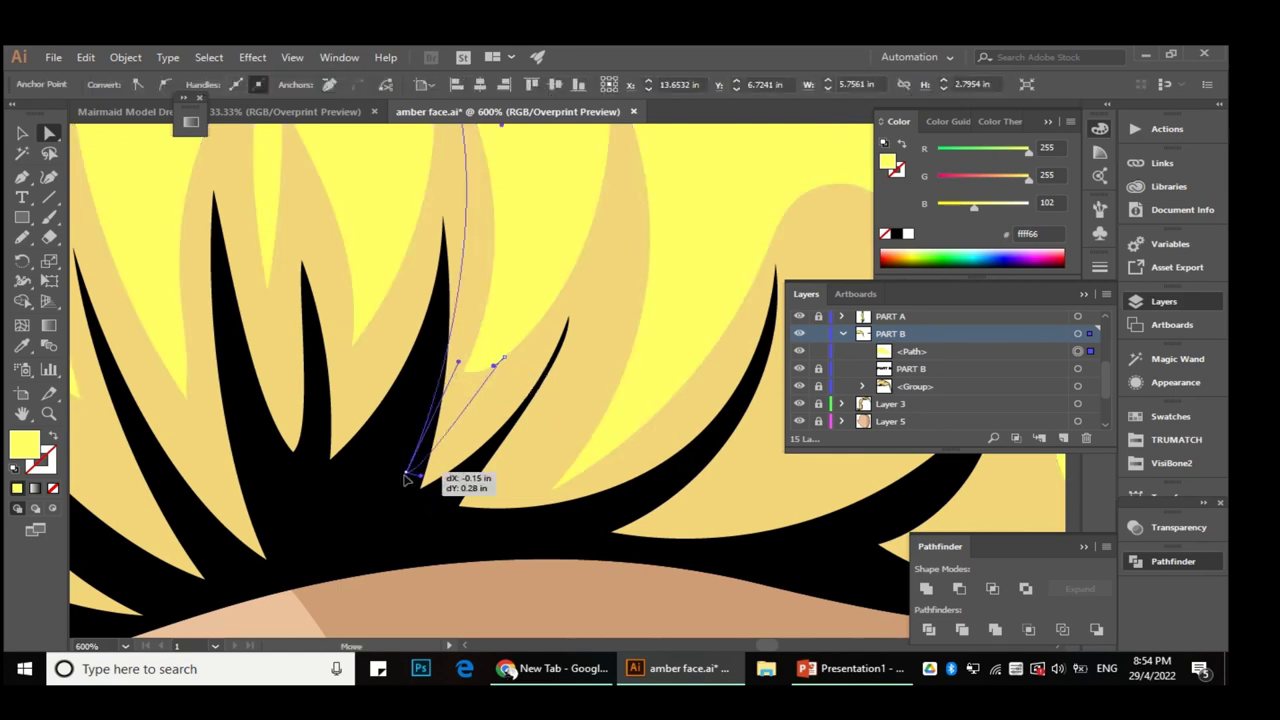
{"action": "key", "text": "ctrl+minus"}
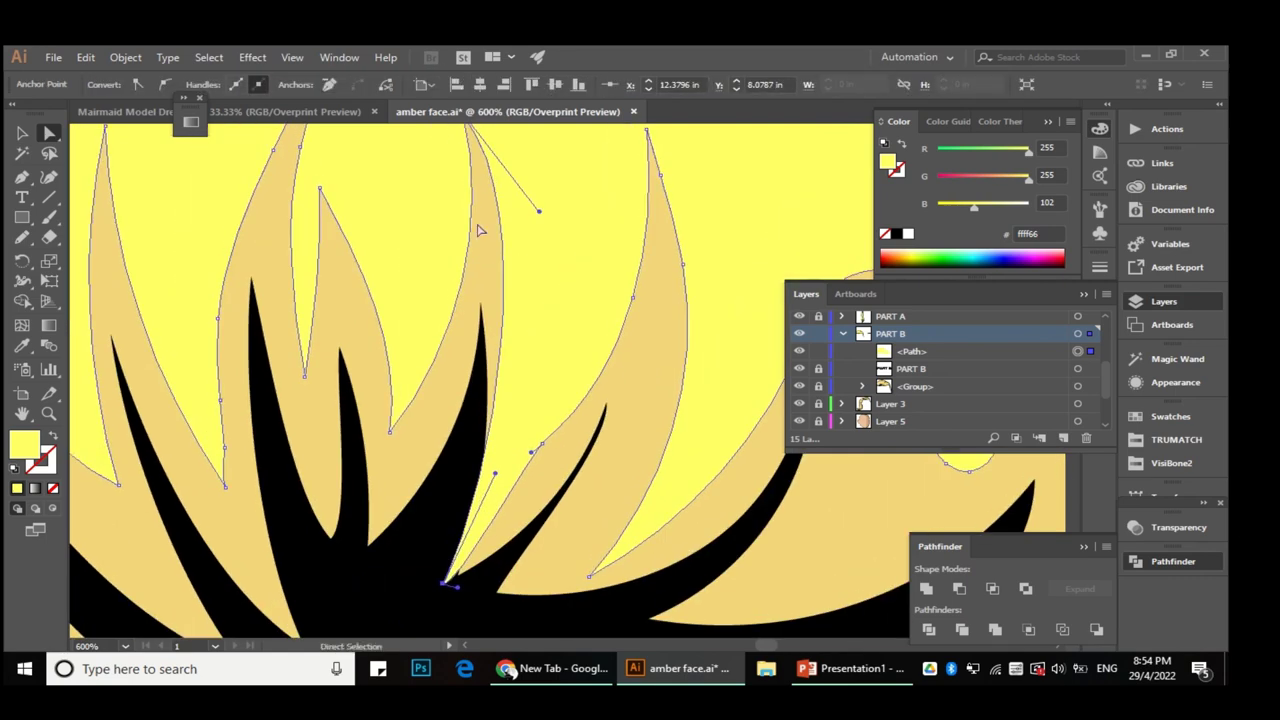
Step: Reposition the spike's top and lower anchors, and lower the neighbouring narrow spike's anchors
{"action": "left_click_drag", "start_coordinate": [463, 157], "coordinate": [445, 172]}
{"action": "left_click_drag", "start_coordinate": [414, 366], "coordinate": [382, 462]}
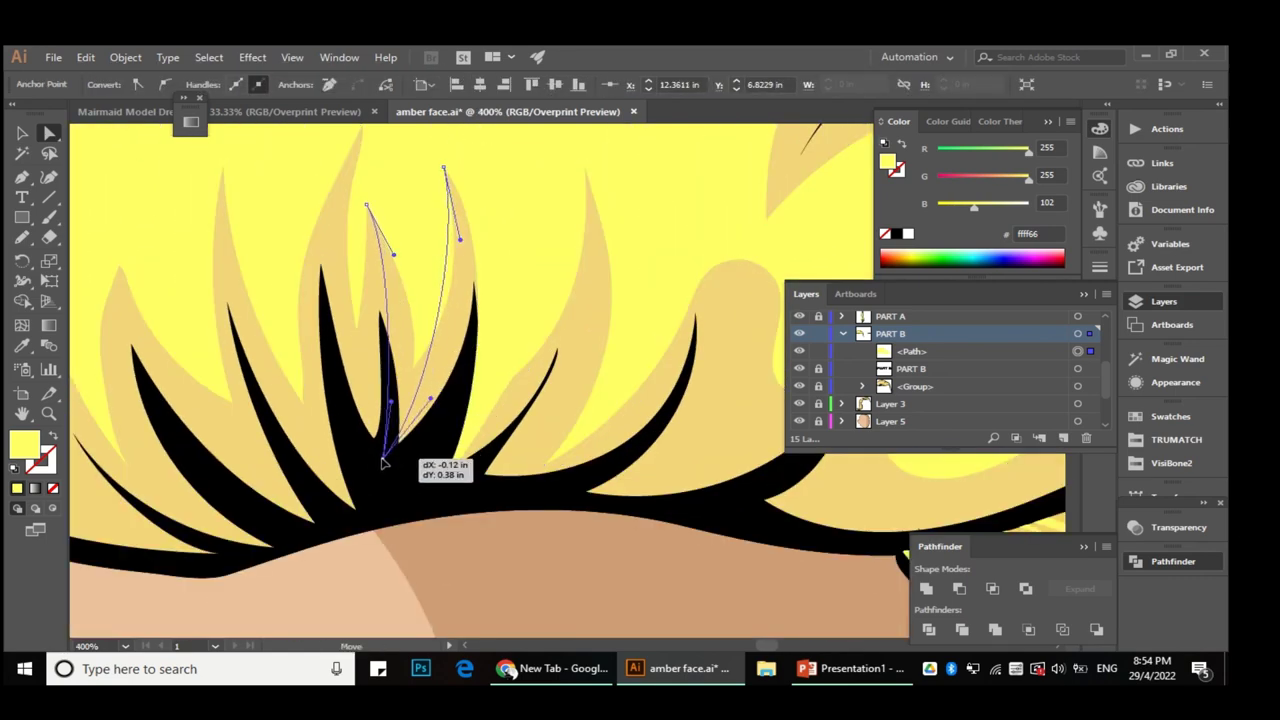
{"action": "left_click", "coordinate": [386, 286]}
{"action": "left_click_drag", "start_coordinate": [360, 334], "coordinate": [368, 398]}
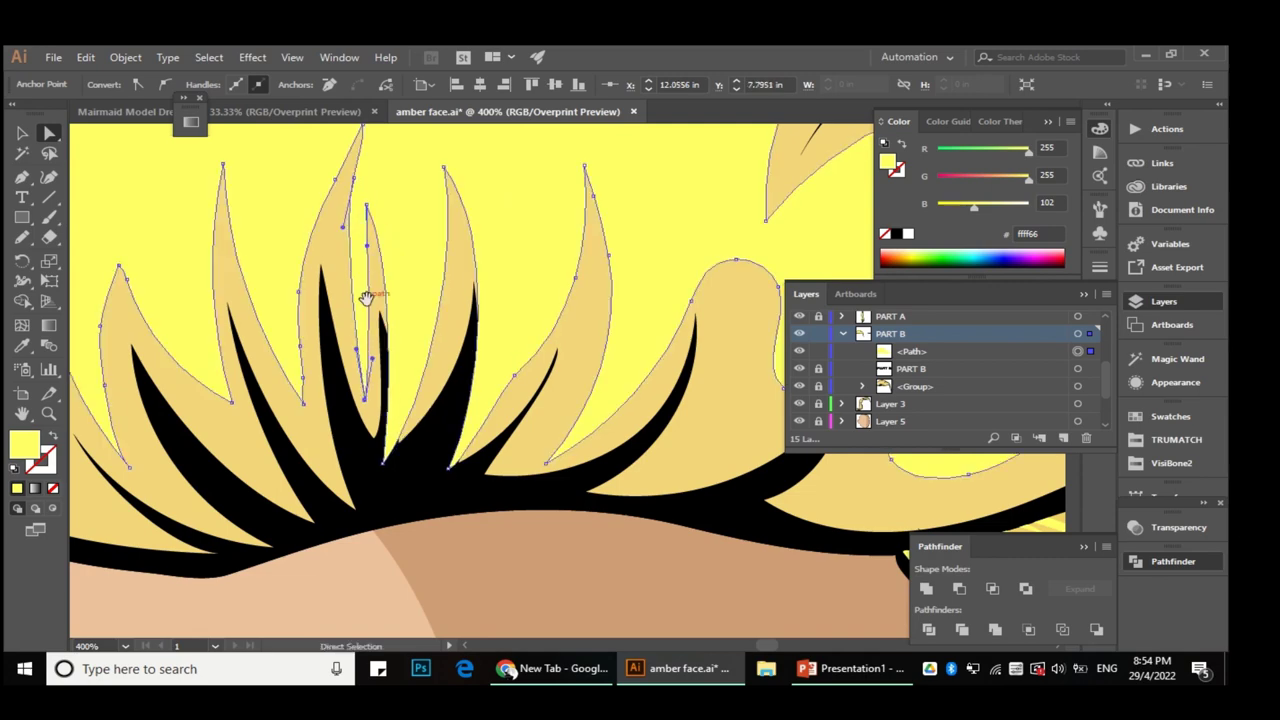
{"action": "left_click_drag", "start_coordinate": [366, 297], "coordinate": [414, 321]}
{"action": "left_click_drag", "start_coordinate": [415, 231], "coordinate": [420, 319]}
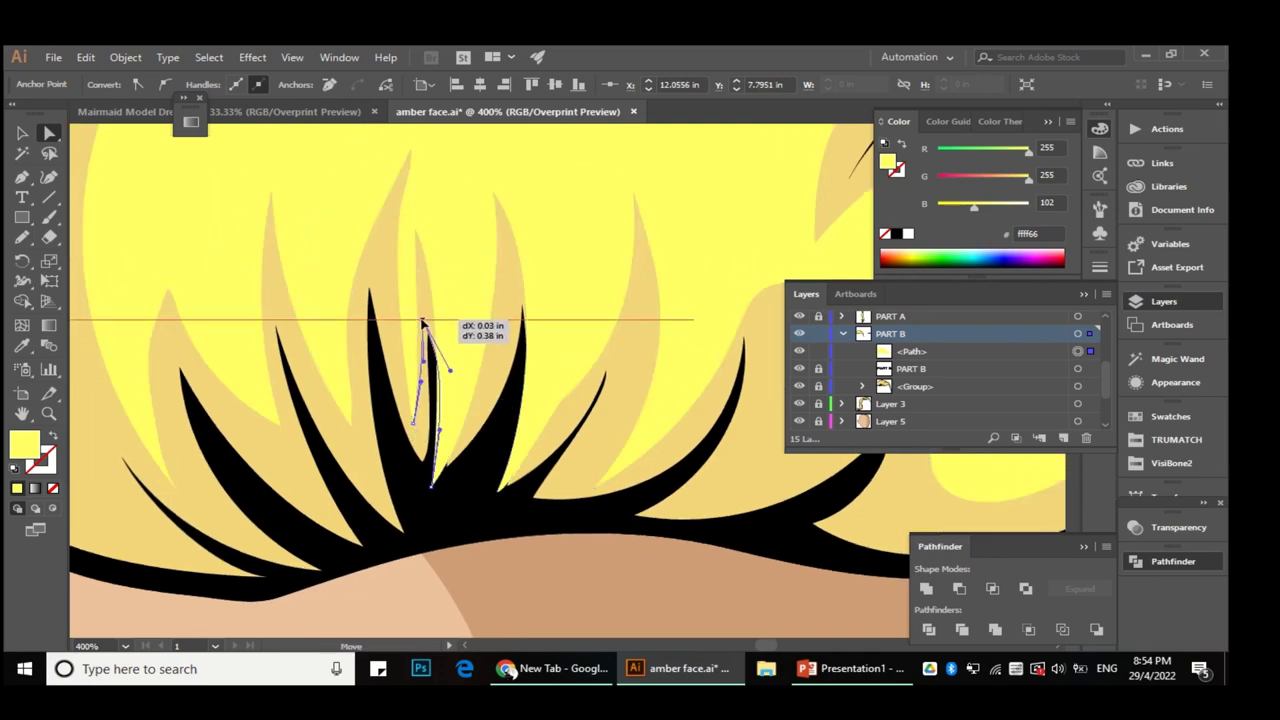
Step: Redraw the narrow spike's edge freehand into a thin pointed tip
{"action": "key", "text": "n"}
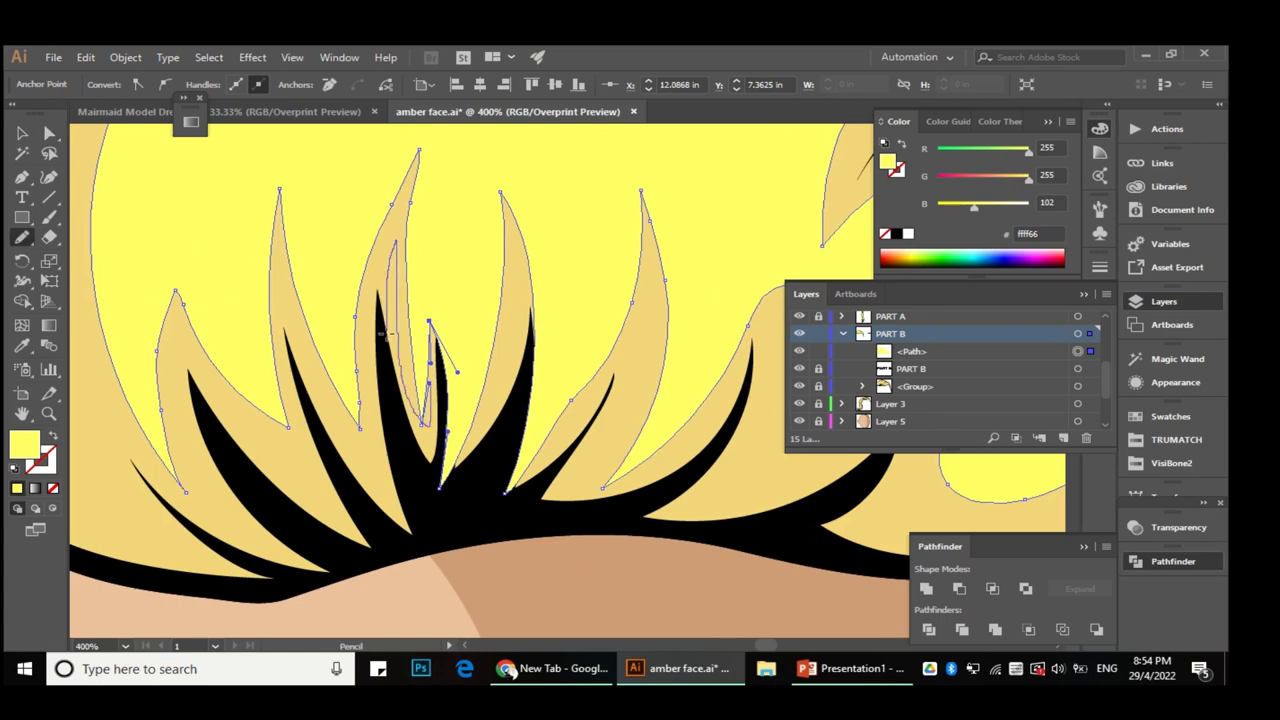
{"action": "left_click_drag", "start_coordinate": [370, 442], "coordinate": [372, 440]}
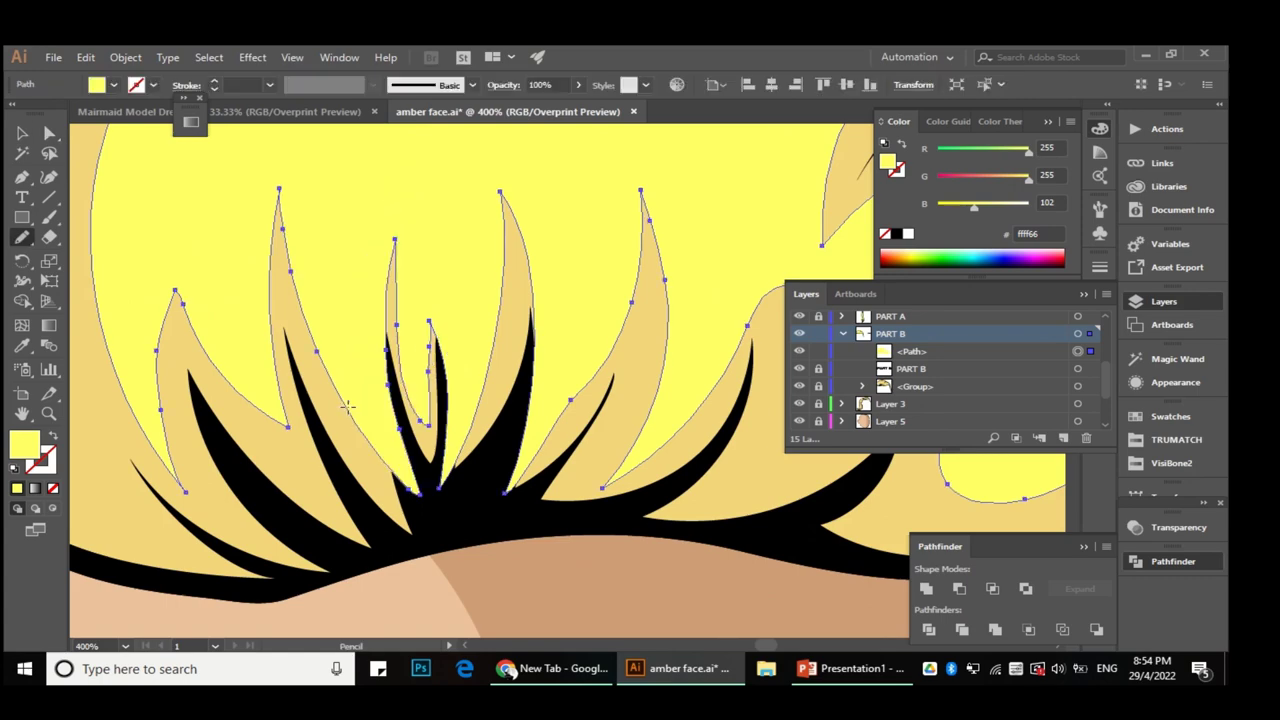
{"action": "key", "text": "ctrl+minus"}
{"action": "scroll", "coordinate": [340, 325], "scroll_direction": "down", "scroll_amount": 1}
{"action": "scroll", "coordinate": [338, 323], "scroll_direction": "down", "scroll_amount": 1}
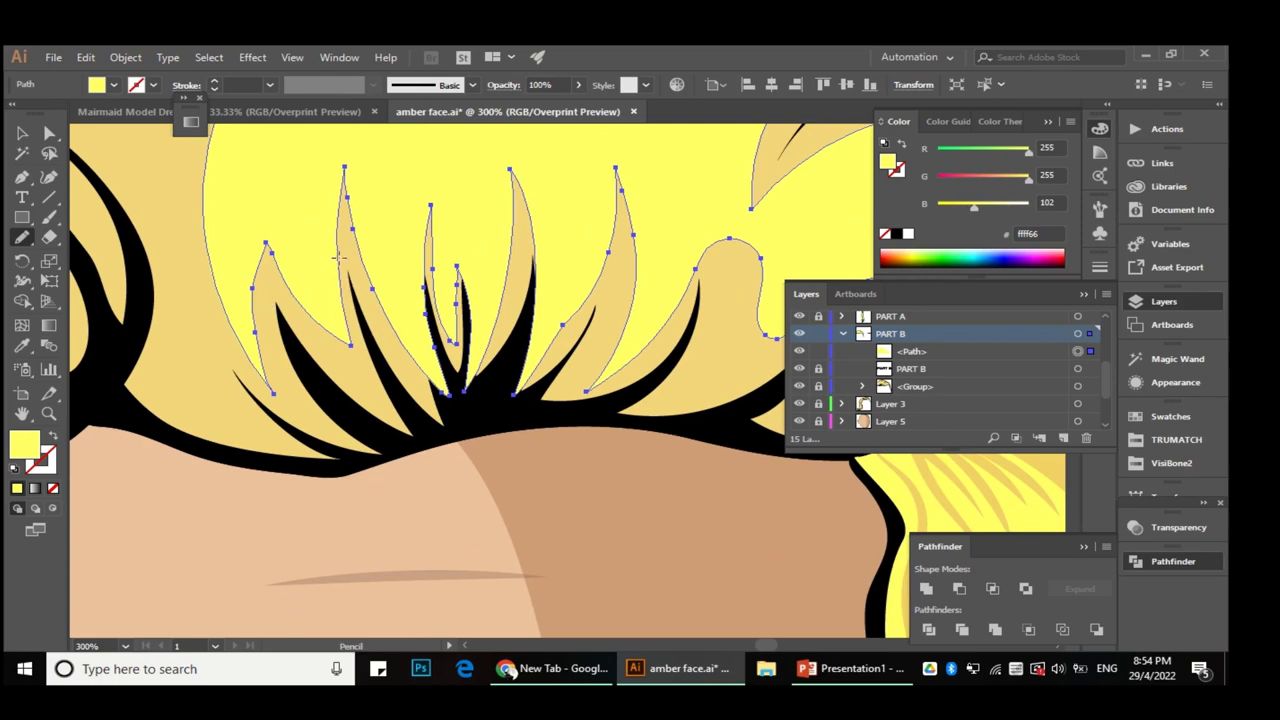
Step: Merge thin pencil strokes into the highlight edge down the strand, then zoom out to check it
{"action": "left_click_drag", "start_coordinate": [308, 312], "coordinate": [294, 318]}
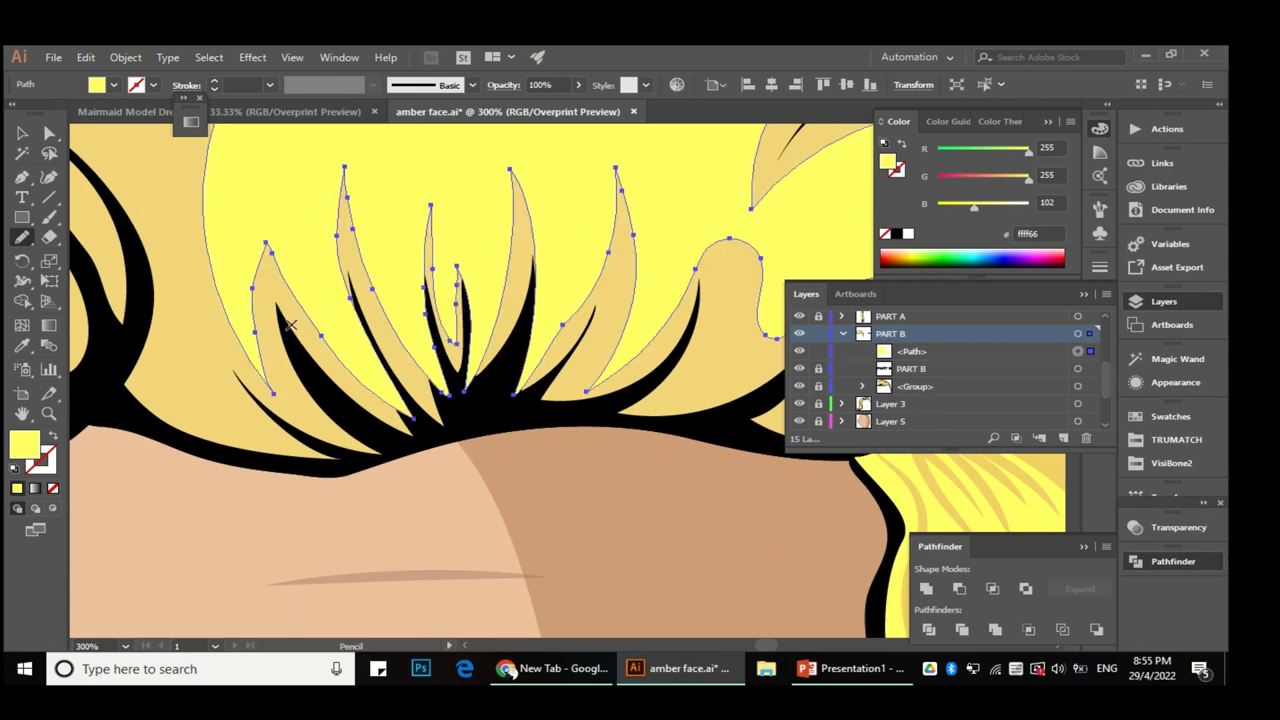
{"action": "left_click_drag", "start_coordinate": [314, 378], "coordinate": [378, 444]}
{"action": "key", "text": "ctrl+shift+a"}
{"action": "key", "text": "ctrl+minus"}
{"action": "key", "text": "ctrl+minus"}
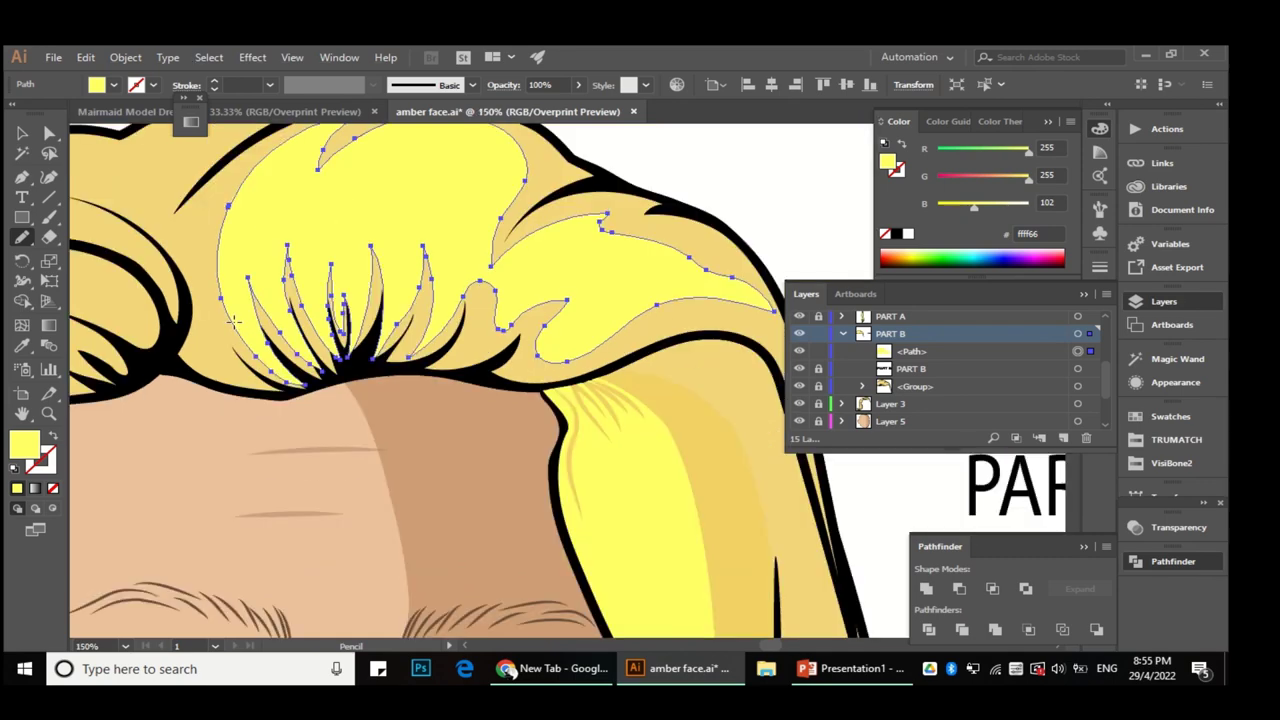
{"action": "key", "text": "ctrl+minus"}
{"action": "key", "text": "ctrl+minus"}
{"action": "key", "text": "ctrl+plus"}
{"action": "key", "text": "ctrl+plus"}
{"action": "key", "text": "ctrl+plus"}
Step: Redraw the highlight's strand tip and the next strand's edge to follow the hair with the Pencil
{"action": "left_click", "coordinate": [414, 277]}
{"action": "key", "text": "n"}
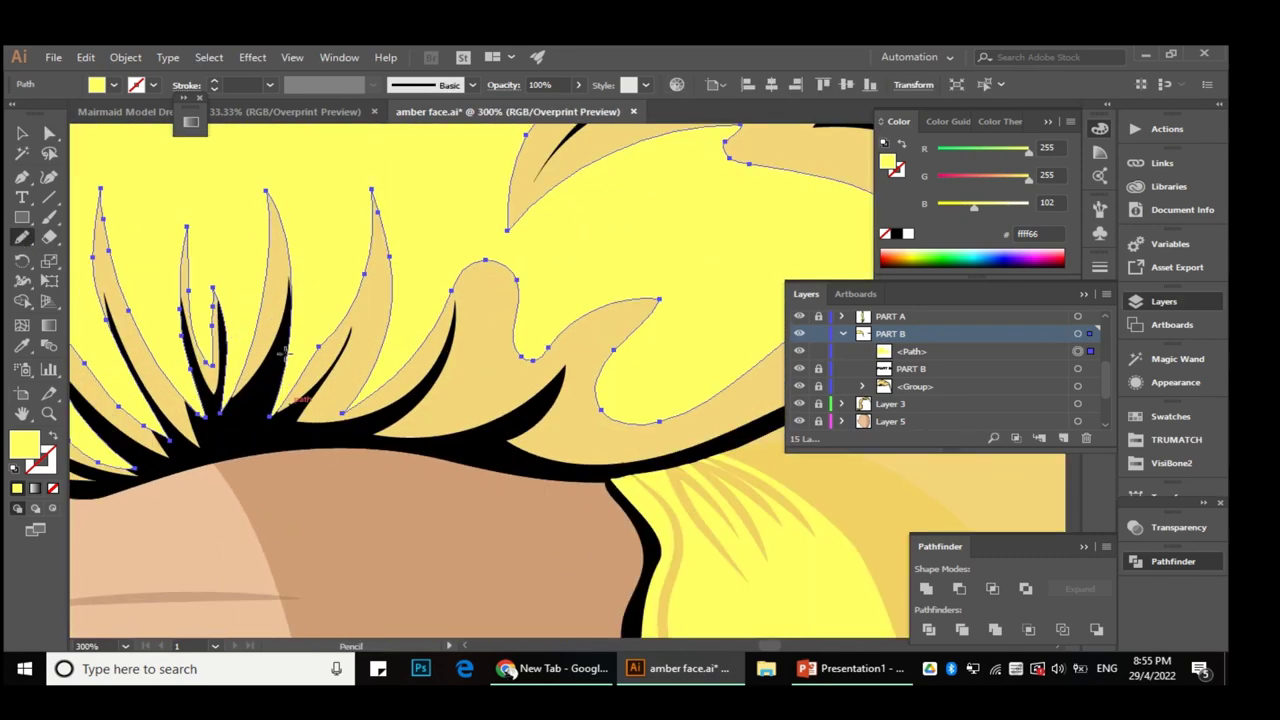
{"action": "left_click_drag", "start_coordinate": [384, 226], "coordinate": [398, 270]}
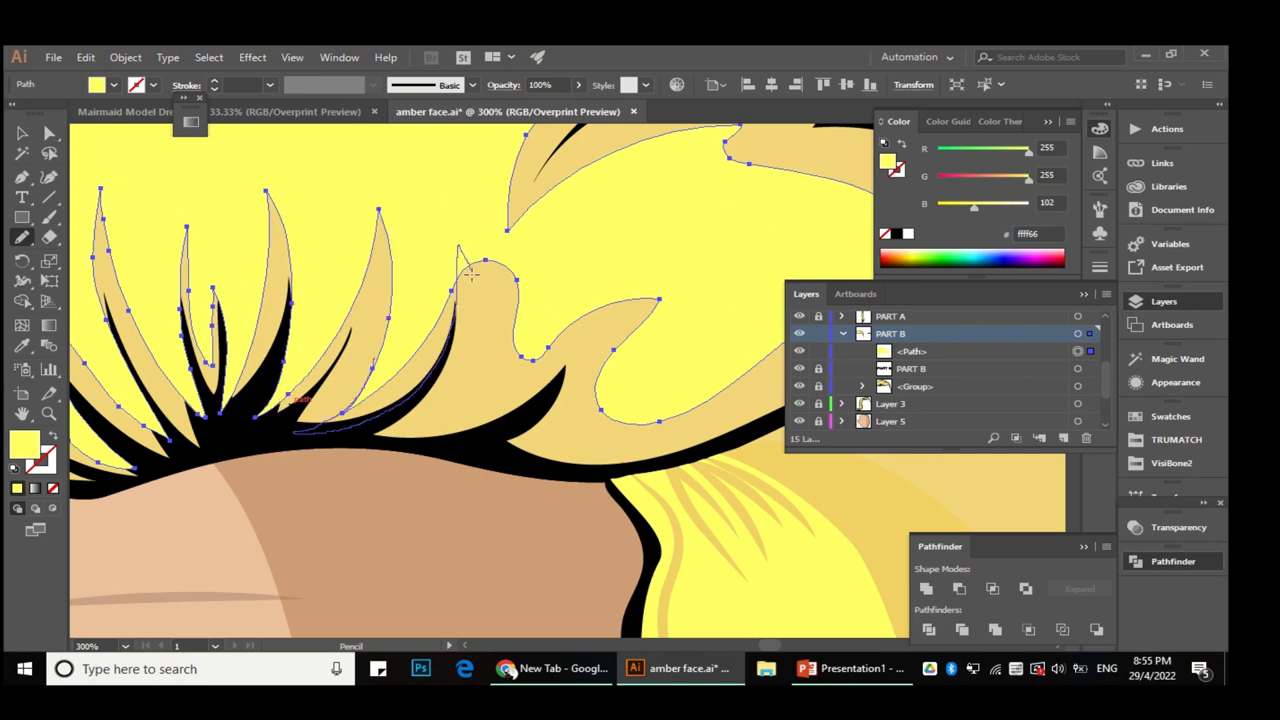
{"action": "left_click_drag", "start_coordinate": [598, 404], "coordinate": [505, 355]}
{"action": "left_click_drag", "start_coordinate": [370, 385], "coordinate": [372, 384]}
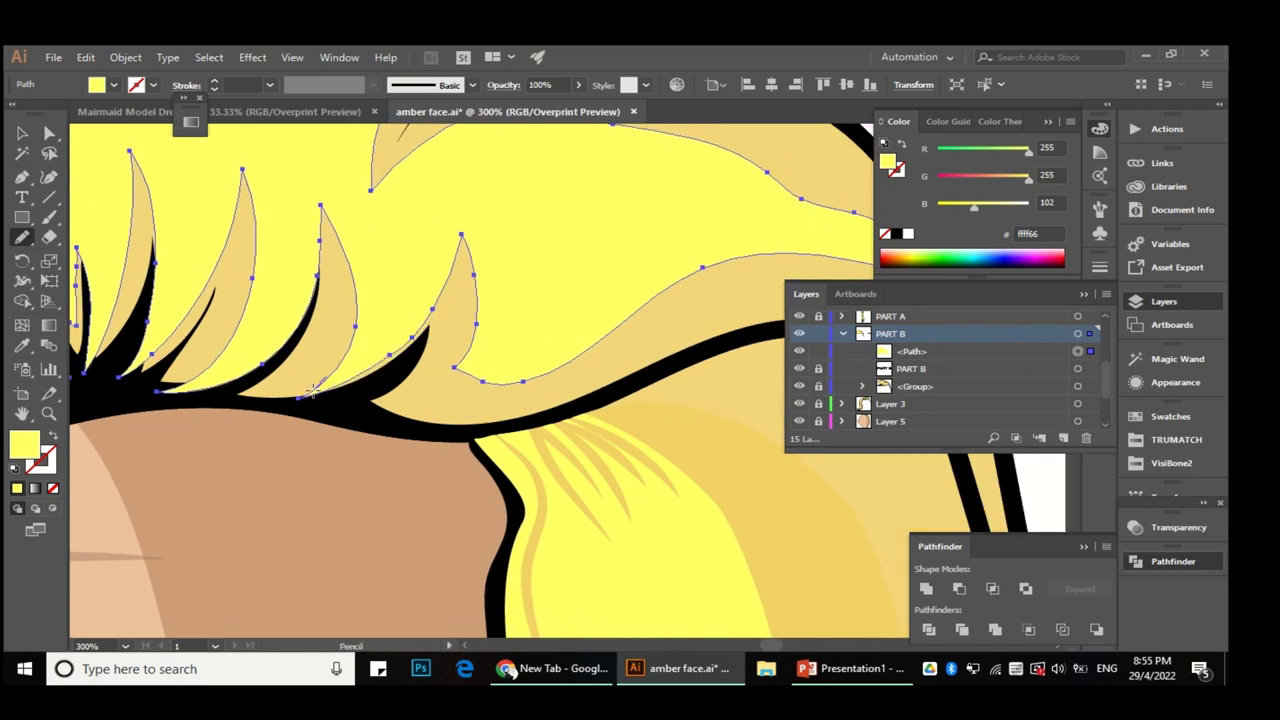
{"action": "scroll", "coordinate": [410, 338], "scroll_direction": "up", "scroll_amount": 1}
Step: Extend the reshaping up the strand's left edge and sharpen the long strand tip near the crown
{"action": "left_click_drag", "start_coordinate": [370, 350], "coordinate": [404, 268]}
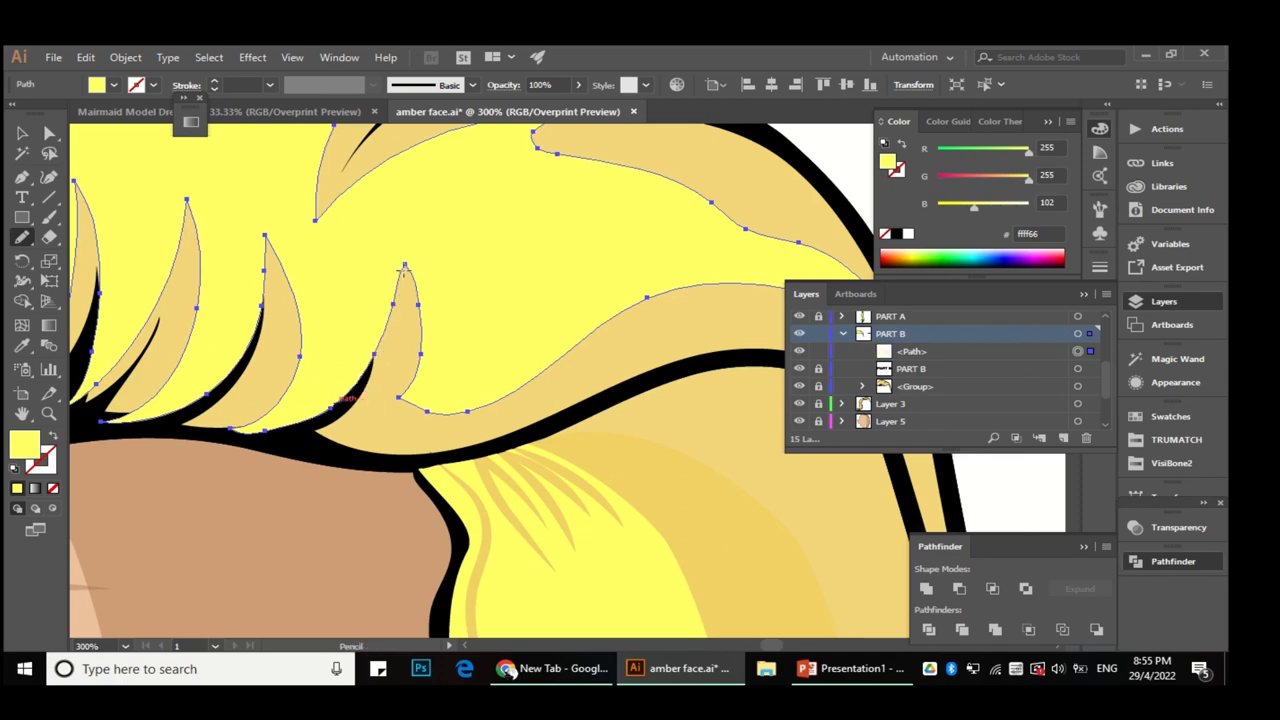
{"action": "scroll", "coordinate": [362, 378], "scroll_direction": "down", "scroll_amount": 2}
{"action": "scroll", "coordinate": [349, 391], "scroll_direction": "down", "scroll_amount": 1}
{"action": "scroll", "coordinate": [392, 366], "scroll_direction": "up", "scroll_amount": 2}
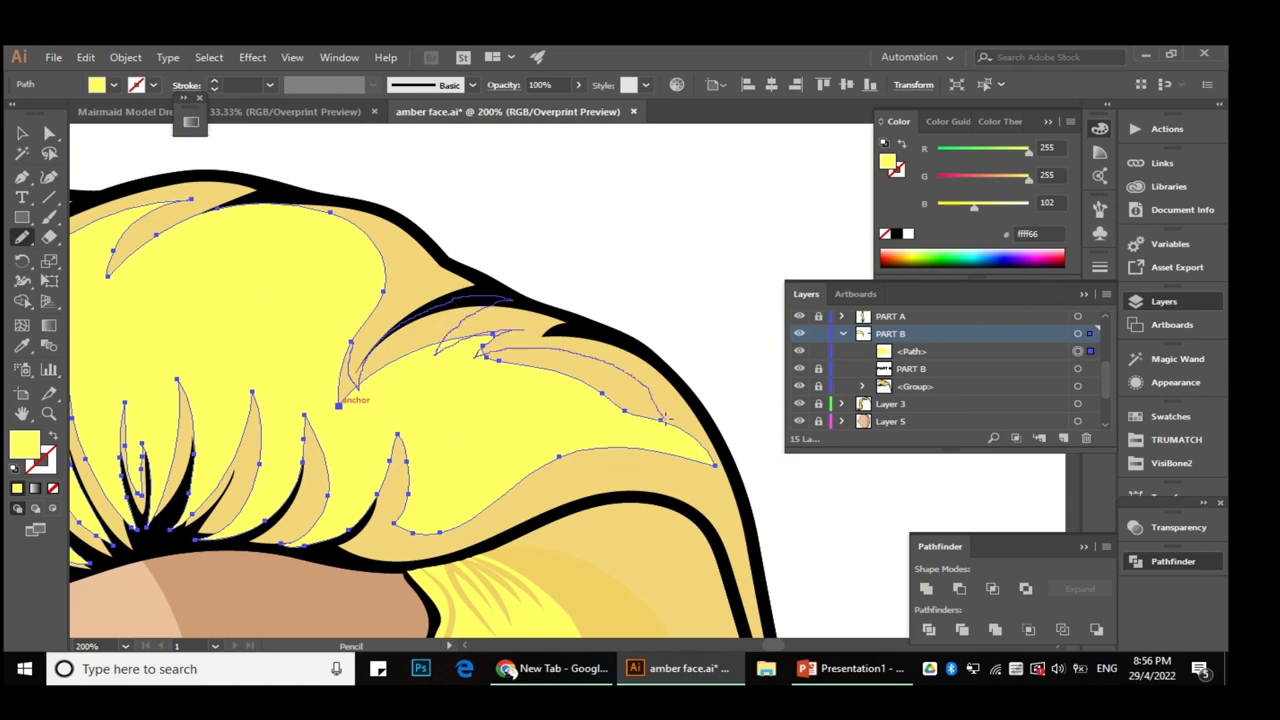
{"action": "left_click_drag", "start_coordinate": [664, 420], "coordinate": [664, 420]}
{"action": "scroll", "coordinate": [430, 290], "scroll_direction": "down", "scroll_amount": 2}
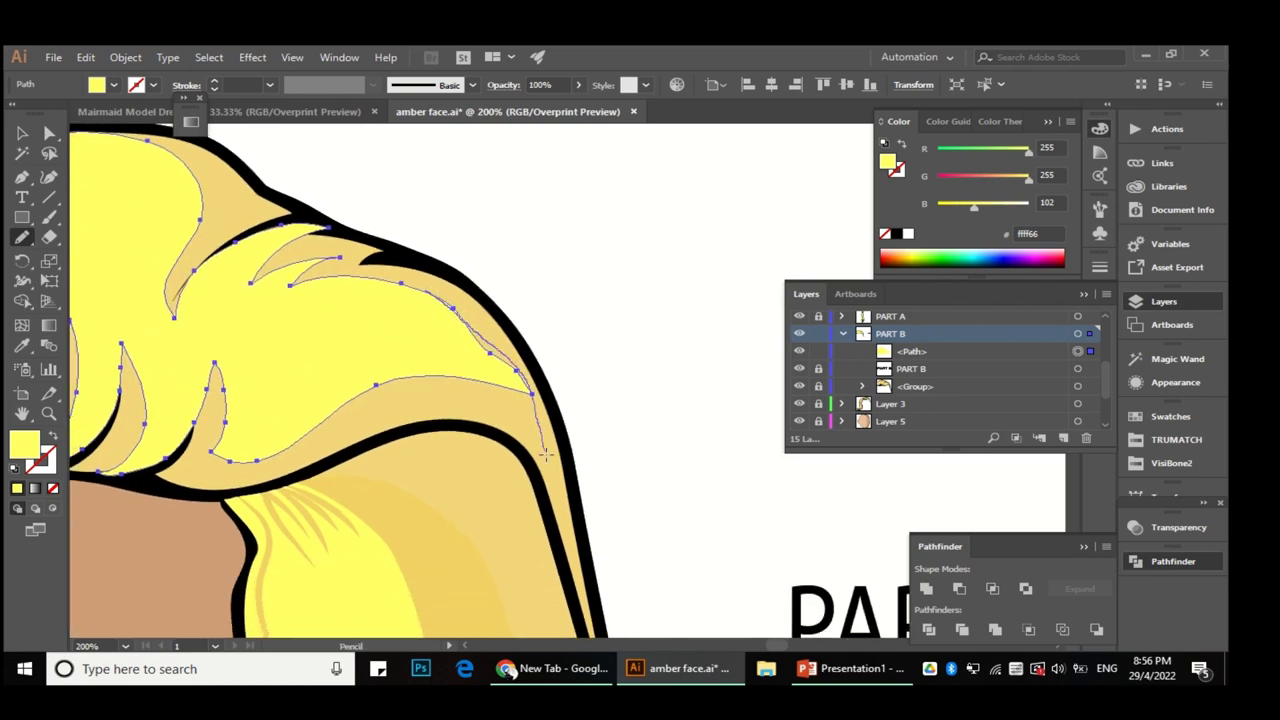
Step: Preview the whole portrait deselected with Ctrl+0, then reselect the highlight to keep reshaping it
{"action": "key", "text": "ctrl+0"}
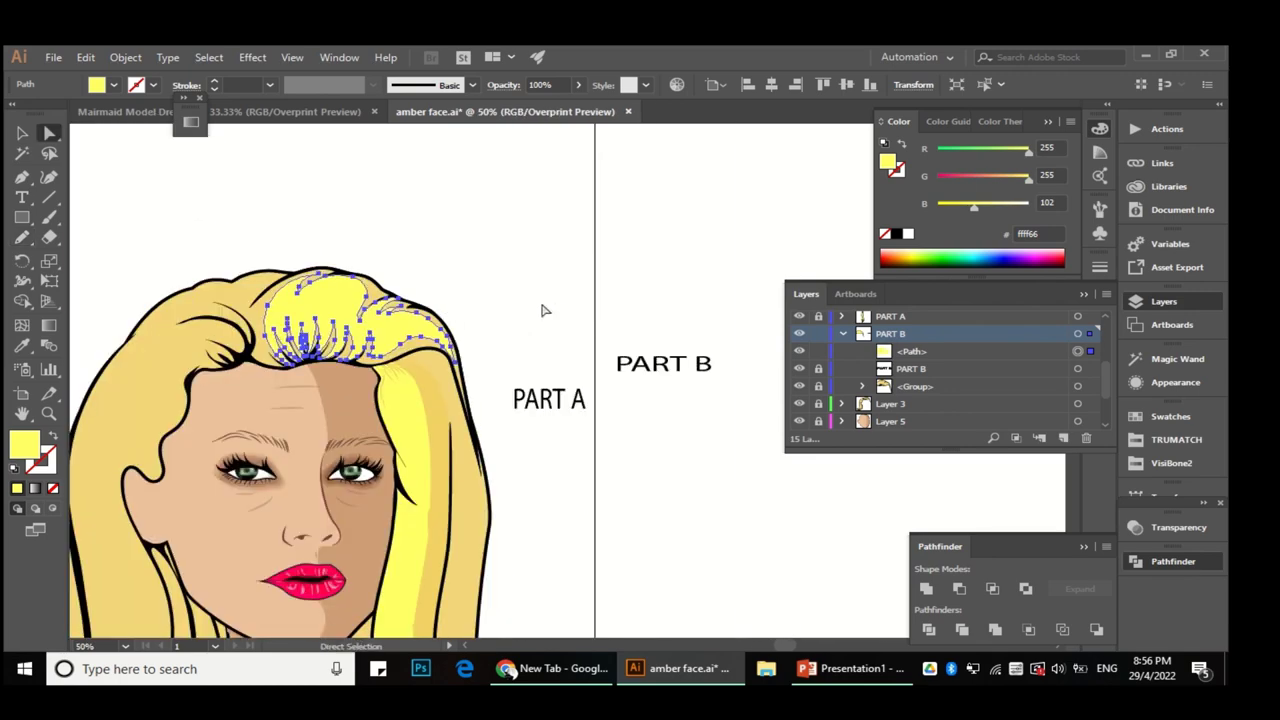
{"action": "key", "text": "v"}
{"action": "left_click", "coordinate": [509, 306]}
{"action": "left_click", "coordinate": [447, 330]}
{"action": "key", "text": "n"}
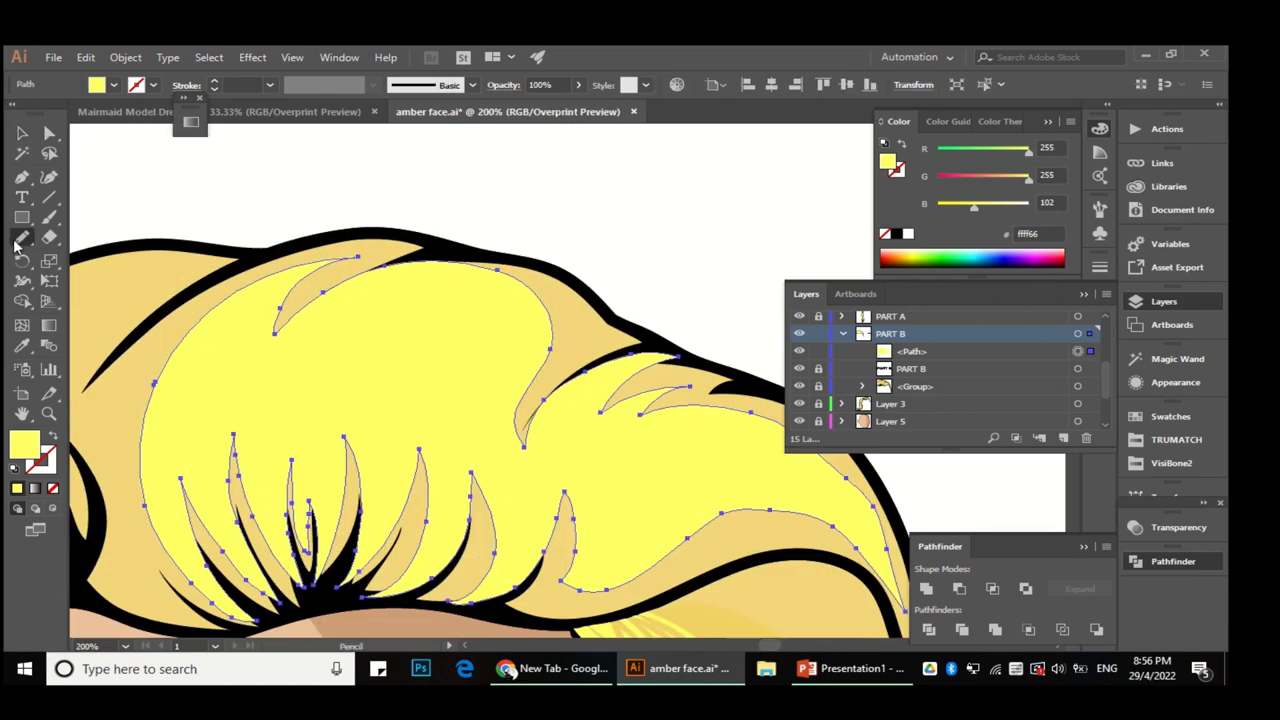
{"action": "scroll", "coordinate": [537, 423], "scroll_direction": "up", "scroll_amount": 1}
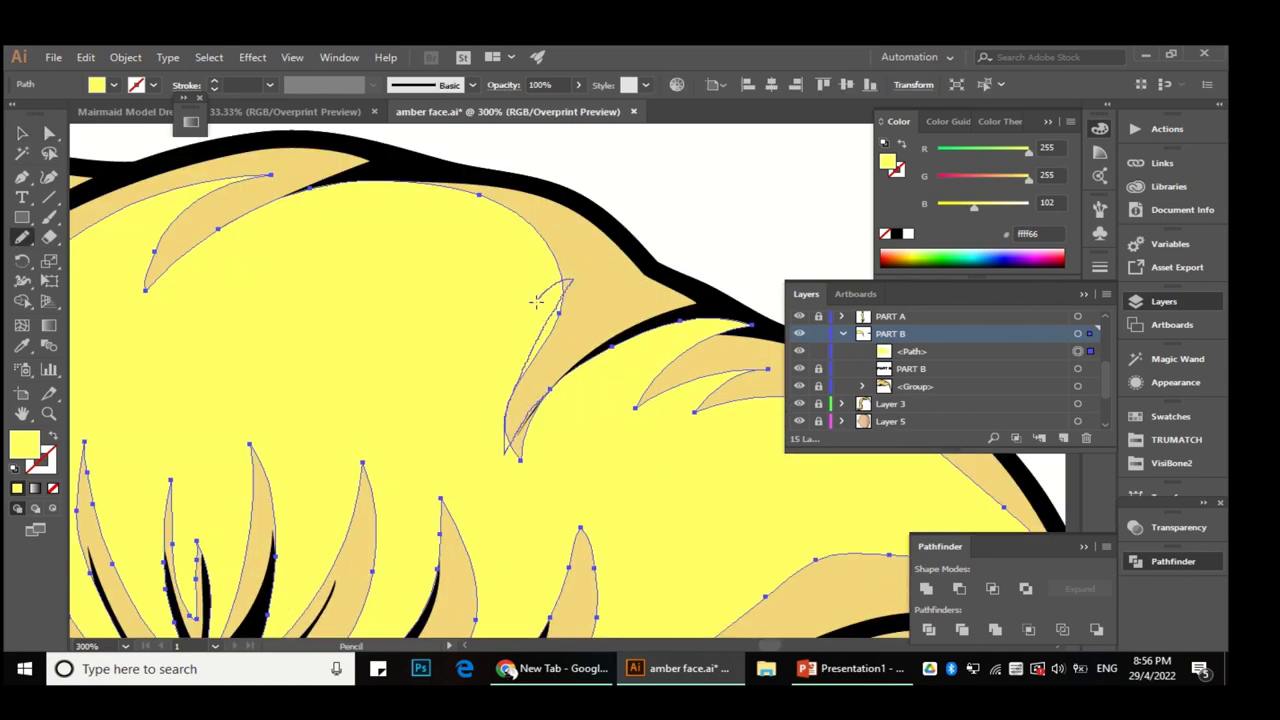
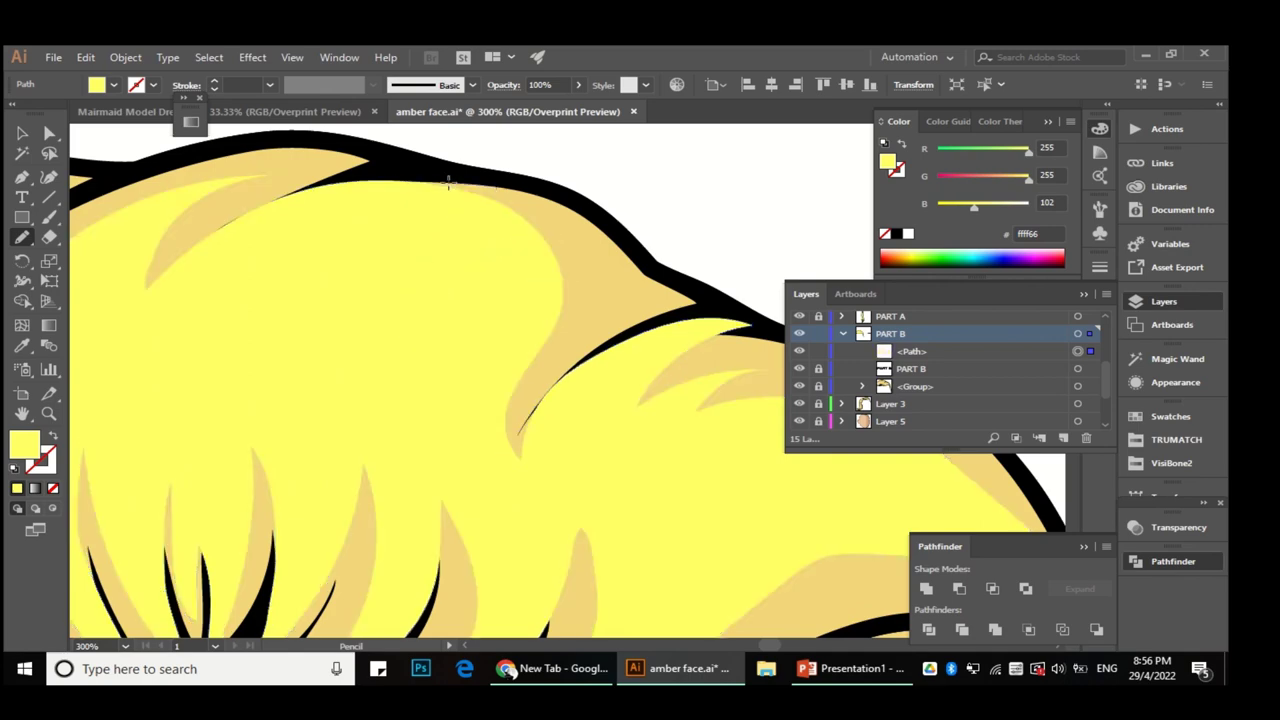
Step: Reshape a tan strand along the top of the hair, then reframe the forehead area
{"action": "left_click_drag", "start_coordinate": [448, 178], "coordinate": [449, 233]}
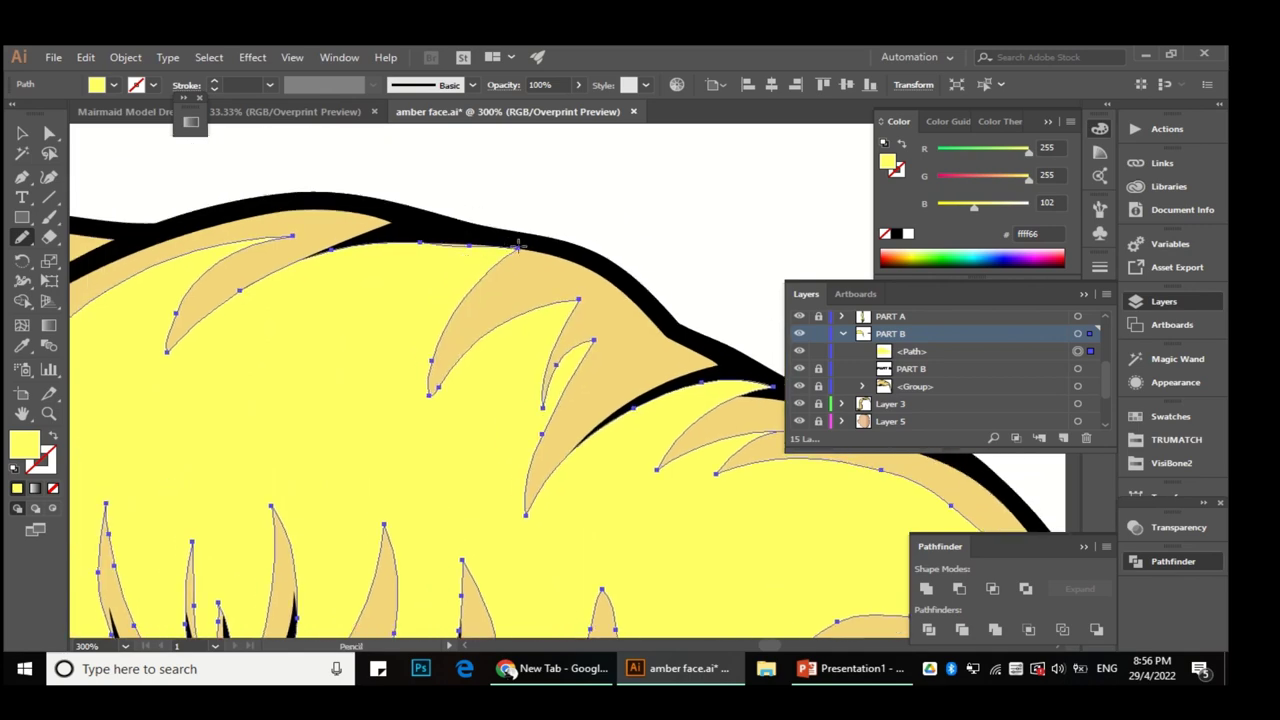
{"action": "key", "text": "a"}
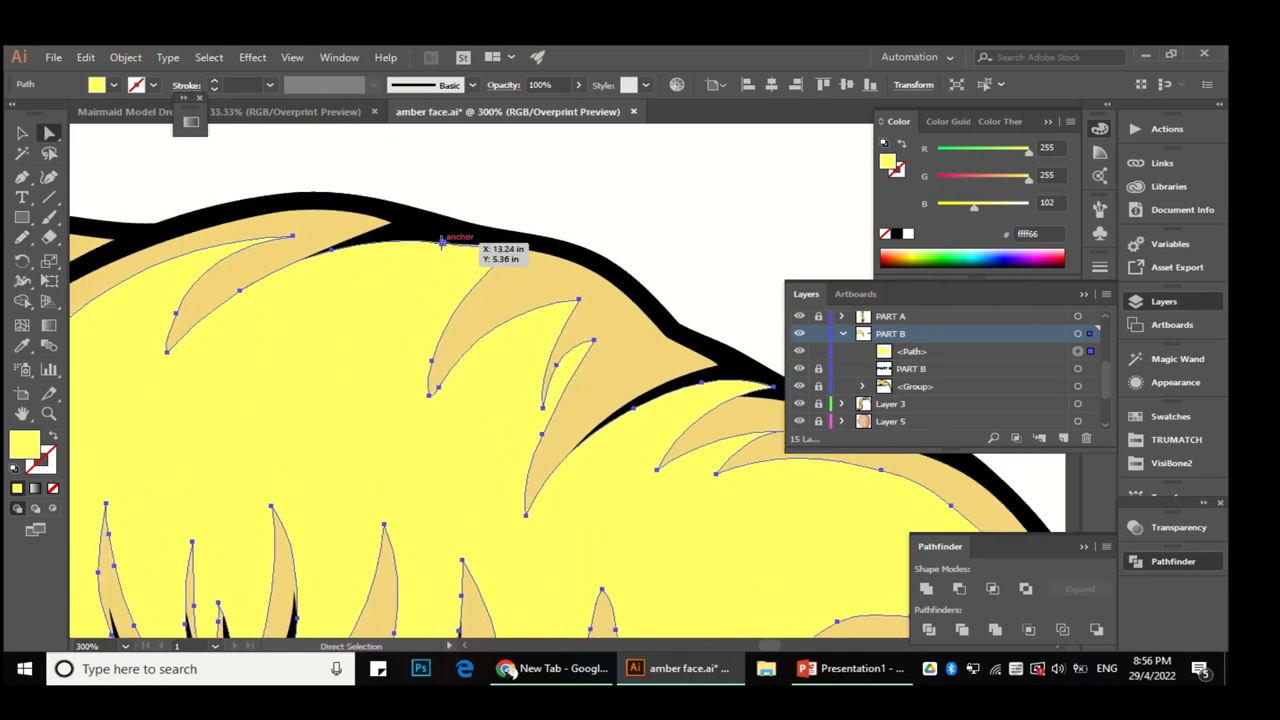
{"action": "key", "text": "ctrl+shift+a"}
{"action": "key", "text": "ctrl+minus"}
{"action": "key", "text": "ctrl+minus"}
{"action": "key", "text": "ctrl+minus"}
{"action": "key", "text": "ctrl+minus"}
{"action": "key", "text": "ctrl+minus"}
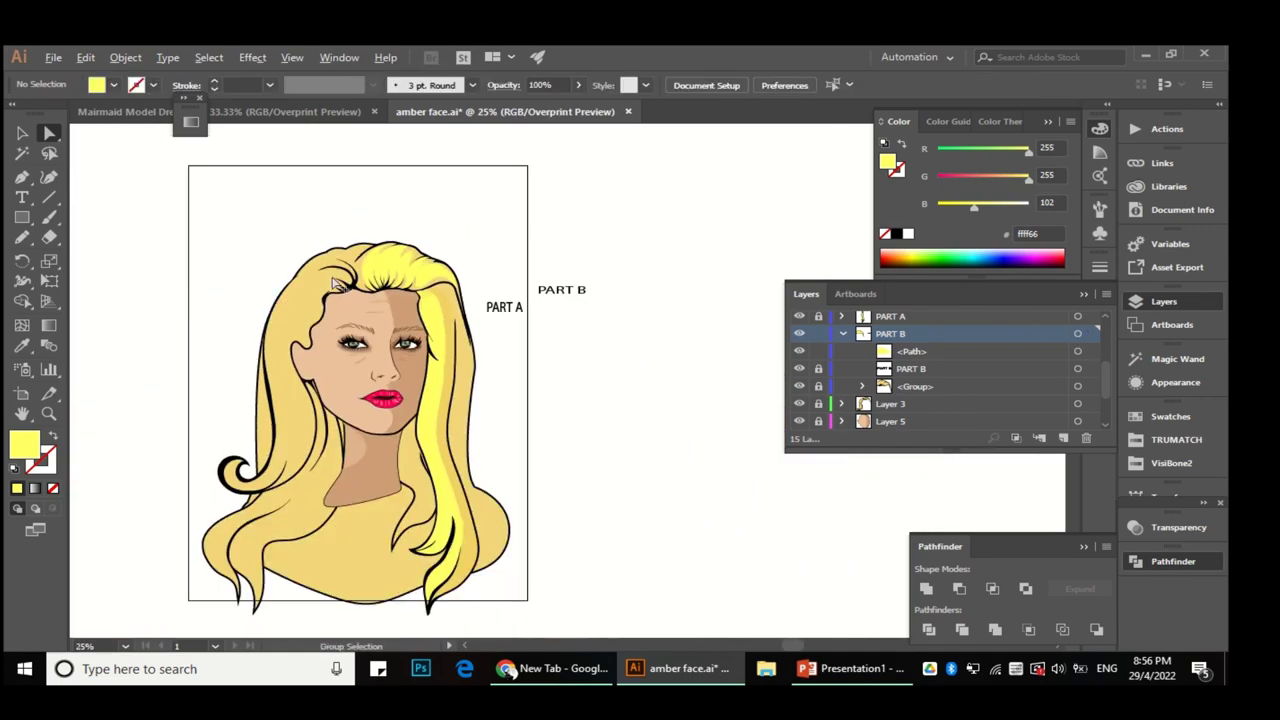
{"action": "key", "text": "ctrl+plus"}
{"action": "key", "text": "ctrl+plus"}
{"action": "key", "text": "ctrl+plus"}
{"action": "key", "text": "ctrl+plus"}
{"action": "key", "text": "ctrl+minus"}
Step: Start a new Pencil highlight stroke above the forehead
{"action": "key", "text": "n"}
{"action": "scroll", "coordinate": [340, 385], "scroll_direction": "up", "scroll_amount": 1}
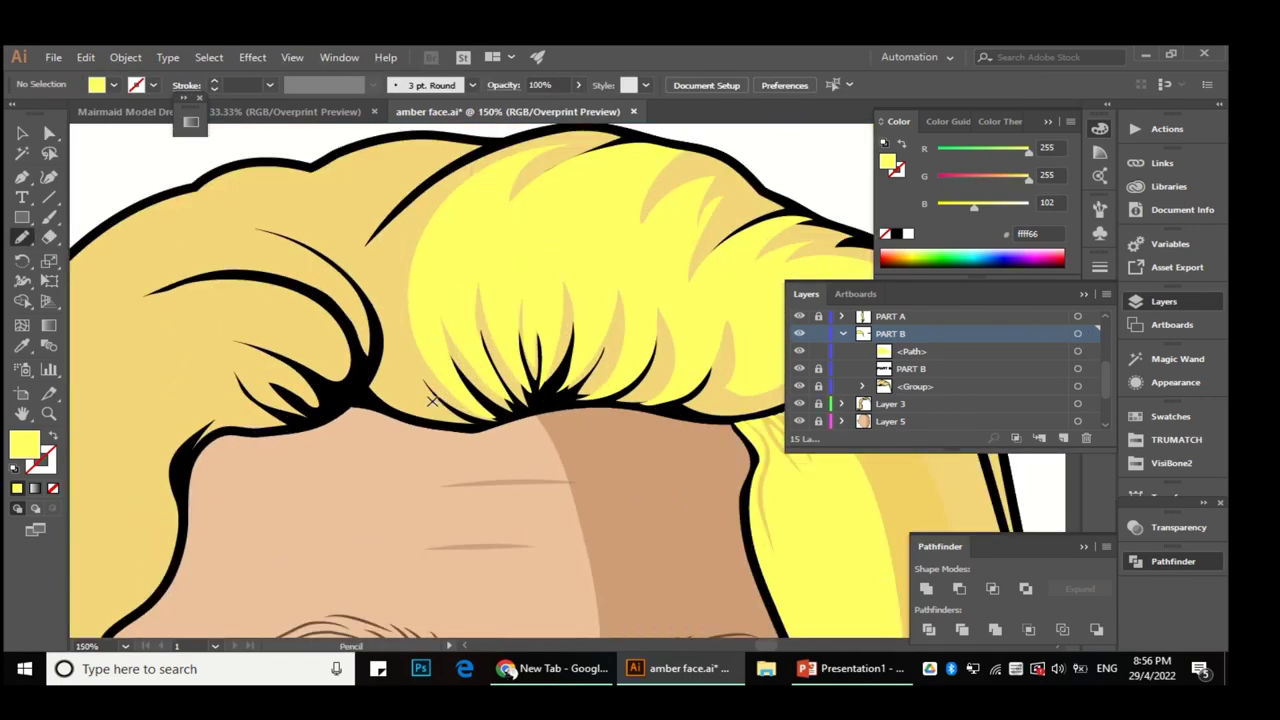
{"action": "scroll", "coordinate": [414, 291], "scroll_direction": "up", "scroll_amount": 1}
{"action": "scroll", "coordinate": [414, 291], "scroll_direction": "up", "scroll_amount": 1}
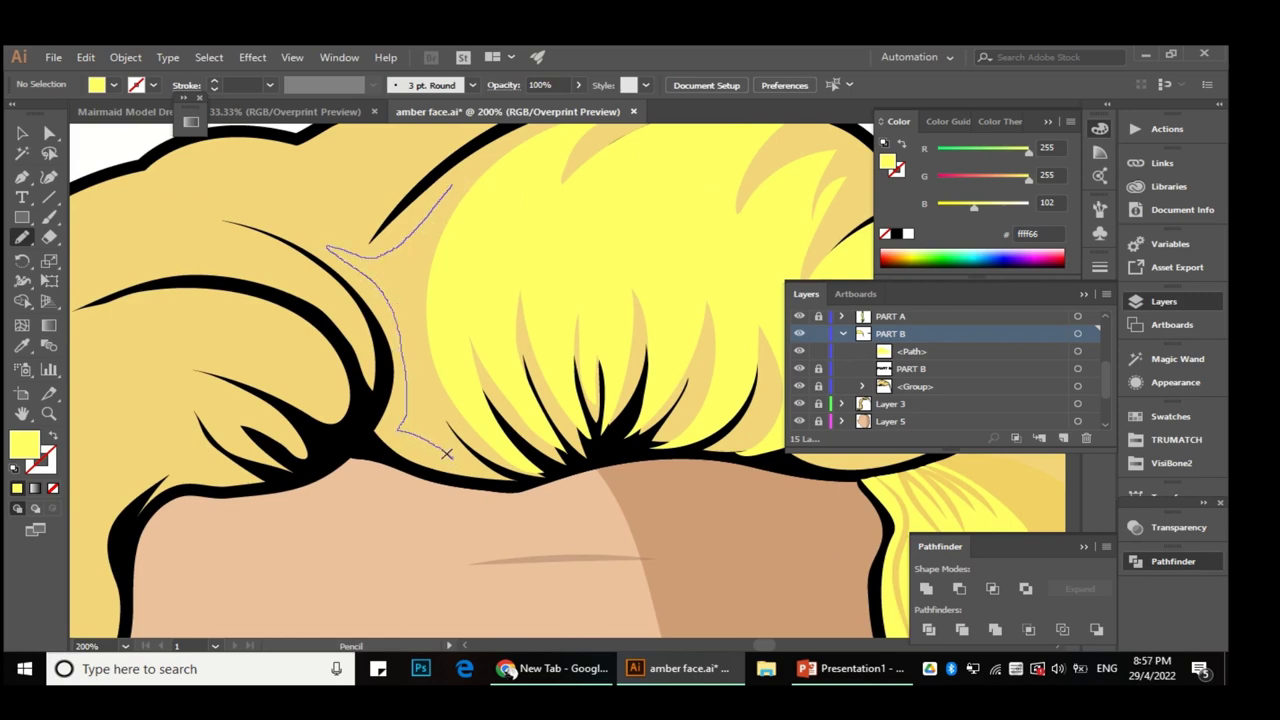
Step: Draw a new yellow highlight strand over the left side of the hair
{"action": "left_click_drag", "start_coordinate": [447, 192], "coordinate": [445, 190]}
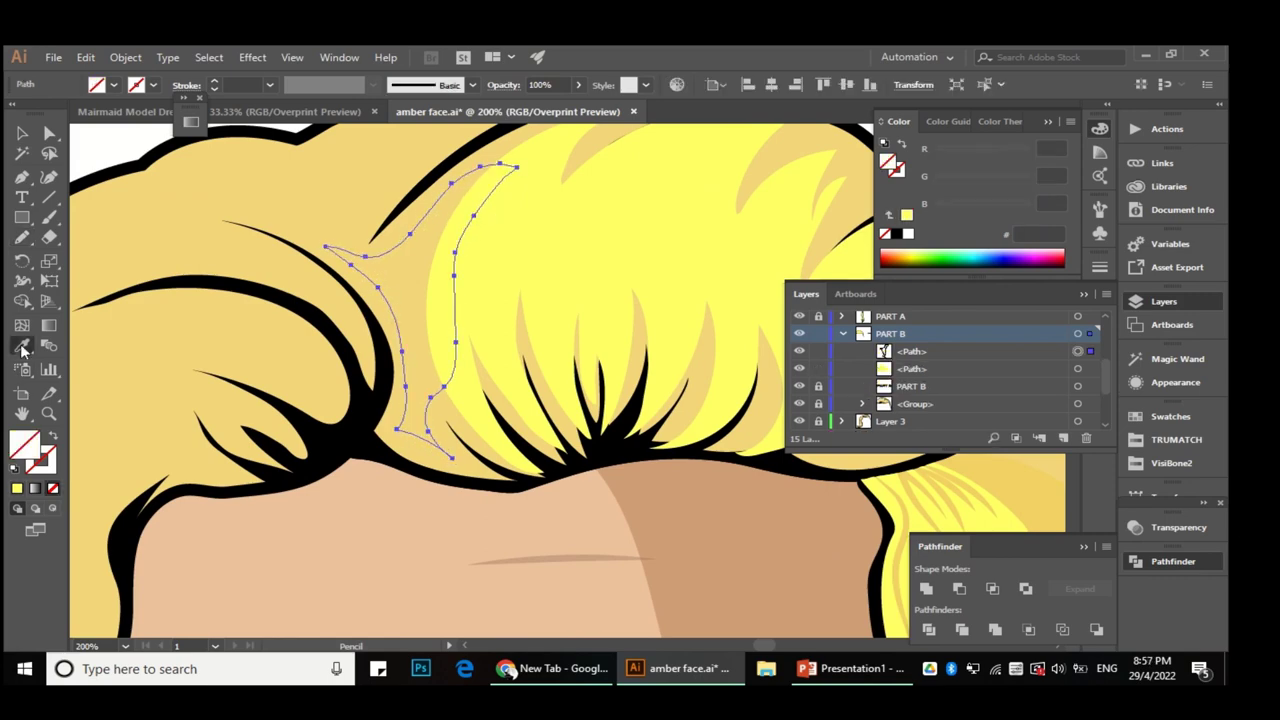
{"action": "key", "text": "ctrl+minus"}
{"action": "scroll", "coordinate": [287, 395], "scroll_direction": "up", "scroll_amount": 2}
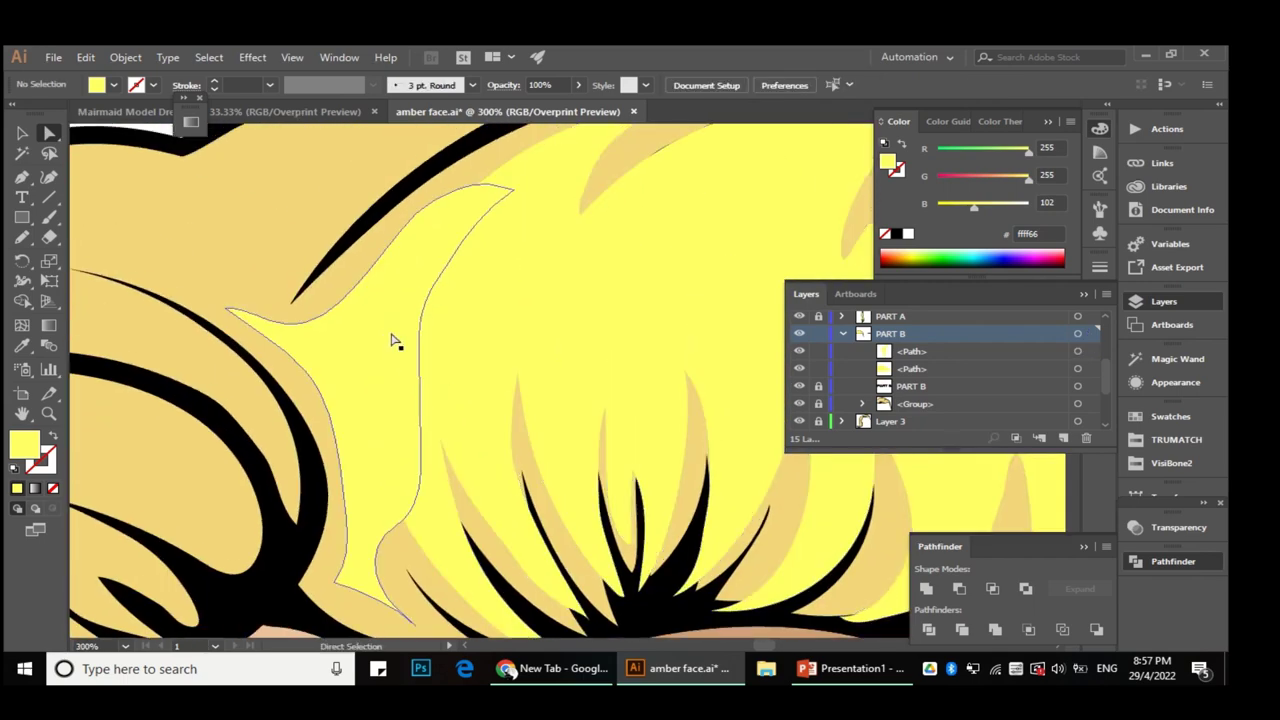
{"action": "left_click", "coordinate": [391, 394]}
{"action": "scroll", "coordinate": [391, 394], "scroll_direction": "down", "scroll_amount": 1}
{"action": "scroll", "coordinate": [393, 330], "scroll_direction": "down", "scroll_amount": 1}
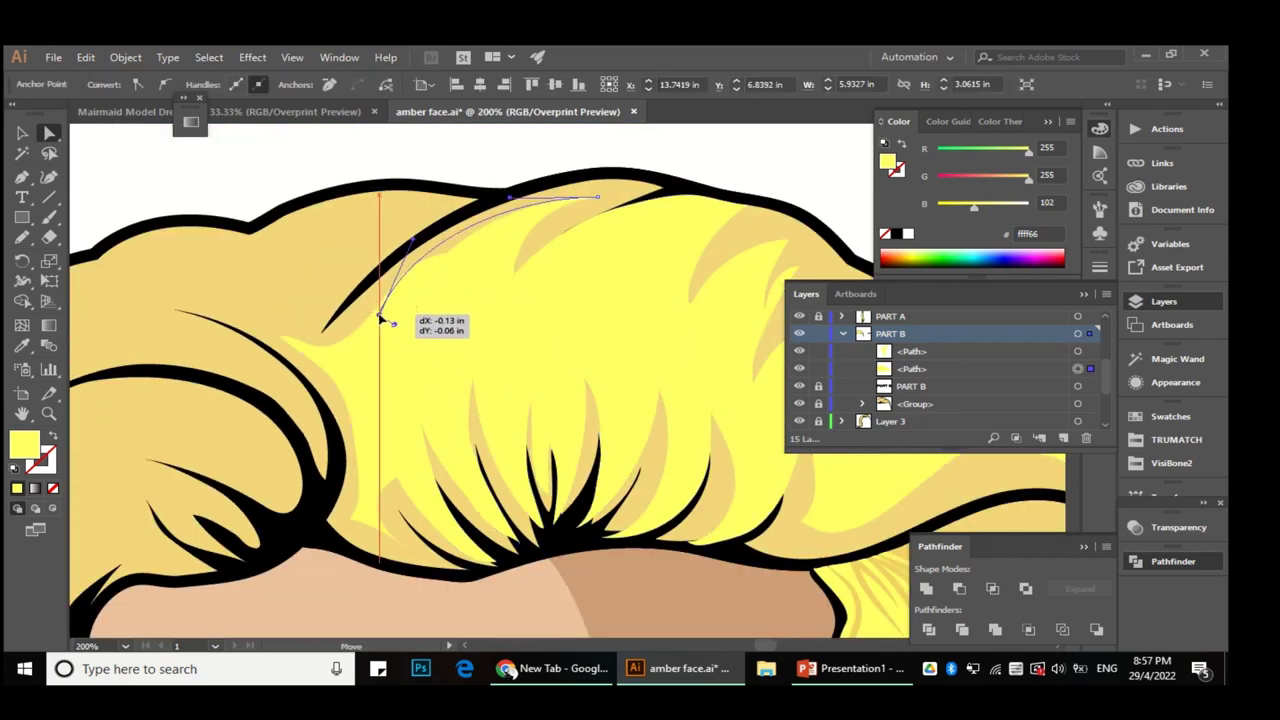
{"action": "left_click", "coordinate": [708, 171]}
{"action": "scroll", "coordinate": [466, 540], "scroll_direction": "down", "scroll_amount": 1}
{"action": "scroll", "coordinate": [466, 540], "scroll_direction": "down", "scroll_amount": 1}
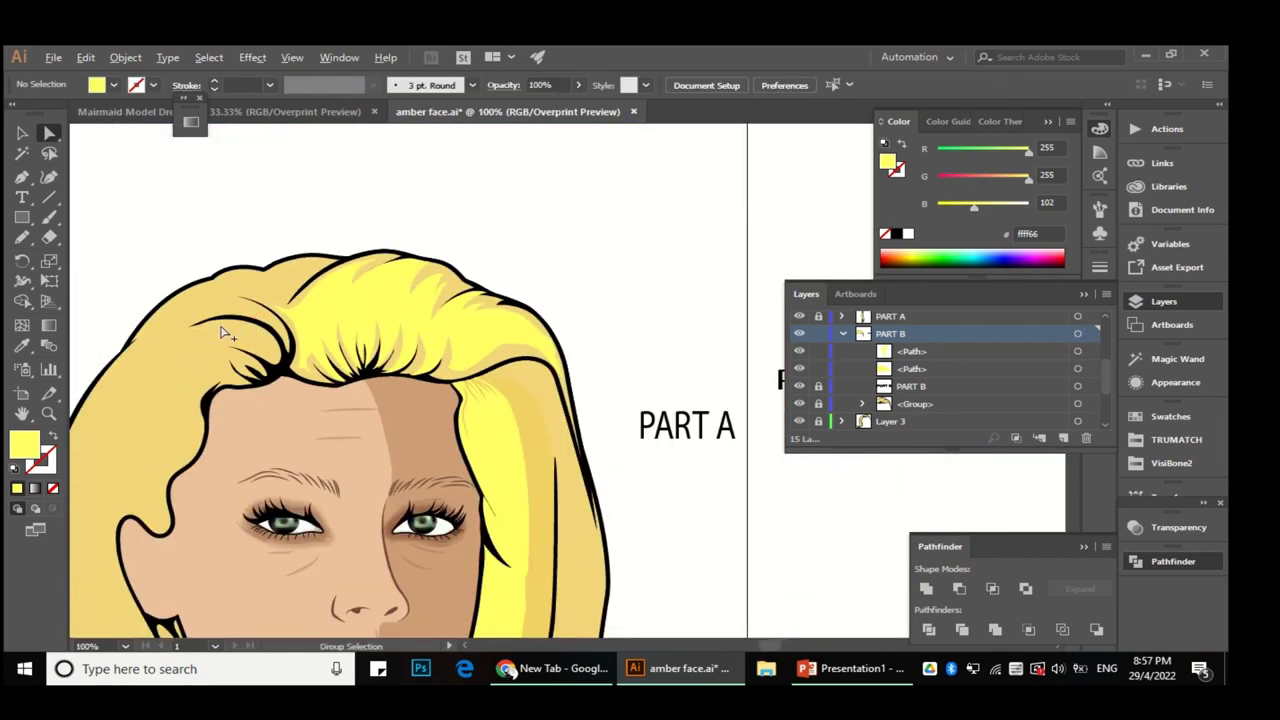
{"action": "scroll", "coordinate": [250, 320], "scroll_direction": "up", "scroll_amount": 3}
{"action": "scroll", "coordinate": [451, 166], "scroll_direction": "up", "scroll_amount": 1}
Step: Draw another yellow strand and pull its anchors left and up to reshape its curve
{"action": "key", "text": "n"}
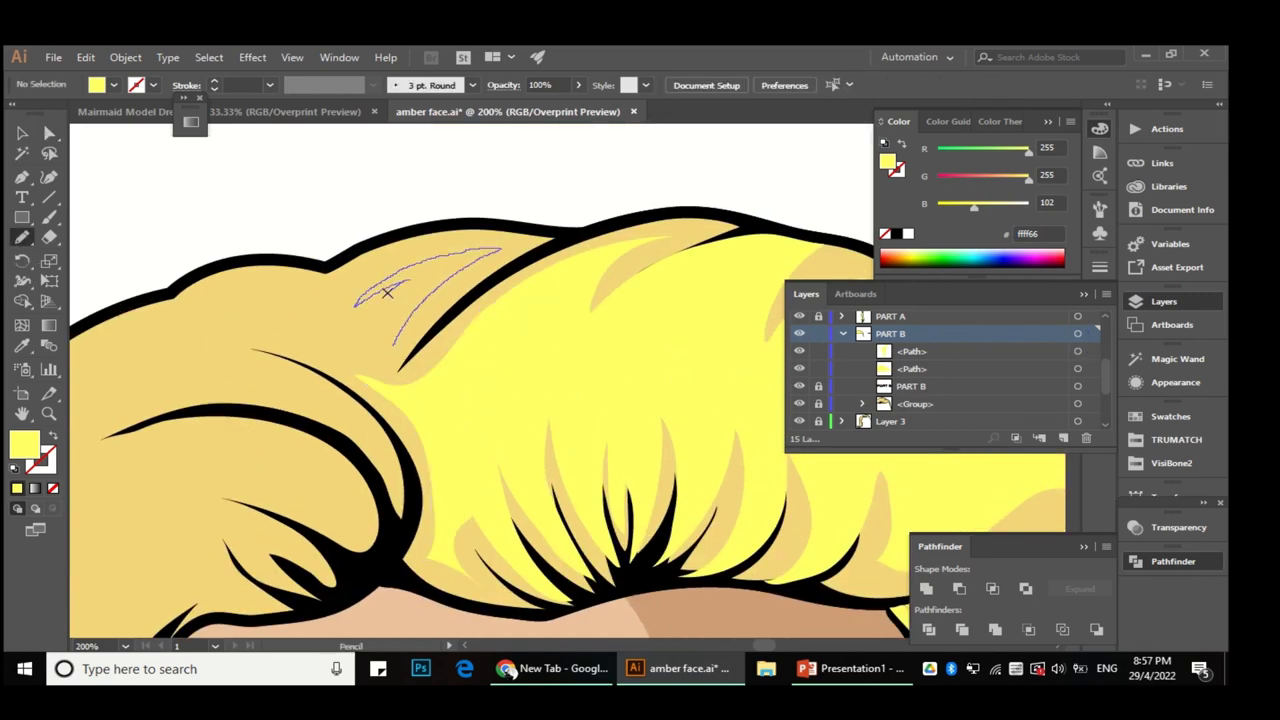
{"action": "left_click_drag", "start_coordinate": [405, 393], "coordinate": [410, 396]}
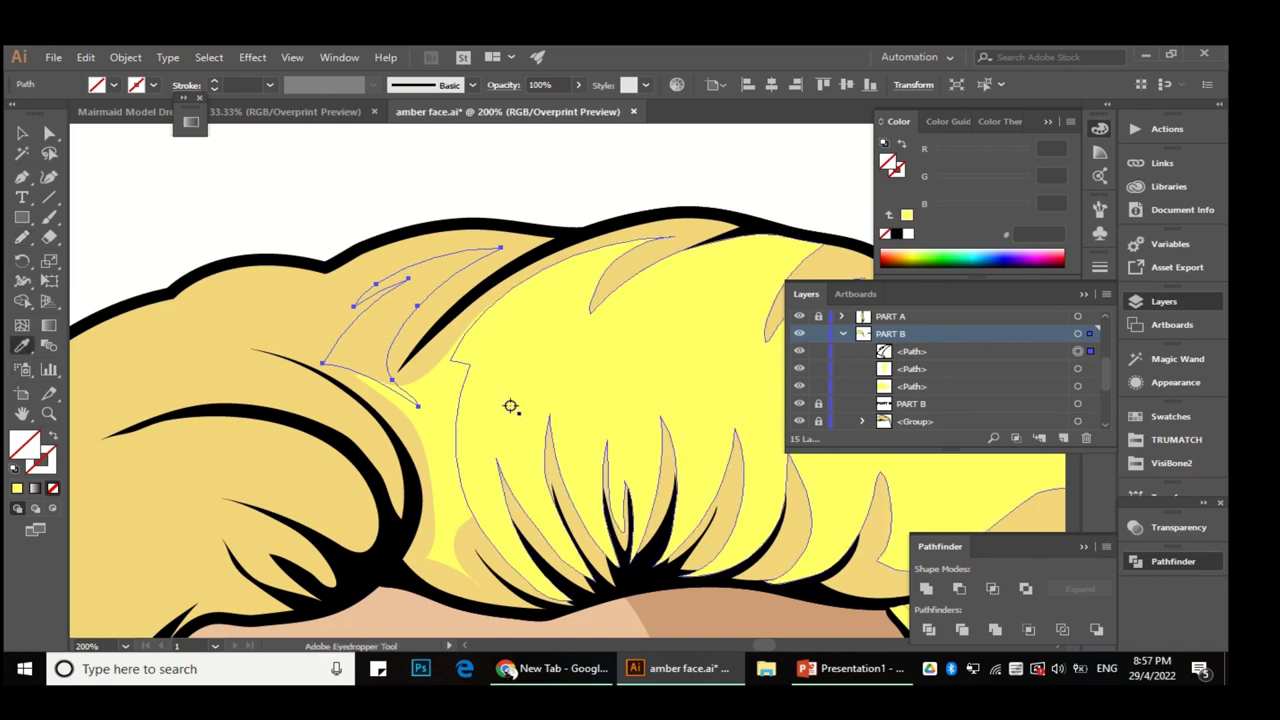
{"action": "scroll", "coordinate": [497, 243], "scroll_direction": "down", "scroll_amount": 2}
{"action": "scroll", "coordinate": [497, 243], "scroll_direction": "up", "scroll_amount": 1}
{"action": "mouse_move", "coordinate": [423, 343]}
{"action": "left_mouse_down"}
{"action": "mouse_move", "coordinate": [357, 340]}
{"action": "mouse_move", "coordinate": [222, 295]}
{"action": "left_mouse_up"}
{"action": "left_click_drag", "start_coordinate": [557, 432], "coordinate": [451, 357]}
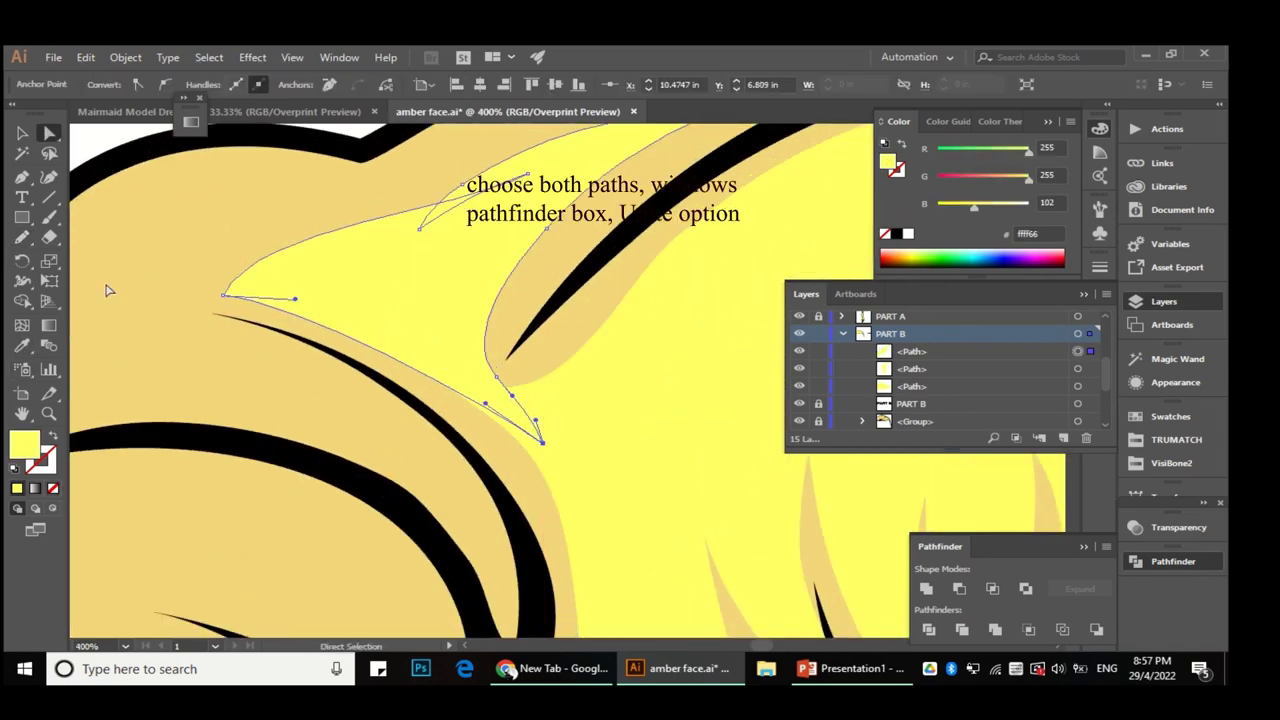
{"action": "scroll", "coordinate": [451, 357], "scroll_direction": "down", "scroll_amount": 3}
{"action": "left_click", "coordinate": [527, 332]}
{"action": "scroll", "coordinate": [527, 332], "scroll_direction": "up", "scroll_amount": 3}
Step: Deselect the reshaped strand with the Direct Selection tool and review the left hair
{"action": "left_click", "coordinate": [22, 237]}
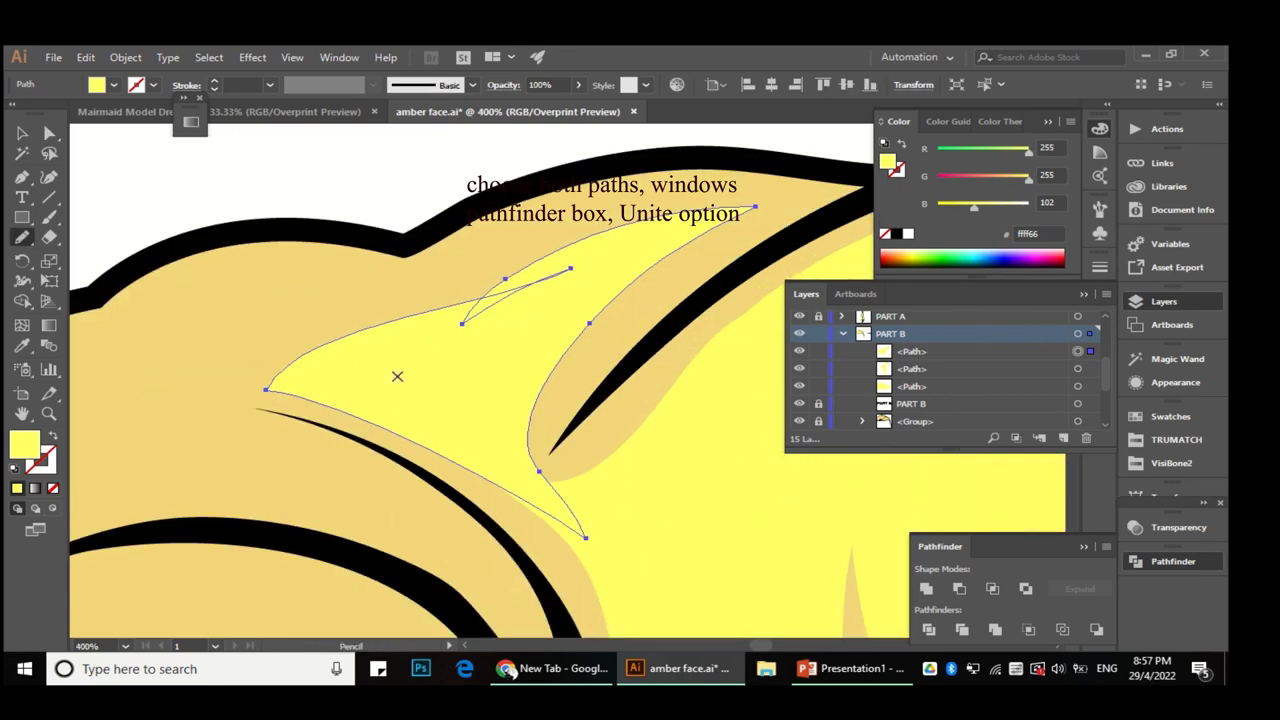
{"action": "scroll", "coordinate": [414, 322], "scroll_direction": "down", "scroll_amount": 1}
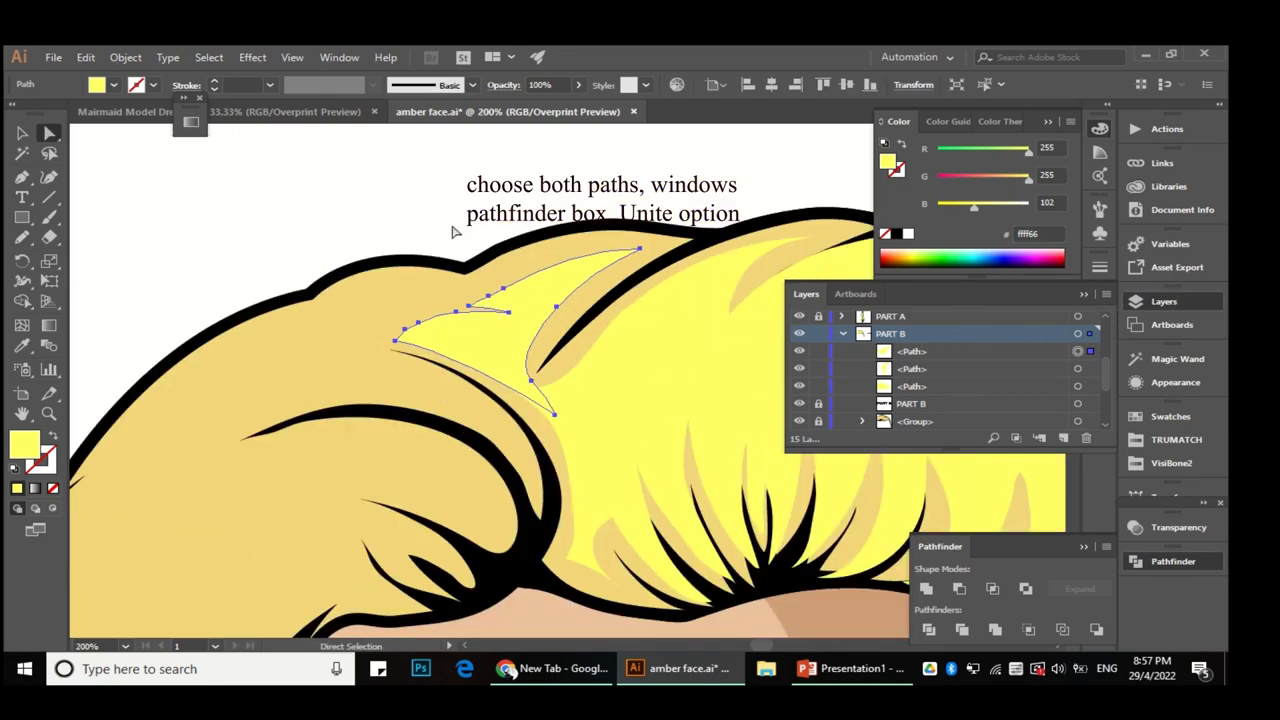
{"action": "scroll", "coordinate": [234, 223], "scroll_direction": "down", "scroll_amount": 1}
{"action": "key", "text": "a"}
{"action": "left_click", "coordinate": [234, 223]}
{"action": "scroll", "coordinate": [193, 241], "scroll_direction": "down", "scroll_amount": 1}
{"action": "scroll", "coordinate": [193, 241], "scroll_direction": "down", "scroll_amount": 1}
{"action": "scroll", "coordinate": [391, 200], "scroll_direction": "up", "scroll_amount": 1}
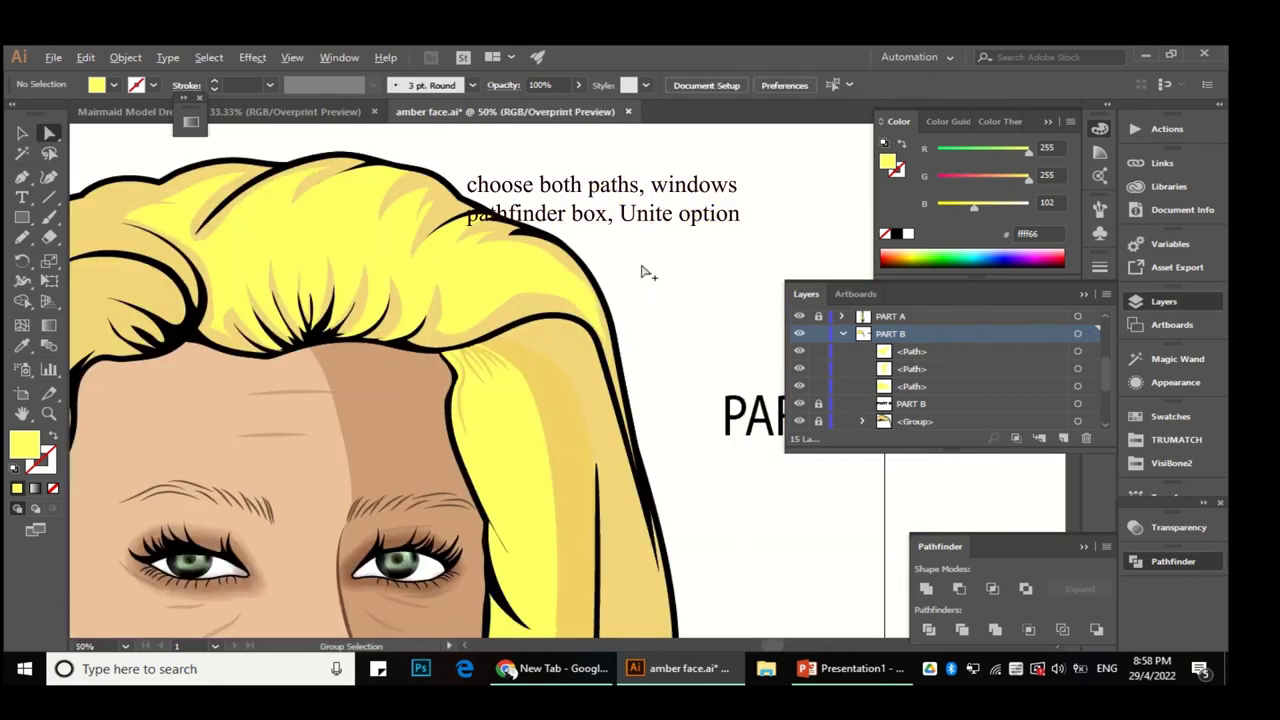
Step: Select the highlight strand and redraw its edge with the Pencil
{"action": "scroll", "coordinate": [643, 271], "scroll_direction": "up", "scroll_amount": 1}
{"action": "left_click", "coordinate": [514, 337]}
{"action": "left_click_drag", "start_coordinate": [22, 237], "coordinate": [104, 265]}
{"action": "key", "text": "a"}
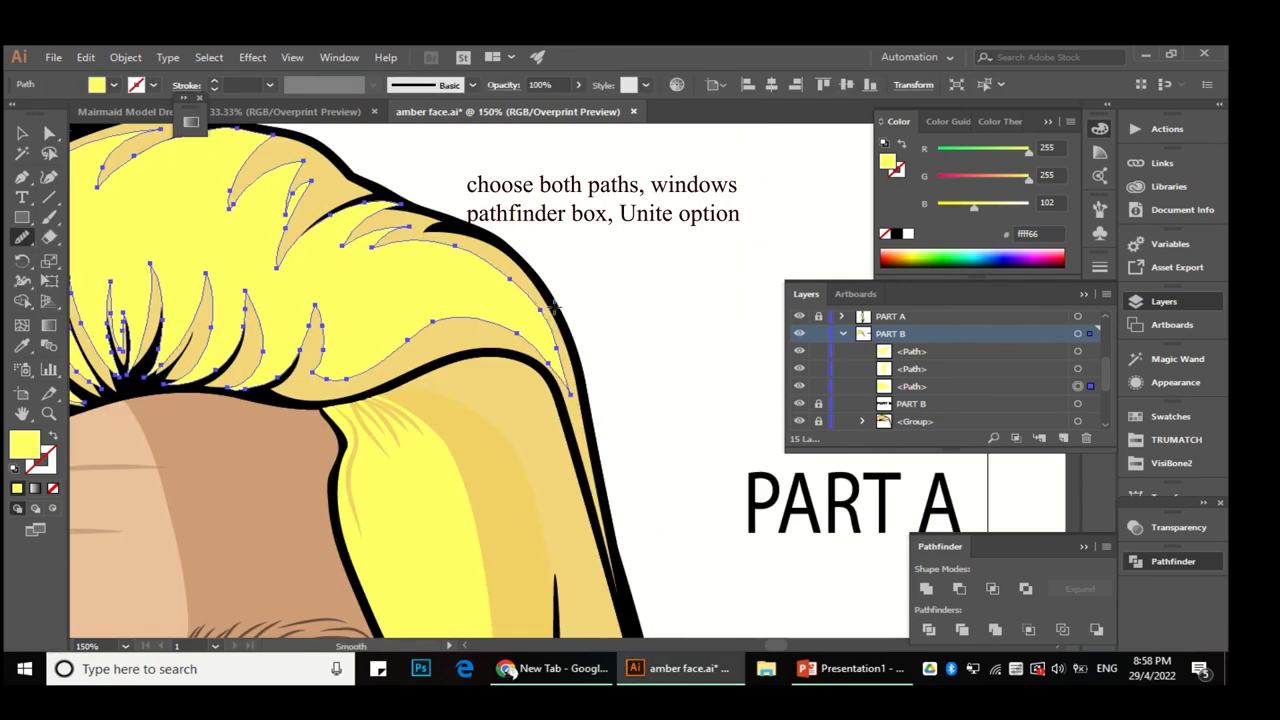
{"action": "scroll", "coordinate": [605, 251], "scroll_direction": "down", "scroll_amount": 4}
{"action": "scroll", "coordinate": [622, 241], "scroll_direction": "up", "scroll_amount": 6}
{"action": "left_click", "coordinate": [560, 372]}
{"action": "key", "text": "n"}
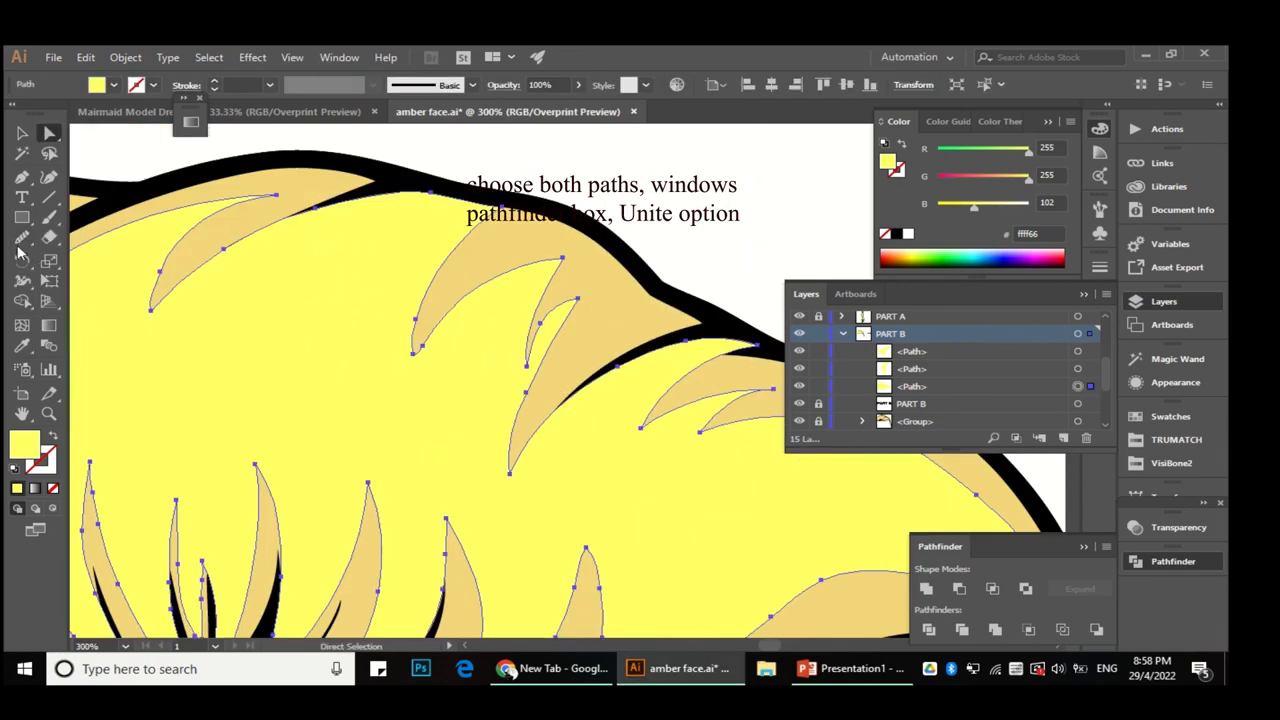
{"action": "left_click_drag", "start_coordinate": [423, 224], "coordinate": [467, 262]}
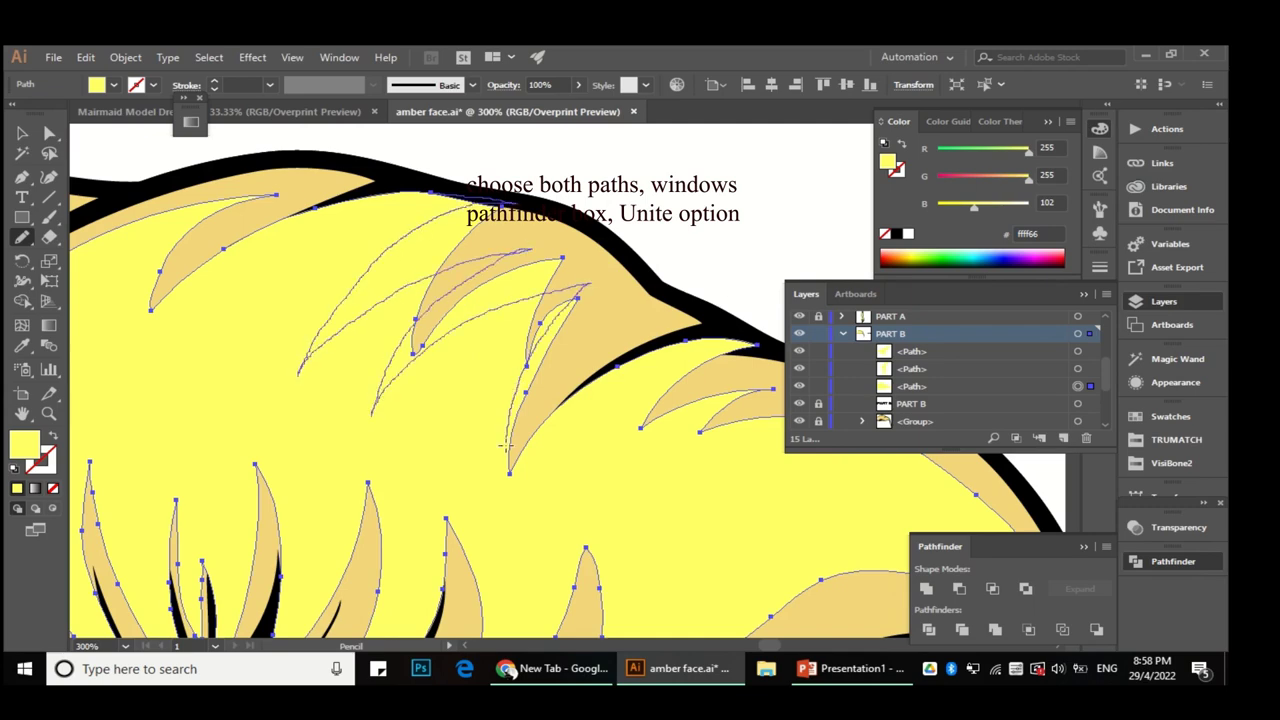
{"action": "key", "text": "a"}
Step: Redraw the strand's edge along the hairline into a smoother curve
{"action": "scroll", "coordinate": [489, 231], "scroll_direction": "down", "scroll_amount": 3}
{"action": "scroll", "coordinate": [420, 280], "scroll_direction": "down", "scroll_amount": 2}
{"action": "scroll", "coordinate": [347, 303], "scroll_direction": "up", "scroll_amount": 4}
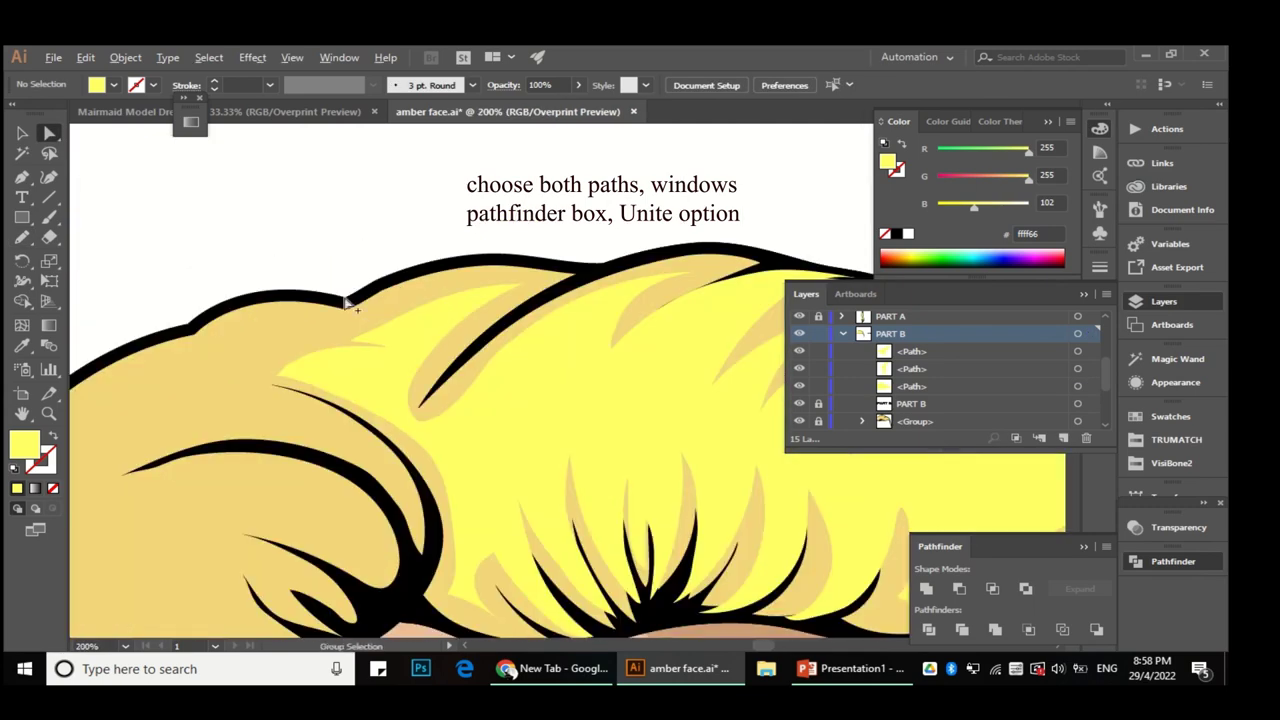
{"action": "scroll", "coordinate": [347, 303], "scroll_direction": "up", "scroll_amount": 2}
{"action": "left_click", "coordinate": [457, 329]}
{"action": "scroll", "coordinate": [457, 329], "scroll_direction": "down", "scroll_amount": 2}
{"action": "key", "text": "n"}
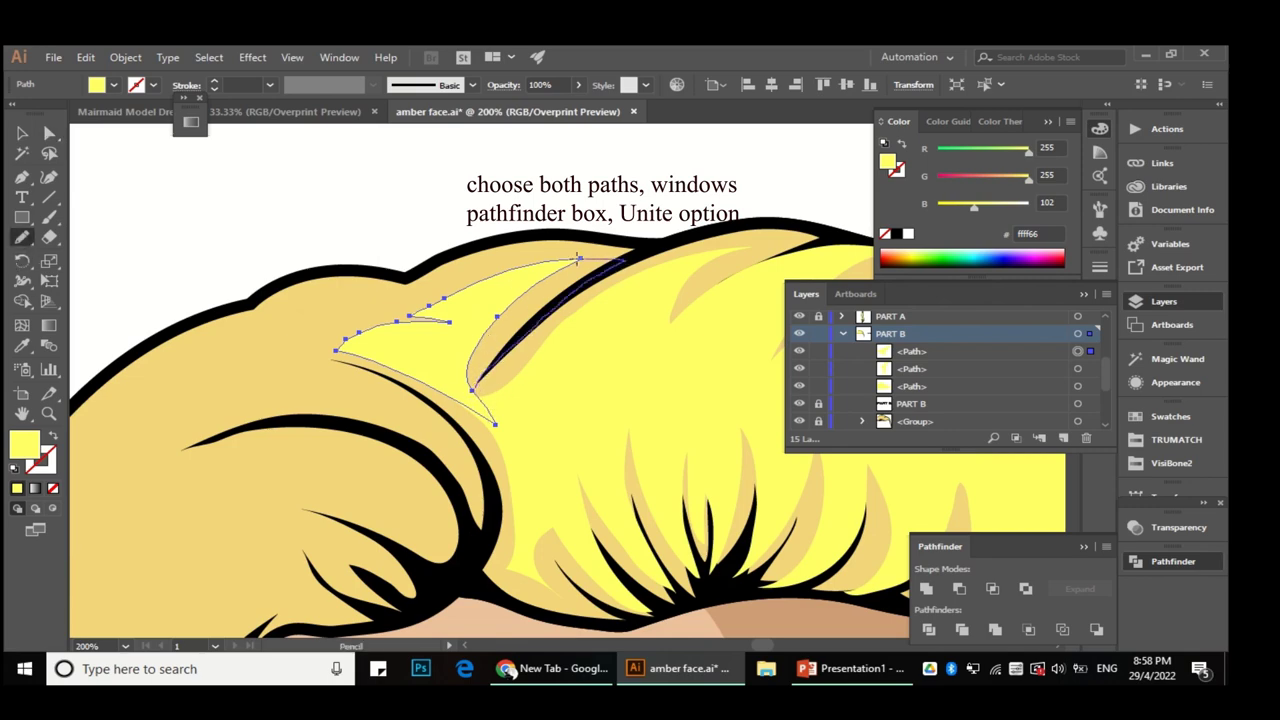
{"action": "left_click_drag", "start_coordinate": [578, 260], "coordinate": [574, 263]}
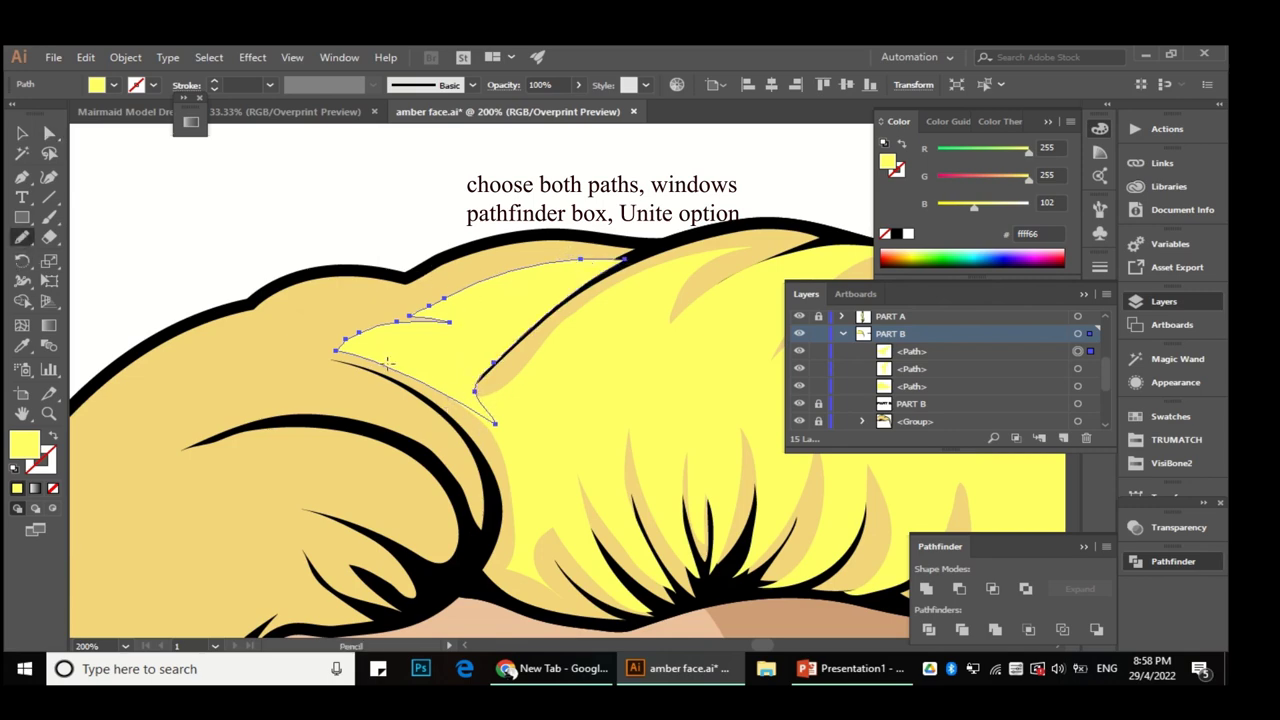
{"action": "left_click_drag", "start_coordinate": [446, 320], "coordinate": [322, 318]}
{"action": "key", "text": "ctrl+shift+a"}
{"action": "key", "text": "a"}
Step: Select the new highlight strand paths together for grouping
{"action": "scroll", "coordinate": [352, 243], "scroll_direction": "down", "scroll_amount": 5}
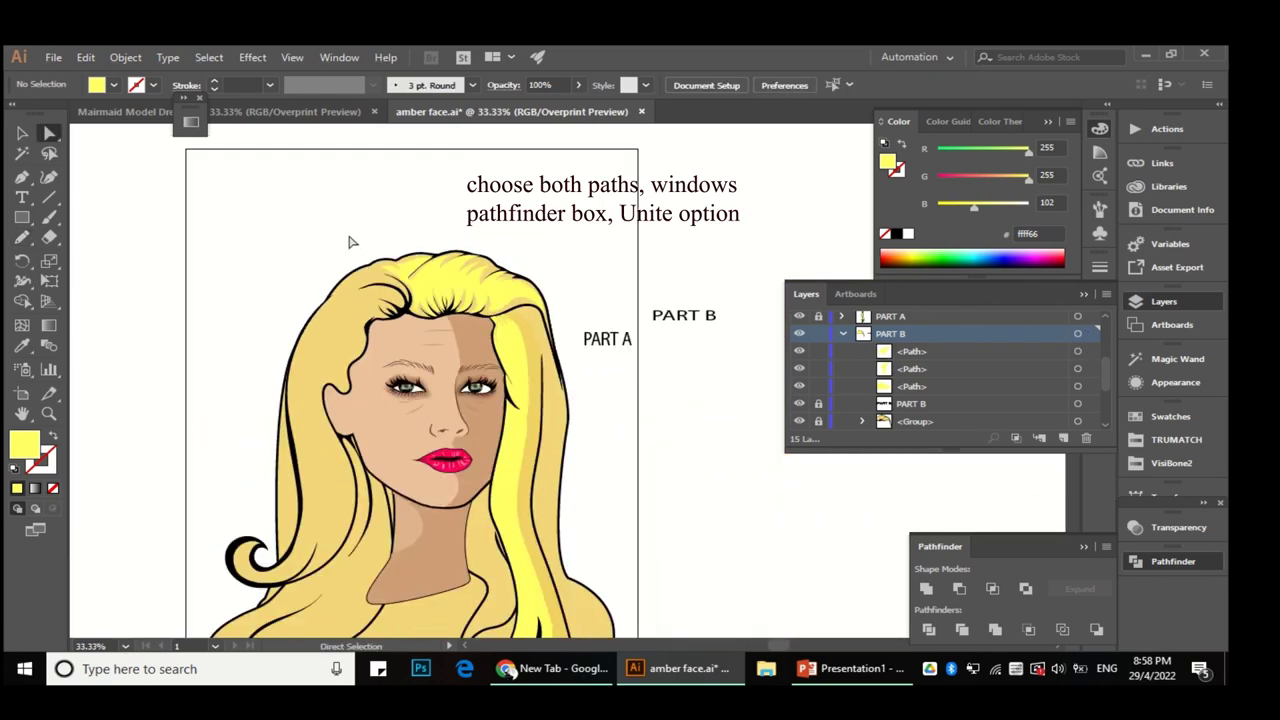
{"action": "scroll", "coordinate": [352, 260], "scroll_direction": "up", "scroll_amount": 4}
{"action": "scroll", "coordinate": [357, 325], "scroll_direction": "down", "scroll_amount": 3}
{"action": "scroll", "coordinate": [357, 325], "scroll_direction": "up", "scroll_amount": 4}
{"action": "left_click", "coordinate": [449, 354], "text": "alt"}
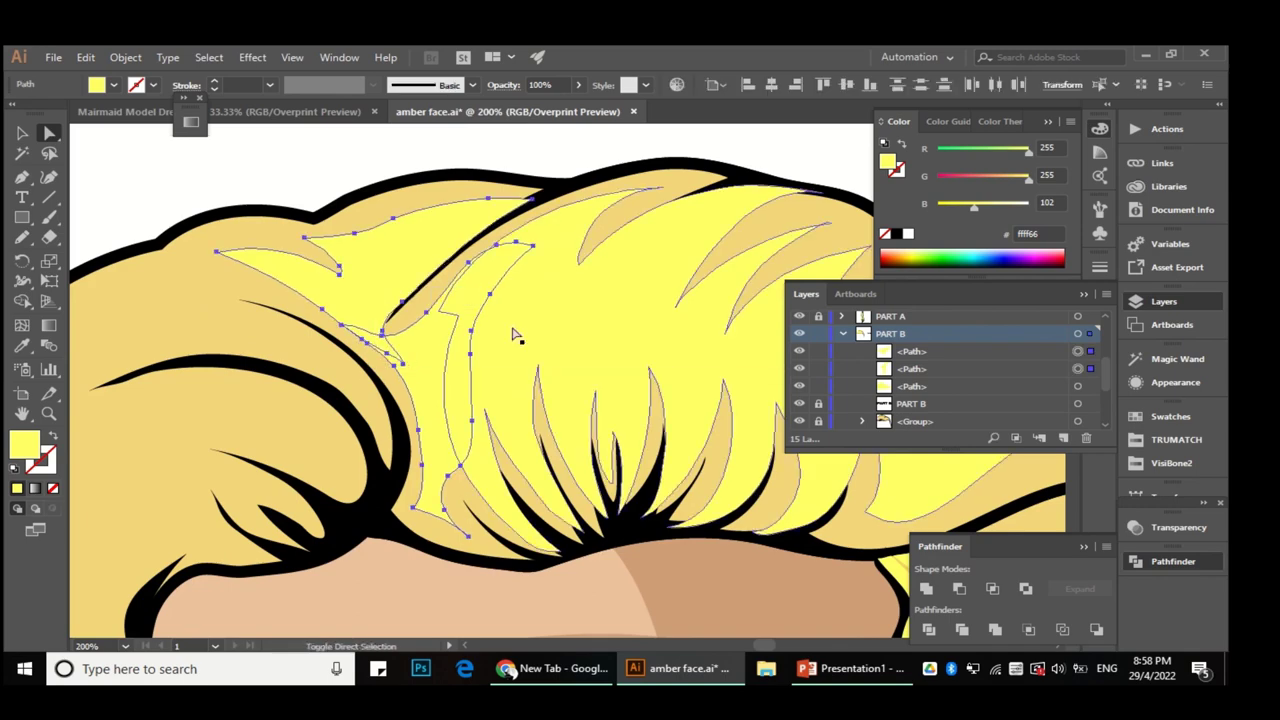
{"action": "scroll", "coordinate": [380, 330], "scroll_direction": "down", "scroll_amount": 3}
{"action": "scroll", "coordinate": [514, 249], "scroll_direction": "up", "scroll_amount": 4}
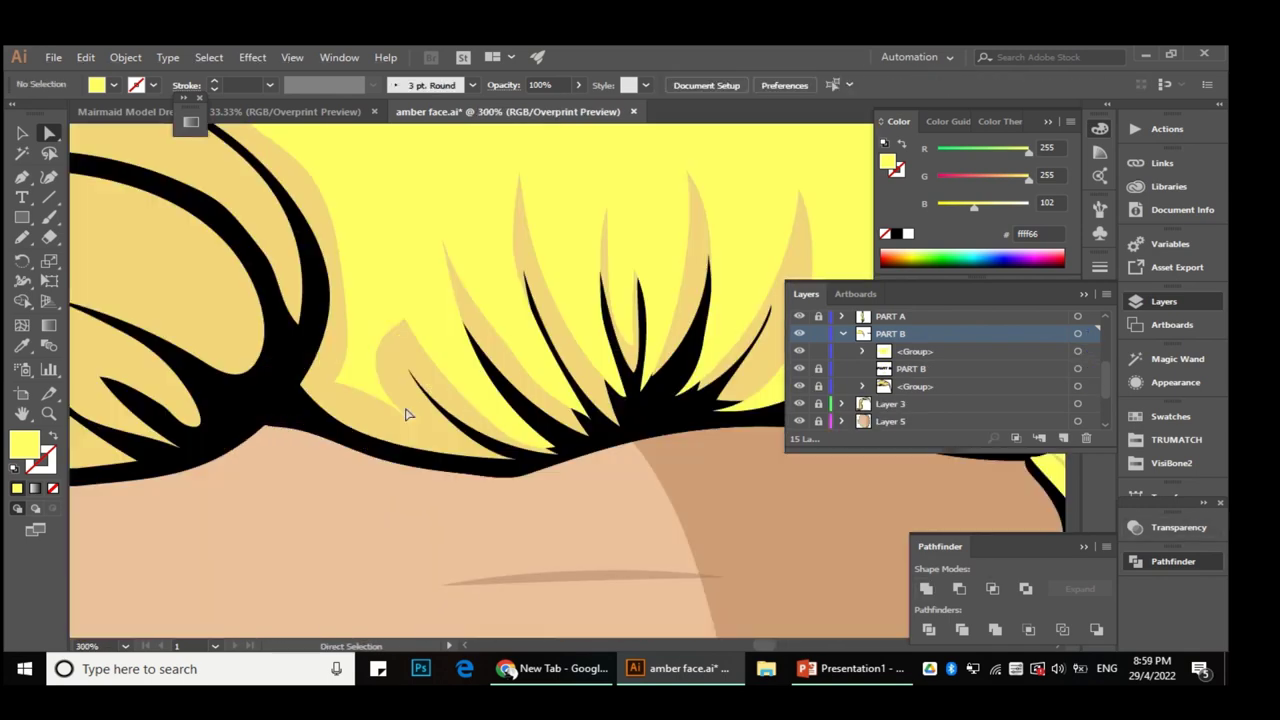
Step: Redraw the fringe lock outlines so their tips end in sharp points at the hairline
{"action": "key", "text": "n"}
{"action": "left_click_drag", "start_coordinate": [494, 251], "coordinate": [483, 210]}
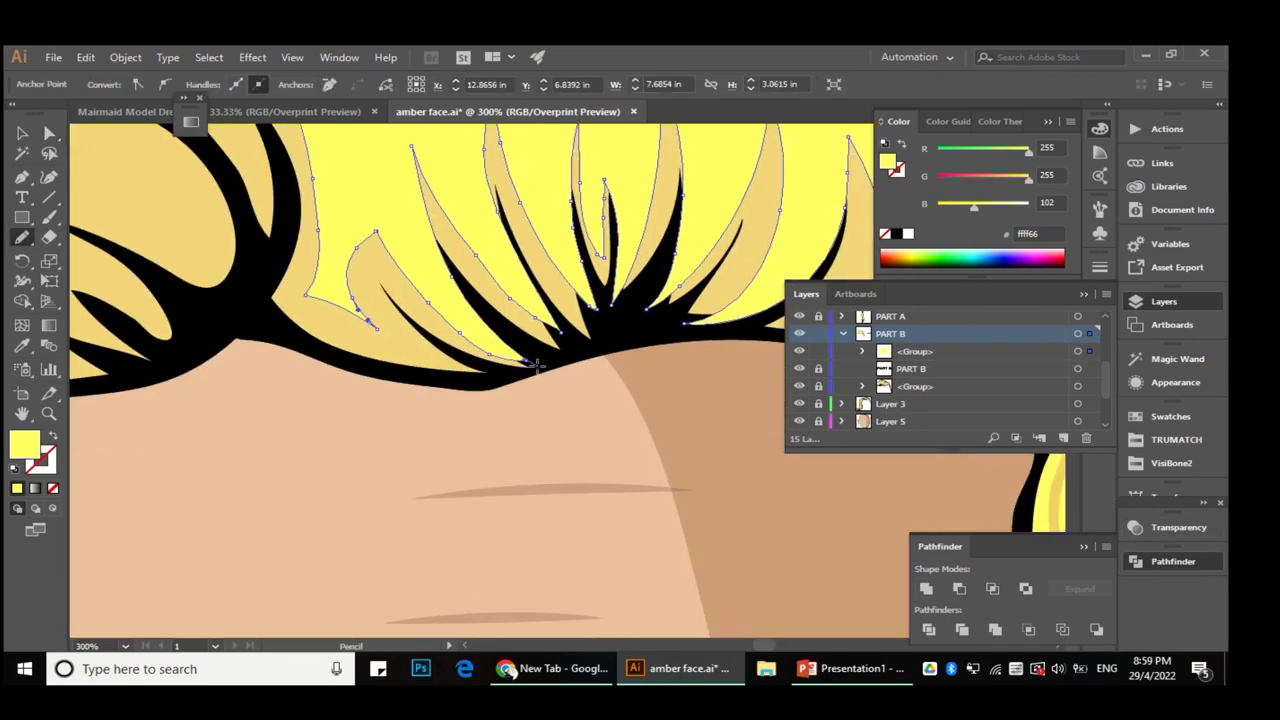
{"action": "scroll", "coordinate": [537, 366], "scroll_direction": "up", "scroll_amount": 1}
{"action": "scroll", "coordinate": [428, 264], "scroll_direction": "left", "scroll_amount": 2}
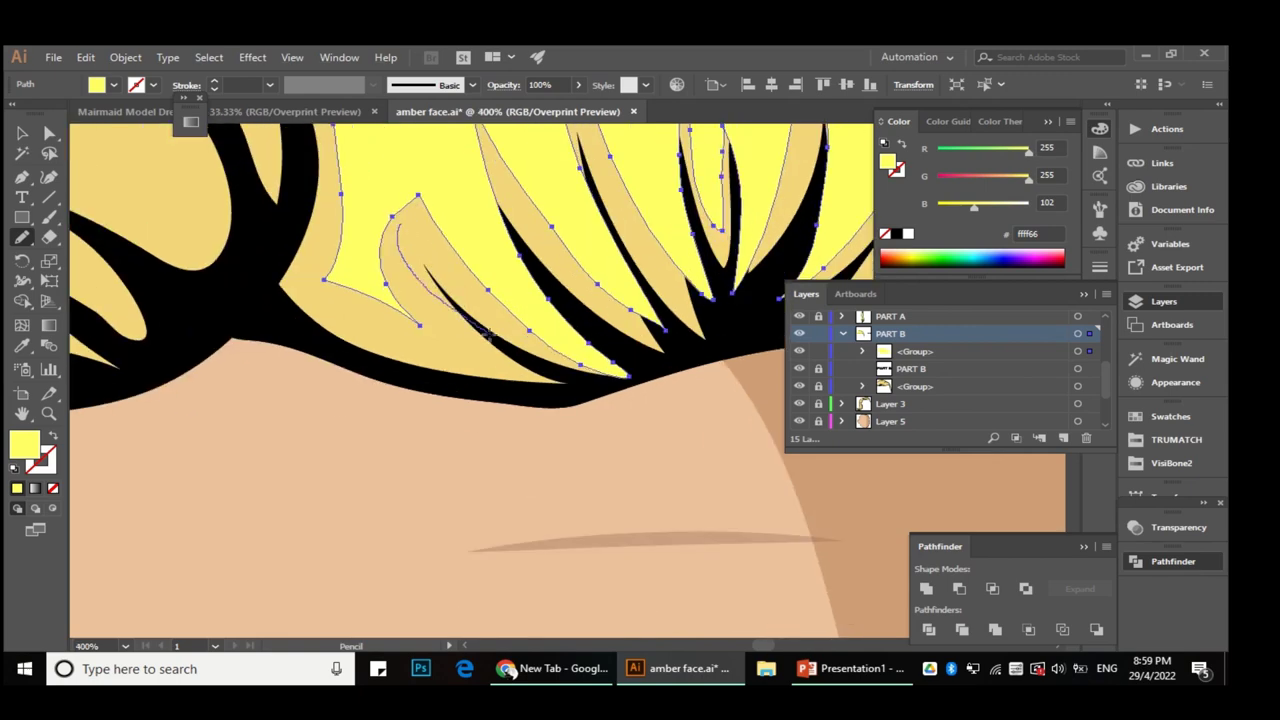
{"action": "left_click_drag", "start_coordinate": [350, 283], "coordinate": [537, 357]}
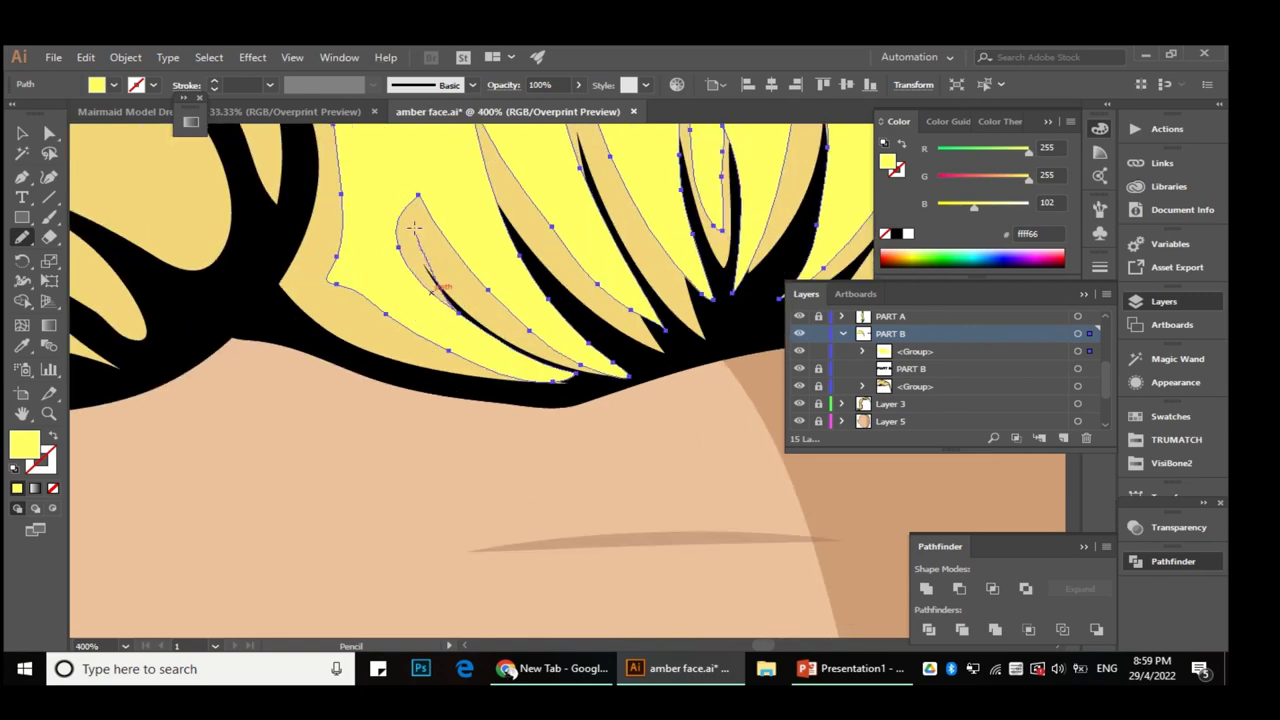
{"action": "left_click_drag", "start_coordinate": [418, 243], "coordinate": [466, 265]}
{"action": "scroll", "coordinate": [530, 400], "scroll_direction": "down", "scroll_amount": 2}
{"action": "scroll", "coordinate": [530, 400], "scroll_direction": "up", "scroll_amount": 4}
{"action": "left_click_drag", "start_coordinate": [506, 342], "coordinate": [599, 389]}
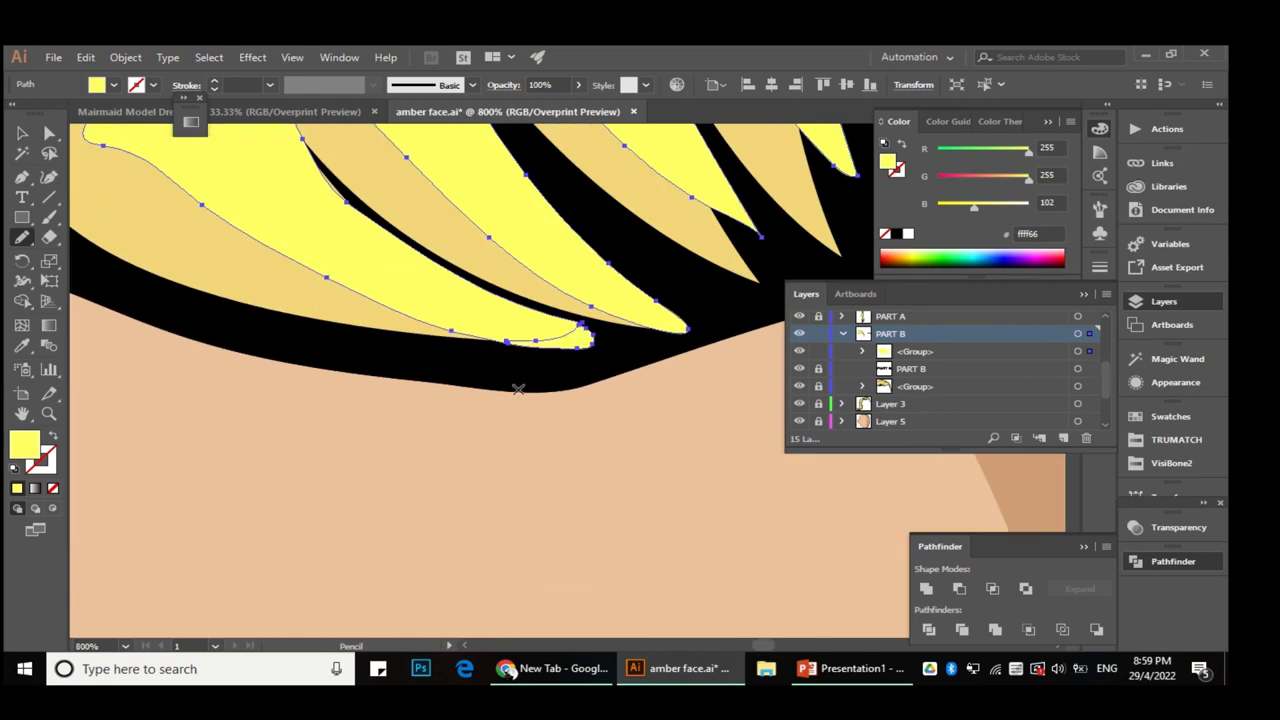
{"action": "scroll", "coordinate": [599, 389], "scroll_direction": "down", "scroll_amount": 3}
{"action": "scroll", "coordinate": [423, 360], "scroll_direction": "right", "scroll_amount": 2}
{"action": "scroll", "coordinate": [661, 415], "scroll_direction": "left", "scroll_amount": 2}
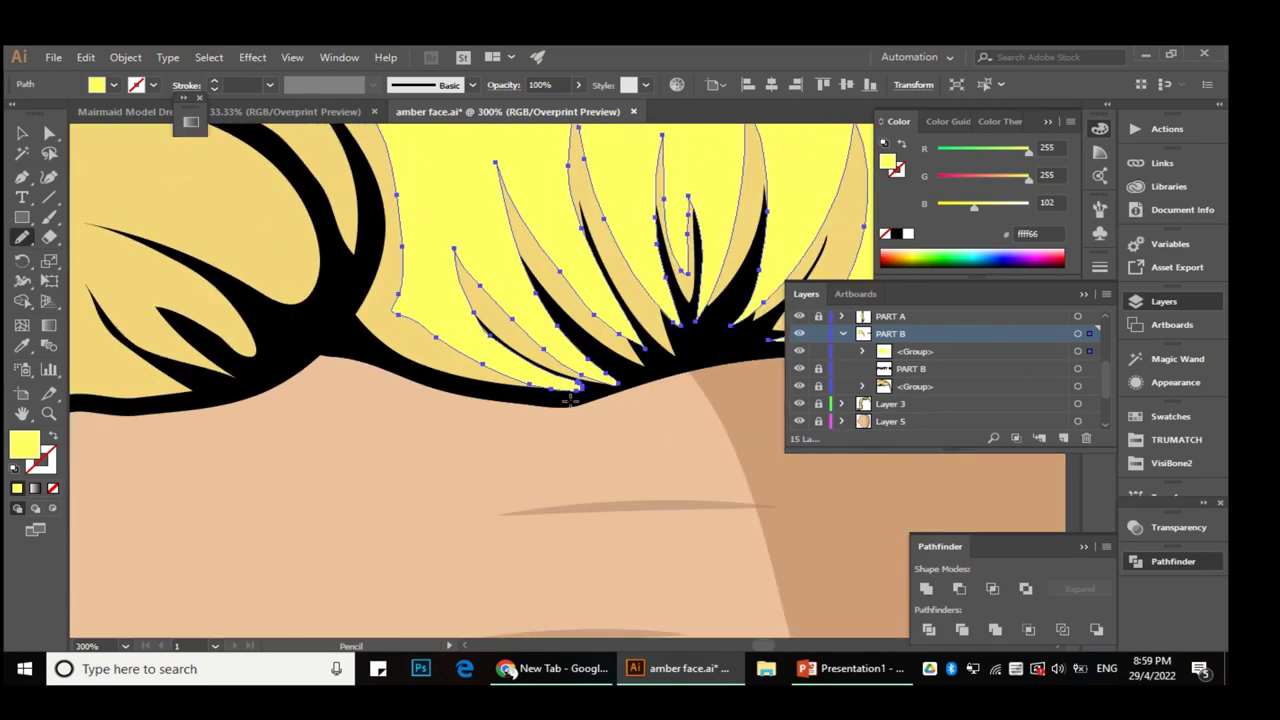
Step: Paste a front copy of the yellow hair-strand path into PART B
{"action": "key", "text": "a"}
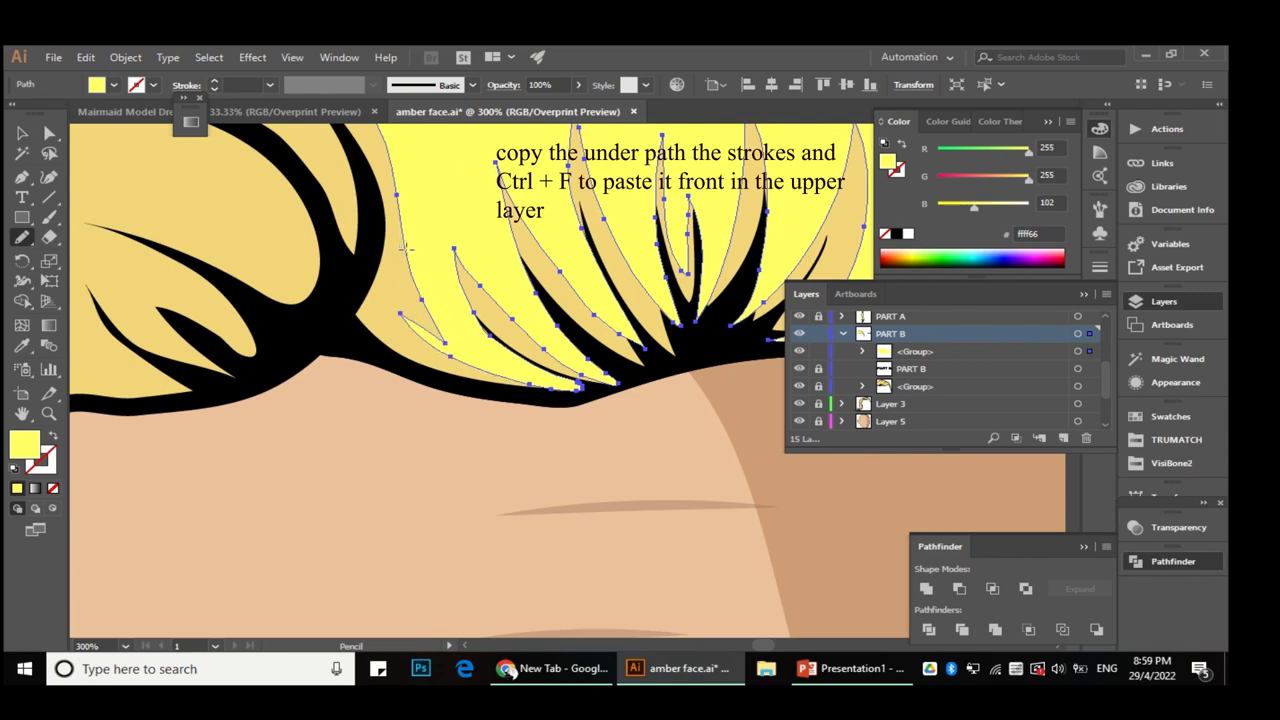
{"action": "scroll", "coordinate": [445, 345], "scroll_direction": "down", "scroll_amount": 5}
{"action": "key", "text": "ctrl+shift+a"}
{"action": "scroll", "coordinate": [522, 417], "scroll_direction": "up", "scroll_amount": 2}
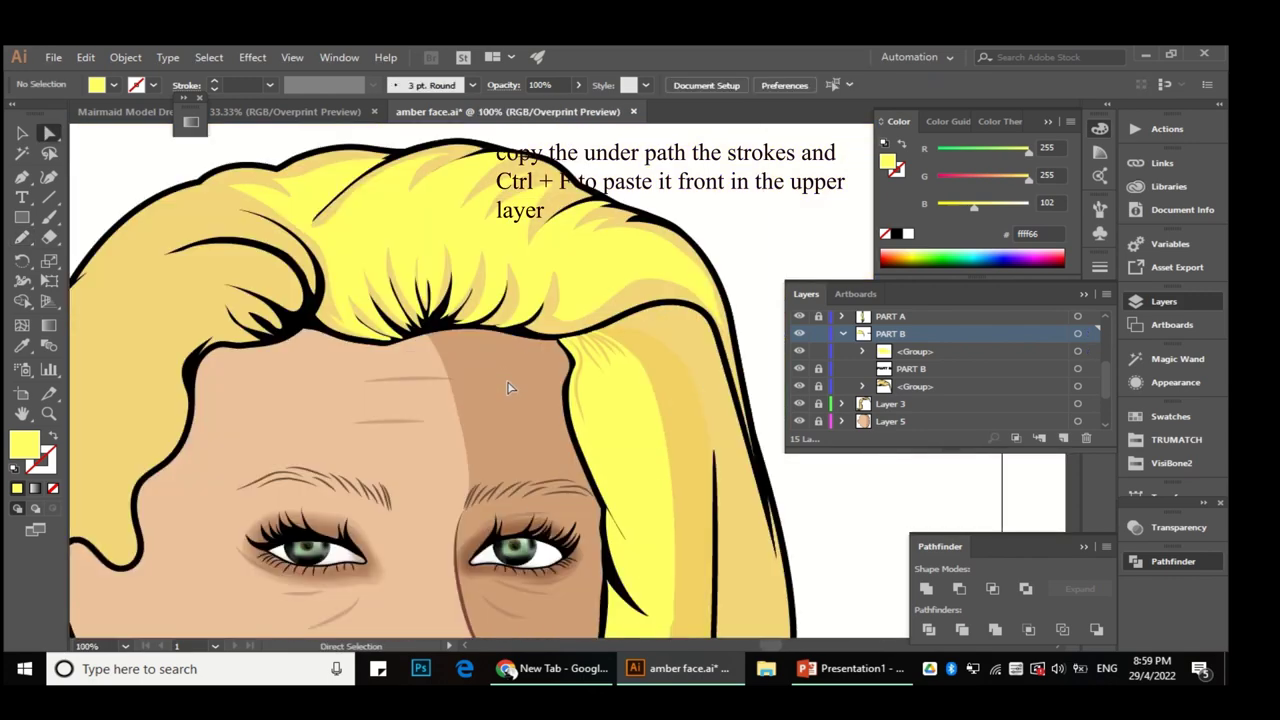
{"action": "scroll", "coordinate": [522, 417], "scroll_direction": "up", "scroll_amount": 1}
{"action": "left_click", "coordinate": [862, 351]}
{"action": "left_click", "coordinate": [947, 370]}
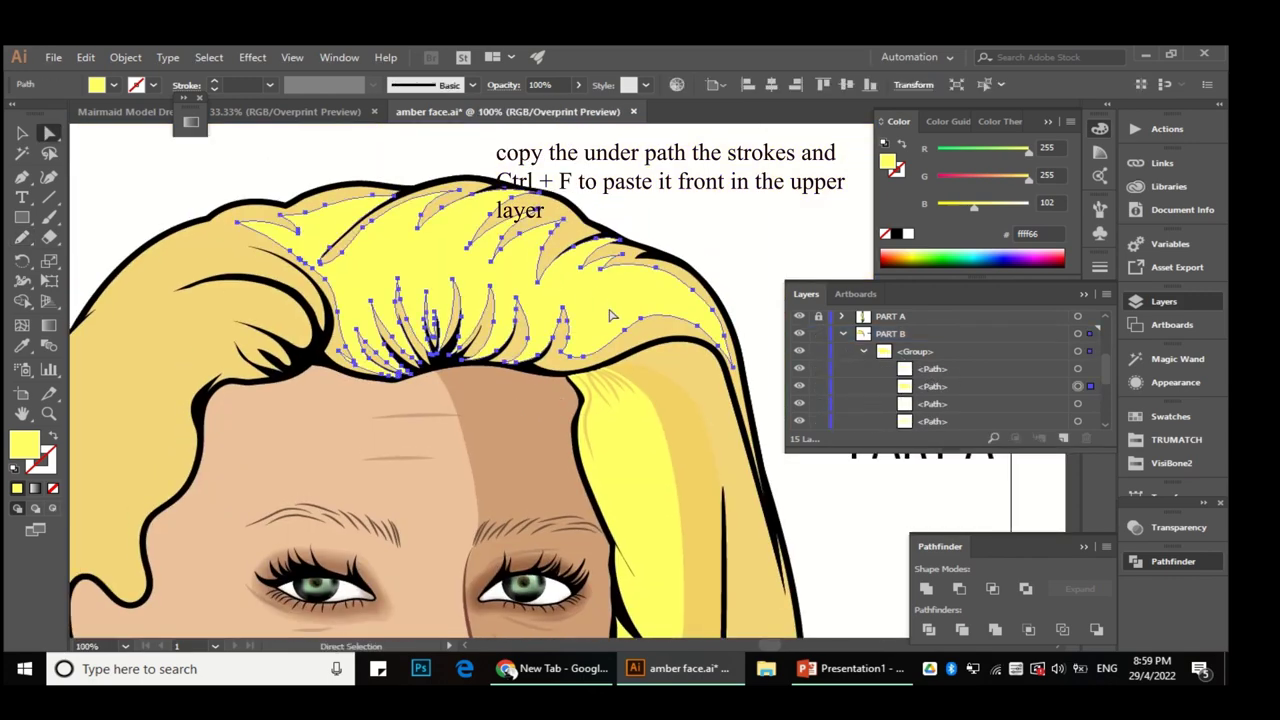
{"action": "key", "text": "ctrl+c"}
{"action": "key", "text": "ctrl+f"}
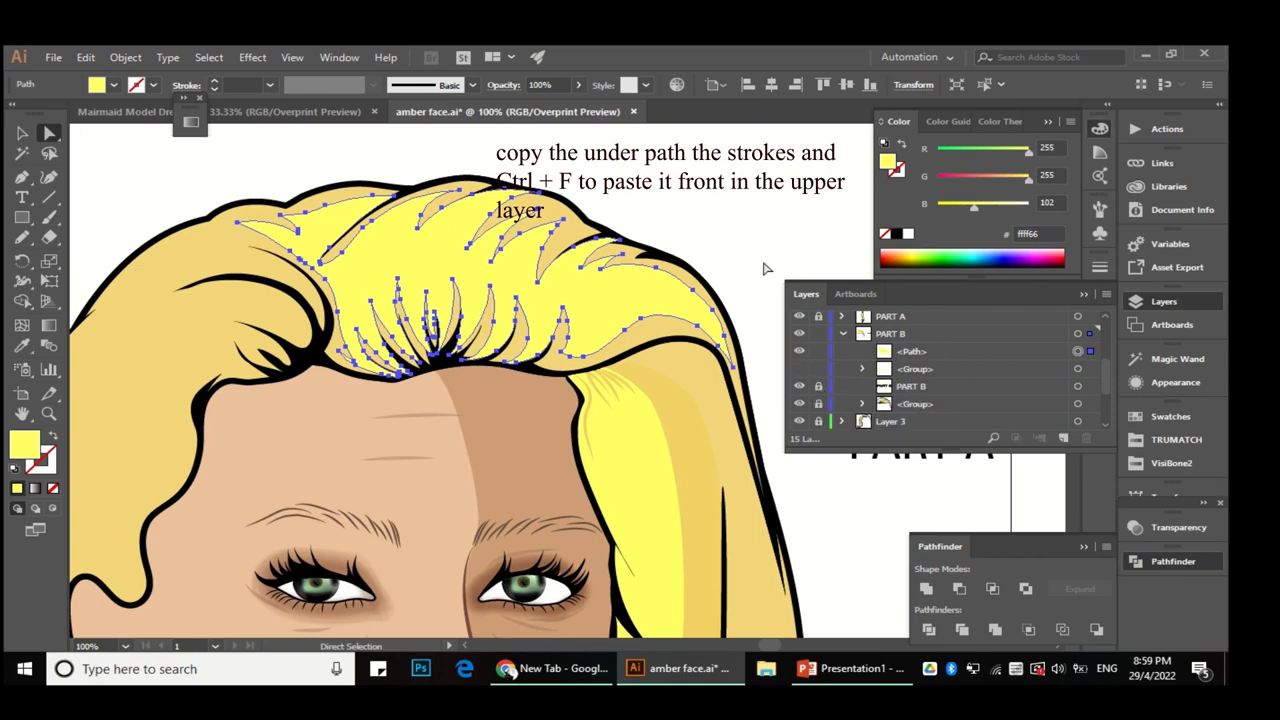
Step: Paste a front copy of the black hair outline compound path into PART B
{"action": "left_click", "coordinate": [940, 351]}
{"action": "key", "text": "ctrl+shift+a"}
{"action": "scroll", "coordinate": [440, 345], "scroll_direction": "up", "scroll_amount": 3}
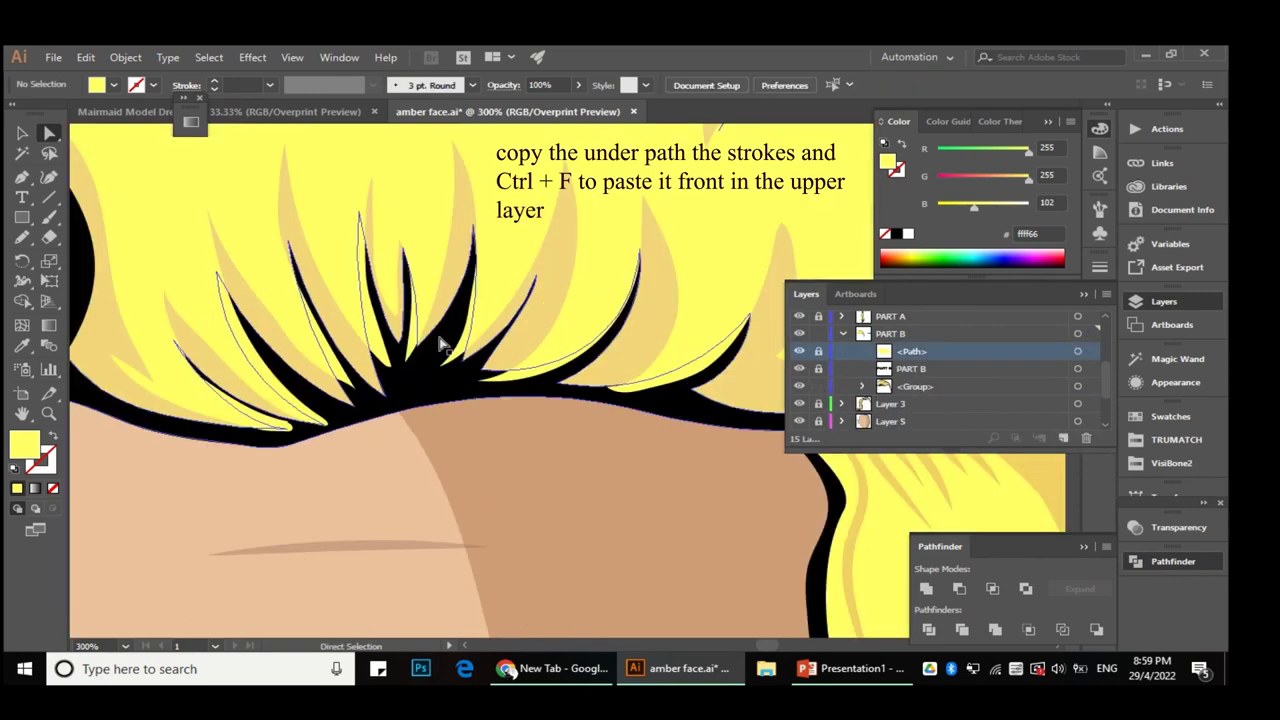
{"action": "left_click", "coordinate": [446, 389]}
{"action": "scroll", "coordinate": [440, 390], "scroll_direction": "down", "scroll_amount": 2}
{"action": "scroll", "coordinate": [422, 392], "scroll_direction": "down", "scroll_amount": 2}
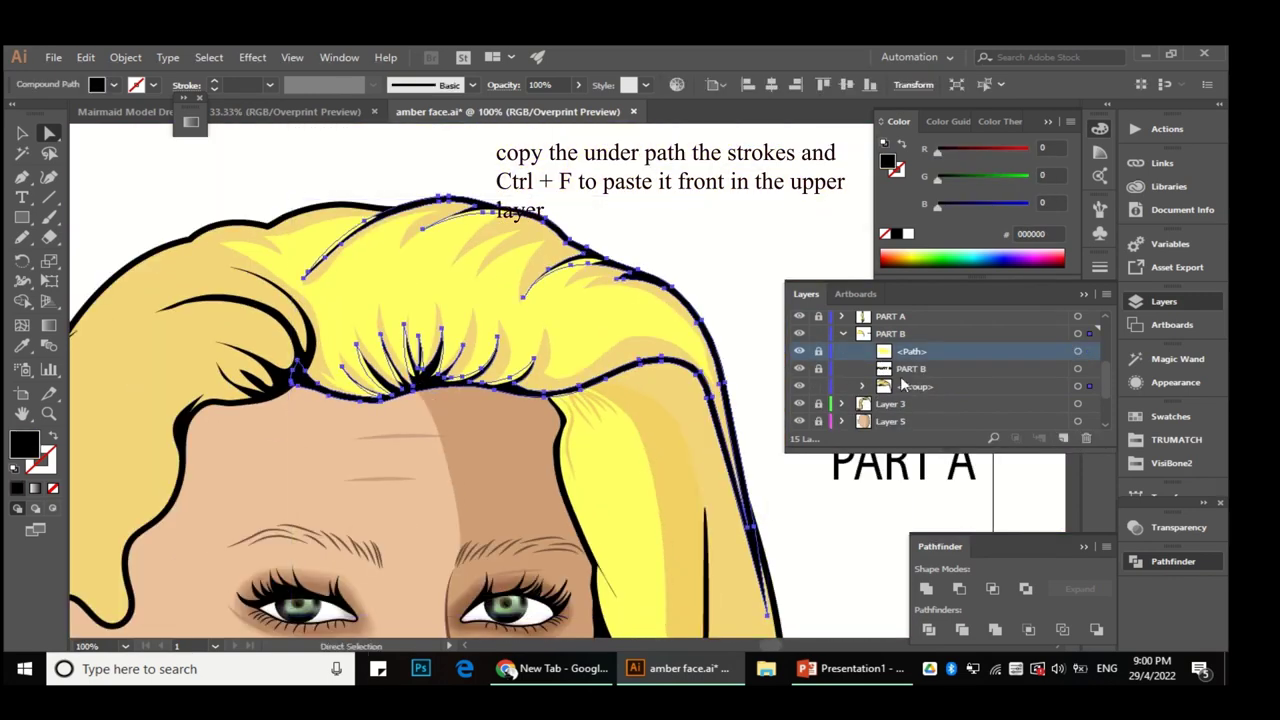
{"action": "key", "text": "ctrl+c"}
{"action": "left_click", "coordinate": [939, 348]}
{"action": "key", "text": "ctrl+f"}
Step: Select the yellow strand copy along with the black outline copy
{"action": "left_click", "coordinate": [684, 226]}
{"action": "scroll", "coordinate": [680, 222], "scroll_direction": "down", "scroll_amount": 1}
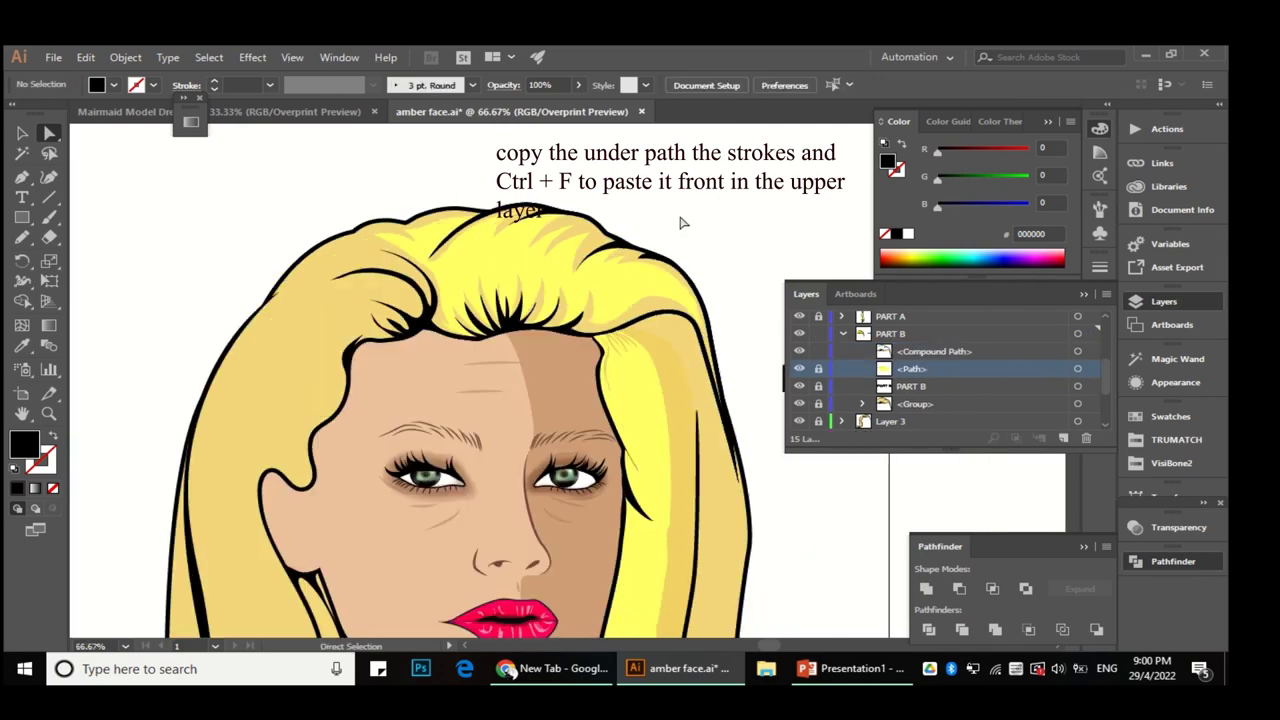
{"action": "scroll", "coordinate": [600, 300], "scroll_direction": "up", "scroll_amount": 5}
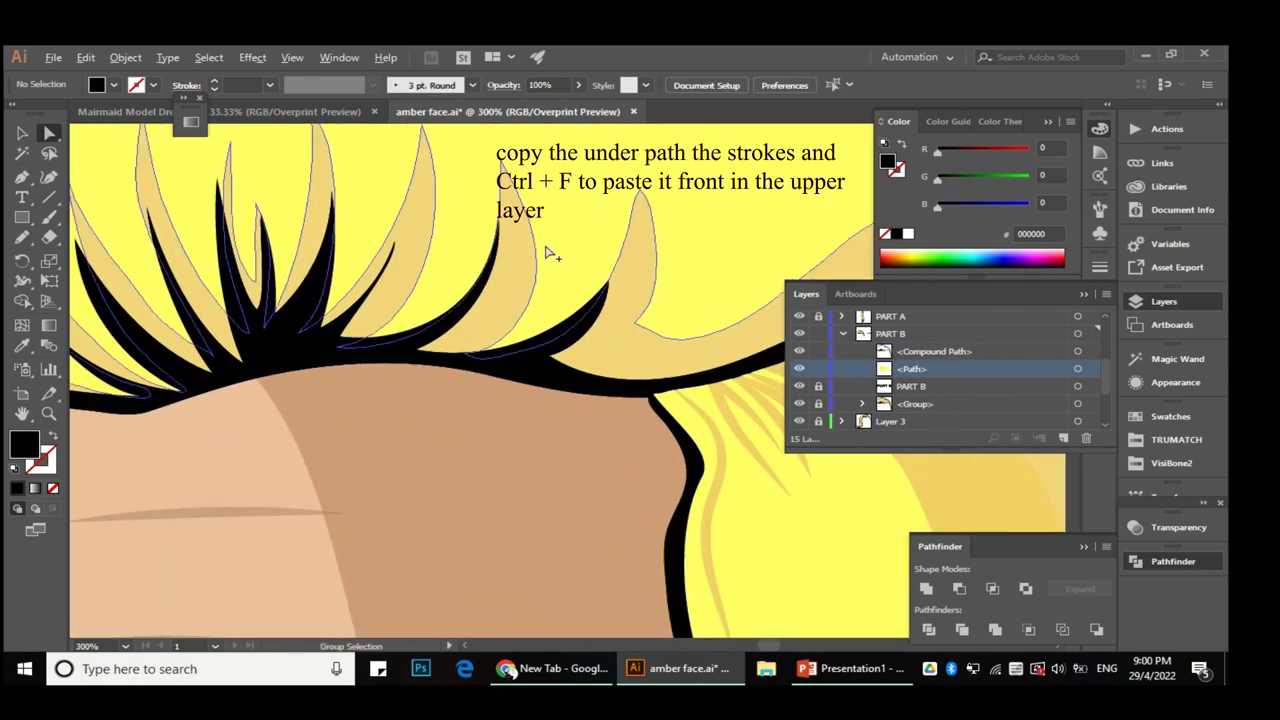
{"action": "scroll", "coordinate": [576, 492], "scroll_direction": "up", "scroll_amount": 3}
{"action": "left_click", "coordinate": [576, 492]}
{"action": "scroll", "coordinate": [576, 492], "scroll_direction": "down", "scroll_amount": 3}
Step: Reshape the copied strands where they meet the black outline using Shape Builder (Shift+M)
{"action": "key", "text": "shift+m"}
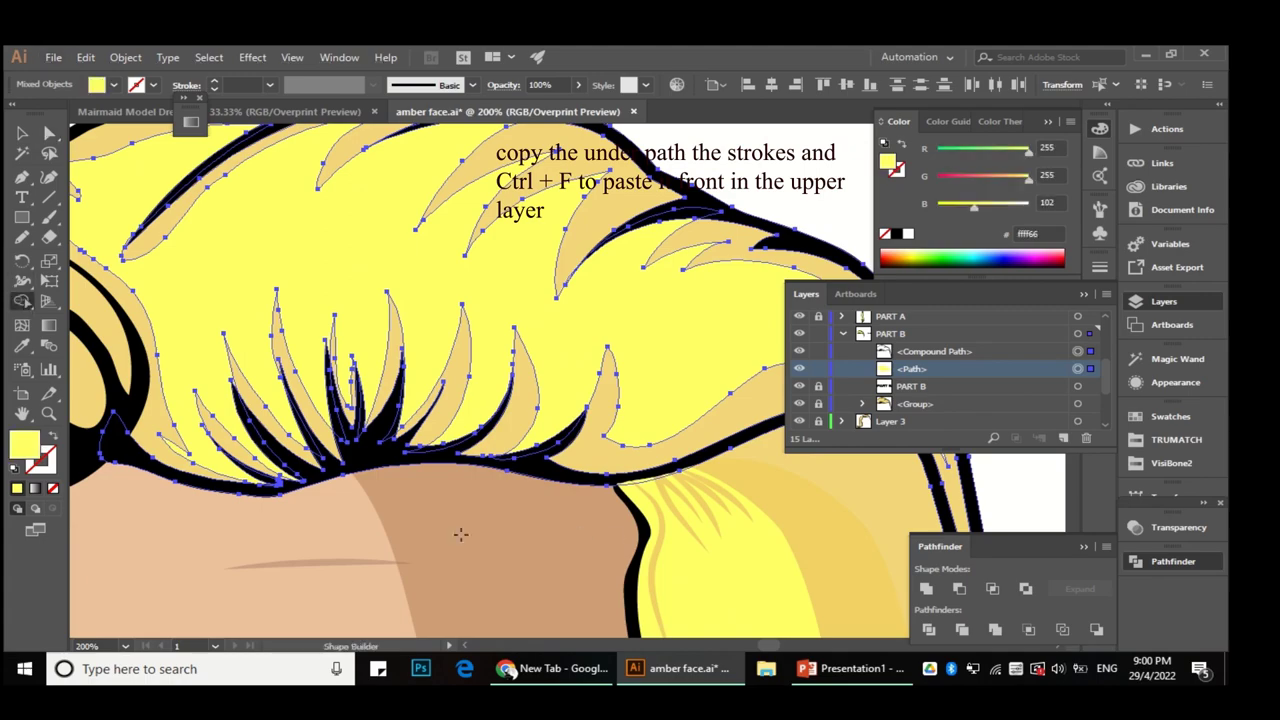
{"action": "scroll", "coordinate": [477, 491], "scroll_direction": "up", "scroll_amount": 1}
{"action": "scroll", "coordinate": [643, 457], "scroll_direction": "down", "scroll_amount": 1}
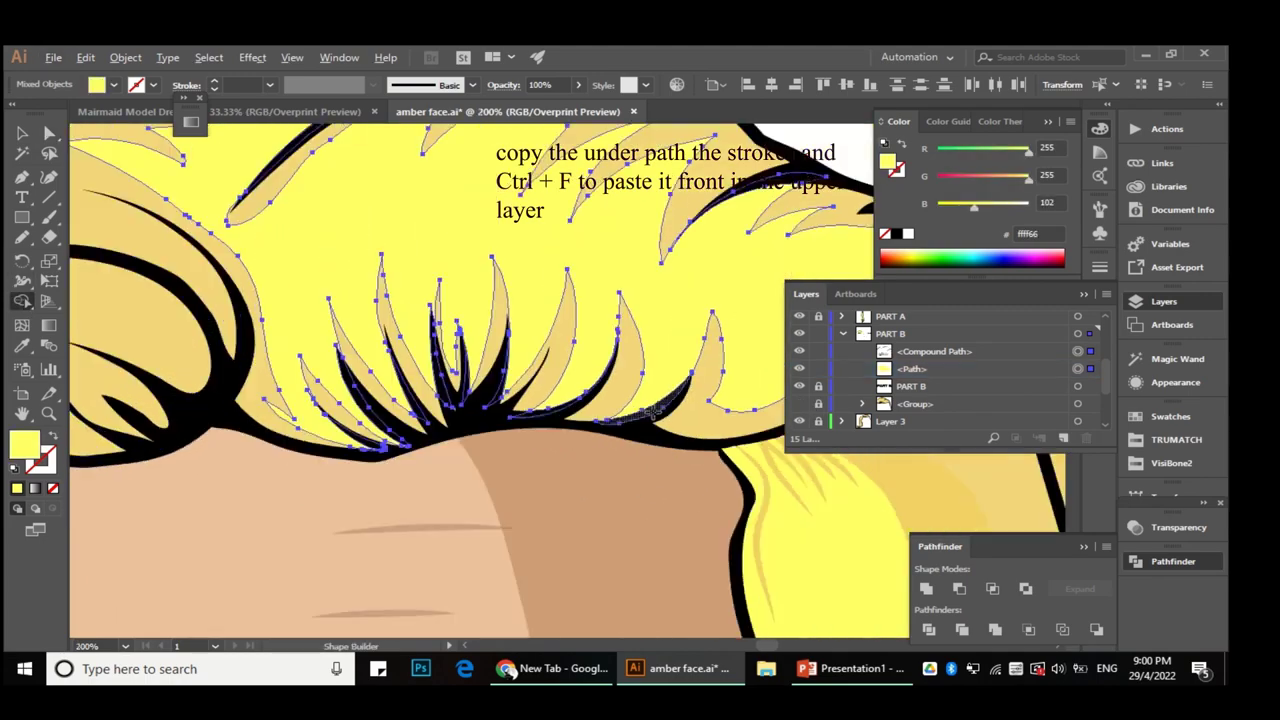
{"action": "scroll", "coordinate": [579, 463], "scroll_direction": "down", "scroll_amount": 2}
{"action": "scroll", "coordinate": [560, 450], "scroll_direction": "up", "scroll_amount": 3}
{"action": "scroll", "coordinate": [510, 395], "scroll_direction": "up", "scroll_amount": 2}
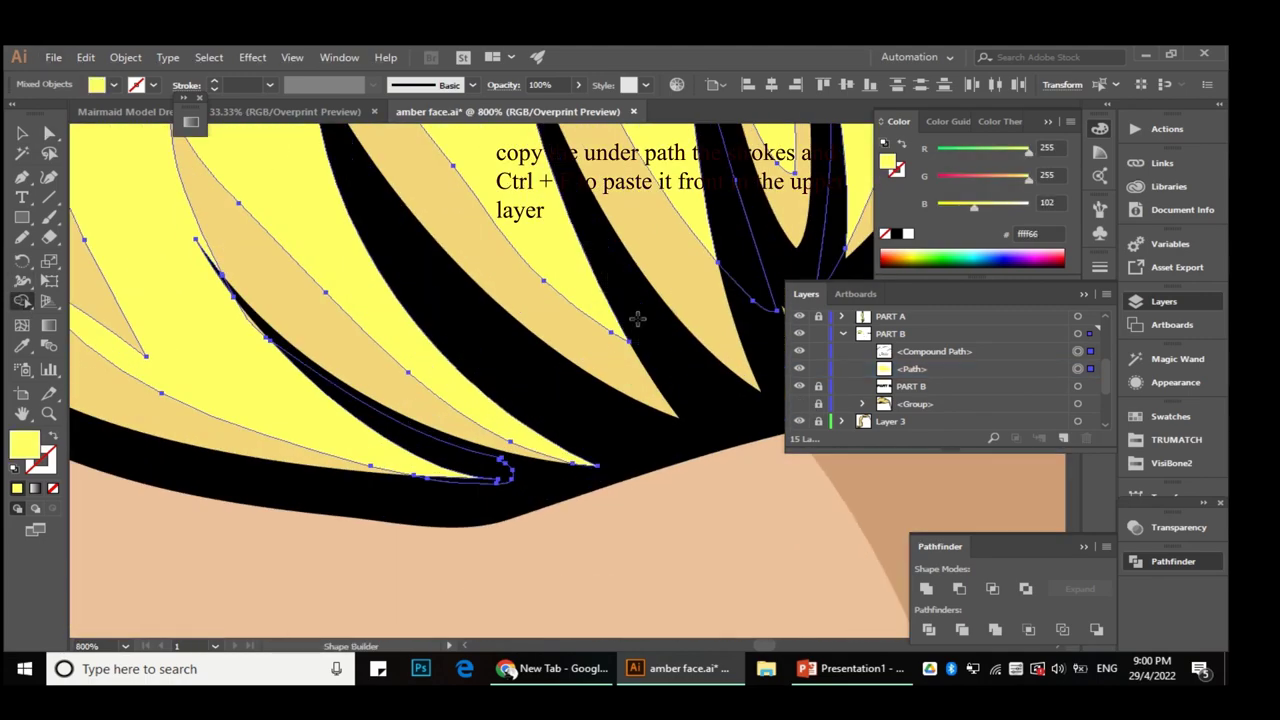
{"action": "scroll", "coordinate": [450, 458], "scroll_direction": "down", "scroll_amount": 2}
{"action": "scroll", "coordinate": [360, 448], "scroll_direction": "up", "scroll_amount": 2}
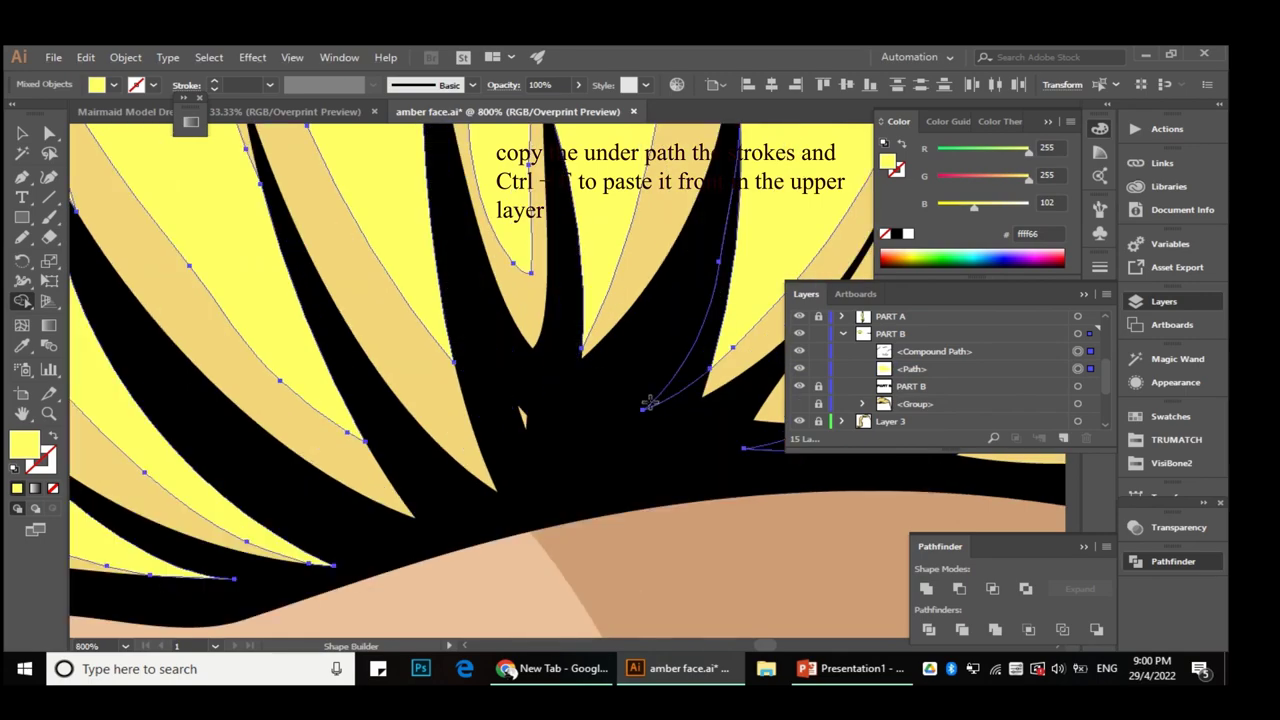
{"action": "scroll", "coordinate": [360, 448], "scroll_direction": "down", "scroll_amount": 1}
{"action": "scroll", "coordinate": [570, 420], "scroll_direction": "down", "scroll_amount": 2}
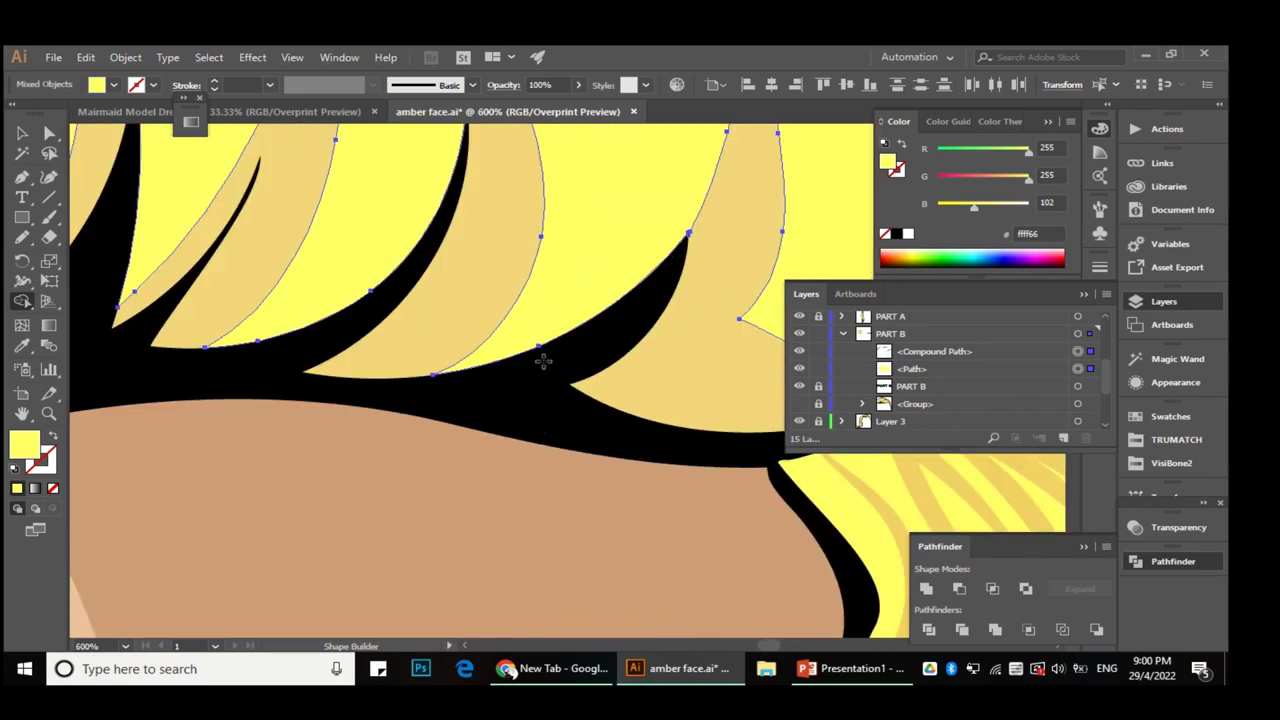
{"action": "scroll", "coordinate": [504, 440], "scroll_direction": "down", "scroll_amount": 2}
{"action": "scroll", "coordinate": [504, 440], "scroll_direction": "up", "scroll_amount": 2}
{"action": "scroll", "coordinate": [600, 380], "scroll_direction": "up", "scroll_amount": 2}
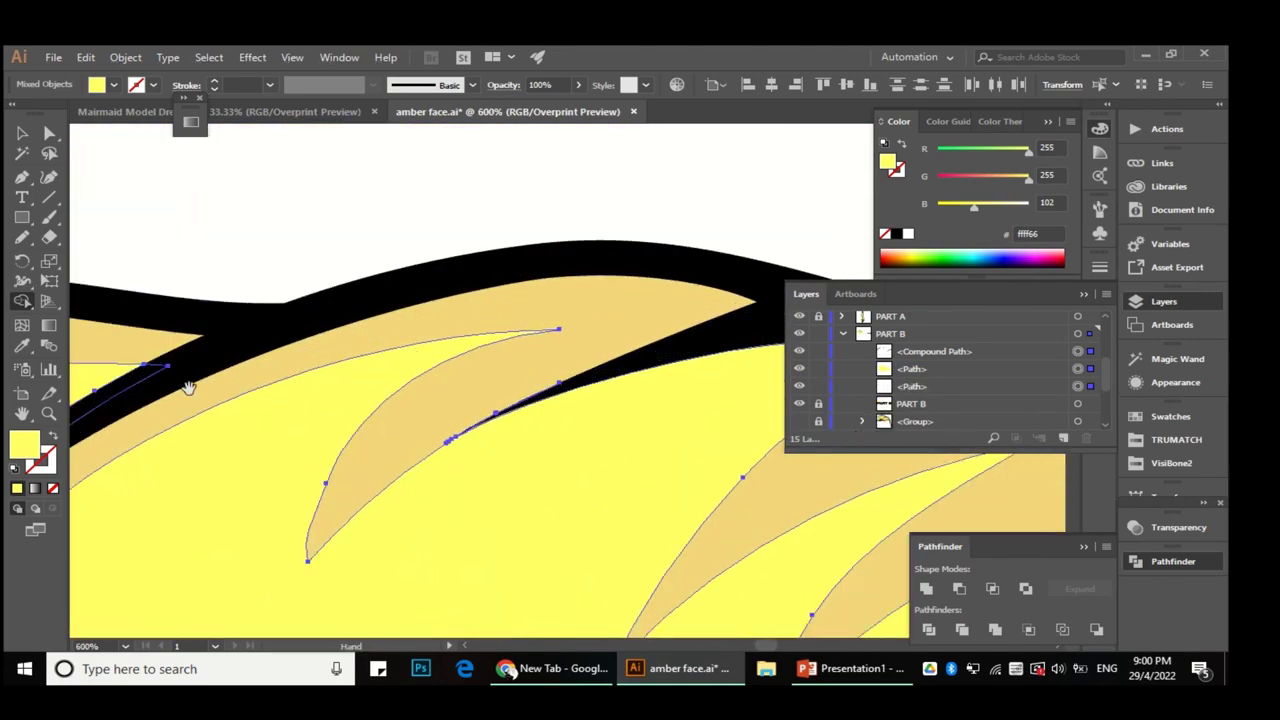
{"action": "scroll", "coordinate": [350, 345], "scroll_direction": "up", "scroll_amount": 1}
{"action": "scroll", "coordinate": [350, 345], "scroll_direction": "down", "scroll_amount": 2}
{"action": "scroll", "coordinate": [600, 270], "scroll_direction": "up", "scroll_amount": 2}
{"action": "scroll", "coordinate": [600, 270], "scroll_direction": "up", "scroll_amount": 1}
{"action": "scroll", "coordinate": [600, 270], "scroll_direction": "down", "scroll_amount": 2}
{"action": "scroll", "coordinate": [600, 270], "scroll_direction": "down", "scroll_amount": 2}
{"action": "scroll", "coordinate": [600, 270], "scroll_direction": "down", "scroll_amount": 1}
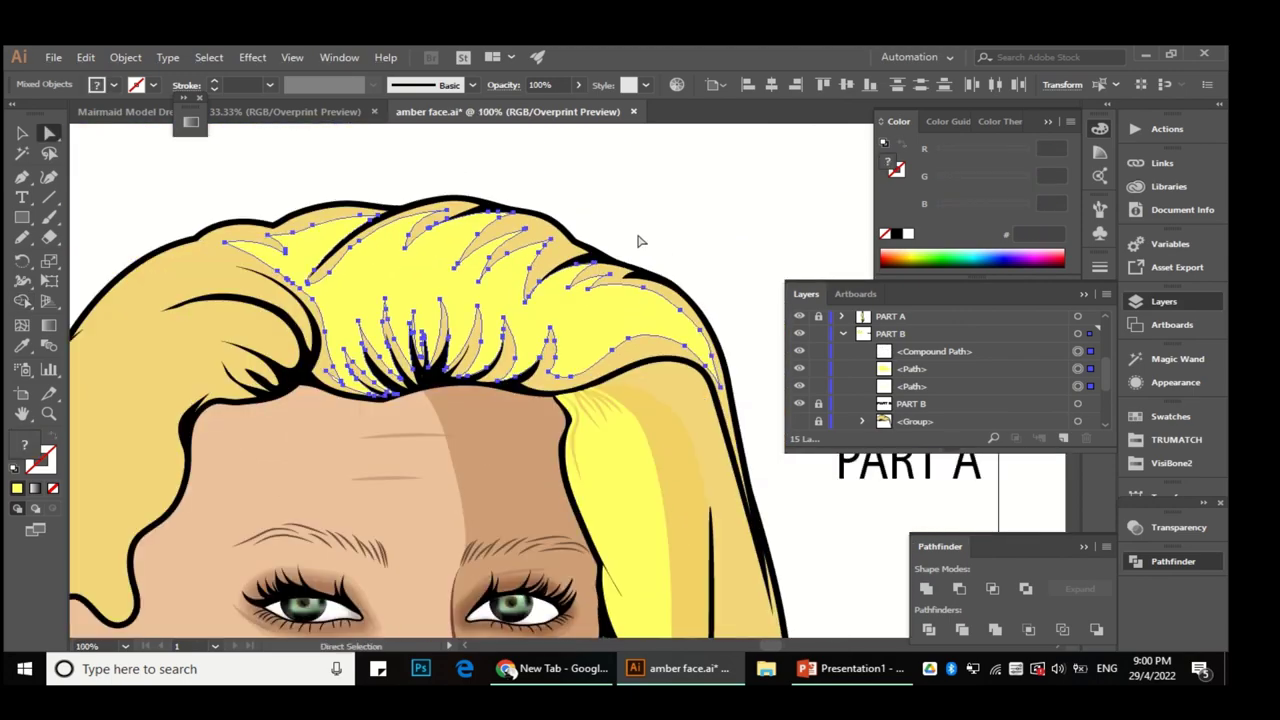
Step: Delete the extra black outline copy from the Layers panel
{"action": "key", "text": "a"}
{"action": "left_click", "coordinate": [1077, 351]}
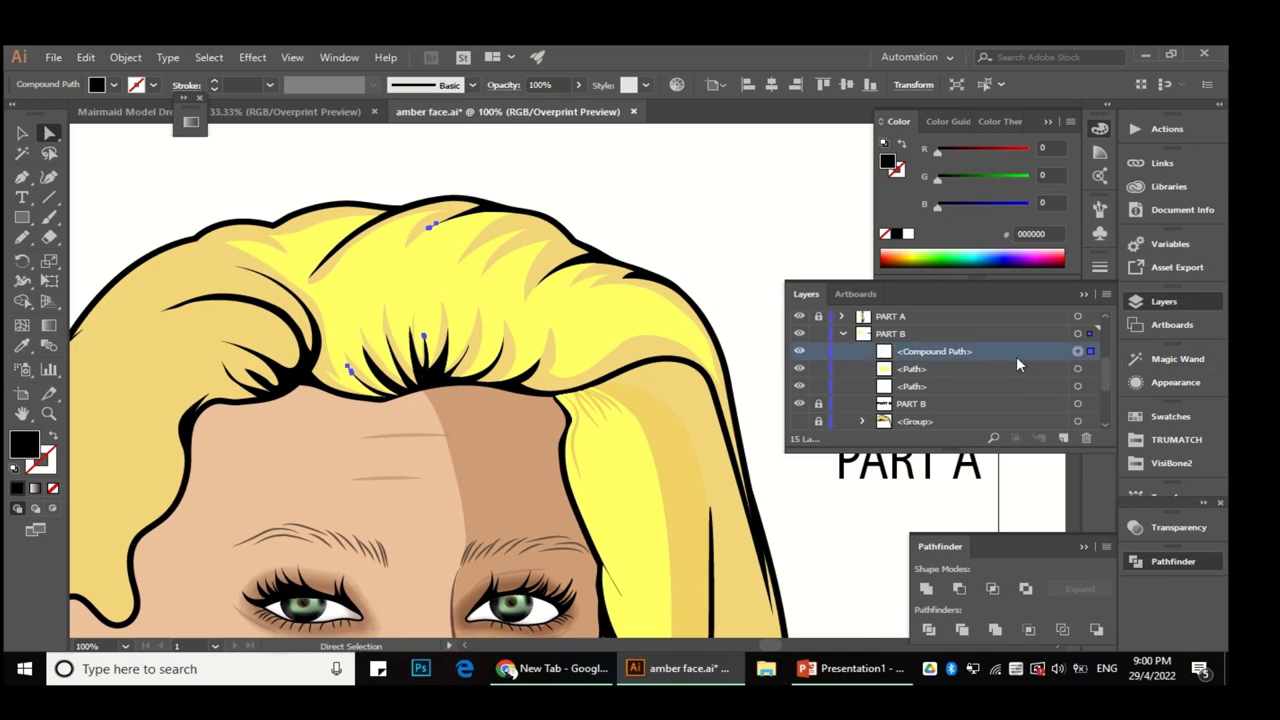
{"action": "key", "text": "Delete"}
{"action": "scroll", "coordinate": [511, 352], "scroll_direction": "down", "scroll_amount": 3}
{"action": "scroll", "coordinate": [459, 222], "scroll_direction": "down", "scroll_amount": 1}
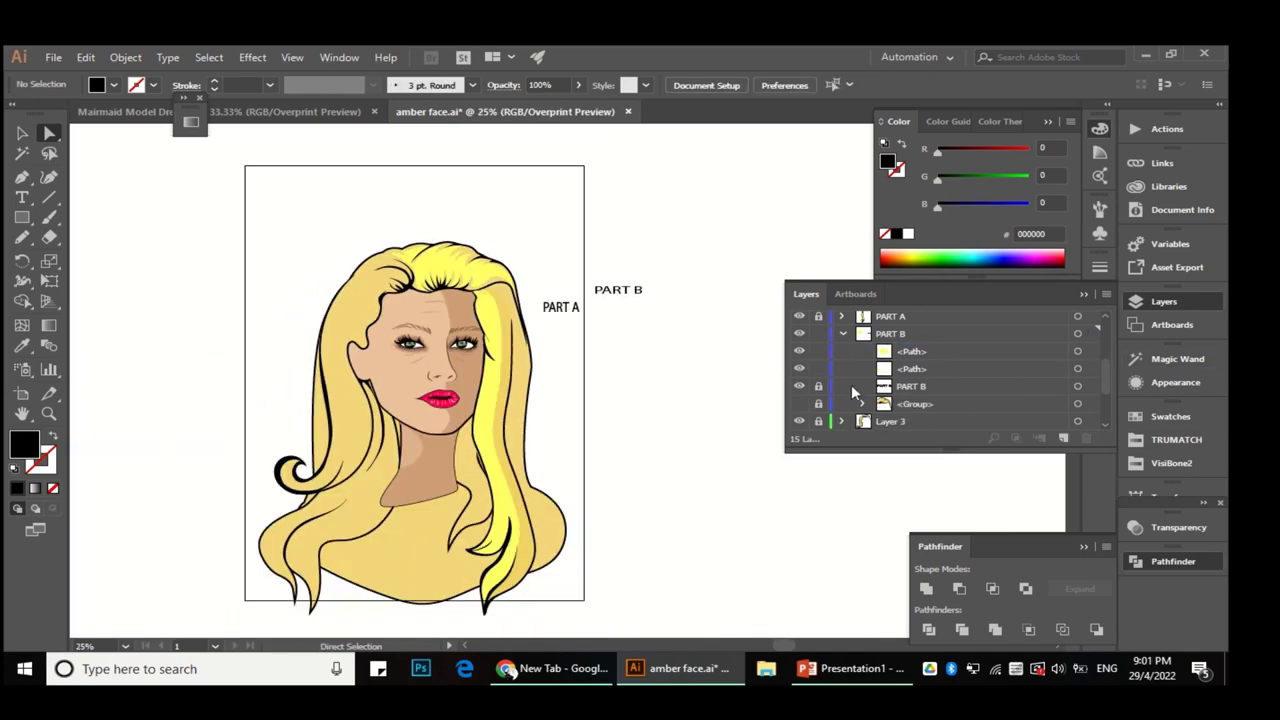
{"action": "scroll", "coordinate": [471, 288], "scroll_direction": "up", "scroll_amount": 3}
{"action": "left_click", "coordinate": [505, 268]}
{"action": "left_click", "coordinate": [1176, 440]}
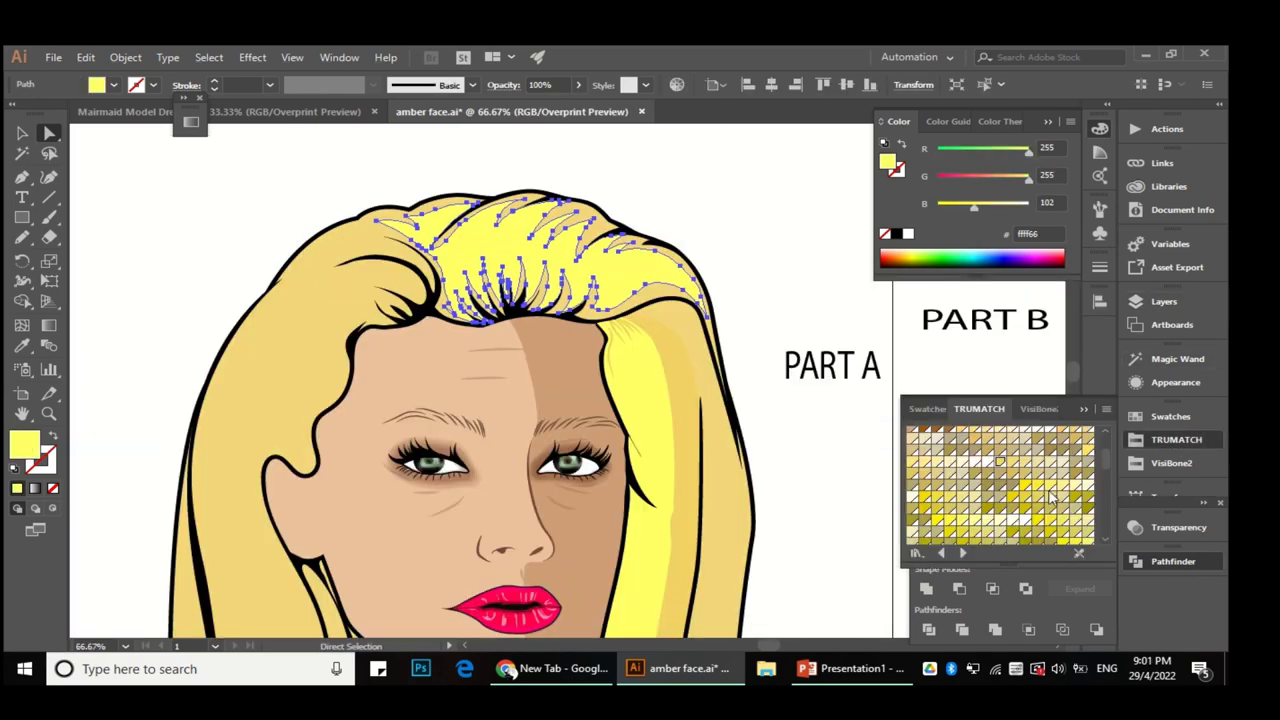
{"action": "left_click", "coordinate": [1050, 497]}
{"action": "scroll", "coordinate": [523, 266], "scroll_direction": "up", "scroll_amount": 1}
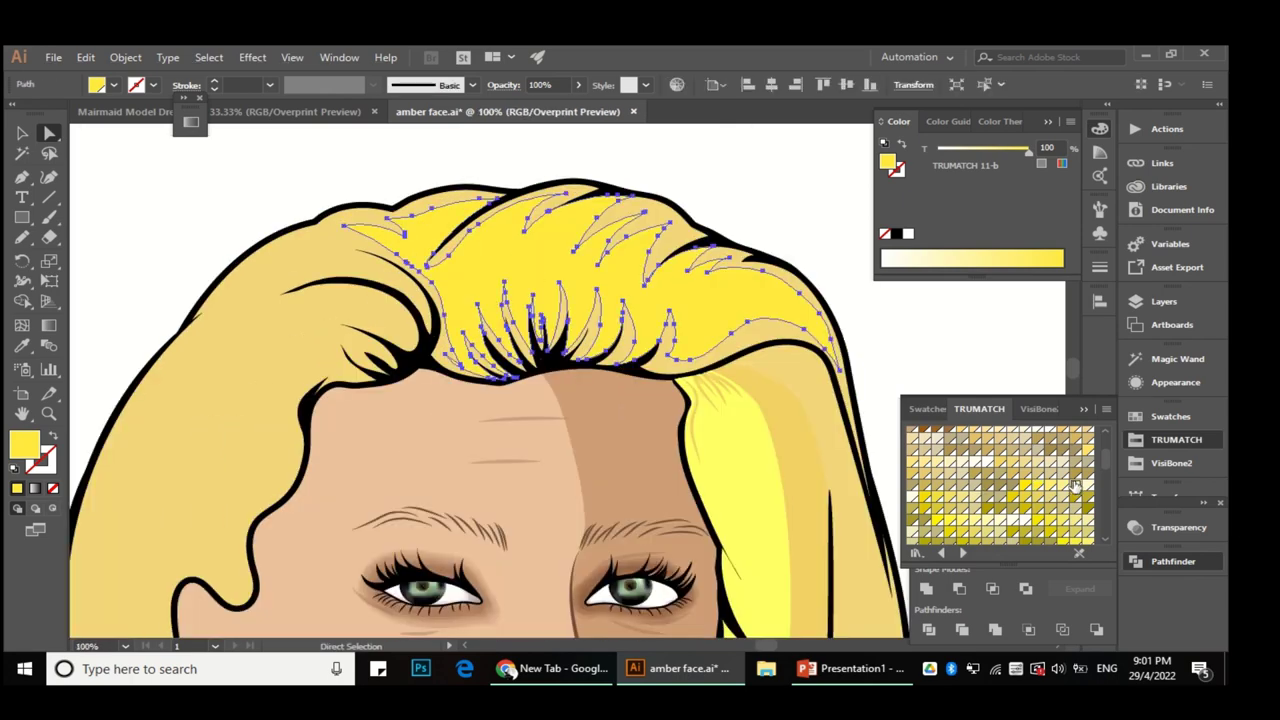
{"action": "left_click", "coordinate": [1075, 487]}
{"action": "scroll", "coordinate": [646, 337], "scroll_direction": "down", "scroll_amount": 2}
{"action": "scroll", "coordinate": [484, 249], "scroll_direction": "up", "scroll_amount": 2}
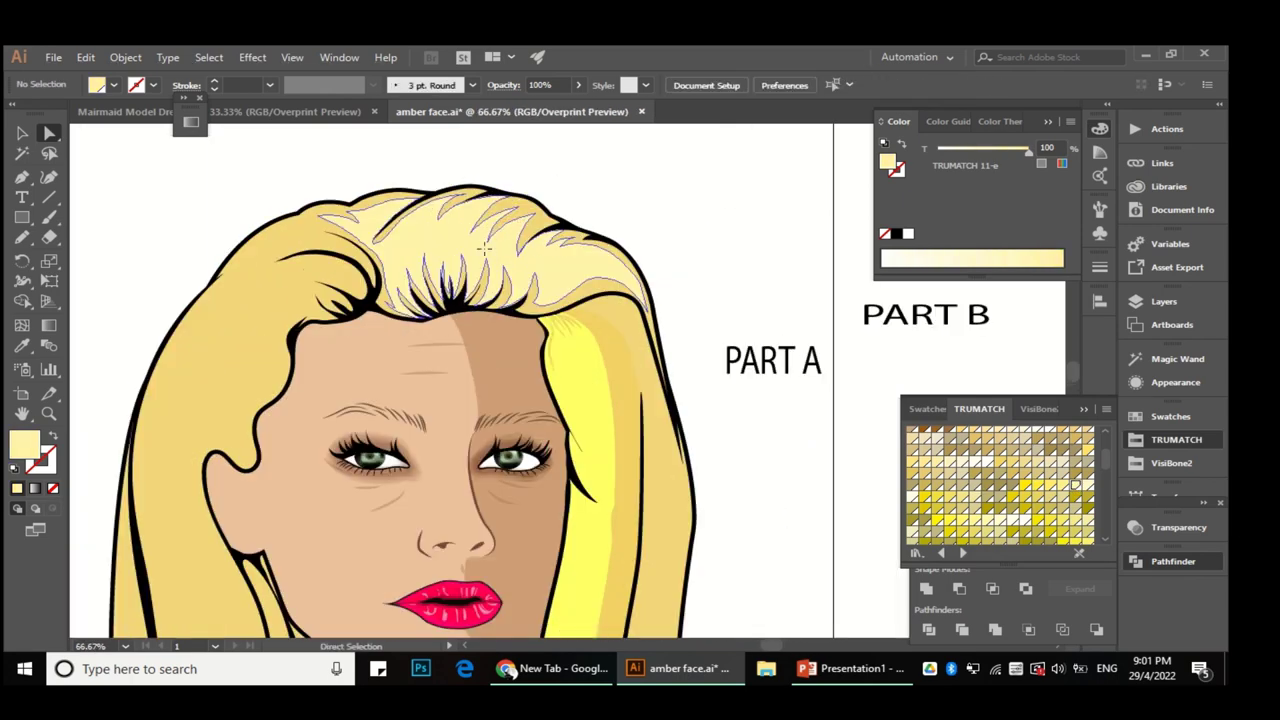
{"action": "key", "text": "ctrl+z"}
{"action": "scroll", "coordinate": [586, 370], "scroll_direction": "up", "scroll_amount": 2}
{"action": "left_click", "coordinate": [1164, 301]}
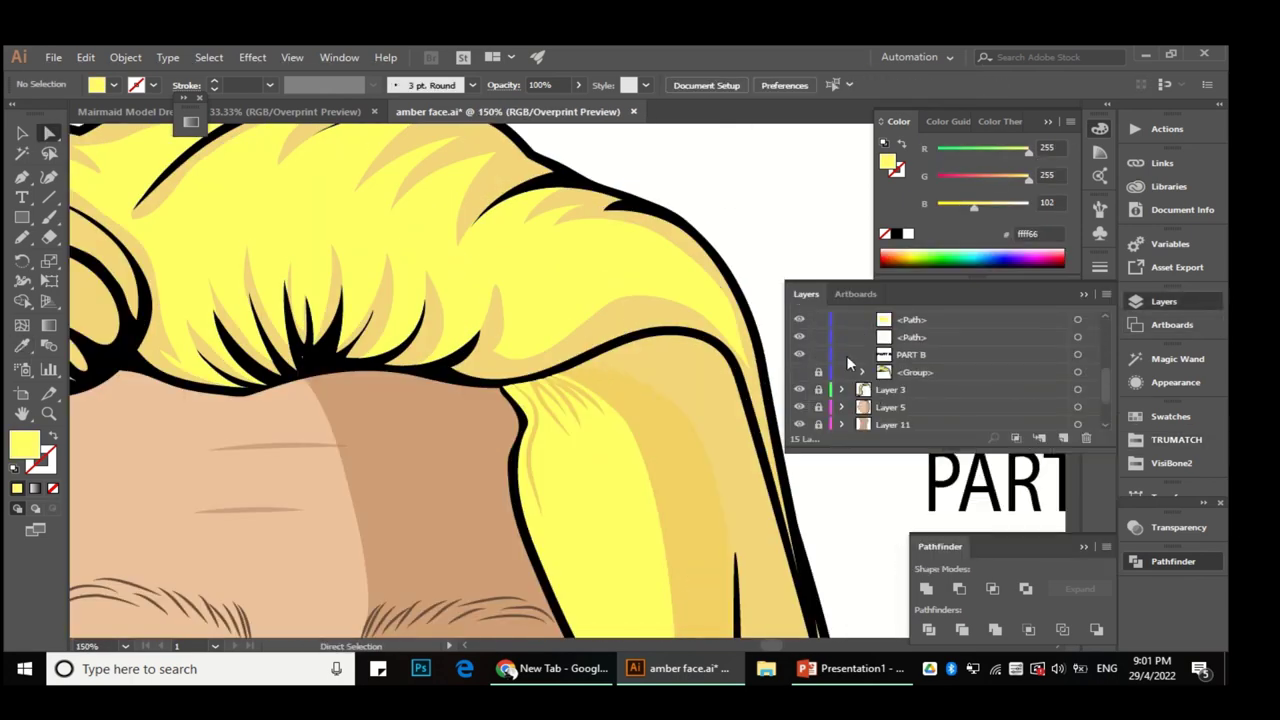
{"action": "key", "text": "ctrl+minus"}
{"action": "key", "text": "ctrl+minus"}
{"action": "key", "text": "ctrl+z"}
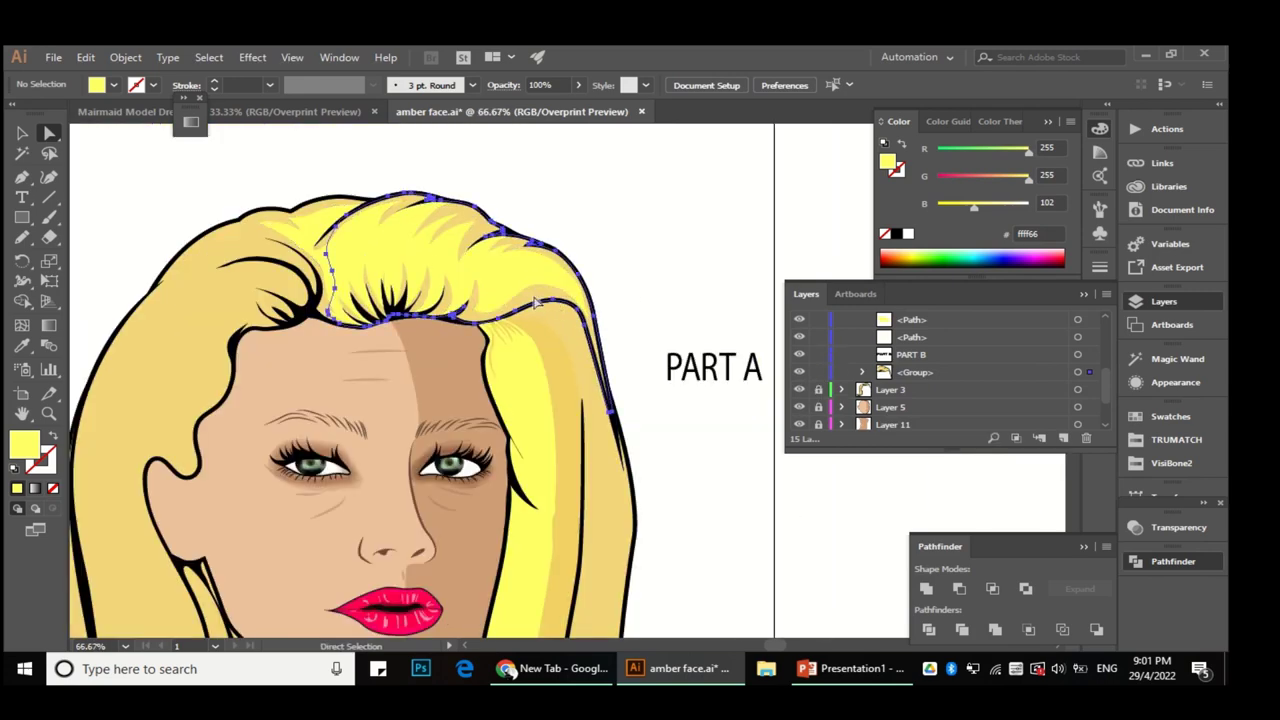
{"action": "key", "text": "ctrl+z"}
{"action": "scroll", "coordinate": [659, 250], "scroll_direction": "down", "scroll_amount": 2}
{"action": "key", "text": "v"}
{"action": "scroll", "coordinate": [659, 250], "scroll_direction": "down", "scroll_amount": 2}
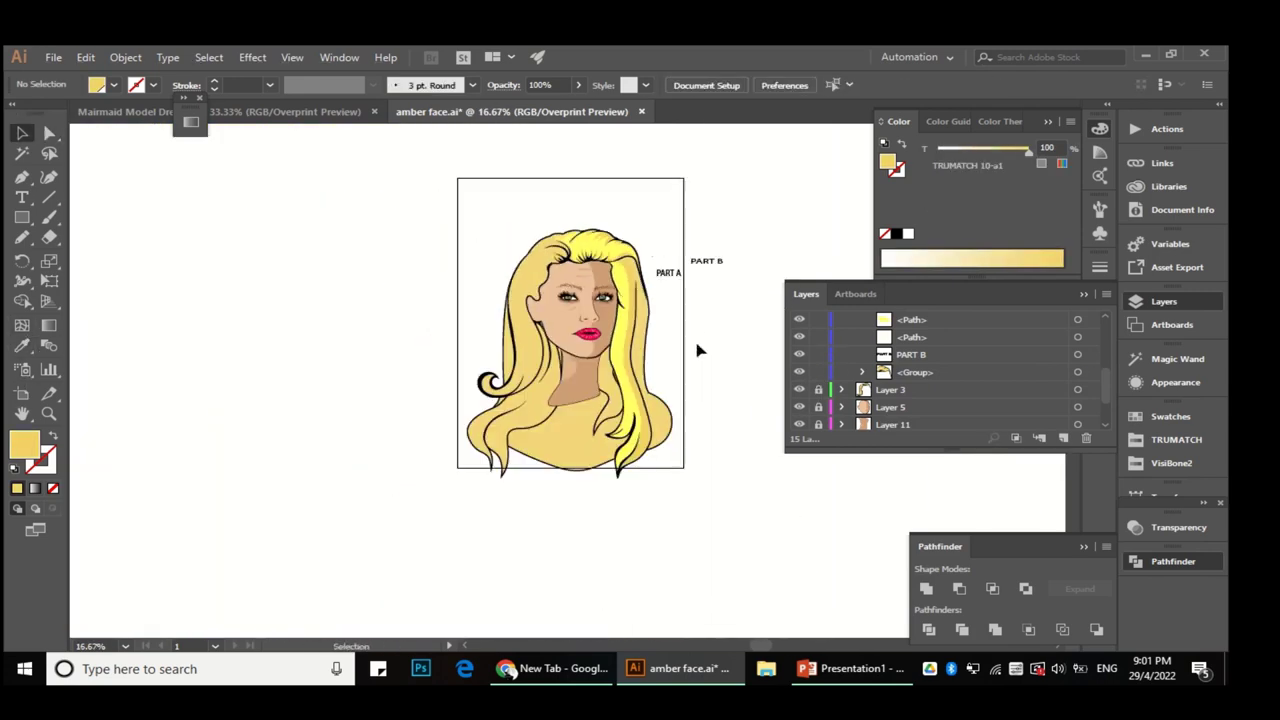
{"action": "scroll", "coordinate": [615, 247], "scroll_direction": "up", "scroll_amount": 2}
{"action": "scroll", "coordinate": [608, 277], "scroll_direction": "up", "scroll_amount": 3}
{"action": "key", "text": "a"}
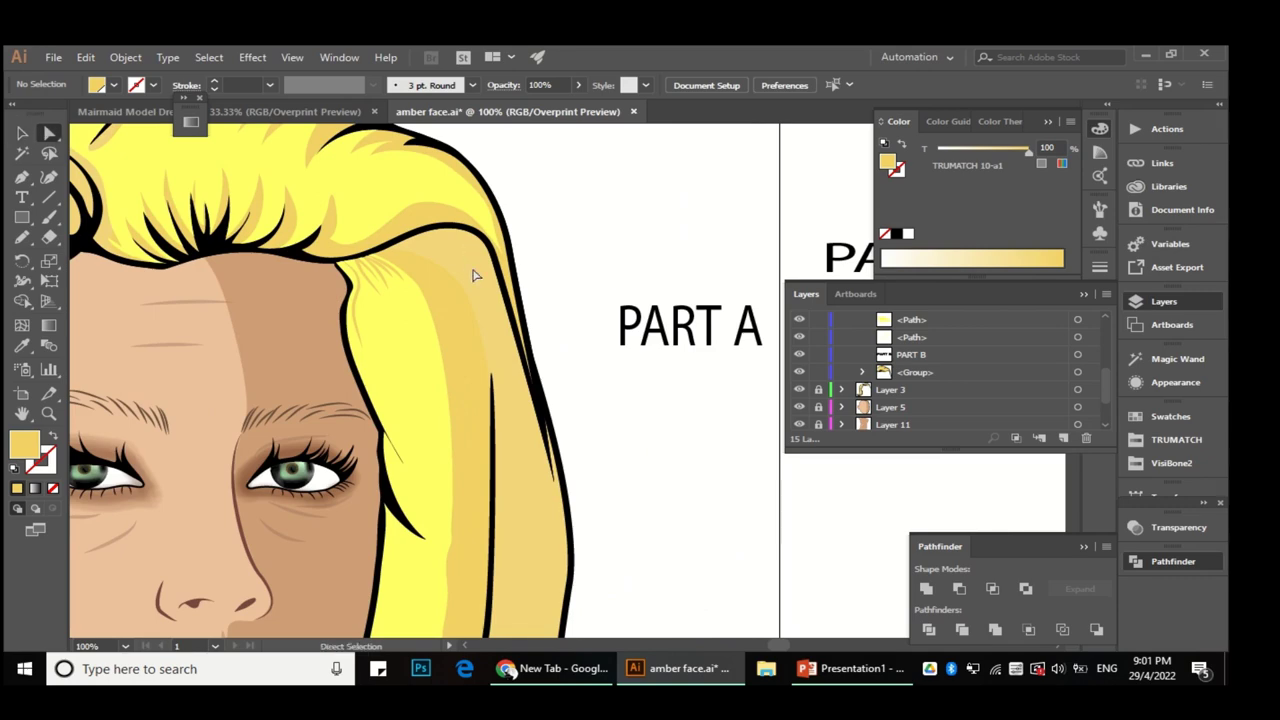
{"action": "scroll", "coordinate": [849, 363], "scroll_direction": "up", "scroll_amount": 3}
{"action": "scroll", "coordinate": [643, 329], "scroll_direction": "down", "scroll_amount": 1}
{"action": "scroll", "coordinate": [586, 271], "scroll_direction": "down", "scroll_amount": 1}
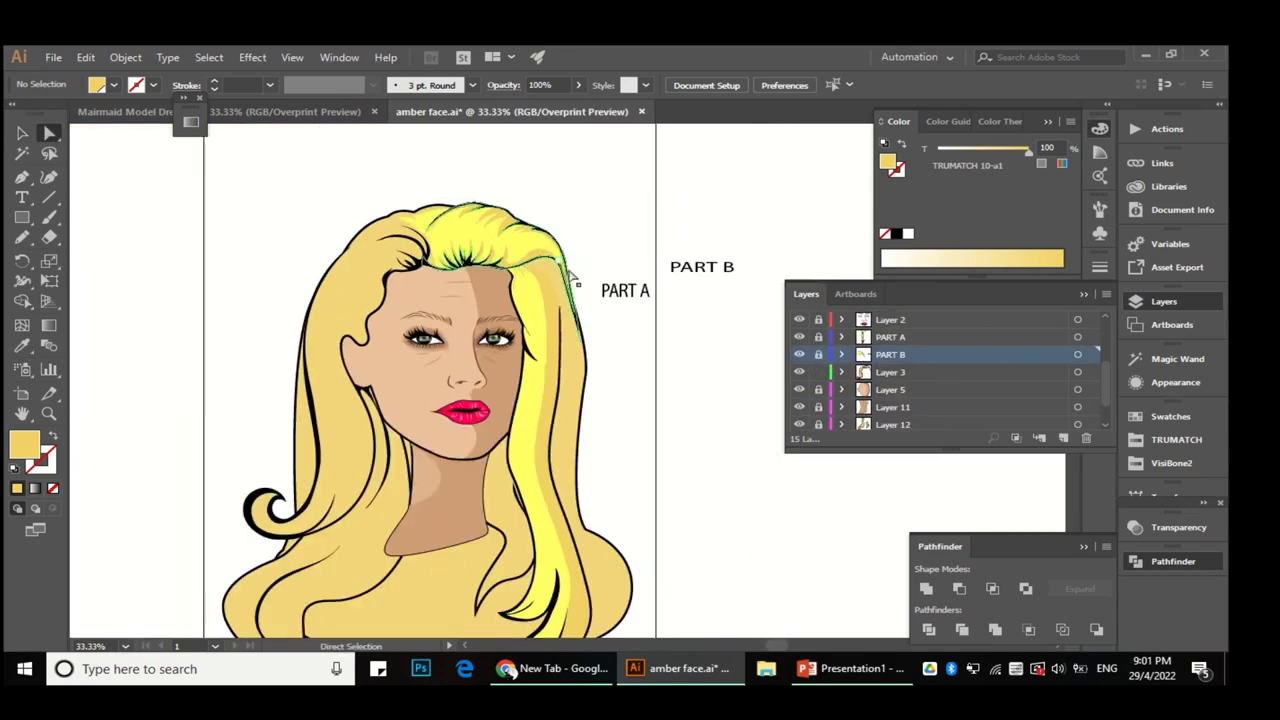
{"action": "scroll", "coordinate": [366, 294], "scroll_direction": "up", "scroll_amount": 1}
{"action": "left_click", "coordinate": [422, 280]}
{"action": "scroll", "coordinate": [422, 280], "scroll_direction": "down", "scroll_amount": 1}
{"action": "scroll", "coordinate": [422, 280], "scroll_direction": "down", "scroll_amount": 1}
{"action": "left_click", "coordinate": [651, 306]}
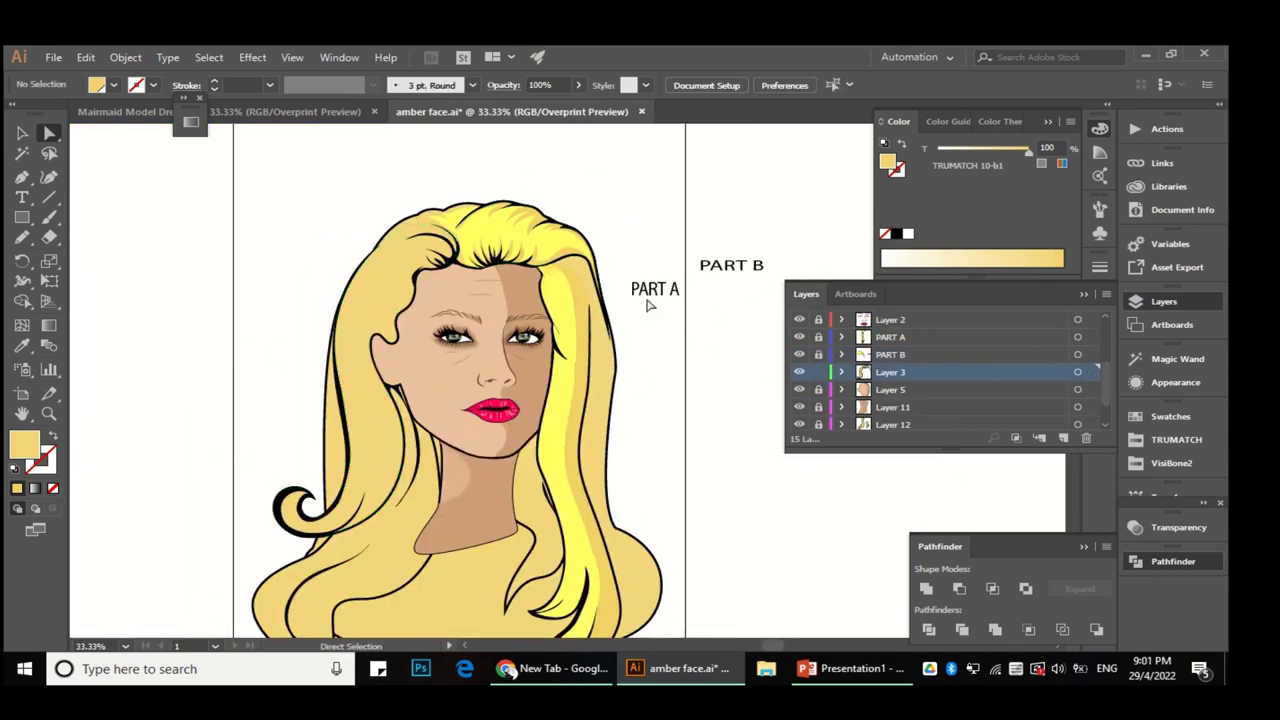
Step: Move the left hair group from Layer 3 into the PART B layer
{"action": "key", "text": "v"}
{"action": "left_click", "coordinate": [414, 286]}
{"action": "left_click", "coordinate": [843, 372]}
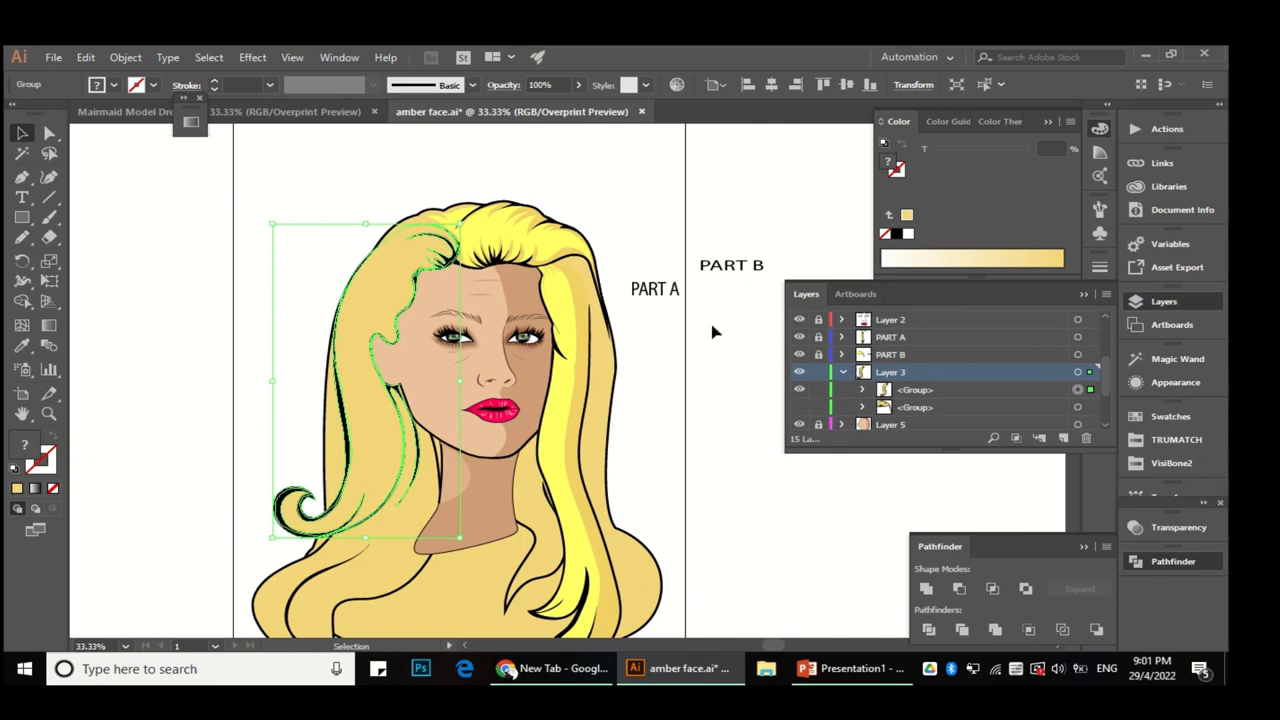
{"action": "left_click", "coordinate": [630, 181]}
{"action": "scroll", "coordinate": [598, 287], "scroll_direction": "up", "scroll_amount": 5}
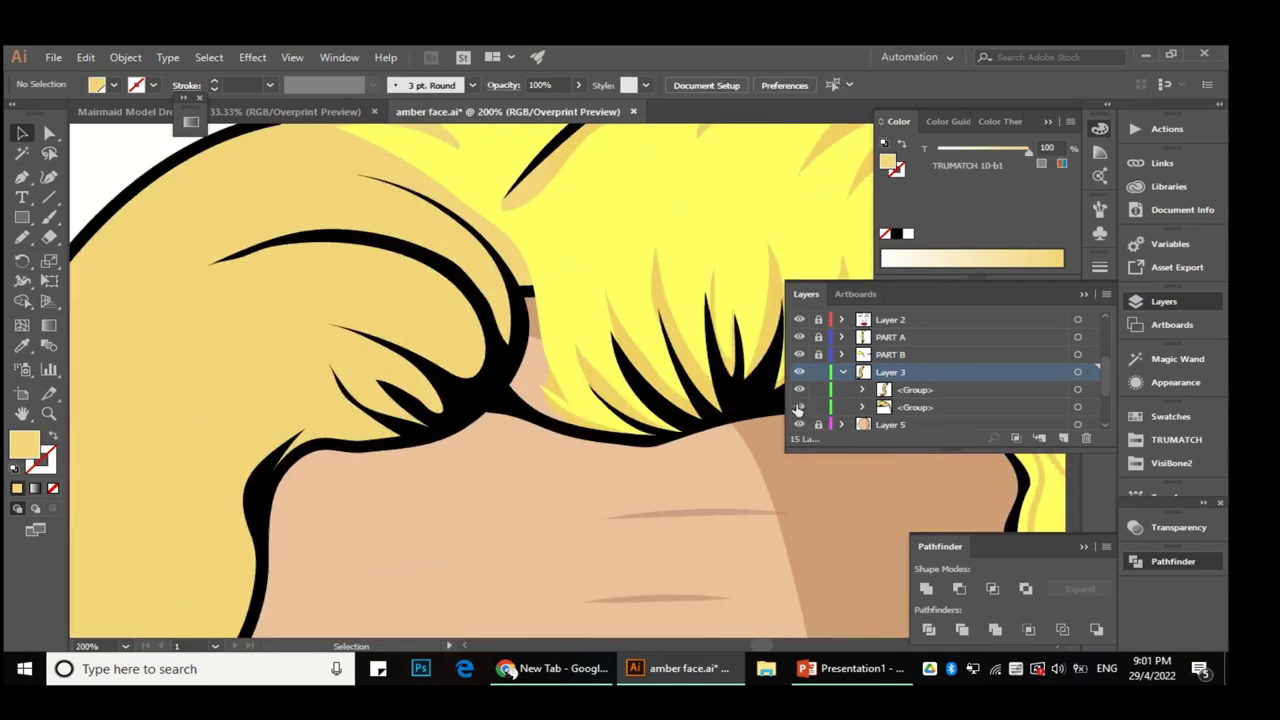
{"action": "scroll", "coordinate": [470, 270], "scroll_direction": "down", "scroll_amount": 4}
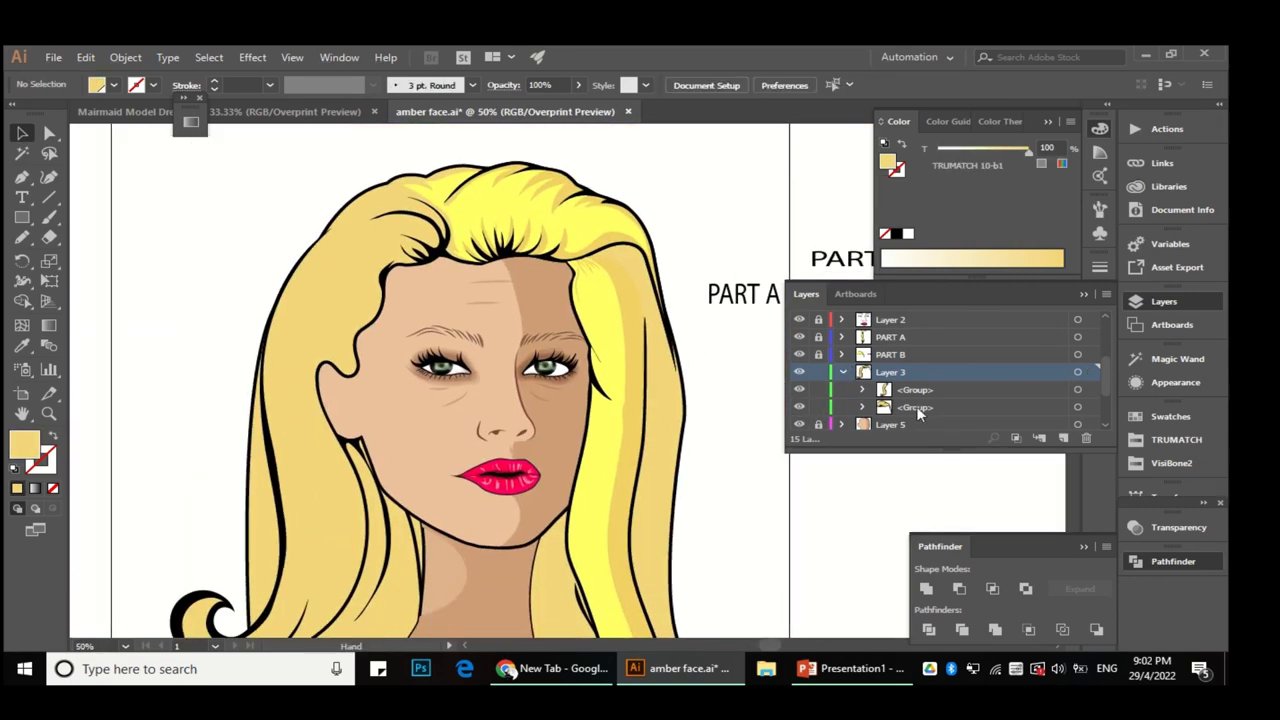
{"action": "left_click", "coordinate": [840, 354]}
{"action": "mouse_move", "coordinate": [923, 403]}
{"action": "left_mouse_down"}
{"action": "mouse_move", "coordinate": [908, 374]}
{"action": "mouse_move", "coordinate": [937, 352]}
{"action": "left_mouse_up"}
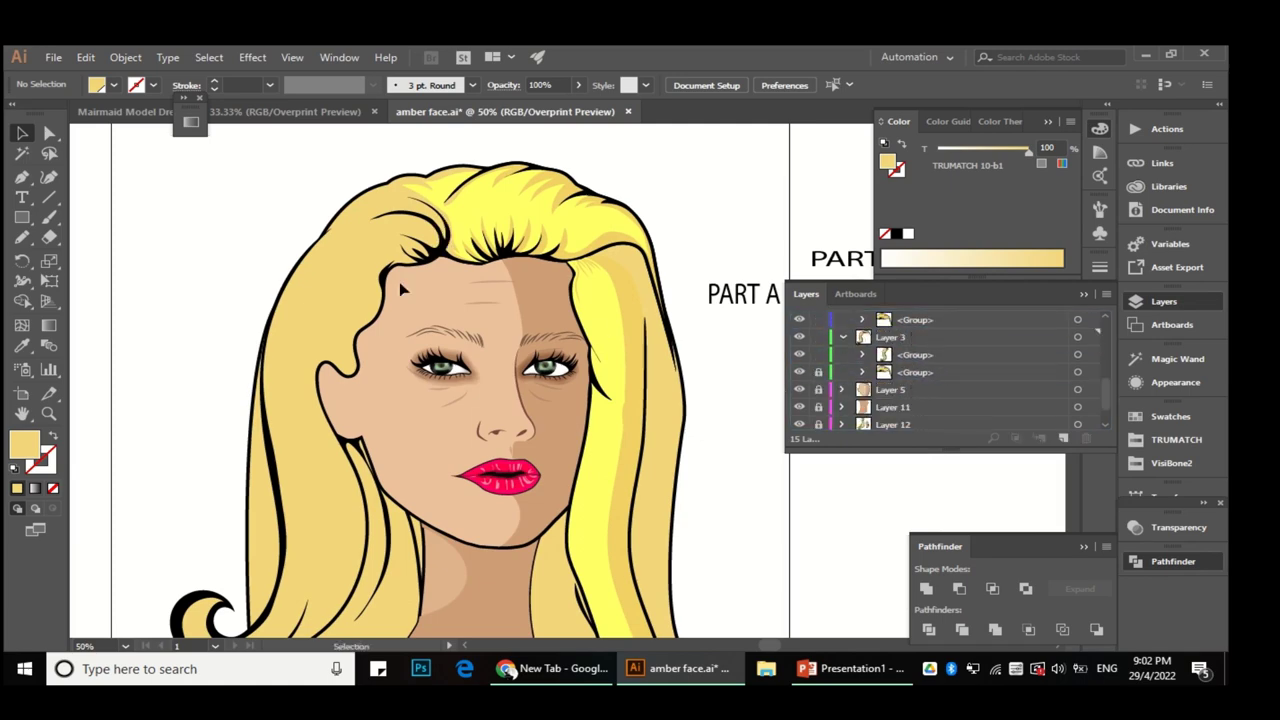
Step: Place a PART C text label beside the portrait
{"action": "key", "text": "a"}
{"action": "scroll", "coordinate": [509, 306], "scroll_direction": "down", "scroll_amount": 1}
{"action": "left_click", "coordinate": [22, 197]}
{"action": "left_click", "coordinate": [667, 371]}
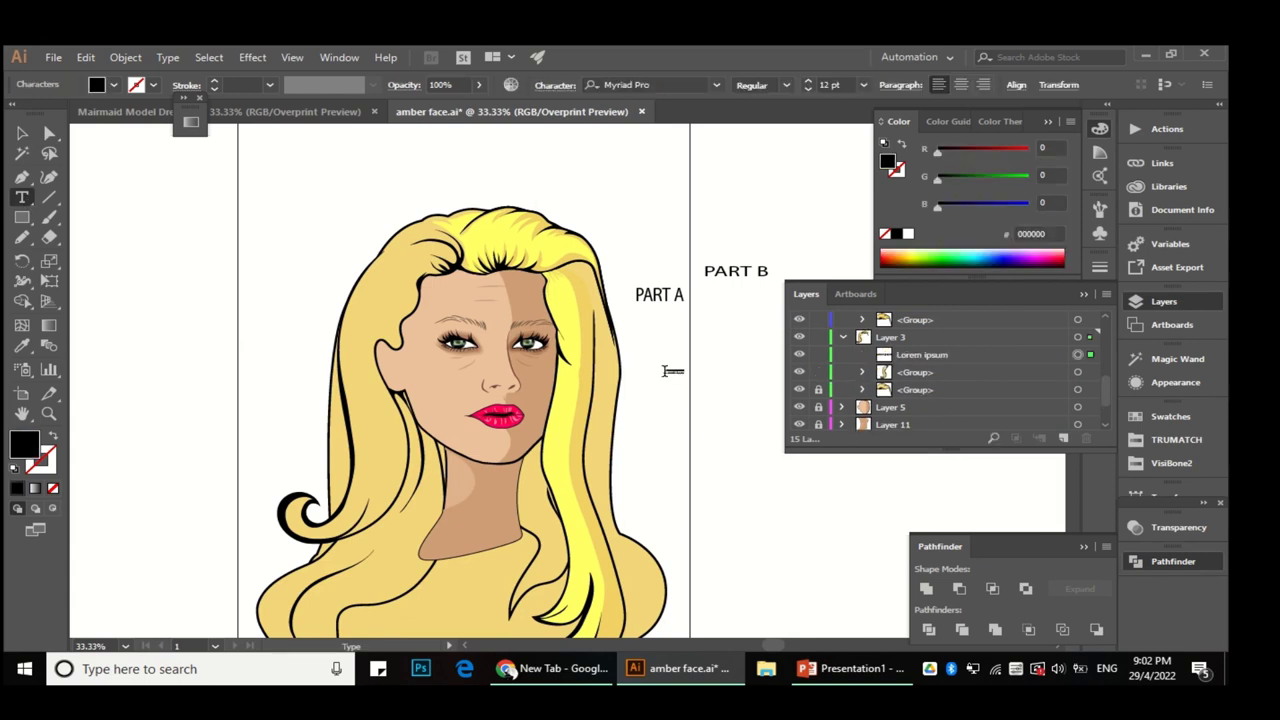
Step: Match the PART C label's style to PART A and rename Layer 3 to 'PART C'
{"action": "left_click", "coordinate": [22, 345]}
{"action": "left_click", "coordinate": [660, 294]}
{"action": "double_click", "coordinate": [900, 337]}
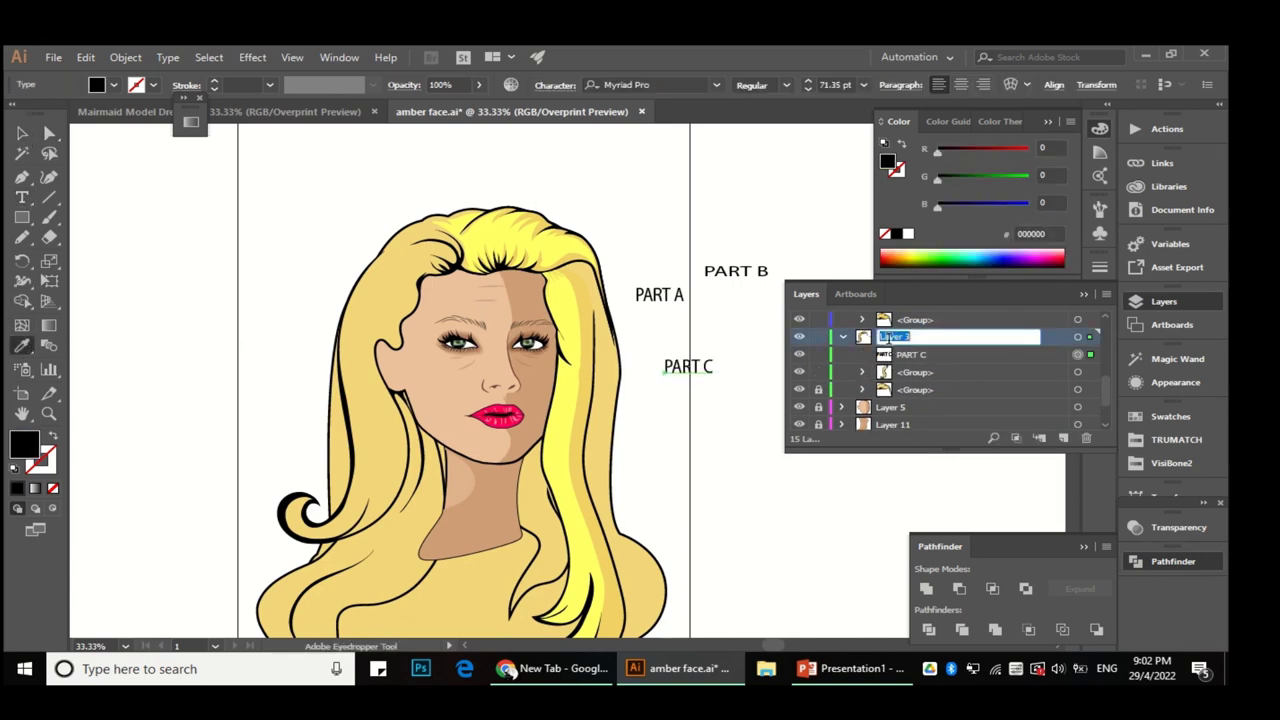
{"action": "type", "text": "PART C"}
{"action": "key", "text": "Return"}
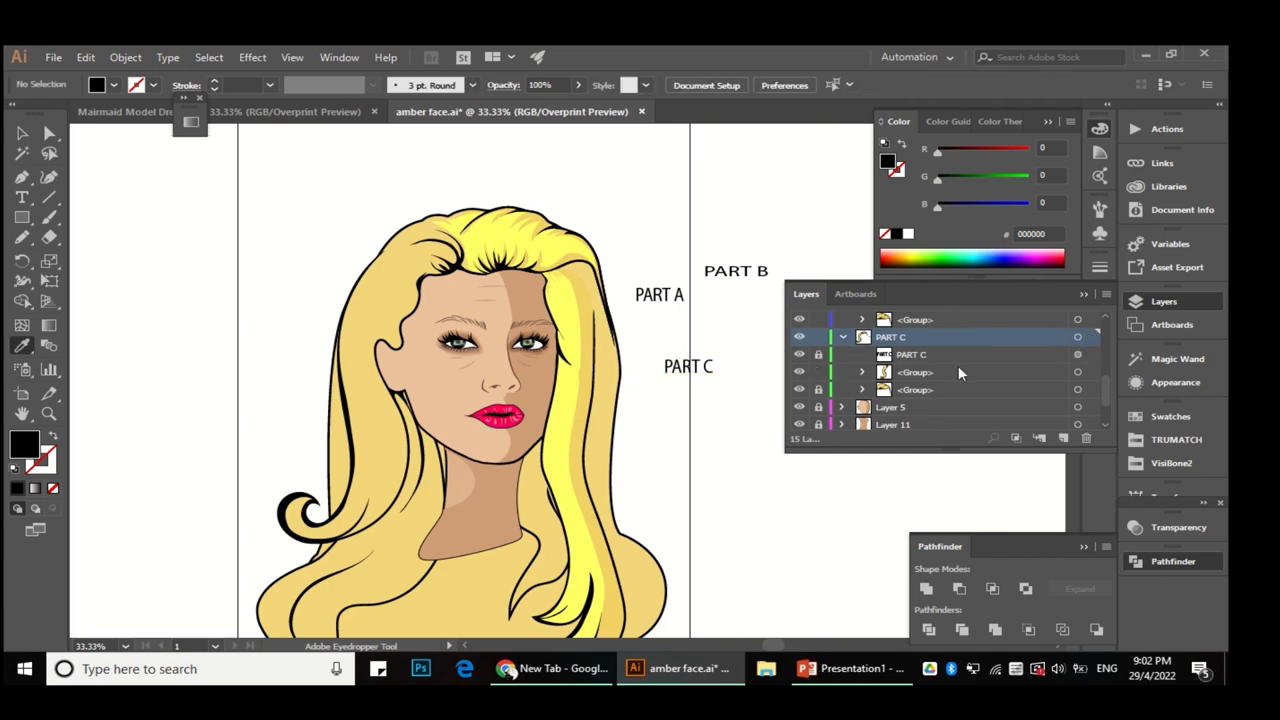
Step: Move the PART C text layer down between the two hair groups
{"action": "left_click_drag", "start_coordinate": [930, 354], "coordinate": [929, 378]}
{"action": "scroll", "coordinate": [371, 286], "scroll_direction": "up", "scroll_amount": 1}
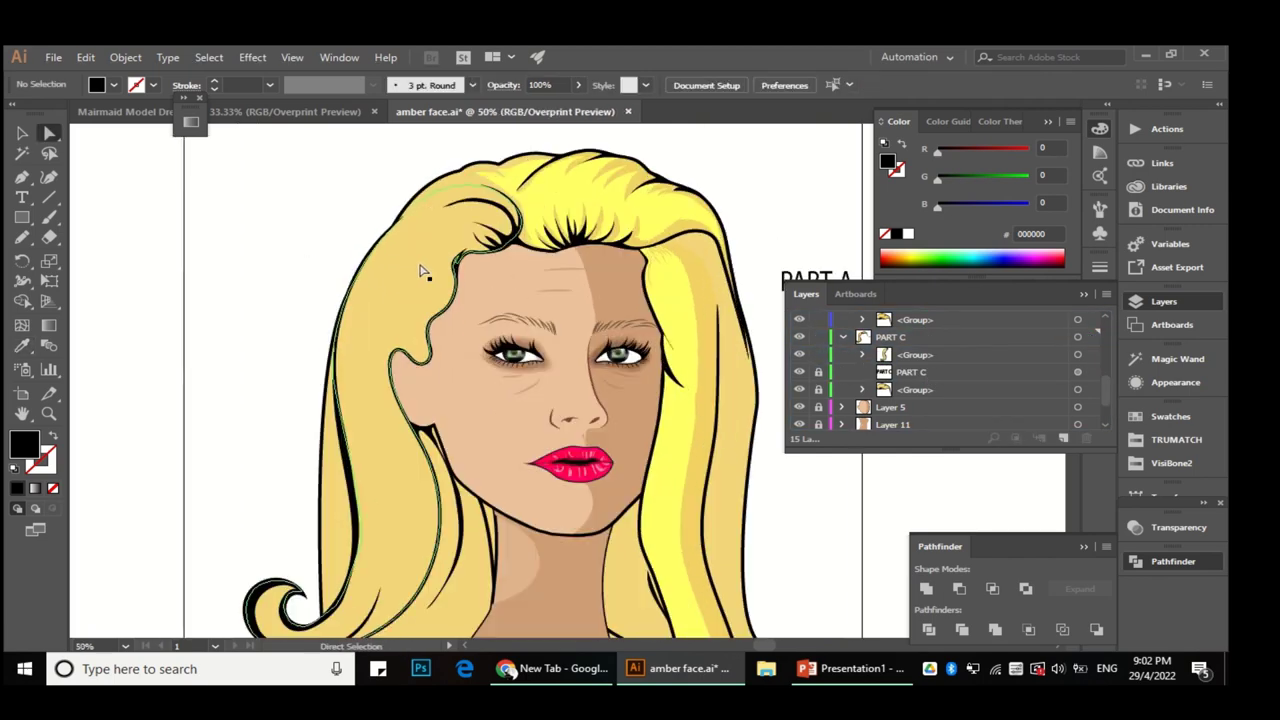
{"action": "scroll", "coordinate": [420, 272], "scroll_direction": "down", "scroll_amount": 1}
Step: Alt-drag a copy of the left hair shape and eyedropper the bright hair yellow onto it
{"action": "left_click_drag", "start_coordinate": [448, 268], "coordinate": [420, 258]}
{"action": "left_click", "coordinate": [22, 345]}
{"action": "left_click", "coordinate": [612, 296]}
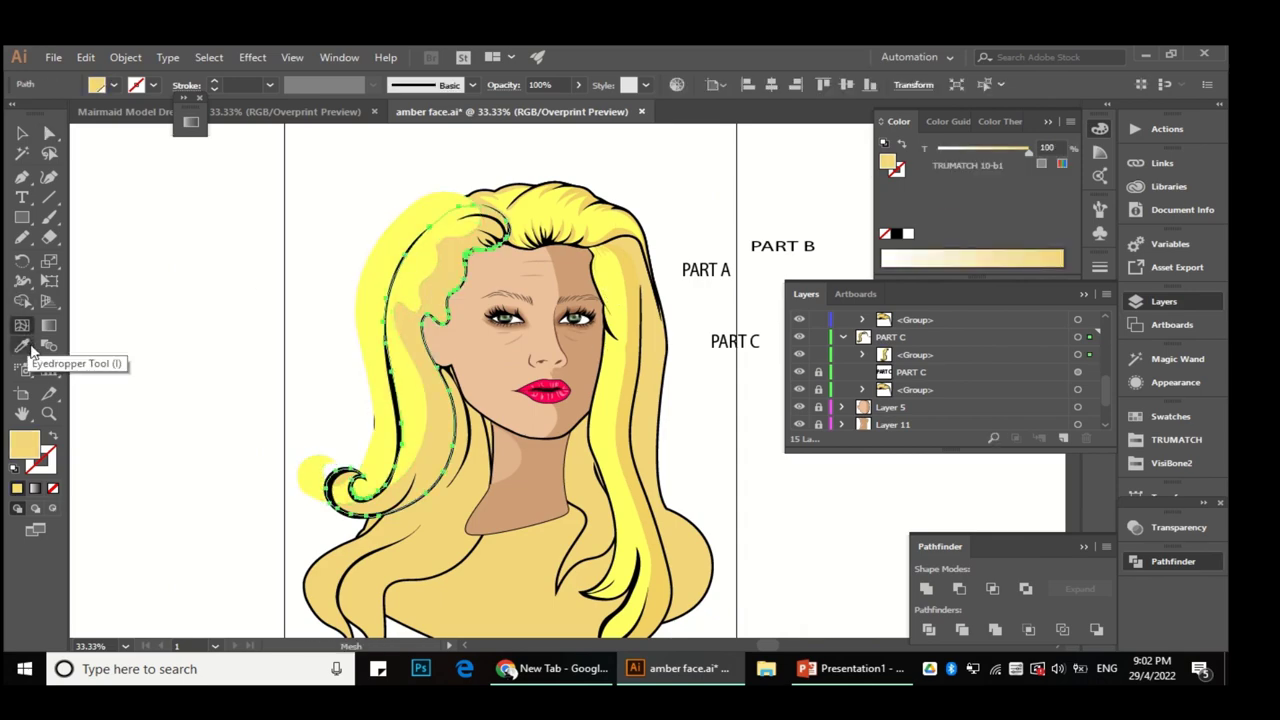
{"action": "scroll", "coordinate": [420, 250], "scroll_direction": "up", "scroll_amount": 1}
{"action": "scroll", "coordinate": [420, 250], "scroll_direction": "down", "scroll_amount": 1}
{"action": "left_click", "coordinate": [420, 182]}
{"action": "scroll", "coordinate": [571, 246], "scroll_direction": "up", "scroll_amount": 2}
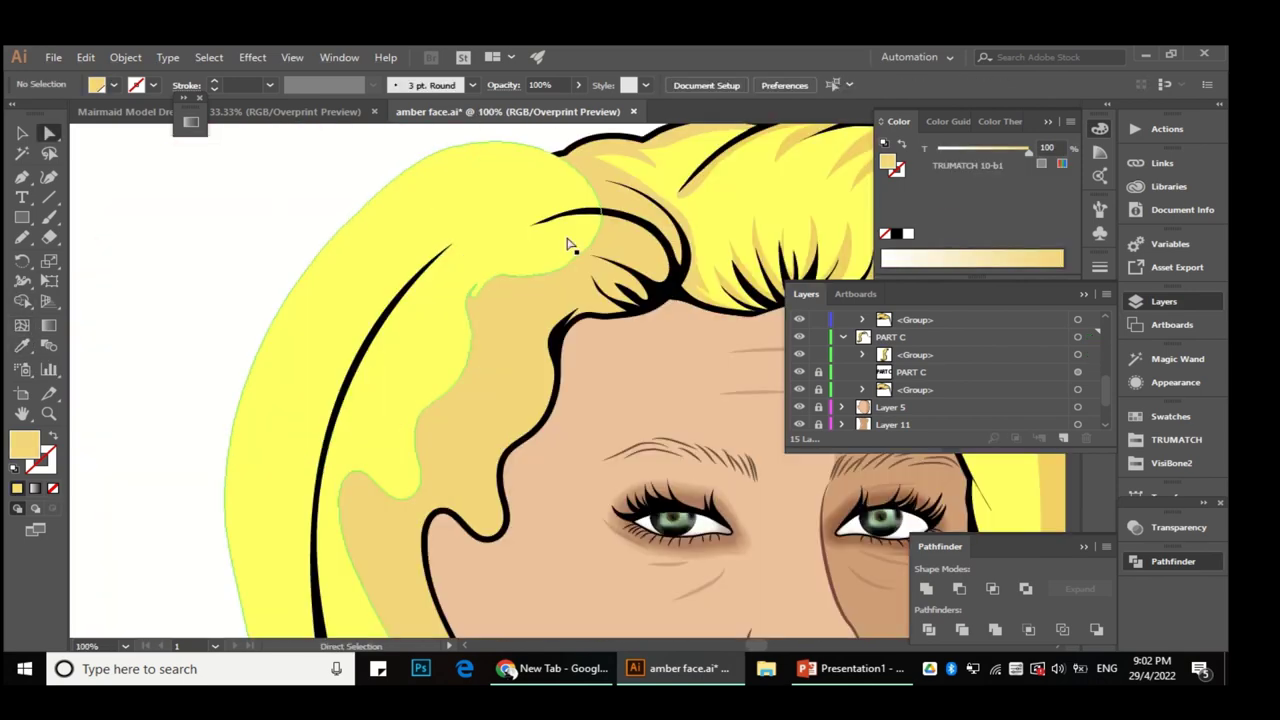
Step: Pencil-redraw the yellow highlight's inner edge beside the face and around the top curl
{"action": "scroll", "coordinate": [578, 250], "scroll_direction": "up", "scroll_amount": 1}
{"action": "left_click", "coordinate": [578, 250]}
{"action": "key", "text": "n"}
{"action": "scroll", "coordinate": [331, 257], "scroll_direction": "down", "scroll_amount": 2}
{"action": "scroll", "coordinate": [414, 395], "scroll_direction": "down", "scroll_amount": 2}
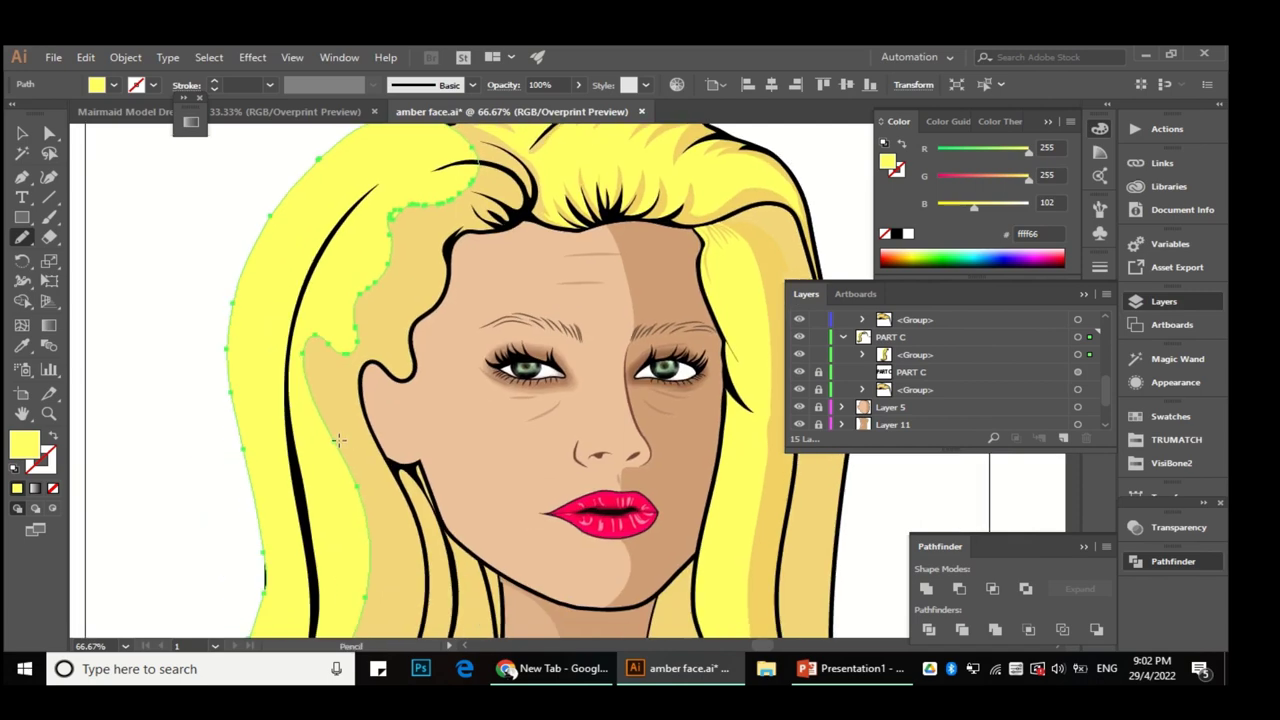
{"action": "scroll", "coordinate": [340, 415], "scroll_direction": "up", "scroll_amount": 2}
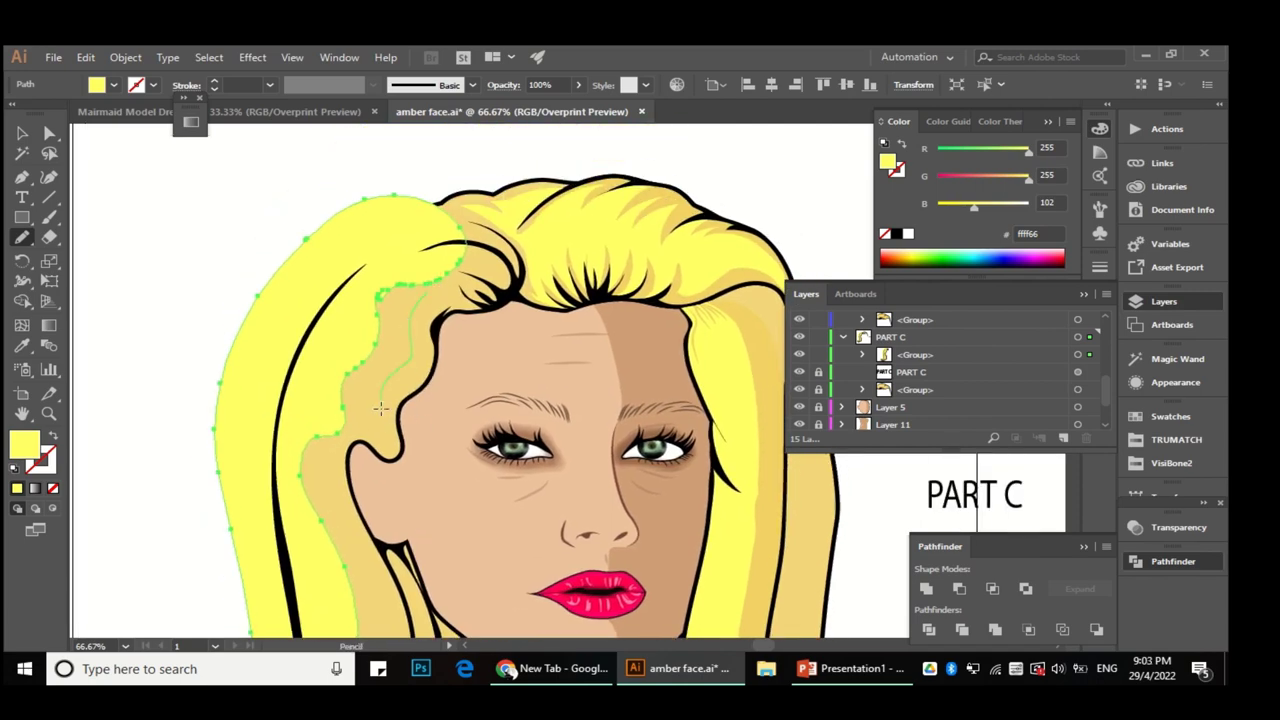
{"action": "left_click_drag", "start_coordinate": [335, 432], "coordinate": [322, 438]}
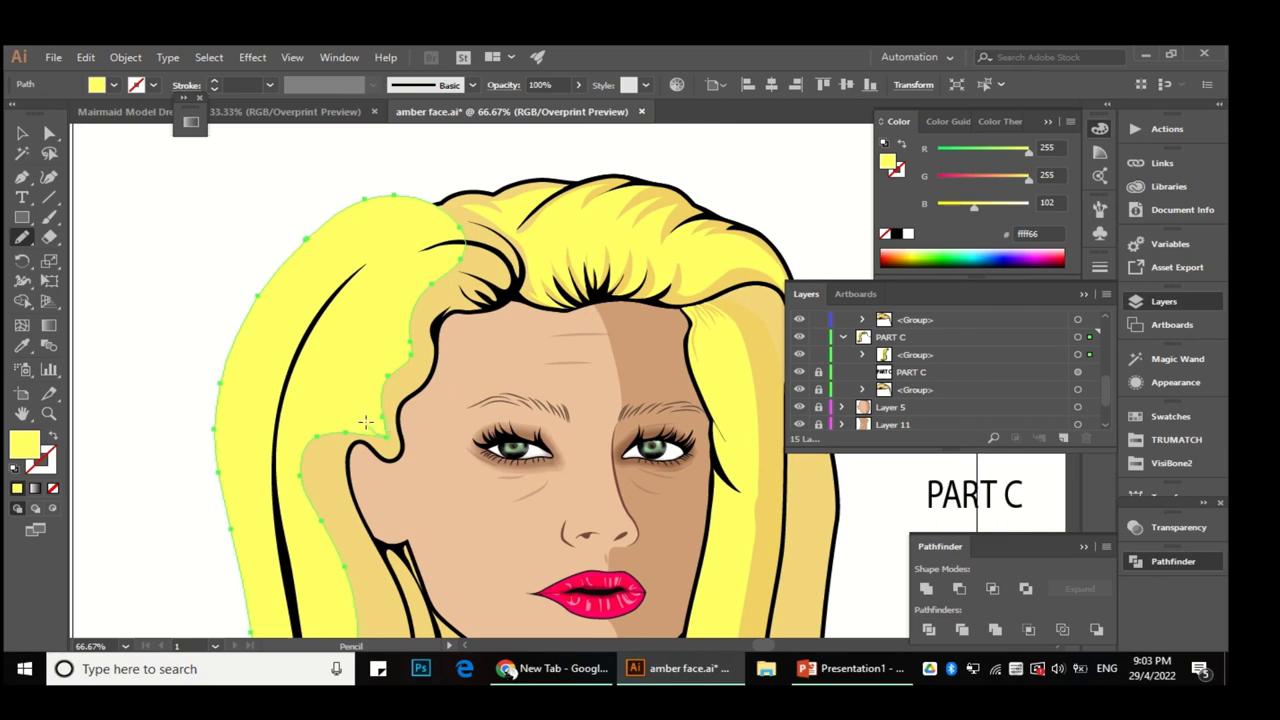
{"action": "key", "text": "ctrl+equal"}
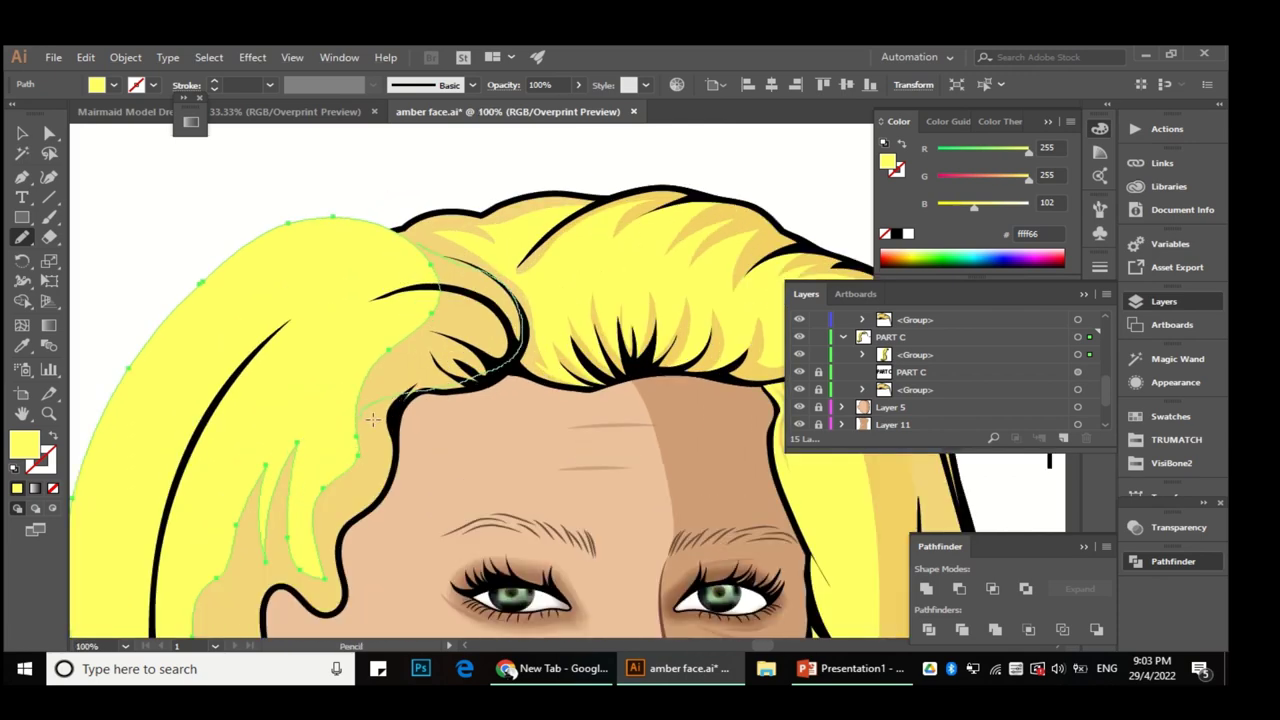
{"action": "left_click_drag", "start_coordinate": [358, 418], "coordinate": [360, 416]}
{"action": "key", "text": "ctrl+equal"}
{"action": "key", "text": "ctrl+equal"}
{"action": "key", "text": "ctrl+equal"}
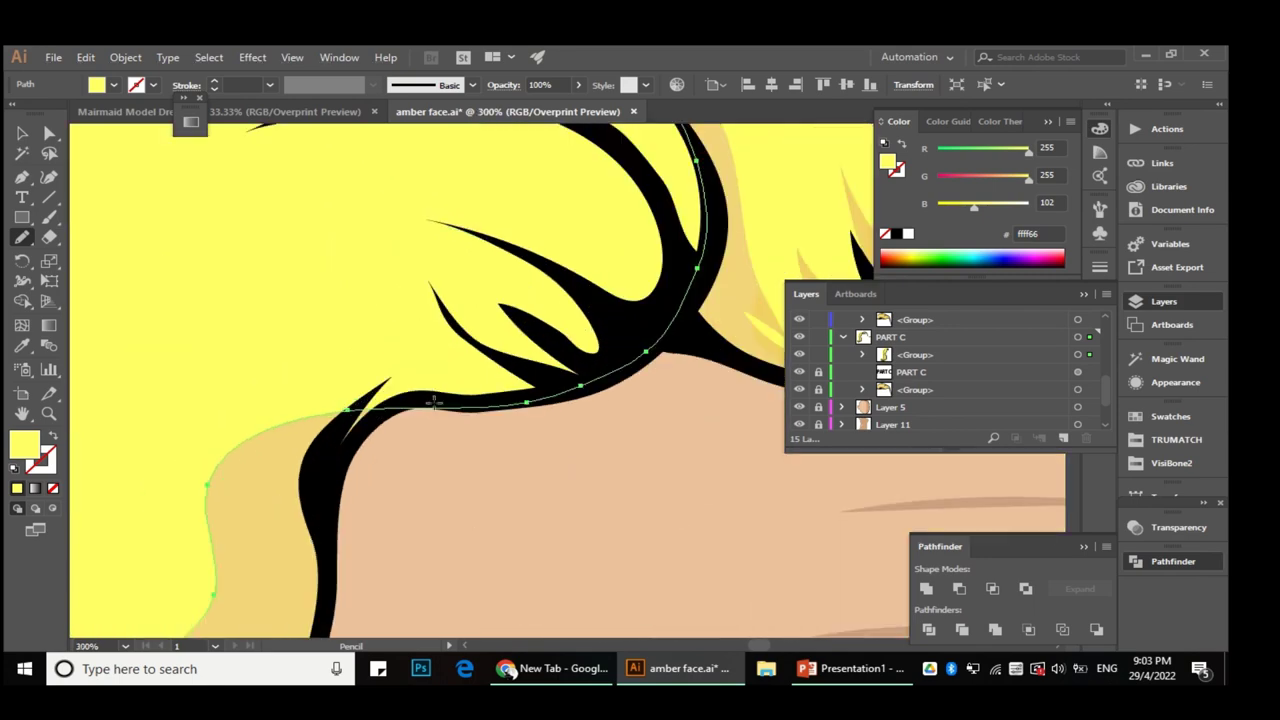
{"action": "key", "text": "ctrl+minus"}
{"action": "key", "text": "ctrl+minus"}
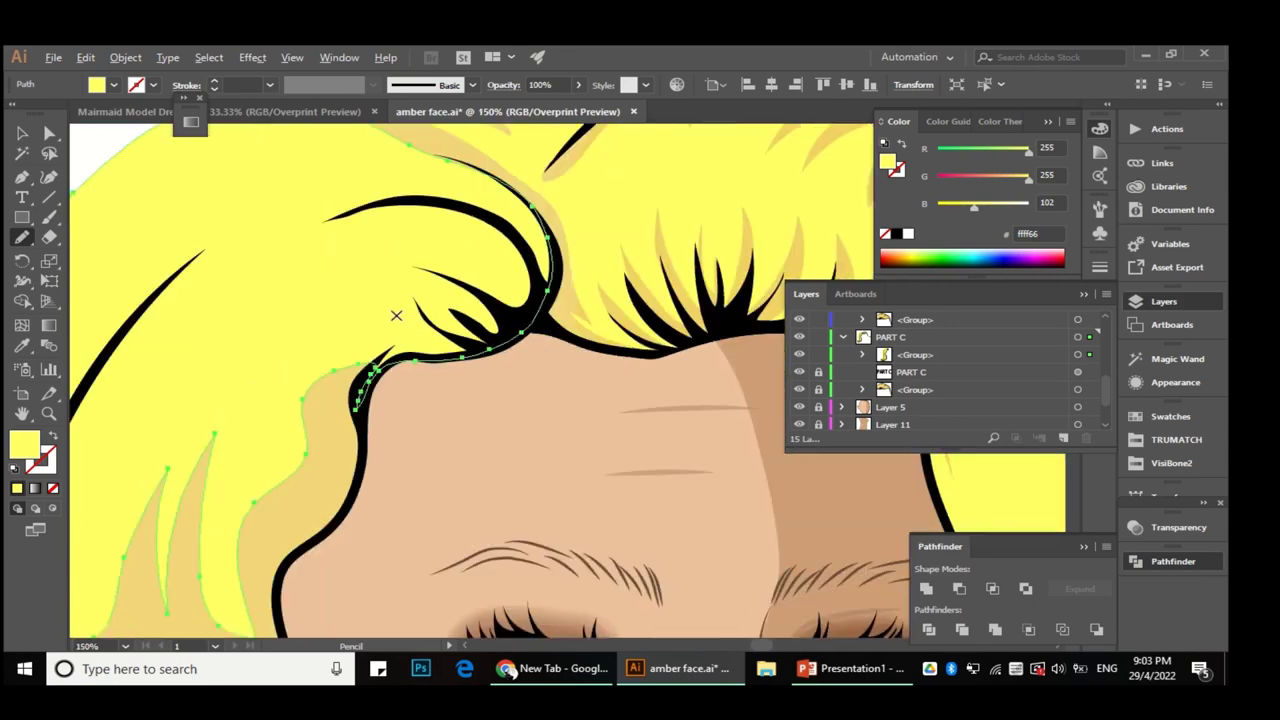
{"action": "key", "text": "ctrl+minus"}
{"action": "key", "text": "ctrl+minus"}
{"action": "key", "text": "a"}
{"action": "key", "text": "ctrl+shift+a"}
{"action": "key", "text": "ctrl+minus"}
{"action": "key", "text": "ctrl+equal"}
Step: Reselect the highlight and redraw its edge down to the lower curl
{"action": "left_click", "coordinate": [358, 340]}
{"action": "key", "text": "n"}
{"action": "scroll", "coordinate": [367, 193], "scroll_direction": "down", "scroll_amount": 3}
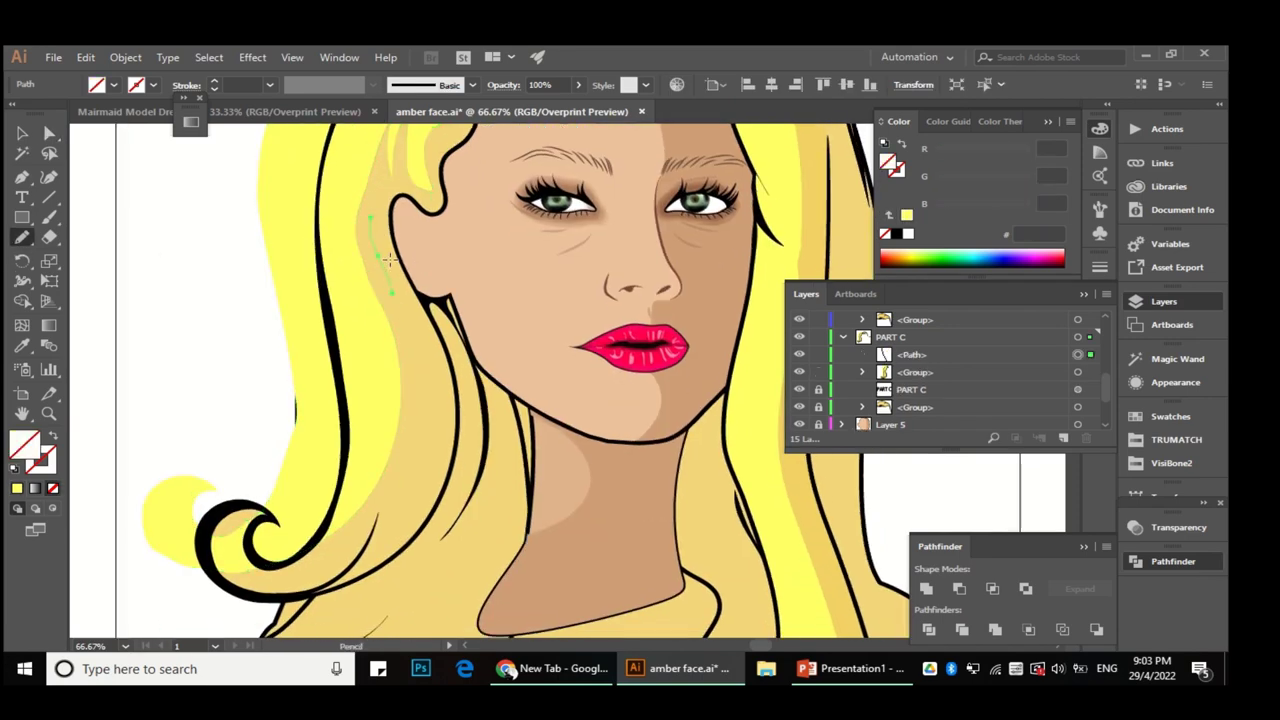
{"action": "scroll", "coordinate": [297, 260], "scroll_direction": "down", "scroll_amount": 2}
{"action": "scroll", "coordinate": [272, 375], "scroll_direction": "up", "scroll_amount": 2}
{"action": "scroll", "coordinate": [272, 375], "scroll_direction": "up", "scroll_amount": 1}
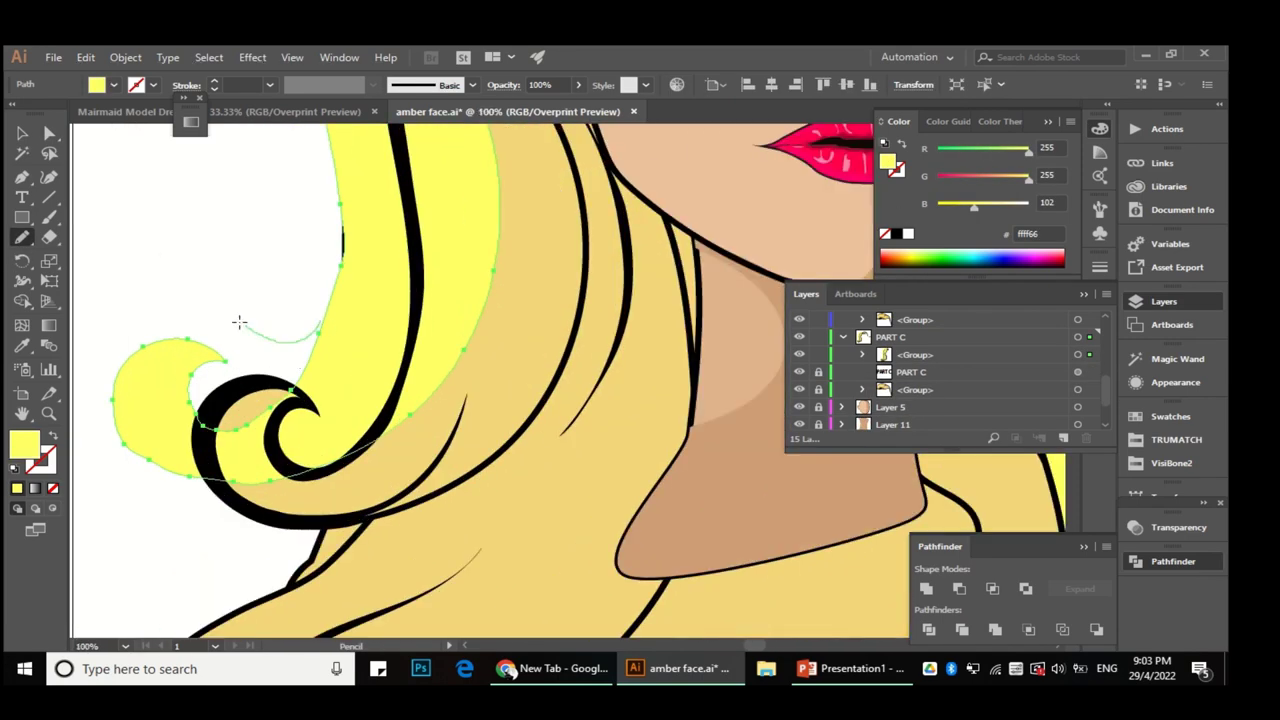
{"action": "scroll", "coordinate": [347, 495], "scroll_direction": "down", "scroll_amount": 1}
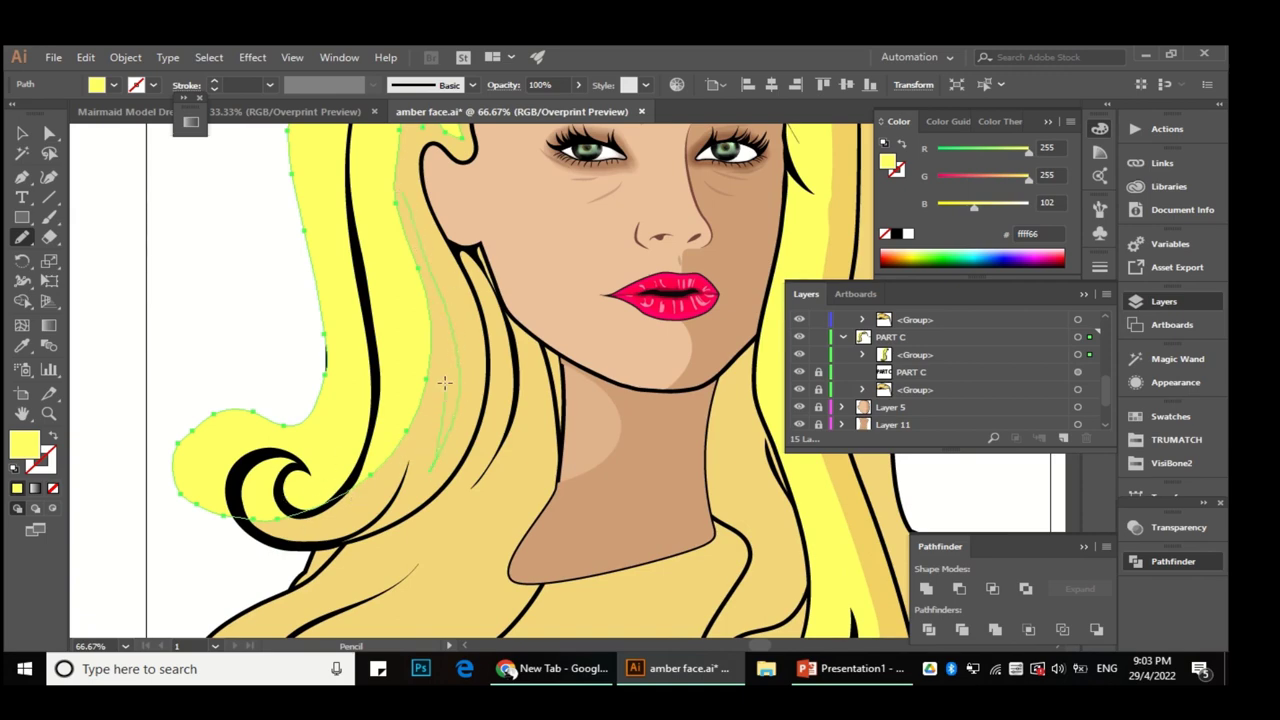
{"action": "left_click_drag", "start_coordinate": [292, 528], "coordinate": [259, 518]}
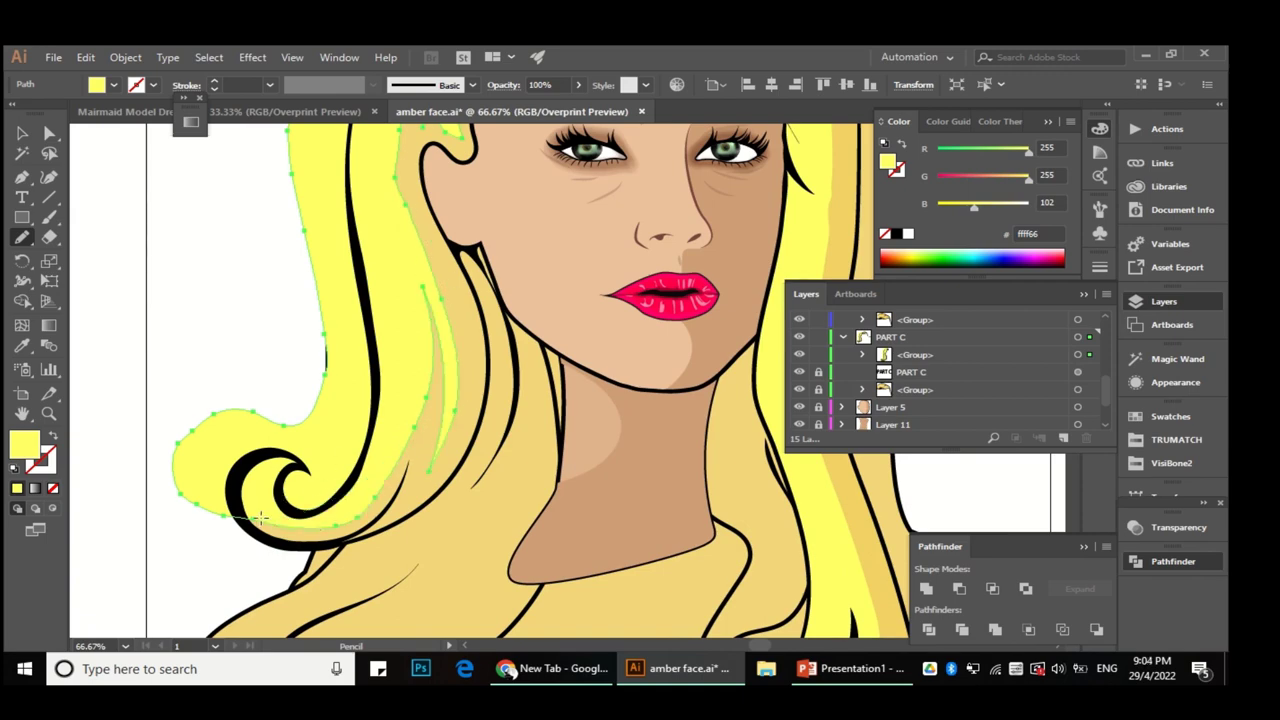
{"action": "scroll", "coordinate": [323, 540], "scroll_direction": "up", "scroll_amount": 1}
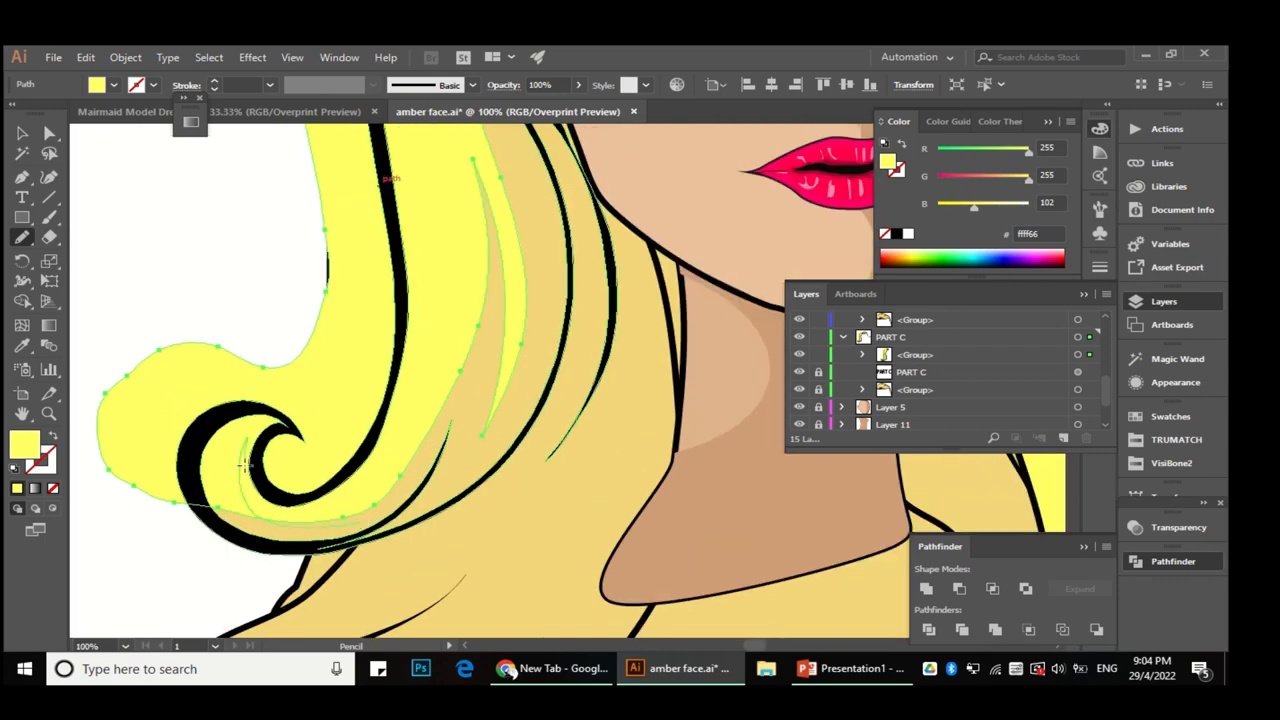
{"action": "scroll", "coordinate": [343, 386], "scroll_direction": "down", "scroll_amount": 1}
{"action": "scroll", "coordinate": [360, 470], "scroll_direction": "down", "scroll_amount": 2}
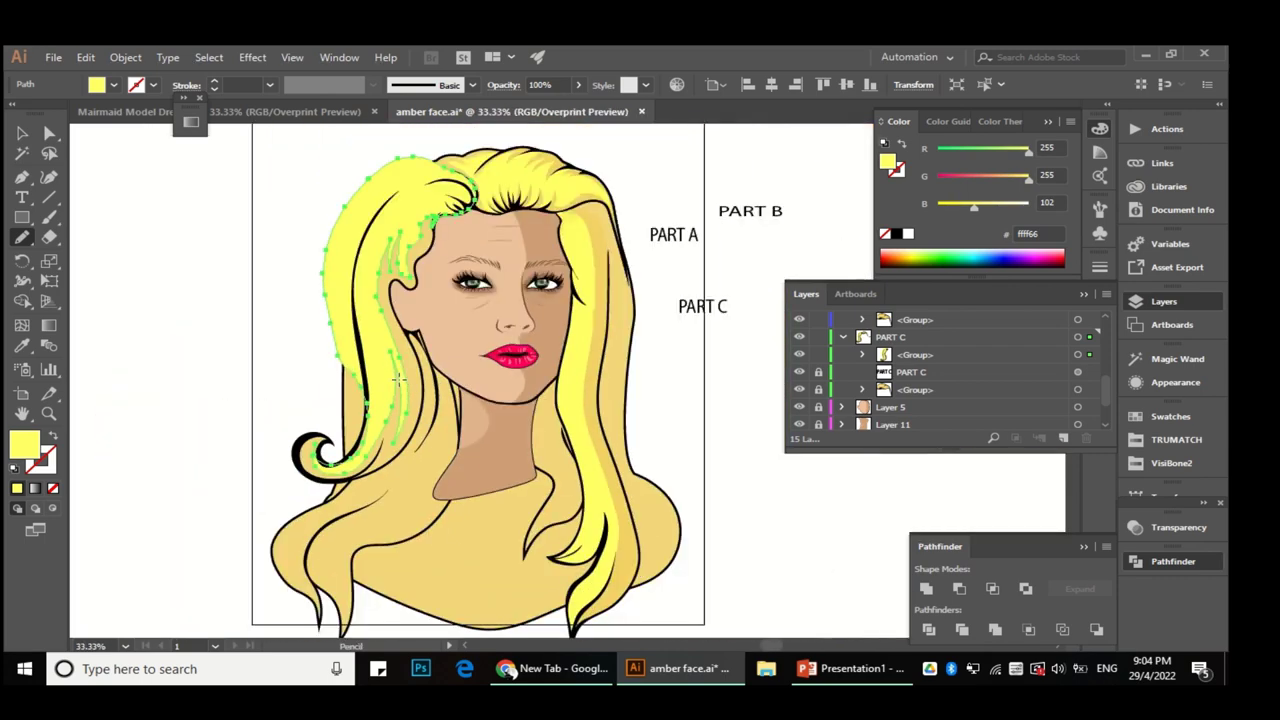
{"action": "scroll", "coordinate": [381, 560], "scroll_direction": "up", "scroll_amount": 1}
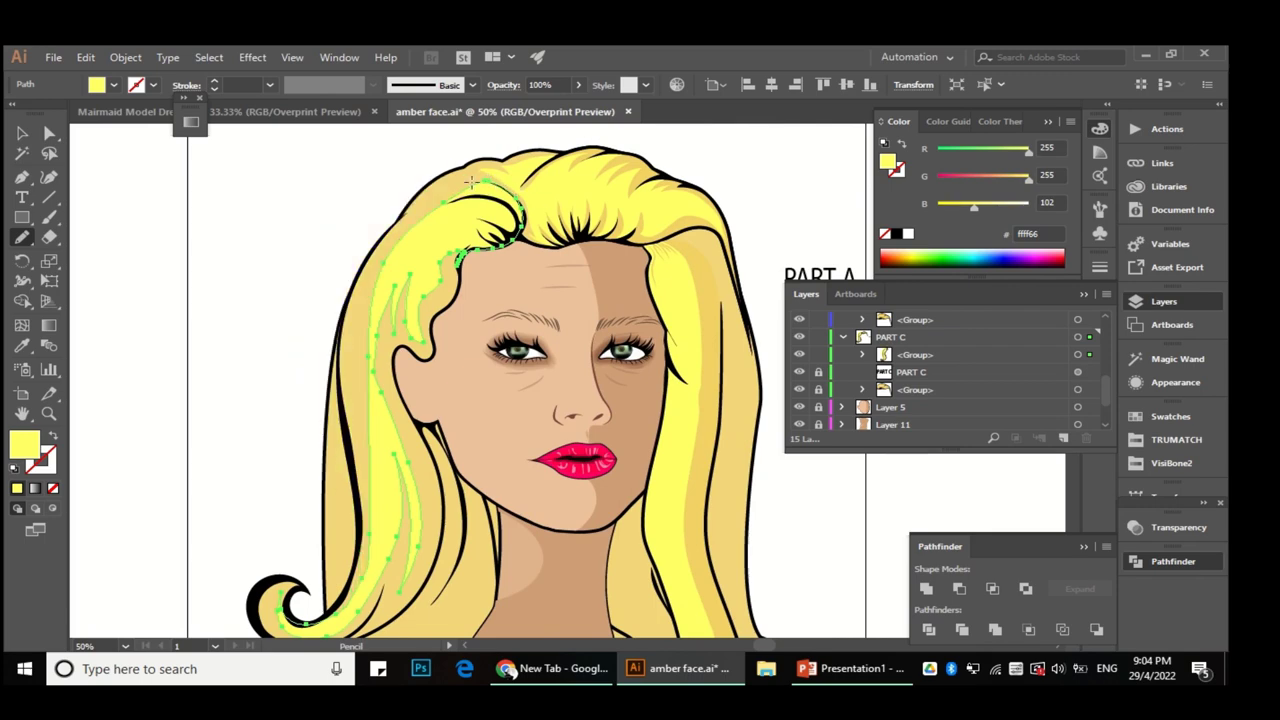
{"action": "scroll", "coordinate": [479, 238], "scroll_direction": "down", "scroll_amount": 1}
{"action": "left_click_drag", "start_coordinate": [448, 326], "coordinate": [452, 412]}
{"action": "scroll", "coordinate": [389, 495], "scroll_direction": "up", "scroll_amount": 1}
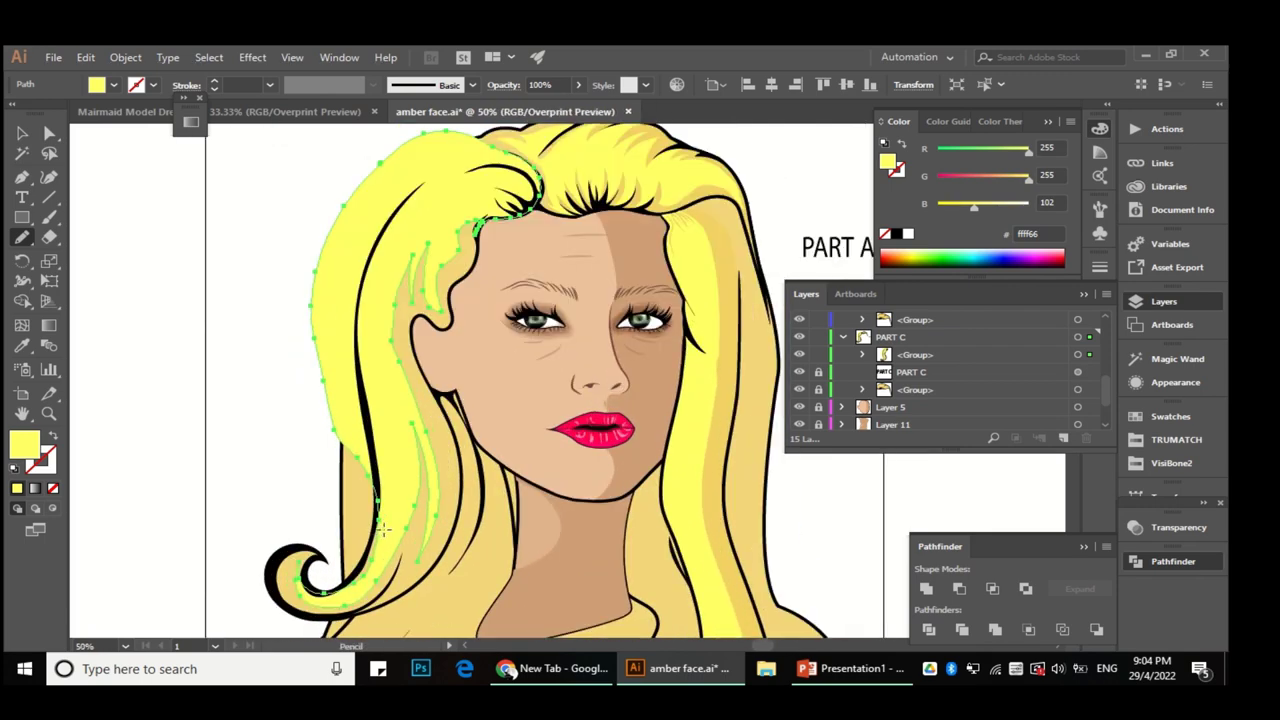
Step: Tighten the highlight's bulging left edge to the hair outline, then deselect it
{"action": "left_click_drag", "start_coordinate": [483, 152], "coordinate": [345, 449]}
{"action": "scroll", "coordinate": [345, 449], "scroll_direction": "up", "scroll_amount": 1}
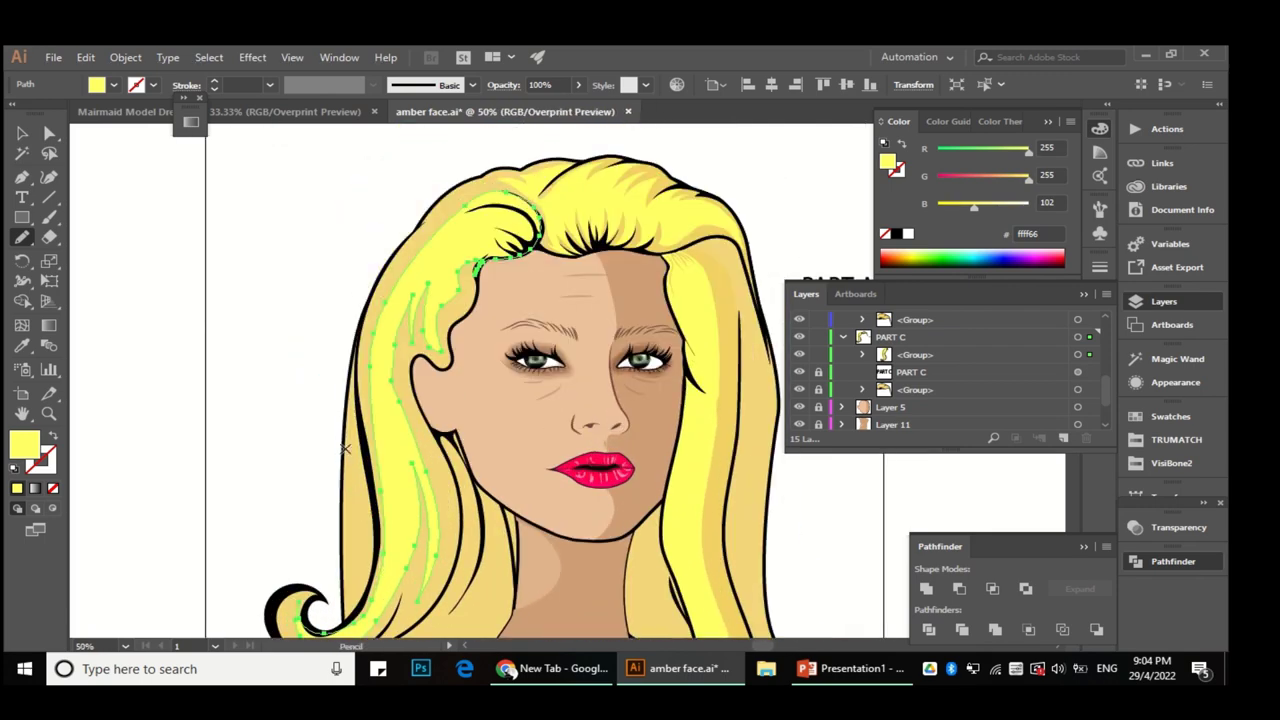
{"action": "scroll", "coordinate": [408, 415], "scroll_direction": "down", "scroll_amount": 2}
{"action": "scroll", "coordinate": [402, 405], "scroll_direction": "up", "scroll_amount": 2}
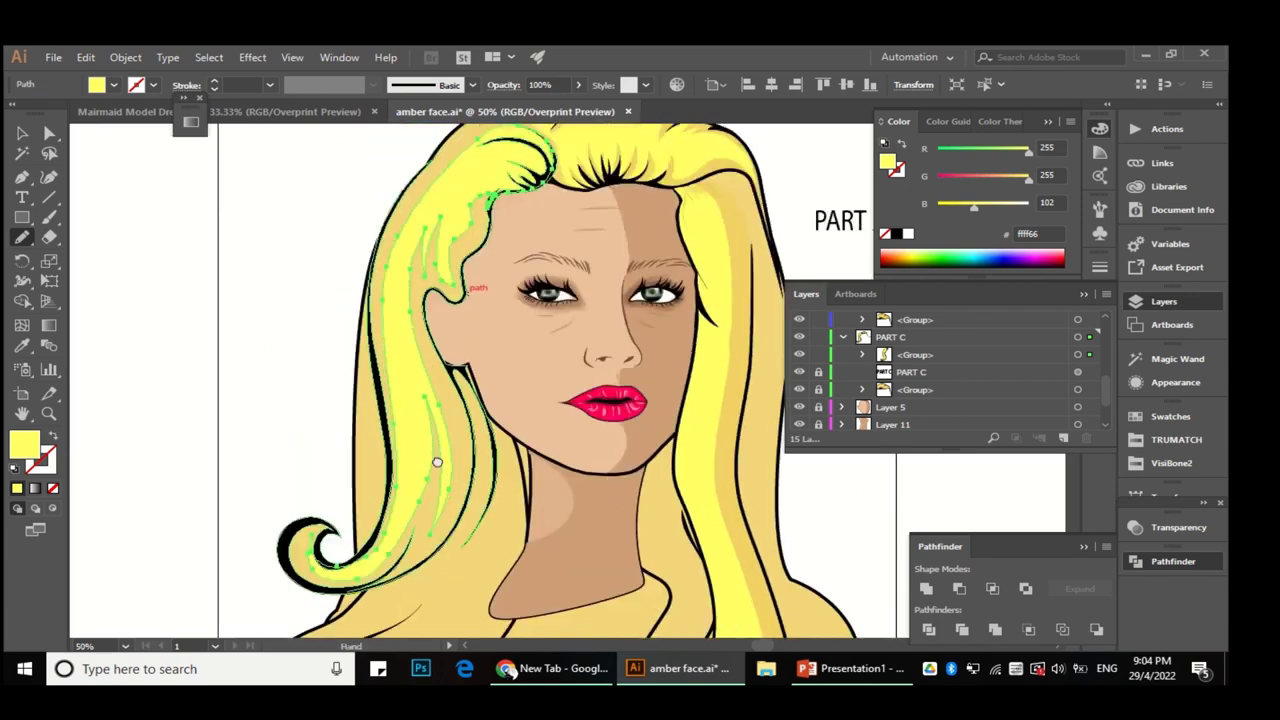
{"action": "scroll", "coordinate": [396, 393], "scroll_direction": "up", "scroll_amount": 2}
{"action": "scroll", "coordinate": [512, 218], "scroll_direction": "up", "scroll_amount": 2}
{"action": "scroll", "coordinate": [604, 263], "scroll_direction": "up", "scroll_amount": 3}
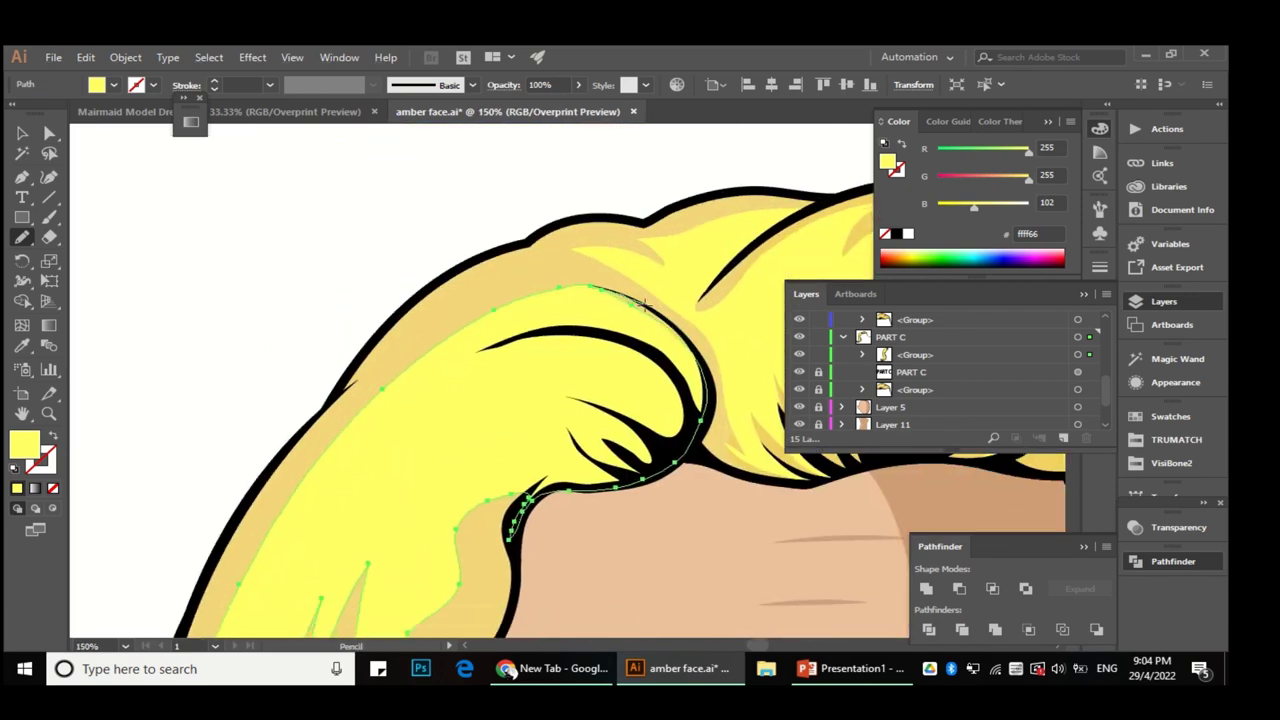
{"action": "scroll", "coordinate": [530, 518], "scroll_direction": "up", "scroll_amount": 2}
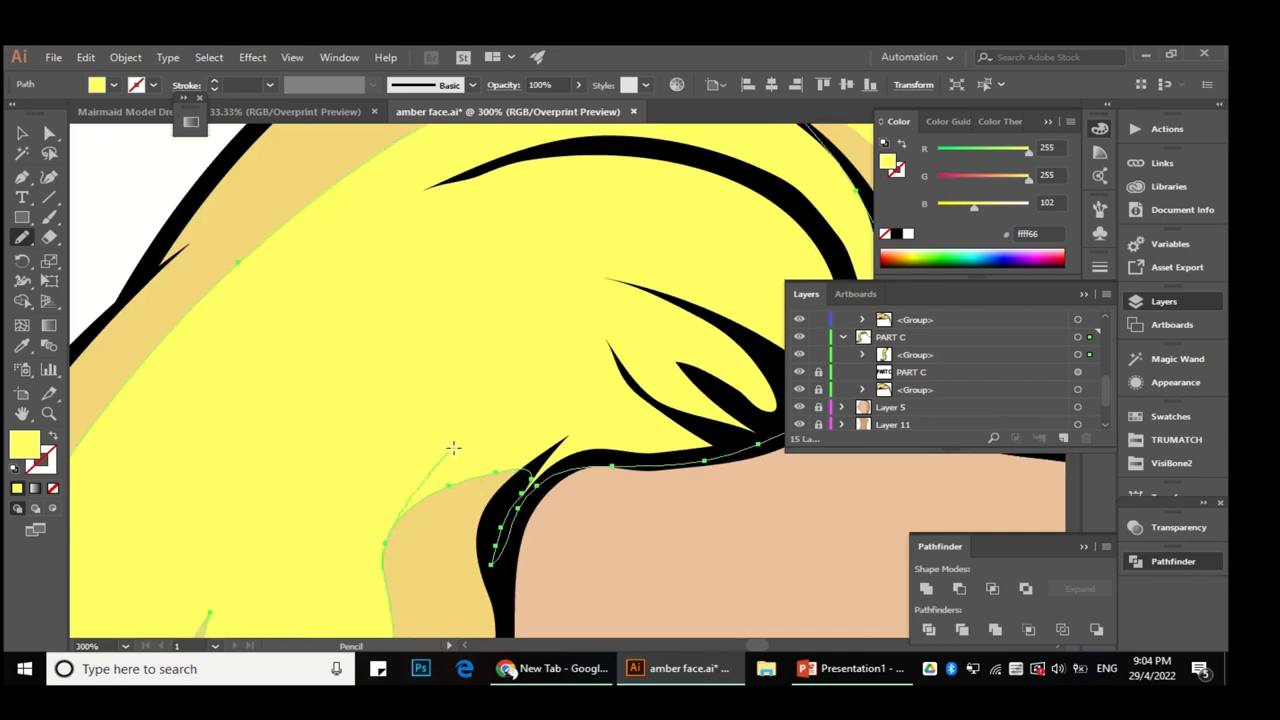
{"action": "scroll", "coordinate": [457, 380], "scroll_direction": "down", "scroll_amount": 1}
{"action": "scroll", "coordinate": [500, 410], "scroll_direction": "down", "scroll_amount": 2}
{"action": "scroll", "coordinate": [520, 430], "scroll_direction": "down", "scroll_amount": 1}
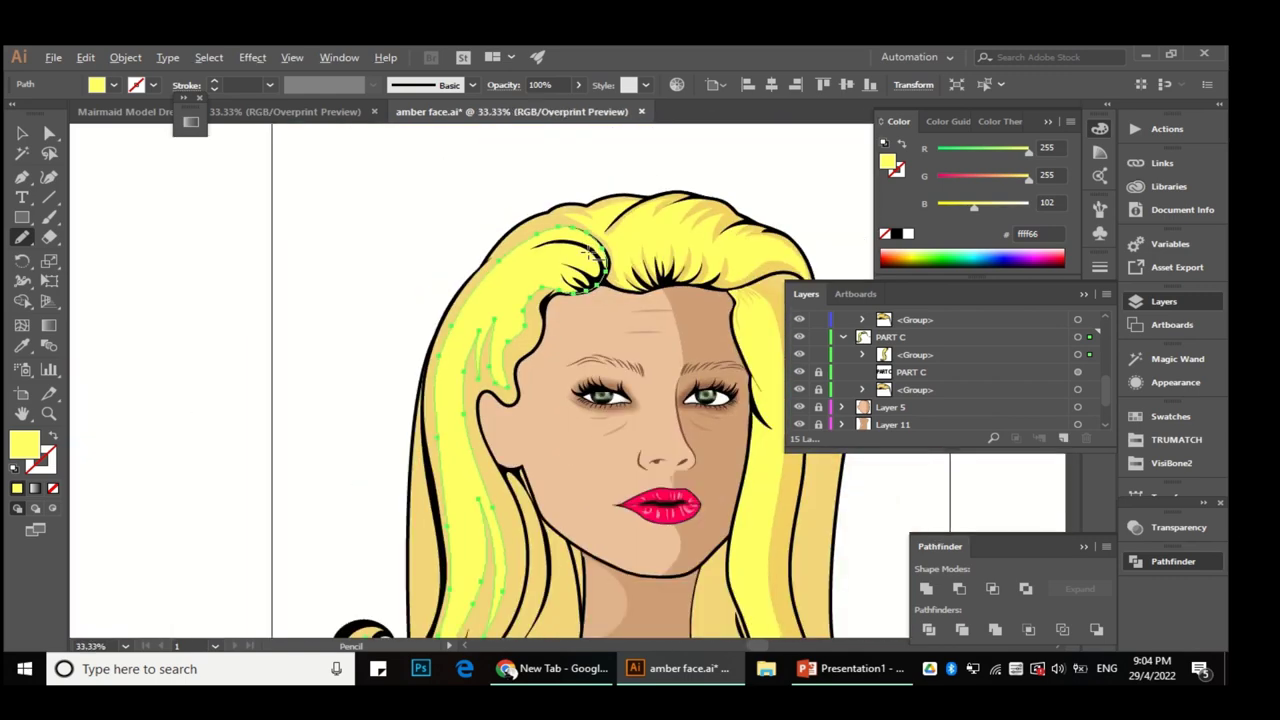
{"action": "scroll", "coordinate": [525, 437], "scroll_direction": "down", "scroll_amount": 1}
{"action": "key", "text": "a"}
{"action": "left_click", "coordinate": [313, 318]}
{"action": "scroll", "coordinate": [313, 318], "scroll_direction": "down", "scroll_amount": 2}
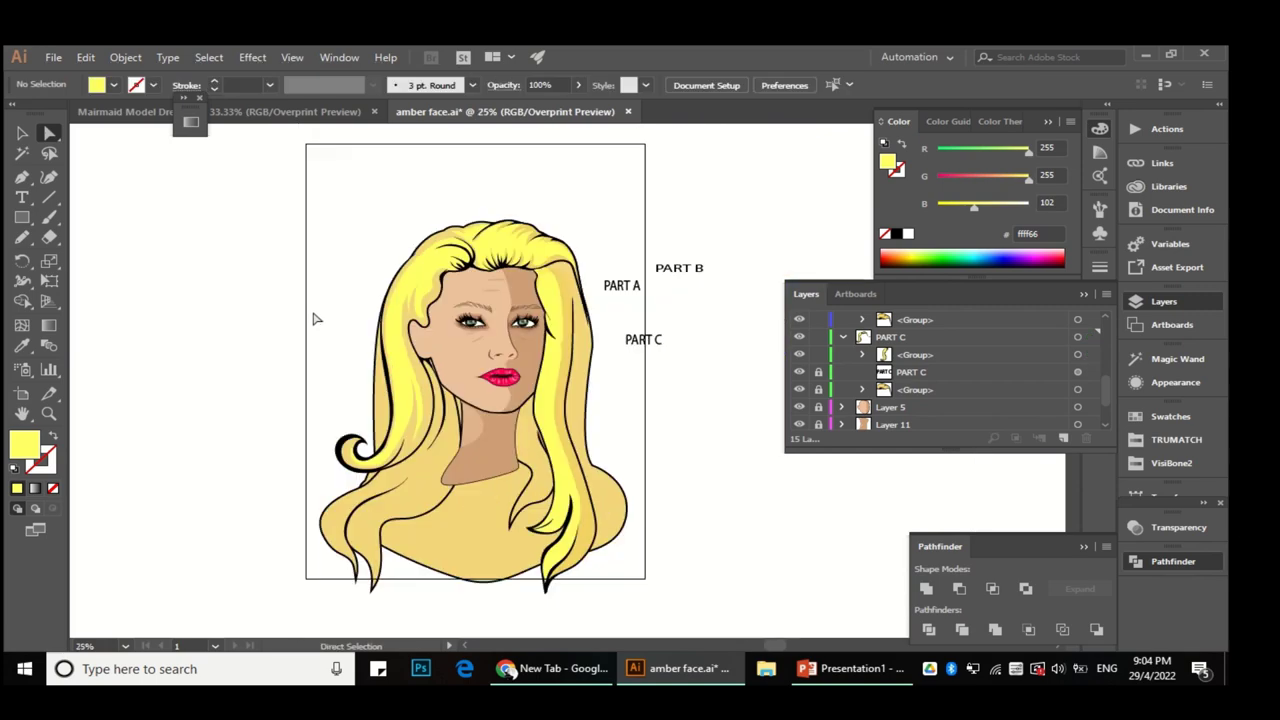
Step: Select the left hair highlight for Pencil redrawing, then deselect and zoom out to the portrait
{"action": "left_click", "coordinate": [583, 343]}
{"action": "scroll", "coordinate": [560, 350], "scroll_direction": "up", "scroll_amount": 2}
{"action": "scroll", "coordinate": [450, 360], "scroll_direction": "up", "scroll_amount": 3}
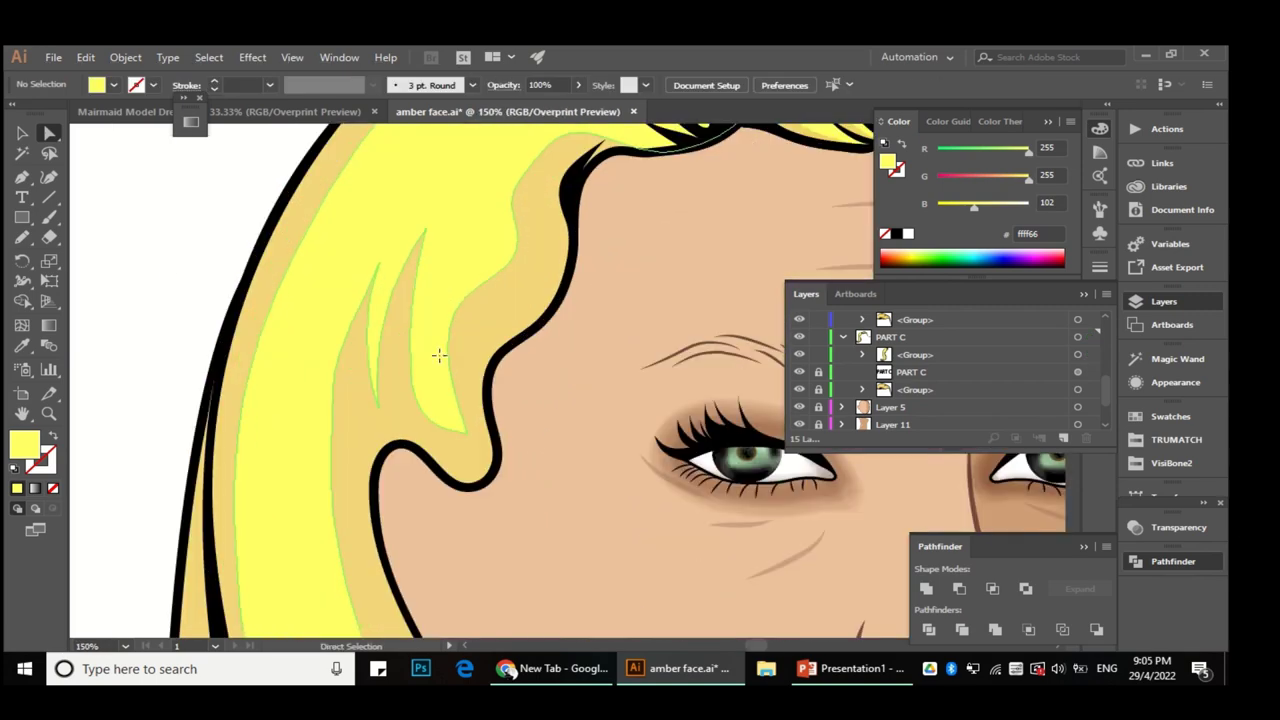
{"action": "key", "text": "n"}
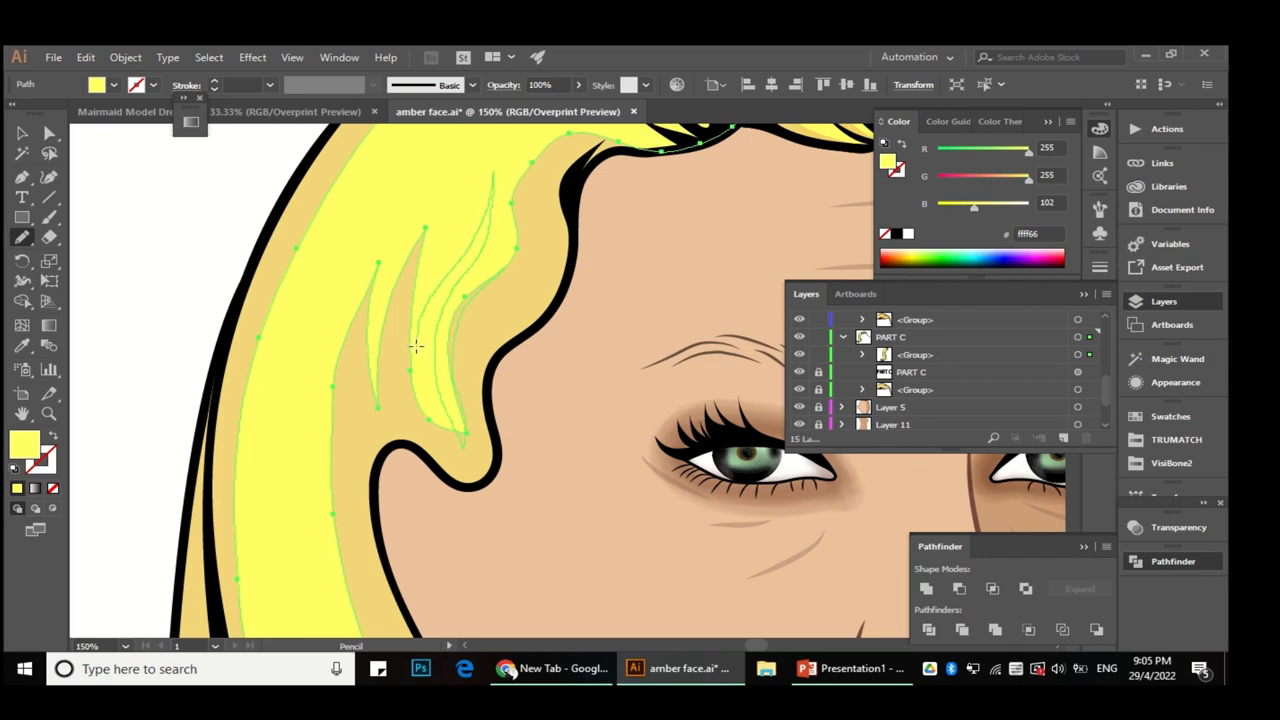
{"action": "scroll", "coordinate": [419, 425], "scroll_direction": "up", "scroll_amount": 3}
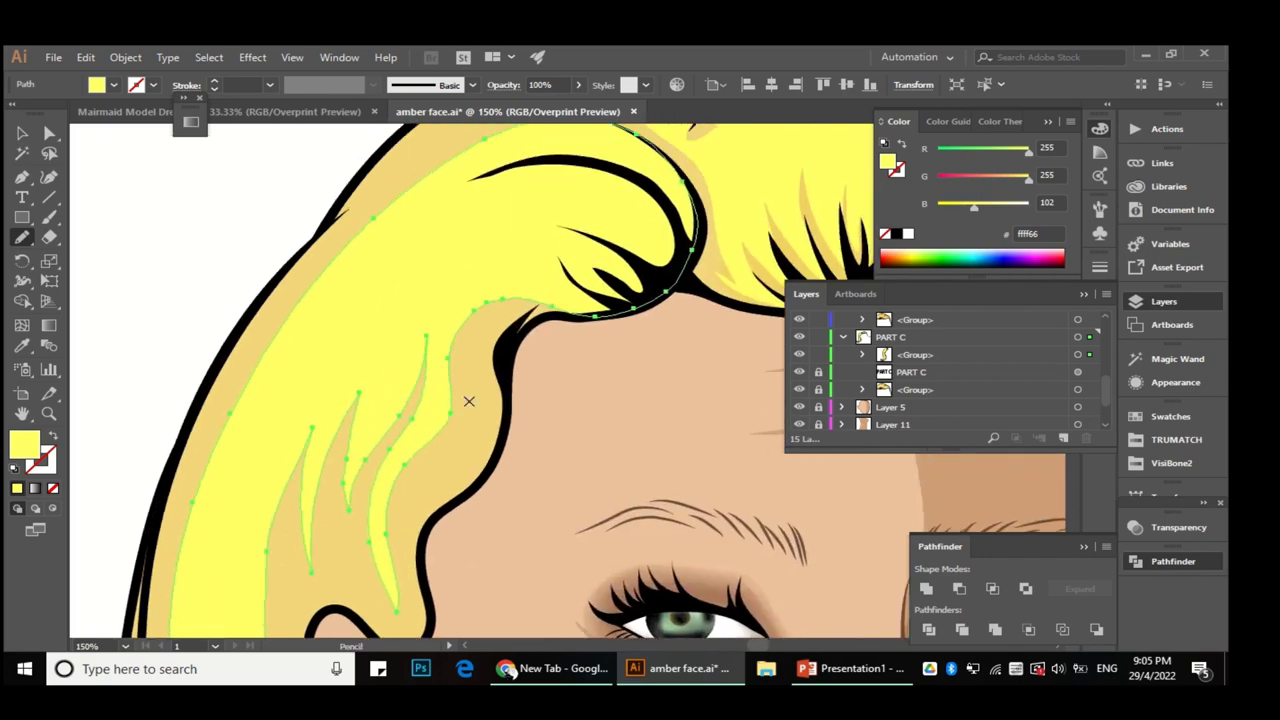
{"action": "key", "text": "ctrl+shift+a"}
{"action": "key", "text": "v"}
{"action": "scroll", "coordinate": [380, 300], "scroll_direction": "down", "scroll_amount": 3}
{"action": "scroll", "coordinate": [631, 214], "scroll_direction": "down", "scroll_amount": 1}
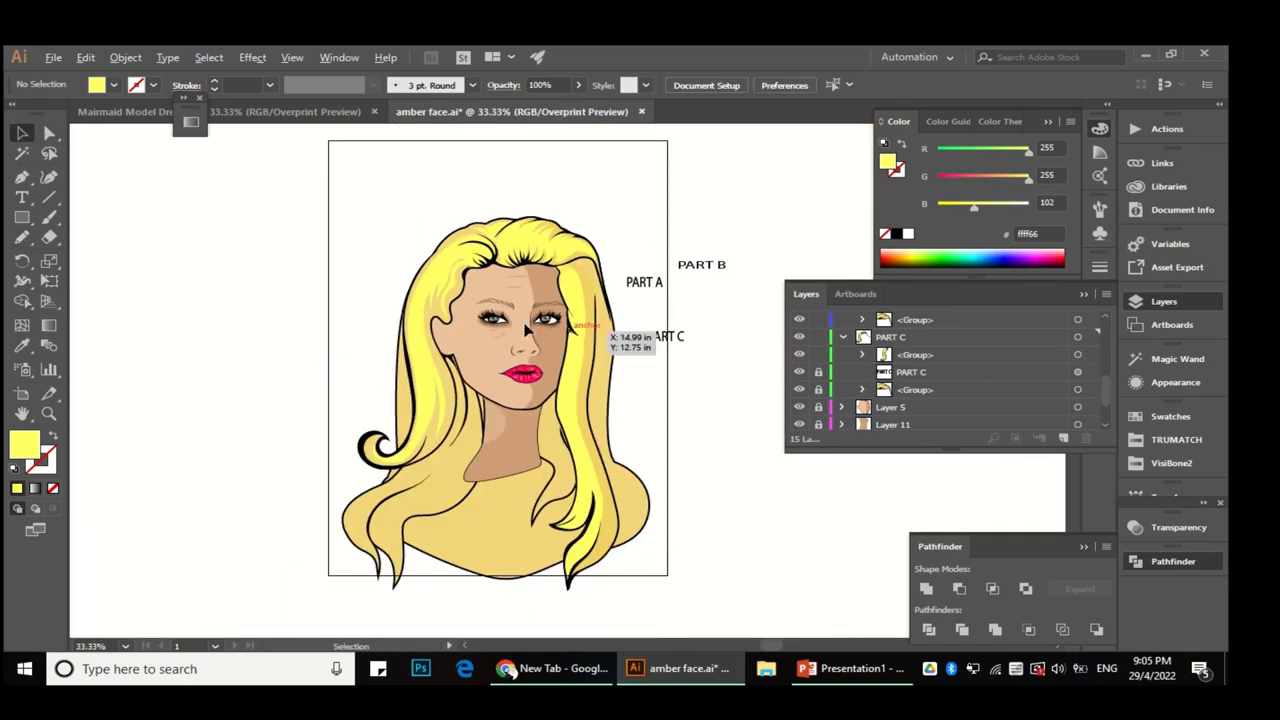
{"action": "scroll", "coordinate": [525, 330], "scroll_direction": "up", "scroll_amount": 4}
{"action": "scroll", "coordinate": [414, 271], "scroll_direction": "down", "scroll_amount": 2}
{"action": "scroll", "coordinate": [443, 286], "scroll_direction": "down", "scroll_amount": 1}
Step: Redraw the black hair outline's inner edge beside the temple
{"action": "key", "text": "a"}
{"action": "scroll", "coordinate": [422, 455], "scroll_direction": "up", "scroll_amount": 3}
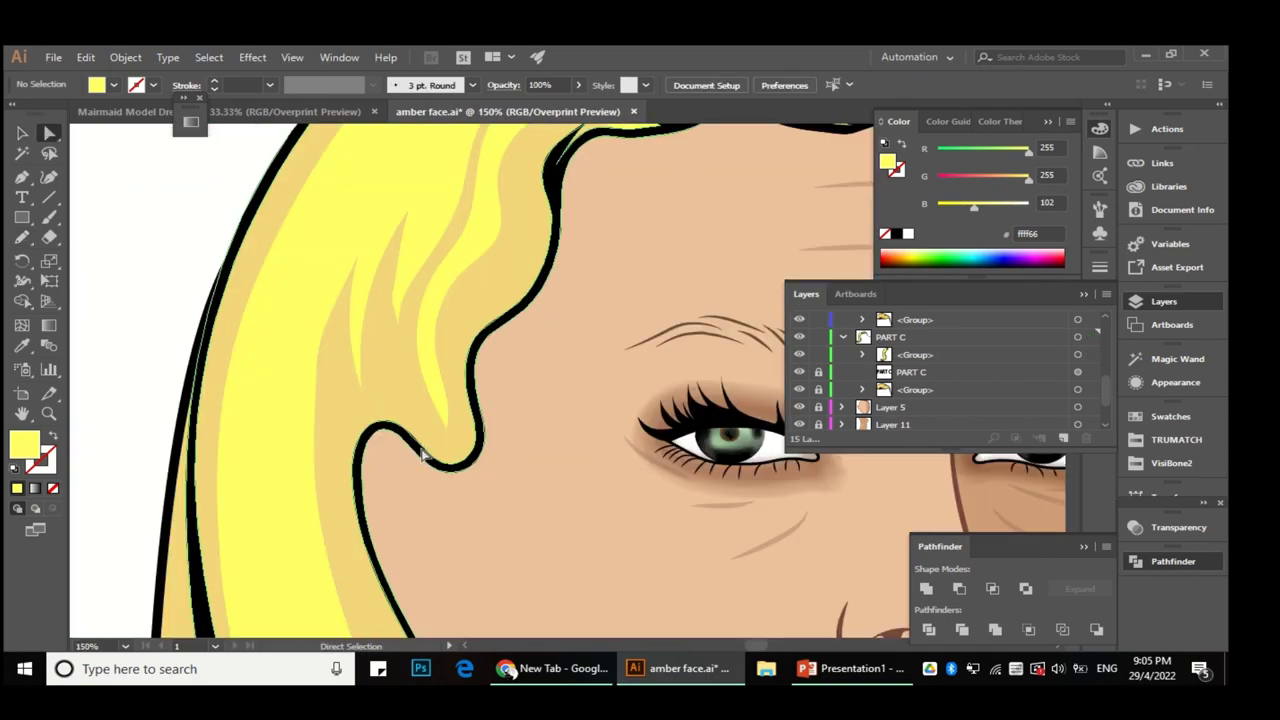
{"action": "left_click", "coordinate": [422, 455]}
{"action": "left_click", "coordinate": [21, 240]}
{"action": "scroll", "coordinate": [462, 380], "scroll_direction": "up", "scroll_amount": 1}
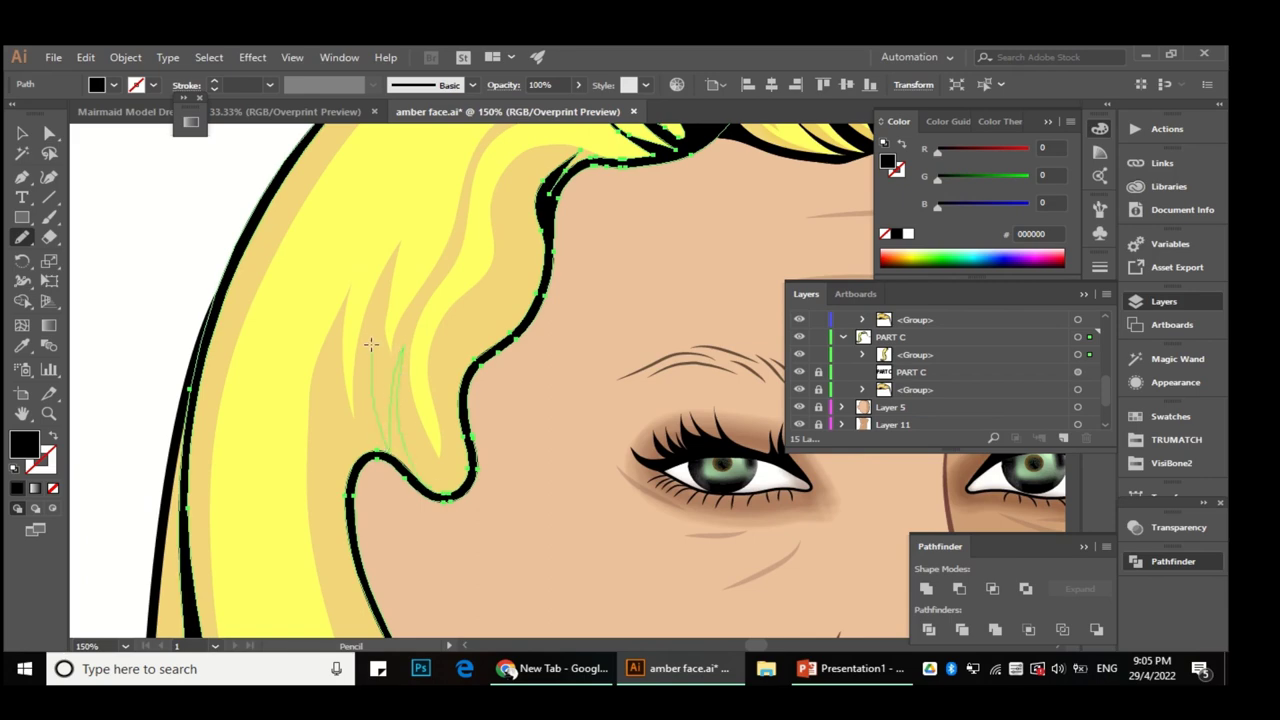
{"action": "left_click_drag", "start_coordinate": [363, 458], "coordinate": [362, 460]}
{"action": "scroll", "coordinate": [243, 314], "scroll_direction": "down", "scroll_amount": 2}
{"action": "scroll", "coordinate": [243, 314], "scroll_direction": "down", "scroll_amount": 2}
{"action": "scroll", "coordinate": [380, 374], "scroll_direction": "up", "scroll_amount": 3}
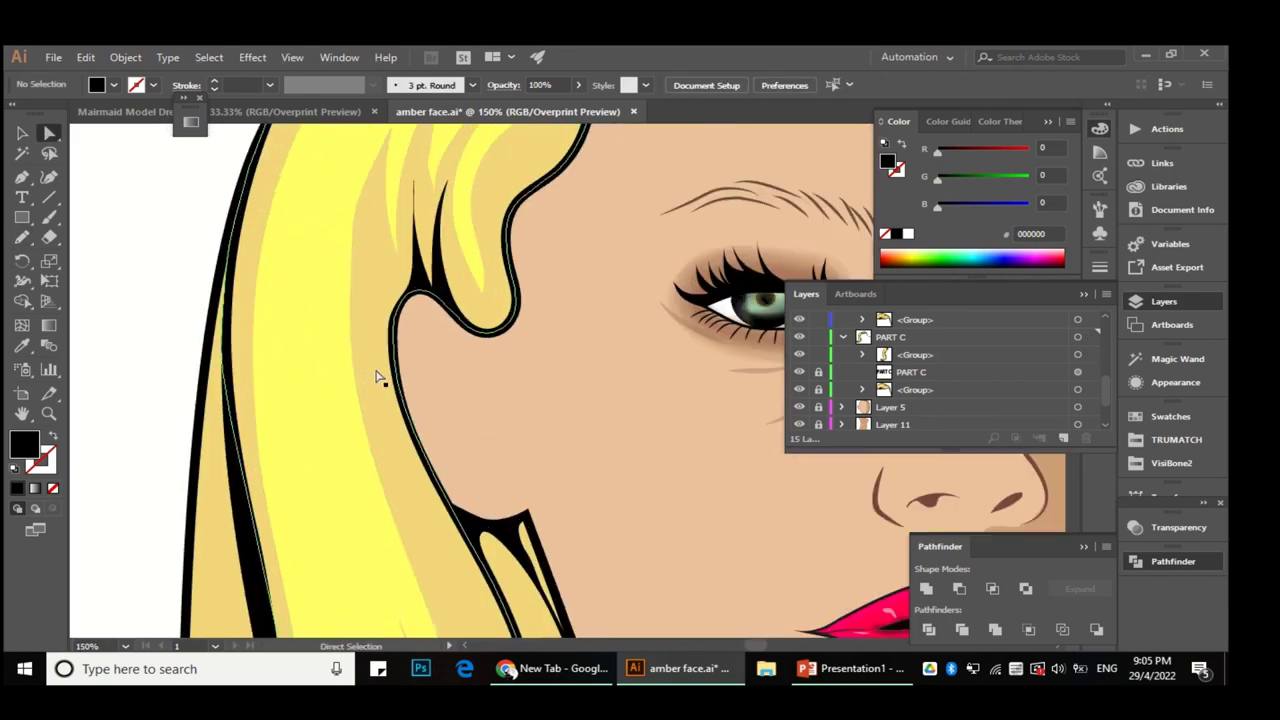
{"action": "scroll", "coordinate": [393, 360], "scroll_direction": "up", "scroll_amount": 1}
{"action": "key", "text": "a"}
{"action": "scroll", "coordinate": [526, 489], "scroll_direction": "down", "scroll_amount": 3}
Step: Select the yellow highlight at the top of the hair, then the left strand with Direct Selection
{"action": "left_click", "coordinate": [360, 354]}
{"action": "key", "text": "v"}
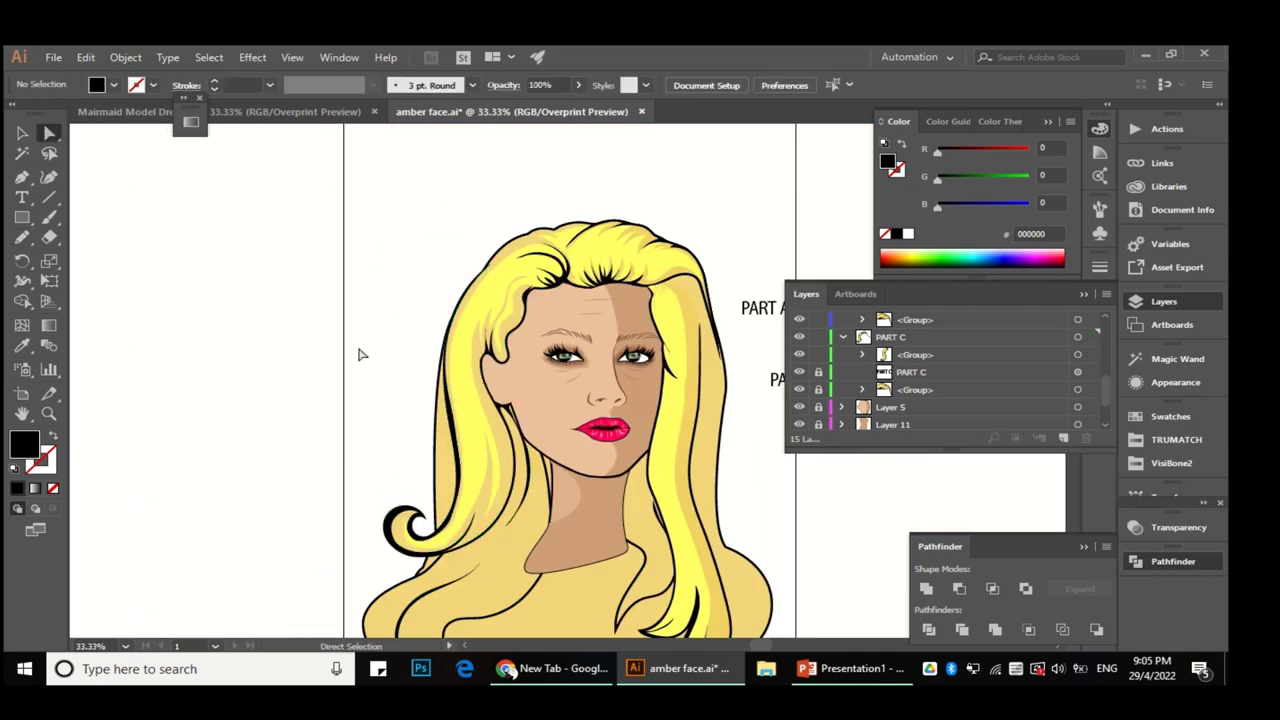
{"action": "scroll", "coordinate": [351, 326], "scroll_direction": "down", "scroll_amount": 1}
{"action": "scroll", "coordinate": [351, 326], "scroll_direction": "down", "scroll_amount": 1}
{"action": "scroll", "coordinate": [430, 275], "scroll_direction": "up", "scroll_amount": 1}
{"action": "scroll", "coordinate": [430, 275], "scroll_direction": "up", "scroll_amount": 4}
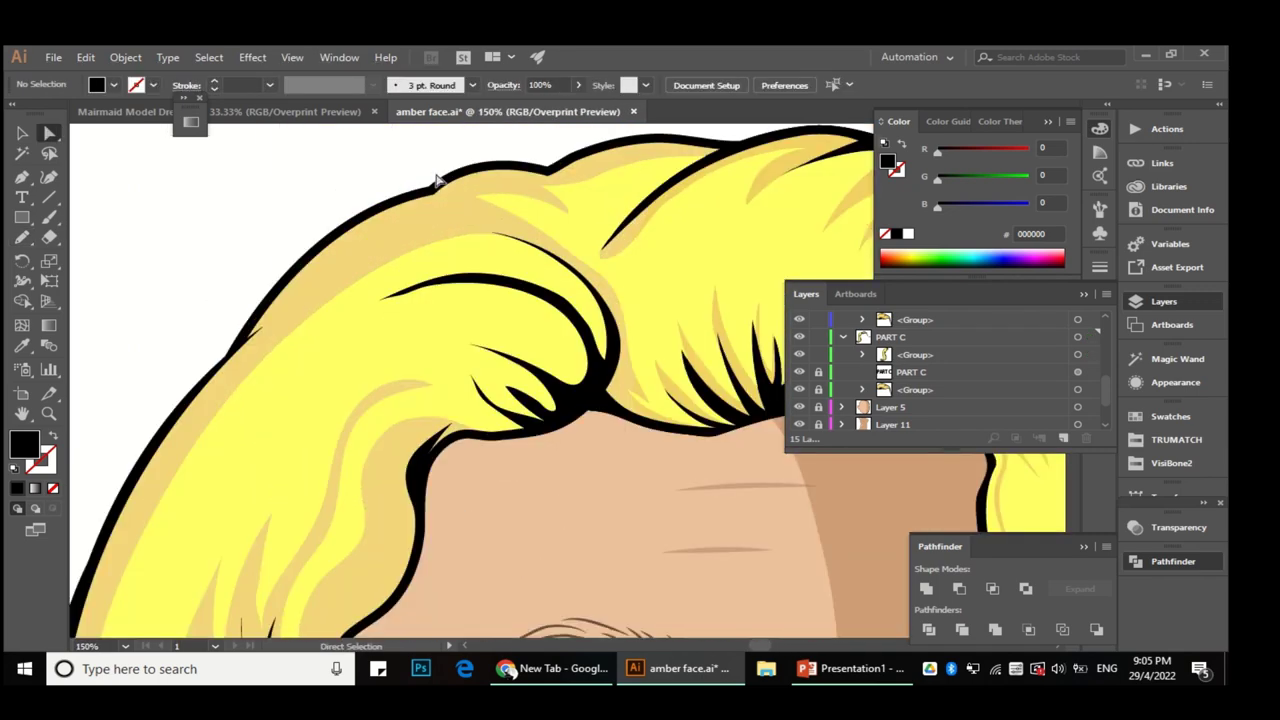
{"action": "left_click", "coordinate": [408, 275]}
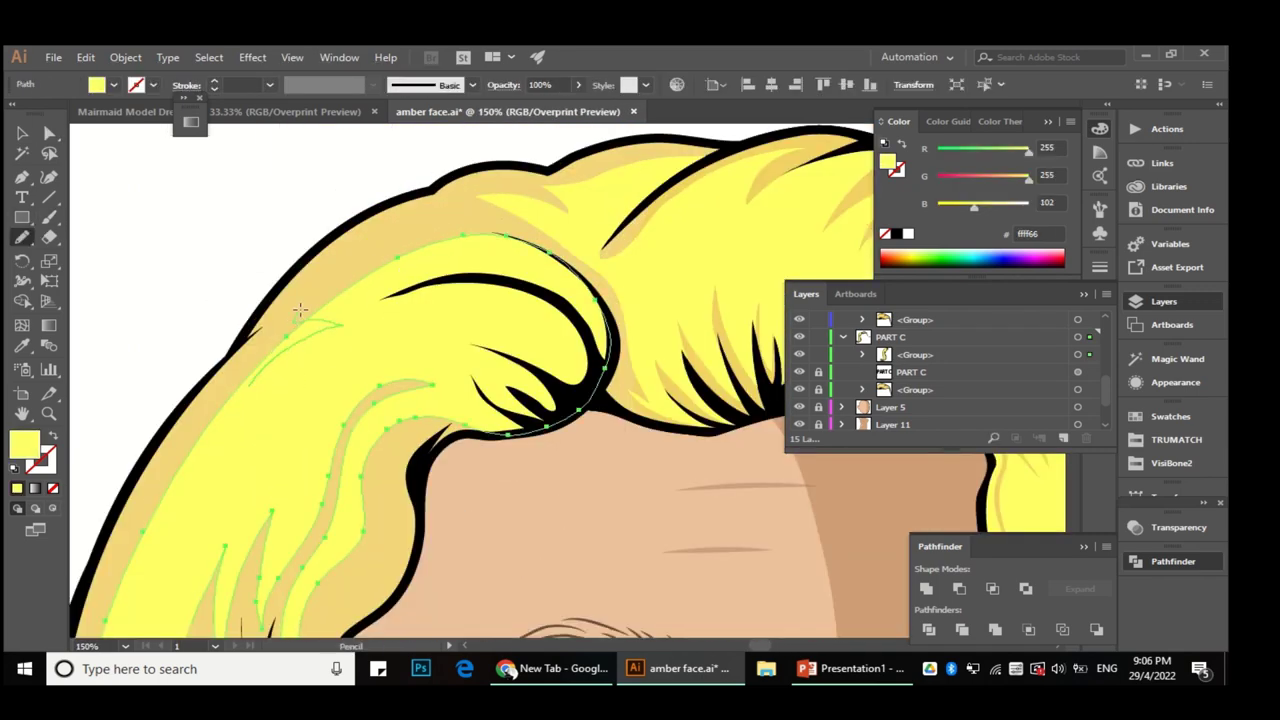
{"action": "scroll", "coordinate": [237, 432], "scroll_direction": "up", "scroll_amount": 1}
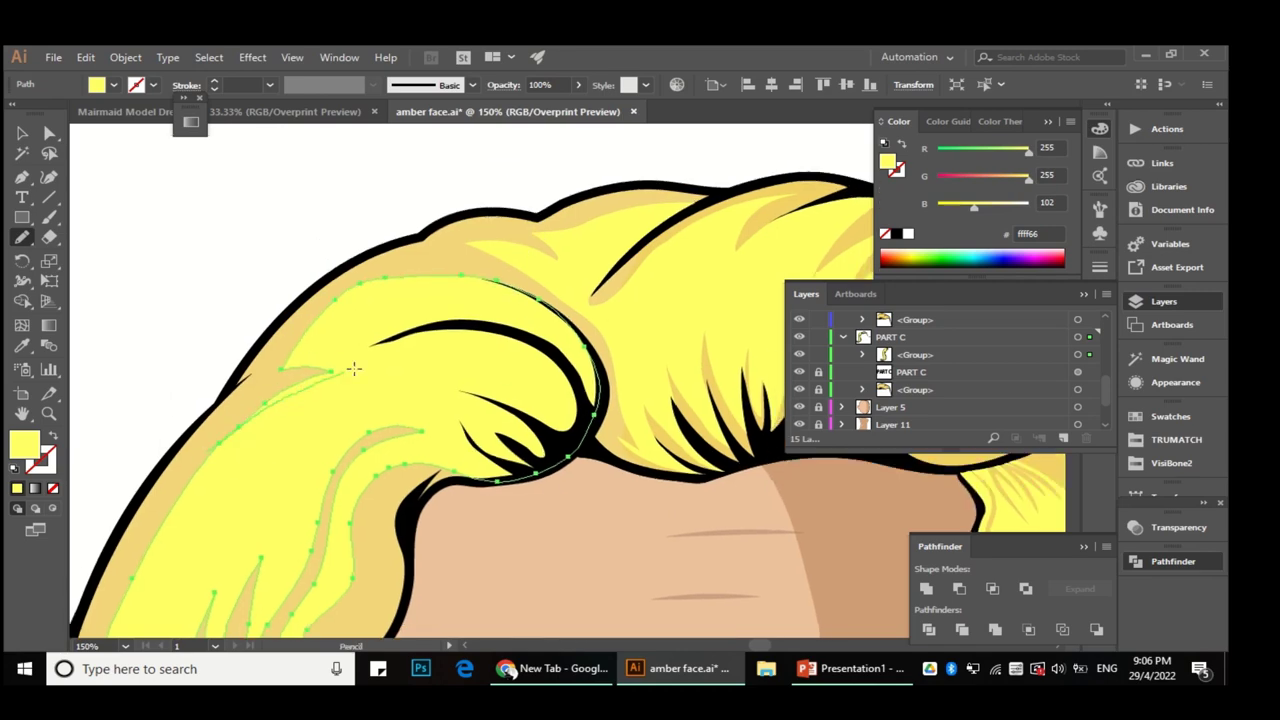
{"action": "key", "text": "v"}
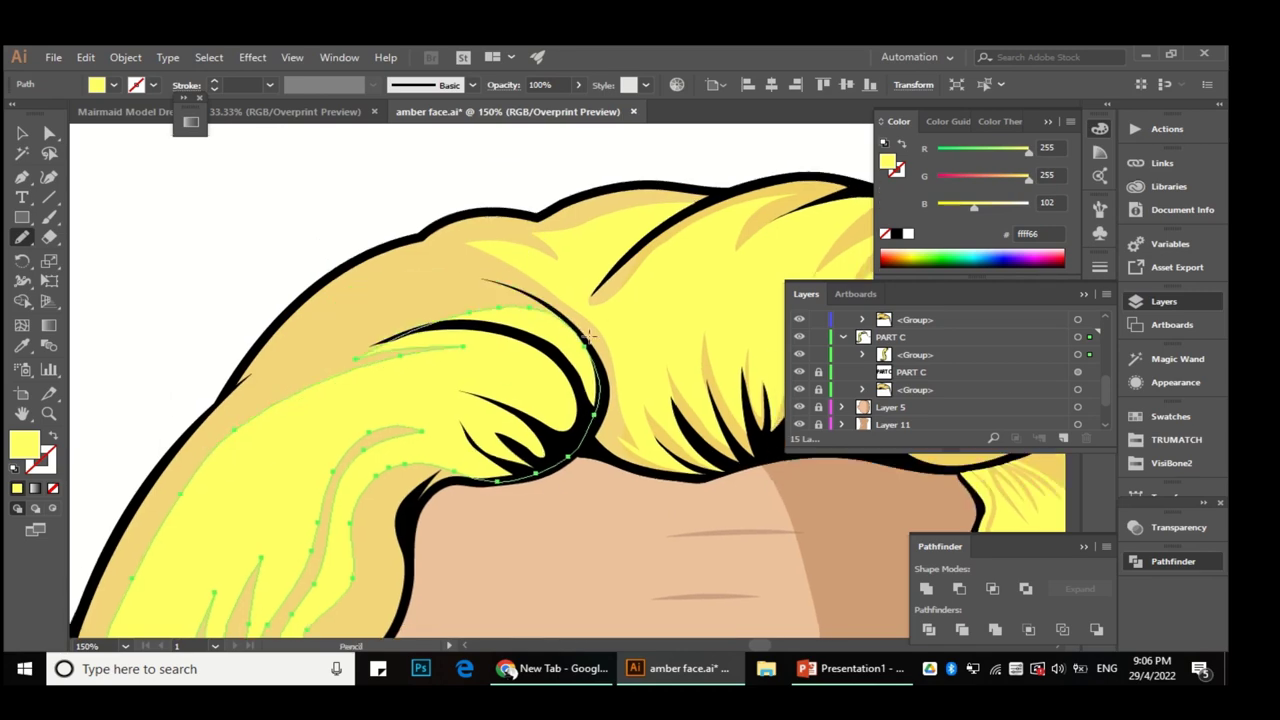
{"action": "scroll", "coordinate": [529, 307], "scroll_direction": "down", "scroll_amount": 3}
{"action": "scroll", "coordinate": [714, 423], "scroll_direction": "down", "scroll_amount": 2}
{"action": "scroll", "coordinate": [423, 285], "scroll_direction": "up", "scroll_amount": 3}
{"action": "scroll", "coordinate": [430, 350], "scroll_direction": "down", "scroll_amount": 2}
{"action": "scroll", "coordinate": [400, 450], "scroll_direction": "up", "scroll_amount": 2}
{"action": "key", "text": "a"}
{"action": "left_click", "coordinate": [403, 455]}
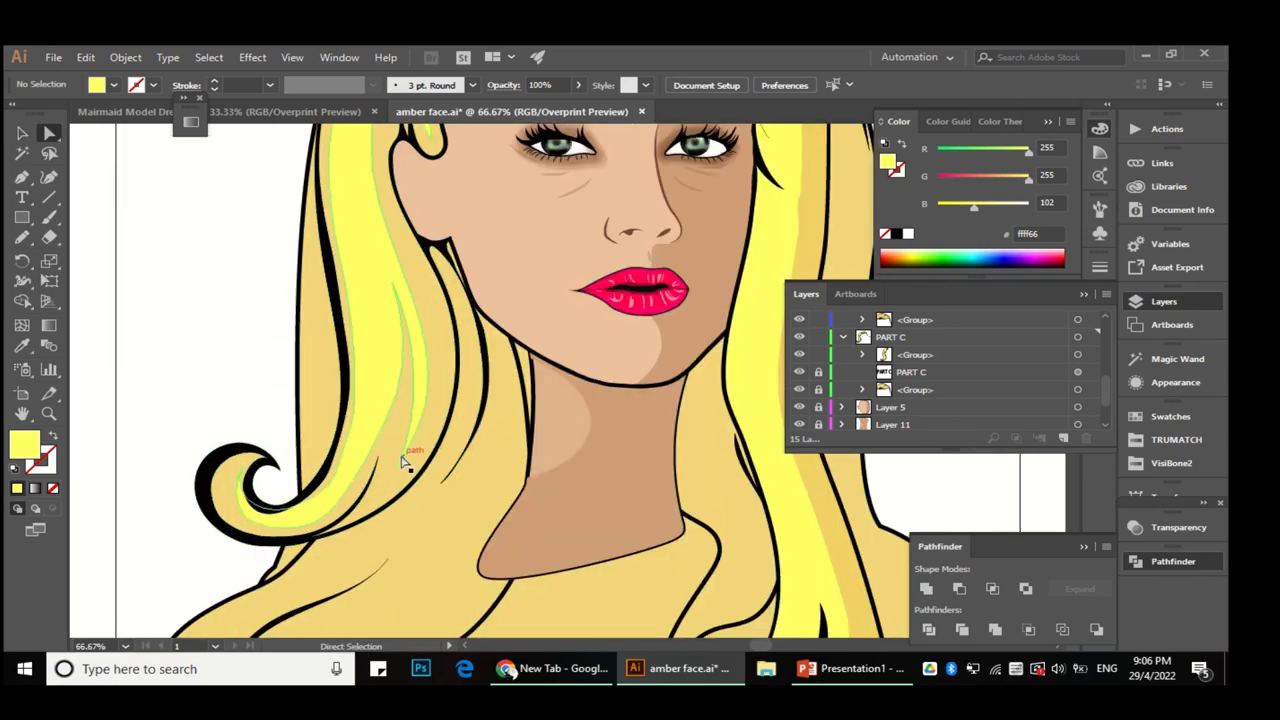
Step: Redraw the left highlight's lower edge, outer curl curve and inner edge down into the curl
{"action": "left_click", "coordinate": [393, 288]}
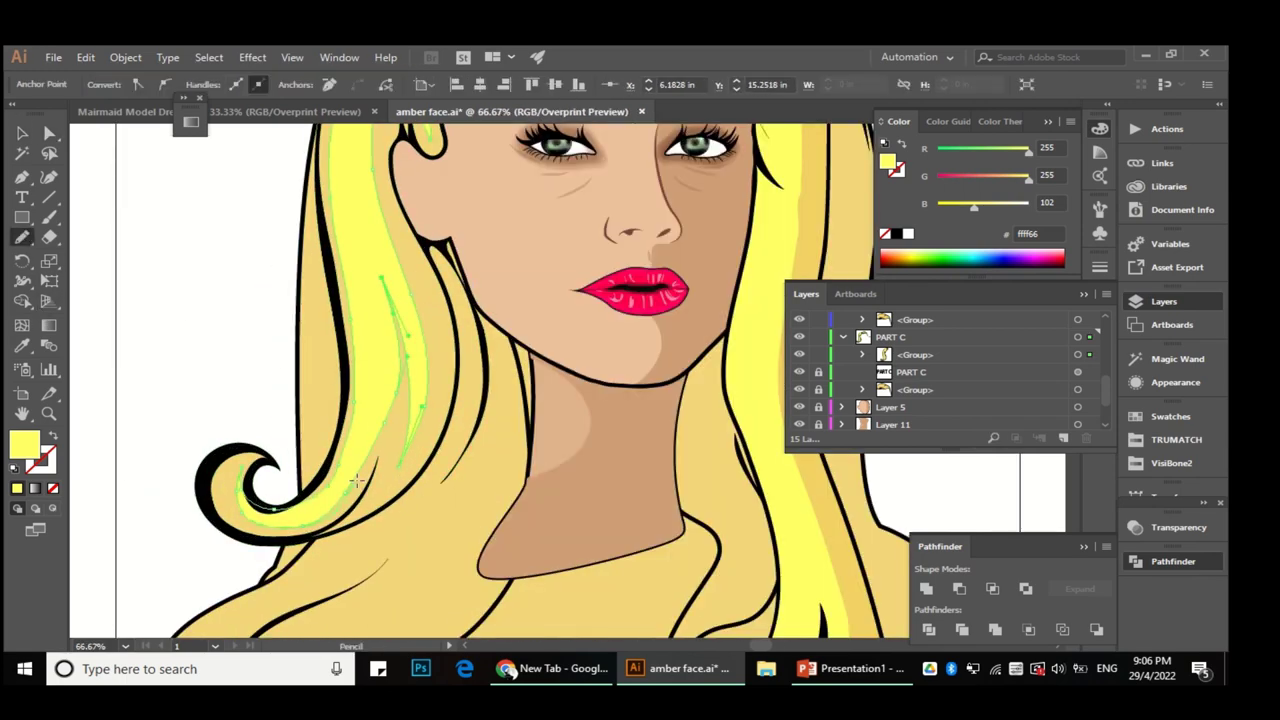
{"action": "left_click_drag", "start_coordinate": [352, 487], "coordinate": [316, 520]}
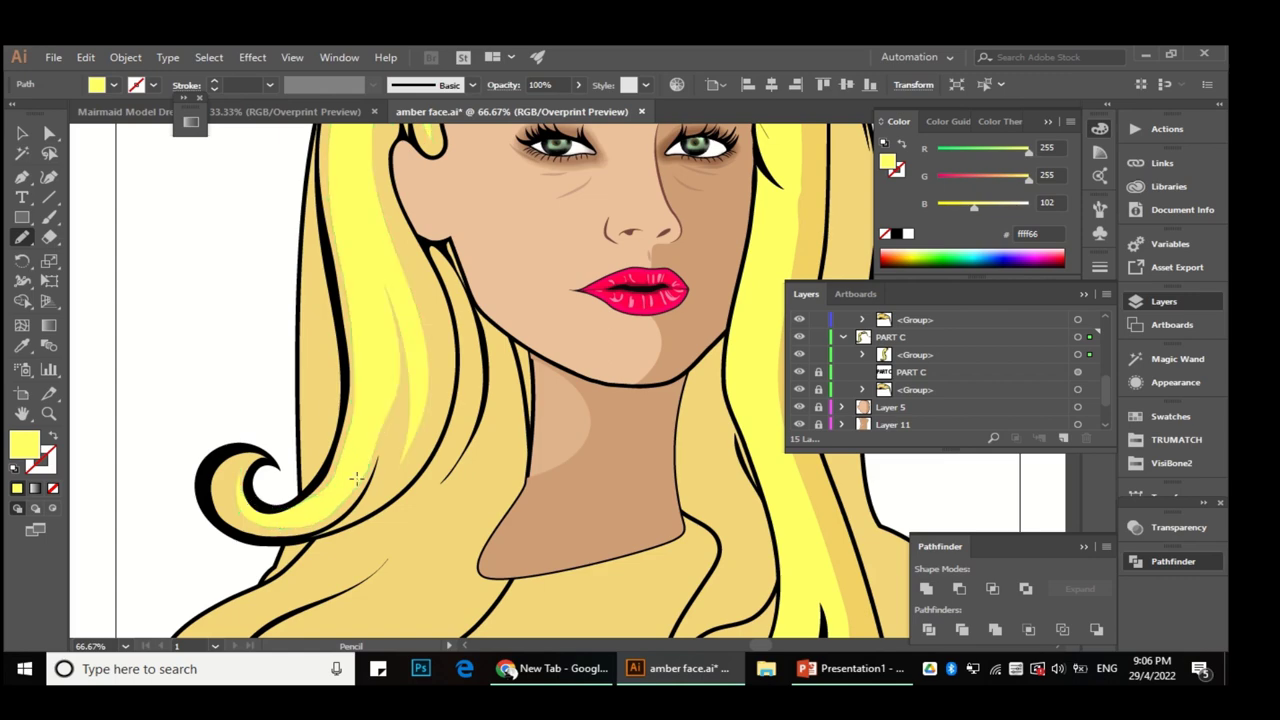
{"action": "scroll", "coordinate": [246, 490], "scroll_direction": "up", "scroll_amount": 2}
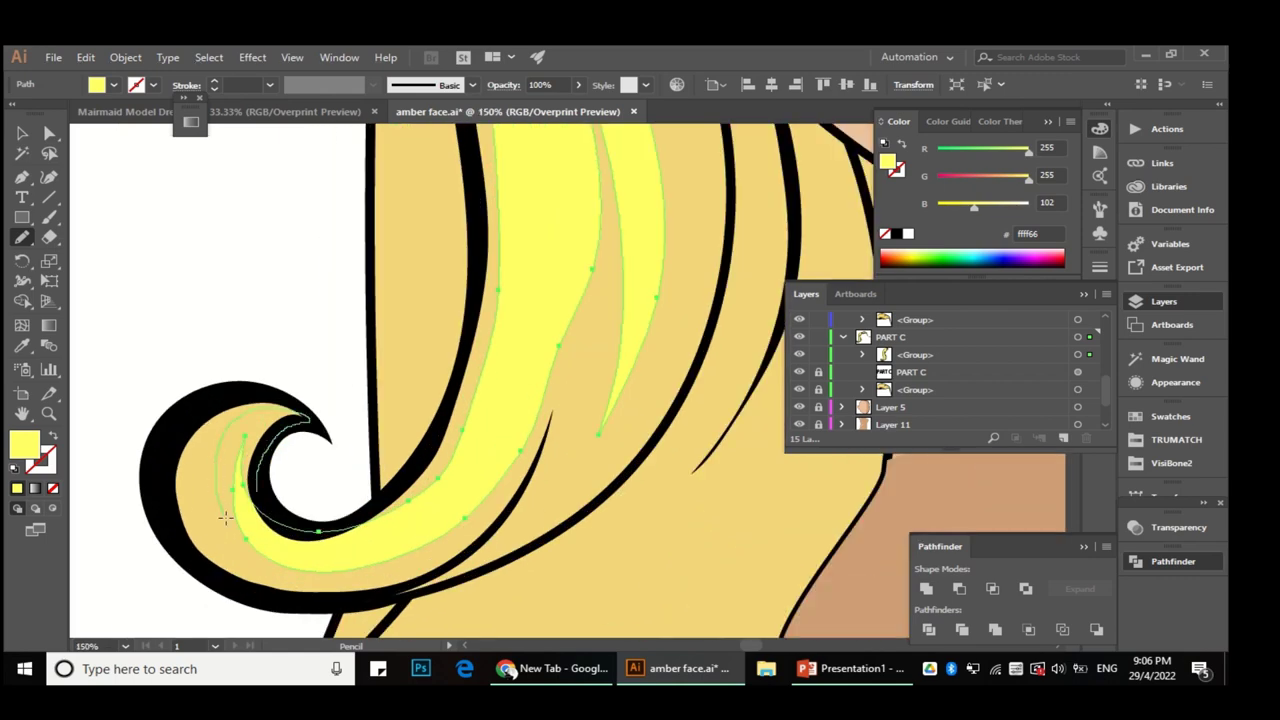
{"action": "left_click_drag", "start_coordinate": [330, 568], "coordinate": [231, 512]}
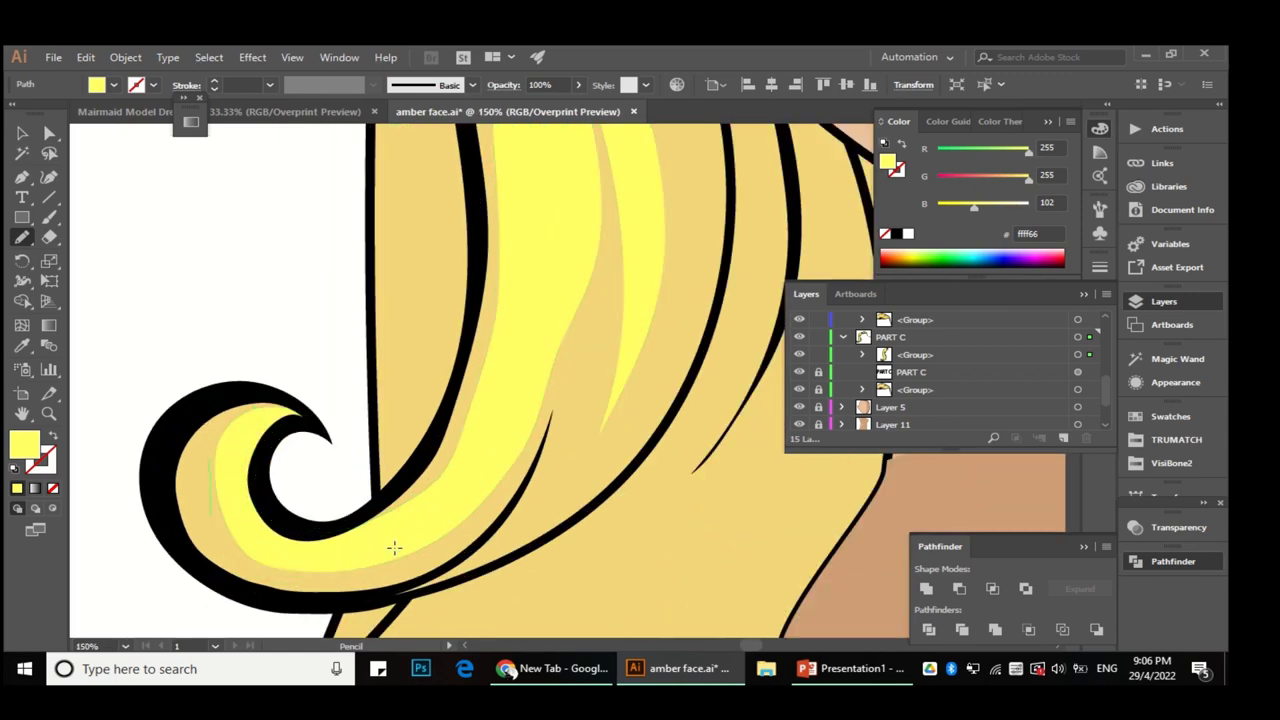
{"action": "scroll", "coordinate": [417, 535], "scroll_direction": "down", "scroll_amount": 2}
{"action": "scroll", "coordinate": [417, 535], "scroll_direction": "up", "scroll_amount": 1}
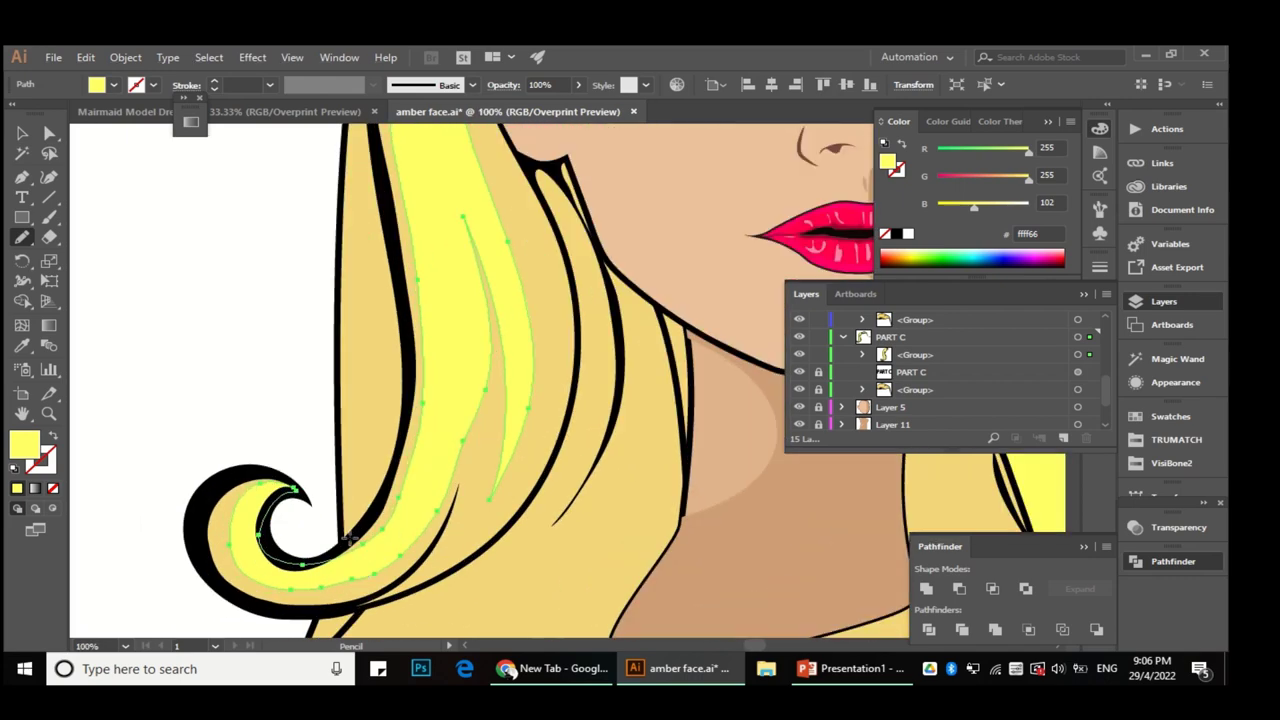
{"action": "left_click_drag", "start_coordinate": [419, 377], "coordinate": [317, 591]}
{"action": "scroll", "coordinate": [388, 585], "scroll_direction": "down", "scroll_amount": 3}
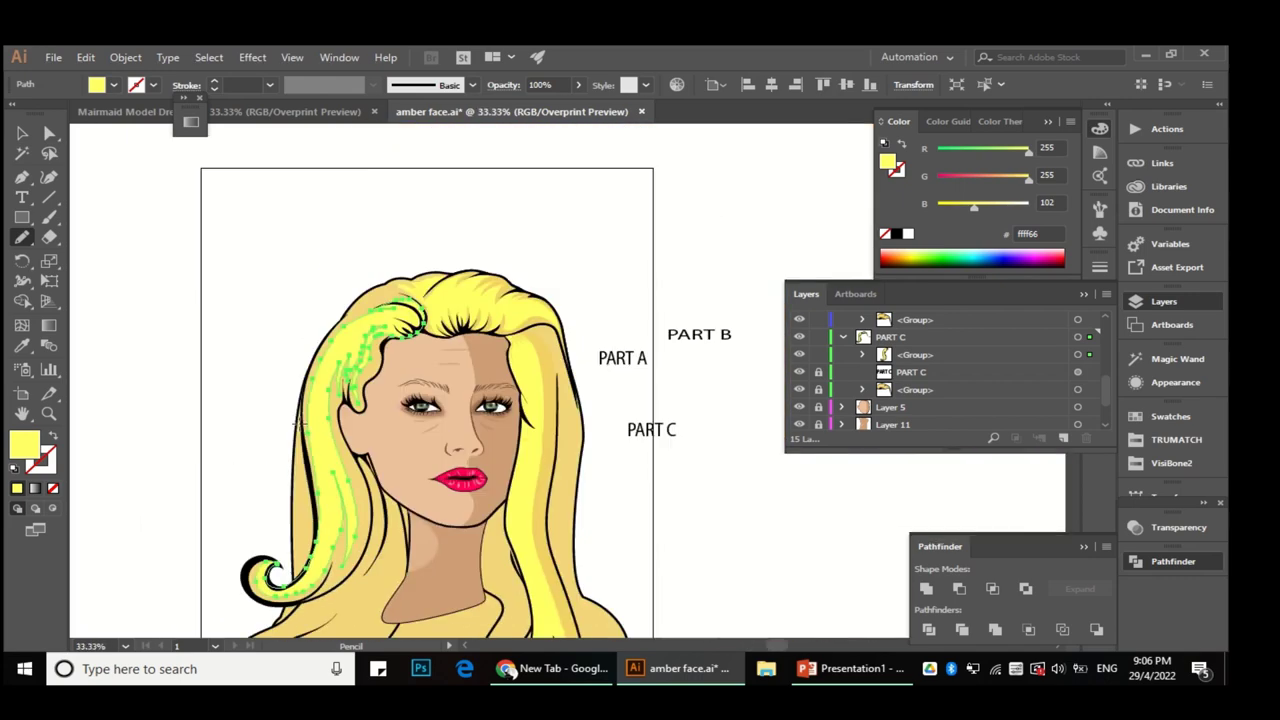
{"action": "scroll", "coordinate": [388, 585], "scroll_direction": "up", "scroll_amount": 2}
{"action": "scroll", "coordinate": [388, 585], "scroll_direction": "down", "scroll_amount": 2}
{"action": "scroll", "coordinate": [388, 585], "scroll_direction": "up", "scroll_amount": 2}
Step: Smooth the highlight's edges at the curl with the Smooth tool, then deselect the finished path
{"action": "left_click", "coordinate": [388, 585]}
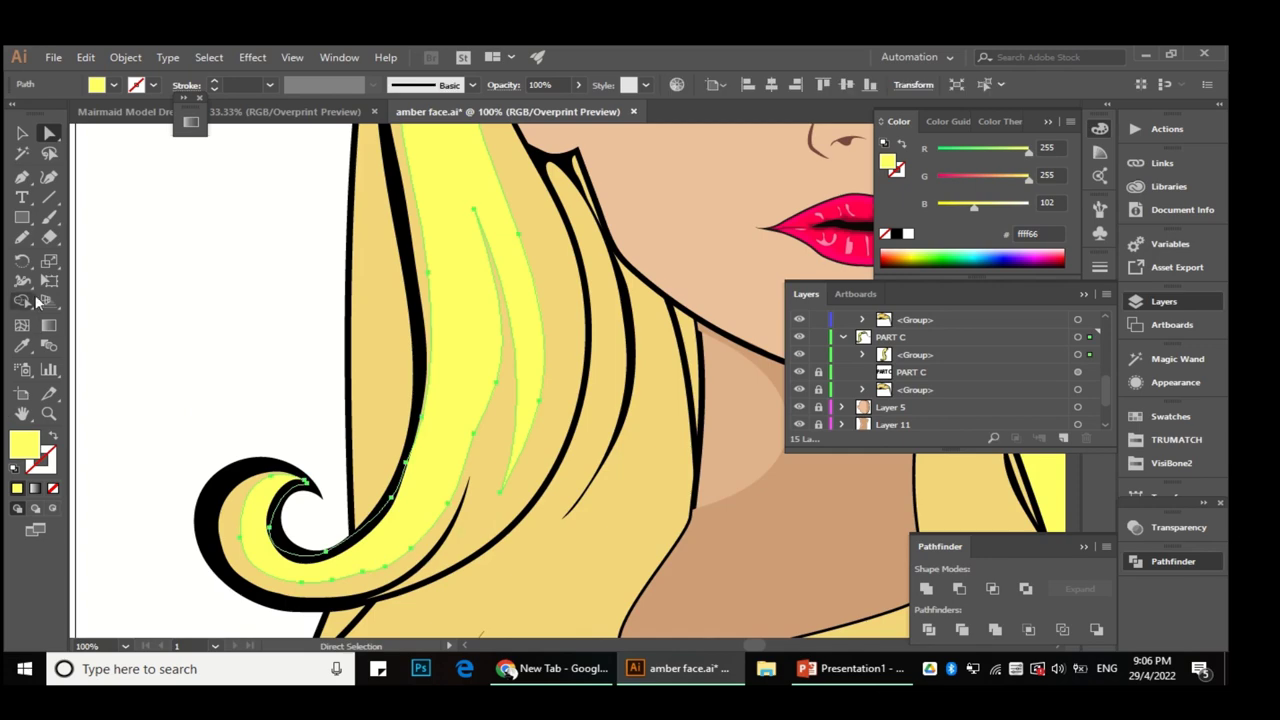
{"action": "left_click", "coordinate": [22, 237]}
{"action": "left_click", "coordinate": [114, 274]}
{"action": "scroll", "coordinate": [362, 493], "scroll_direction": "up", "scroll_amount": 1}
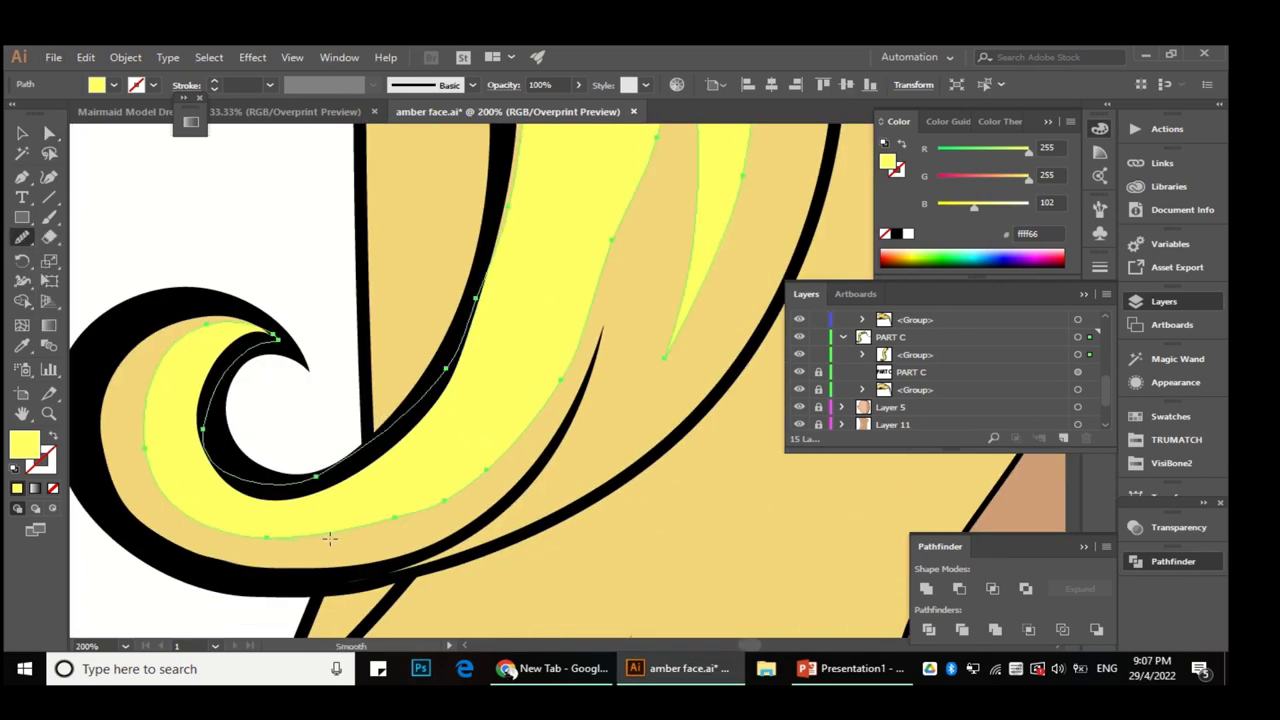
{"action": "scroll", "coordinate": [518, 410], "scroll_direction": "up", "scroll_amount": 3}
{"action": "scroll", "coordinate": [455, 524], "scroll_direction": "down", "scroll_amount": 3}
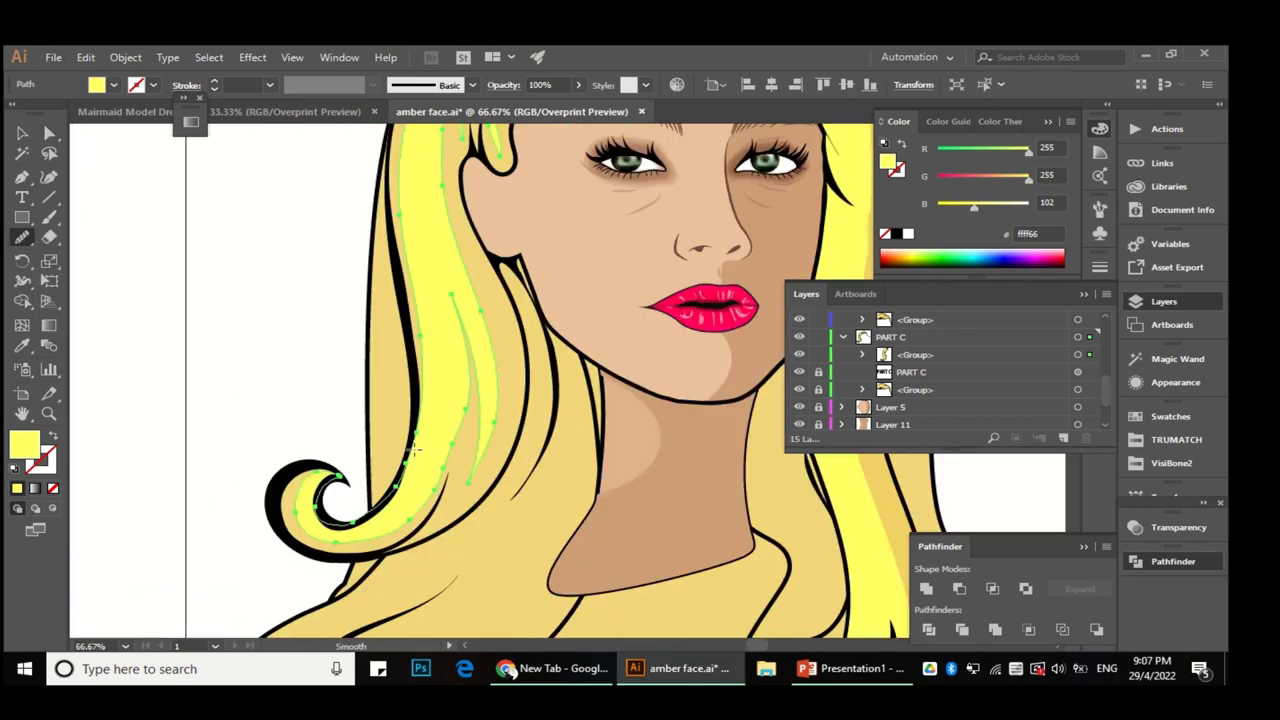
{"action": "key", "text": "a"}
{"action": "scroll", "coordinate": [459, 466], "scroll_direction": "up", "scroll_amount": 2}
{"action": "left_click", "coordinate": [22, 237]}
{"action": "left_click", "coordinate": [100, 254]}
{"action": "scroll", "coordinate": [425, 500], "scroll_direction": "down", "scroll_amount": 2}
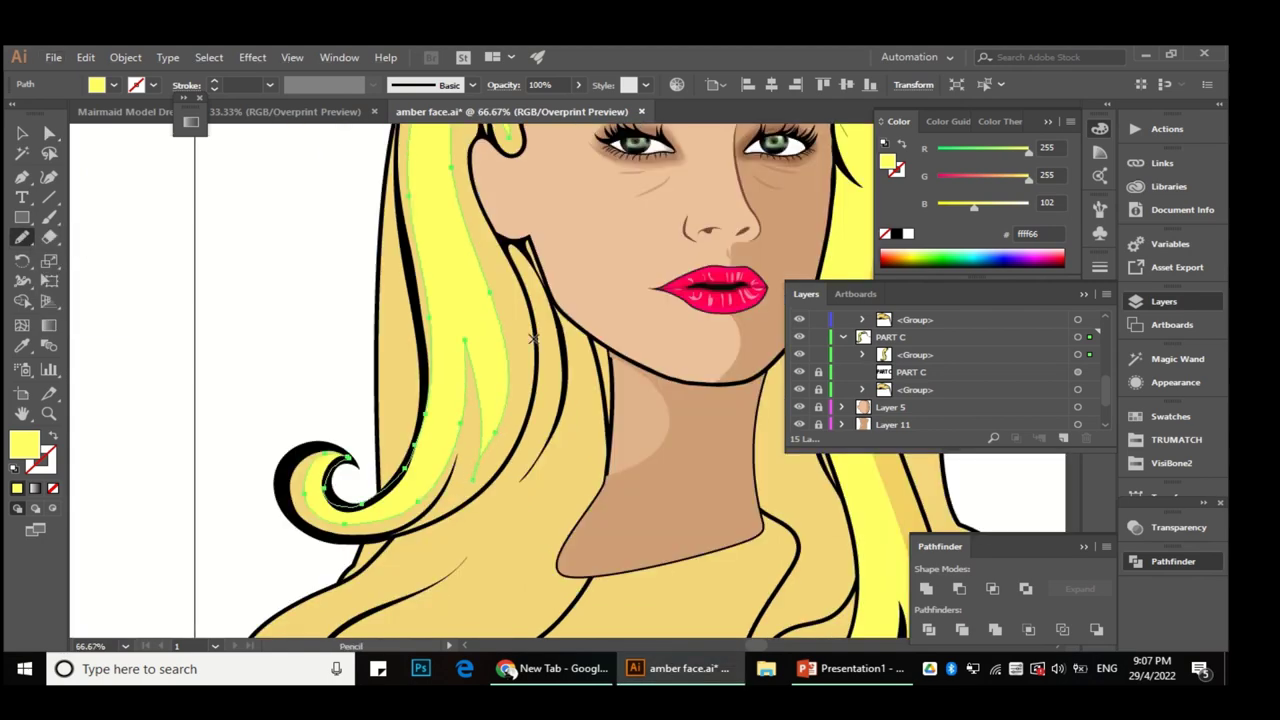
{"action": "scroll", "coordinate": [475, 447], "scroll_direction": "up", "scroll_amount": 2}
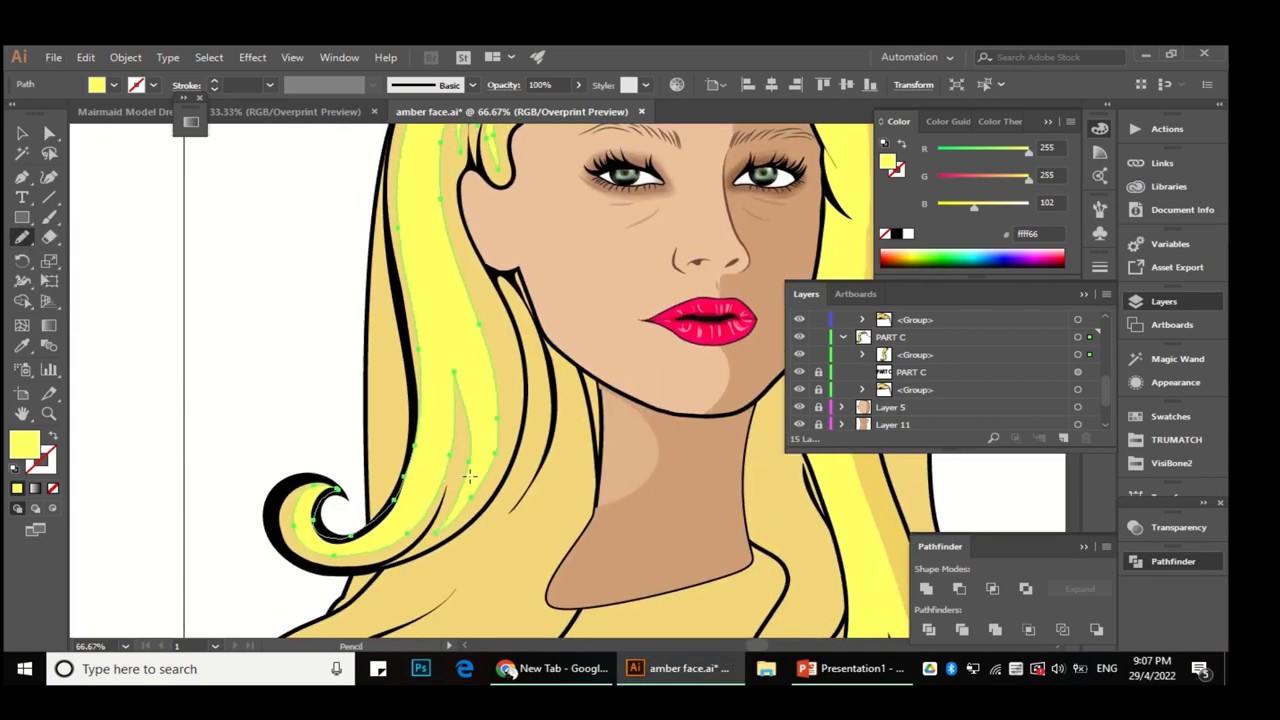
{"action": "scroll", "coordinate": [490, 467], "scroll_direction": "down", "scroll_amount": 2}
{"action": "key", "text": "a"}
{"action": "left_click", "coordinate": [349, 394]}
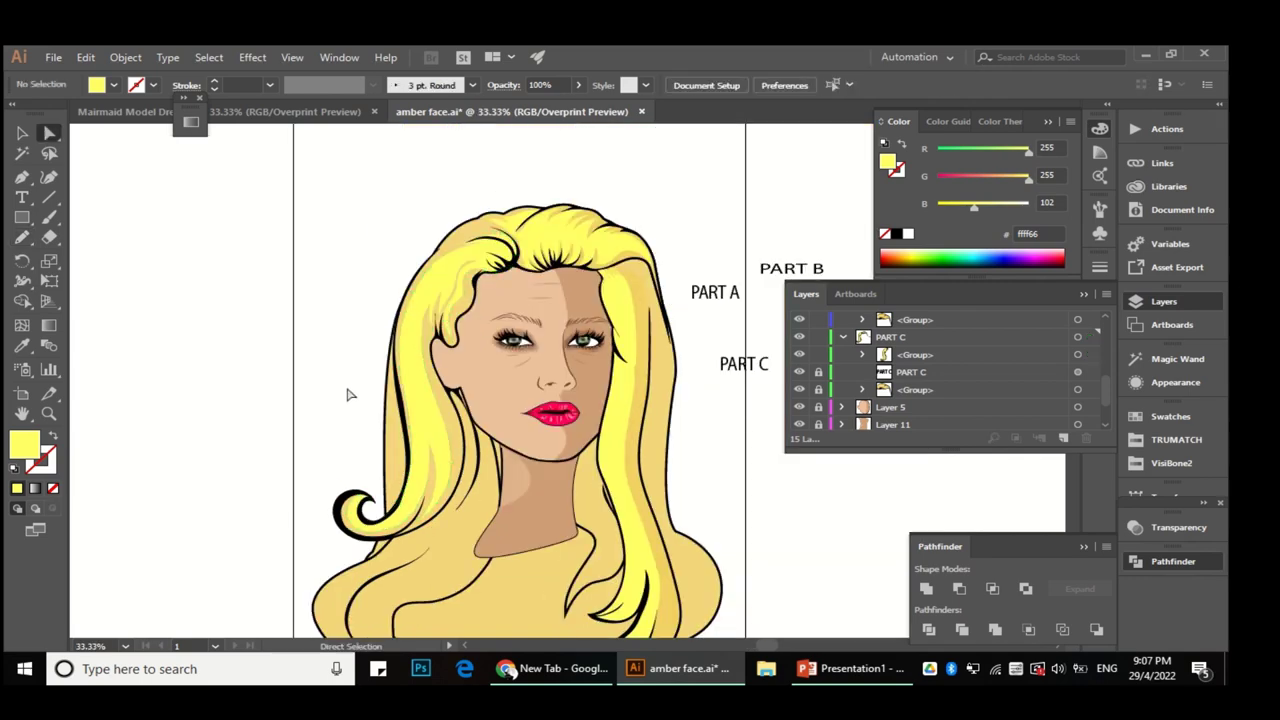
Step: Select the crown highlight and black hair-line paths near the top for curve adjustment
{"action": "scroll", "coordinate": [469, 269], "scroll_direction": "up", "scroll_amount": 4}
{"action": "scroll", "coordinate": [530, 427], "scroll_direction": "up", "scroll_amount": 2}
{"action": "left_click", "coordinate": [451, 443]}
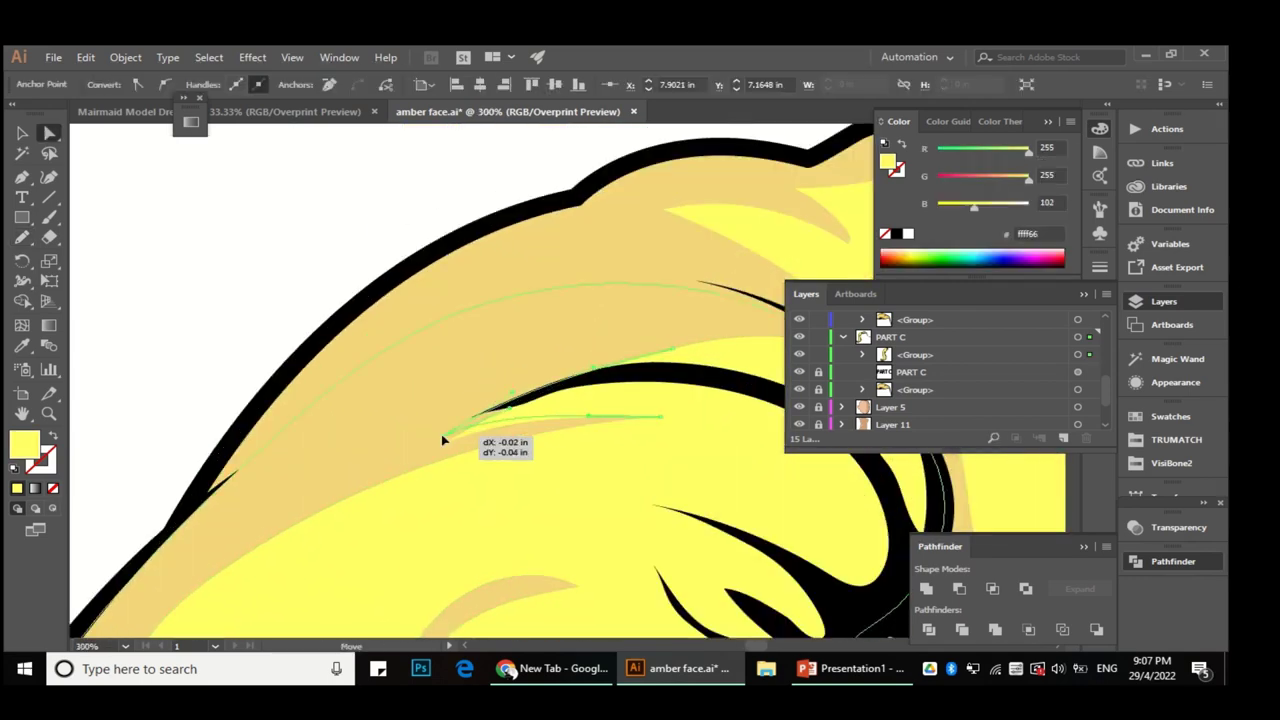
{"action": "scroll", "coordinate": [409, 334], "scroll_direction": "down", "scroll_amount": 2}
{"action": "scroll", "coordinate": [508, 449], "scroll_direction": "up", "scroll_amount": 4}
{"action": "left_click", "coordinate": [520, 437]}
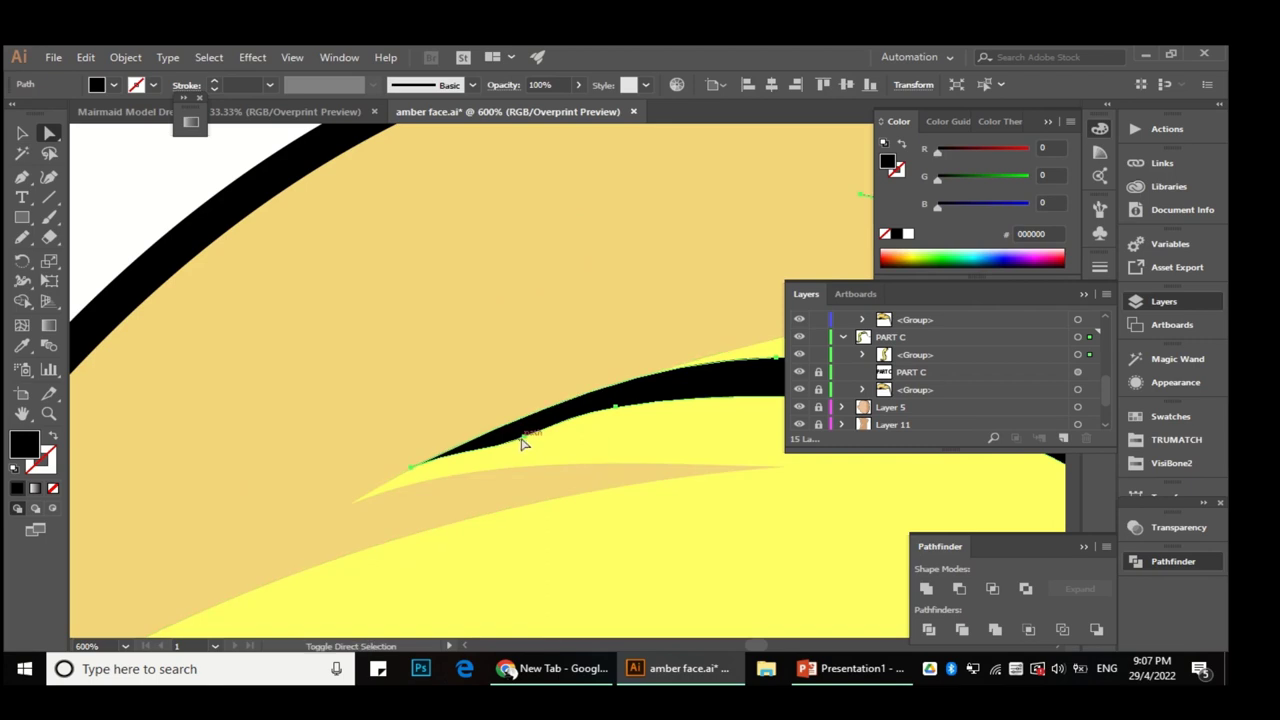
{"action": "key", "text": "shift+c"}
{"action": "left_click", "coordinate": [523, 440]}
Step: Select the yellow highlight beside the black hair line and redraw extra strands with the Pencil
{"action": "scroll", "coordinate": [330, 300], "scroll_direction": "down", "scroll_amount": 2}
{"action": "key", "text": "a"}
{"action": "scroll", "coordinate": [560, 363], "scroll_direction": "up", "scroll_amount": 1}
{"action": "left_click", "coordinate": [578, 405]}
{"action": "key", "text": "n"}
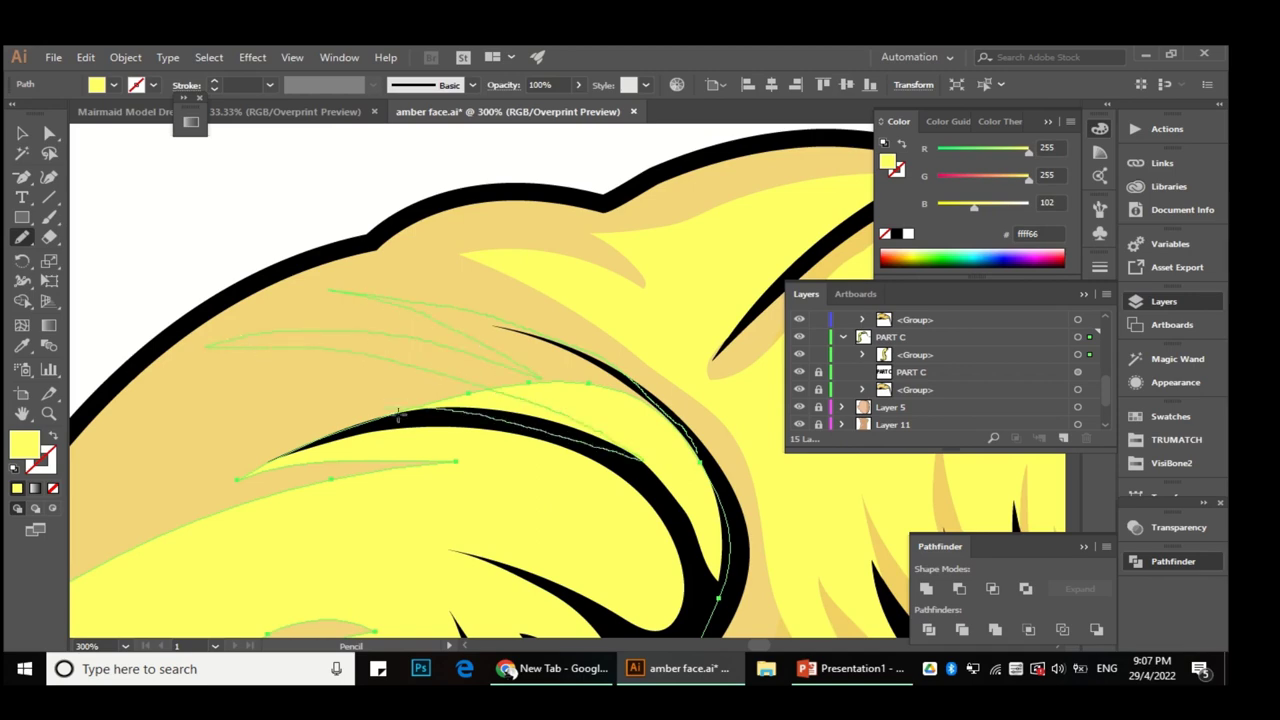
{"action": "scroll", "coordinate": [382, 408], "scroll_direction": "up", "scroll_amount": 1}
{"action": "scroll", "coordinate": [455, 417], "scroll_direction": "down", "scroll_amount": 1}
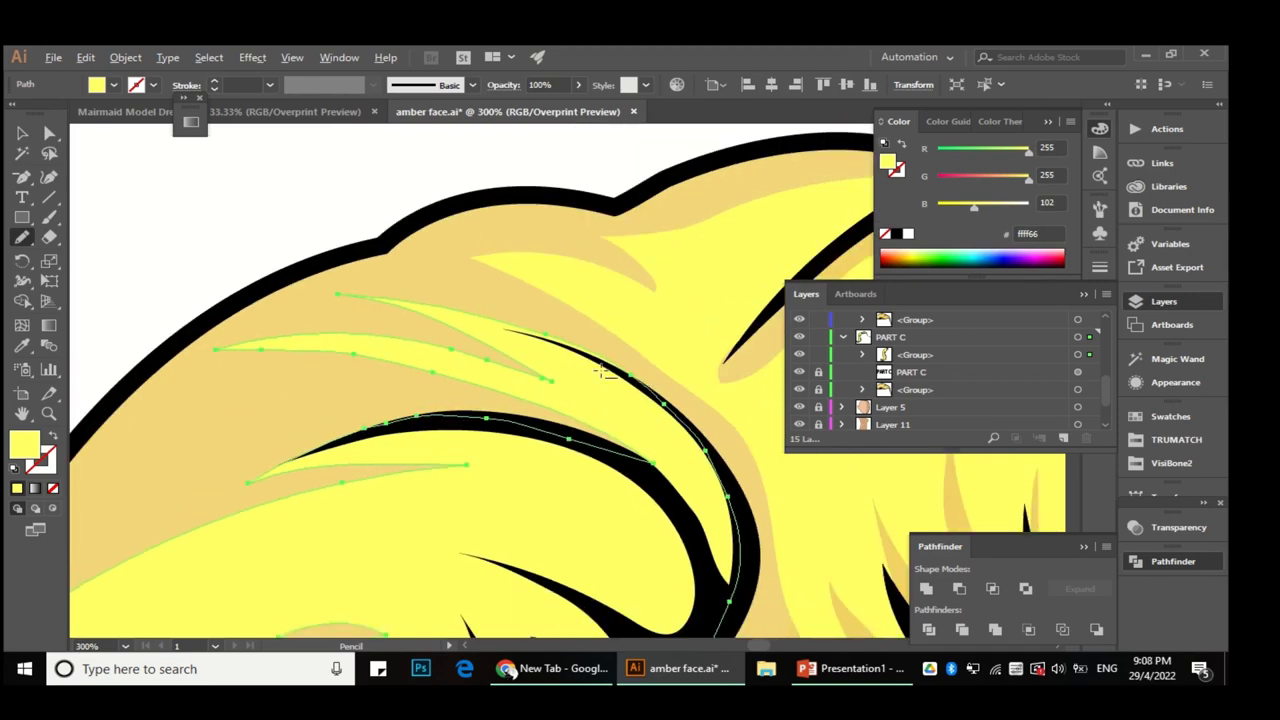
{"action": "scroll", "coordinate": [352, 263], "scroll_direction": "down", "scroll_amount": 4}
{"action": "key", "text": "a"}
{"action": "scroll", "coordinate": [600, 280], "scroll_direction": "down", "scroll_amount": 2}
{"action": "scroll", "coordinate": [685, 283], "scroll_direction": "down", "scroll_amount": 1}
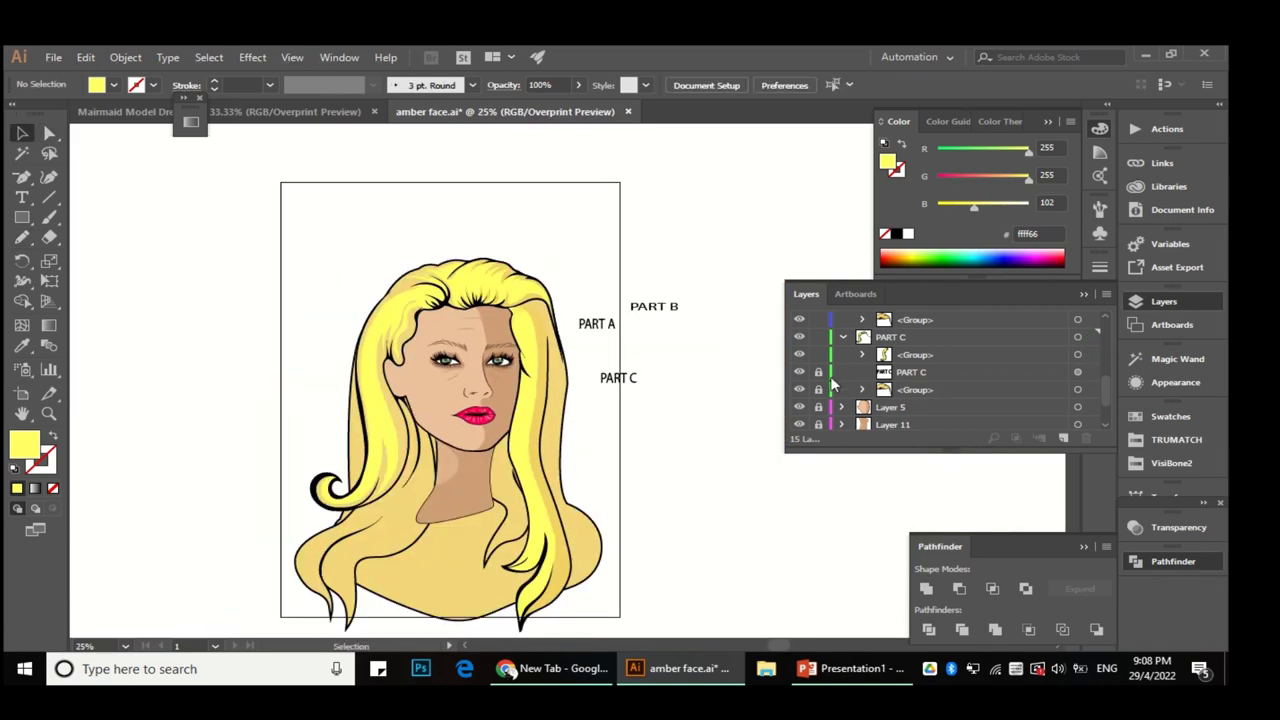
Step: Collapse PART C, then unlock Layer 4 and make it the active layer
{"action": "left_click", "coordinate": [843, 337]}
{"action": "scroll", "coordinate": [900, 370], "scroll_direction": "up", "scroll_amount": 2}
{"action": "scroll", "coordinate": [893, 403], "scroll_direction": "down", "scroll_amount": 2}
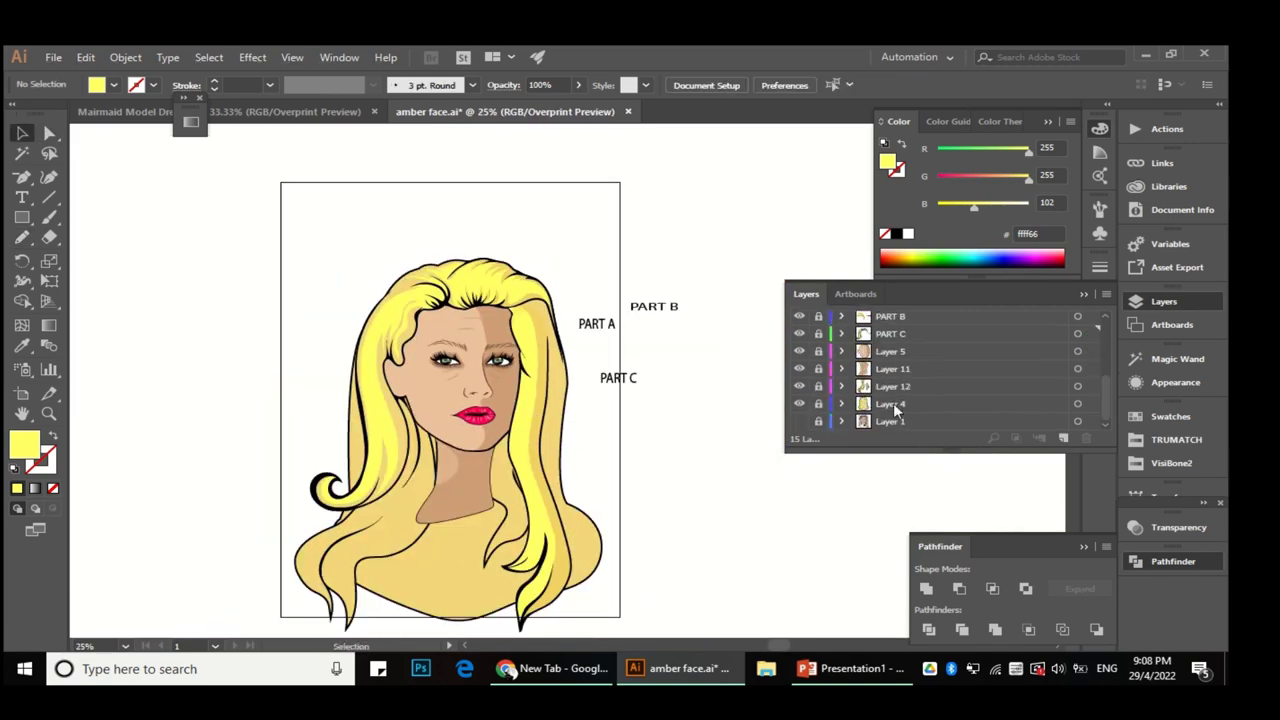
{"action": "left_click", "coordinate": [818, 386]}
{"action": "key", "text": "a"}
{"action": "left_click", "coordinate": [818, 403]}
Step: Select the tan base hair strand on Layer 4 and eyedropper-sample its fill
{"action": "scroll", "coordinate": [540, 400], "scroll_direction": "up", "scroll_amount": 5}
{"action": "left_click", "coordinate": [540, 400]}
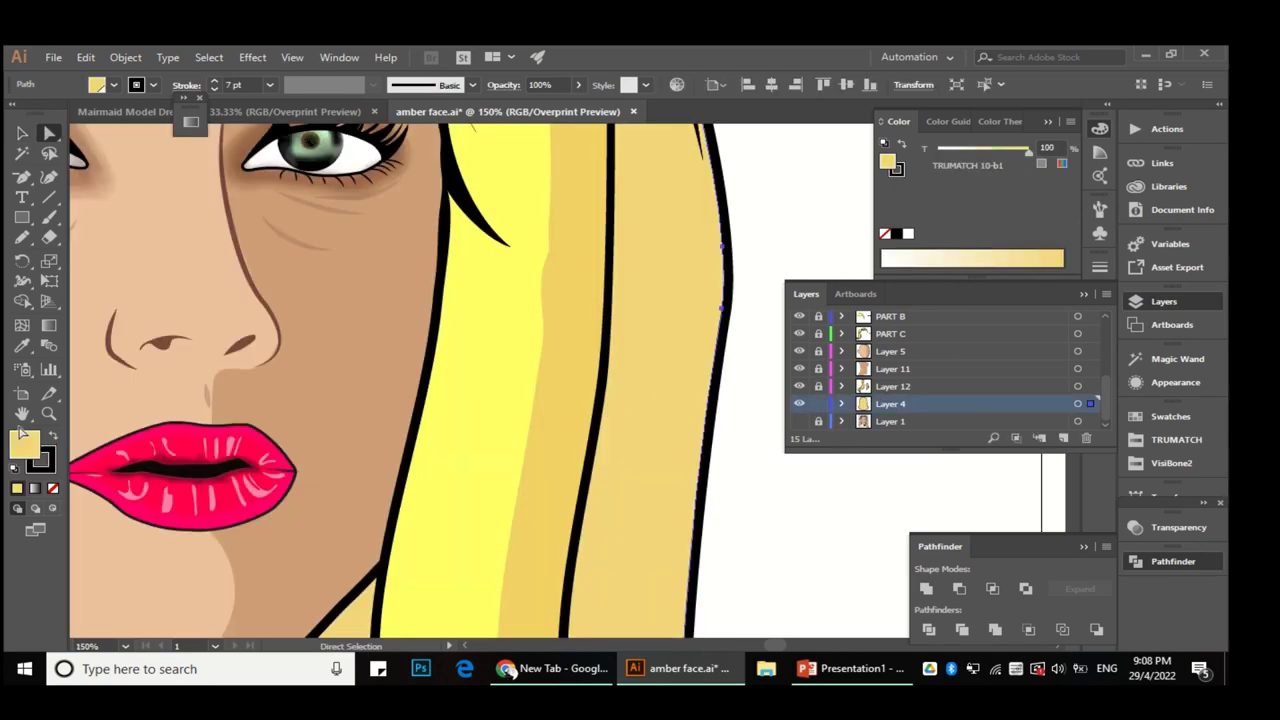
{"action": "key", "text": "i"}
{"action": "scroll", "coordinate": [457, 414], "scroll_direction": "down", "scroll_amount": 3}
{"action": "left_click", "coordinate": [125, 57]}
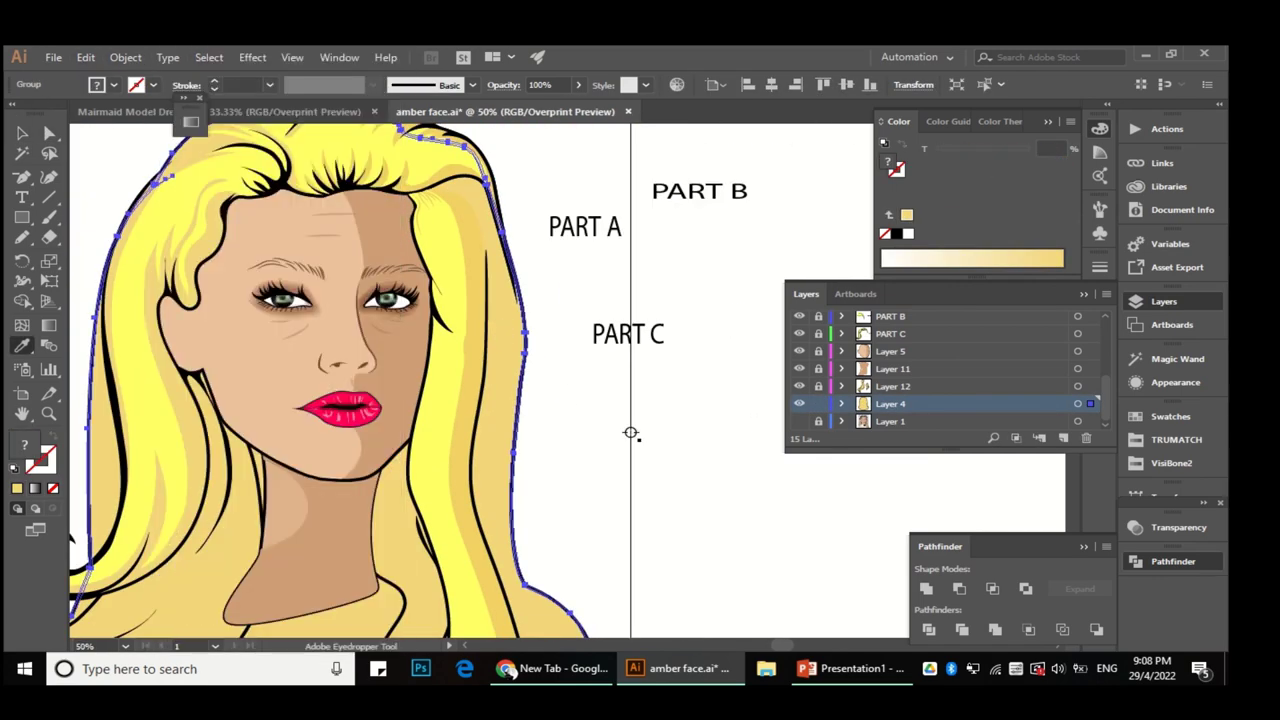
{"action": "key", "text": "a"}
{"action": "scroll", "coordinate": [491, 400], "scroll_direction": "up", "scroll_amount": 2}
{"action": "key", "text": "i"}
{"action": "key", "text": "a"}
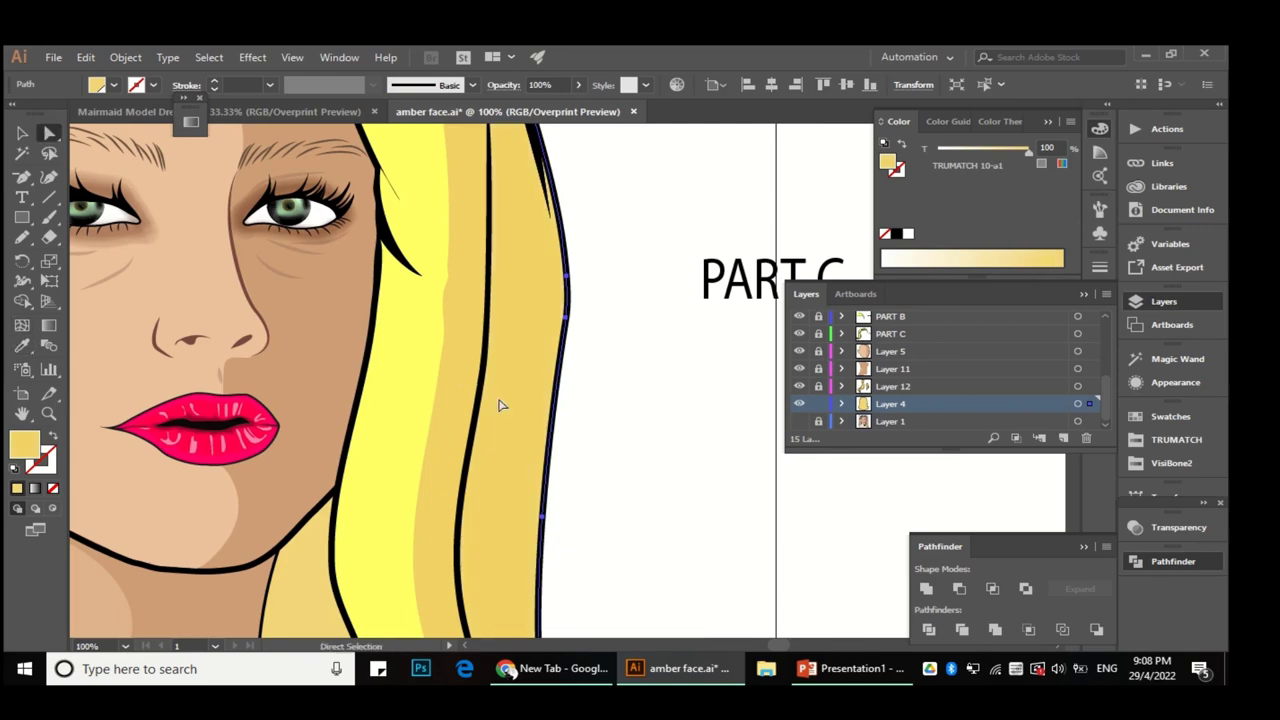
Step: Check and confirm the strand's TRUMATCH 10-a1 fill in the Color Picker
{"action": "double_click", "coordinate": [28, 444]}
{"action": "left_click", "coordinate": [820, 289]}
{"action": "scroll", "coordinate": [614, 414], "scroll_direction": "down", "scroll_amount": 3}
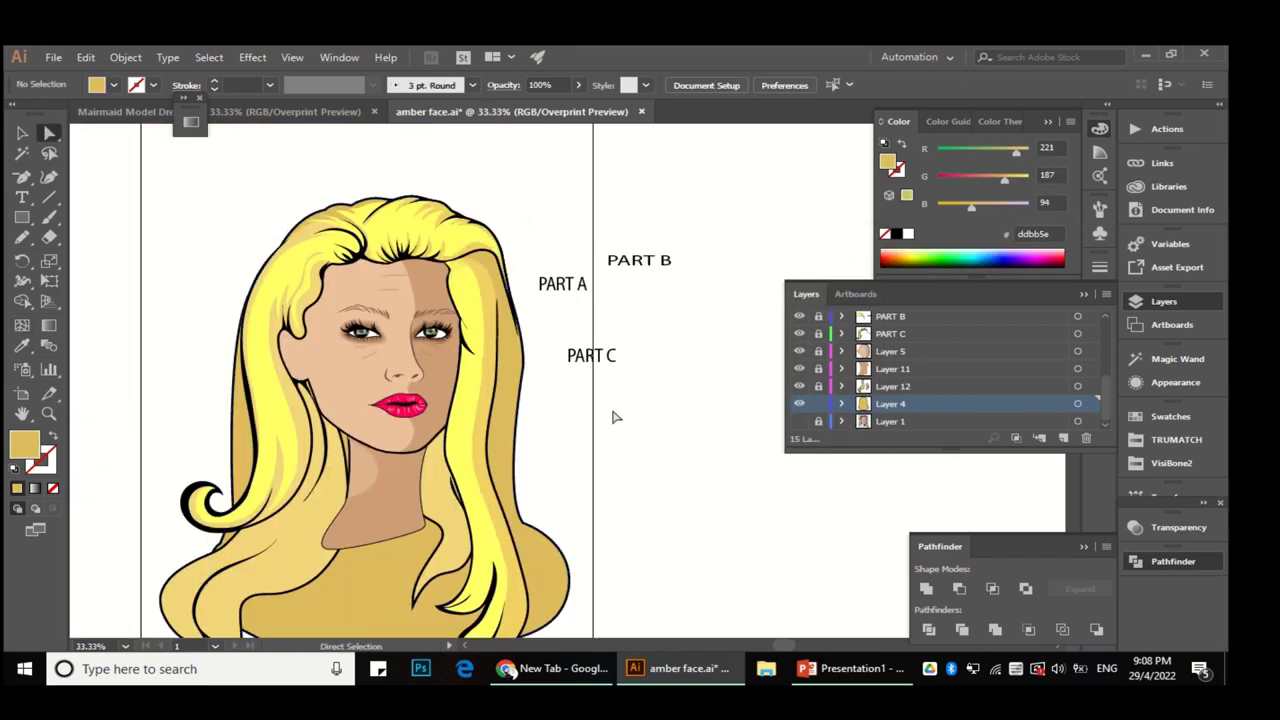
{"action": "scroll", "coordinate": [540, 300], "scroll_direction": "up", "scroll_amount": 3}
{"action": "scroll", "coordinate": [546, 314], "scroll_direction": "down", "scroll_amount": 4}
{"action": "scroll", "coordinate": [603, 420], "scroll_direction": "up", "scroll_amount": 1}
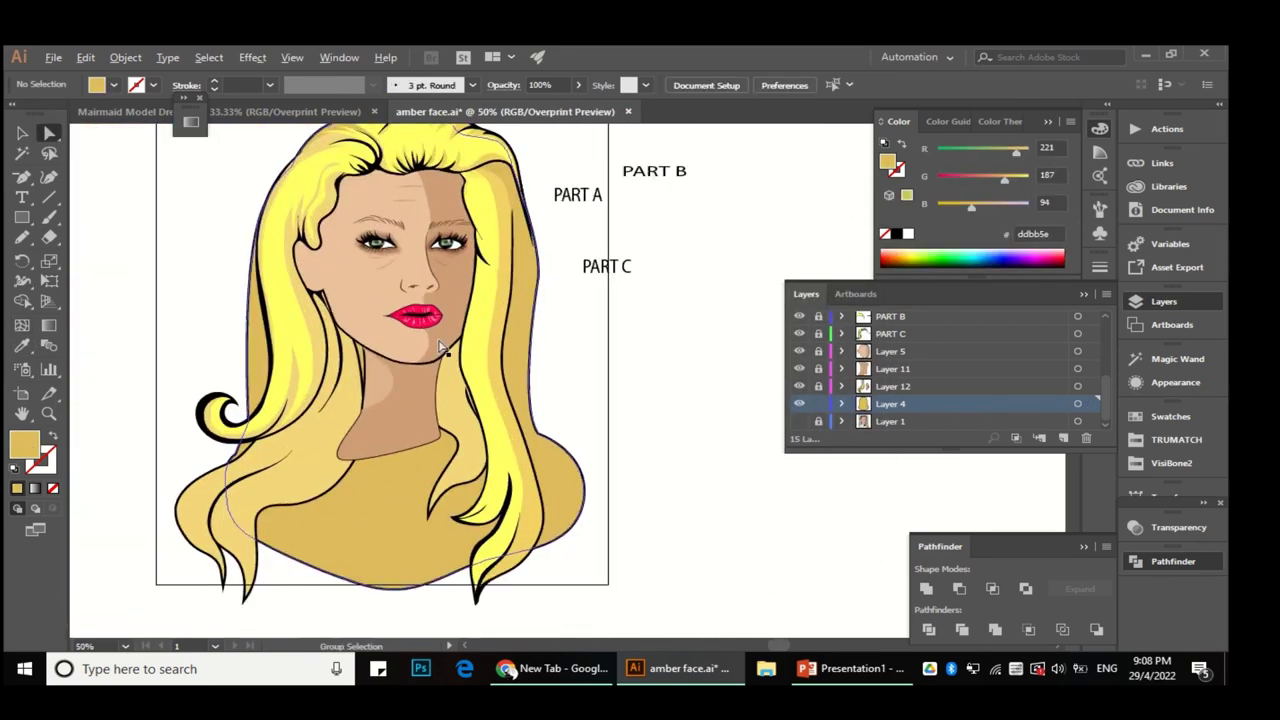
{"action": "scroll", "coordinate": [281, 386], "scroll_direction": "up", "scroll_amount": 2}
{"action": "scroll", "coordinate": [281, 386], "scroll_direction": "down", "scroll_amount": 2}
{"action": "scroll", "coordinate": [294, 360], "scroll_direction": "up", "scroll_amount": 2}
{"action": "scroll", "coordinate": [294, 355], "scroll_direction": "down", "scroll_amount": 2}
{"action": "key", "text": "ctrl+a"}
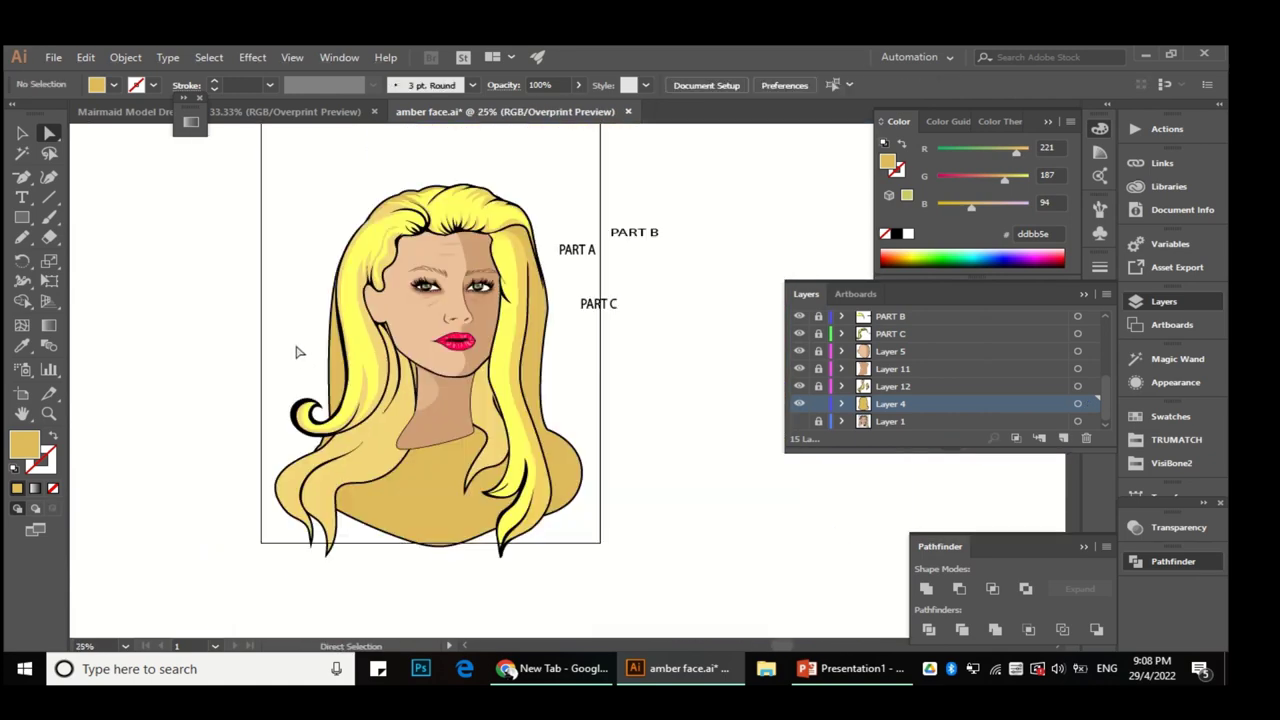
{"action": "key", "text": "v"}
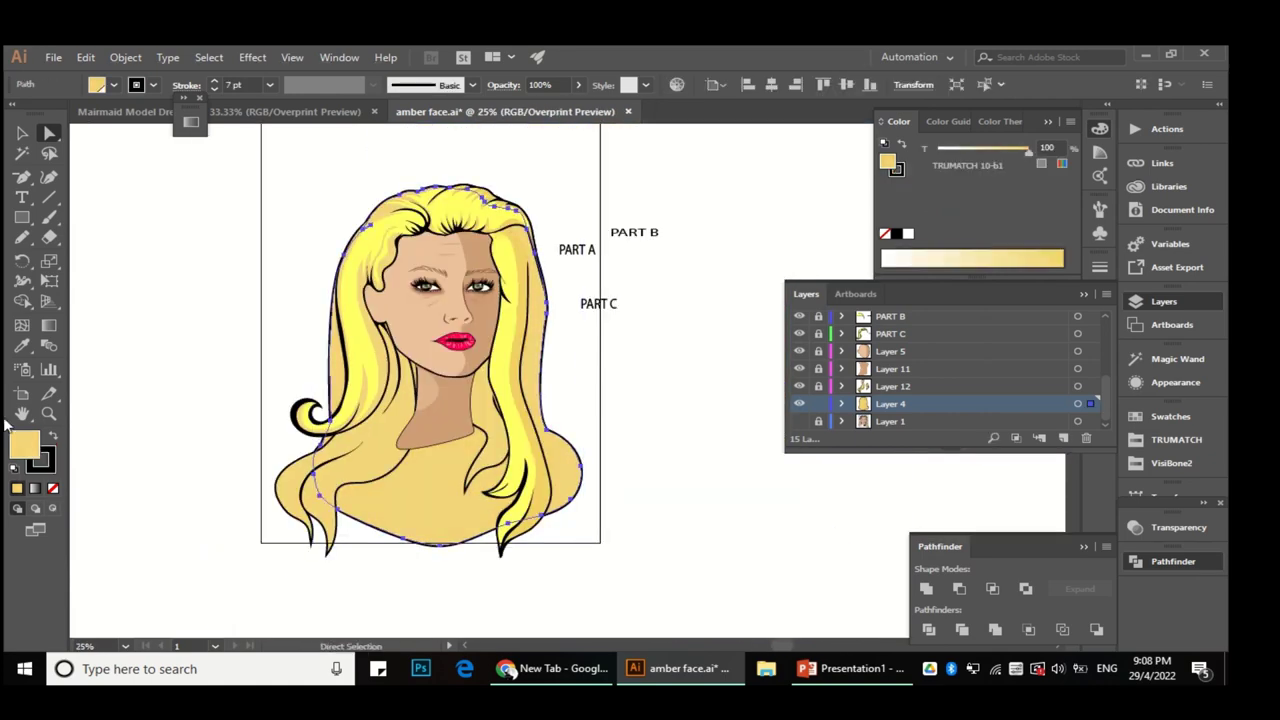
Step: Select the back hair outline shape on Layer 4 with Direct Selection
{"action": "left_click", "coordinate": [22, 240]}
{"action": "key", "text": "ctrl+shift+a"}
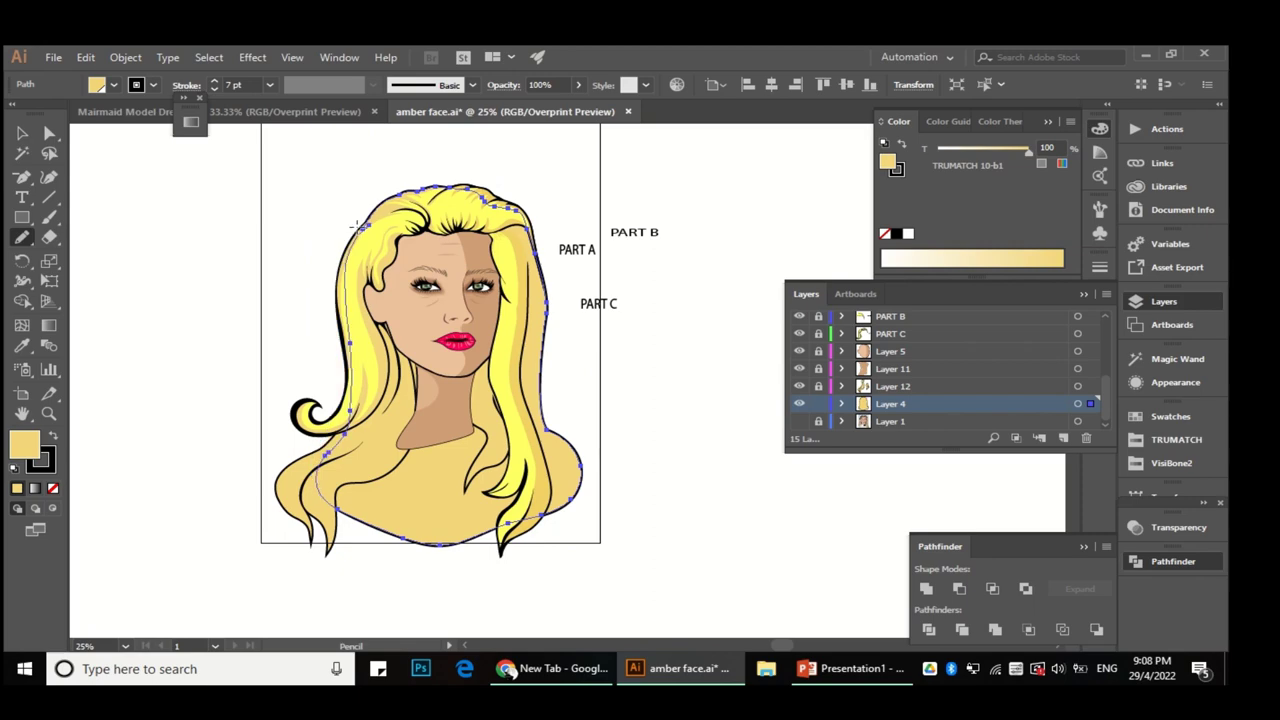
{"action": "key", "text": "a"}
{"action": "scroll", "coordinate": [277, 283], "scroll_direction": "up", "scroll_amount": 2}
{"action": "scroll", "coordinate": [294, 257], "scroll_direction": "down", "scroll_amount": 2}
{"action": "scroll", "coordinate": [565, 285], "scroll_direction": "up", "scroll_amount": 2}
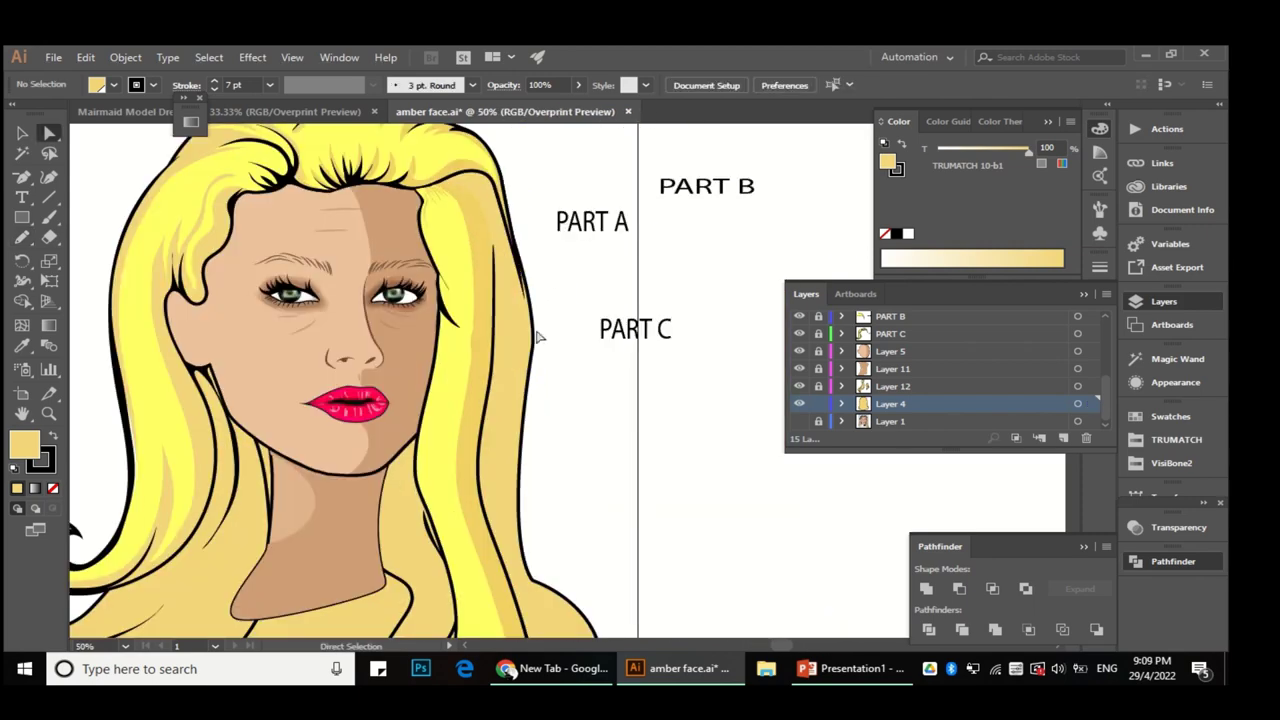
{"action": "left_click", "coordinate": [125, 57]}
{"action": "left_click", "coordinate": [505, 350]}
{"action": "scroll", "coordinate": [505, 350], "scroll_direction": "up", "scroll_amount": 1}
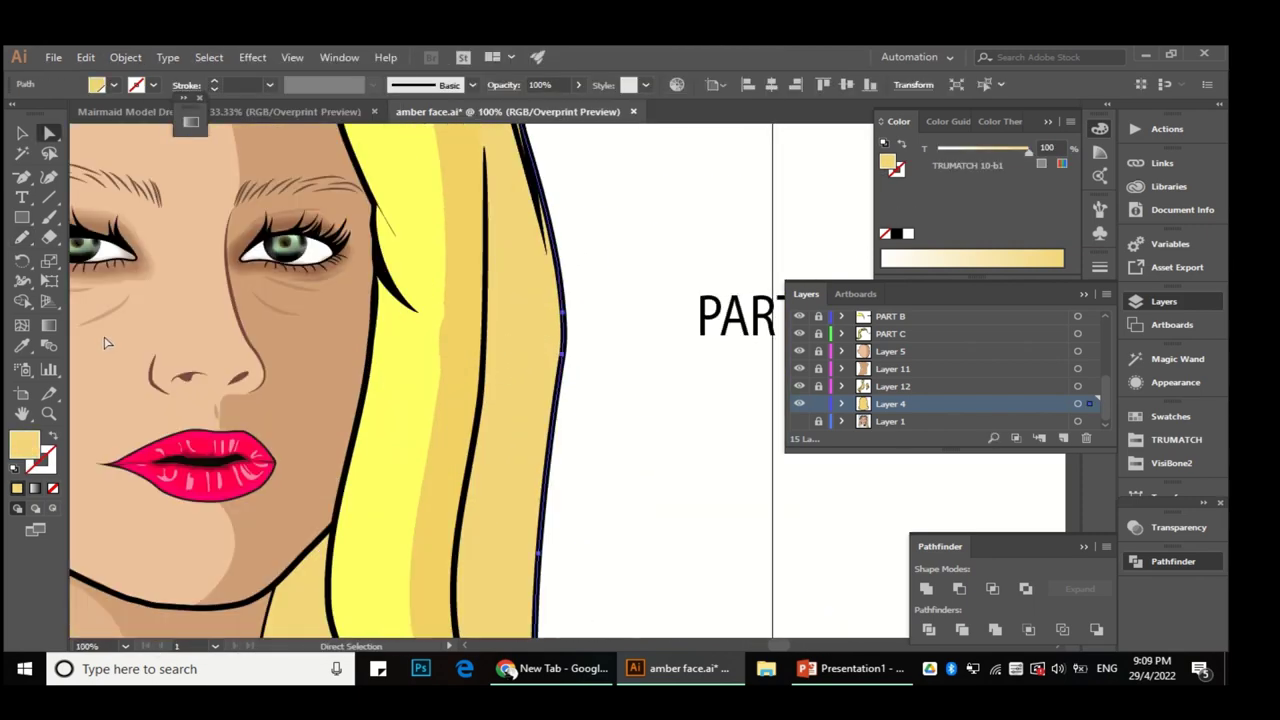
{"action": "scroll", "coordinate": [500, 345], "scroll_direction": "down", "scroll_amount": 2}
{"action": "left_click", "coordinate": [502, 422]}
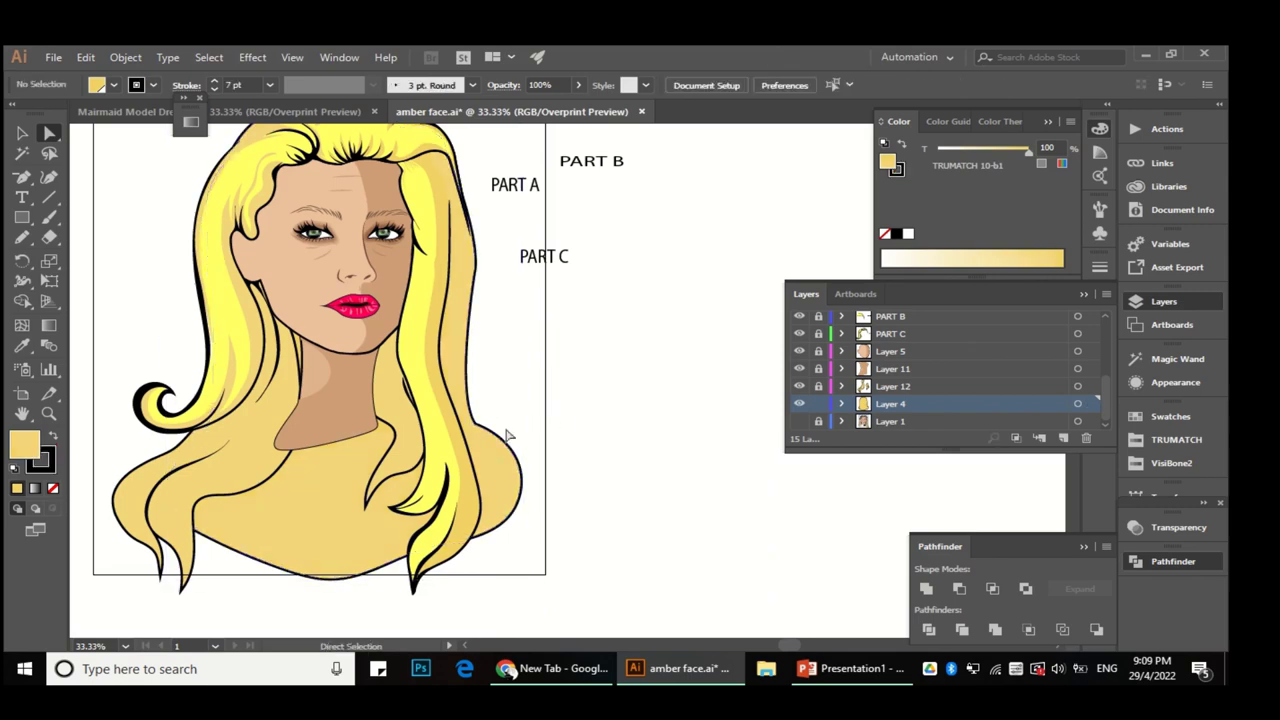
Step: Redraw the lower right hair edge with the Pencil so it ends in a sharp pointed tip
{"action": "key", "text": "n"}
{"action": "scroll", "coordinate": [583, 426], "scroll_direction": "down", "scroll_amount": 1}
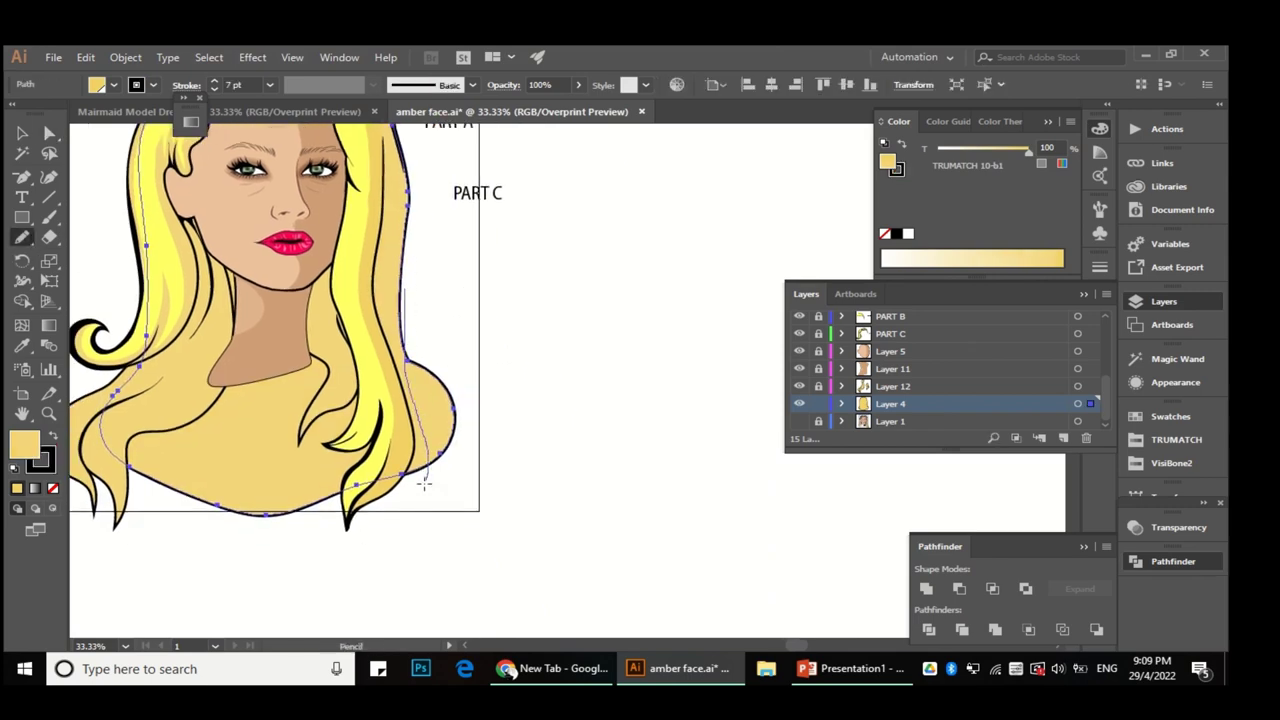
{"action": "left_click_drag", "start_coordinate": [252, 520], "coordinate": [258, 520]}
{"action": "left_click_drag", "start_coordinate": [429, 480], "coordinate": [345, 488]}
{"action": "scroll", "coordinate": [520, 363], "scroll_direction": "down", "scroll_amount": 1}
{"action": "scroll", "coordinate": [466, 460], "scroll_direction": "up", "scroll_amount": 2}
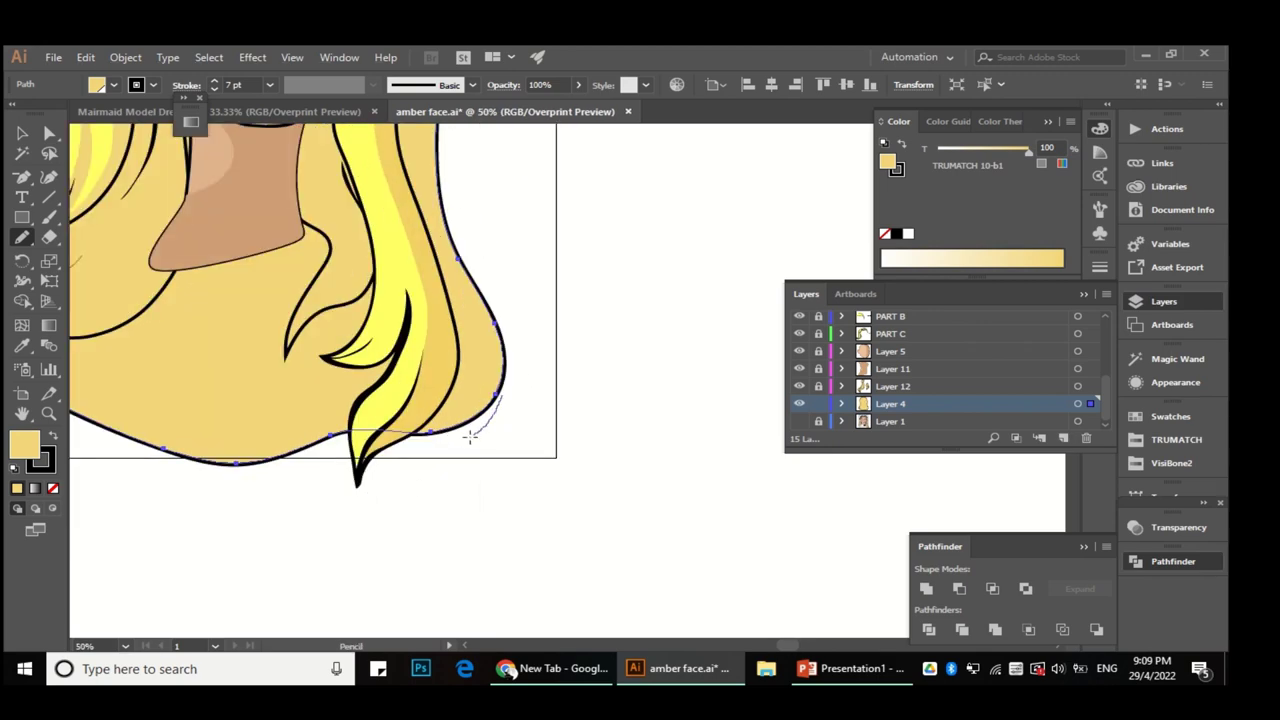
{"action": "left_click_drag", "start_coordinate": [357, 482], "coordinate": [357, 482]}
{"action": "scroll", "coordinate": [700, 370], "scroll_direction": "down", "scroll_amount": 2}
{"action": "scroll", "coordinate": [700, 370], "scroll_direction": "up", "scroll_amount": 3}
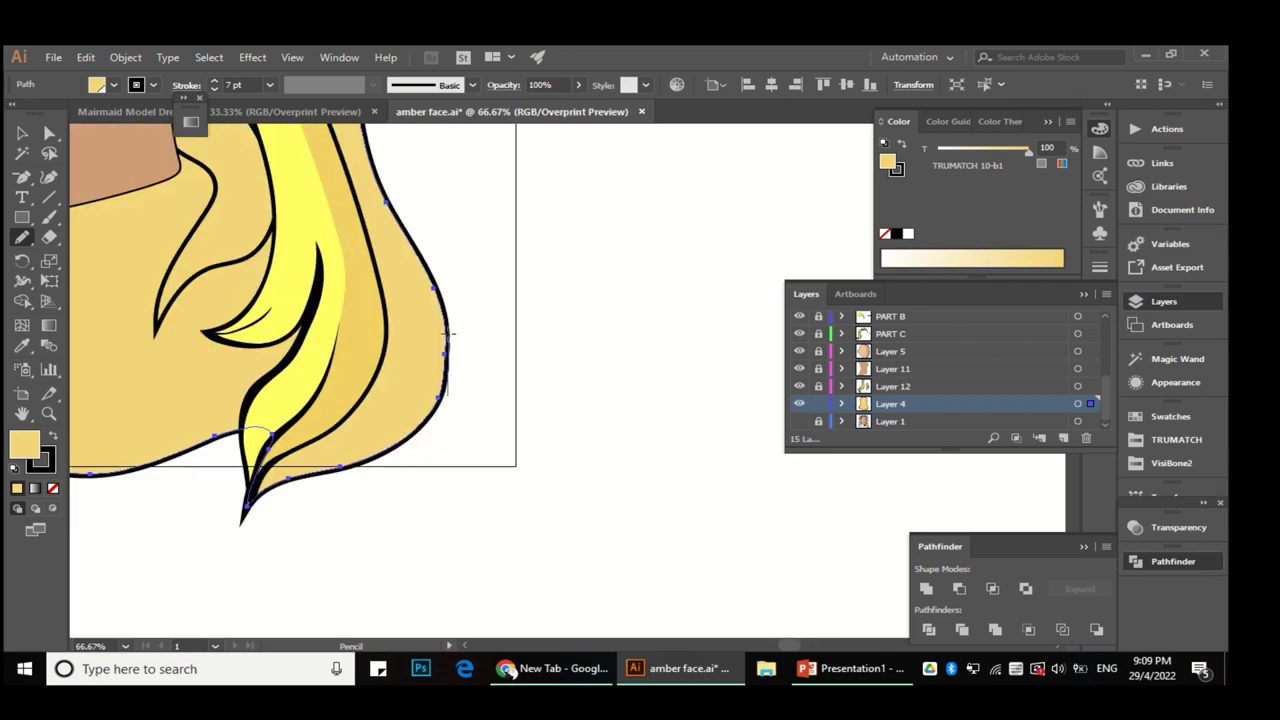
Step: Return to the Selection tool and deselect the redrawn hair
{"action": "key", "text": "v"}
{"action": "left_click", "coordinate": [455, 360]}
{"action": "scroll", "coordinate": [410, 258], "scroll_direction": "down", "scroll_amount": 2}
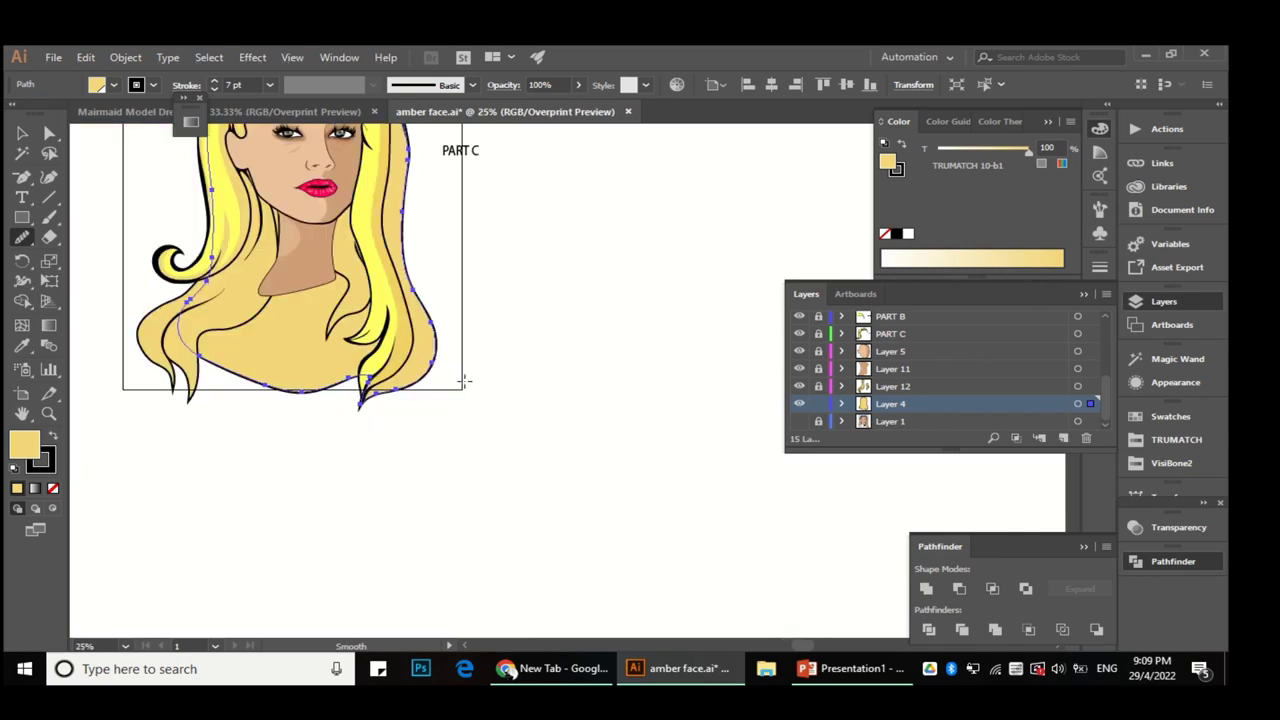
{"action": "scroll", "coordinate": [410, 258], "scroll_direction": "up", "scroll_amount": 2}
{"action": "left_click", "coordinate": [125, 57]}
{"action": "key", "text": "Escape"}
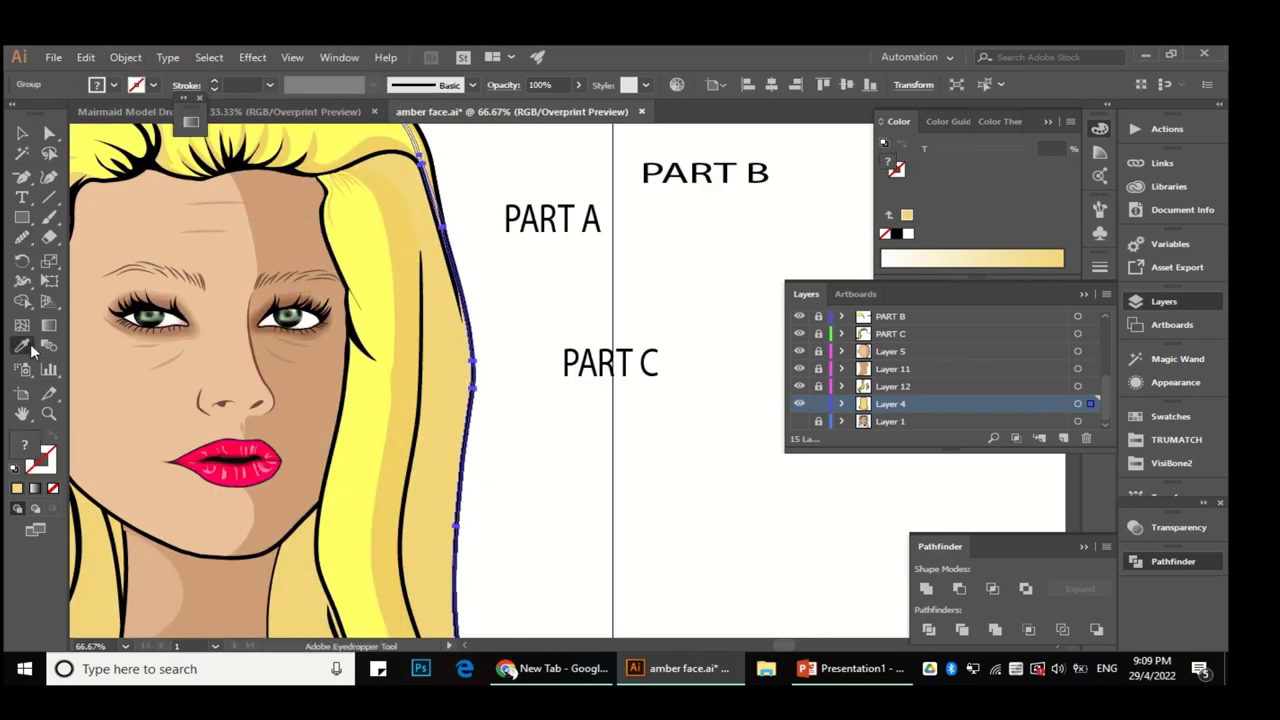
Step: Select the back hair shape and try pale and darker TRUMATCH yellow swatches as its fill
{"action": "left_click", "coordinate": [437, 428]}
{"action": "scroll", "coordinate": [309, 286], "scroll_direction": "up", "scroll_amount": 2}
{"action": "scroll", "coordinate": [374, 357], "scroll_direction": "down", "scroll_amount": 1}
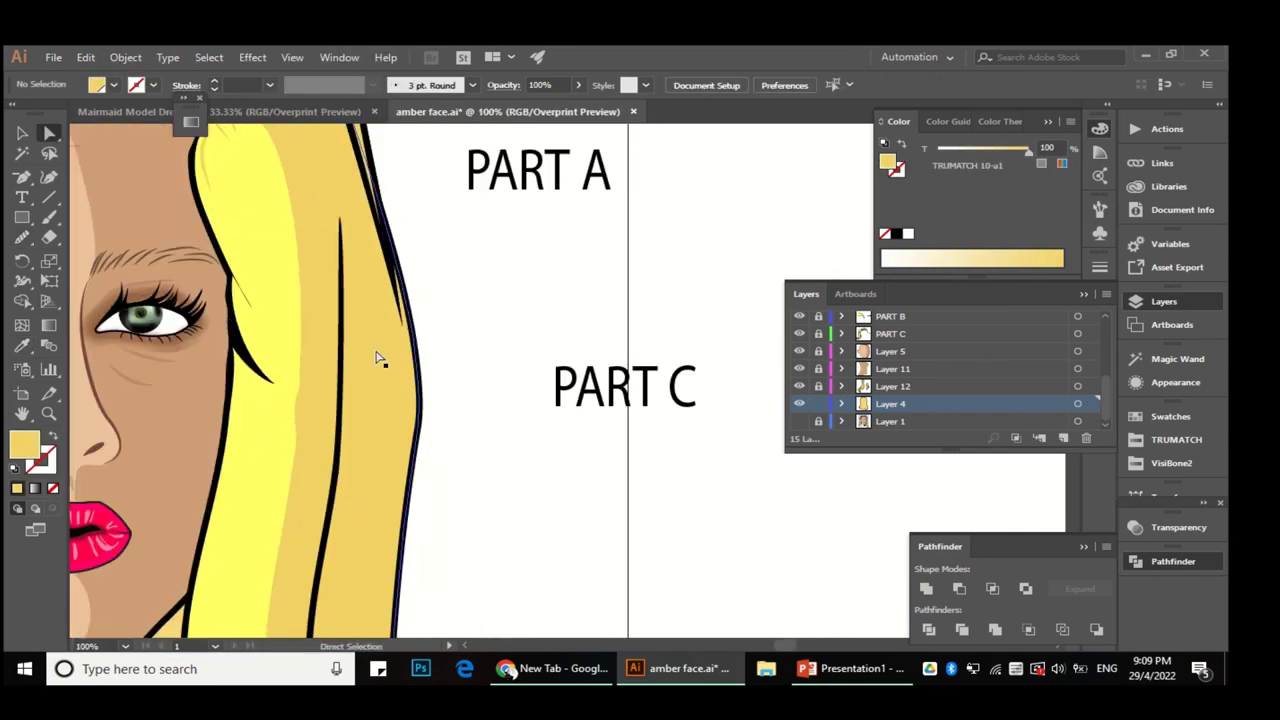
{"action": "left_click", "coordinate": [1200, 444]}
{"action": "left_click", "coordinate": [1048, 490]}
{"action": "left_click", "coordinate": [1075, 487]}
{"action": "scroll", "coordinate": [586, 291], "scroll_direction": "down", "scroll_amount": 3}
{"action": "scroll", "coordinate": [523, 280], "scroll_direction": "up", "scroll_amount": 2}
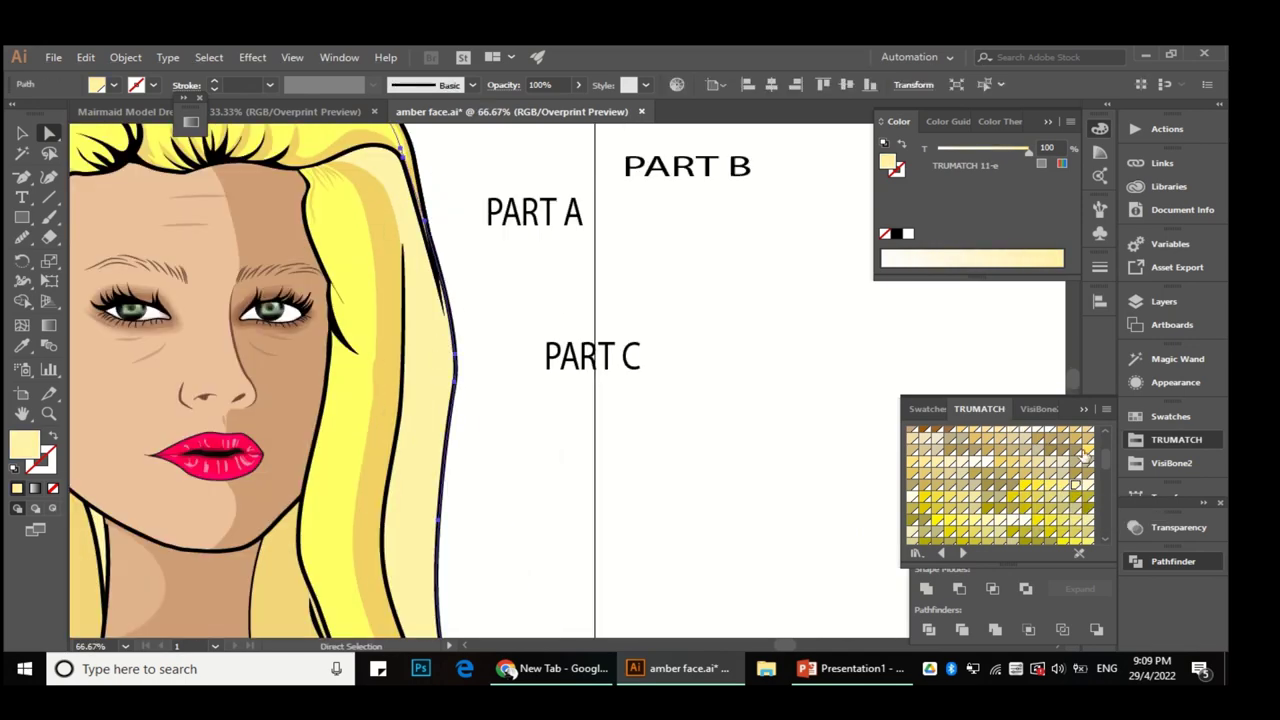
{"action": "left_click", "coordinate": [1048, 465]}
{"action": "key", "text": "i"}
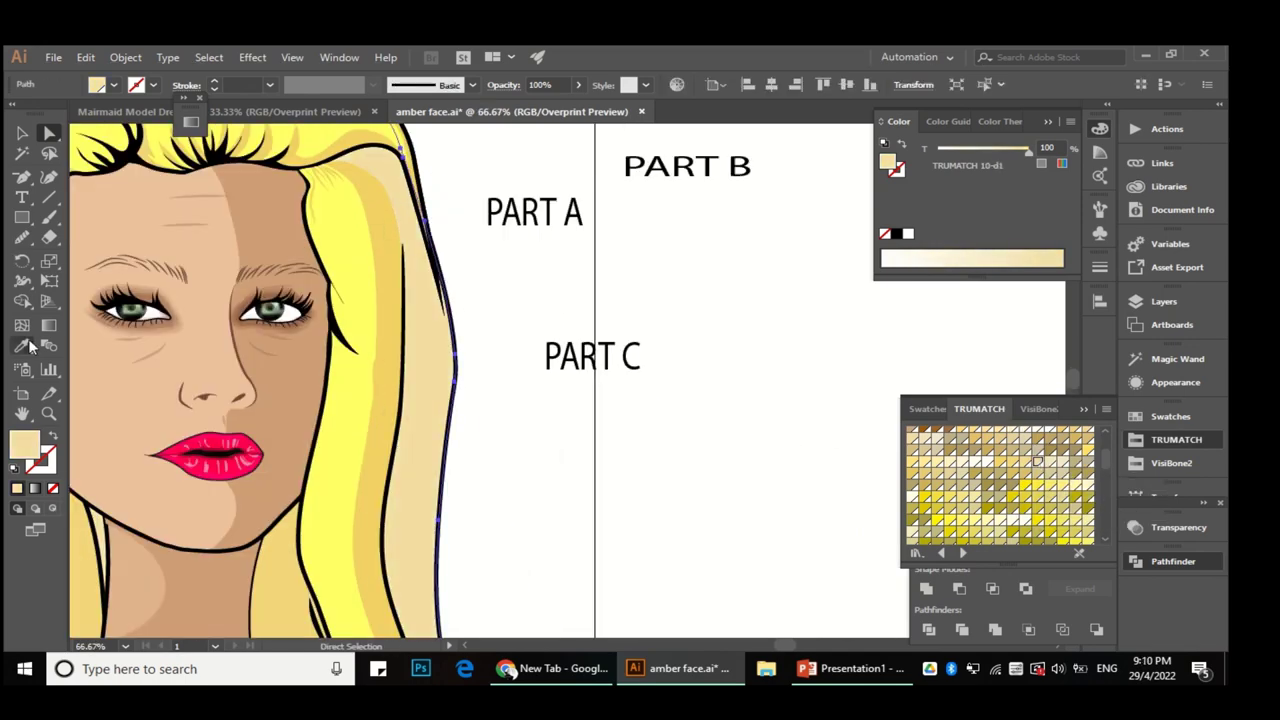
Step: Set the back hair fill to gold ceaa52 in the Color Picker, then deselect it
{"action": "double_click", "coordinate": [24, 444]}
{"action": "left_click", "coordinate": [823, 289]}
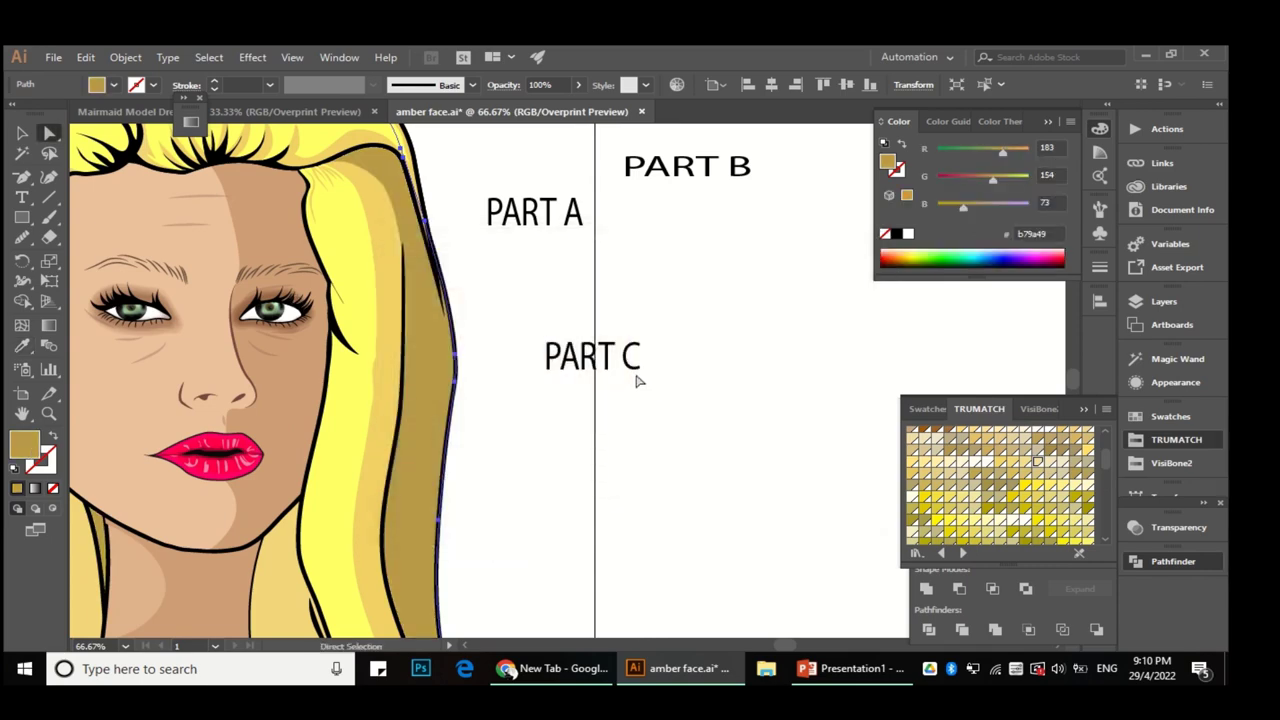
{"action": "scroll", "coordinate": [527, 290], "scroll_direction": "up", "scroll_amount": 3}
{"action": "double_click", "coordinate": [24, 444]}
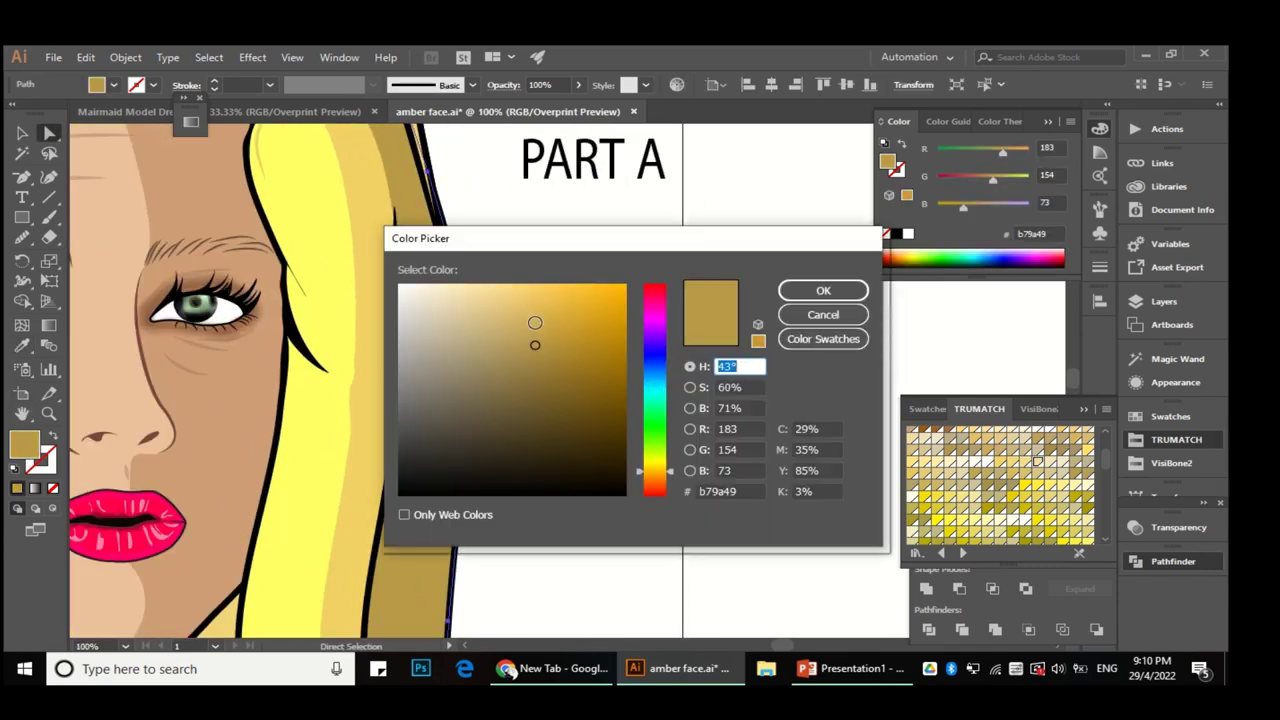
{"action": "left_click", "coordinate": [531, 322]}
{"action": "key", "text": "Return"}
{"action": "left_click", "coordinate": [660, 415]}
{"action": "scroll", "coordinate": [571, 294], "scroll_direction": "down", "scroll_amount": 3}
{"action": "scroll", "coordinate": [586, 357], "scroll_direction": "down", "scroll_amount": 1}
{"action": "scroll", "coordinate": [374, 166], "scroll_direction": "up", "scroll_amount": 3}
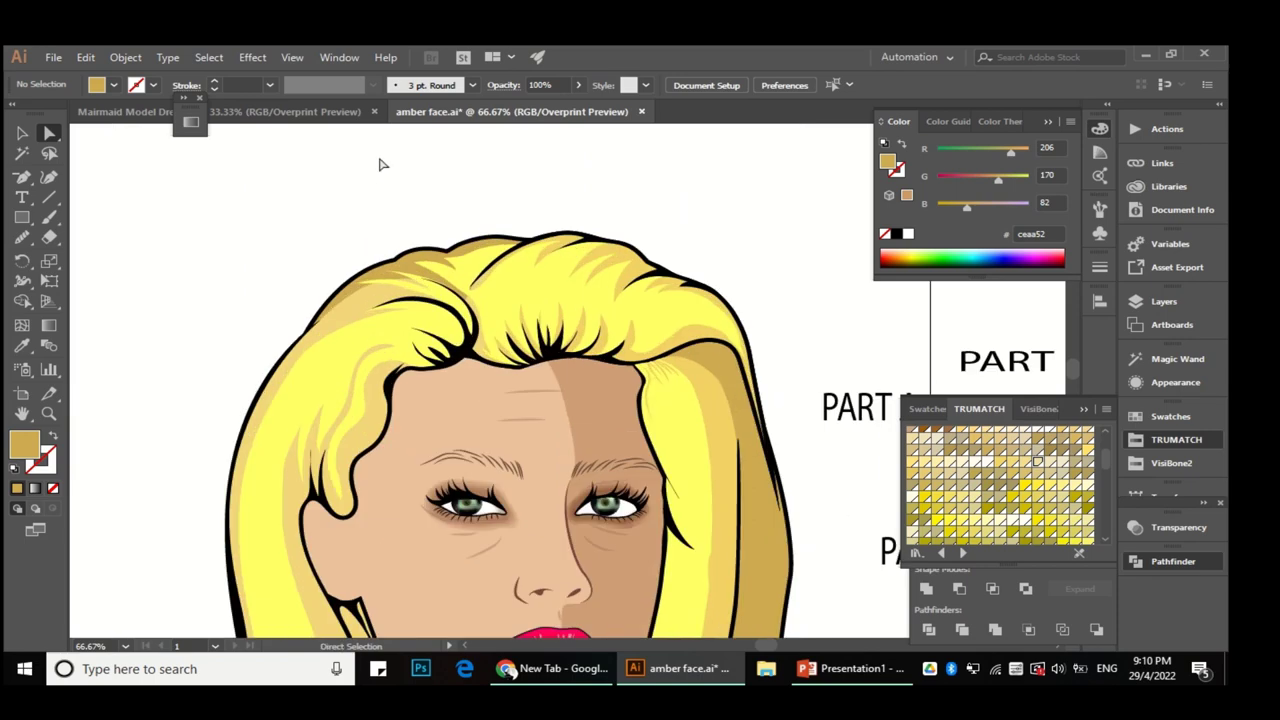
Step: Show the Layers panel and select the long left hair strand on Layer 12
{"action": "scroll", "coordinate": [465, 293], "scroll_direction": "up", "scroll_amount": 2}
{"action": "scroll", "coordinate": [428, 190], "scroll_direction": "down", "scroll_amount": 4}
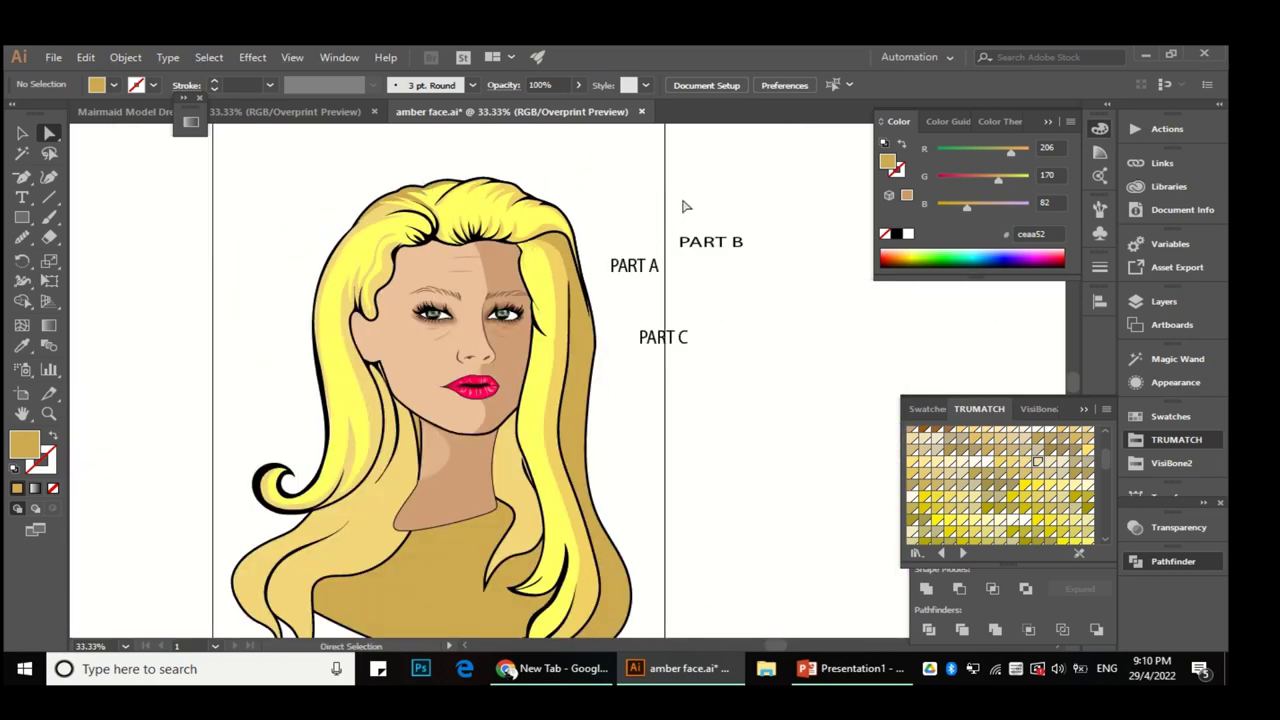
{"action": "left_click", "coordinate": [1165, 301]}
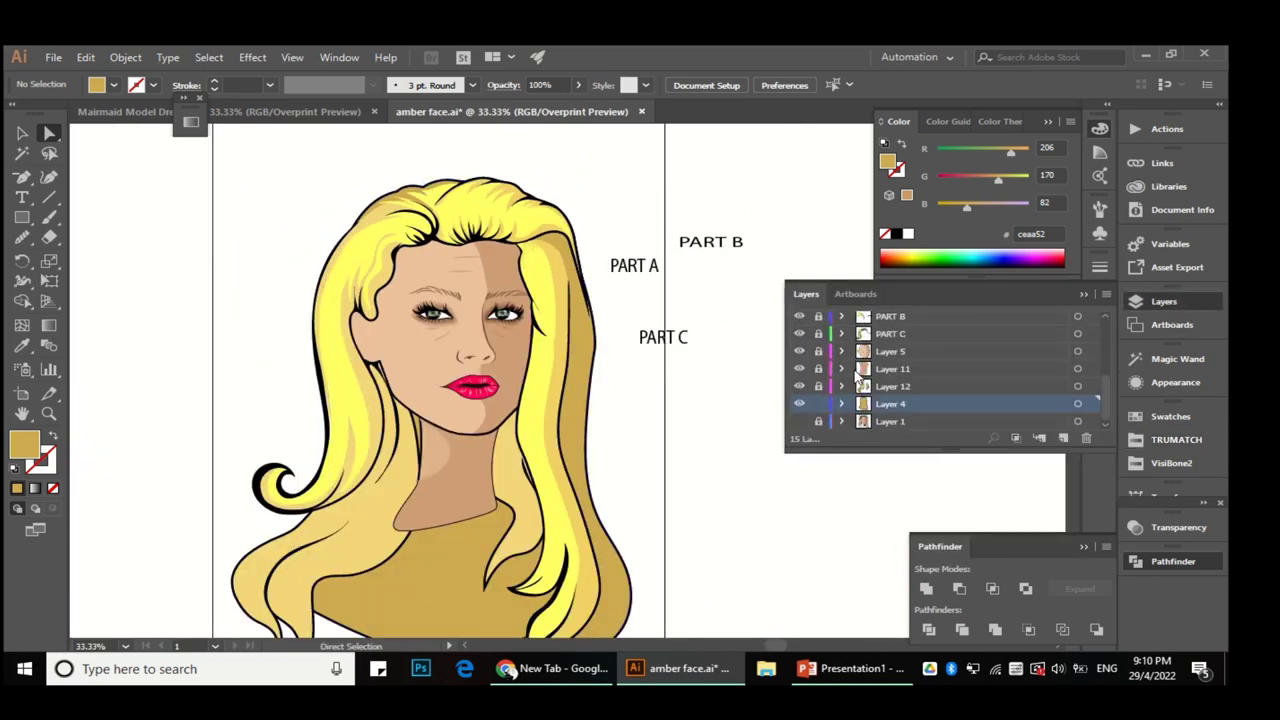
{"action": "left_click", "coordinate": [310, 440]}
{"action": "scroll", "coordinate": [260, 434], "scroll_direction": "up", "scroll_amount": 2}
{"action": "scroll", "coordinate": [423, 448], "scroll_direction": "down", "scroll_amount": 1}
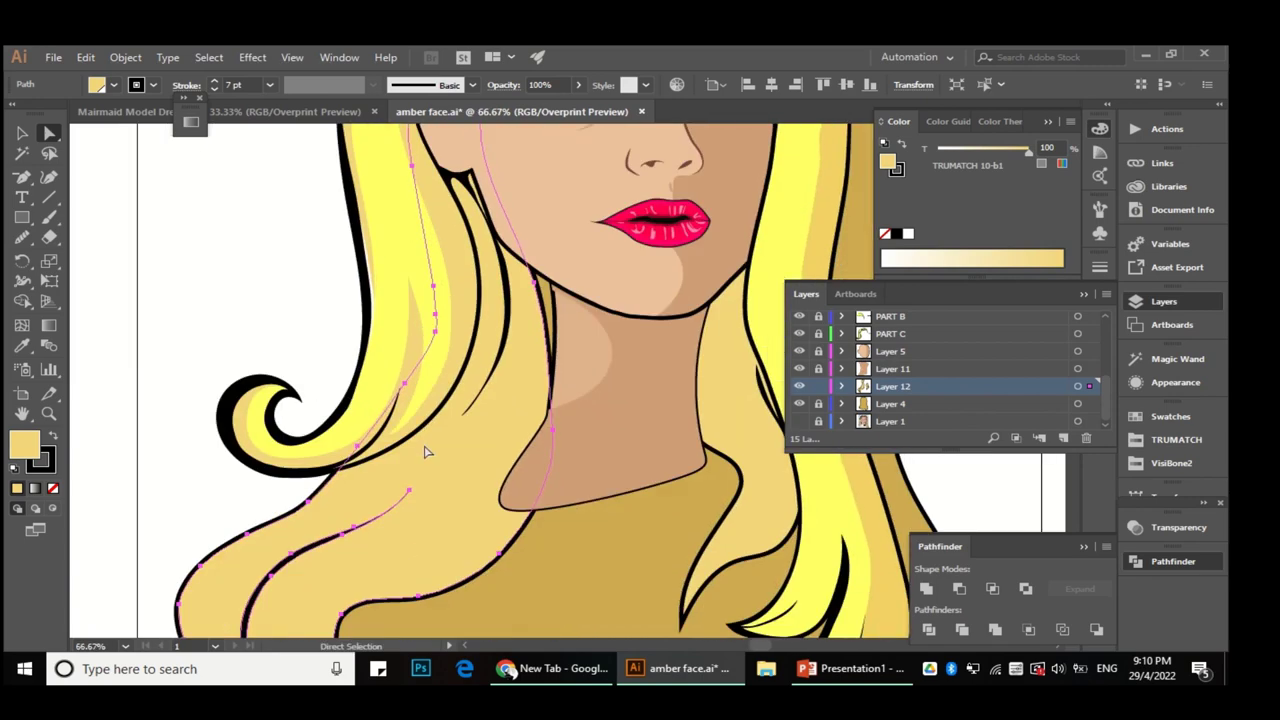
{"action": "scroll", "coordinate": [423, 448], "scroll_direction": "up", "scroll_amount": 1}
Step: Zoom in on the lower hair tips and choose the Pencil tool from the toolbar flyout
{"action": "key", "text": "n"}
{"action": "key", "text": "ctrl+minus"}
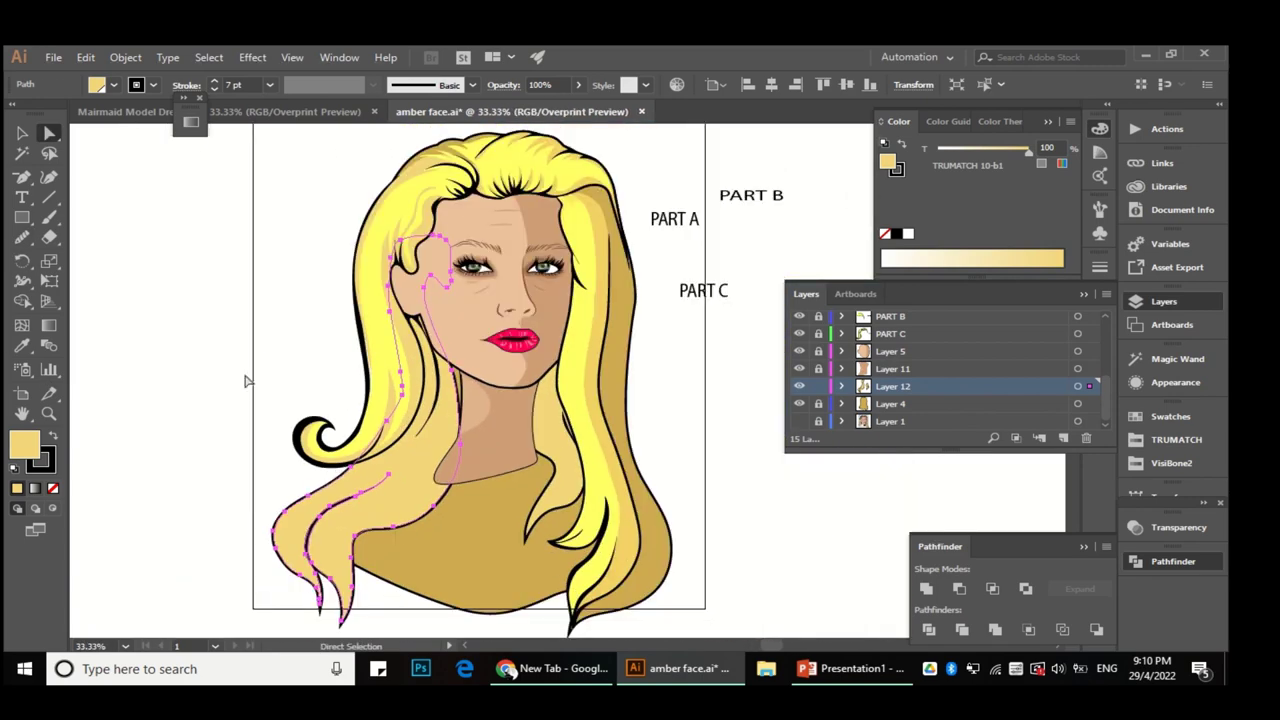
{"action": "key", "text": "ctrl+plus"}
{"action": "key", "text": "ctrl+plus"}
{"action": "key", "text": "ctrl+minus"}
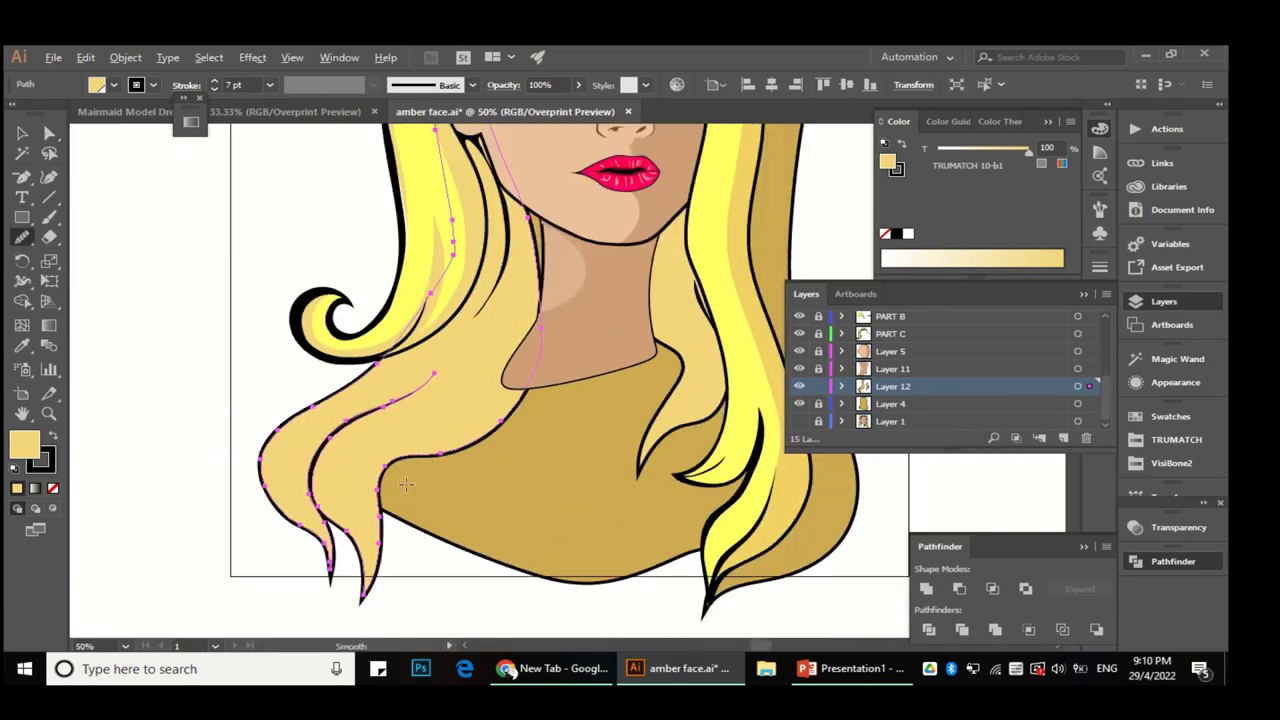
{"action": "key", "text": "ctrl+minus"}
{"action": "key", "text": "ctrl+plus"}
{"action": "left_click", "coordinate": [125, 57]}
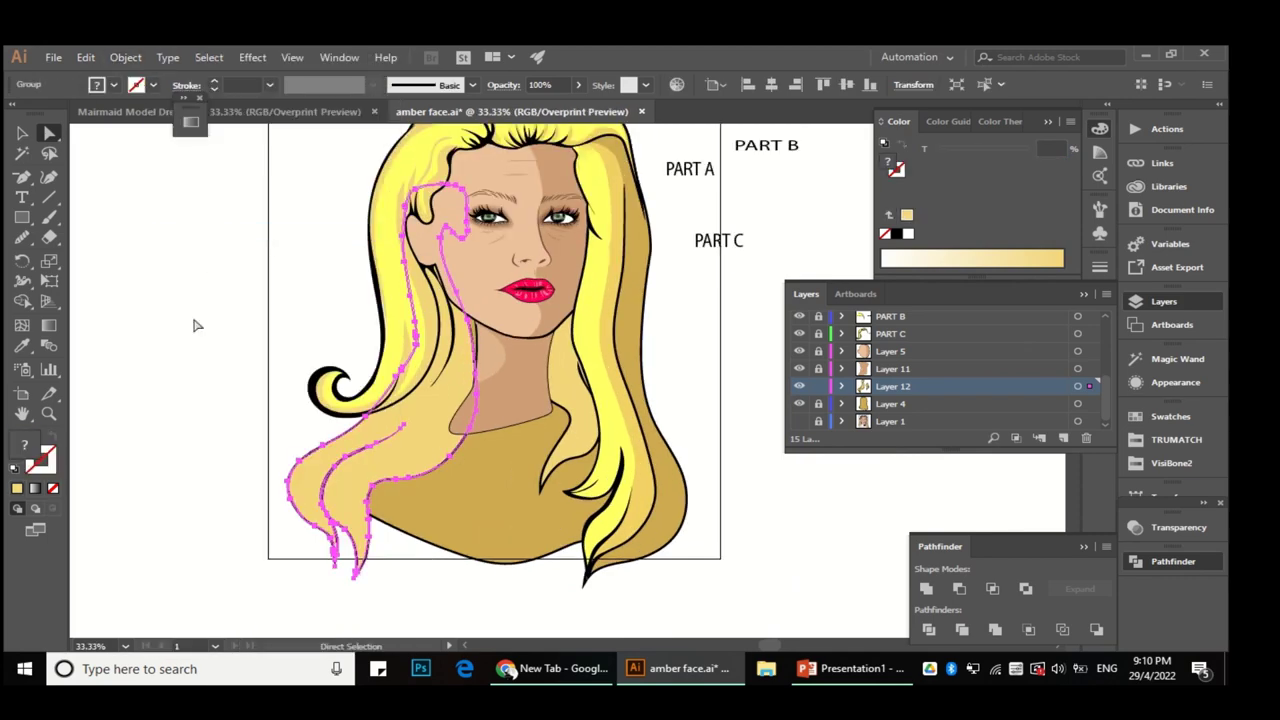
{"action": "key", "text": "ctrl+plus"}
{"action": "key", "text": "ctrl+plus"}
{"action": "key", "text": "ctrl+plus"}
{"action": "left_click", "coordinate": [20, 240]}
{"action": "left_click", "coordinate": [101, 257]}
{"action": "key", "text": "ctrl+minus"}
{"action": "key", "text": "ctrl+minus"}
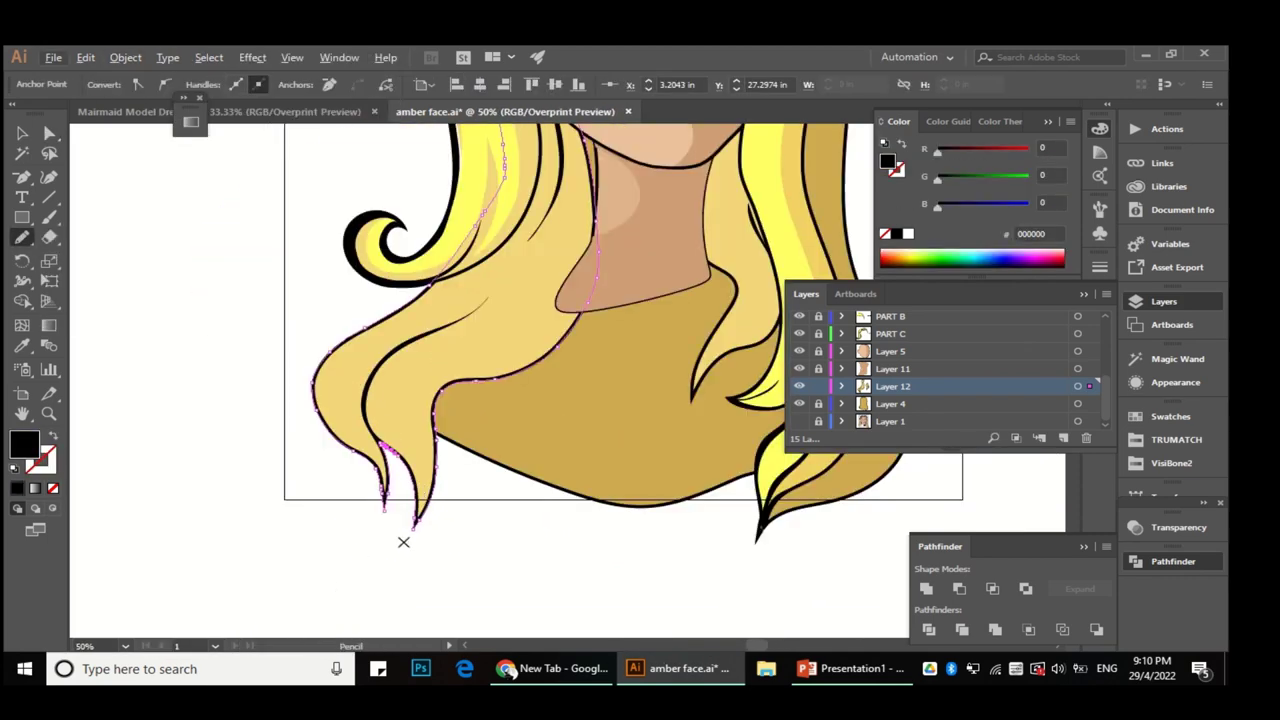
Step: Draw an extra pointed tip at the end of the left hair strand with the Pencil tool
{"action": "key", "text": "ctrl+plus"}
{"action": "left_click_drag", "start_coordinate": [385, 555], "coordinate": [417, 515]}
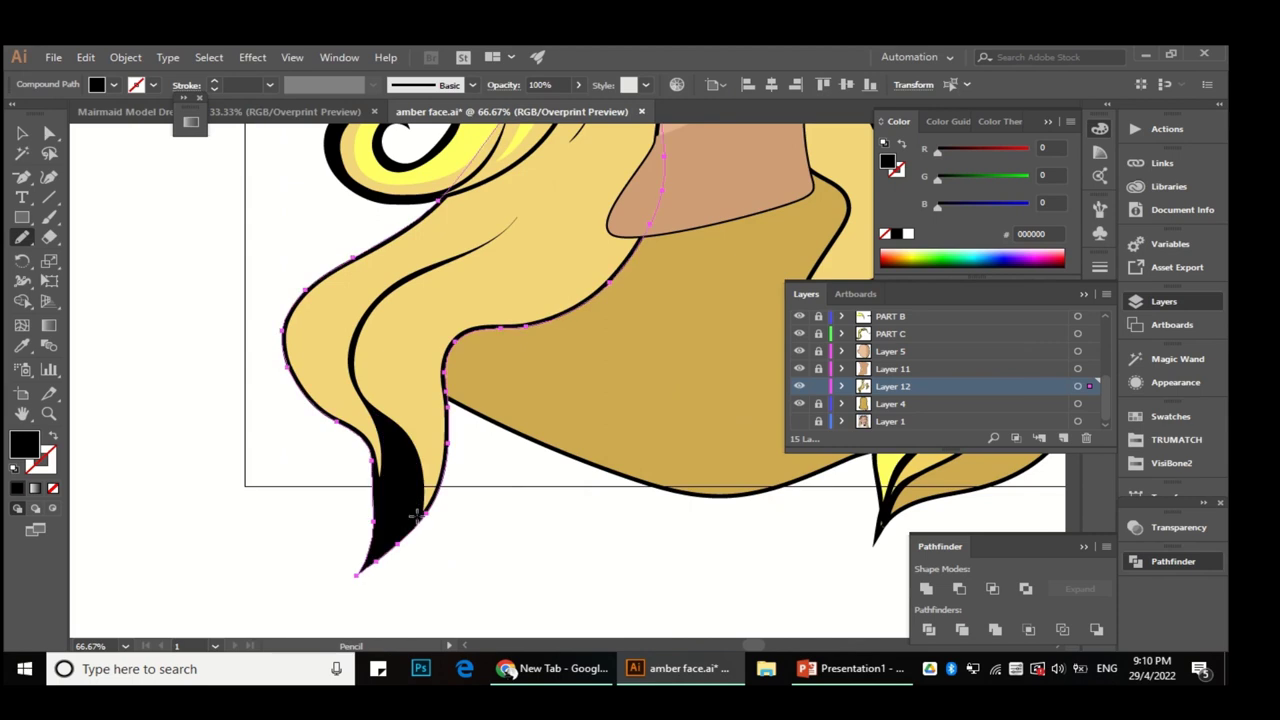
{"action": "left_click_drag", "start_coordinate": [323, 575], "coordinate": [420, 515]}
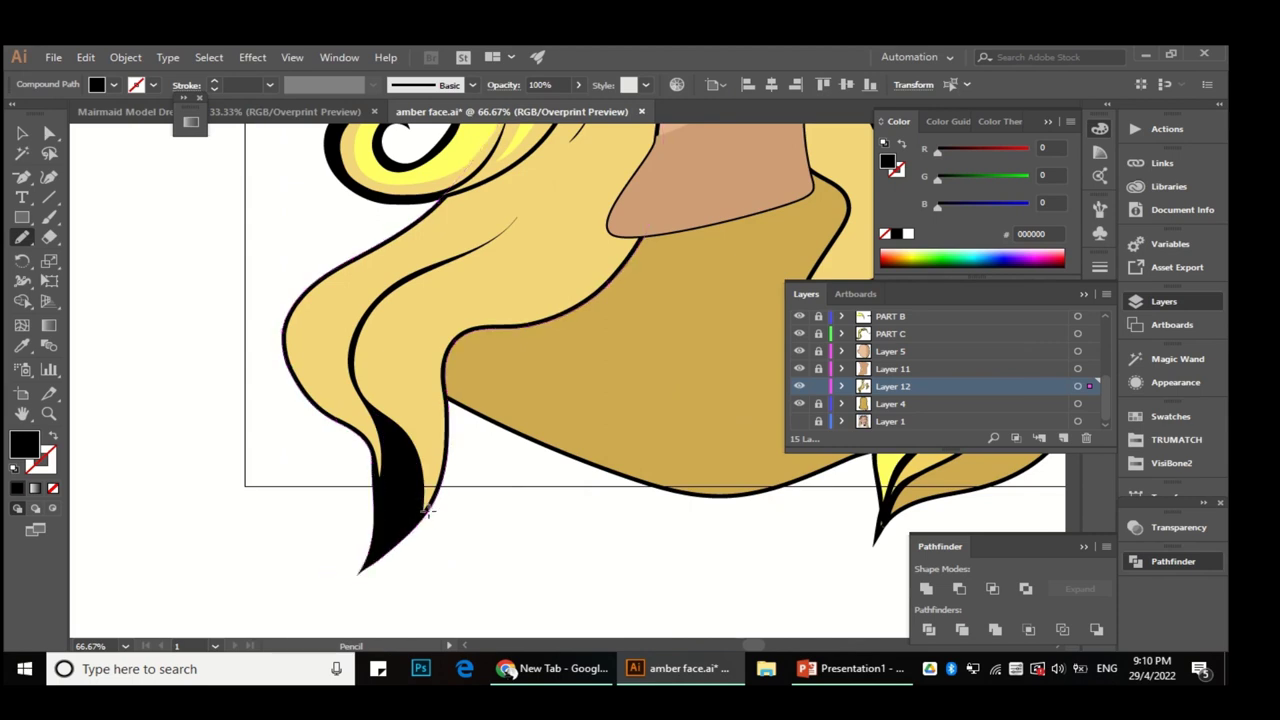
{"action": "key", "text": "i"}
{"action": "left_click", "coordinate": [375, 440]}
{"action": "key", "text": "ctrl+1"}
{"action": "key", "text": "ctrl+z"}
{"action": "key", "text": "a"}
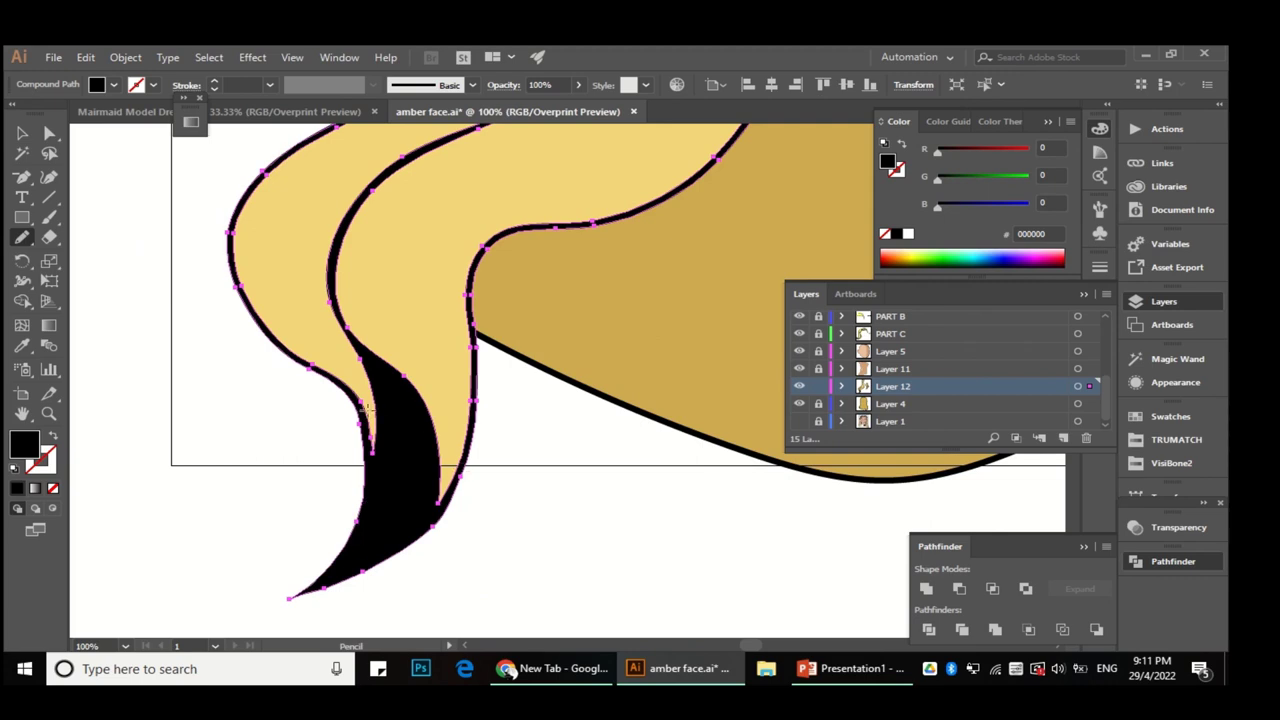
Step: Drag the new tip's end anchor down and to the left to lengthen the point
{"action": "left_click_drag", "start_coordinate": [391, 391], "coordinate": [376, 376]}
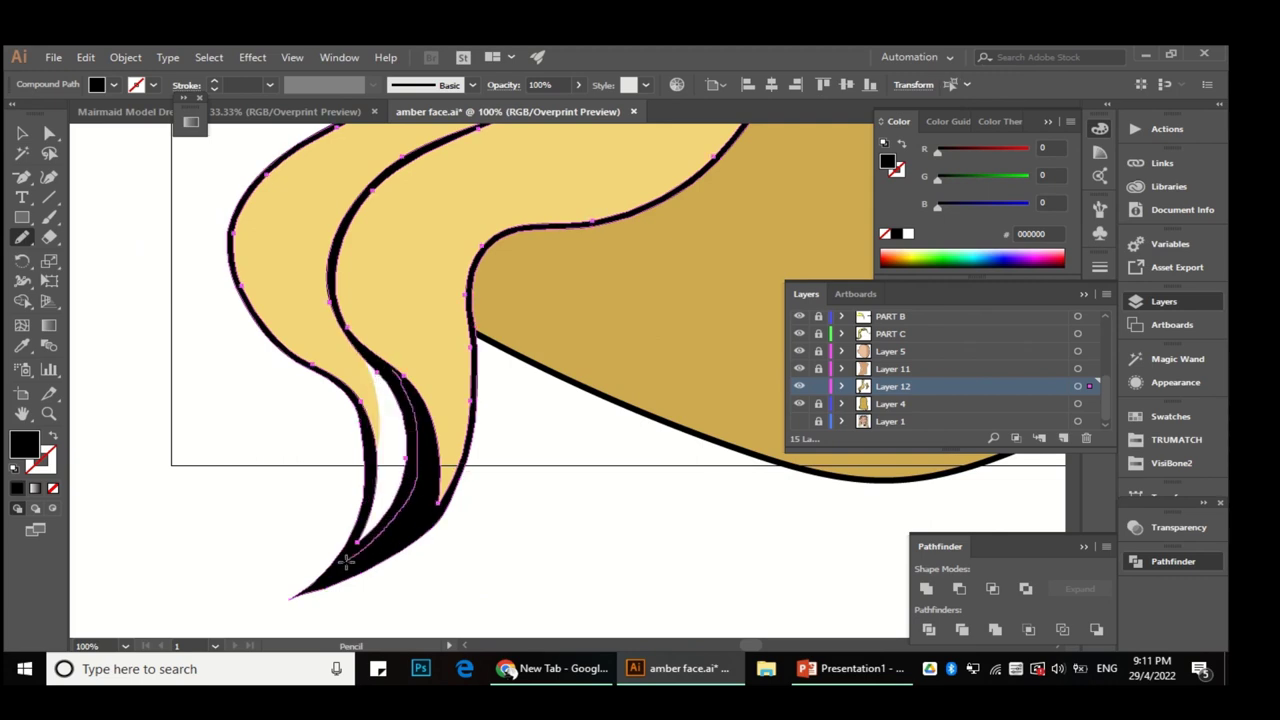
{"action": "key", "text": "ctrl+equal"}
{"action": "key", "text": "a"}
{"action": "left_click_drag", "start_coordinate": [352, 536], "coordinate": [290, 603]}
{"action": "left_click", "coordinate": [290, 603]}
{"action": "scroll", "coordinate": [271, 594], "scroll_direction": "up", "scroll_amount": 1}
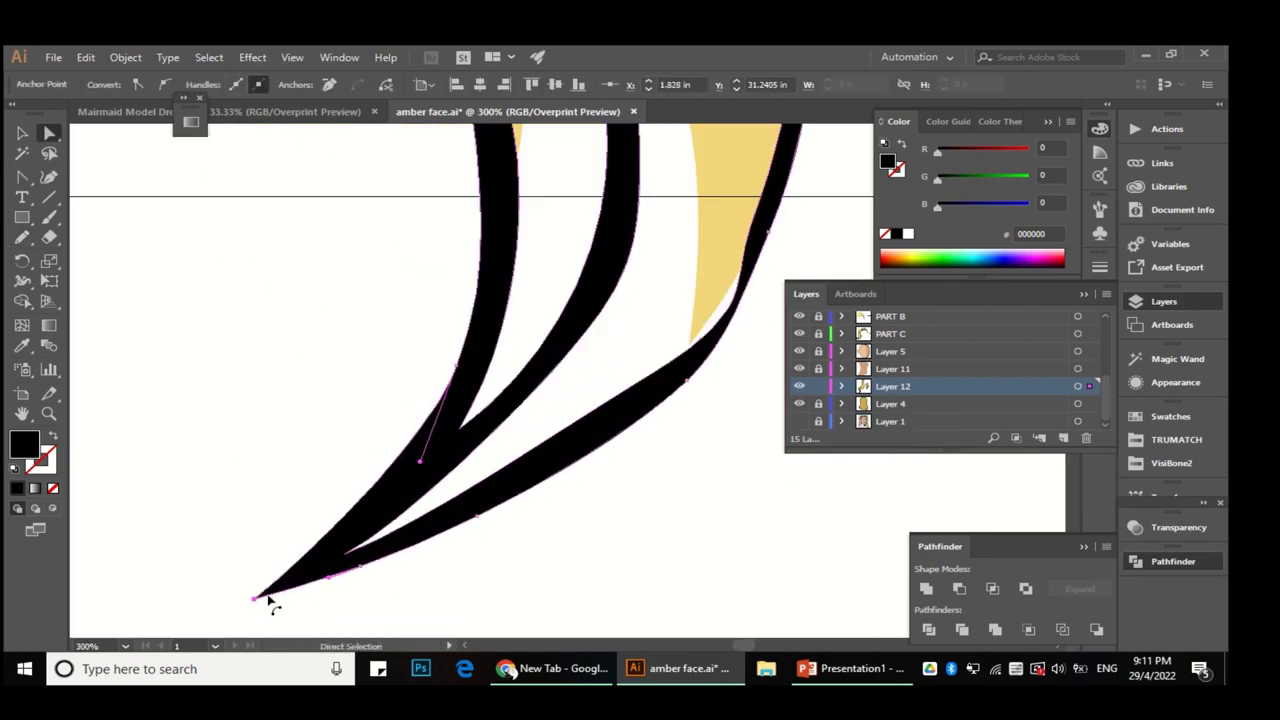
{"action": "scroll", "coordinate": [265, 570], "scroll_direction": "down", "scroll_amount": 2}
Step: Delete the surplus anchor points near the hair tip to smooth it
{"action": "key", "text": "ctrl+equal"}
{"action": "left_click", "coordinate": [357, 529]}
{"action": "key", "text": "minus"}
{"action": "left_click", "coordinate": [366, 529]}
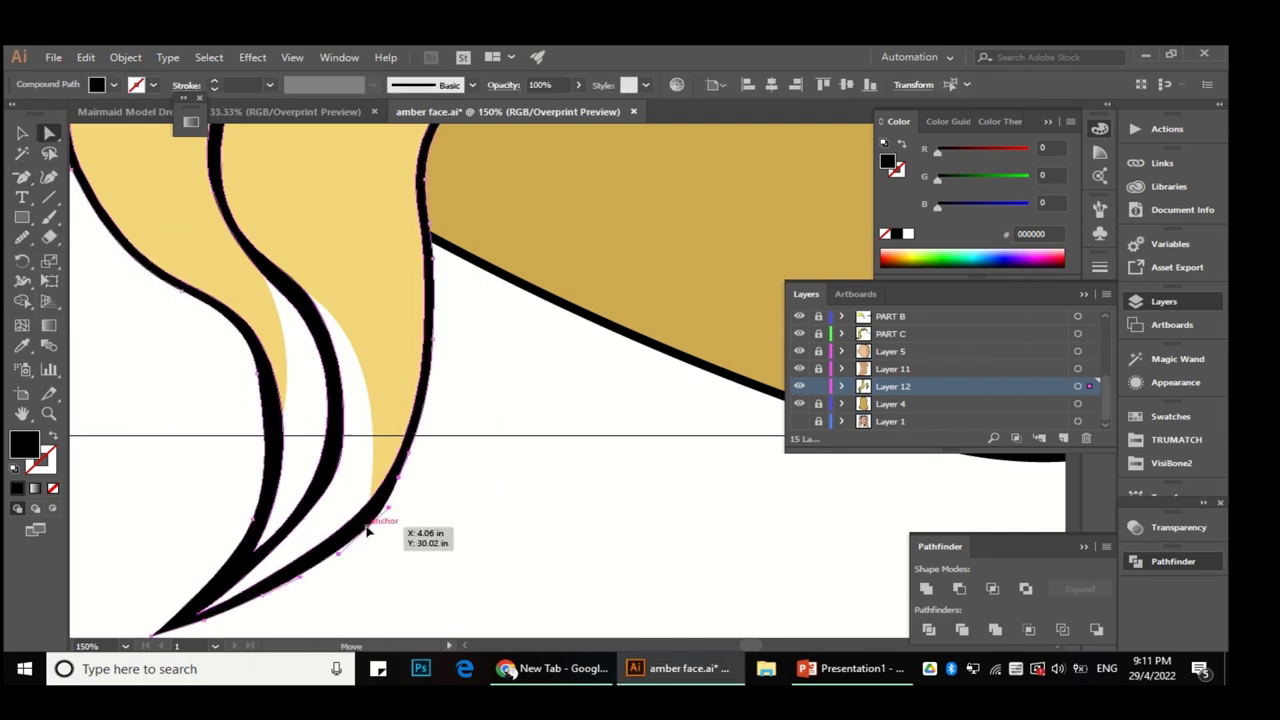
{"action": "left_click", "coordinate": [15, 242], "text": "alt"}
{"action": "scroll", "coordinate": [330, 470], "scroll_direction": "down", "scroll_amount": 1}
{"action": "scroll", "coordinate": [330, 470], "scroll_direction": "up", "scroll_amount": 2}
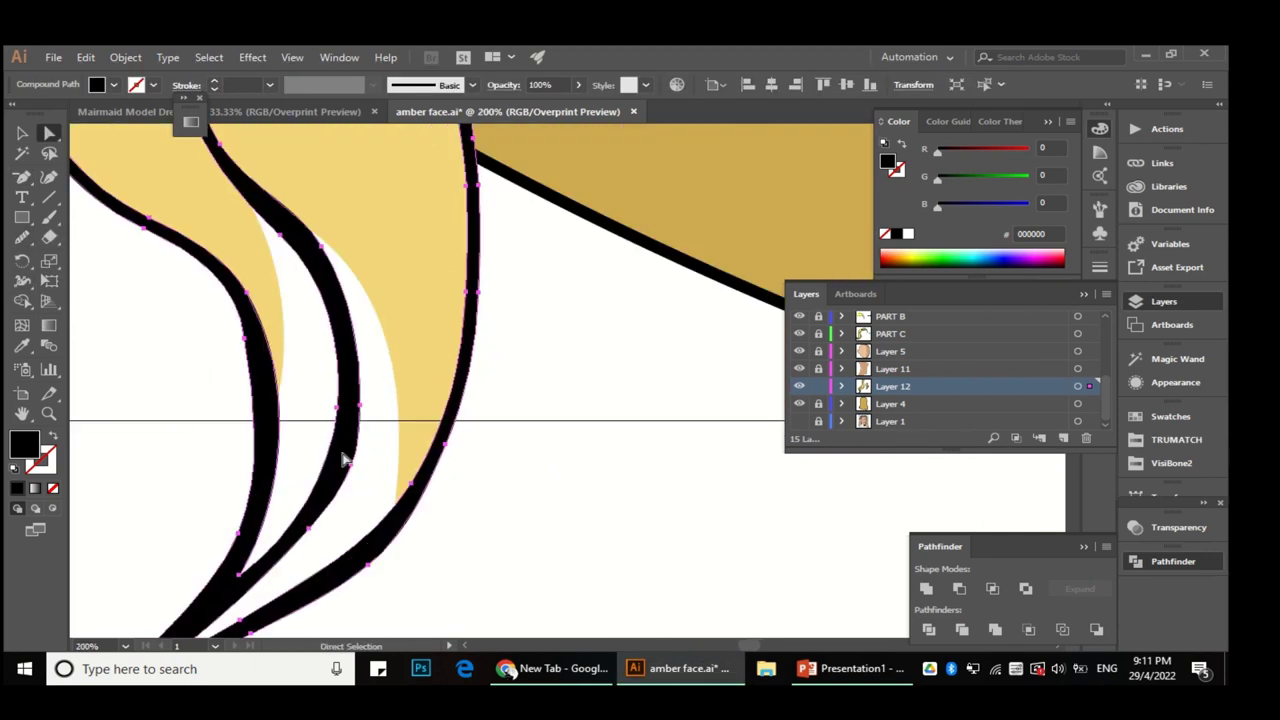
{"action": "scroll", "coordinate": [313, 481], "scroll_direction": "down", "scroll_amount": 3}
Step: Return to the Pencil tool and deselect the reshaped hair paths
{"action": "left_click", "coordinate": [372, 344], "text": "ctrl"}
{"action": "left_click", "coordinate": [21, 238]}
{"action": "left_click", "coordinate": [101, 257]}
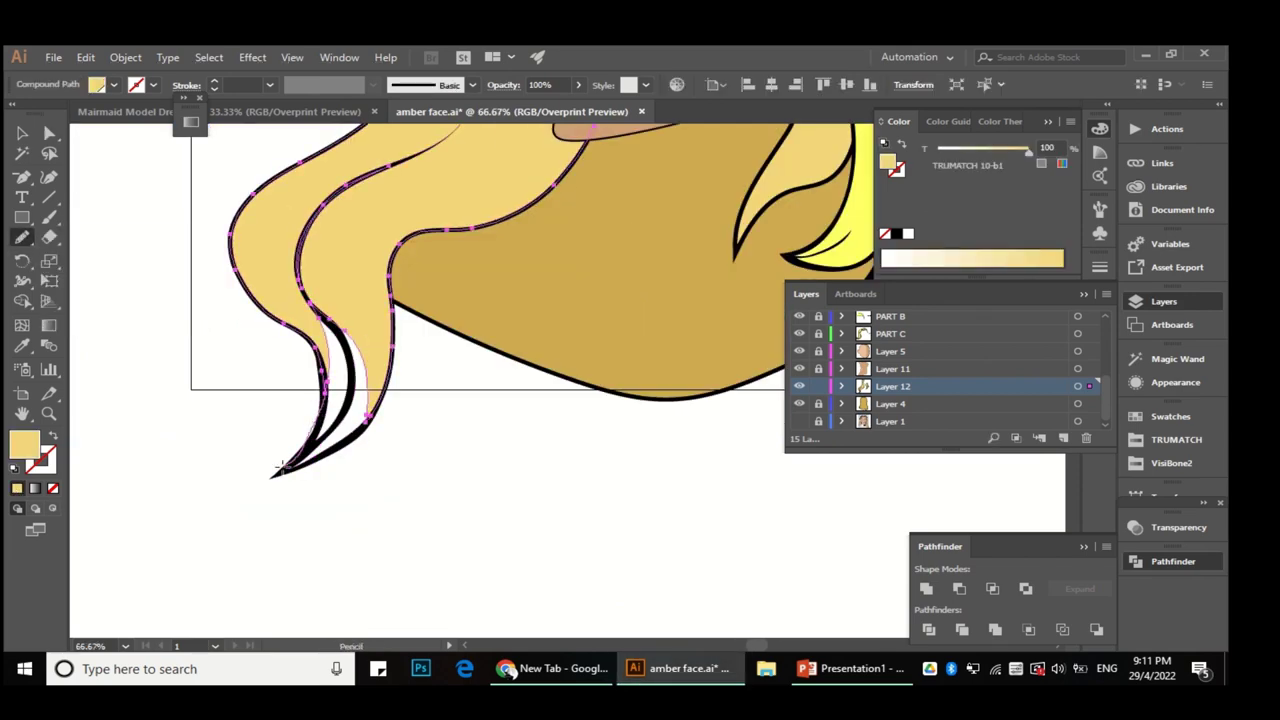
{"action": "key", "text": "a"}
{"action": "scroll", "coordinate": [375, 413], "scroll_direction": "down", "scroll_amount": 2}
{"action": "scroll", "coordinate": [486, 471], "scroll_direction": "down", "scroll_amount": 2}
{"action": "left_click", "coordinate": [486, 471]}
{"action": "scroll", "coordinate": [543, 386], "scroll_direction": "up", "scroll_amount": 3}
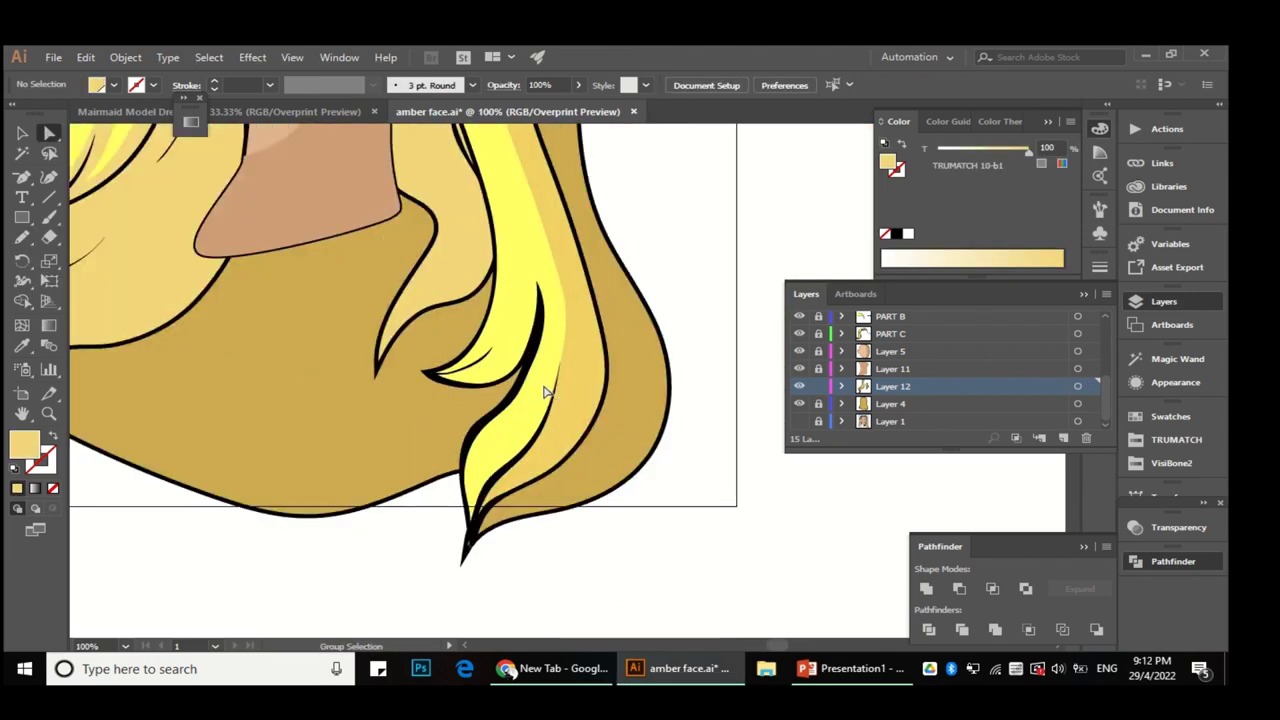
Step: Make the light yellow hair colour the current fill by sampling it with the Eyedropper
{"action": "scroll", "coordinate": [540, 415], "scroll_direction": "down", "scroll_amount": 1}
{"action": "left_click", "coordinate": [540, 415]}
{"action": "scroll", "coordinate": [394, 486], "scroll_direction": "up", "scroll_amount": 4}
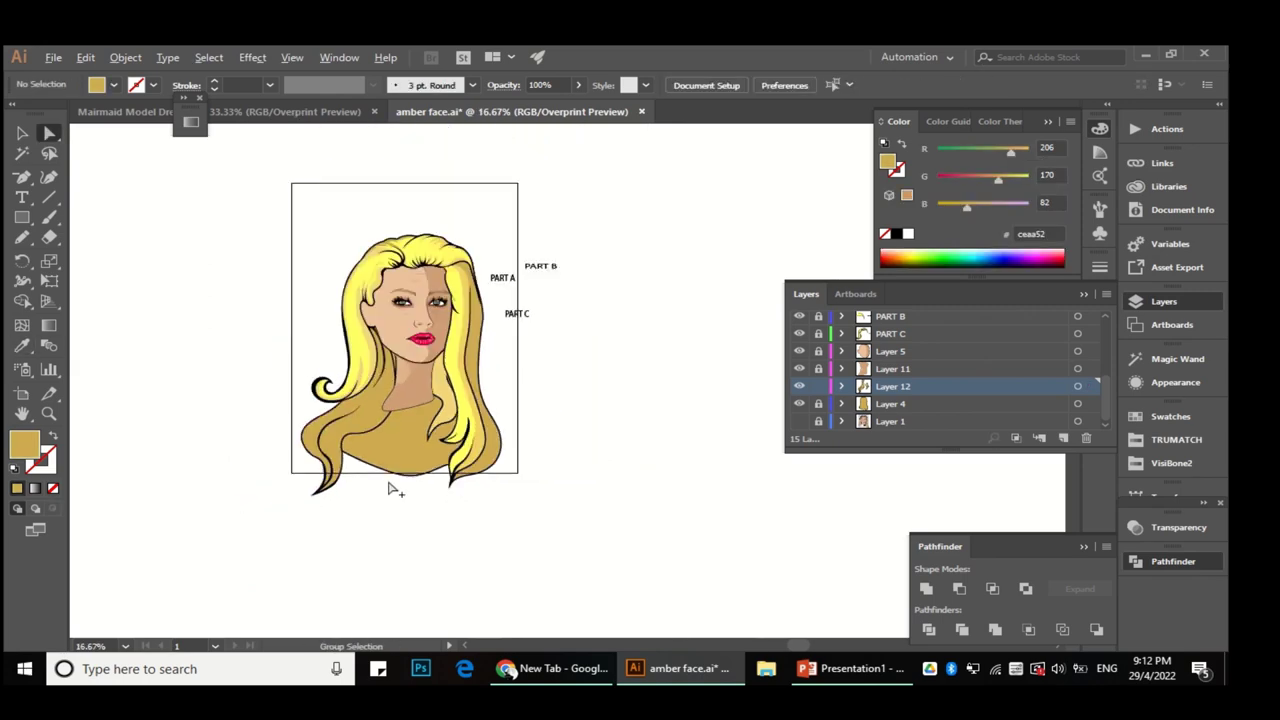
{"action": "left_click", "coordinate": [257, 505]}
{"action": "scroll", "coordinate": [257, 505], "scroll_direction": "up", "scroll_amount": 2}
{"action": "key", "text": "i"}
{"action": "scroll", "coordinate": [594, 223], "scroll_direction": "up", "scroll_amount": 3}
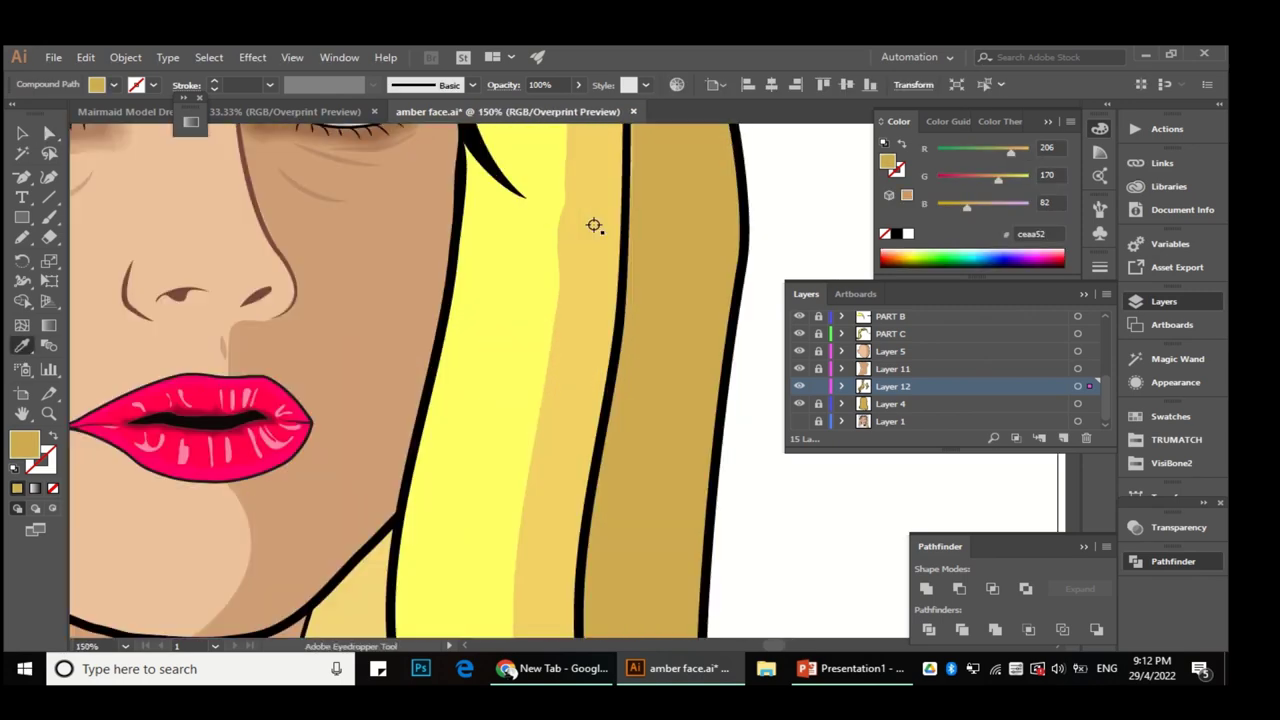
{"action": "left_click", "coordinate": [594, 223]}
{"action": "scroll", "coordinate": [573, 237], "scroll_direction": "down", "scroll_amount": 5}
{"action": "key", "text": "ctrl+shift+a"}
{"action": "key", "text": "v"}
Step: Expand Layer 12 in the Layers panel to reveal its Path and Group
{"action": "scroll", "coordinate": [608, 228], "scroll_direction": "down", "scroll_amount": 2}
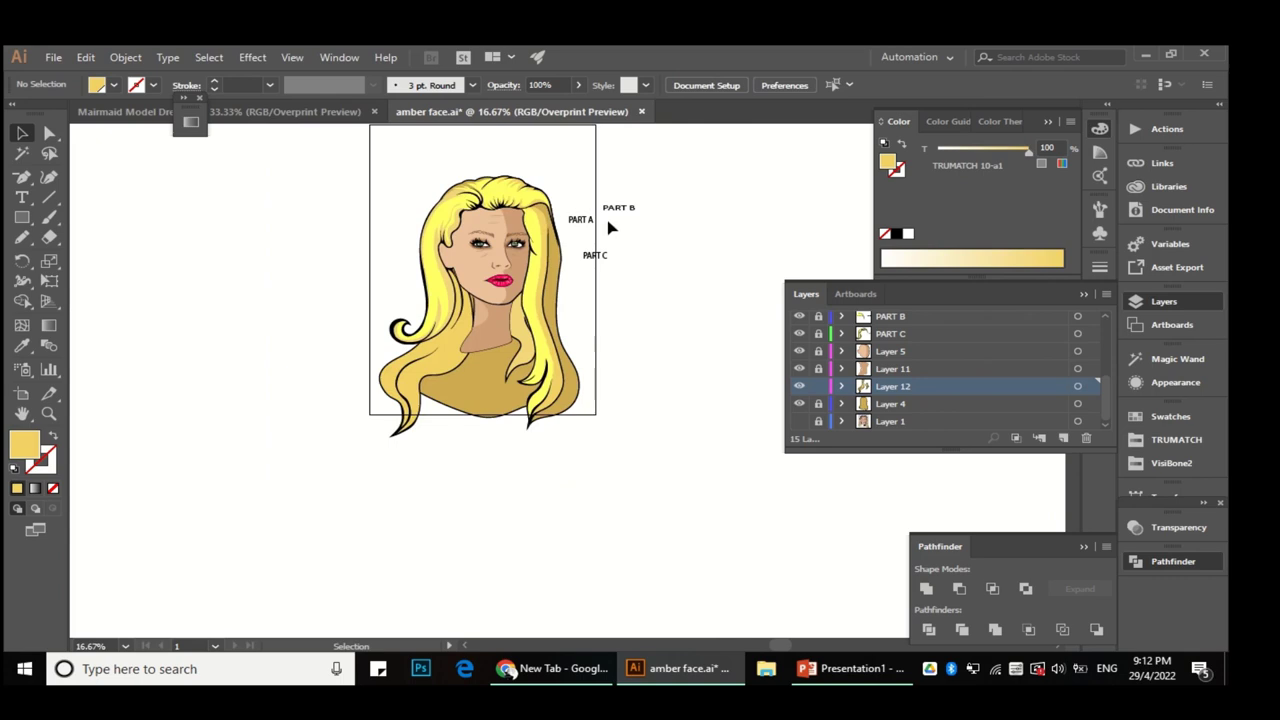
{"action": "scroll", "coordinate": [556, 222], "scroll_direction": "up", "scroll_amount": 3}
{"action": "left_click_drag", "start_coordinate": [390, 518], "coordinate": [412, 442]}
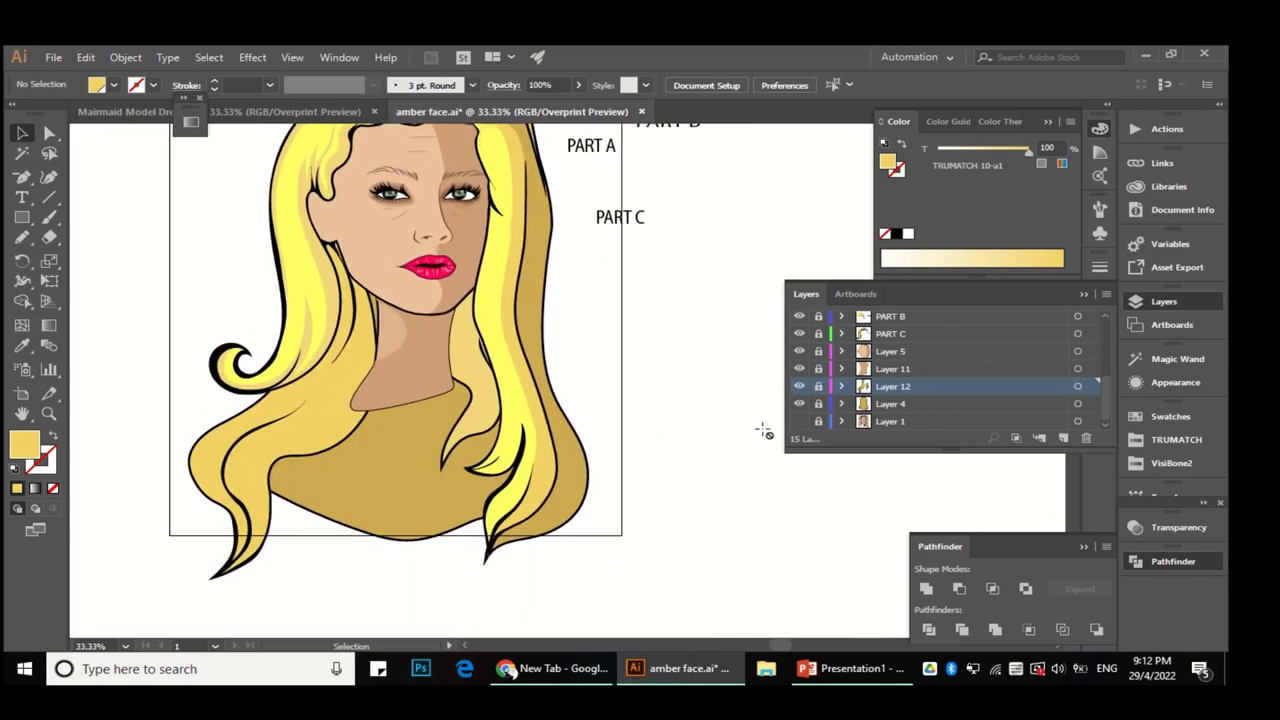
{"action": "key", "text": "a"}
{"action": "scroll", "coordinate": [220, 400], "scroll_direction": "up", "scroll_amount": 2}
{"action": "left_click", "coordinate": [841, 386]}
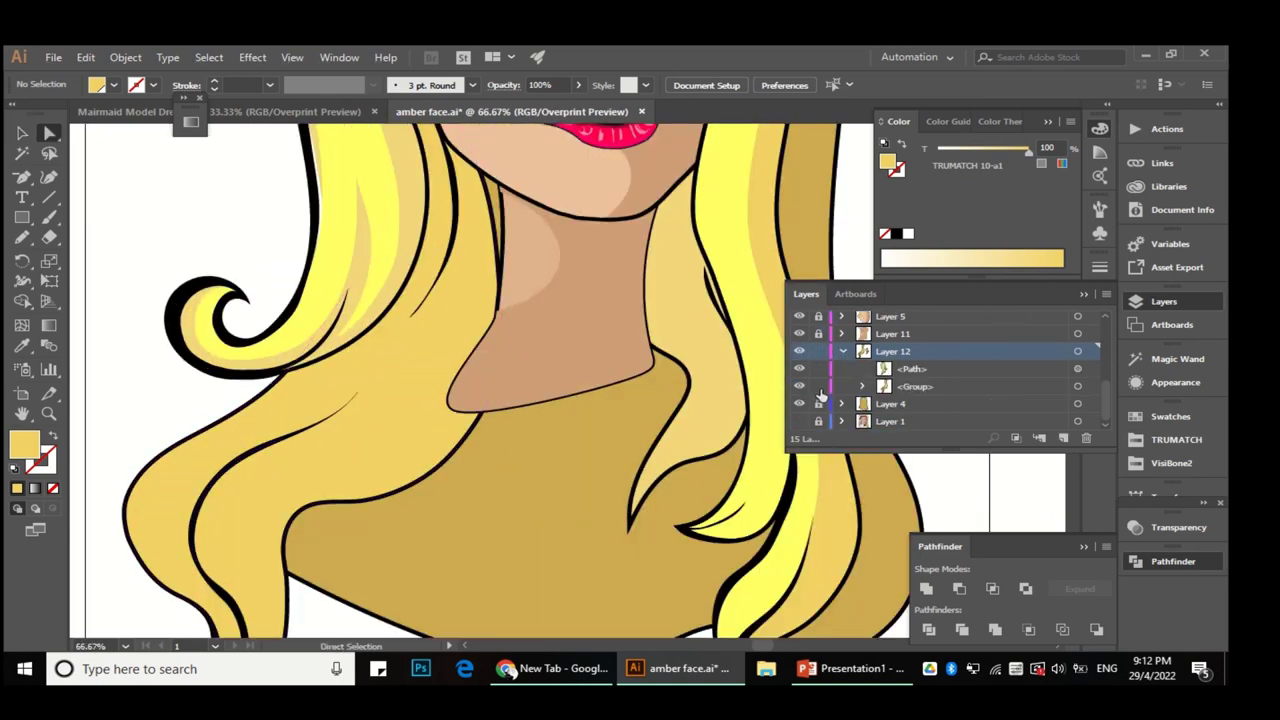
Step: Create a new layer and place a 'PART D' text label below PART C
{"action": "left_click", "coordinate": [414, 414]}
{"action": "left_click", "coordinate": [1074, 369]}
{"action": "scroll", "coordinate": [434, 357], "scroll_direction": "down", "scroll_amount": 2}
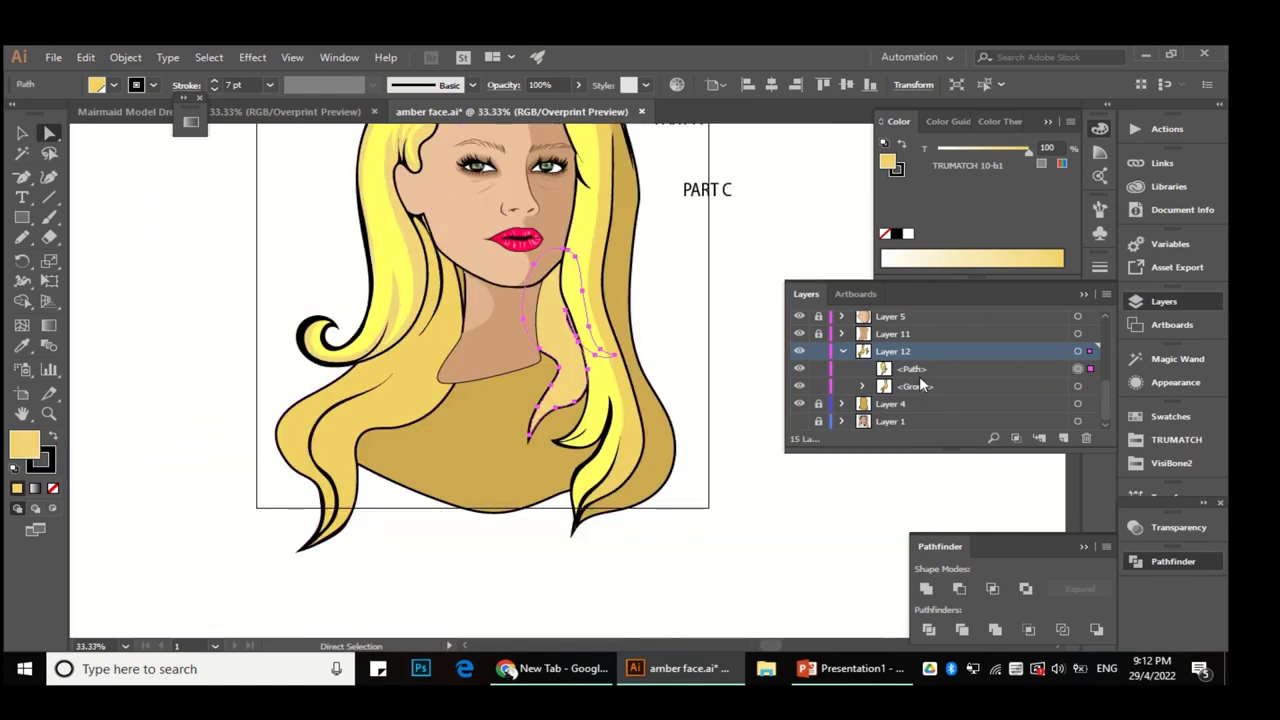
{"action": "left_click", "coordinate": [1060, 438]}
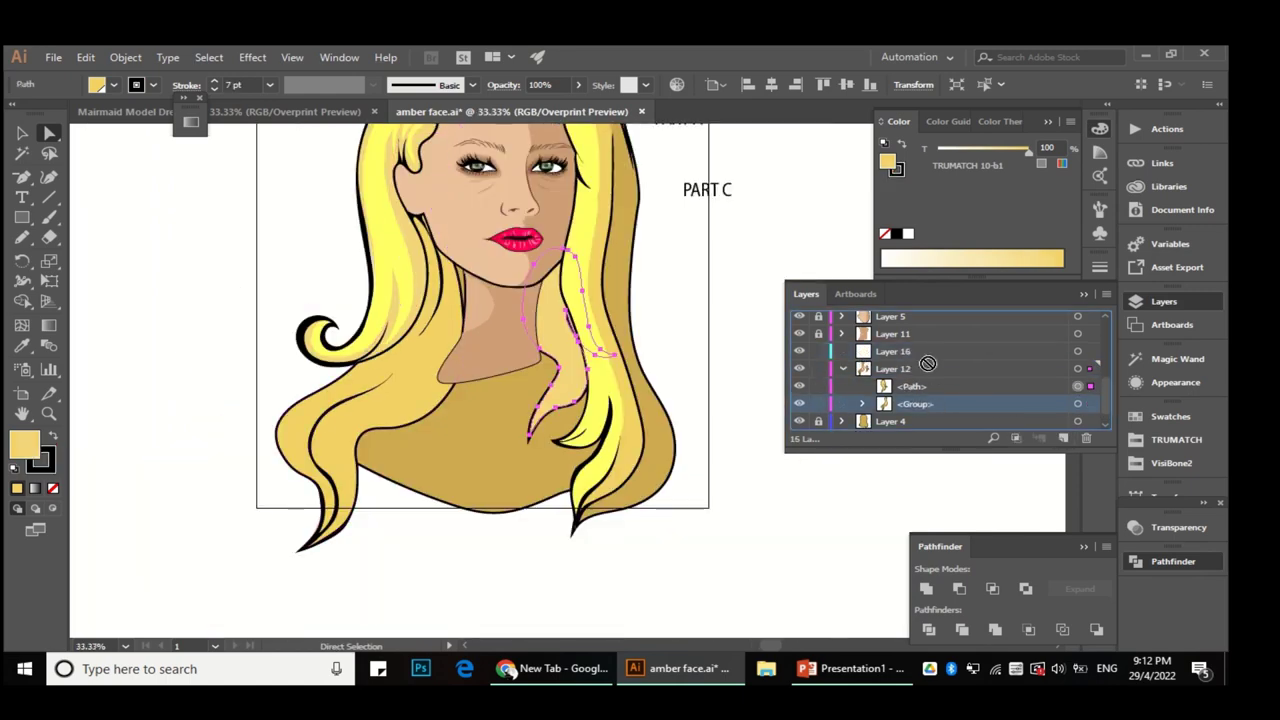
{"action": "left_click", "coordinate": [248, 307]}
{"action": "key", "text": "t"}
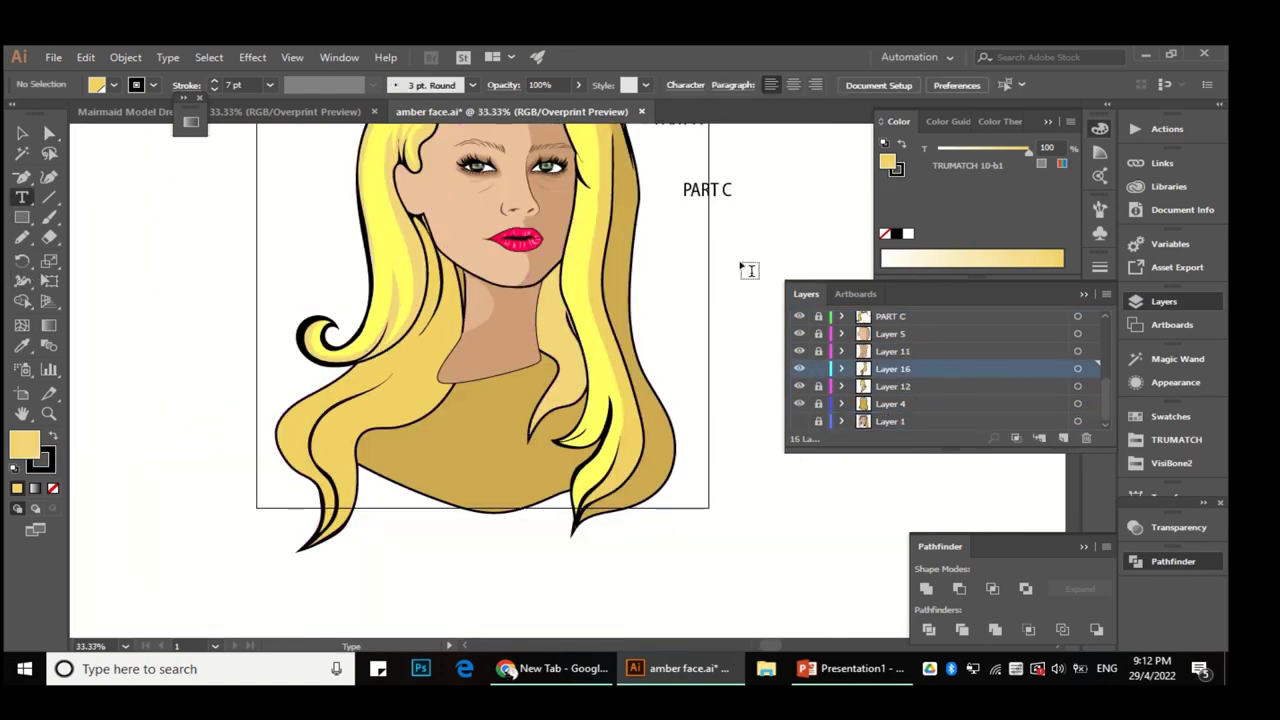
{"action": "left_click", "coordinate": [692, 252]}
{"action": "type", "text": "PART D"}
Step: Rename Layer 16 to 'PART D' and expand it to show its contents
{"action": "double_click", "coordinate": [895, 369]}
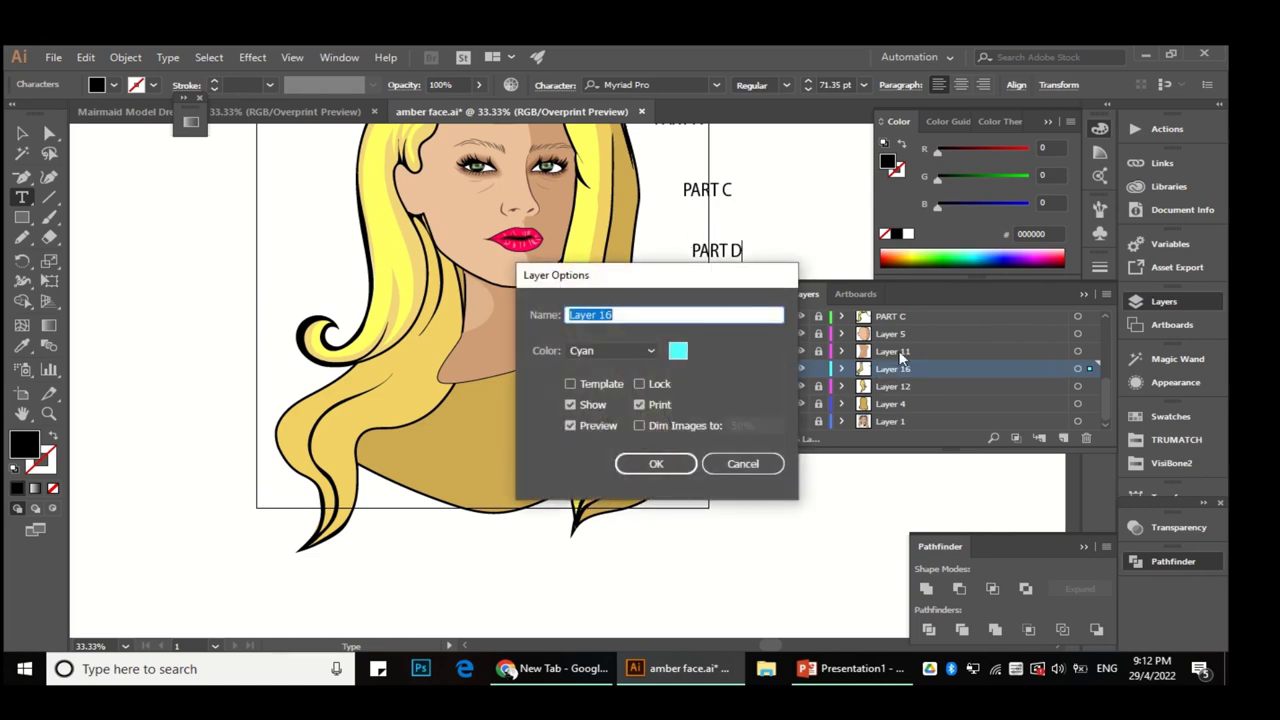
{"action": "type", "text": "T D"}
{"action": "key", "text": "Return"}
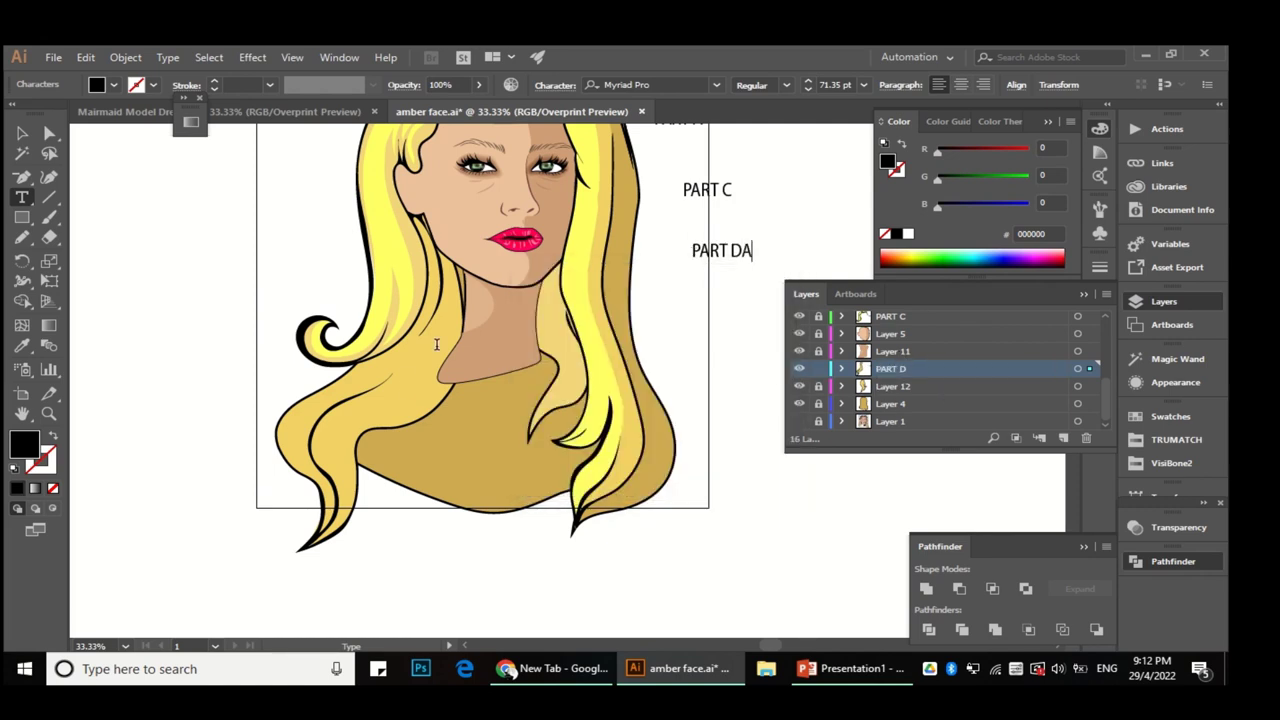
{"action": "left_click", "coordinate": [841, 369]}
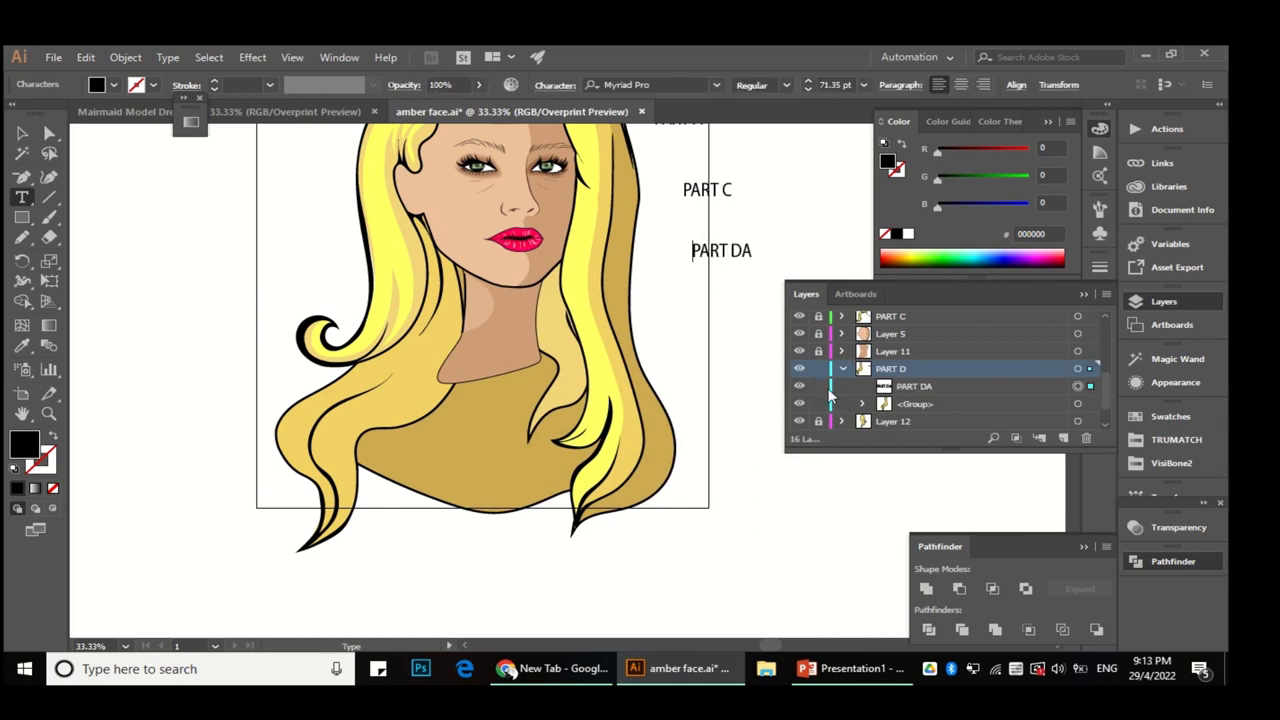
{"action": "left_click", "coordinate": [920, 404]}
Step: Fill the left hair strand with bright yellow ffff66
{"action": "key", "text": "a"}
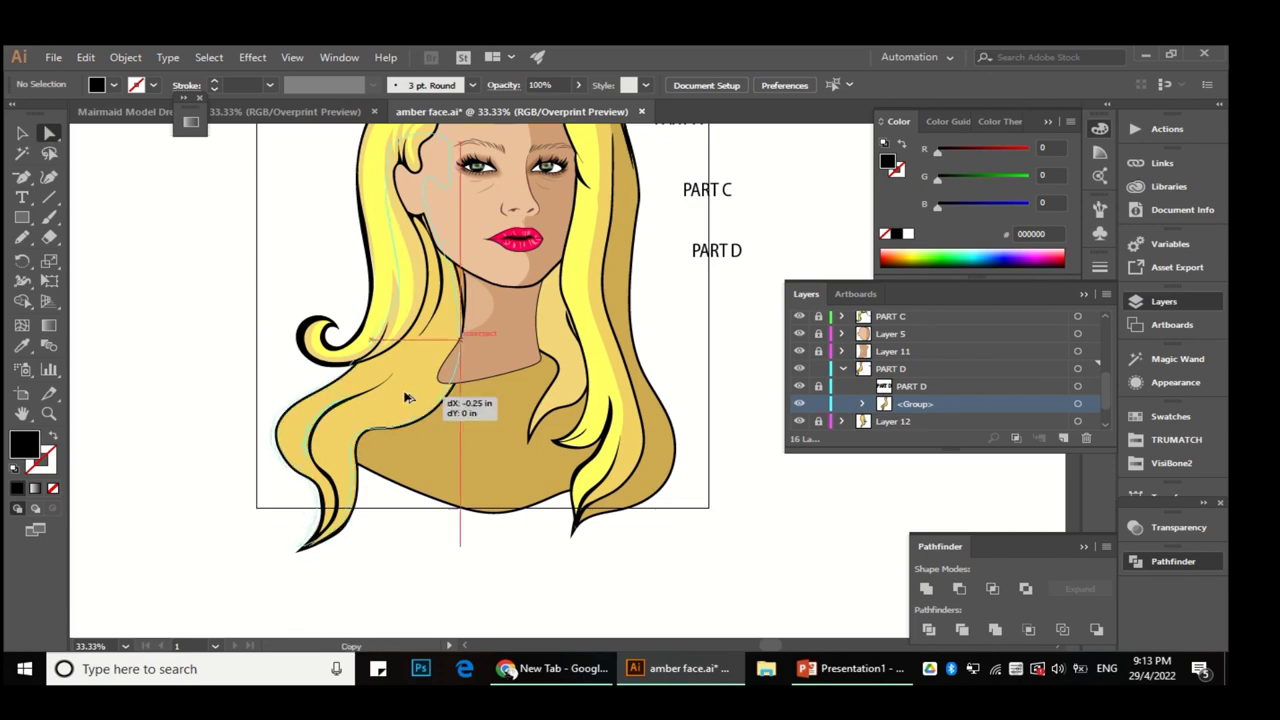
{"action": "left_click", "coordinate": [405, 392]}
{"action": "left_click", "coordinate": [22, 345]}
{"action": "left_click", "coordinate": [580, 280]}
{"action": "left_click", "coordinate": [220, 331]}
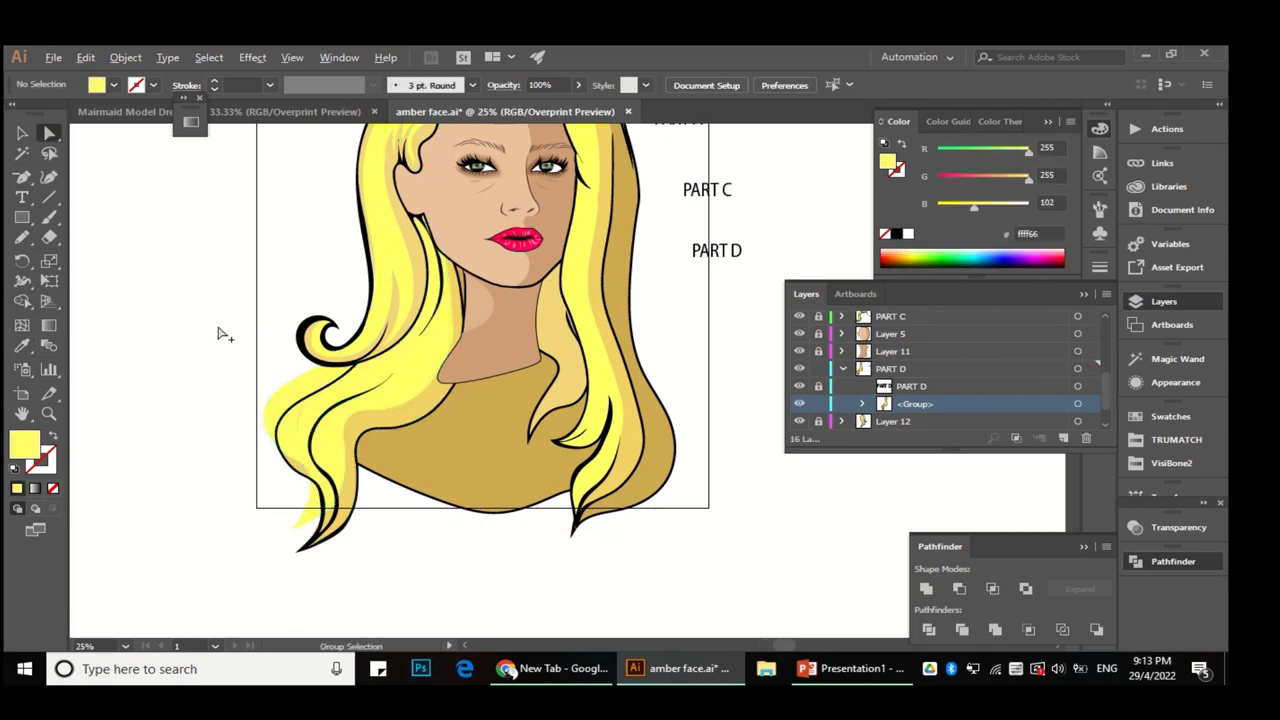
{"action": "scroll", "coordinate": [414, 408], "scroll_direction": "up", "scroll_amount": 2}
{"action": "scroll", "coordinate": [494, 381], "scroll_direction": "down", "scroll_amount": 2}
Step: Adjust the tan sliver's bottom points and top curve handle inside the yellow strand
{"action": "left_click", "coordinate": [494, 381]}
{"action": "key", "text": "n"}
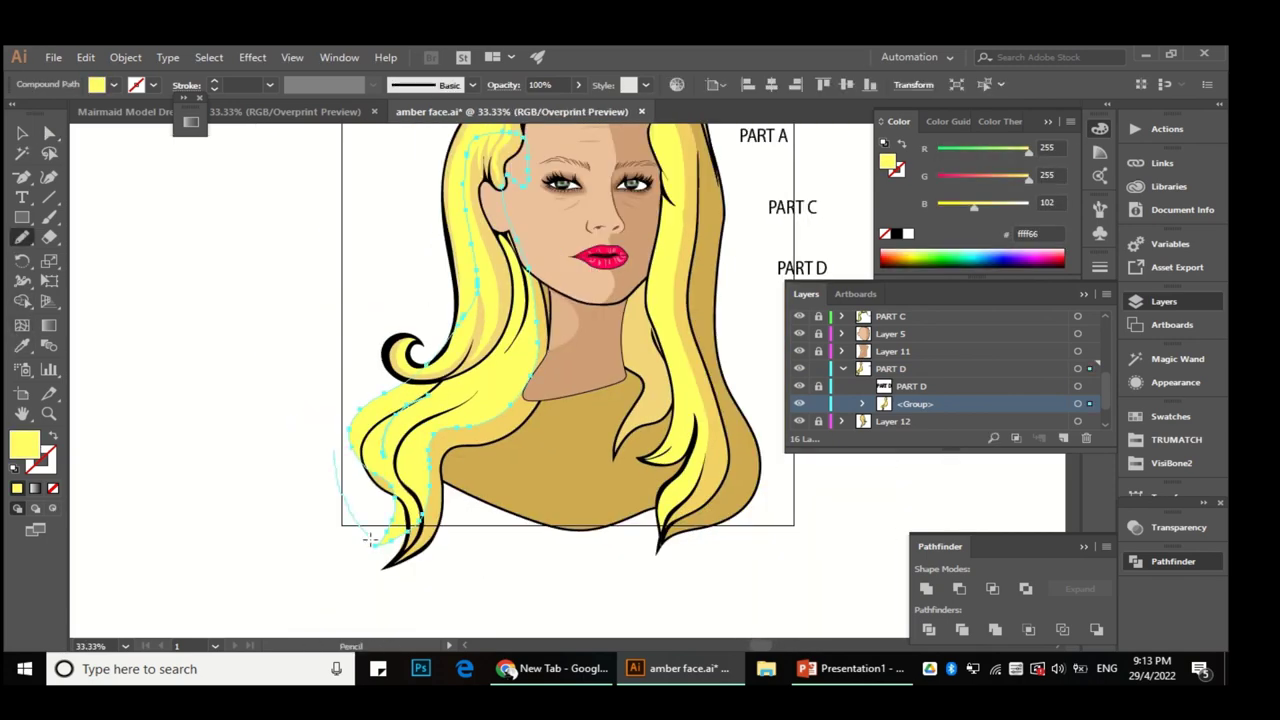
{"action": "scroll", "coordinate": [454, 494], "scroll_direction": "down", "scroll_amount": 1}
{"action": "scroll", "coordinate": [428, 480], "scroll_direction": "up", "scroll_amount": 2}
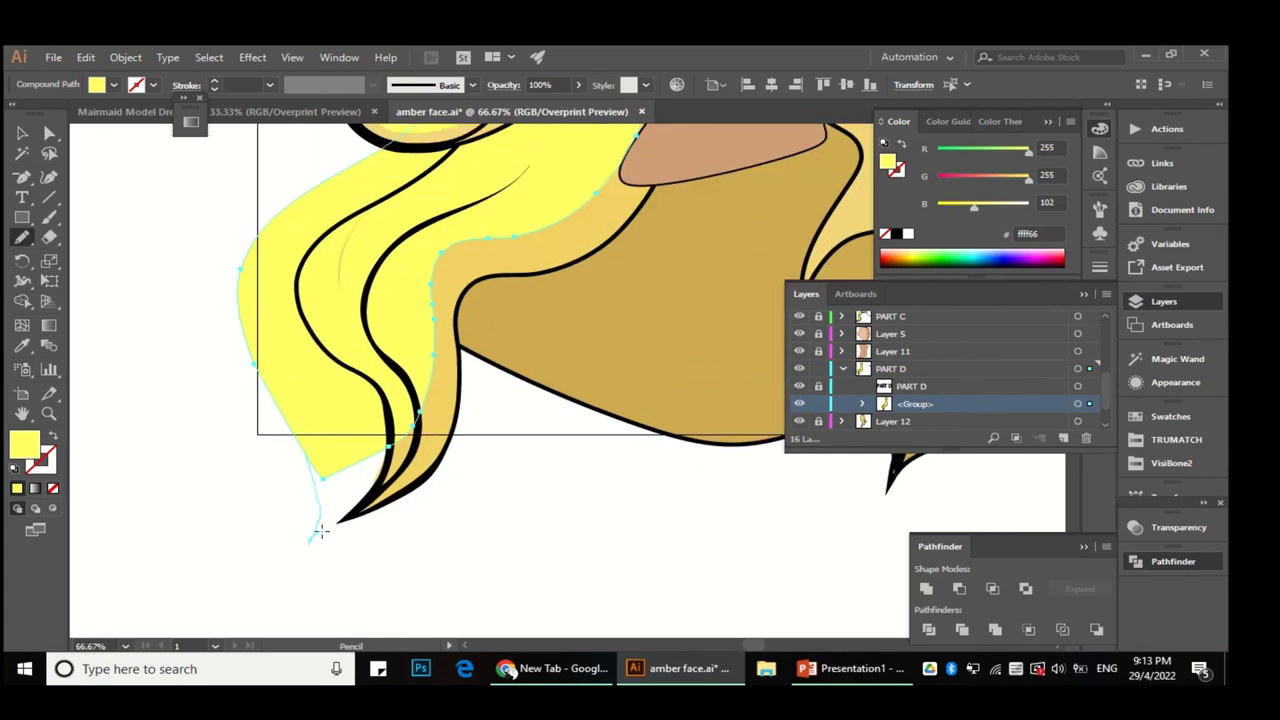
{"action": "left_click_drag", "start_coordinate": [500, 372], "coordinate": [472, 482]}
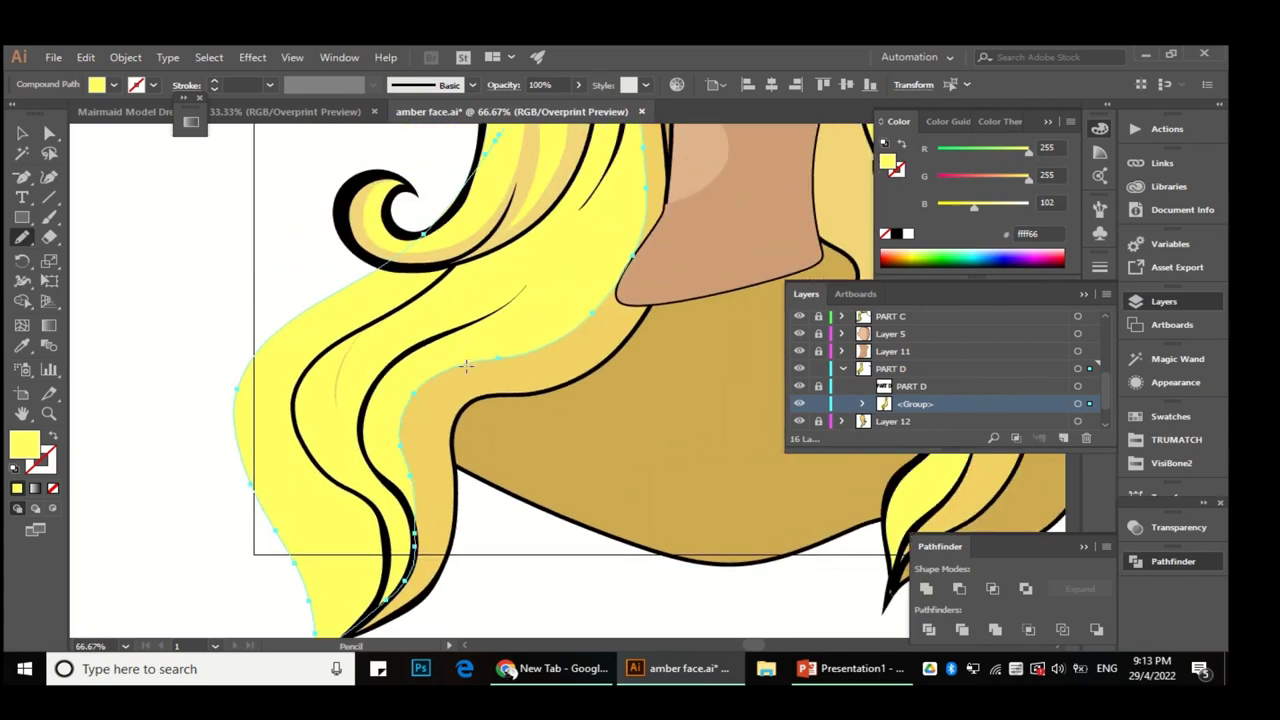
{"action": "left_click_drag", "start_coordinate": [466, 363], "coordinate": [456, 528]}
{"action": "key", "text": "a"}
{"action": "scroll", "coordinate": [380, 509], "scroll_direction": "up", "scroll_amount": 2}
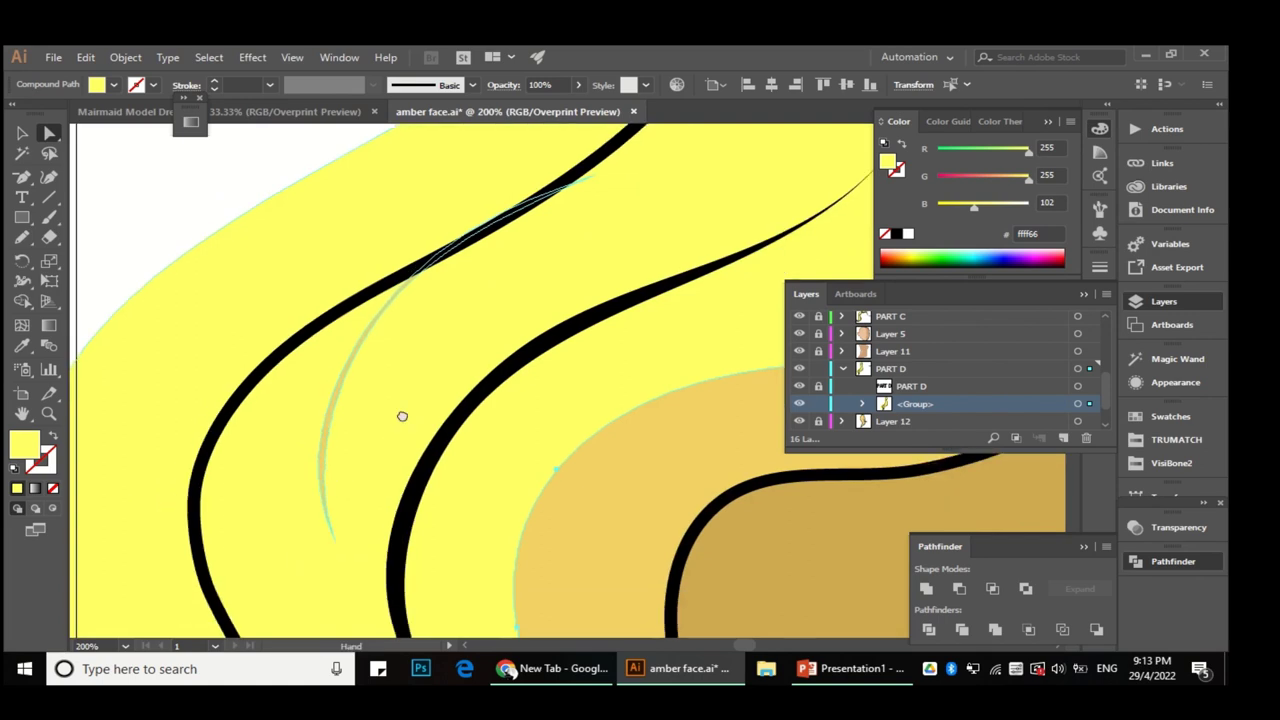
{"action": "scroll", "coordinate": [400, 417], "scroll_direction": "up", "scroll_amount": 1}
{"action": "mouse_move", "coordinate": [328, 488]}
{"action": "left_mouse_down"}
{"action": "mouse_move", "coordinate": [280, 537]}
{"action": "mouse_move", "coordinate": [353, 586]}
{"action": "left_mouse_up"}
{"action": "scroll", "coordinate": [349, 497], "scroll_direction": "down", "scroll_amount": 1}
{"action": "left_click_drag", "start_coordinate": [541, 232], "coordinate": [483, 267]}
Step: Remove the tan sliver by deleting its anchor and the path
{"action": "key", "text": "minus"}
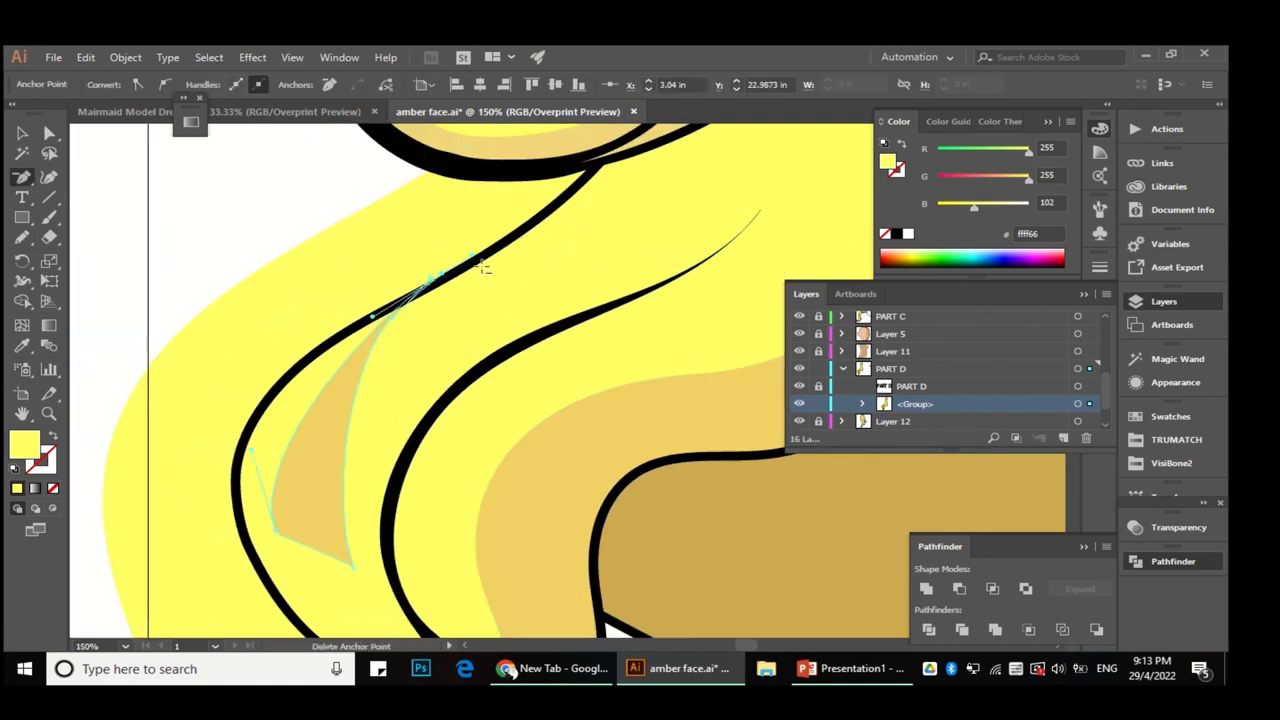
{"action": "left_click", "coordinate": [391, 324]}
{"action": "key", "text": "Return"}
{"action": "scroll", "coordinate": [305, 325], "scroll_direction": "up", "scroll_amount": 3}
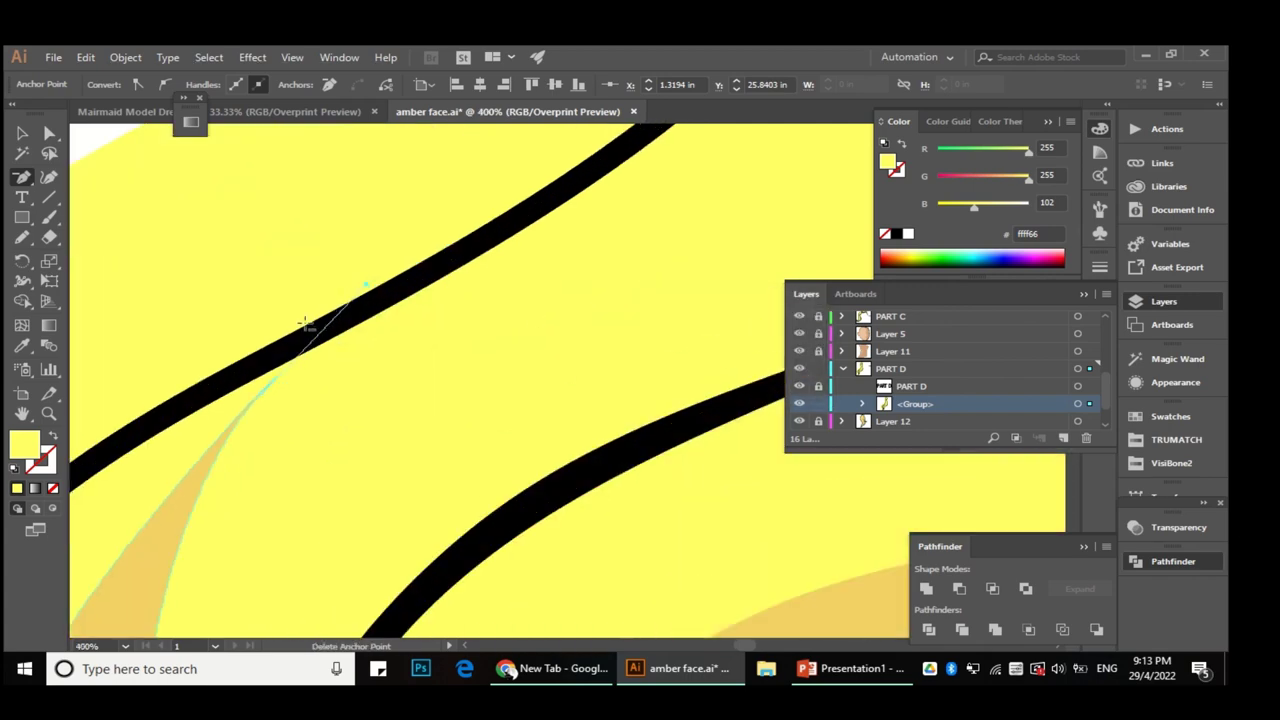
{"action": "scroll", "coordinate": [265, 392], "scroll_direction": "down", "scroll_amount": 2}
{"action": "scroll", "coordinate": [434, 332], "scroll_direction": "down", "scroll_amount": 2}
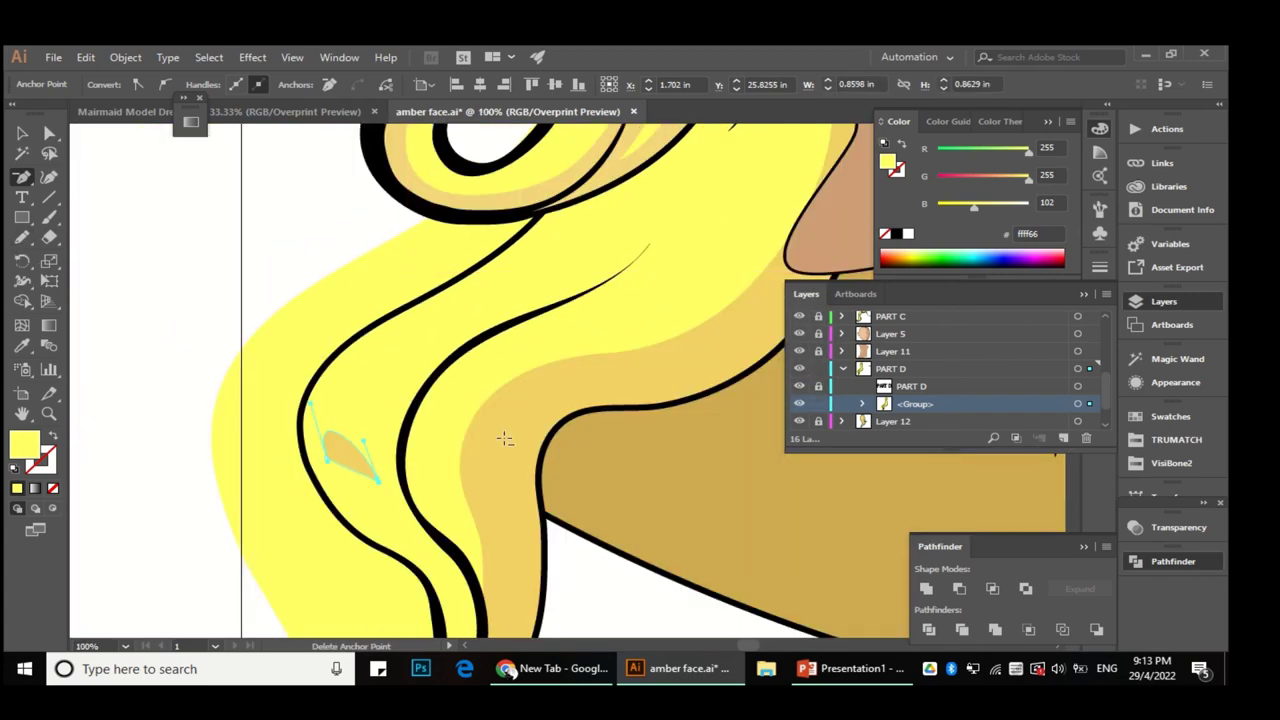
{"action": "key", "text": "Delete"}
{"action": "key", "text": "a"}
{"action": "scroll", "coordinate": [514, 440], "scroll_direction": "down", "scroll_amount": 2}
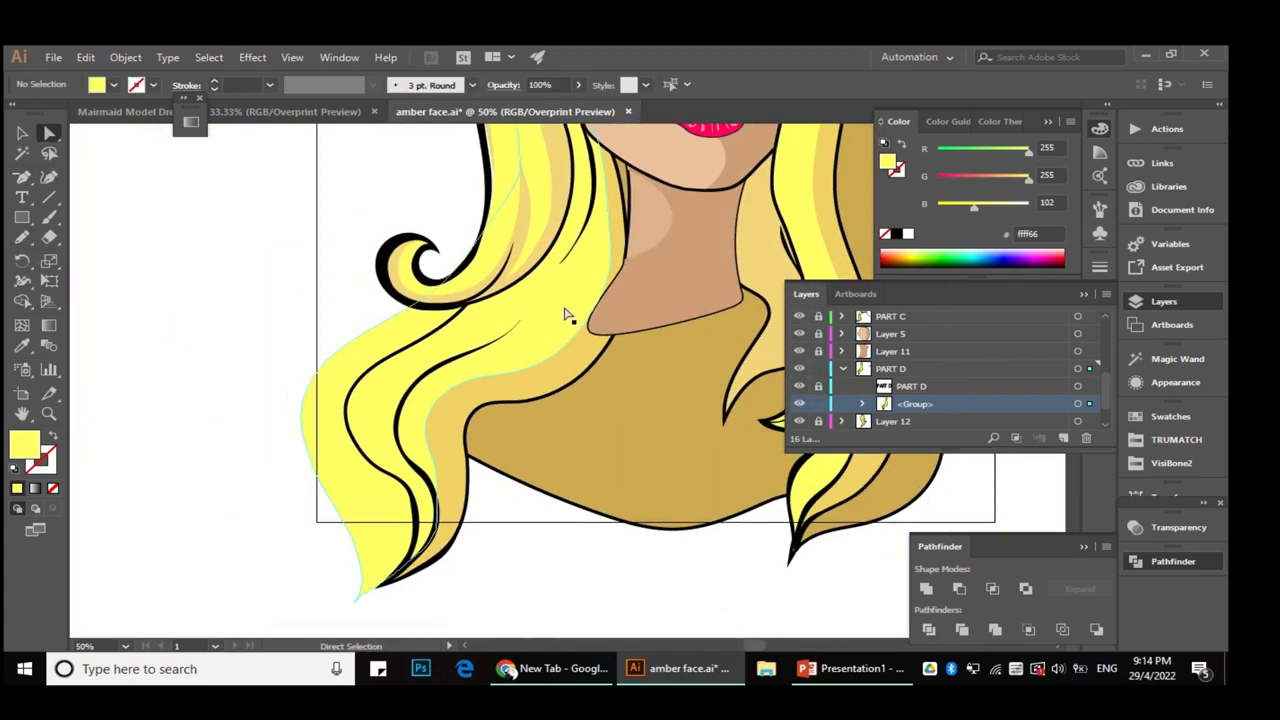
Step: Redraw the yellow strand's edge beside the neck with the Pencil tool
{"action": "left_click", "coordinate": [565, 315]}
{"action": "left_click_drag", "start_coordinate": [571, 322], "coordinate": [606, 219]}
{"action": "left_click_drag", "start_coordinate": [525, 362], "coordinate": [521, 368]}
{"action": "scroll", "coordinate": [593, 373], "scroll_direction": "up", "scroll_amount": 2}
{"action": "scroll", "coordinate": [500, 400], "scroll_direction": "down", "scroll_amount": 1}
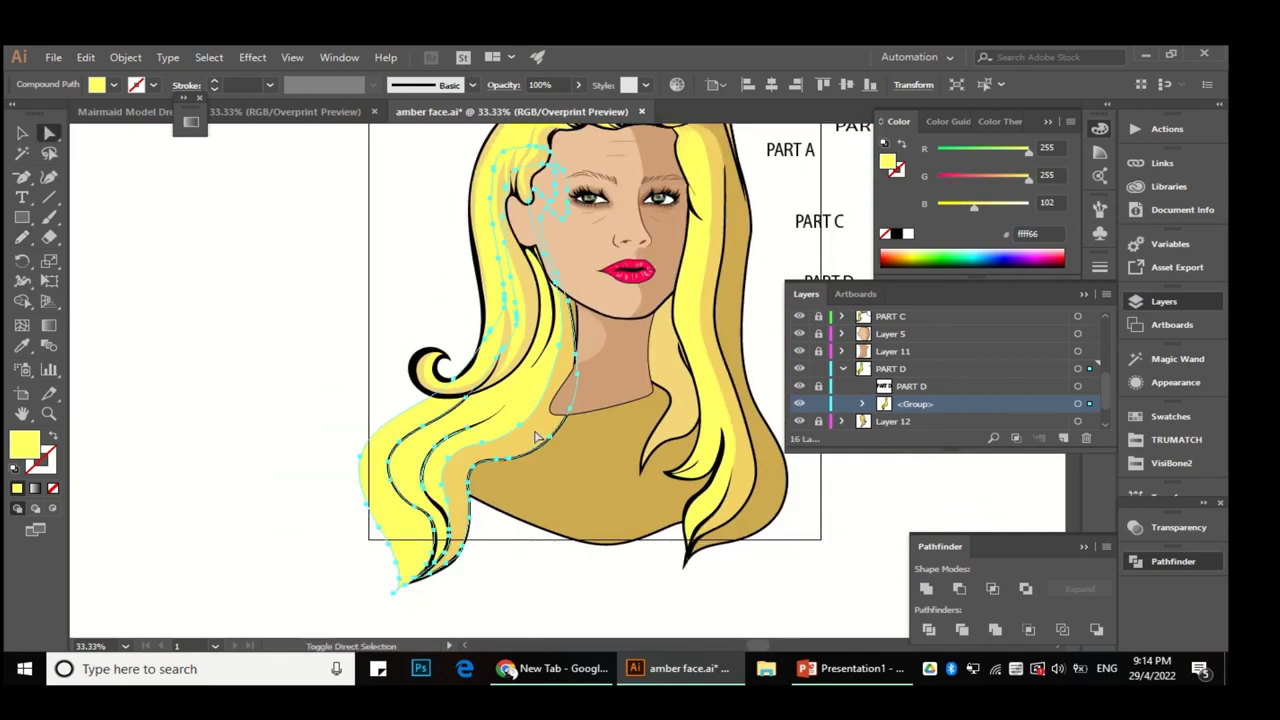
{"action": "key", "text": "shift+m"}
{"action": "scroll", "coordinate": [406, 424], "scroll_direction": "up", "scroll_amount": 1}
{"action": "scroll", "coordinate": [406, 424], "scroll_direction": "down", "scroll_amount": 2}
{"action": "scroll", "coordinate": [380, 412], "scroll_direction": "up", "scroll_amount": 2}
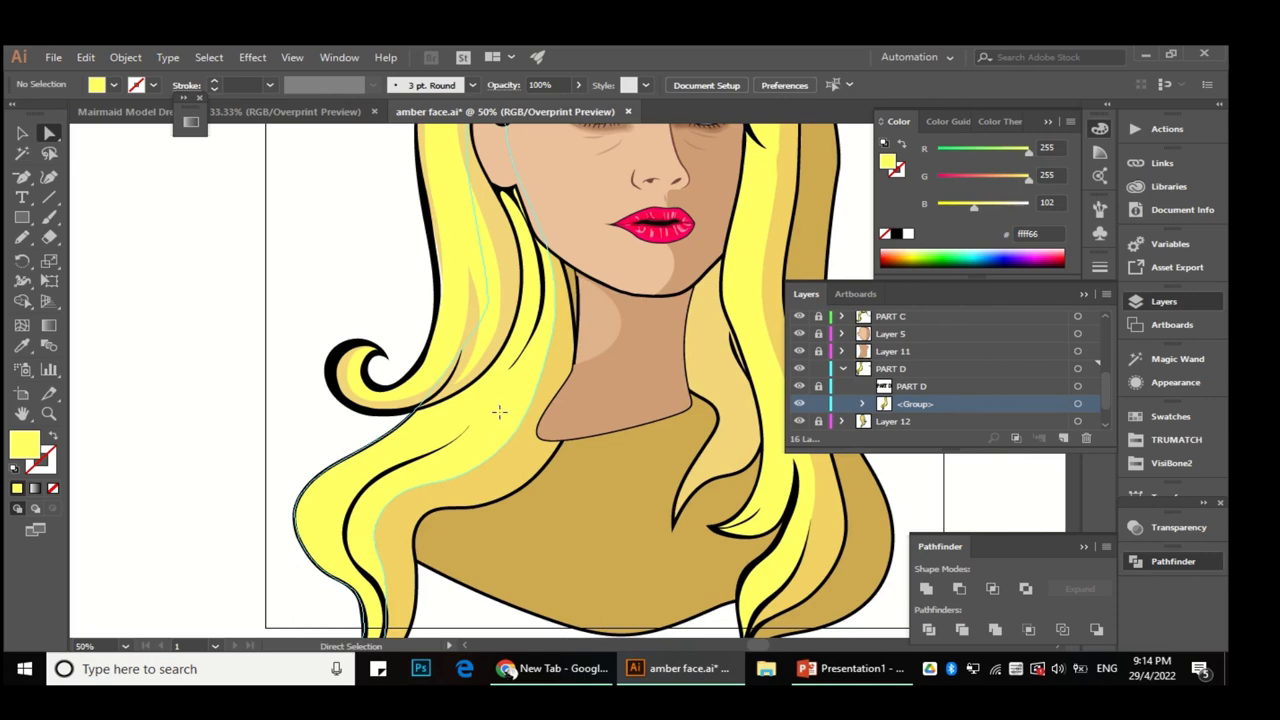
Step: Try smoothing the redrawn neck-side edge, then switch to the Curvature Tool
{"action": "key", "text": "n"}
{"action": "scroll", "coordinate": [440, 510], "scroll_direction": "down", "scroll_amount": 2}
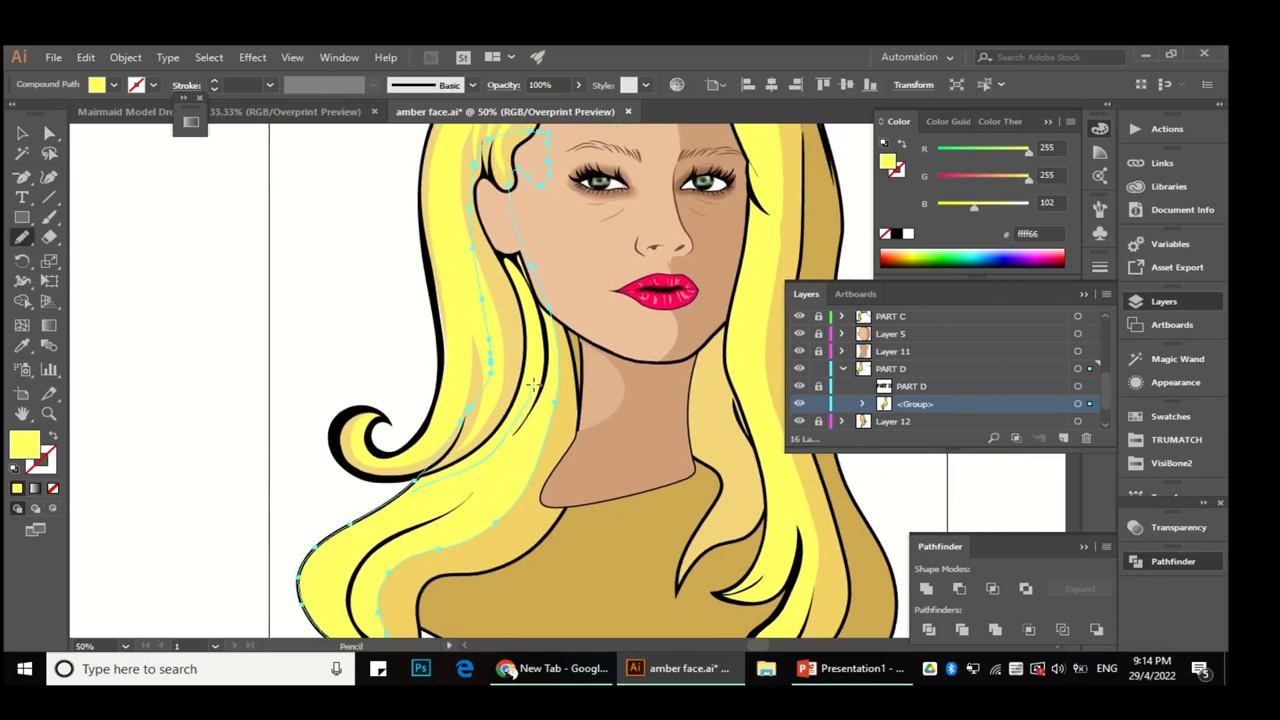
{"action": "scroll", "coordinate": [495, 460], "scroll_direction": "up", "scroll_amount": 1}
{"action": "scroll", "coordinate": [491, 473], "scroll_direction": "up", "scroll_amount": 2}
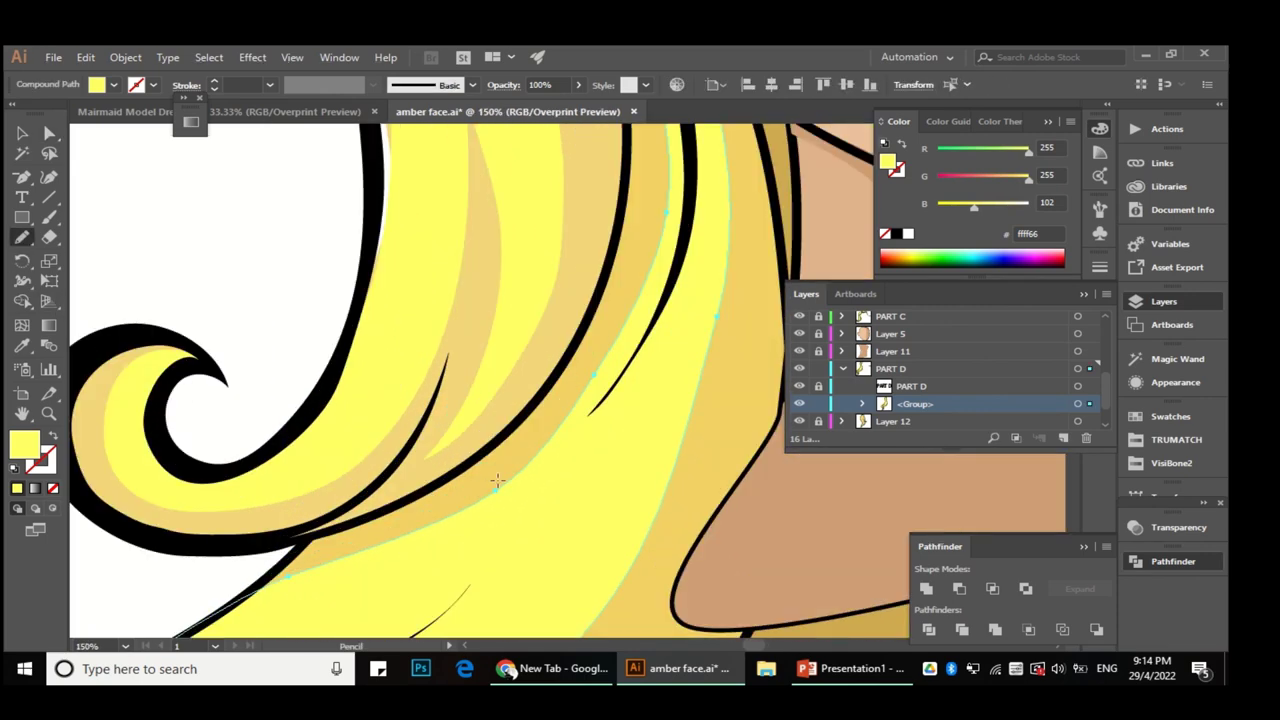
{"action": "left_click_drag", "start_coordinate": [22, 237], "coordinate": [110, 278]}
{"action": "scroll", "coordinate": [600, 300], "scroll_direction": "down", "scroll_amount": 2}
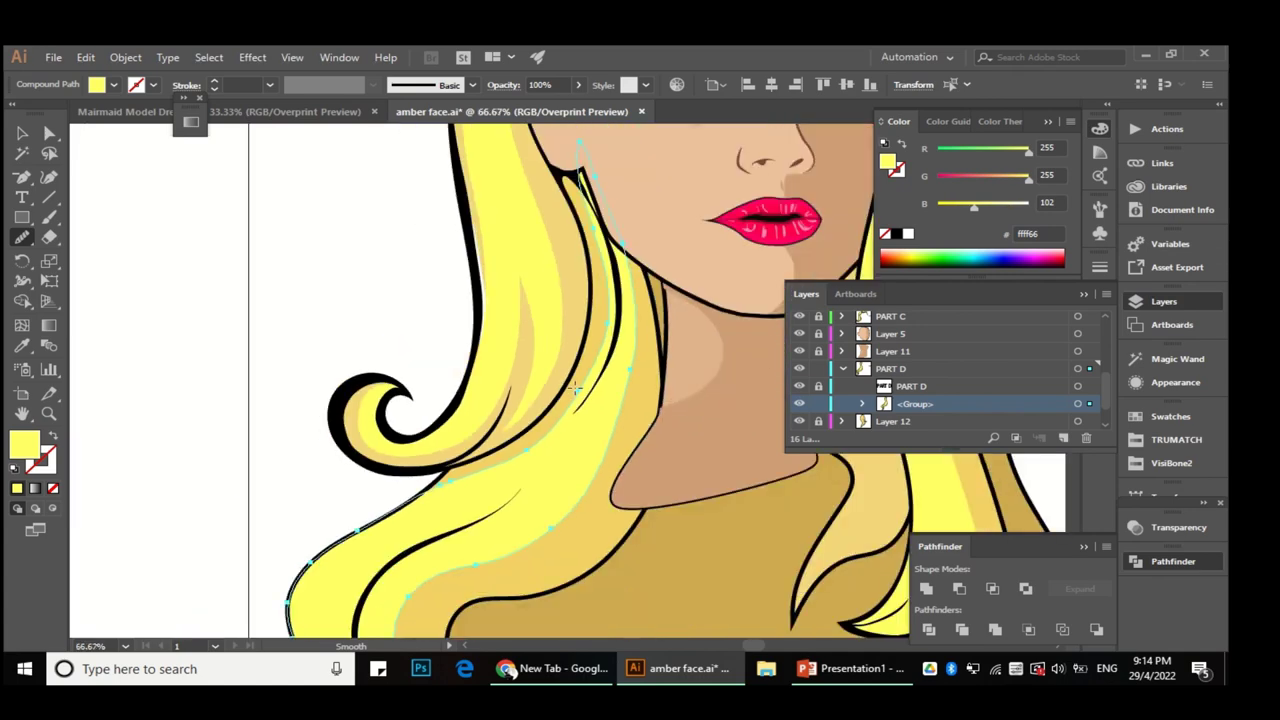
{"action": "scroll", "coordinate": [630, 275], "scroll_direction": "up", "scroll_amount": 2}
{"action": "left_click_drag", "start_coordinate": [22, 237], "coordinate": [110, 258]}
{"action": "scroll", "coordinate": [485, 258], "scroll_direction": "down", "scroll_amount": 1}
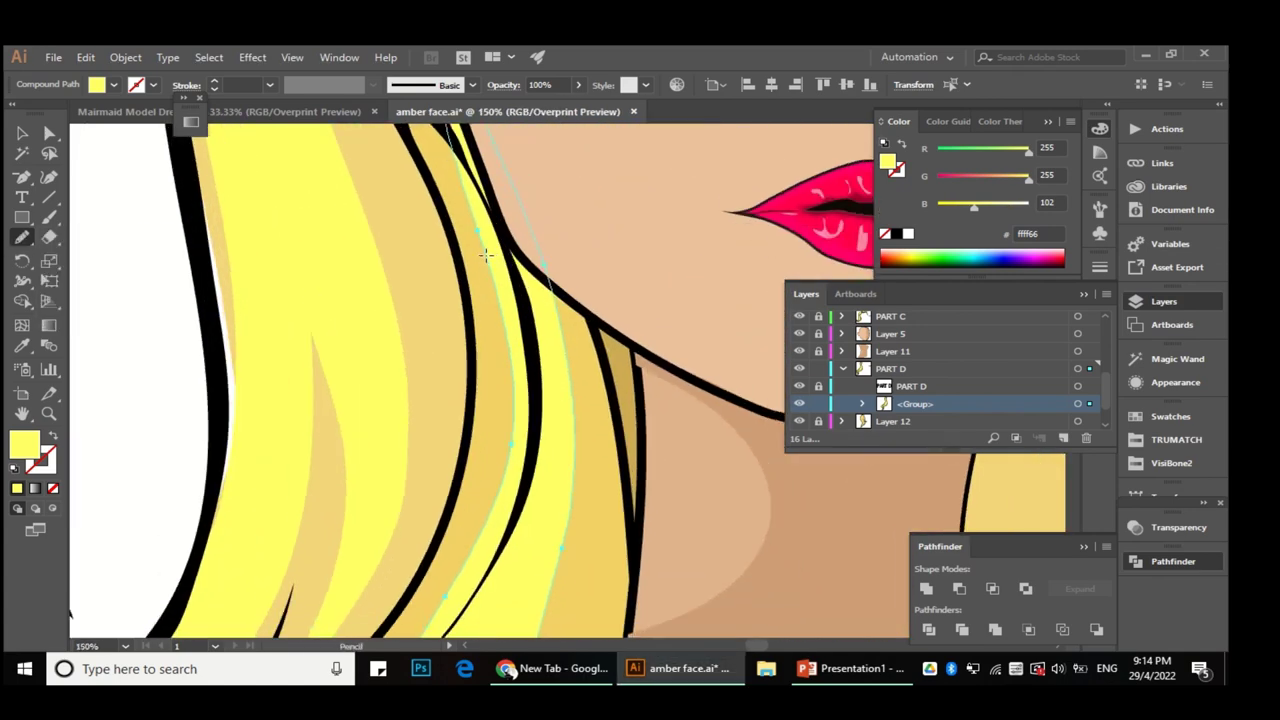
{"action": "scroll", "coordinate": [400, 330], "scroll_direction": "down", "scroll_amount": 4}
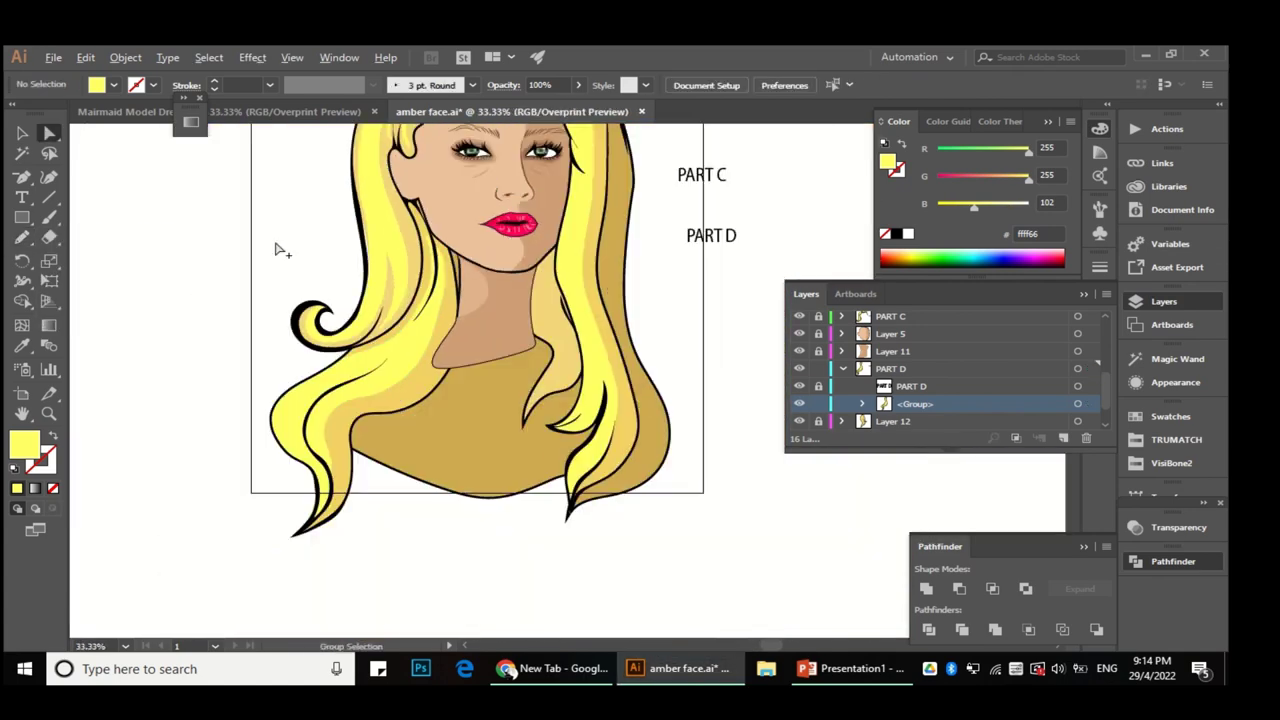
{"action": "scroll", "coordinate": [443, 371], "scroll_direction": "up", "scroll_amount": 1}
{"action": "key", "text": "a"}
{"action": "left_click", "coordinate": [50, 178]}
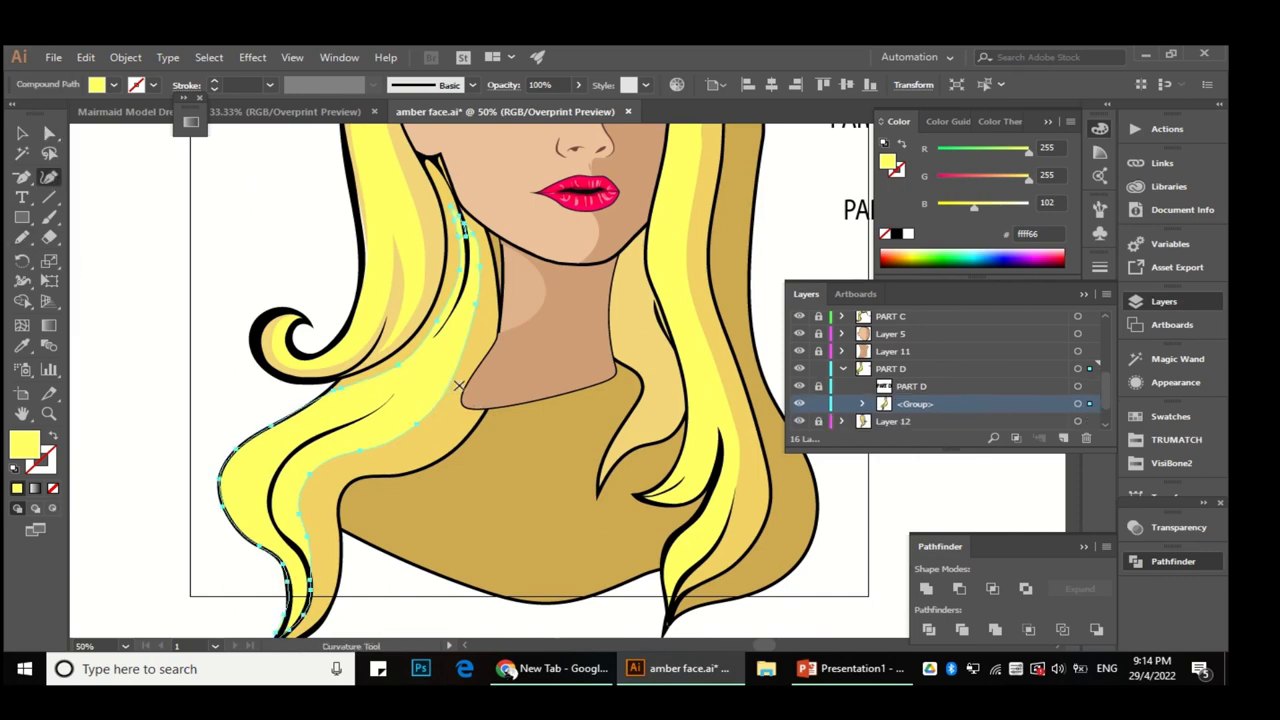